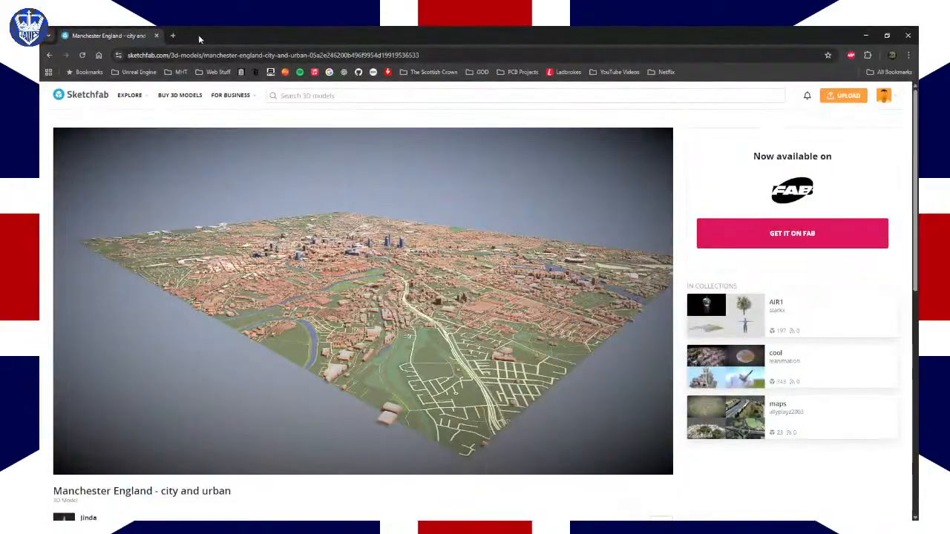
Step: Examine the Manchester England - city and urban 3D model on Sketchfab from several angles, including its city centre and rivers
scroll(338, 280, "up", 5)
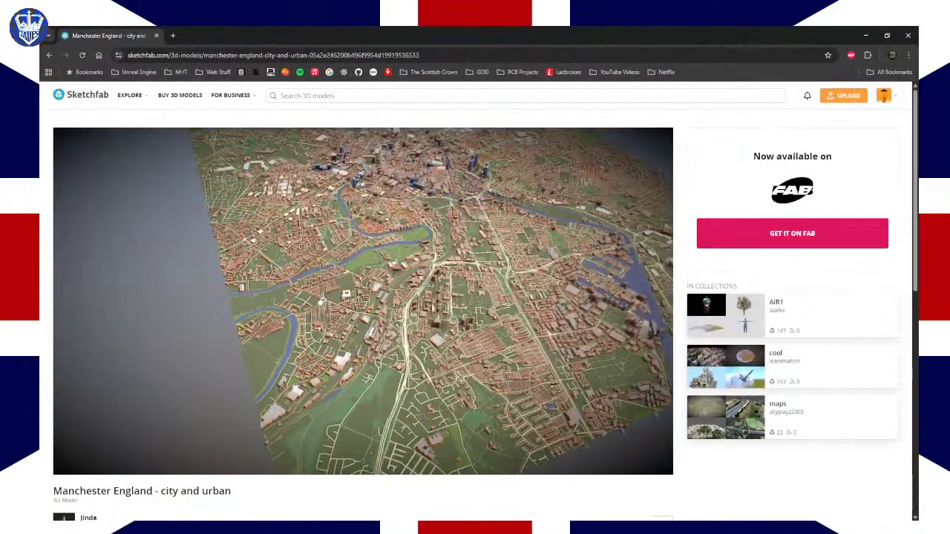
mouse_move(341, 263)
left_mouse_down()
mouse_move(373, 297)
mouse_move(395, 295)
mouse_move(365, 278)
mouse_move(327, 304)
mouse_move(350, 276)
mouse_move(364, 290)
mouse_move(461, 299)
mouse_move(386, 327)
mouse_move(401, 319)
mouse_move(384, 292)
mouse_move(406, 399)
left_mouse_up()
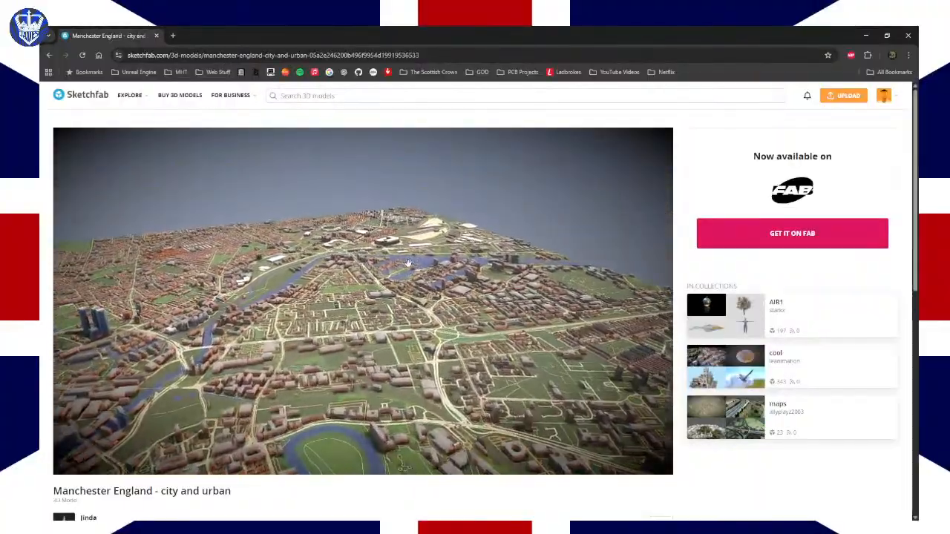
mouse_move(407, 264)
left_mouse_down()
mouse_move(355, 263)
mouse_move(279, 286)
mouse_move(316, 291)
mouse_move(253, 288)
mouse_move(257, 271)
mouse_move(288, 279)
mouse_move(319, 332)
left_mouse_up()
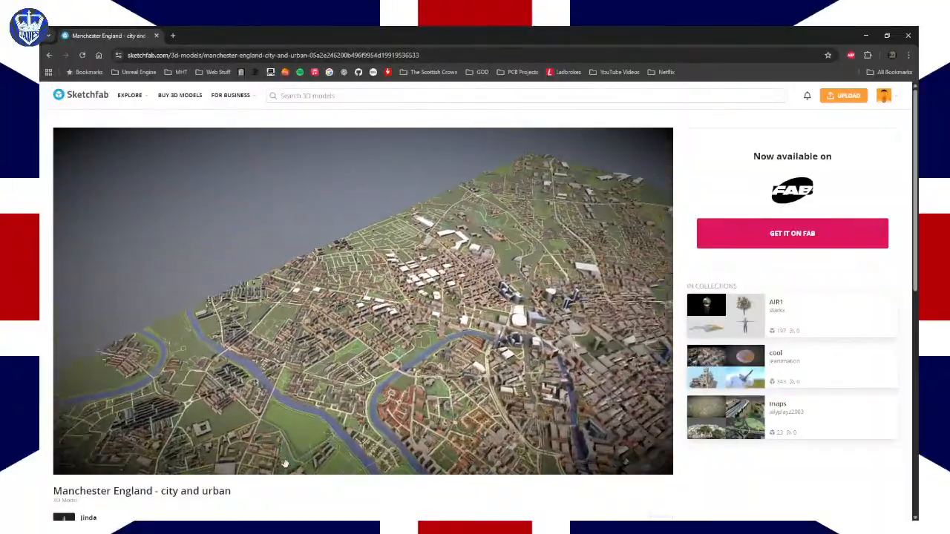
mouse_move(284, 464)
left_mouse_down()
mouse_move(414, 354)
mouse_move(337, 362)
mouse_move(290, 401)
mouse_move(226, 416)
mouse_move(499, 353)
mouse_move(335, 346)
mouse_move(316, 407)
left_mouse_up()
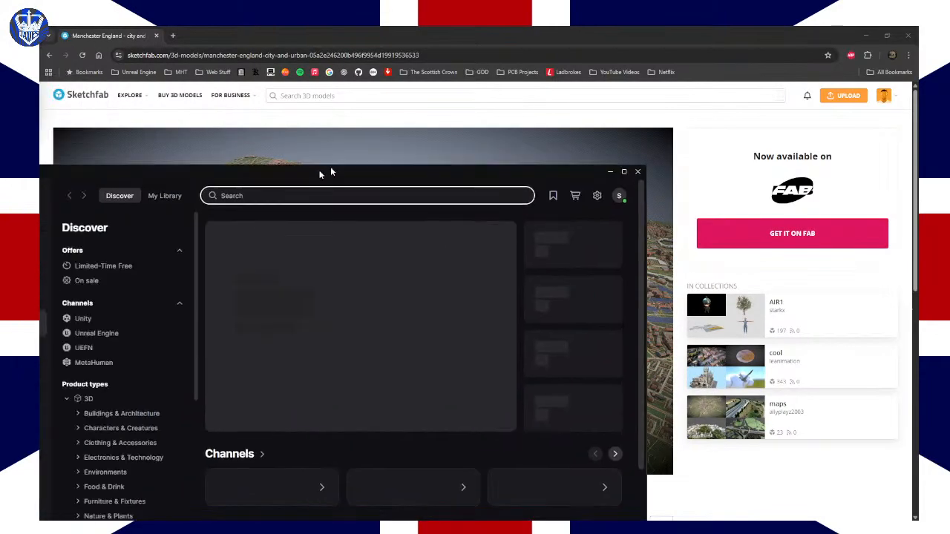
Step: Switch to Fab in the Epic Games Launcher and place its window over the browser with the Limited-Time Free offers showing
mouse_move(324, 174)
left_mouse_down()
mouse_move(381, 97)
mouse_move(481, 97)
left_mouse_up()
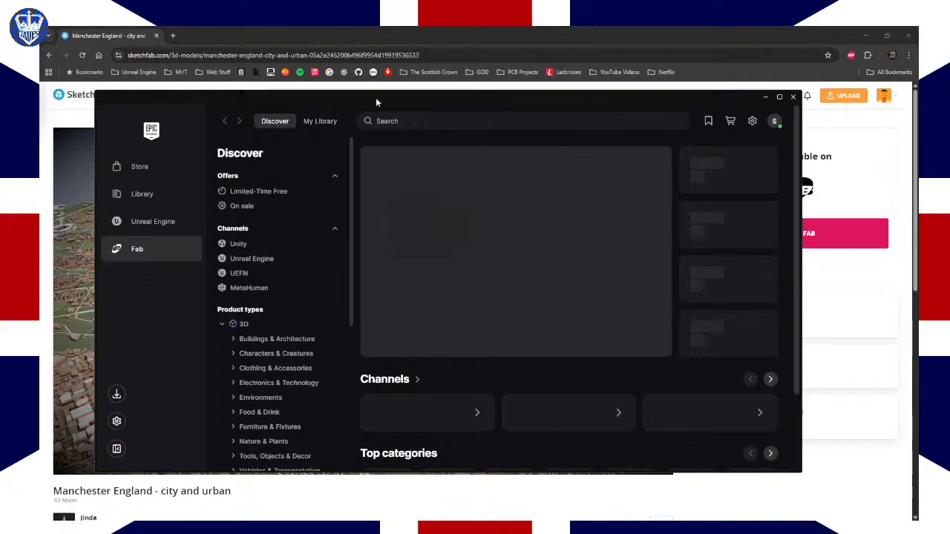
left_click_drag(375, 97, 0, 153)
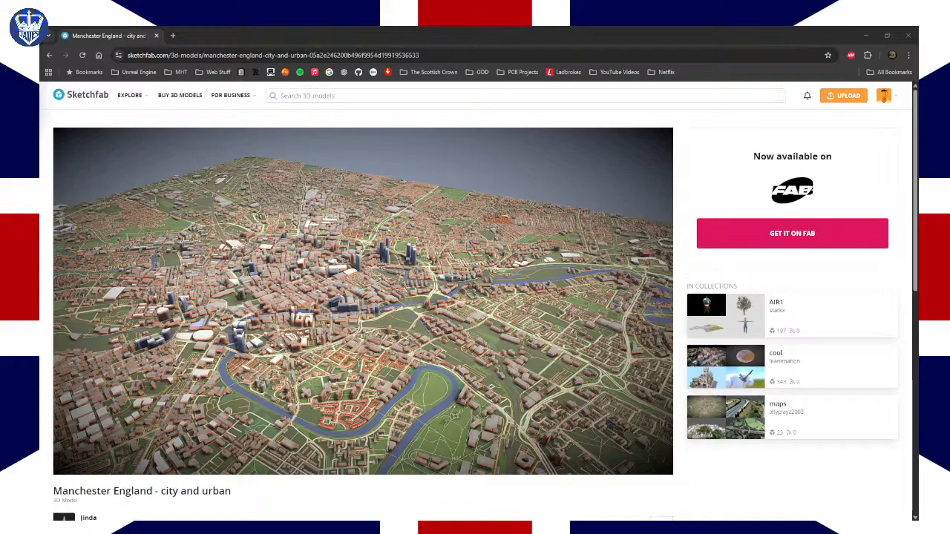
left_click_drag(40, 264, 404, 121)
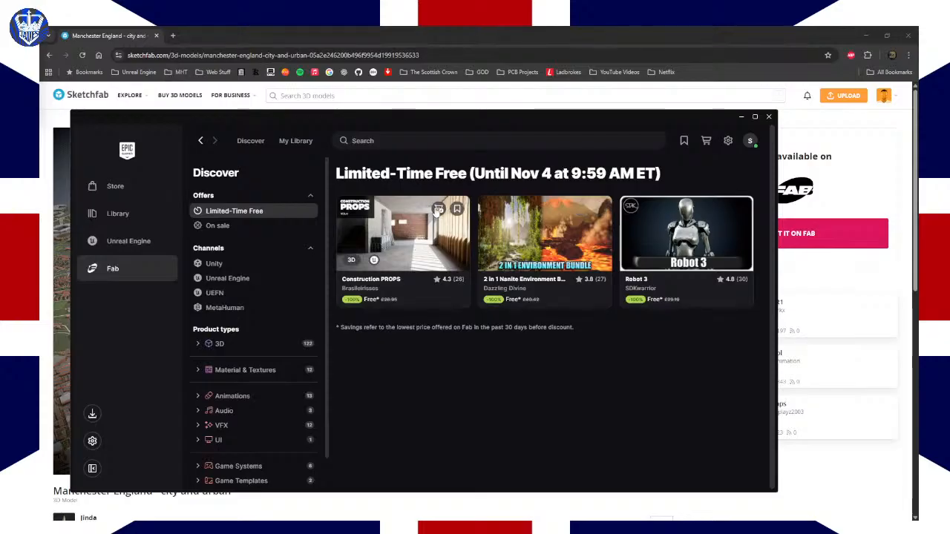
Step: Add Construction PROPS and 2 in 1 Nanite Environment Bundle 1 to the cart, each with the Personal license
left_click(439, 210)
left_click(294, 302)
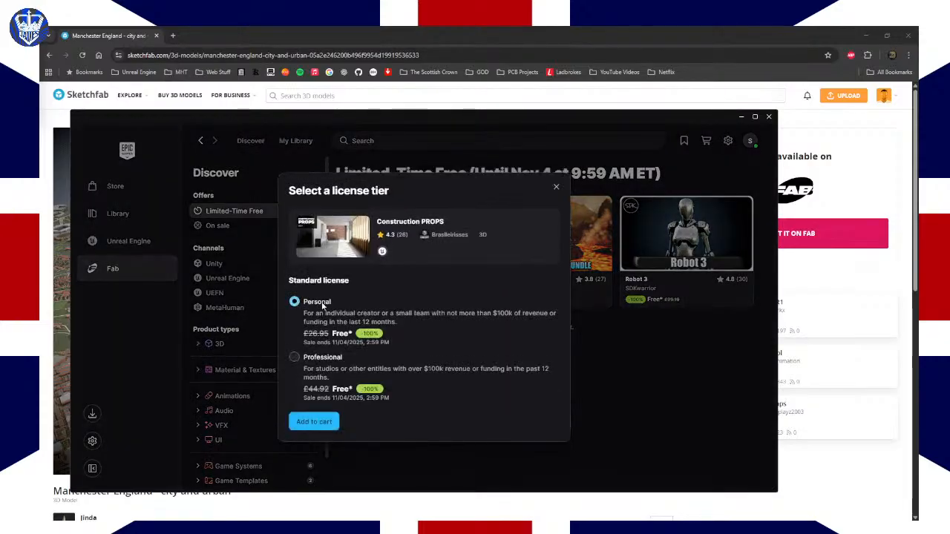
left_click(316, 422)
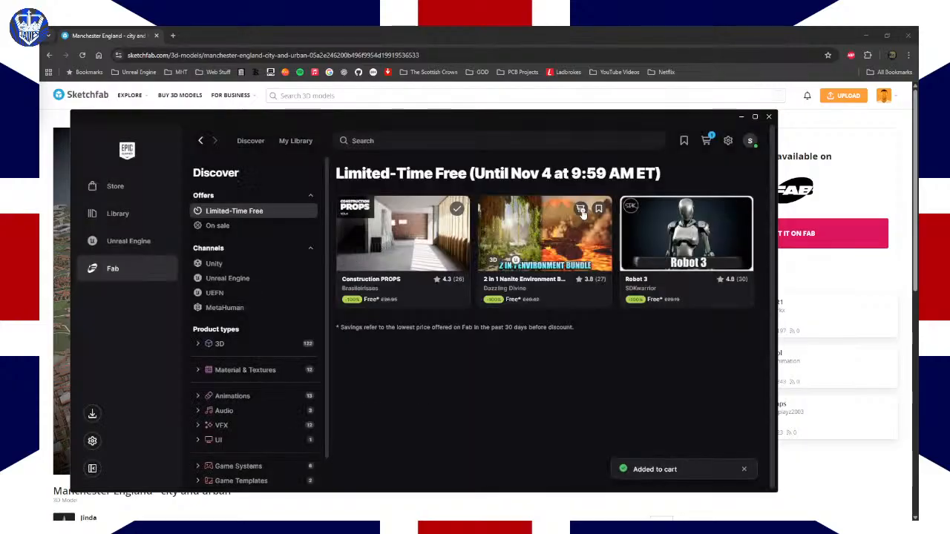
left_click(581, 209)
left_click(325, 314)
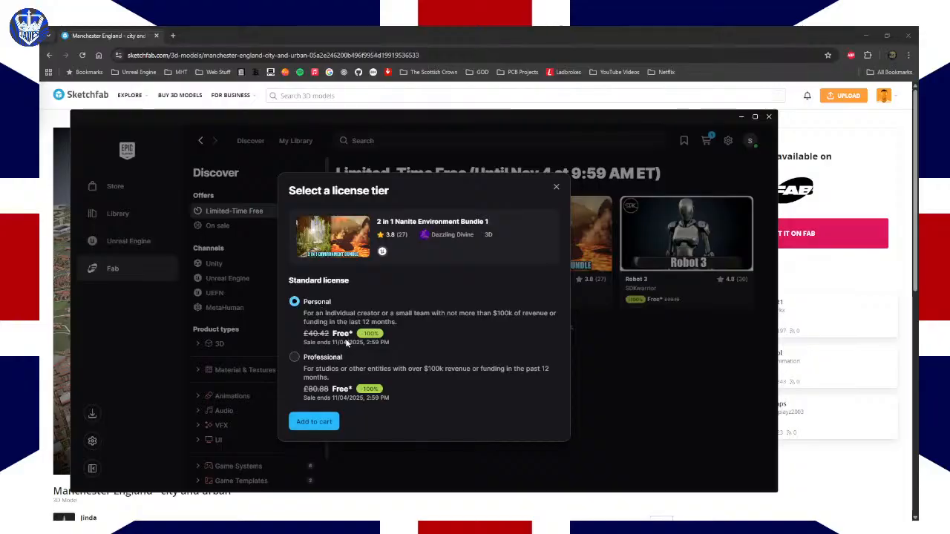
left_click(318, 423)
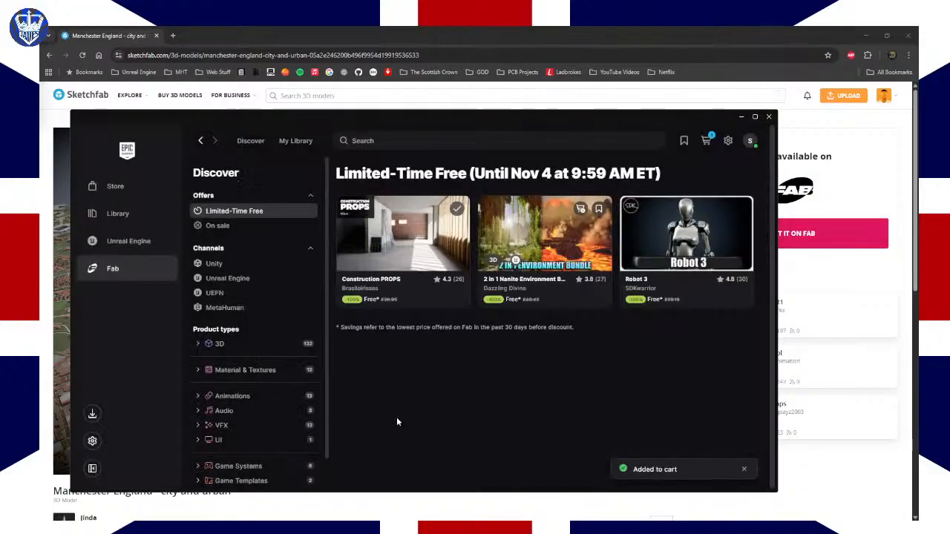
Step: Open the Robot 3 product and look through its preview images
left_click(672, 222)
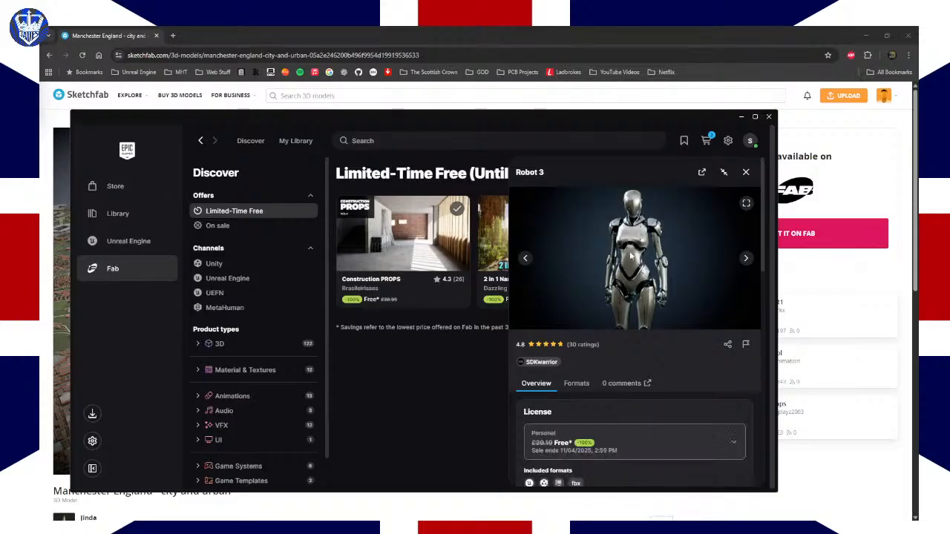
left_click(745, 261)
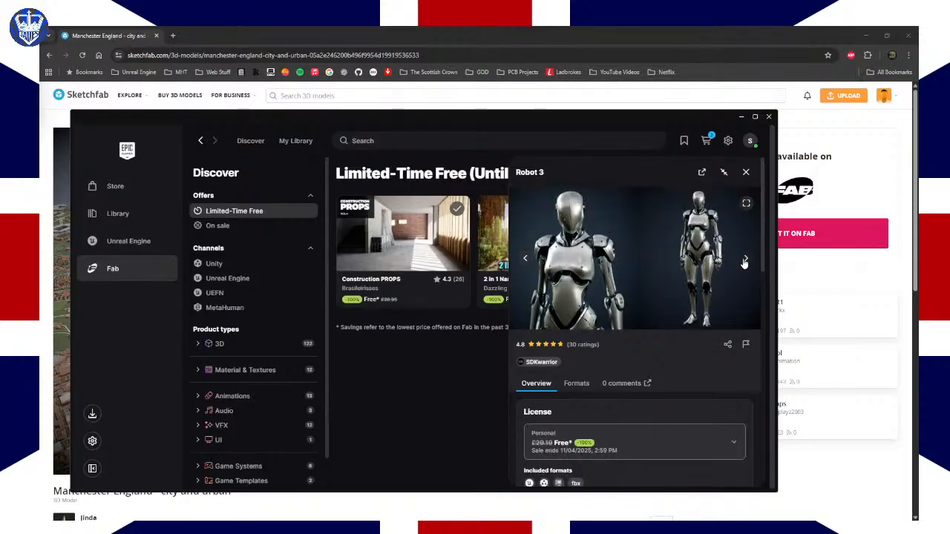
left_click(747, 261)
left_click(748, 261)
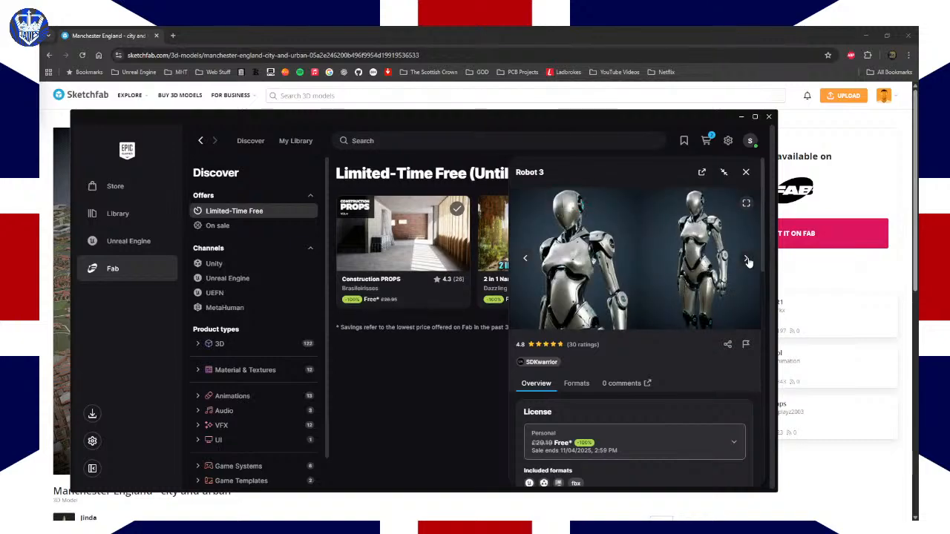
left_click(748, 261)
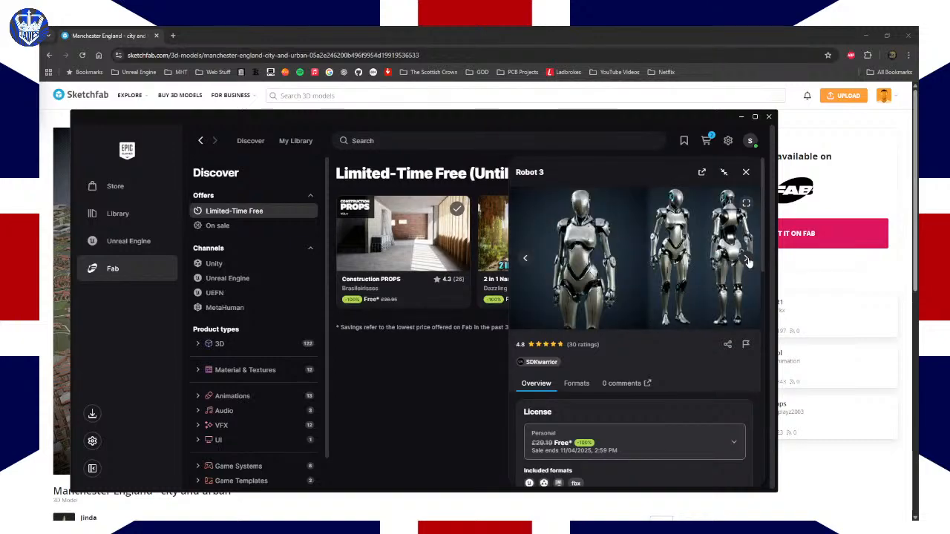
left_click(747, 261)
left_click(747, 261)
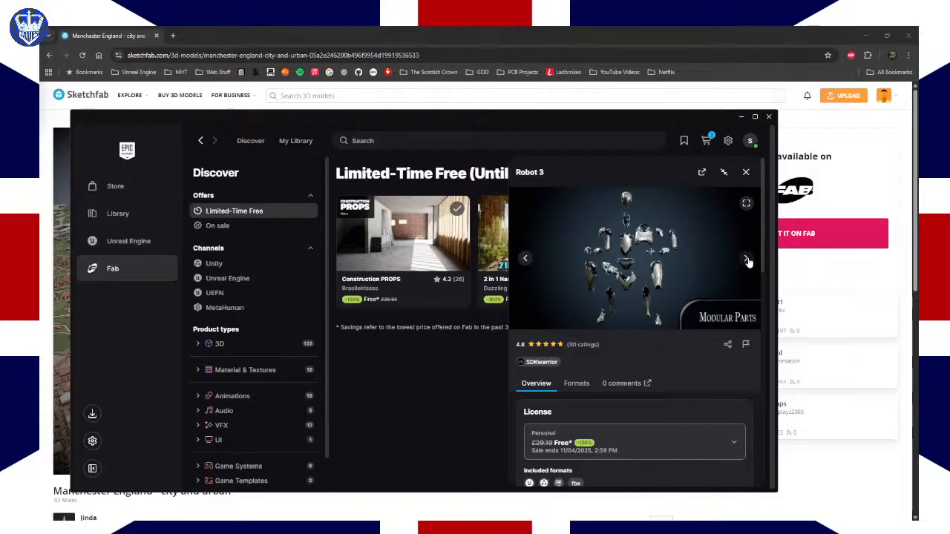
left_click(747, 262)
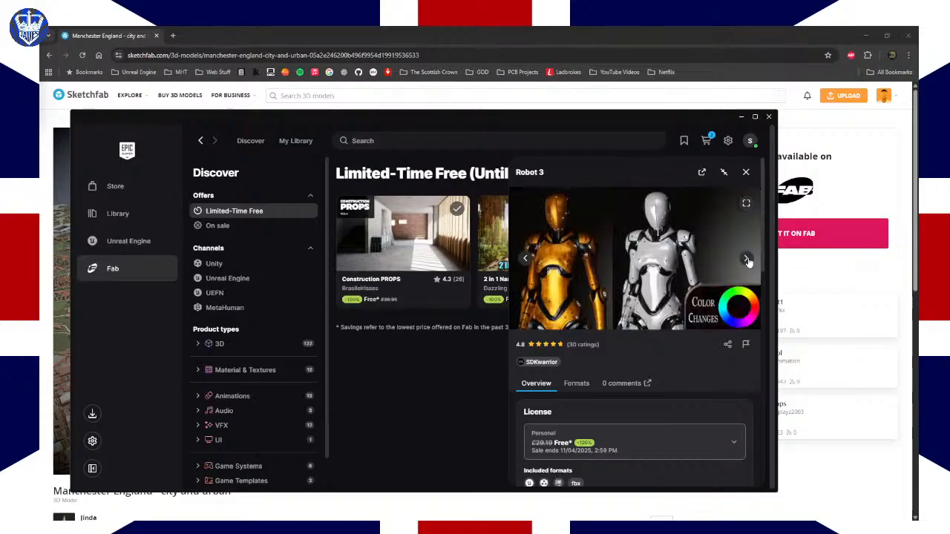
left_click(748, 261)
left_click(748, 260)
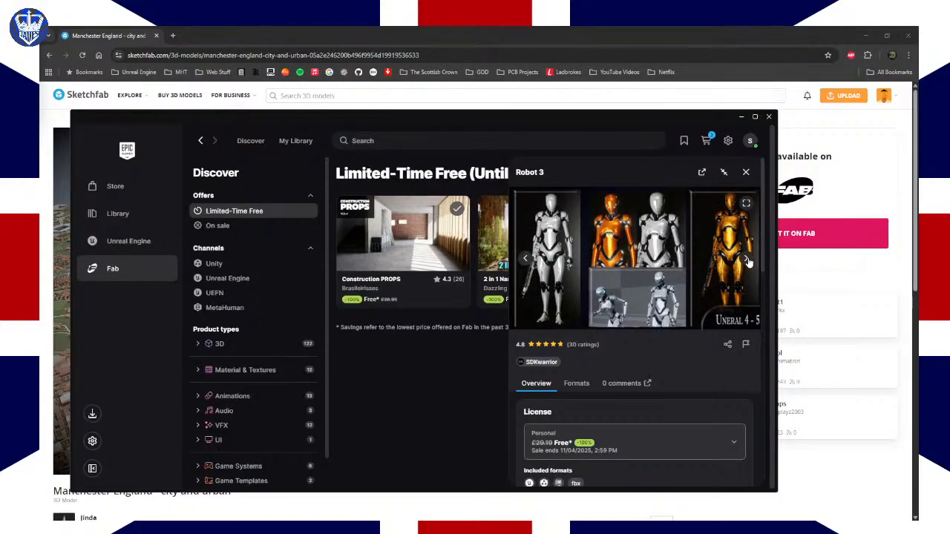
left_click(748, 260)
left_click(748, 260)
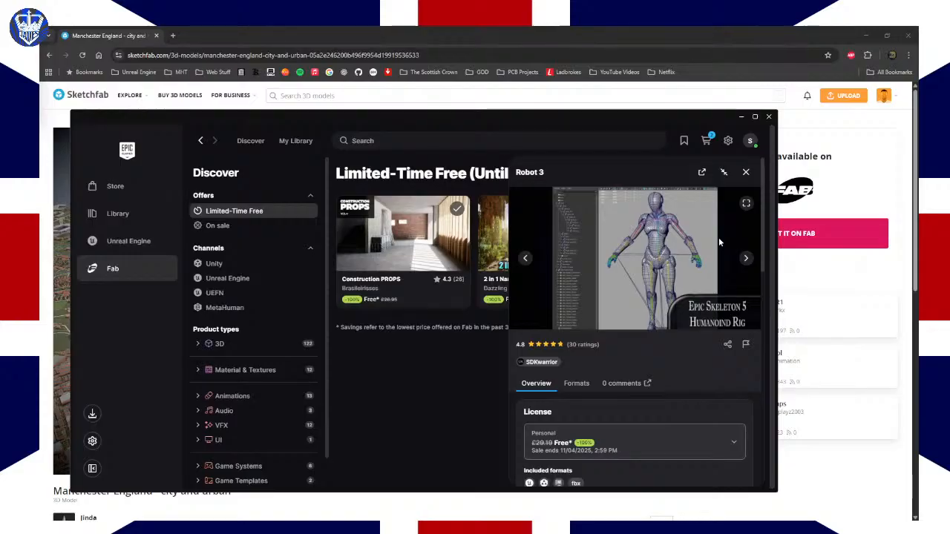
left_click(745, 258)
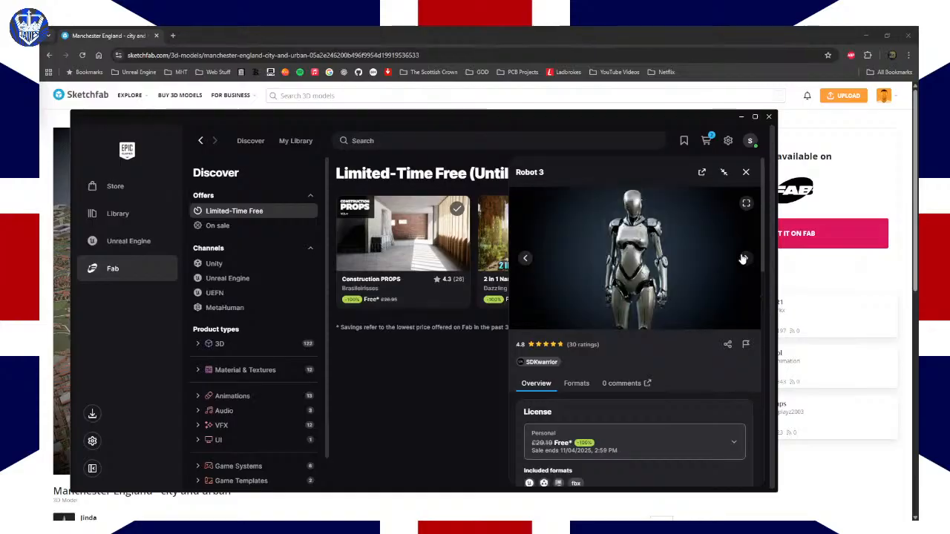
Step: Add Robot 3 with the Personal license to the cart and place the order for all the free products
scroll(604, 412, "down", 1)
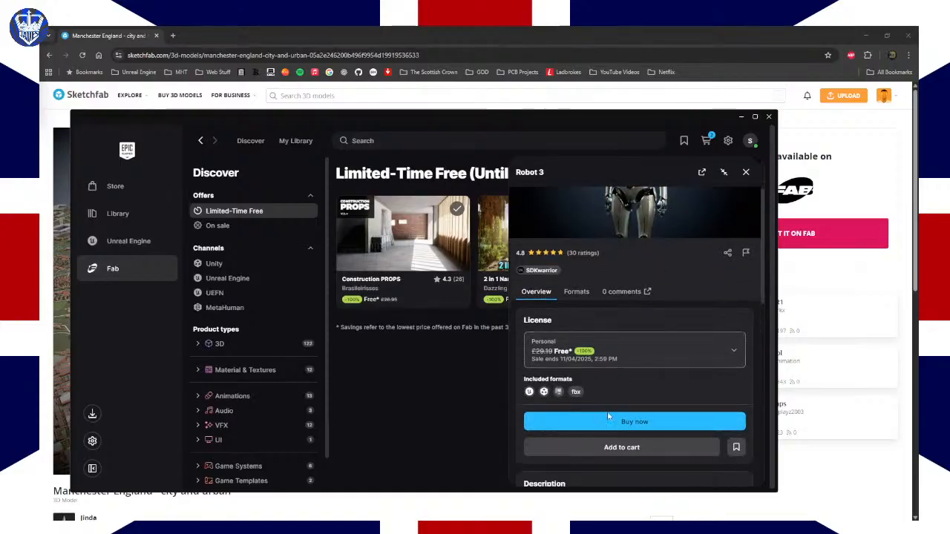
left_click(630, 448)
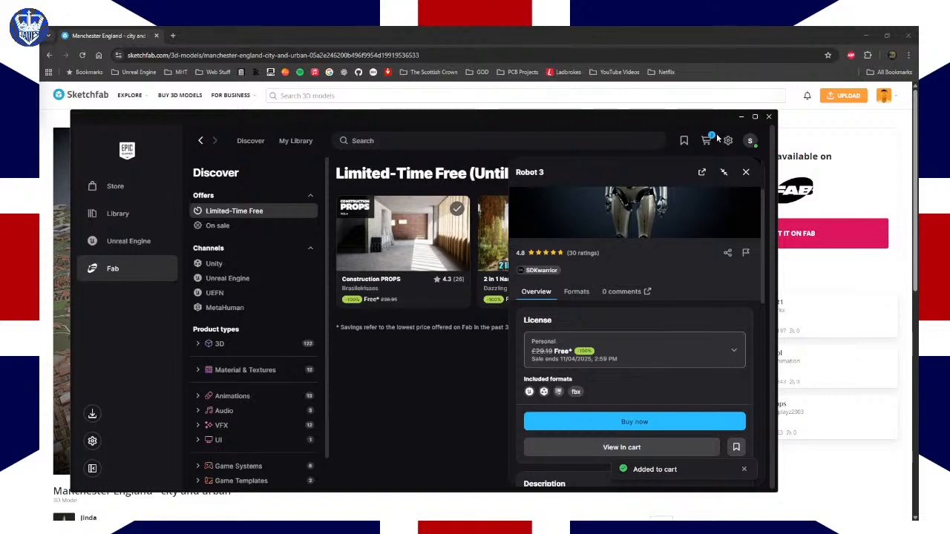
mouse_move(706, 141)
scroll(623, 242, "down", 1)
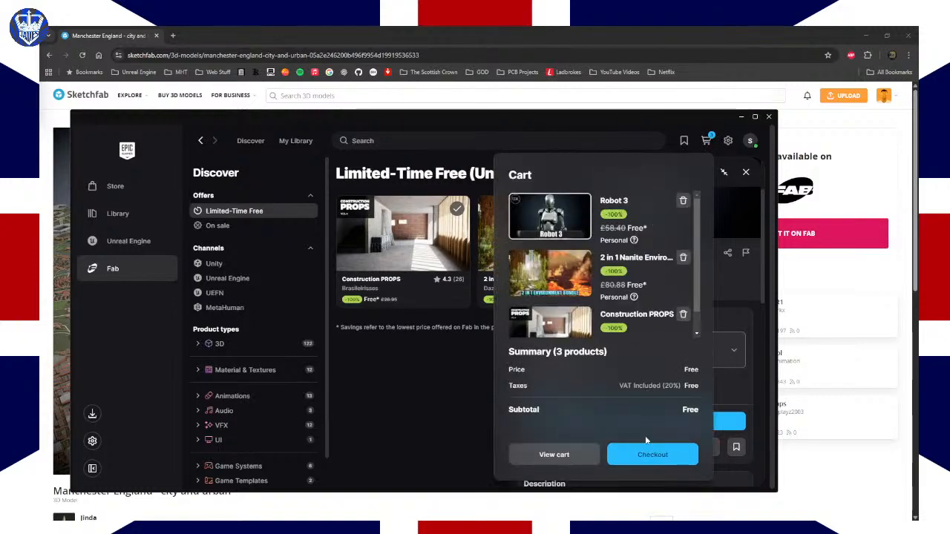
left_click(643, 450)
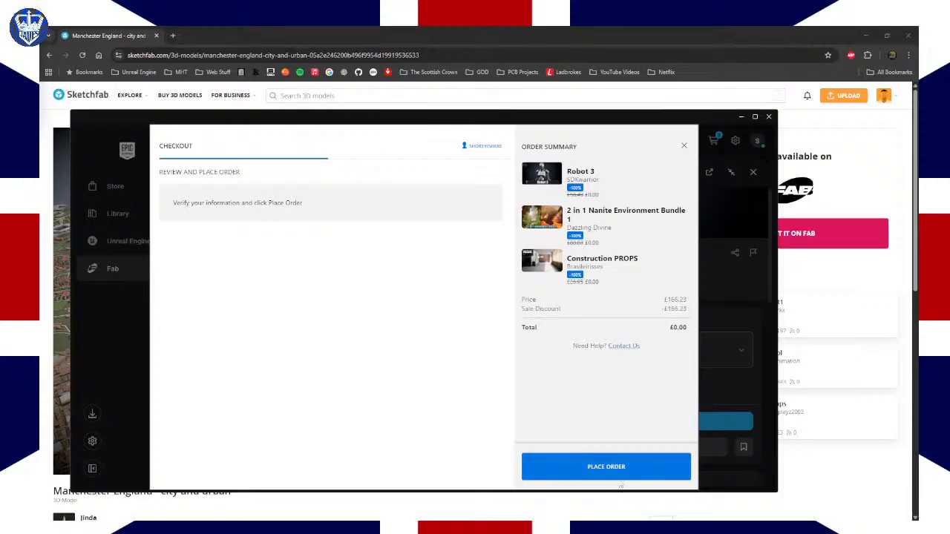
left_click(594, 466)
left_click(513, 348)
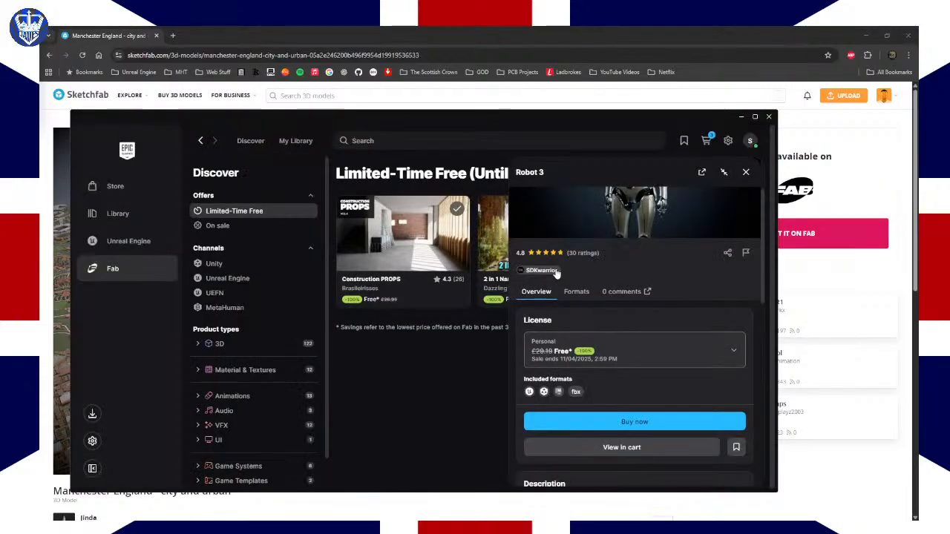
Step: Open the Manchester England - city and urban asset in My Library, and move the launcher window off the browser
left_click(294, 142)
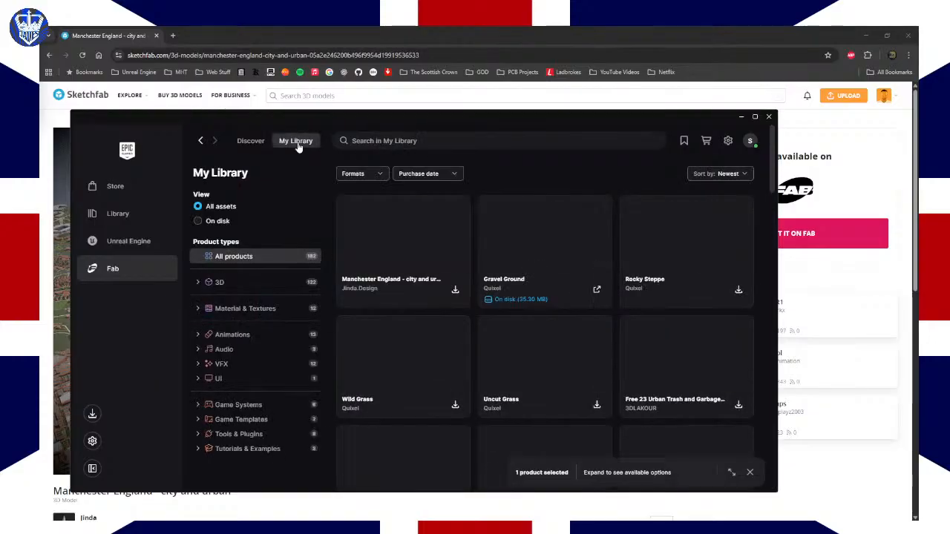
left_click(391, 236)
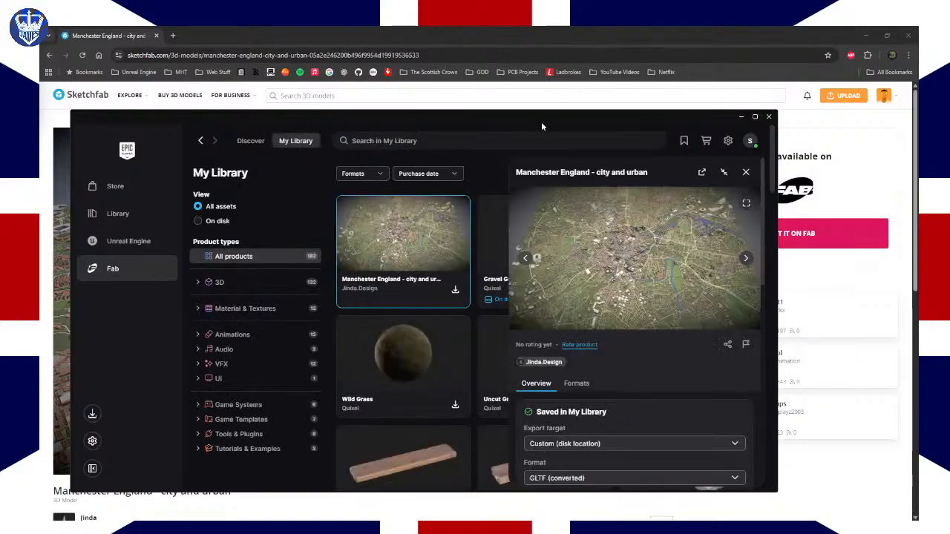
left_click_drag(541, 127, 521, 111)
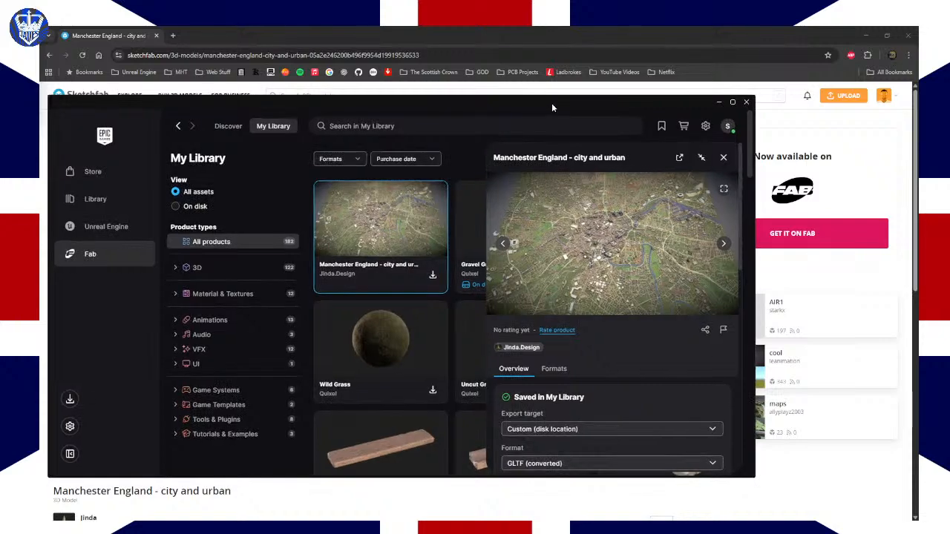
mouse_move(552, 105)
left_mouse_down()
mouse_move(483, 95)
mouse_move(0, 122)
left_mouse_up()
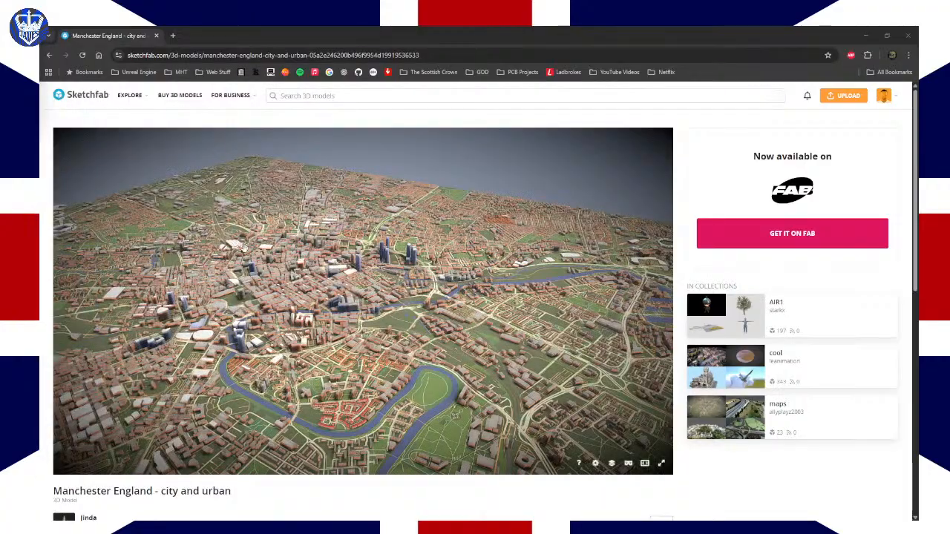
Step: Examine the Manchester model on Sketchfab at a low angle, comparing the whole map with the close-up city-centre skyline
mouse_move(244, 249)
left_mouse_down()
mouse_move(193, 244)
mouse_move(236, 158)
left_mouse_up()
scroll(336, 315, "down", 10)
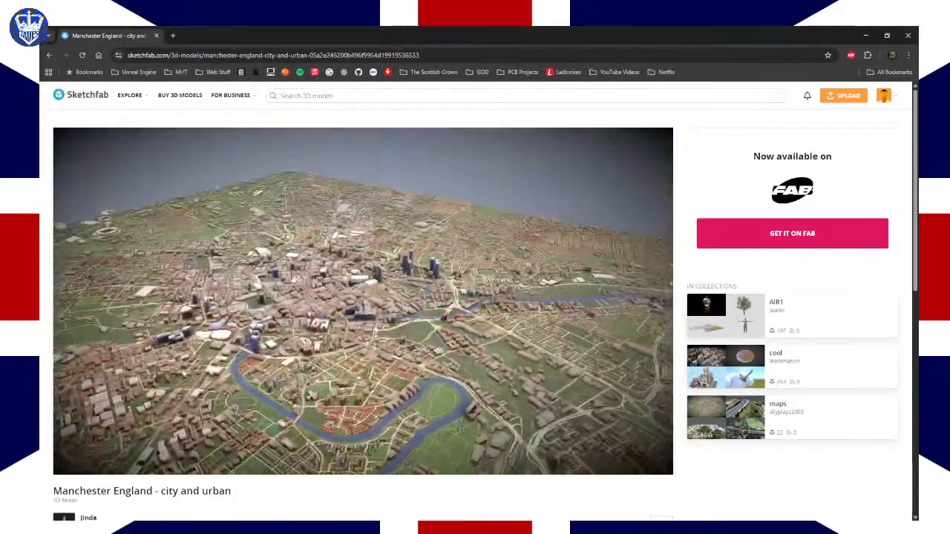
scroll(334, 316, "up", 3)
left_click_drag(335, 316, 343, 349)
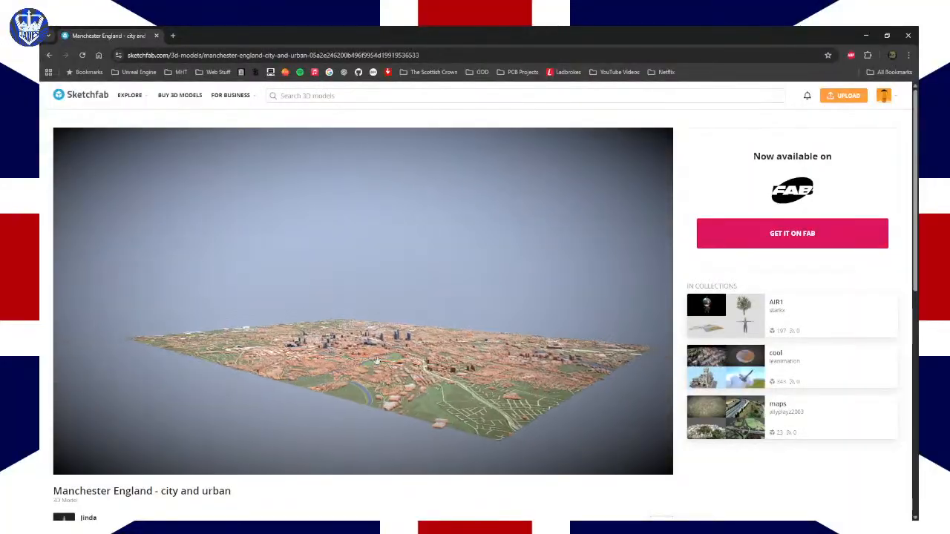
scroll(377, 362, "up", 6)
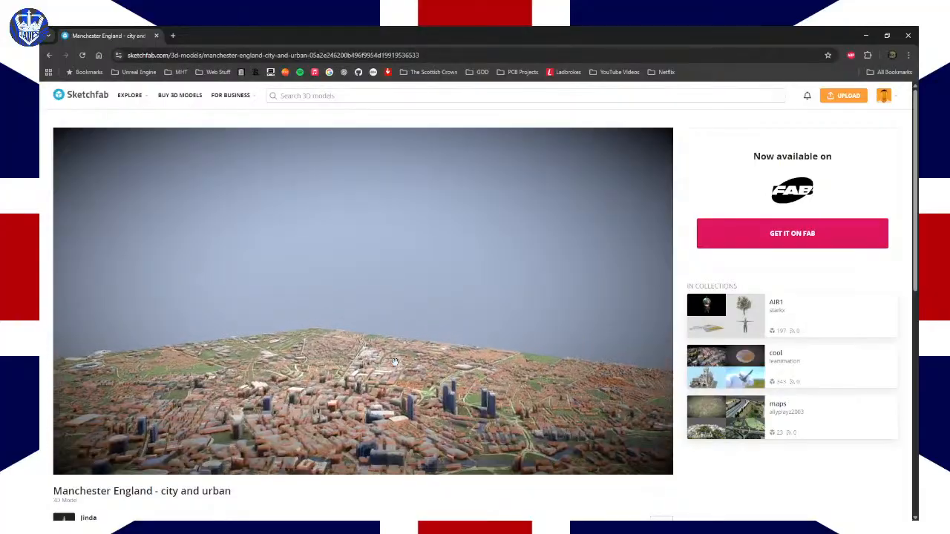
scroll(395, 362, "down", 4)
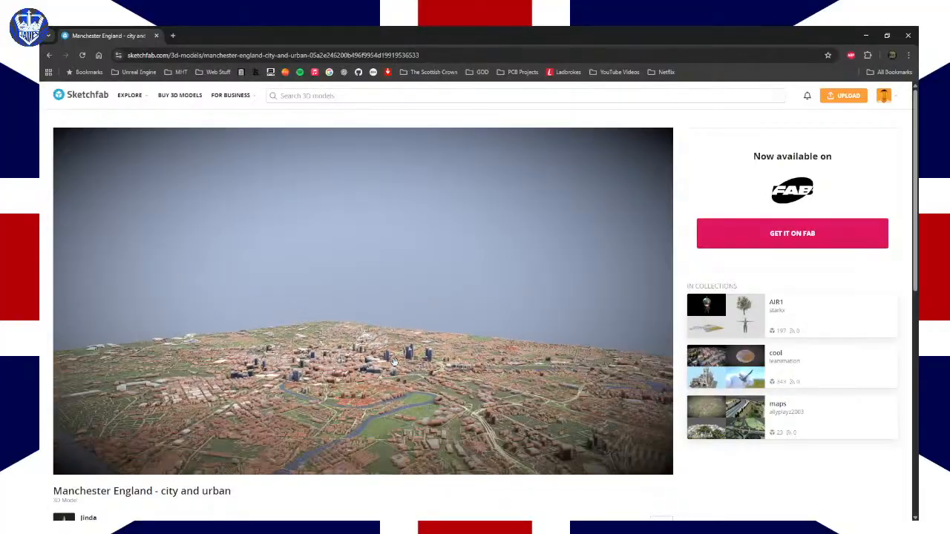
scroll(395, 362, "up", 3)
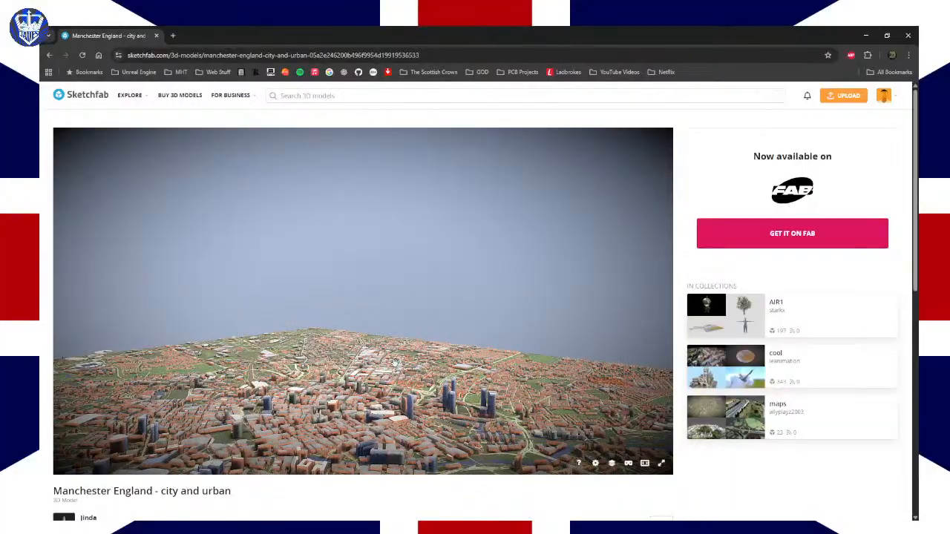
scroll(395, 361, "down", 2)
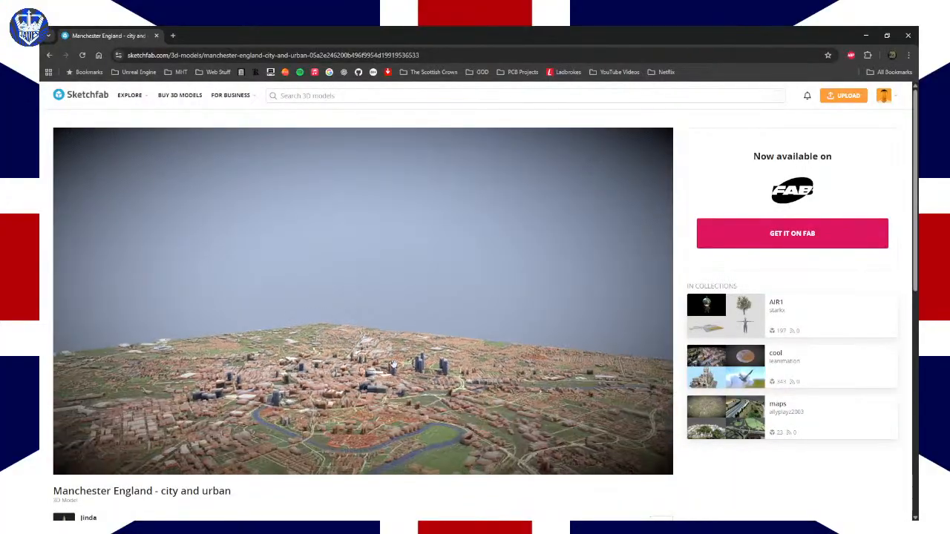
Step: Examine the whole Manchester map from oblique angles, following the river from the outskirts into the city centre
mouse_move(383, 350)
left_mouse_down()
mouse_move(364, 388)
mouse_move(443, 383)
mouse_move(372, 382)
mouse_move(394, 373)
mouse_move(331, 353)
mouse_move(538, 337)
left_mouse_up()
scroll(454, 327, "down", 3)
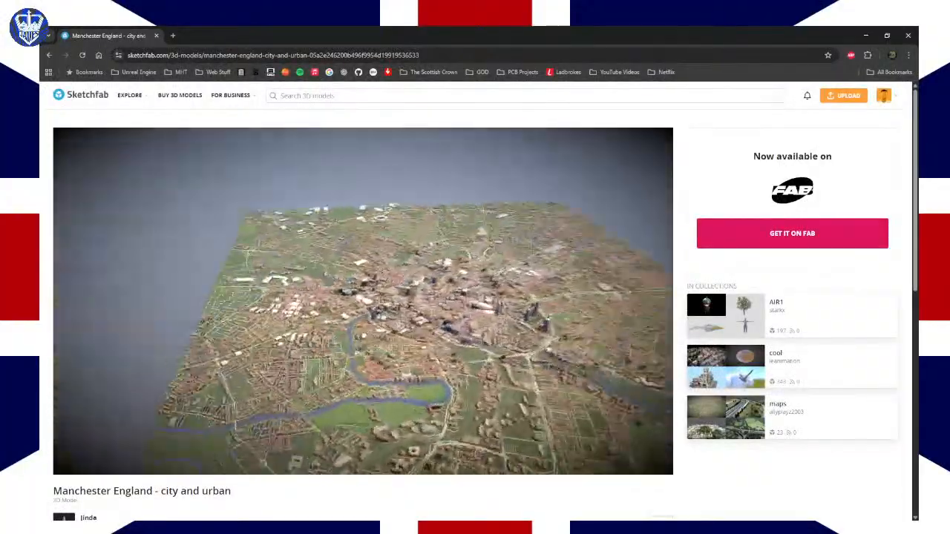
scroll(442, 341, "up", 5)
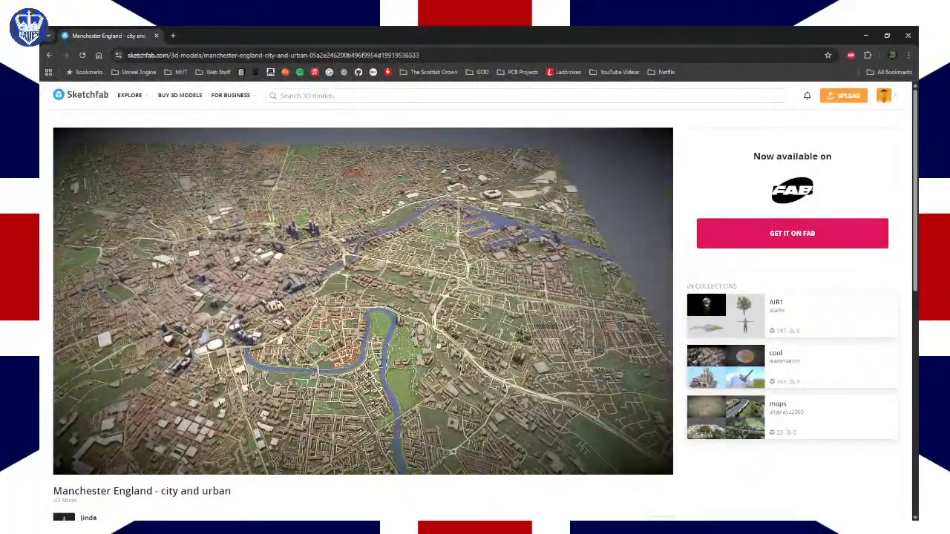
left_click_drag(449, 342, 389, 345)
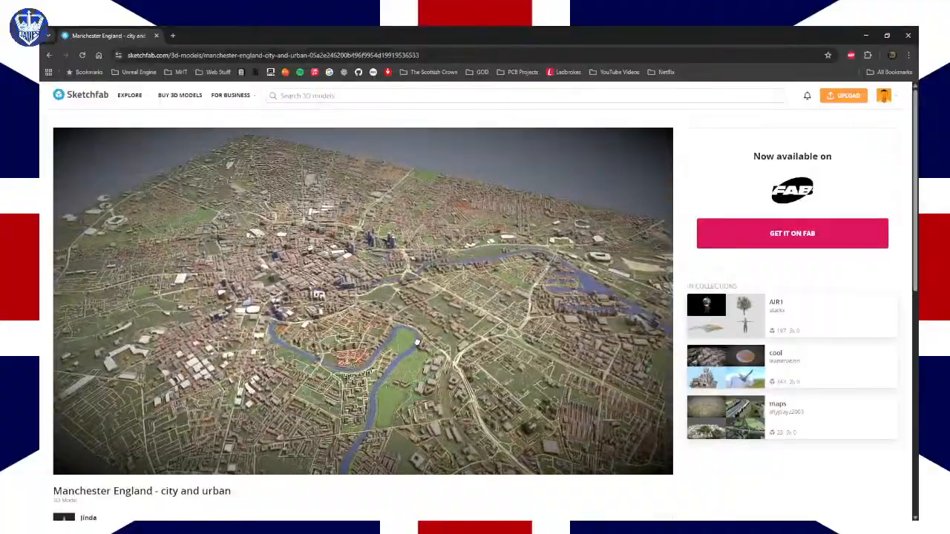
right_click_drag(408, 260, 376, 413)
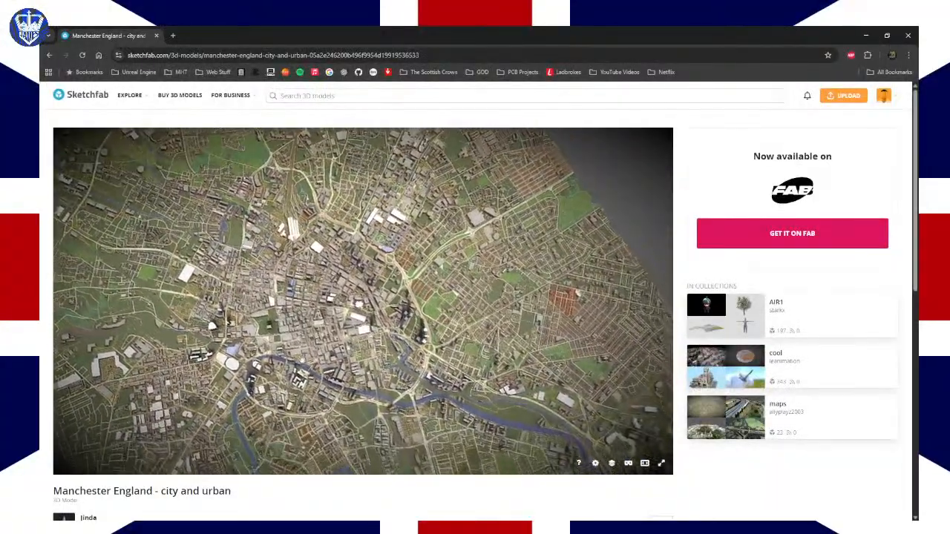
right_click_drag(308, 327, 337, 319)
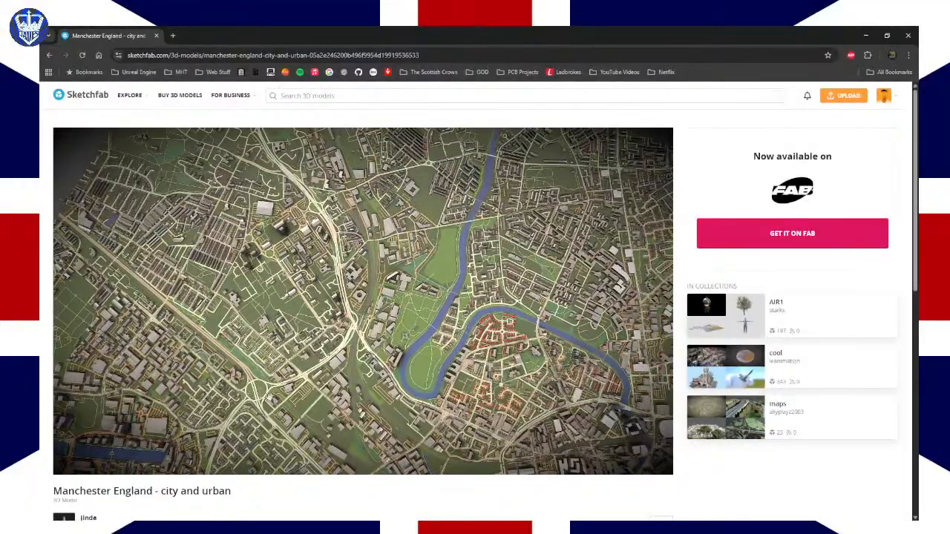
Step: Inspect the roads, parkland and buildings around the looping river bend from overhead, both close up and at district scale
scroll(329, 366, "up", 5)
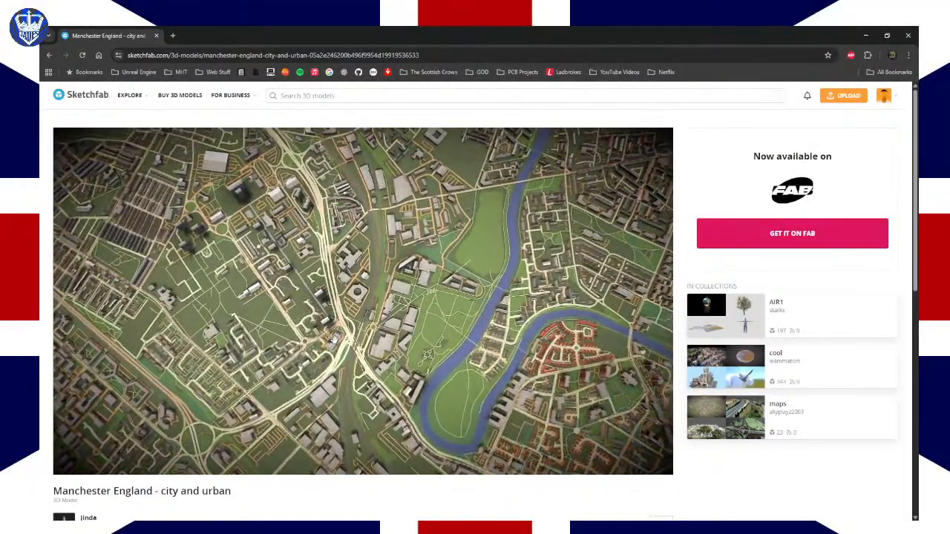
scroll(334, 341, "up", 4)
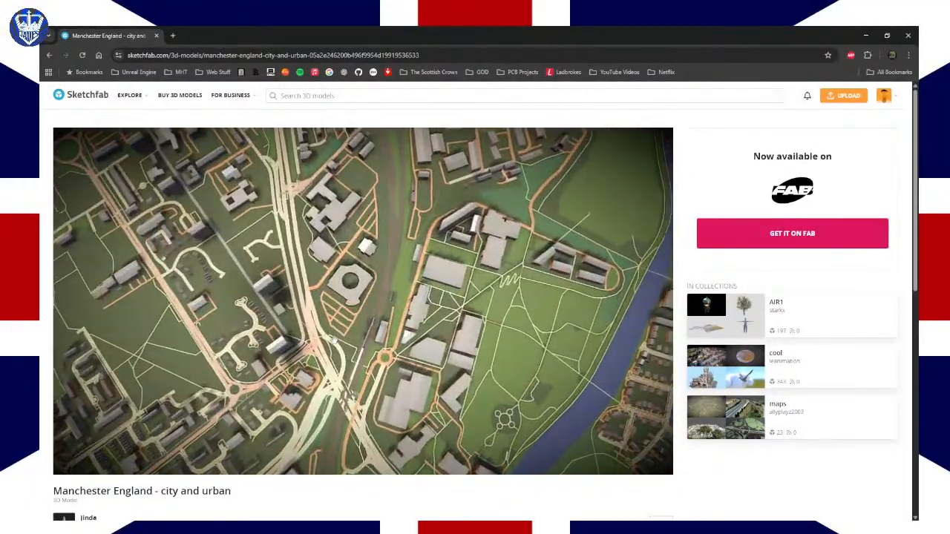
scroll(335, 340, "down", 2)
scroll(334, 339, "down", 3)
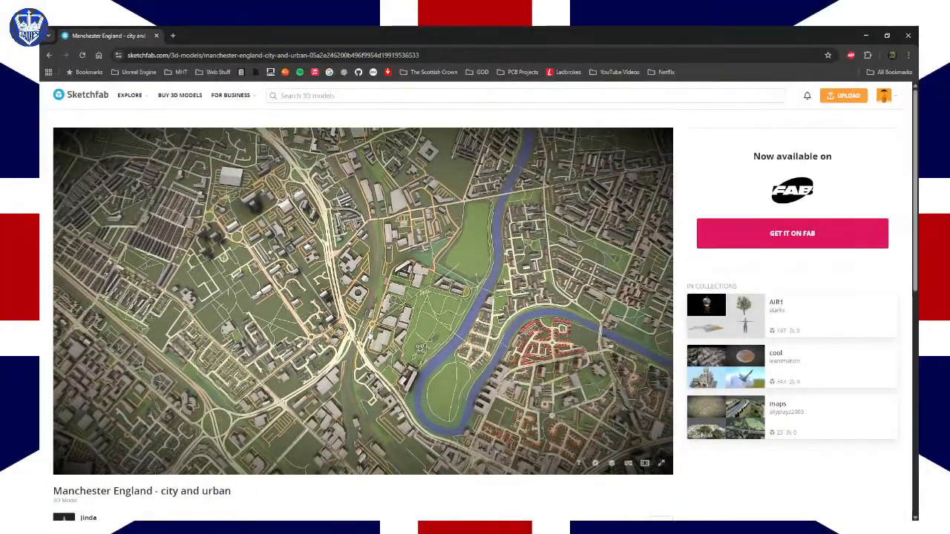
scroll(334, 323, "up", 2)
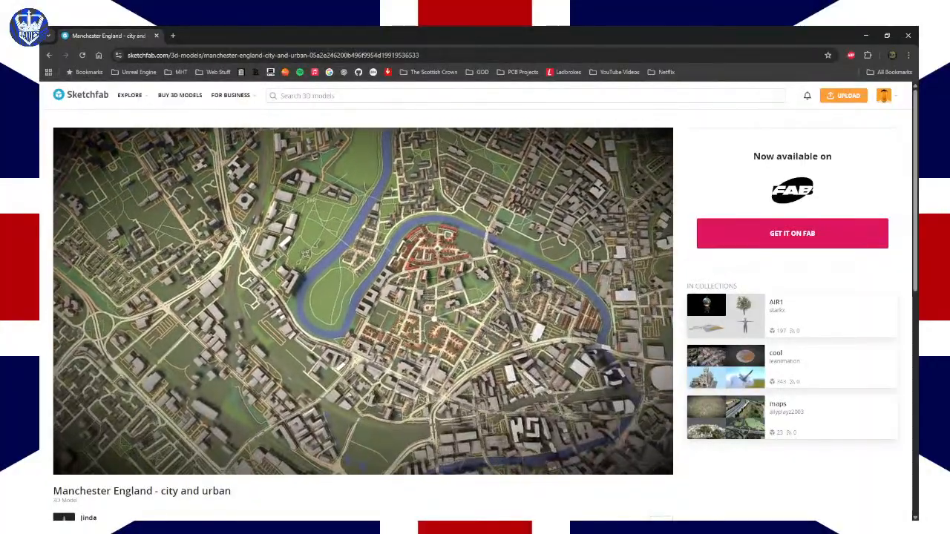
right_click_drag(414, 306, 407, 301)
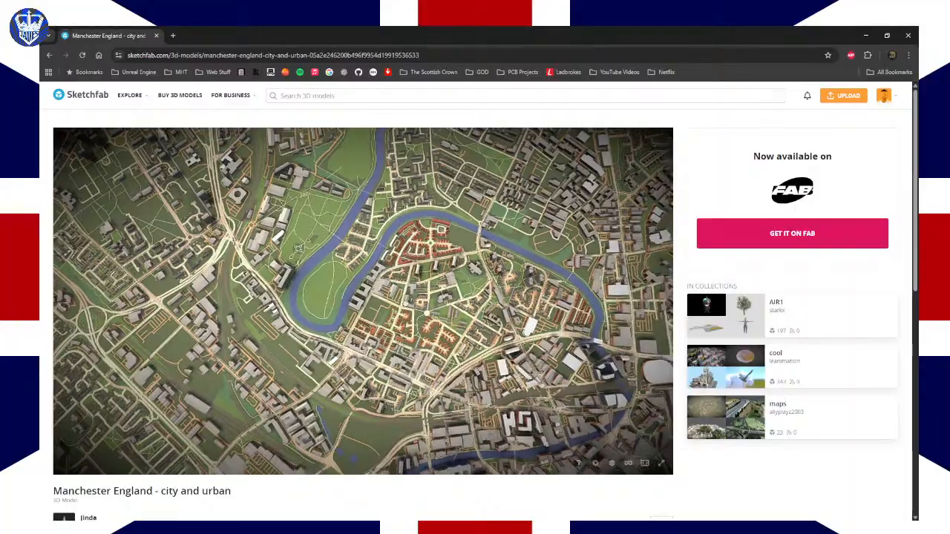
right_click_drag(331, 247, 326, 228)
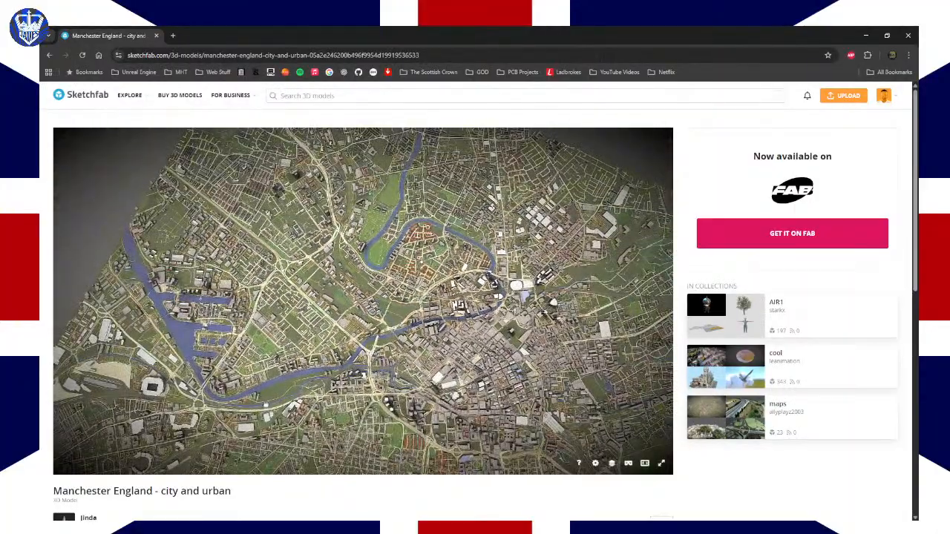
Step: Survey the river corridor from the docks to the city centre from above, checking the bridges, road junctions and housing blocks
right_click_drag(265, 404, 282, 316)
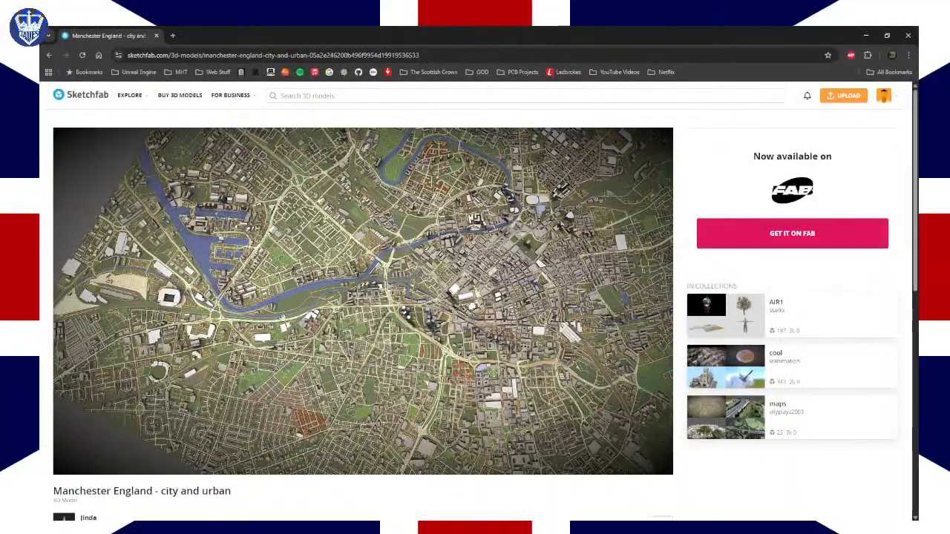
right_click_drag(260, 222, 255, 222)
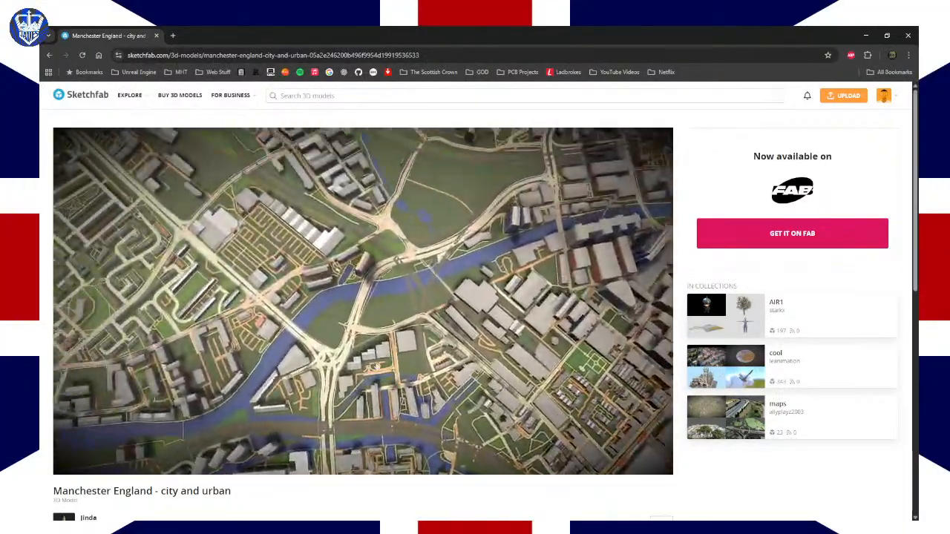
right_click_drag(377, 366, 401, 390)
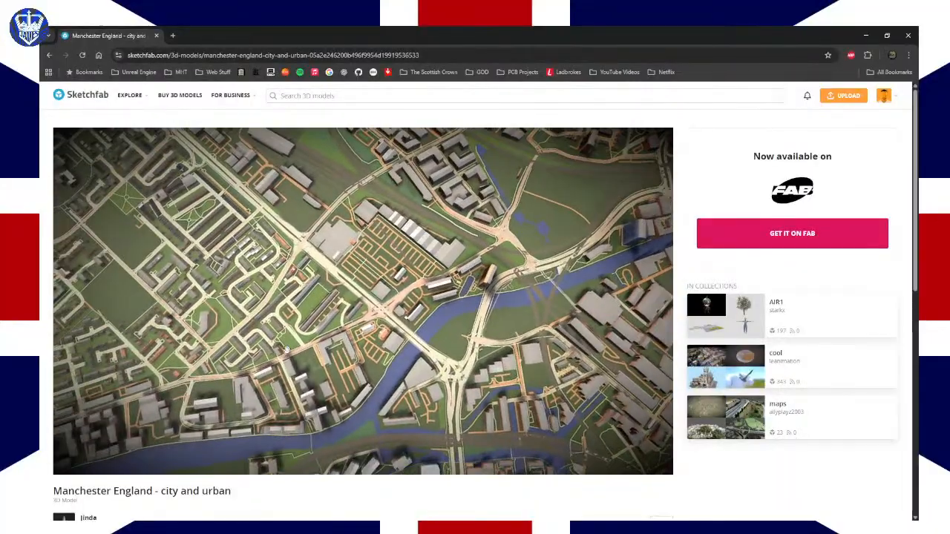
right_click_drag(352, 352, 324, 373)
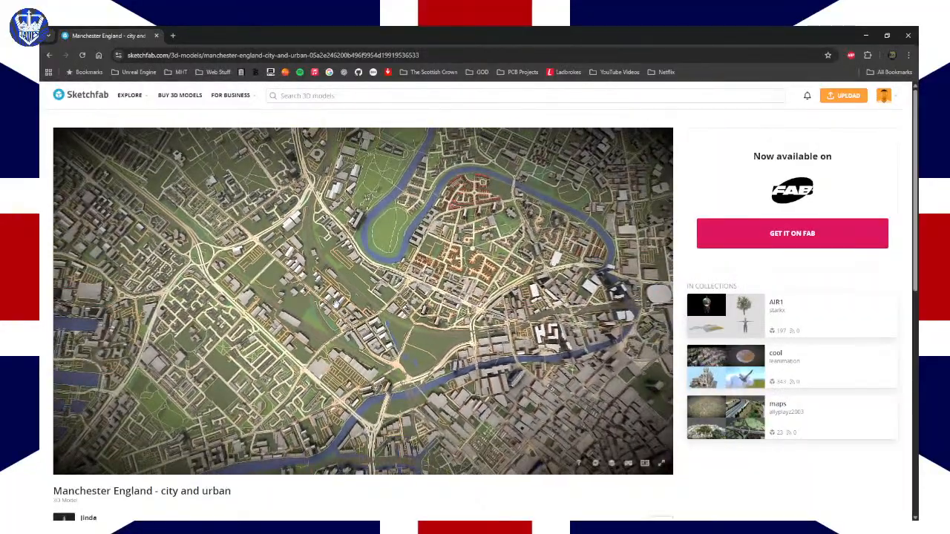
scroll(335, 304, "down", 2)
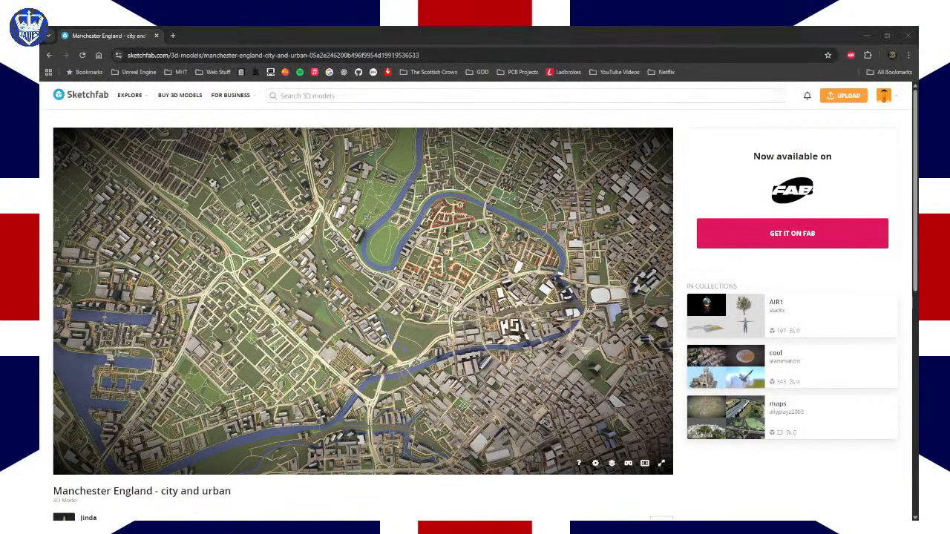
left_click(217, 378)
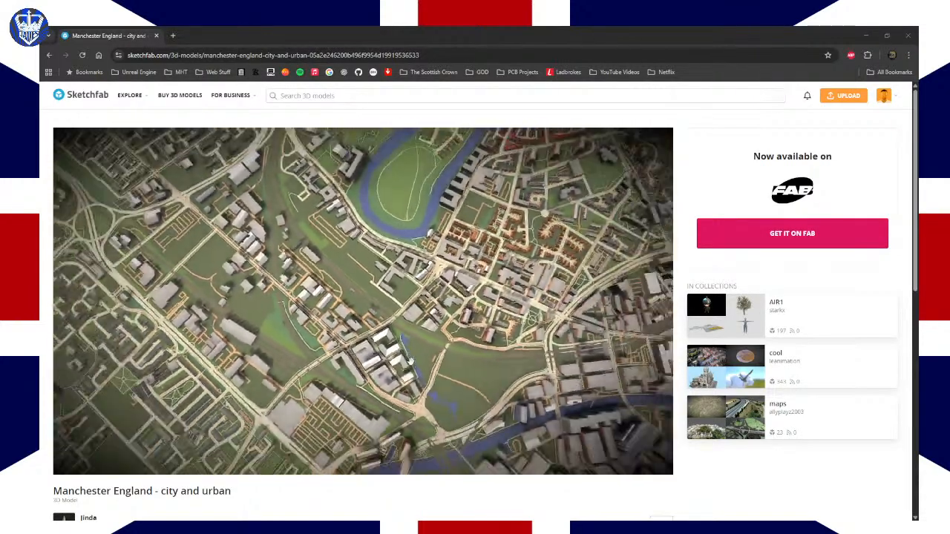
scroll(411, 361, "down", 4)
right_click_drag(411, 362, 358, 393)
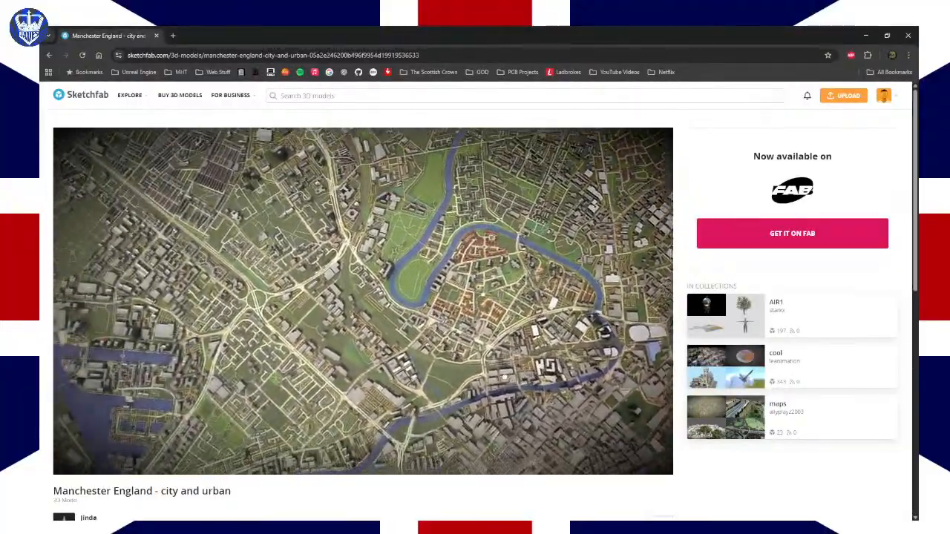
Step: Examine the stadium district south of the river and the cluster of high-rise towers beside the city centre
right_click_drag(505, 377, 645, 155)
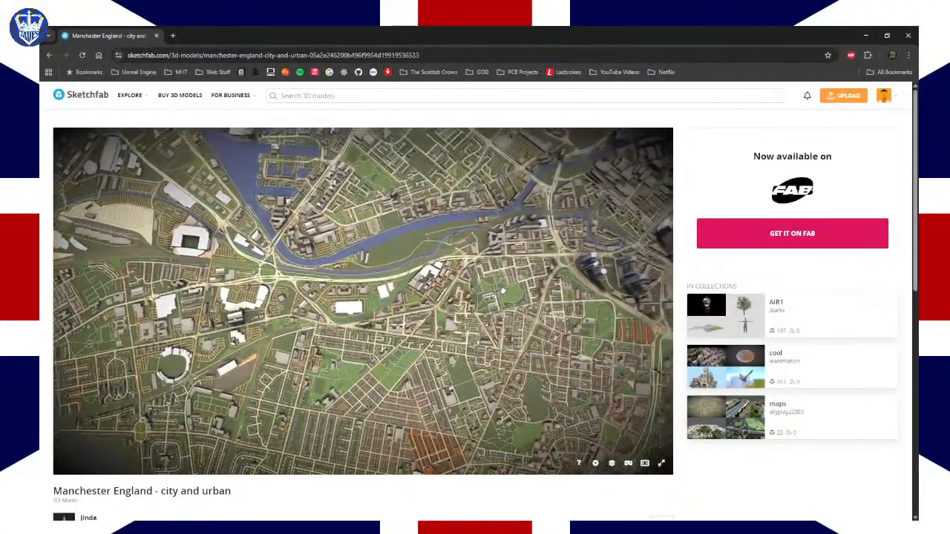
right_click_drag(503, 291, 363, 320)
scroll(363, 319, "up", 3)
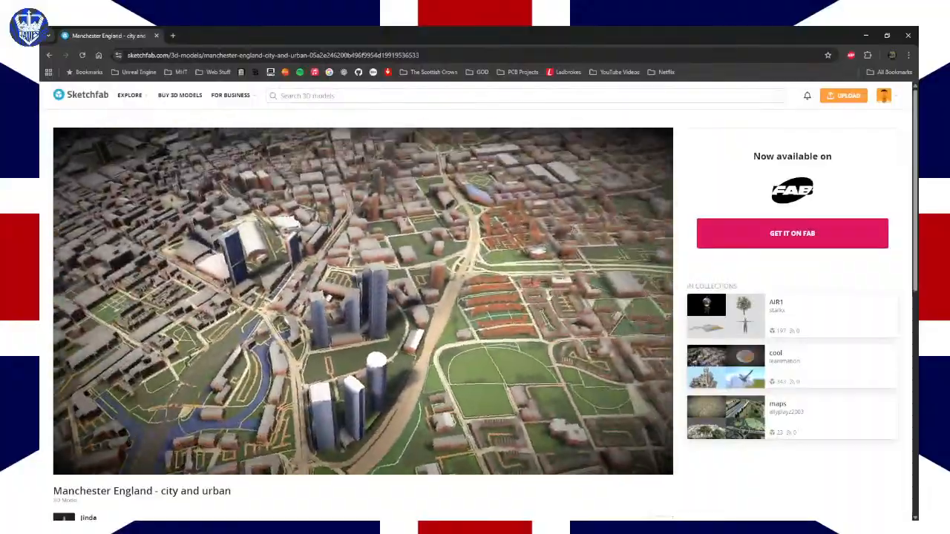
mouse_move(549, 297)
left_mouse_down()
mouse_move(558, 297)
mouse_move(447, 310)
left_mouse_up()
right_click_drag(348, 371, 246, 346)
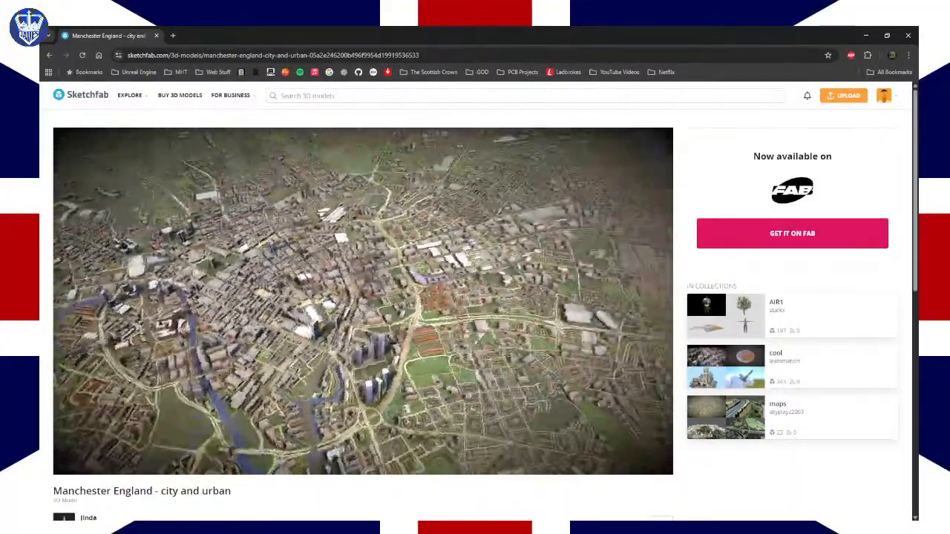
Step: Inspect the dense city centre from several directions, including the eastern stadium, the railway station and the riverside blocks
mouse_move(386, 337)
left_mouse_down()
mouse_move(393, 294)
mouse_move(447, 288)
mouse_move(438, 274)
left_mouse_up()
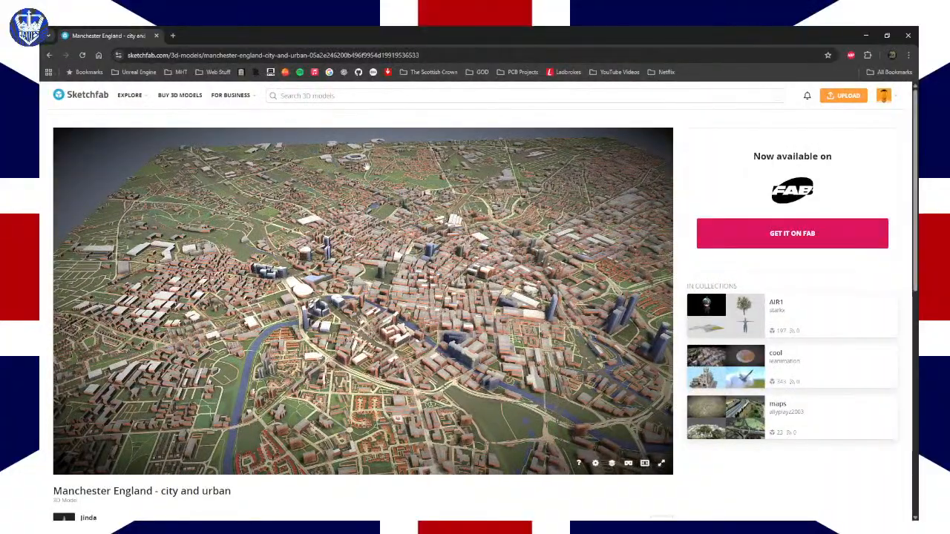
left_click_drag(366, 167, 382, 182)
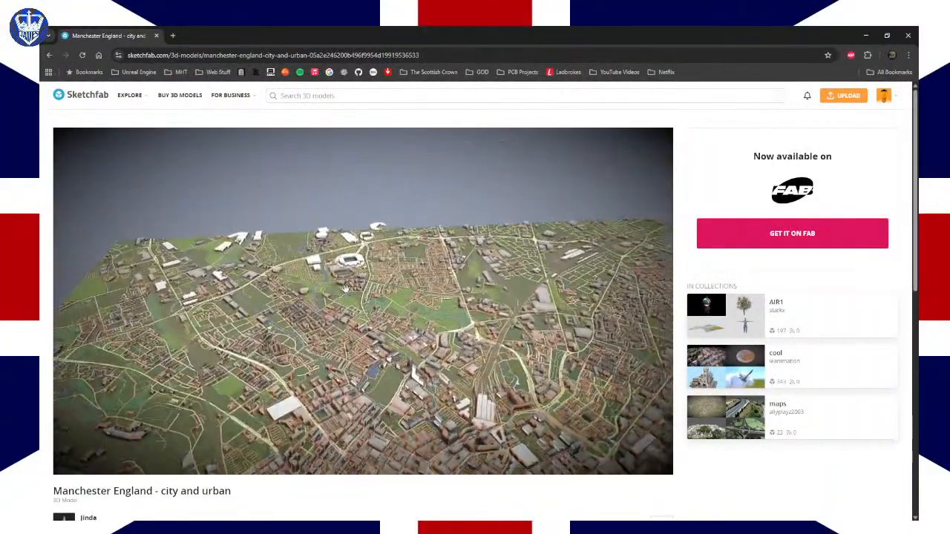
scroll(346, 288, "up", 3)
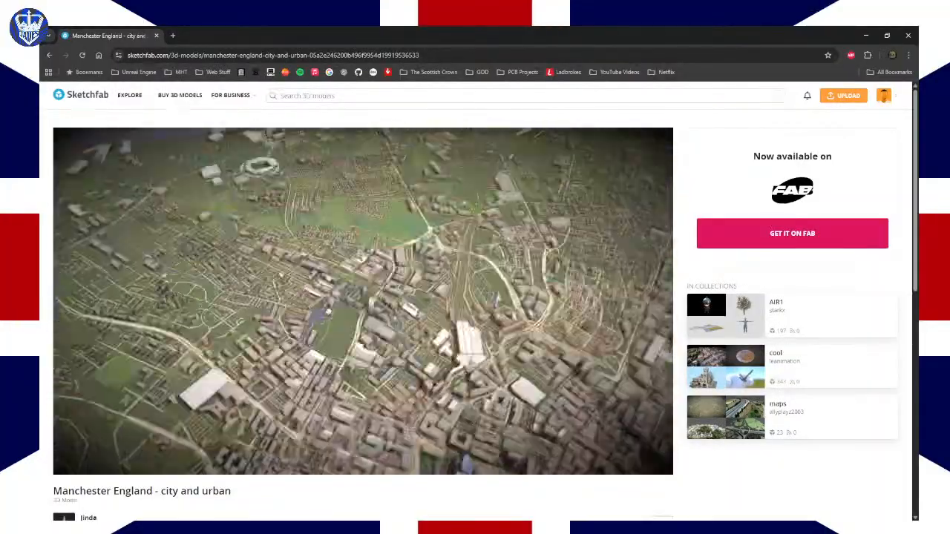
left_click_drag(329, 313, 325, 288)
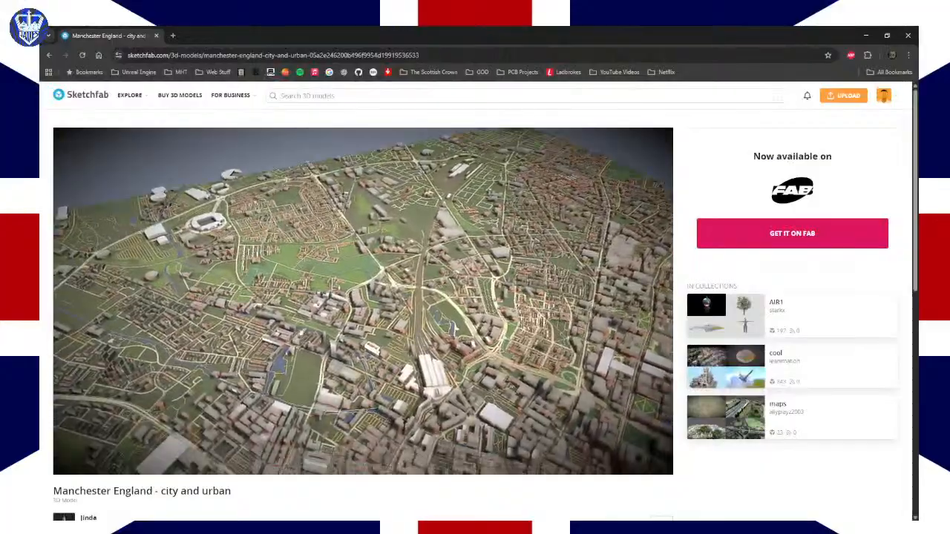
left_click_drag(303, 334, 265, 357)
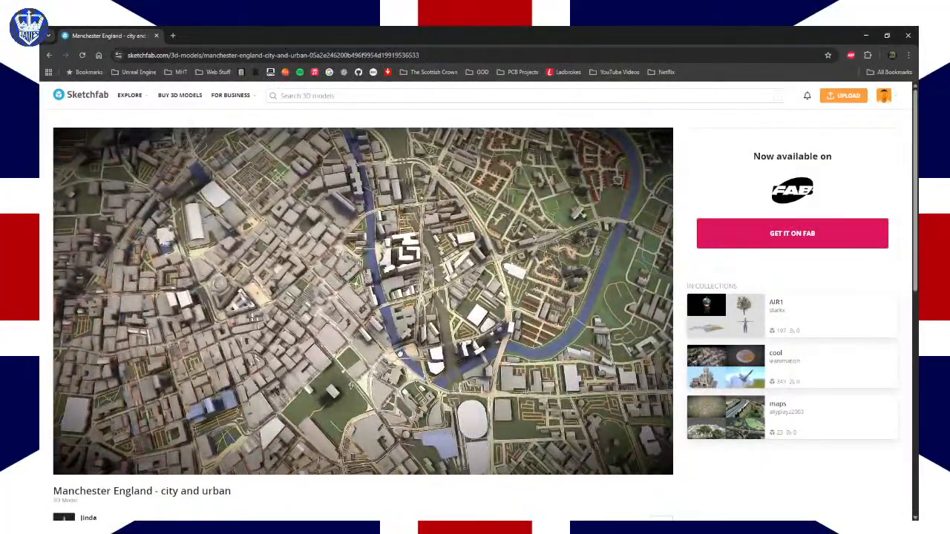
left_click_drag(398, 353, 338, 384)
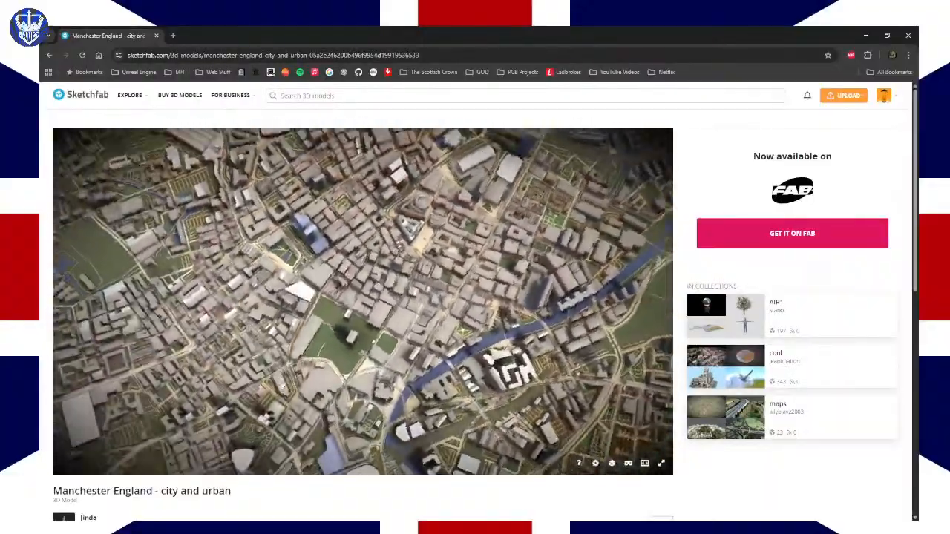
left_click_drag(282, 384, 304, 326)
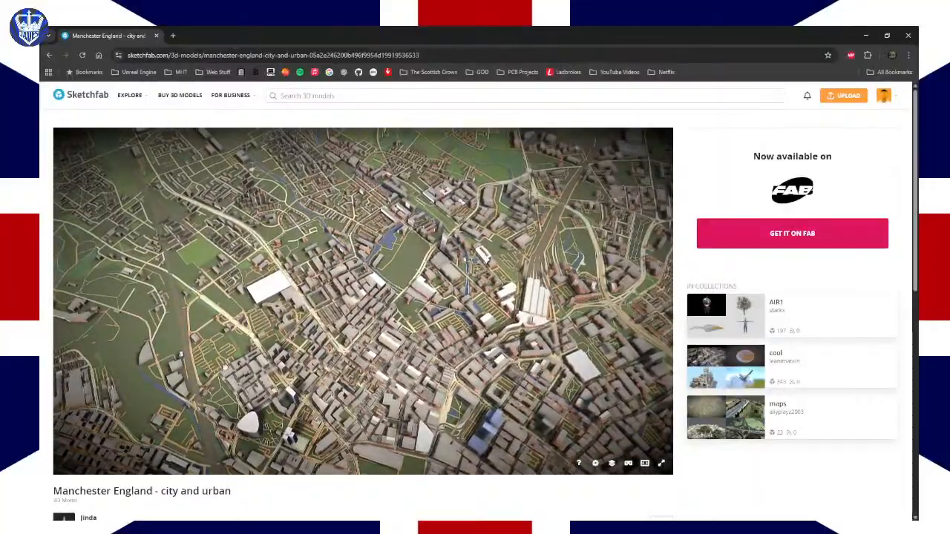
left_click_drag(223, 367, 418, 229)
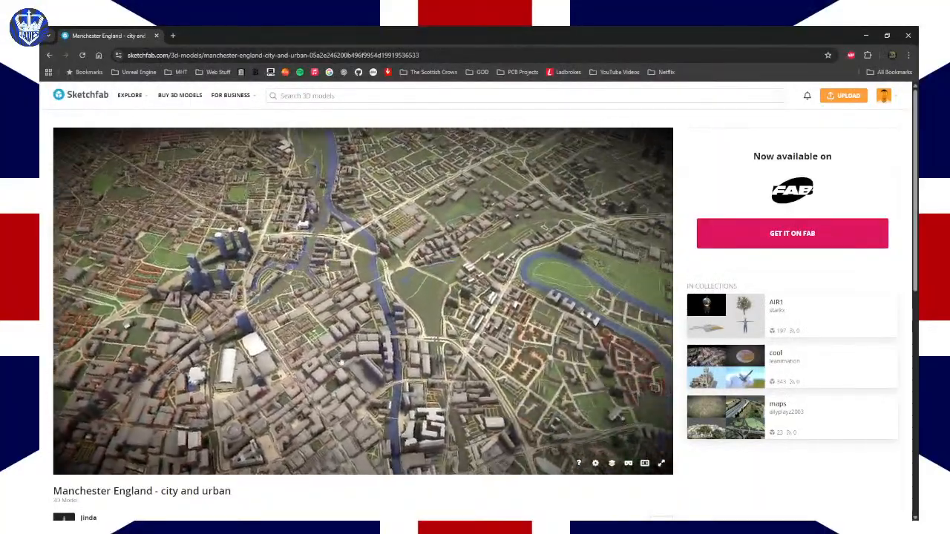
Step: View the docks and the stadium beside them, and look across the neighbouring districts towards the map's edge
left_click_drag(340, 362, 351, 358)
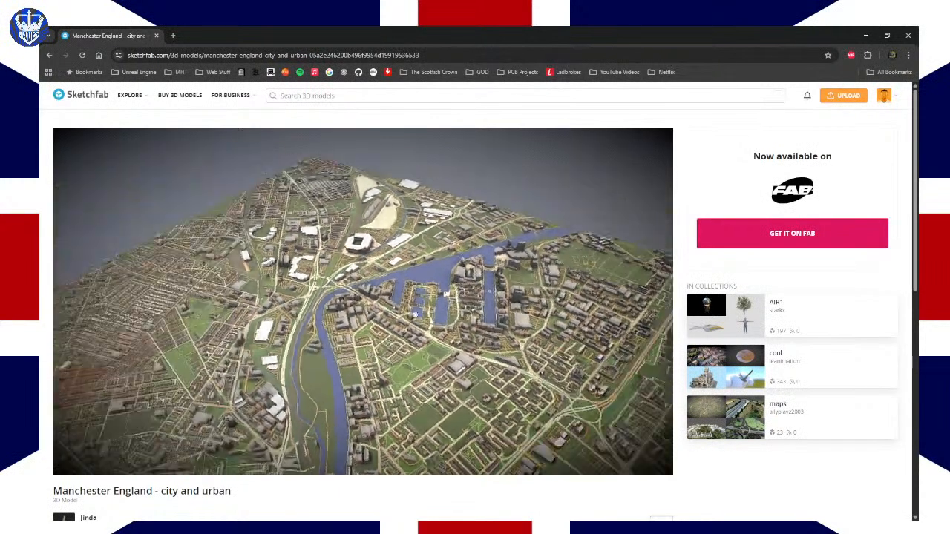
scroll(414, 313, "up", 3)
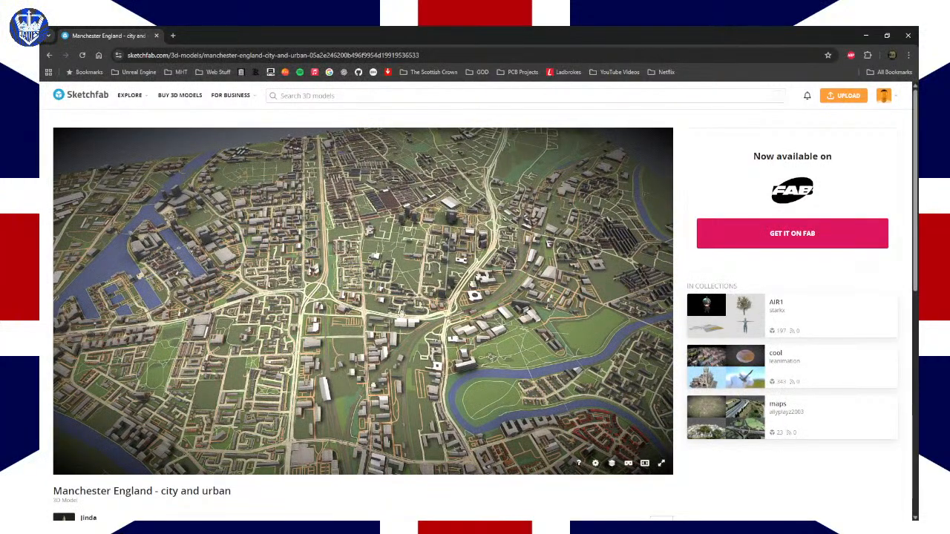
mouse_move(481, 264)
left_mouse_down()
mouse_move(503, 257)
mouse_move(279, 276)
left_mouse_up()
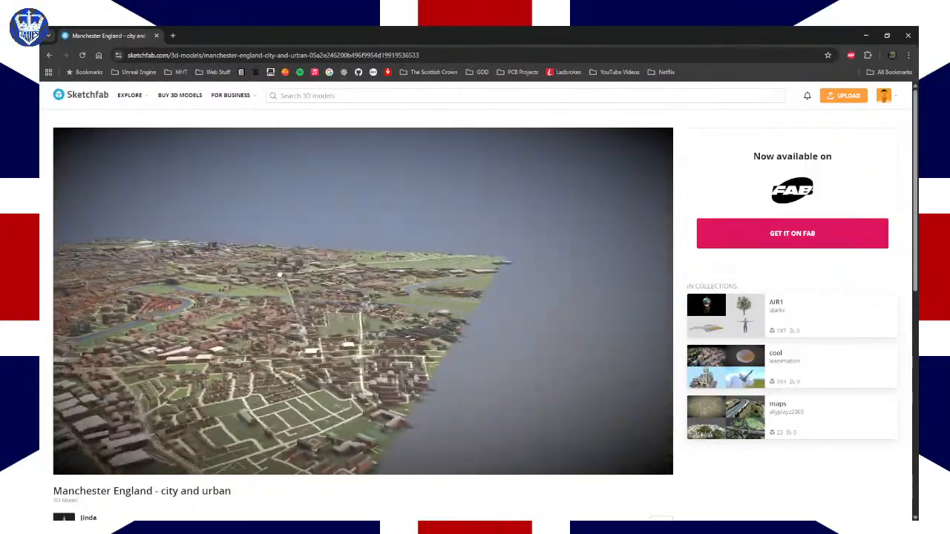
Step: Inspect the terraced housing and roundabout near the river at the map's edge, down to street-level building detail
scroll(408, 191, "up", 5)
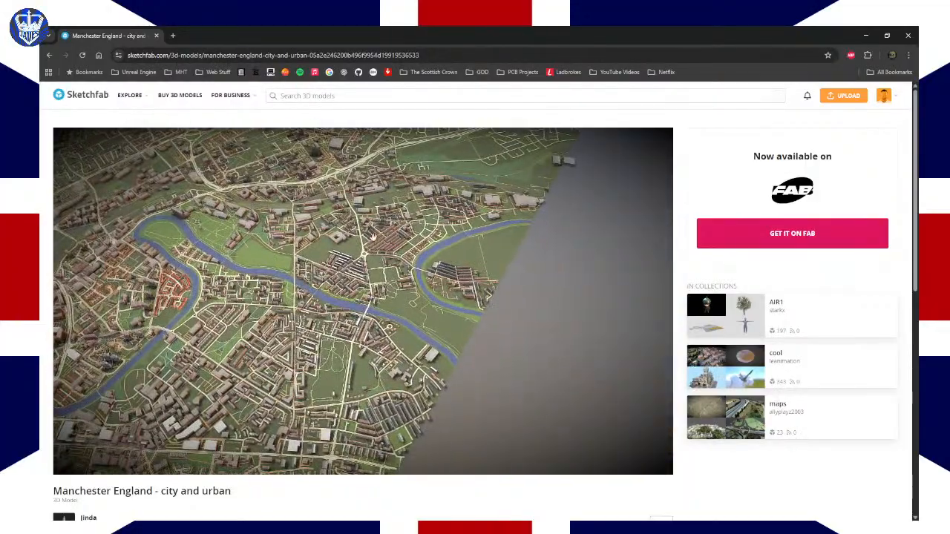
mouse_move(407, 191)
right_mouse_down()
mouse_move(377, 321)
mouse_move(346, 387)
right_mouse_up()
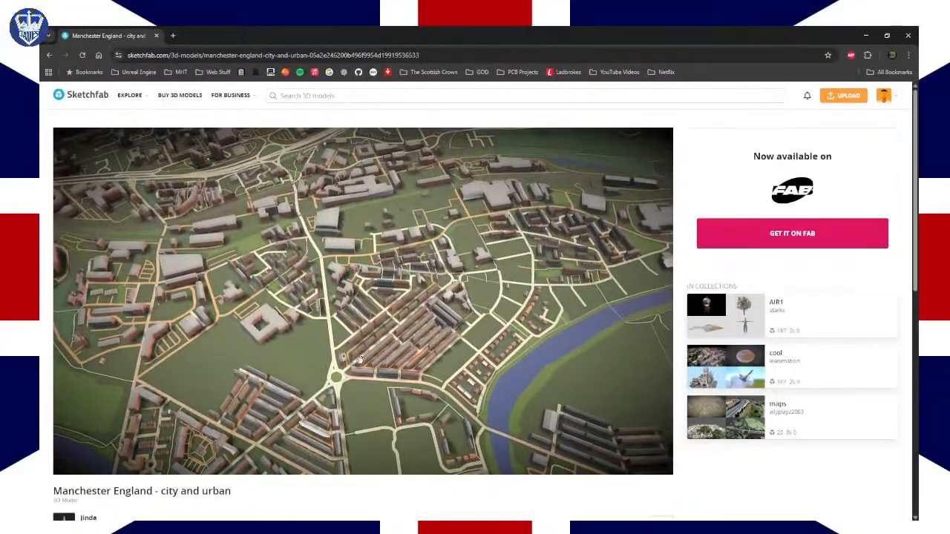
scroll(346, 387, "up", 3)
mouse_move(346, 387)
left_mouse_down()
mouse_move(386, 308)
mouse_move(416, 306)
mouse_move(339, 269)
left_mouse_up()
scroll(339, 269, "up", 8)
scroll(393, 190, "down", 10)
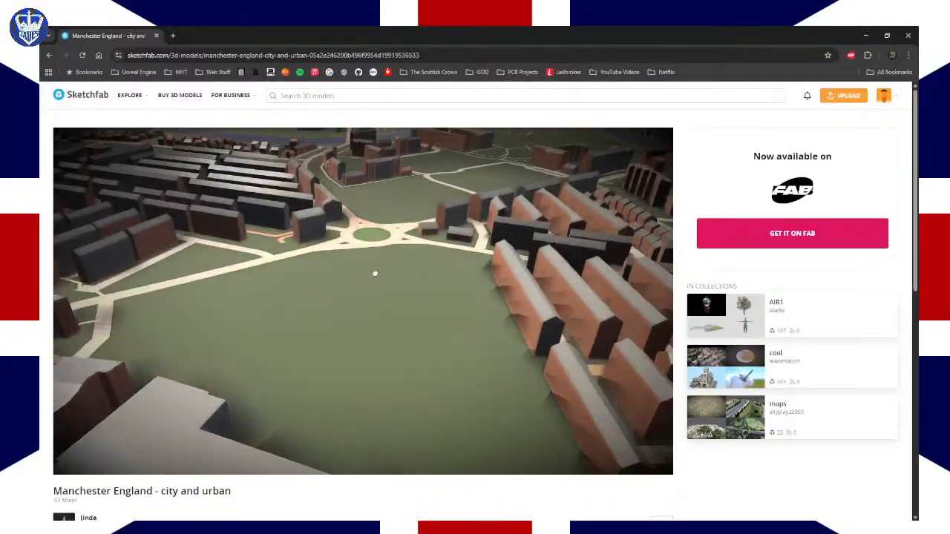
Step: Examine the housing around the roundabout and the blocks on both sides of the river, up to the park beyond the bridge
mouse_move(331, 292)
left_mouse_down()
mouse_move(416, 290)
mouse_move(381, 291)
left_mouse_up()
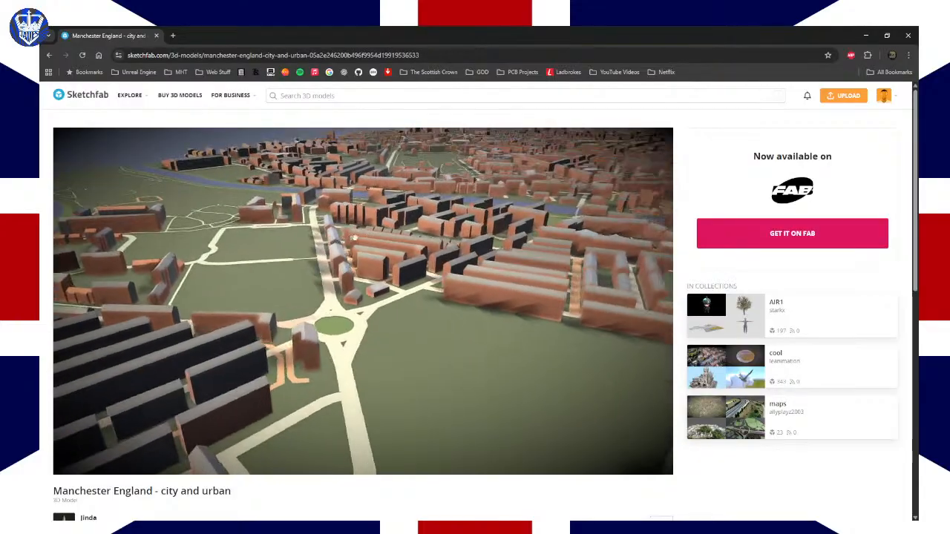
left_click_drag(355, 239, 475, 381)
scroll(479, 390, "up", 10)
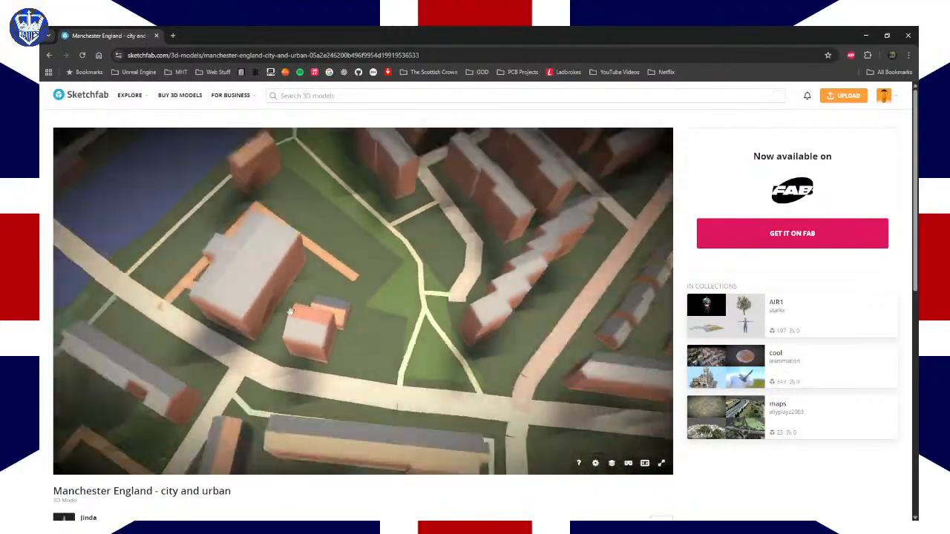
scroll(290, 312, "down", 8)
scroll(342, 290, "down", 4)
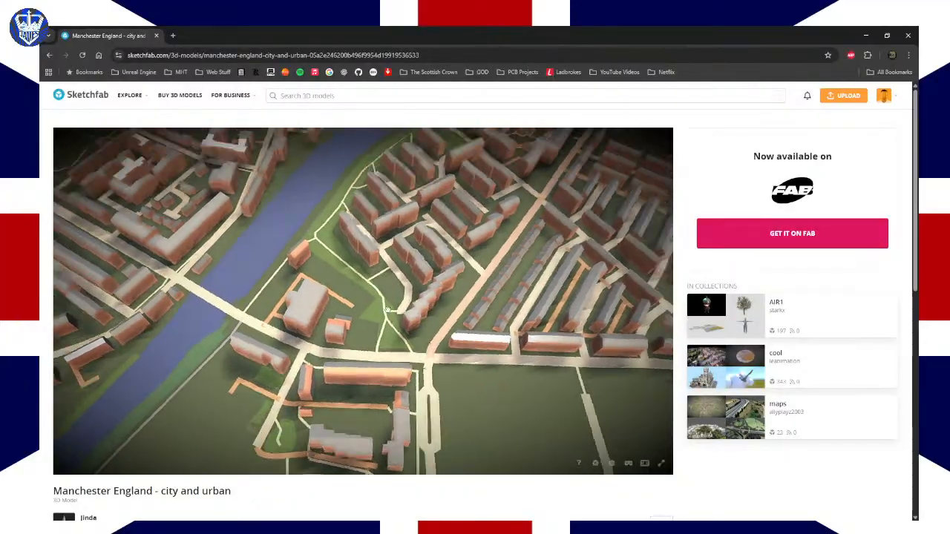
left_click_drag(341, 290, 337, 294)
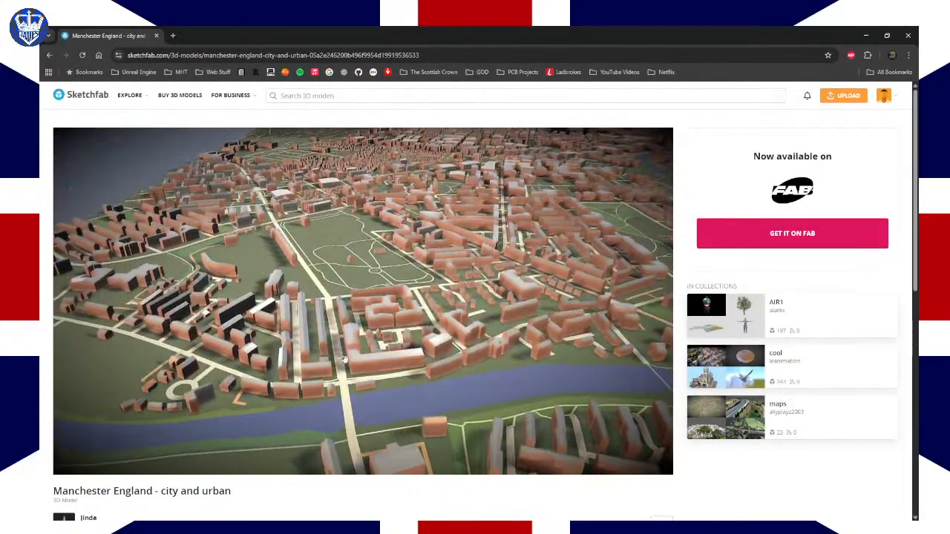
scroll(329, 370, "up", 6)
scroll(320, 361, "down", 2)
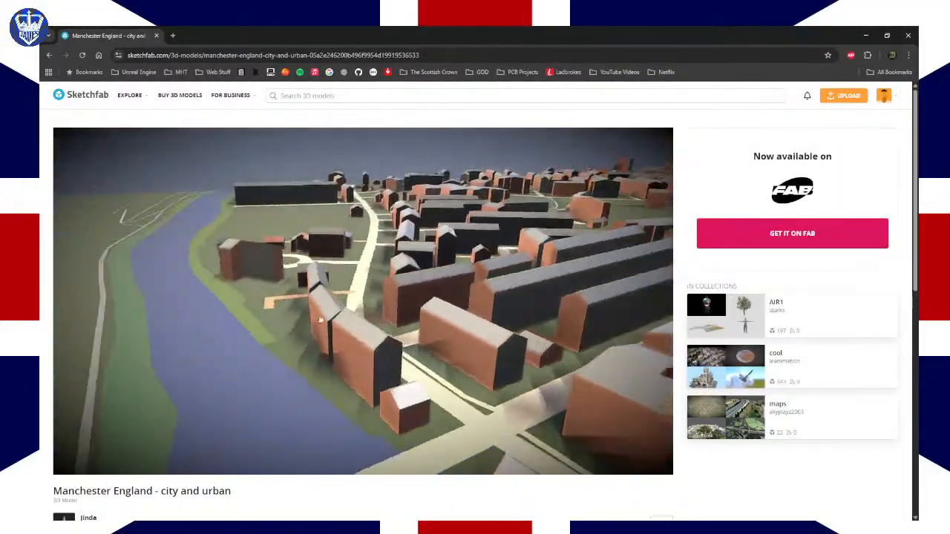
Step: Inspect the river bridge and riverside terraces from overhead and low angles, and look across the park towards the distant city towers
left_click_drag(320, 320, 378, 345)
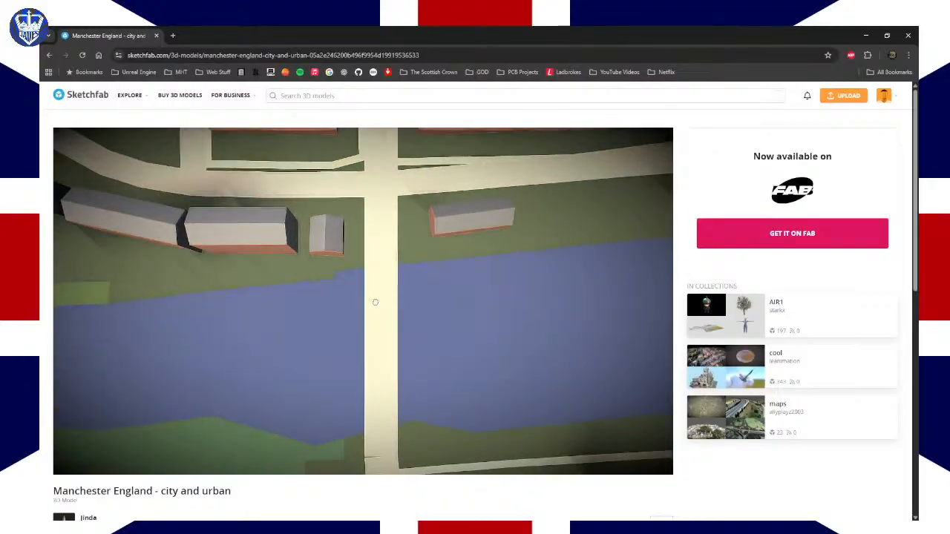
mouse_move(376, 289)
left_mouse_down()
mouse_move(384, 225)
mouse_move(354, 305)
left_mouse_up()
scroll(353, 327, "up", 2)
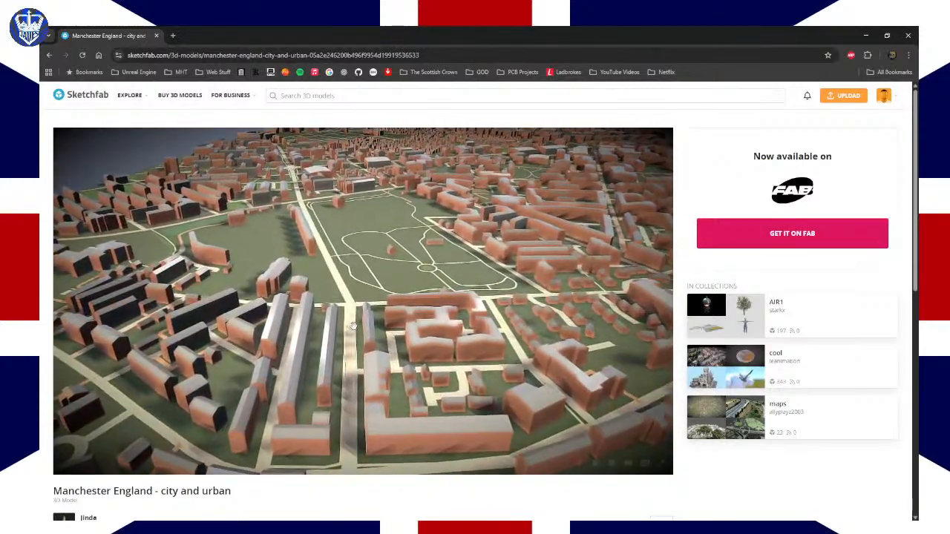
left_click_drag(316, 342, 335, 338)
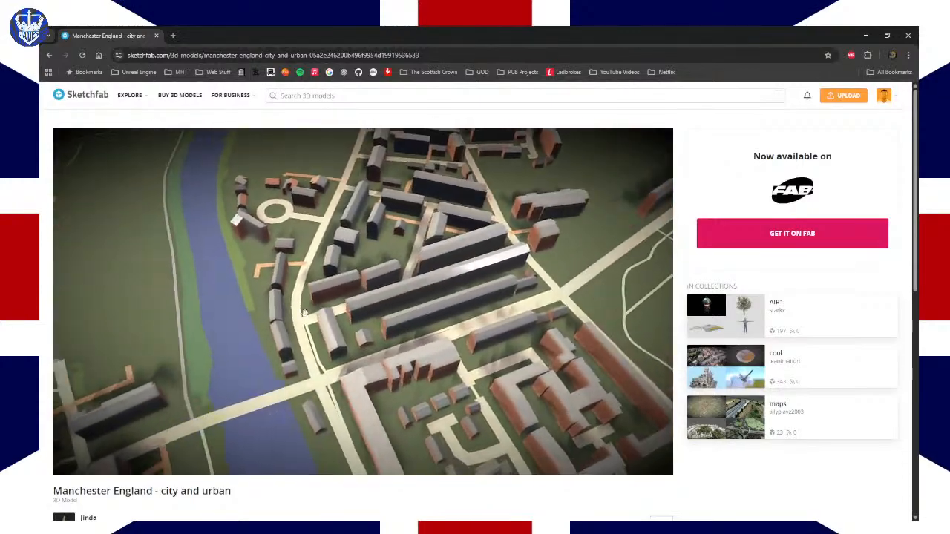
scroll(304, 314, "up", 3)
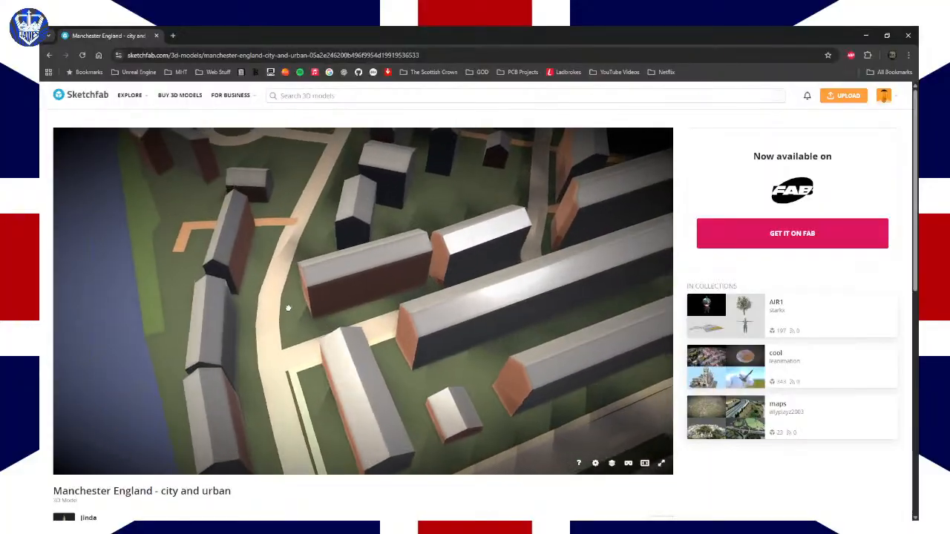
mouse_move(288, 308)
left_mouse_down()
mouse_move(286, 285)
mouse_move(268, 301)
mouse_move(348, 312)
mouse_move(437, 279)
left_mouse_up()
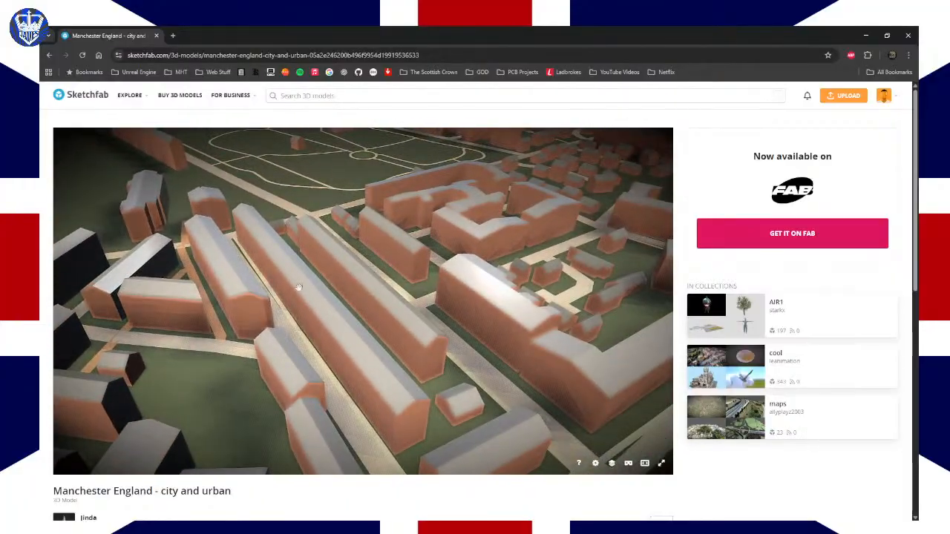
mouse_move(298, 288)
left_mouse_down()
mouse_move(321, 305)
mouse_move(252, 303)
left_mouse_up()
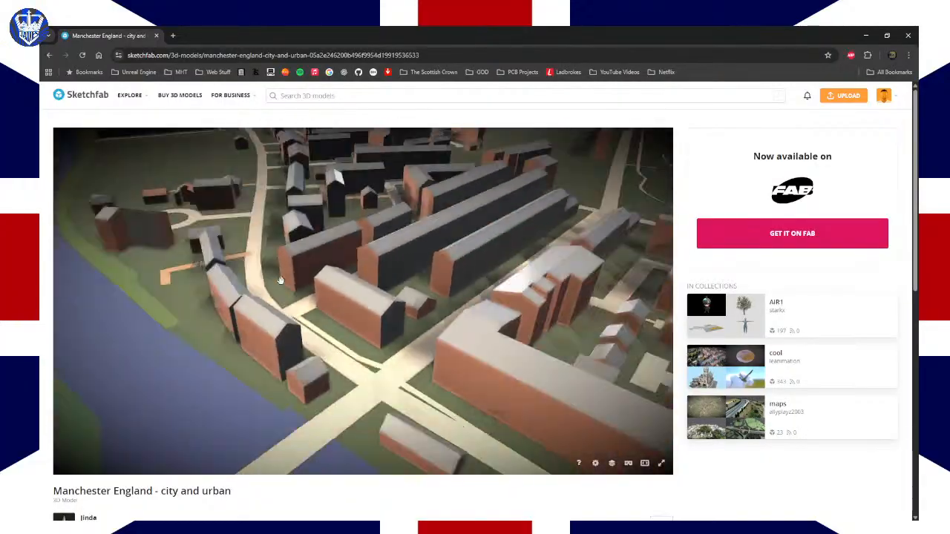
mouse_move(323, 286)
left_mouse_down()
mouse_move(383, 268)
mouse_move(329, 272)
left_mouse_up()
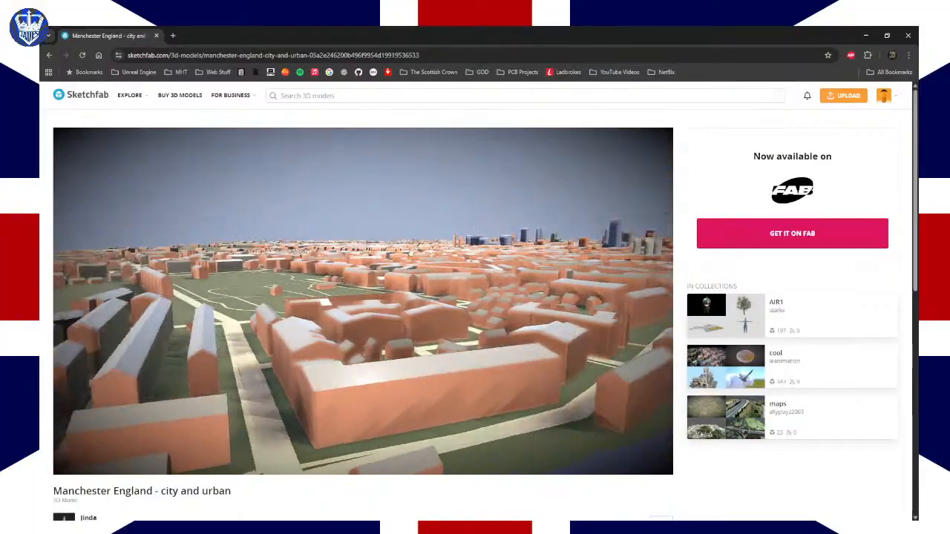
left_click_drag(410, 253, 360, 256)
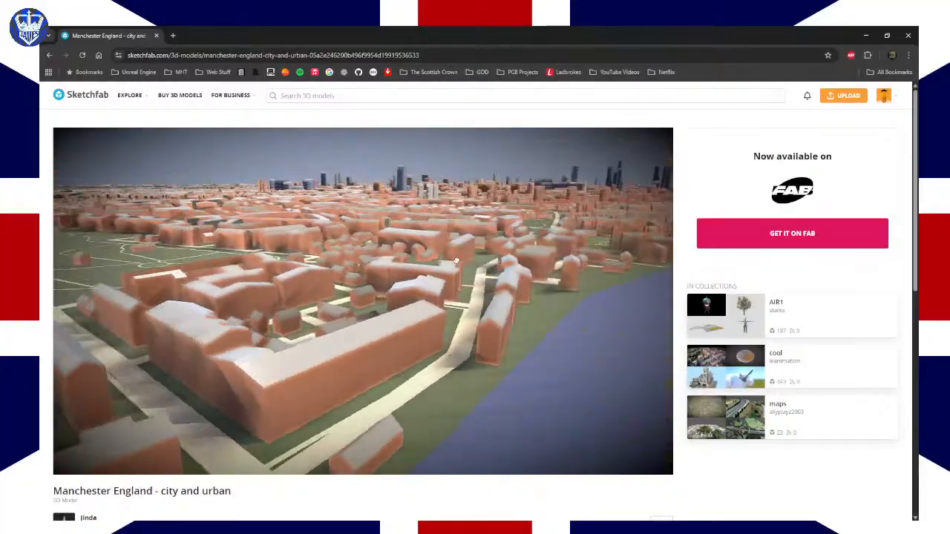
mouse_move(456, 261)
left_mouse_down()
mouse_move(412, 259)
mouse_move(477, 271)
mouse_move(405, 271)
mouse_move(435, 270)
left_mouse_up()
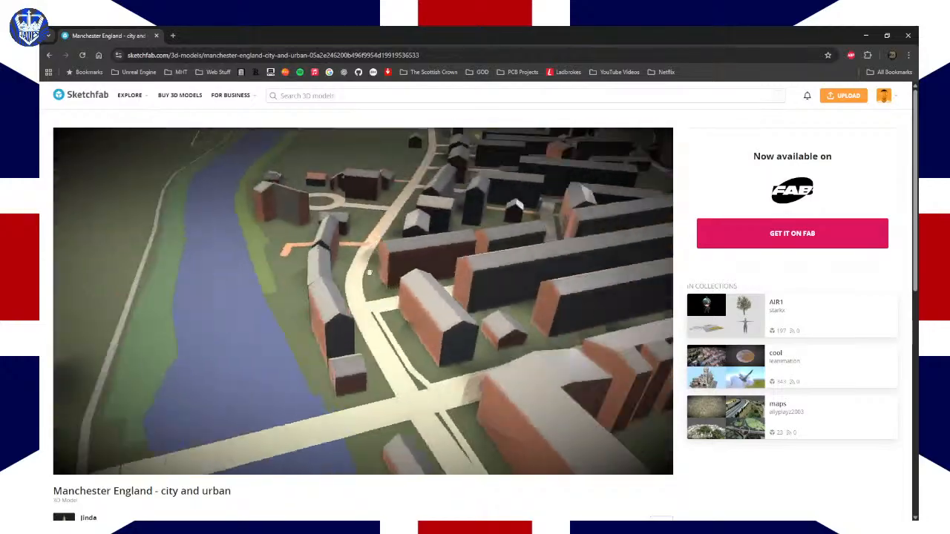
mouse_move(370, 273)
left_mouse_down()
mouse_move(454, 276)
mouse_move(452, 267)
mouse_move(389, 302)
left_mouse_up()
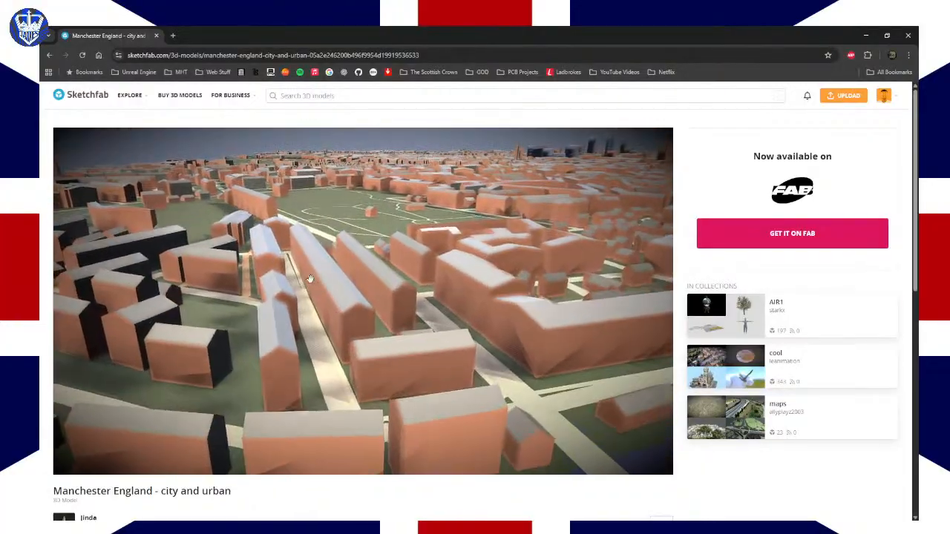
Step: Inspect the long terraced blocks beside the park up close and from farther out, including the surrounding streets and river district
scroll(289, 299, "down", 5)
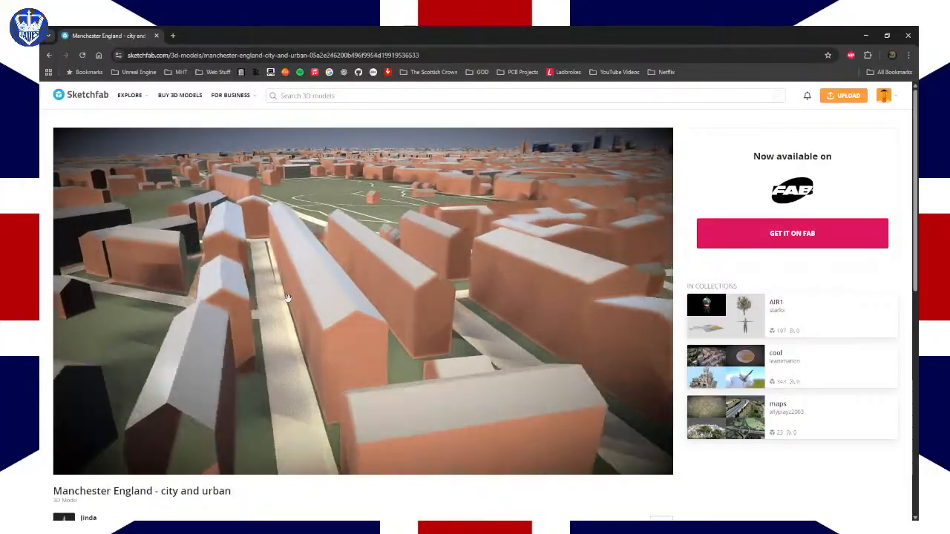
scroll(295, 289, "down", 6)
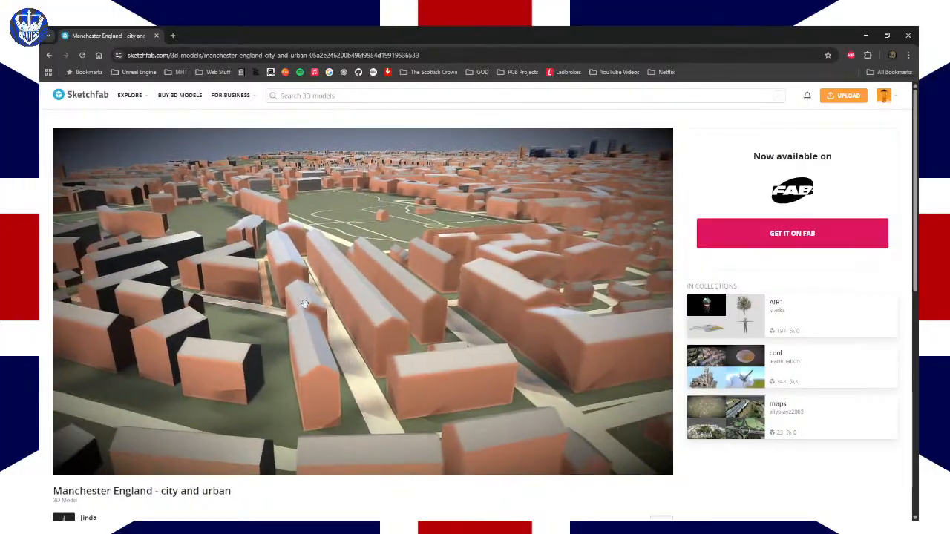
scroll(321, 321, "down", 3)
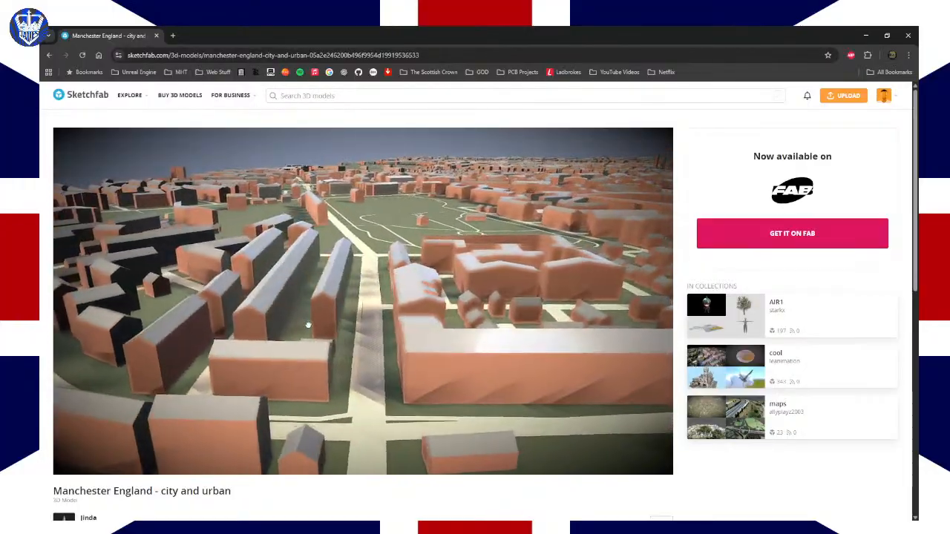
mouse_move(322, 325)
left_mouse_down()
mouse_move(460, 320)
mouse_move(305, 325)
mouse_move(301, 287)
left_mouse_up()
scroll(305, 325, "down", 5)
scroll(304, 323, "up", 4)
scroll(301, 288, "up", 5)
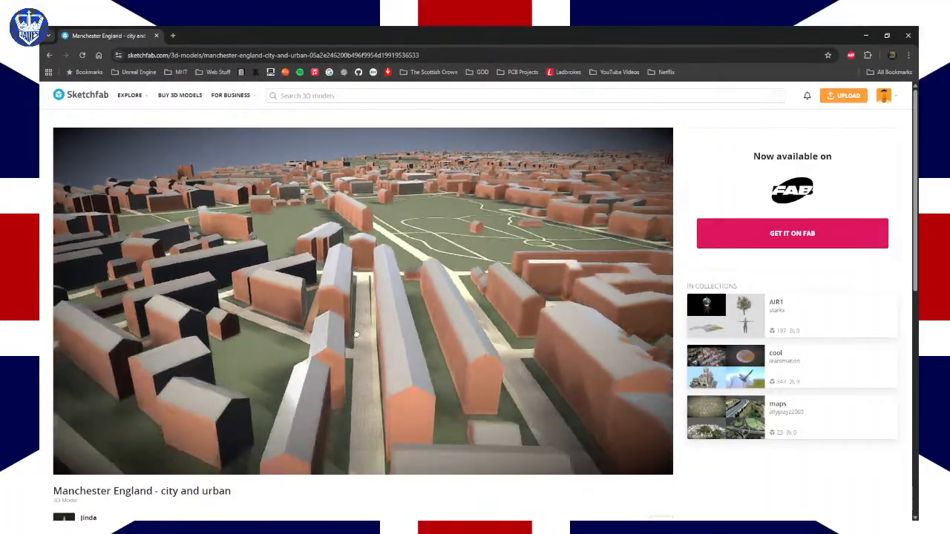
mouse_move(356, 334)
left_mouse_down()
mouse_move(362, 320)
mouse_move(362, 350)
mouse_move(366, 317)
mouse_move(342, 301)
mouse_move(374, 287)
mouse_move(310, 325)
mouse_move(361, 348)
left_mouse_up()
scroll(364, 310, "up", 4)
scroll(364, 308, "down", 4)
mouse_move(364, 280)
left_mouse_down()
mouse_move(377, 182)
mouse_move(379, 262)
mouse_move(418, 285)
mouse_move(481, 258)
mouse_move(307, 282)
mouse_move(342, 258)
mouse_move(296, 313)
left_mouse_up()
scroll(386, 257, "up", 4)
mouse_move(365, 288)
left_mouse_down()
mouse_move(250, 296)
mouse_move(233, 329)
mouse_move(303, 307)
mouse_move(291, 287)
mouse_move(260, 319)
mouse_move(324, 352)
mouse_move(329, 319)
mouse_move(391, 325)
mouse_move(452, 310)
mouse_move(475, 294)
mouse_move(454, 303)
mouse_move(467, 293)
mouse_move(501, 356)
mouse_move(454, 332)
mouse_move(465, 337)
left_mouse_up()
scroll(464, 337, "down", 5)
mouse_move(292, 229)
left_mouse_down()
mouse_move(358, 257)
mouse_move(417, 335)
mouse_move(452, 349)
left_mouse_up()
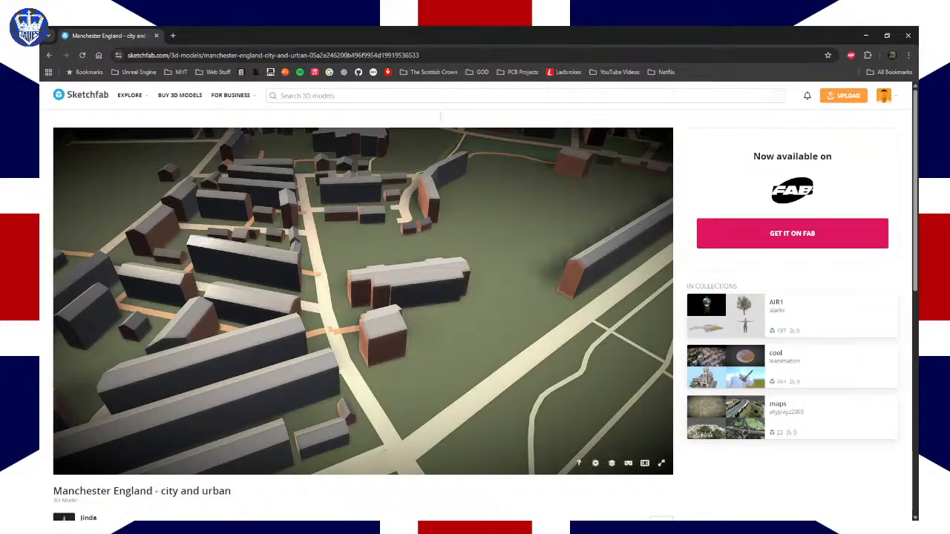
scroll(322, 181, "down", 5)
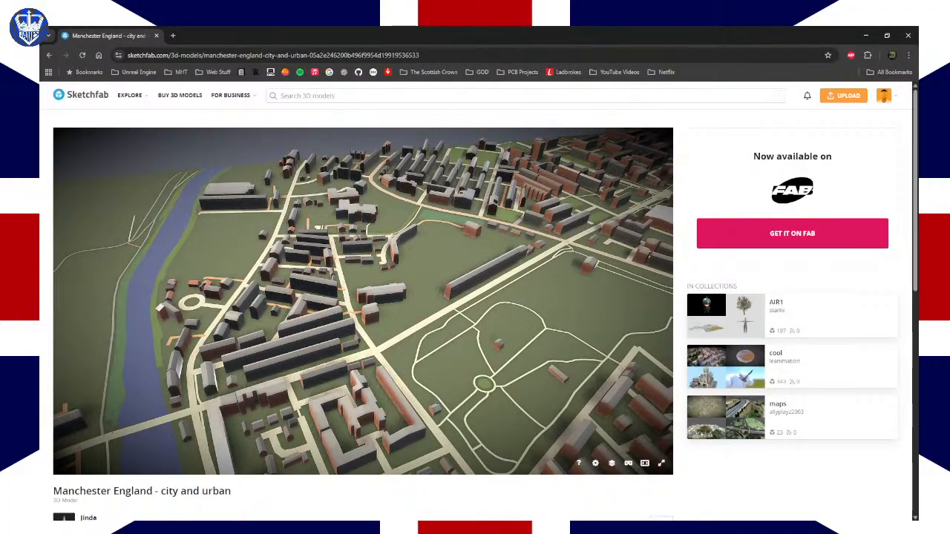
Step: Switch to the Epic Games Launcher's Fab library and review the export options and description of the Manchester England - city and urban asset
key("alt+Tab")
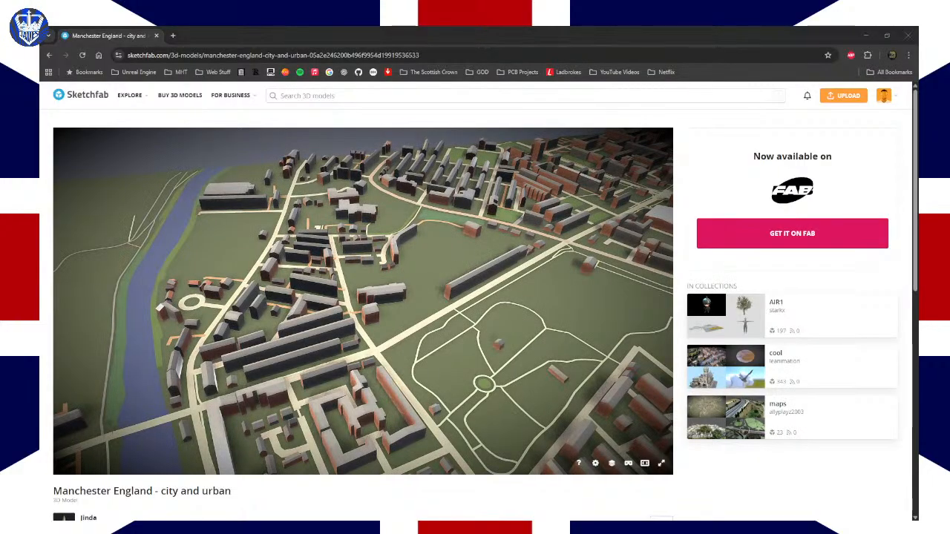
mouse_move(0, 0)
left_mouse_down()
mouse_move(327, 112)
mouse_move(415, 78)
left_mouse_up()
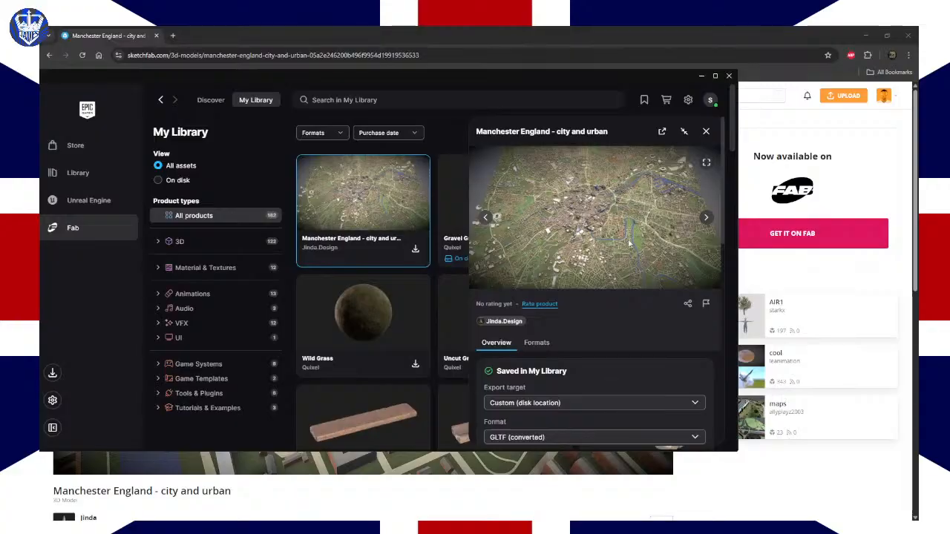
scroll(626, 311, "down", 3)
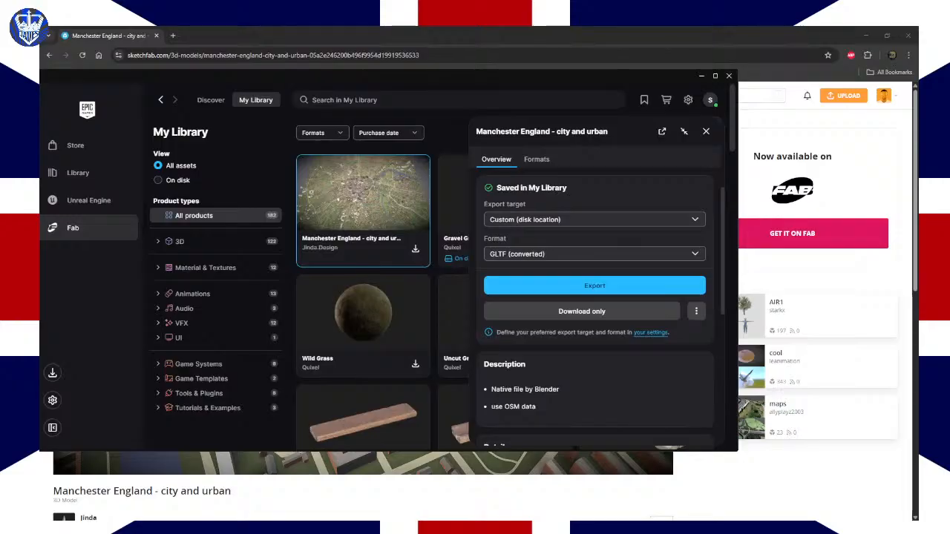
left_click_drag(469, 81, 41, 204)
Step: Read the Manchester model's triangle and vertex figures, usage note, description and tags on its Sketchfab page
scroll(320, 357, "down", 5)
scroll(330, 485, "down", 1)
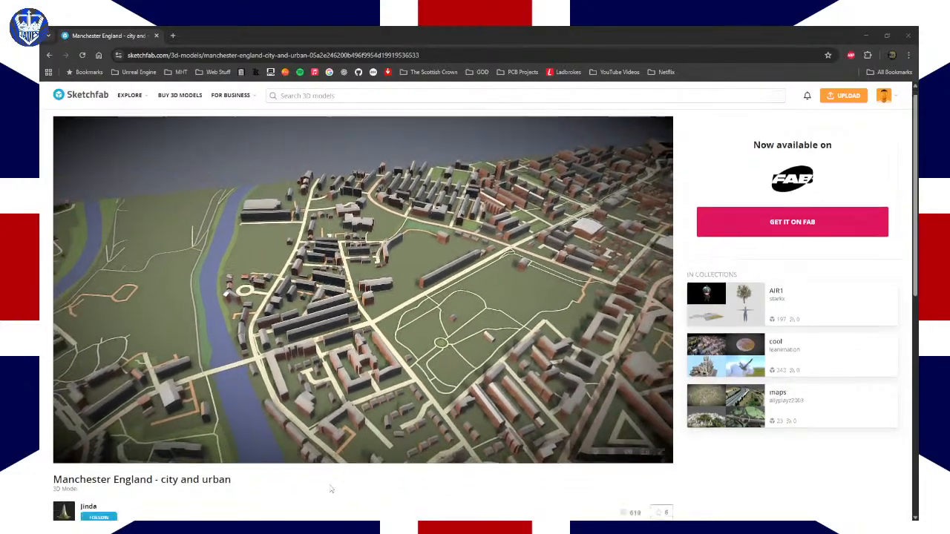
scroll(327, 483, "down", 3)
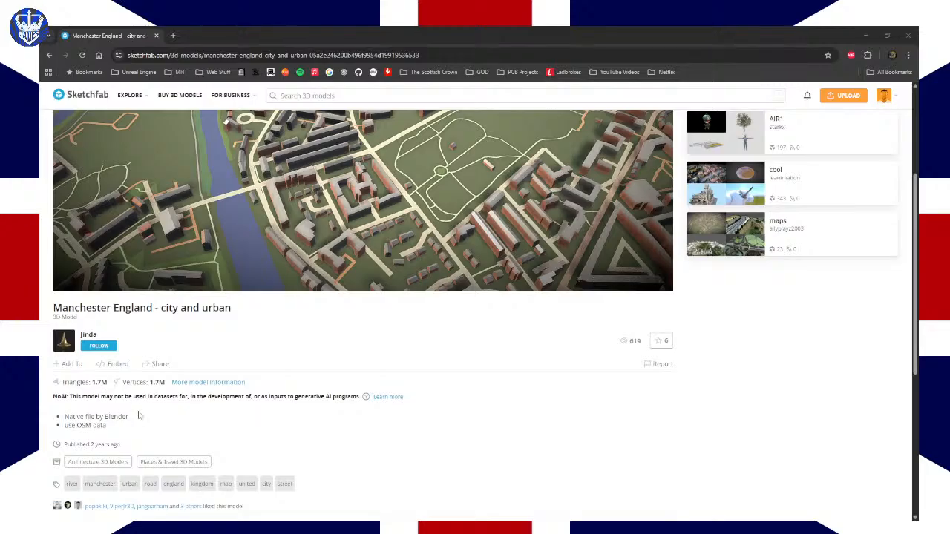
scroll(164, 421, "up", 1)
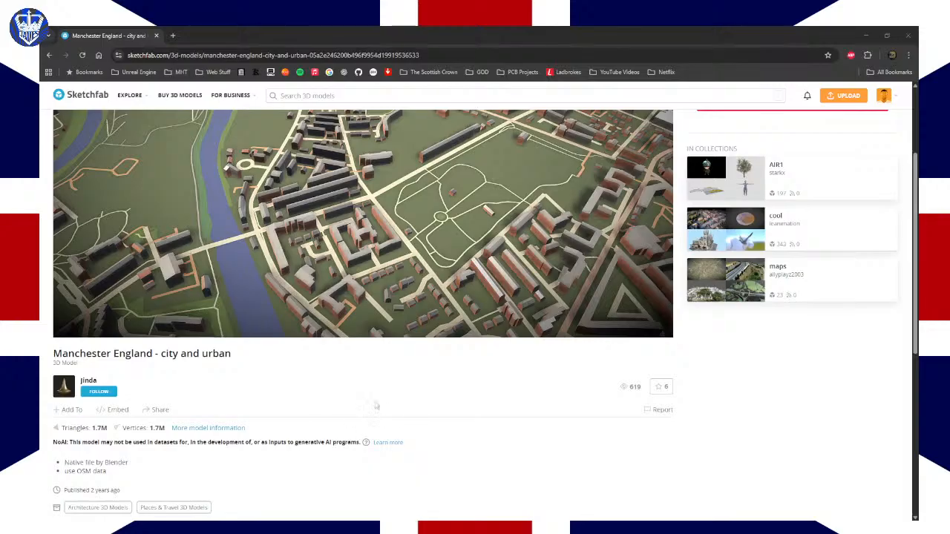
scroll(377, 406, "up", 3)
scroll(376, 403, "down", 2)
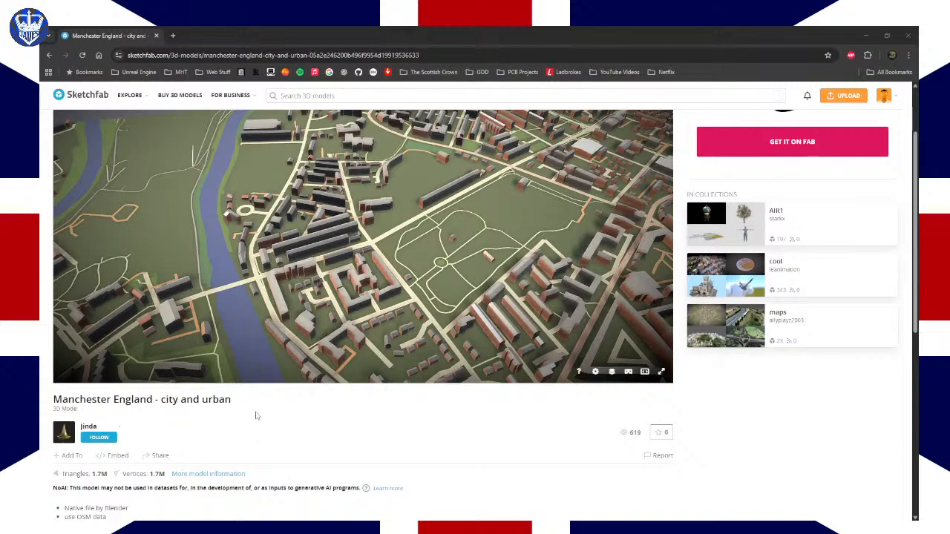
scroll(350, 392, "up", 2)
Step: Export the Manchester England - city and urban asset from the Fab library to a custom disk location as GLTF (converted)
left_click_drag(313, 340, 428, 171)
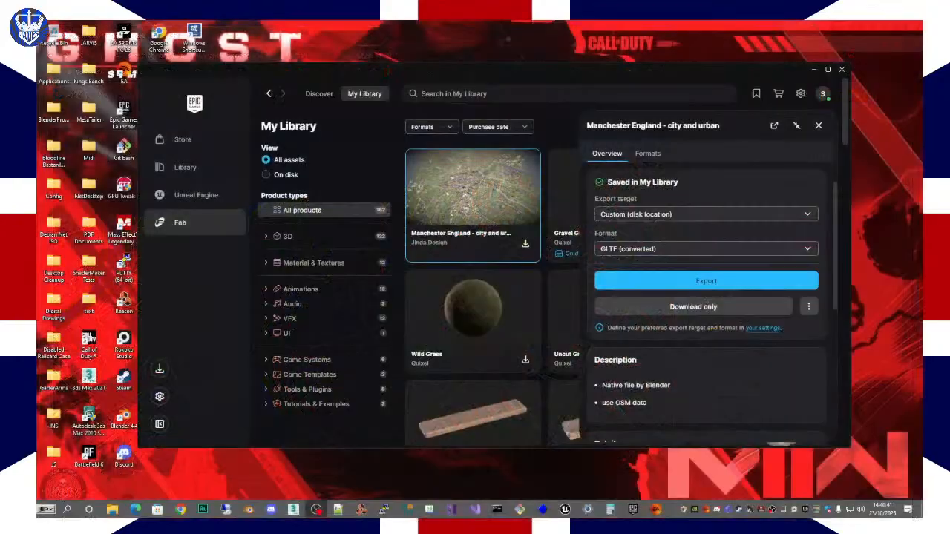
left_click(693, 282)
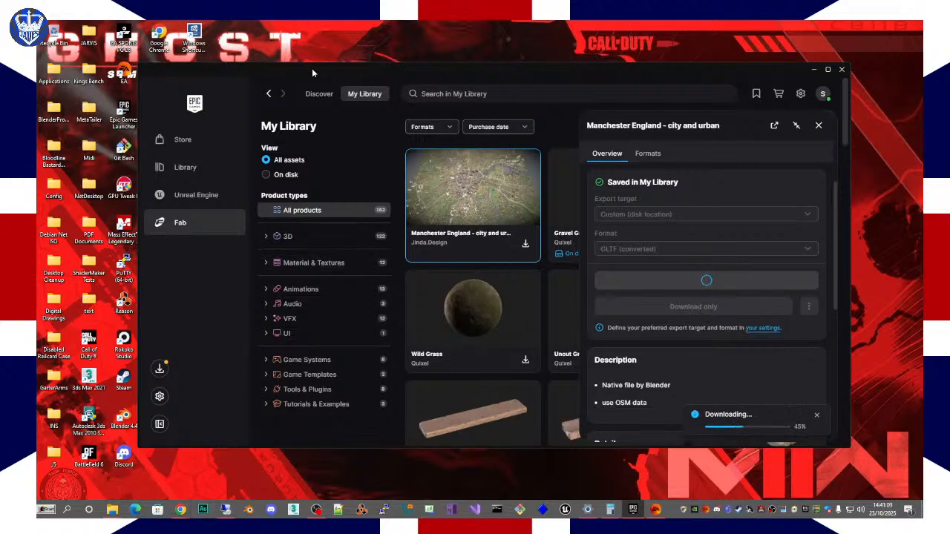
left_click_drag(312, 69, 379, 83)
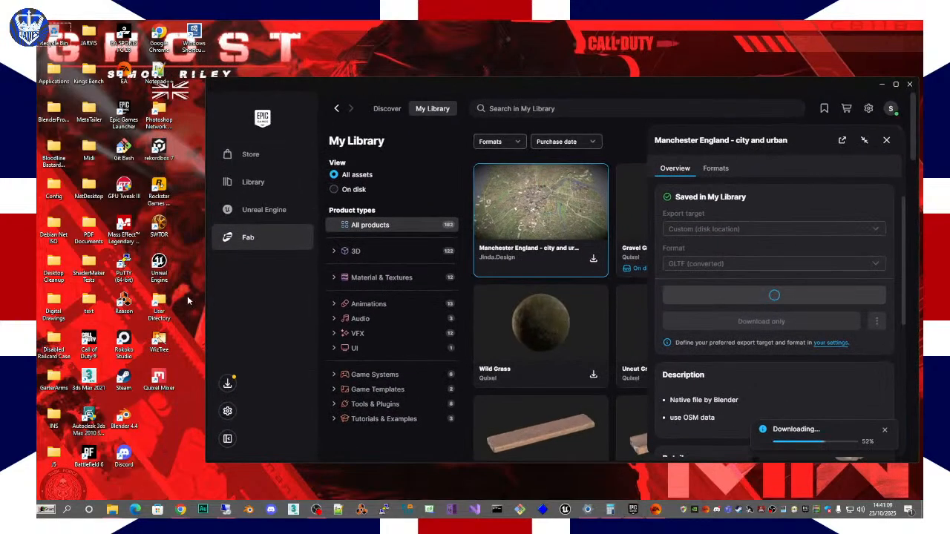
Step: Start Blender 4.4 and delete the default cube from the new scene
double_click(125, 426)
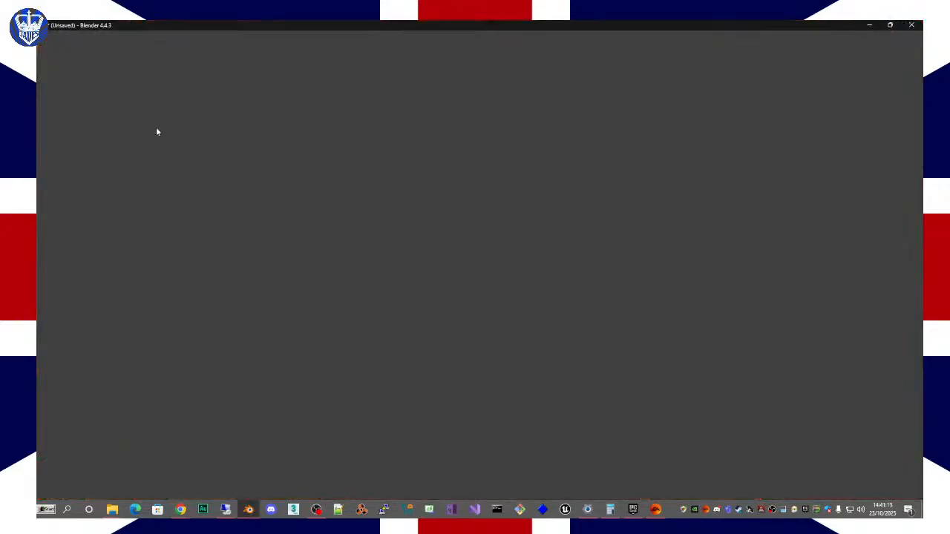
left_click(445, 187)
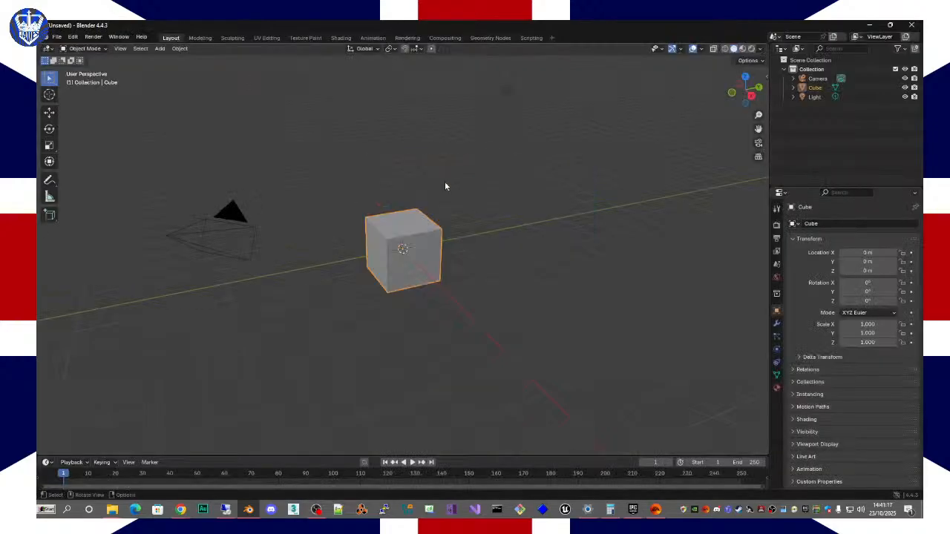
left_click(426, 225)
key("Delete")
Step: Move the Blender window to the other monitor and minimise it
left_click_drag(423, 26, 922, 269)
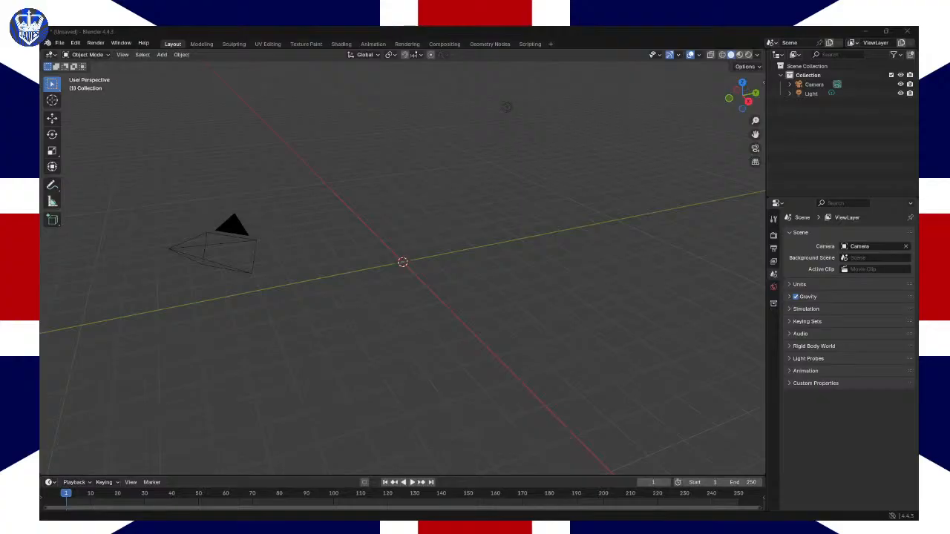
left_click(865, 31)
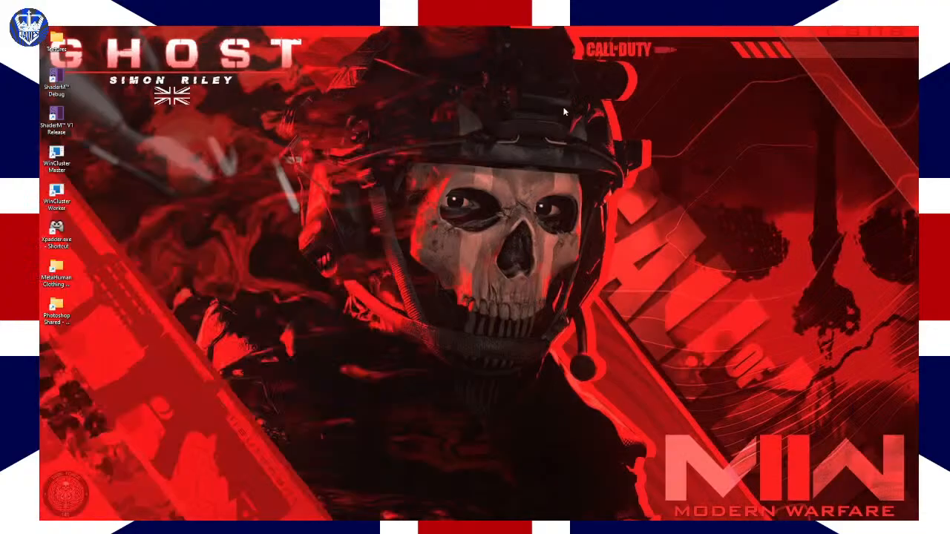
Step: Collapse the View and 3D Cursor sections of the sidebar in the 2024-M-067 city scene
left_click_drag(40, 193, 481, 30)
middle_click_drag(236, 349, 392, 305)
middle_click_drag(324, 298, 255, 308)
scroll(189, 320, "up", 5)
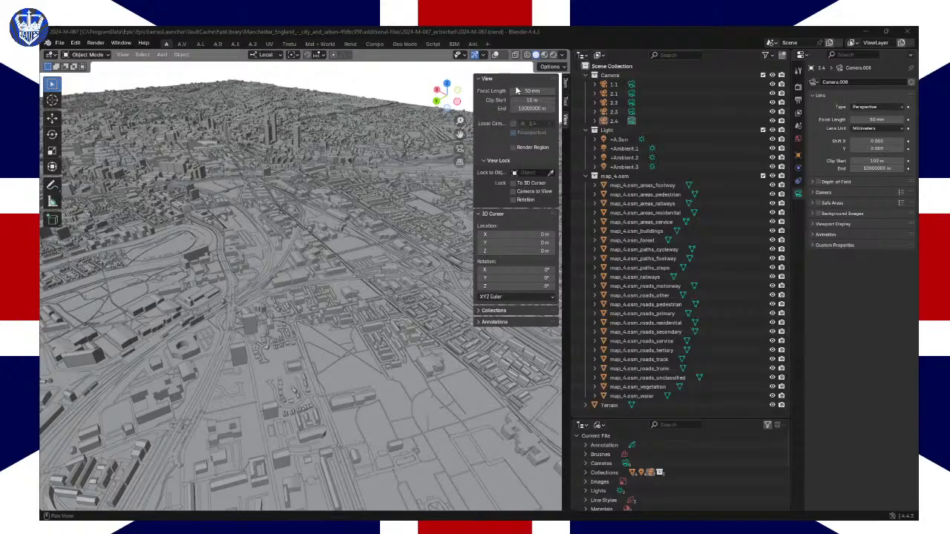
left_click(479, 80)
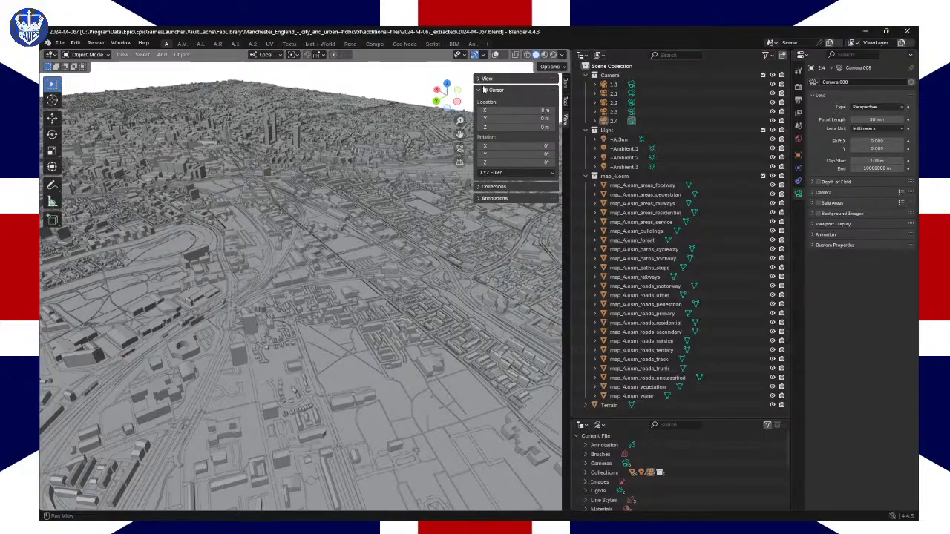
left_click(483, 90)
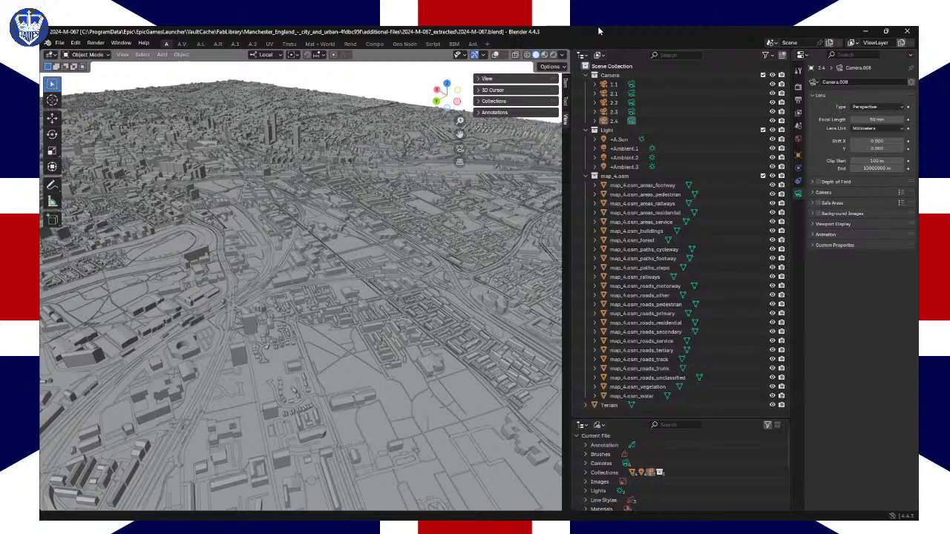
Step: Inspect the Manchester model's skyline, tall buildings and outer map edges in the 3D viewport
middle_click_drag(280, 300, 272, 248)
right_click(282, 239)
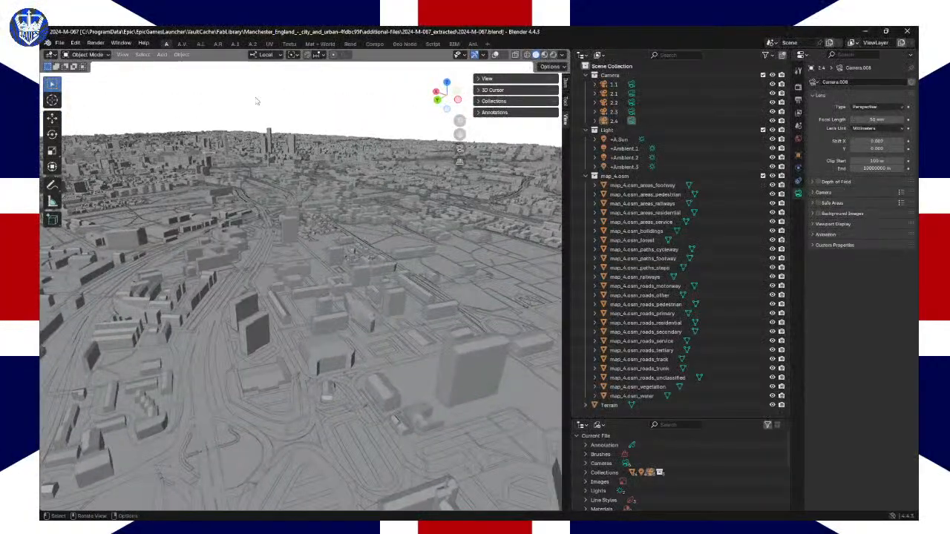
middle_click_drag(262, 167, 199, 240, "ctrl")
scroll(281, 272, "down", 5)
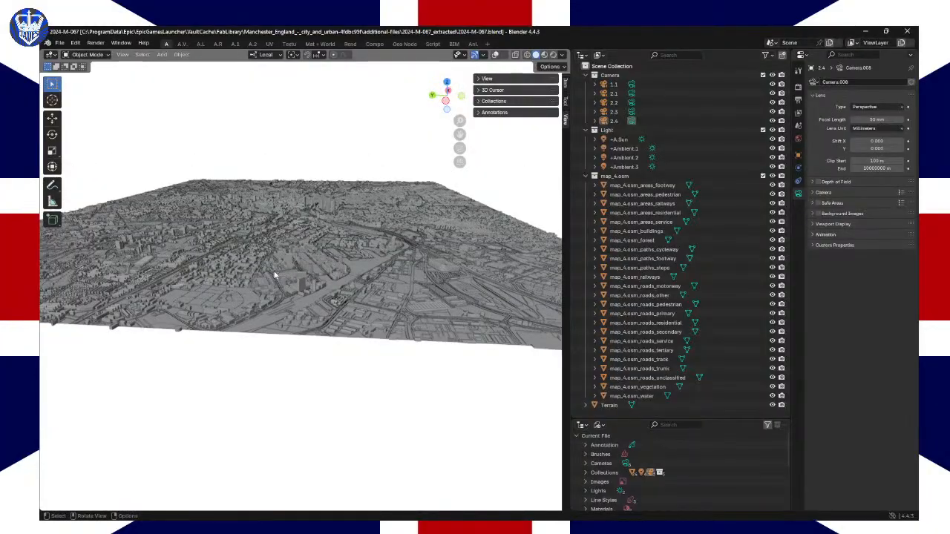
middle_click_drag(275, 276, 227, 294)
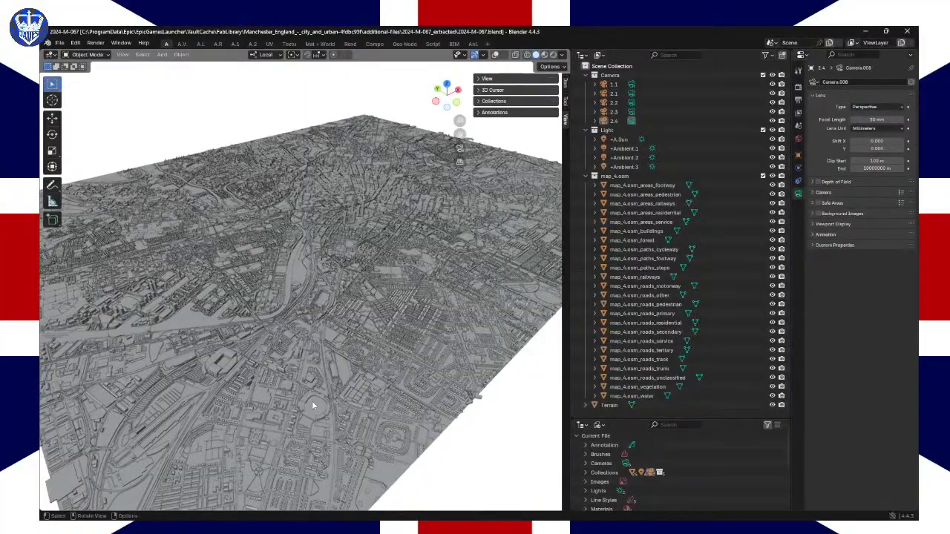
Step: Check the scene's separate objects by selecting the motorway roads mesh, the footway areas mesh and camera 2.4 in turn
left_click(649, 286)
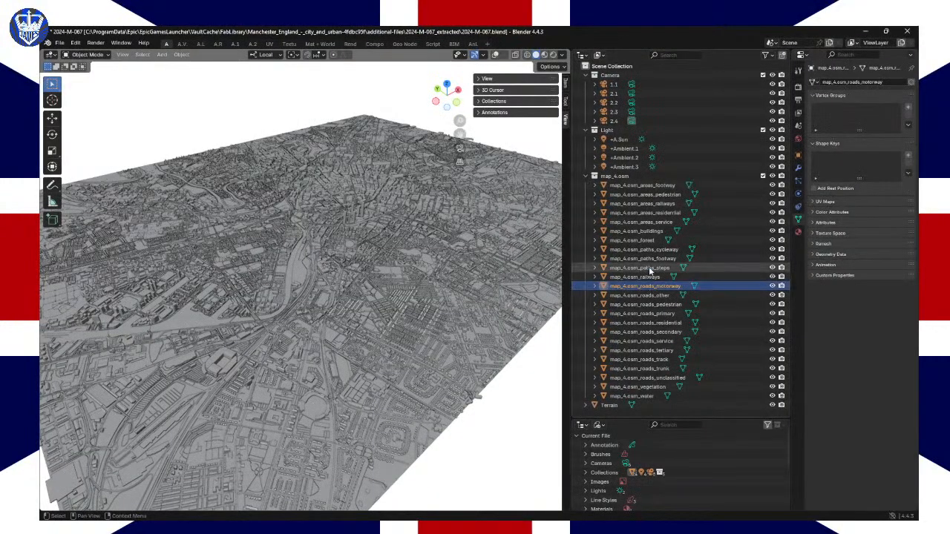
left_click(651, 185)
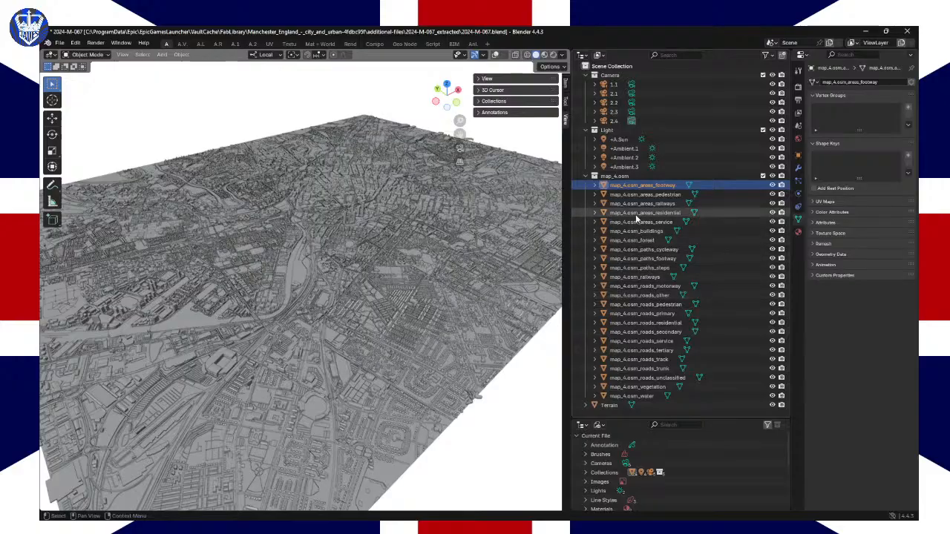
left_click(631, 111)
left_click(632, 120)
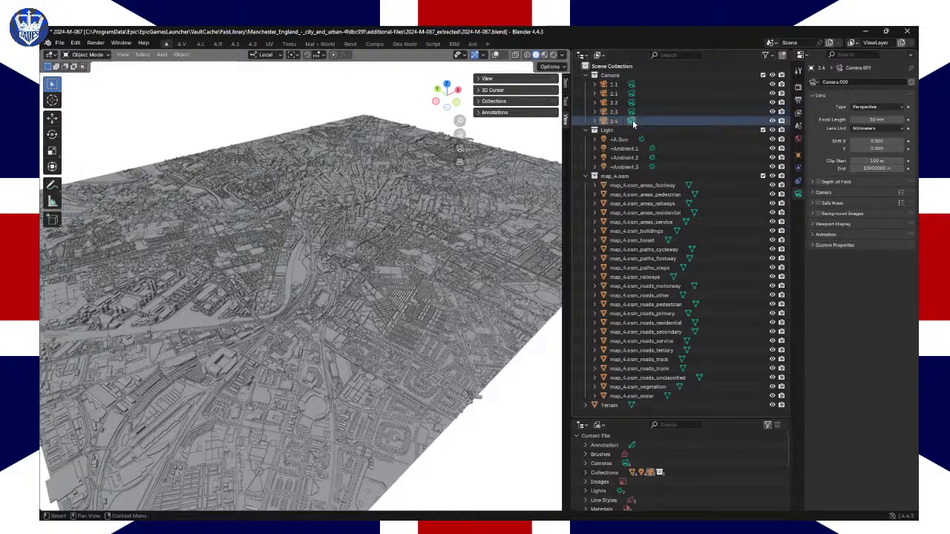
Step: Examine the model's river bends, road network and dense city blocks from several angles
middle_click_drag(282, 239, 300, 283)
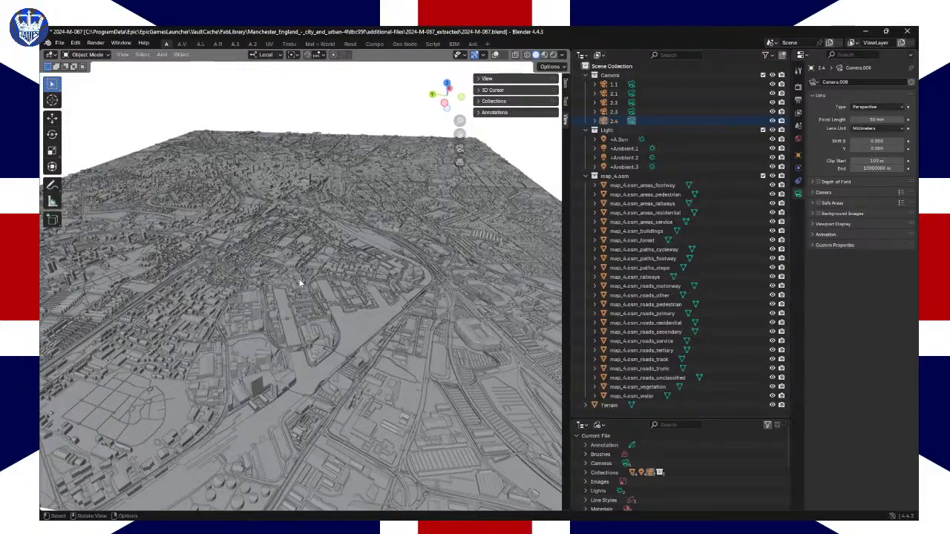
middle_click_drag(290, 356, 242, 323)
middle_click_drag(282, 245, 247, 223)
right_click(247, 222)
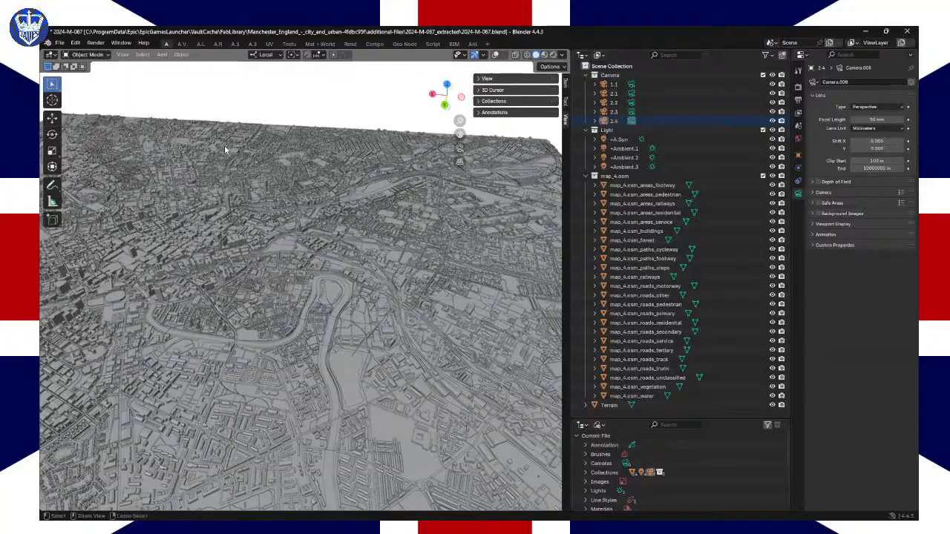
middle_click_drag(224, 169, 260, 208)
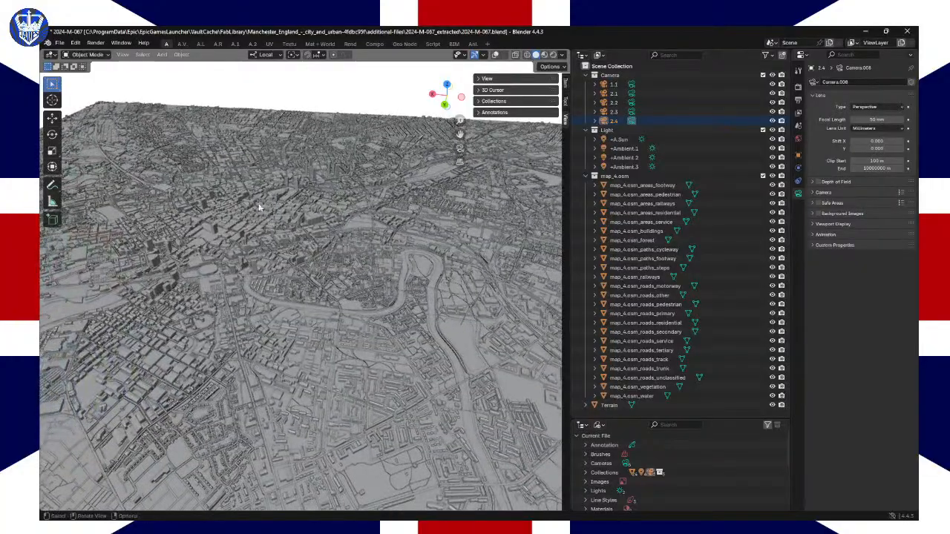
middle_click_drag(202, 251, 62, 284)
scroll(276, 266, "up", 6)
scroll(277, 266, "down", 2)
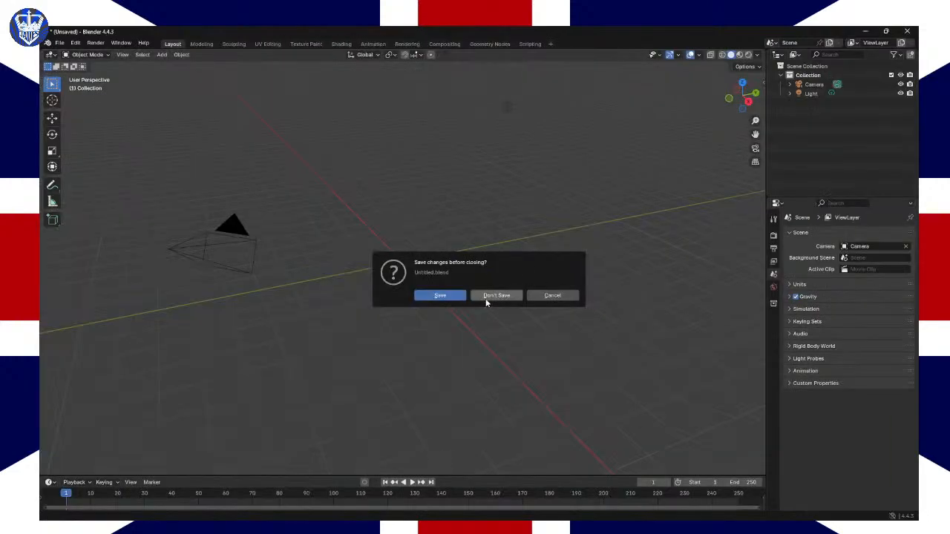
Step: Close the empty untitled scene without saving and widen the 3D viewport of the city scene, keeping Select Box active
left_click(496, 295)
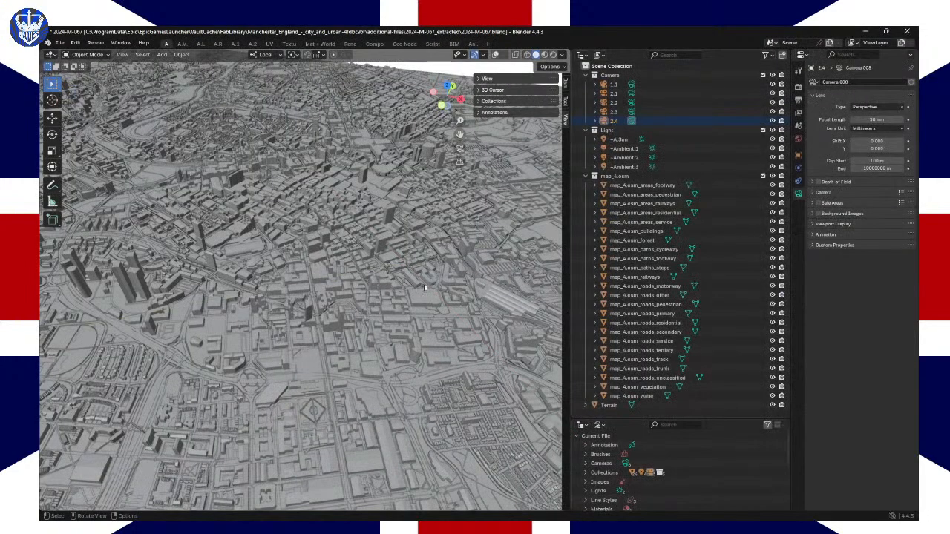
left_click_drag(564, 276, 692, 272)
middle_click_drag(389, 327, 421, 317)
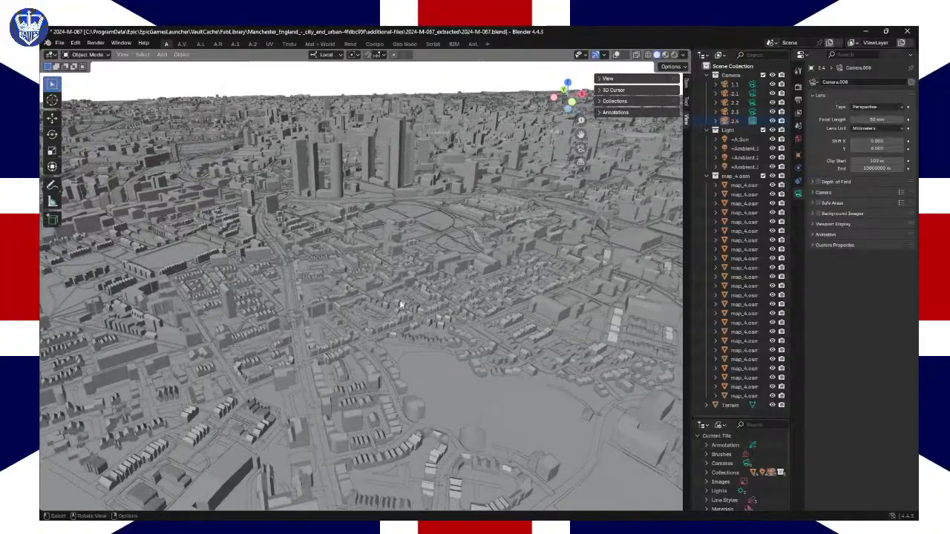
left_click(52, 100)
left_click(53, 86)
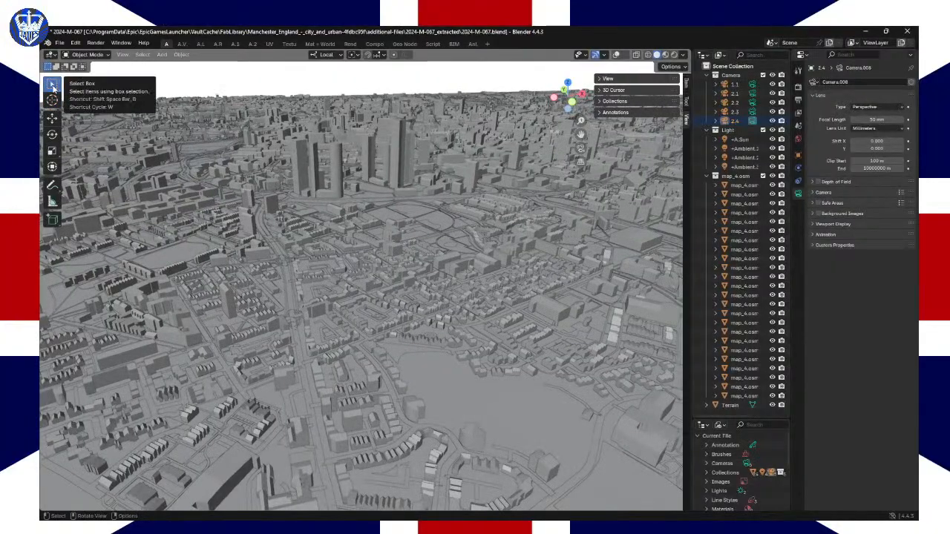
Step: Examine the city map from a full overview down to the waterfront building blocks near street level
middle_click_drag(333, 280, 363, 323)
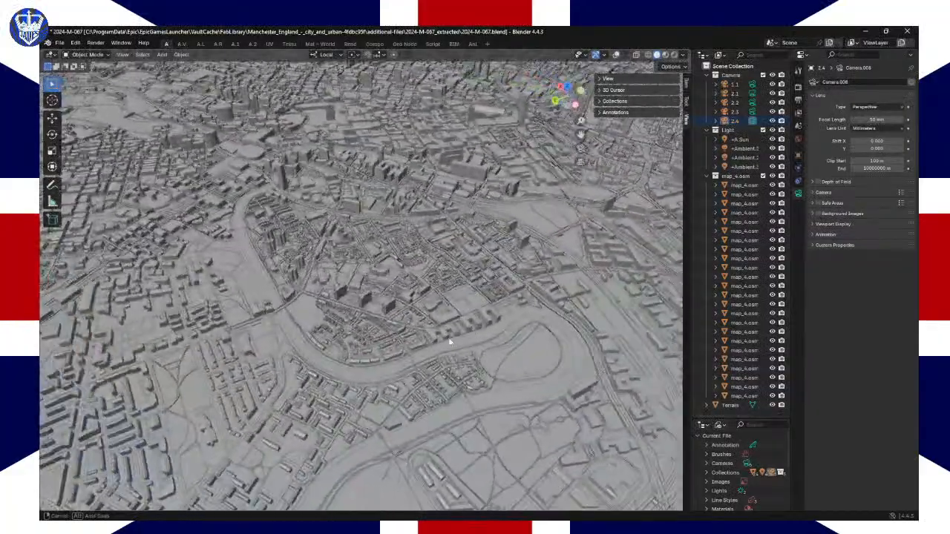
scroll(364, 323, "down", 10)
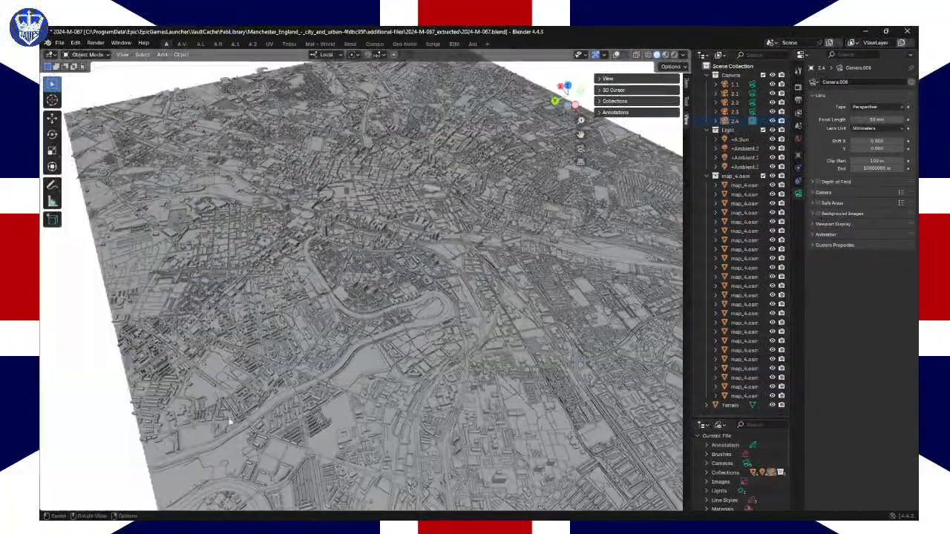
middle_click_drag(389, 343, 344, 275)
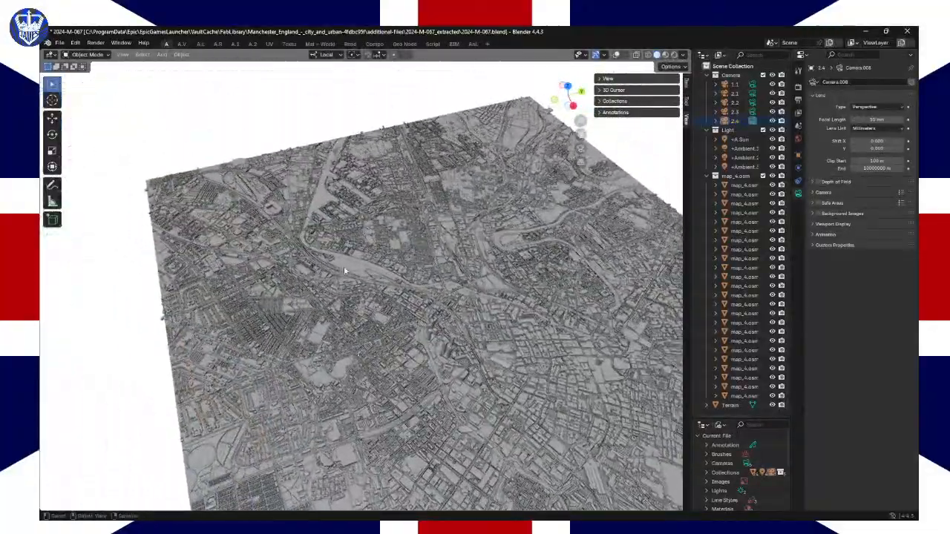
scroll(300, 224, "up", 5)
middle_click_drag(300, 224, 372, 361)
middle_click_drag(376, 398, 368, 196)
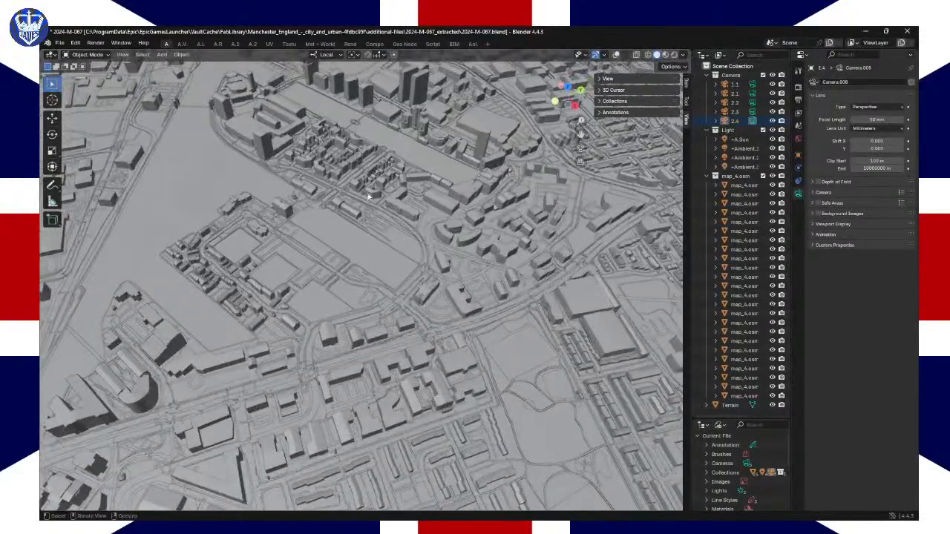
middle_click_drag(262, 250, 310, 314)
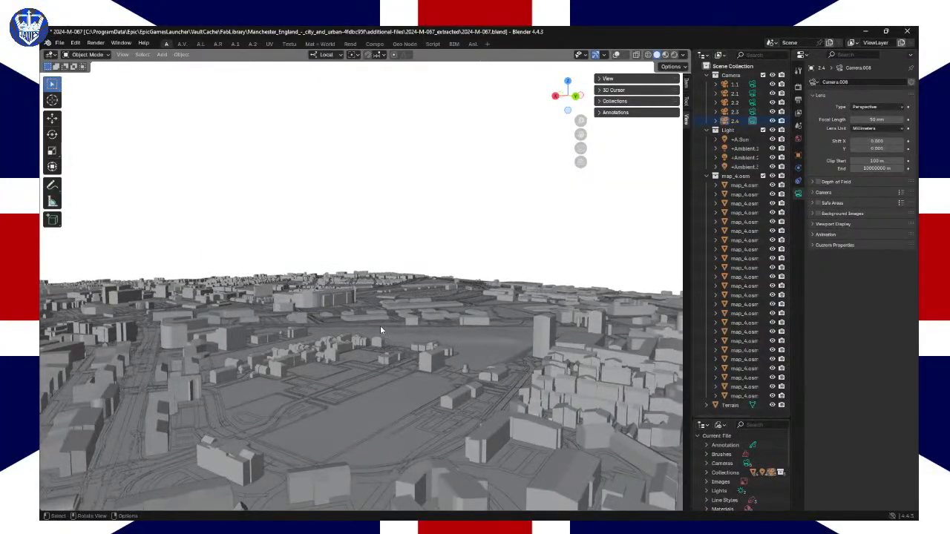
middle_click_drag(380, 330, 339, 286)
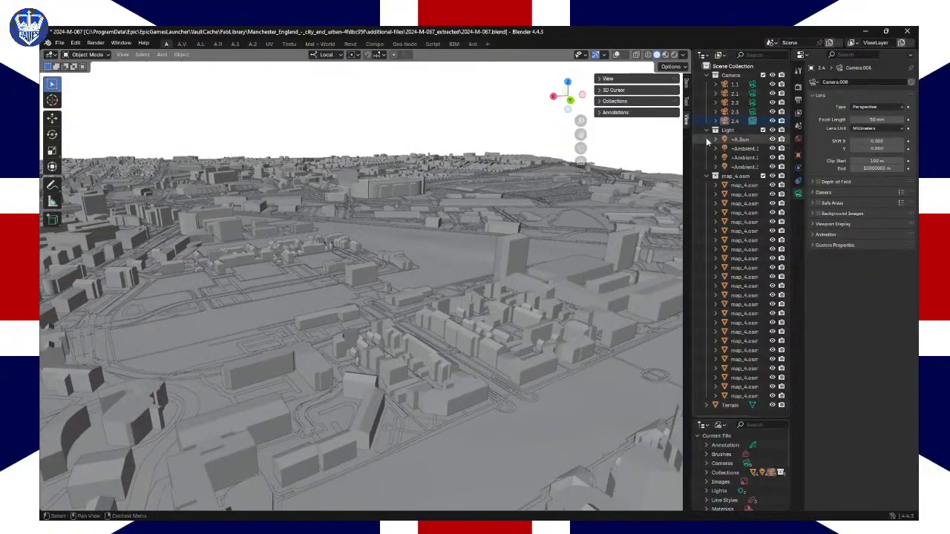
Step: Check the contents of the map_4.osm collection by selecting its cycleway, service-area and buildings meshes, and clear the selection with the whole map in view
left_click(704, 249)
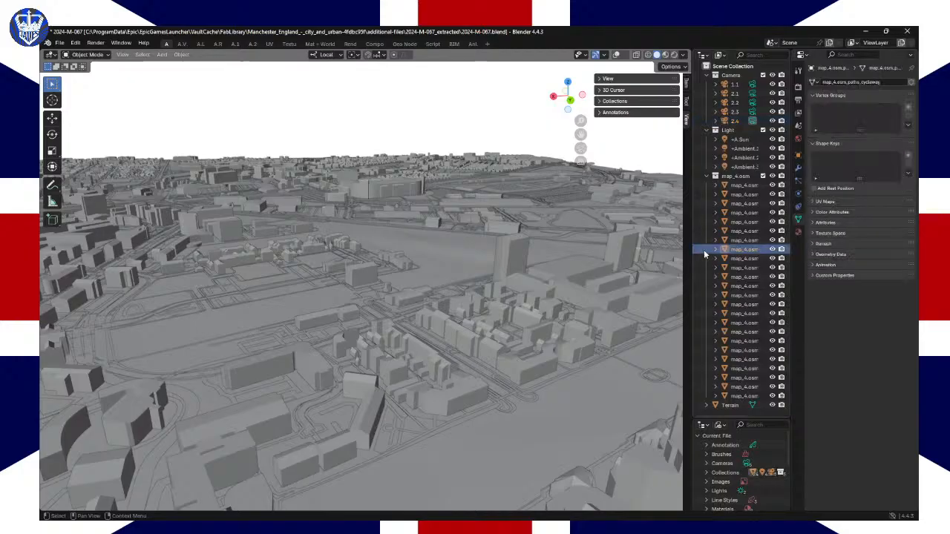
left_click(698, 222)
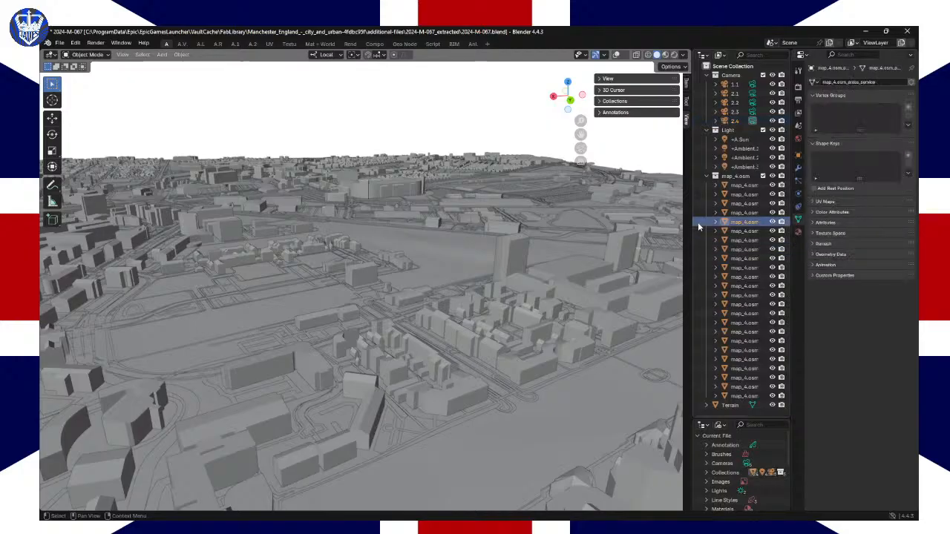
left_click(736, 176)
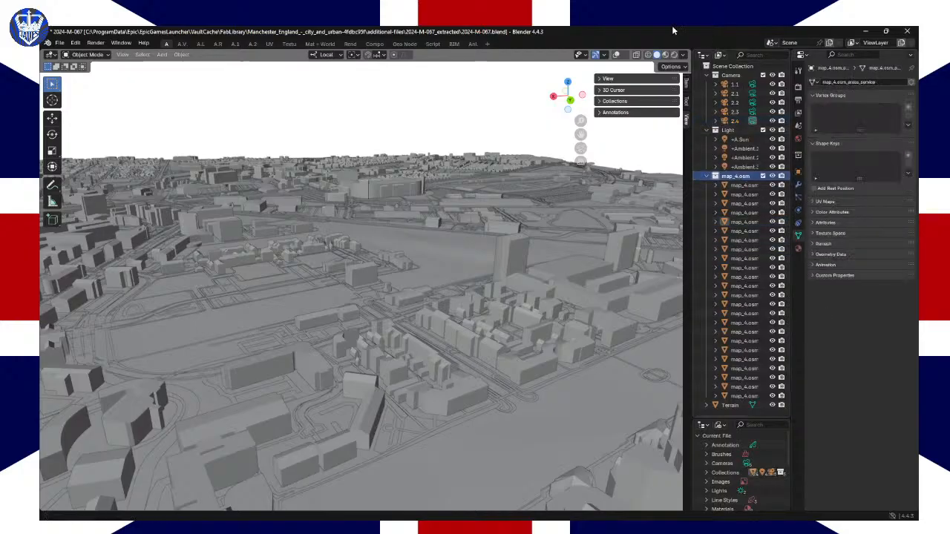
left_click(608, 190)
scroll(458, 177, "down", 10)
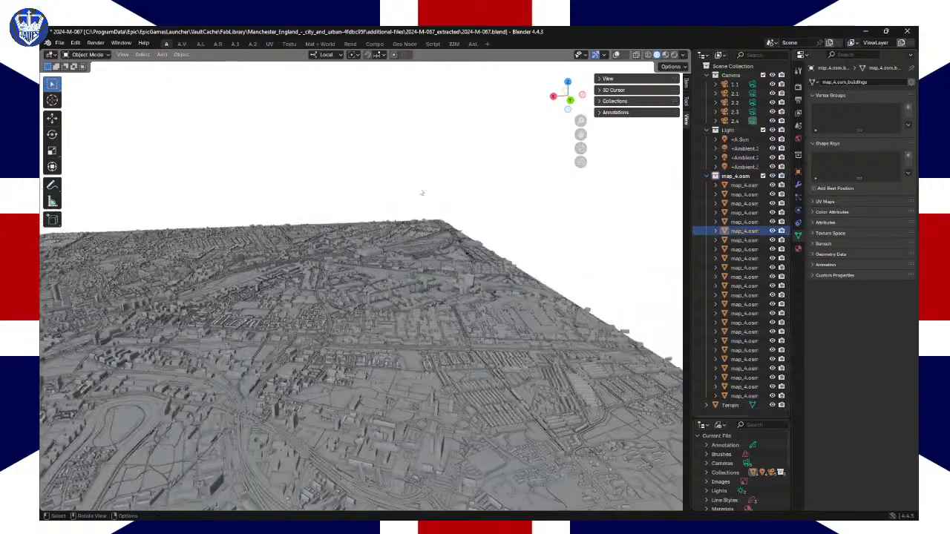
scroll(422, 193, "down", 4)
scroll(357, 265, "up", 3)
middle_click_drag(357, 265, 458, 246)
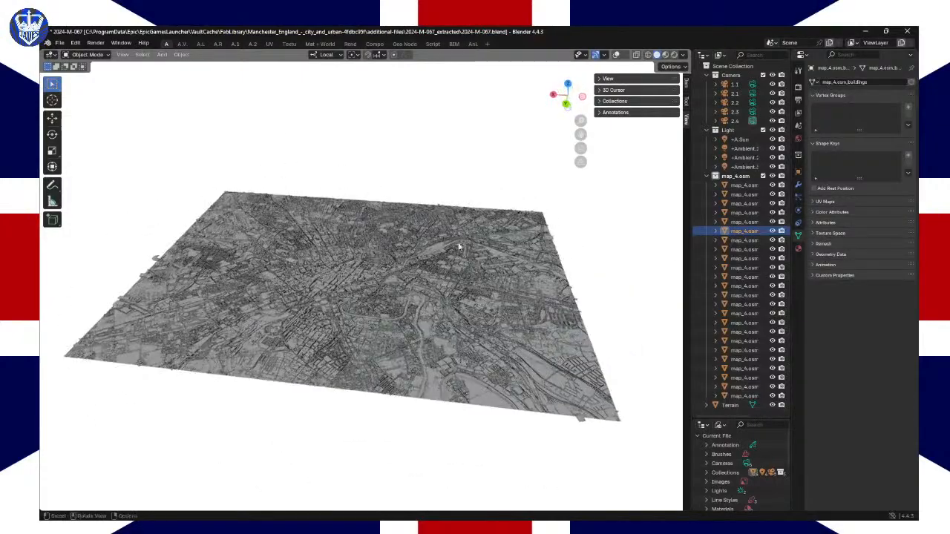
left_click(173, 159)
Step: Start an FBX export of the whole city scene
left_click(60, 43)
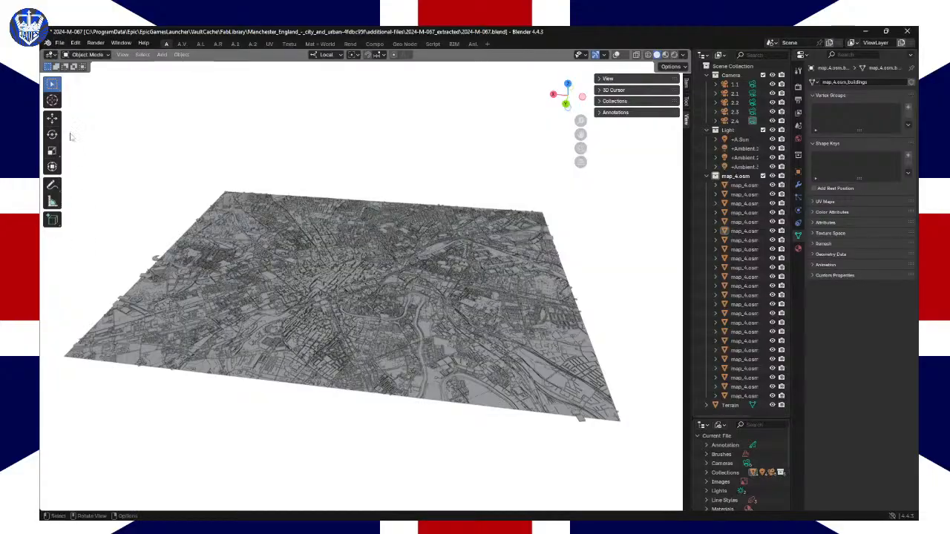
left_click(66, 43)
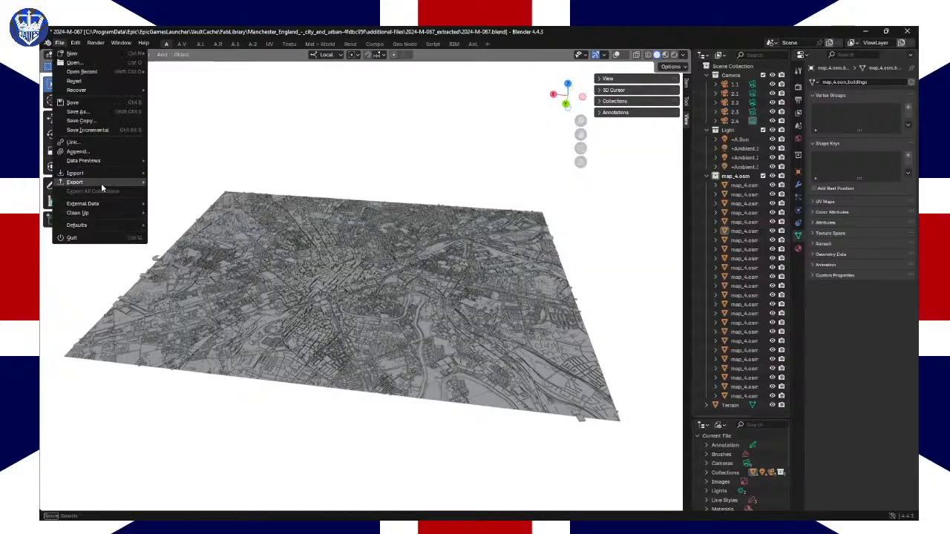
mouse_move(101, 183)
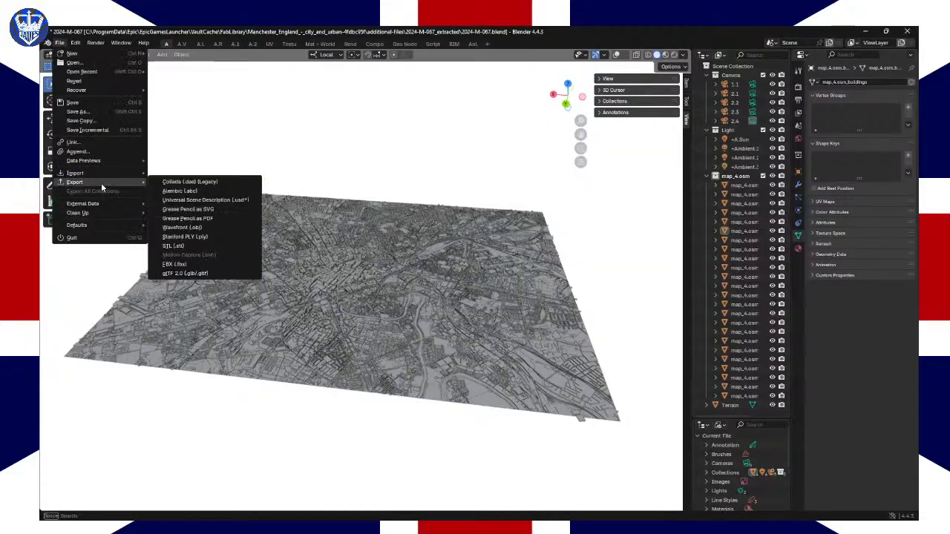
left_click(225, 263)
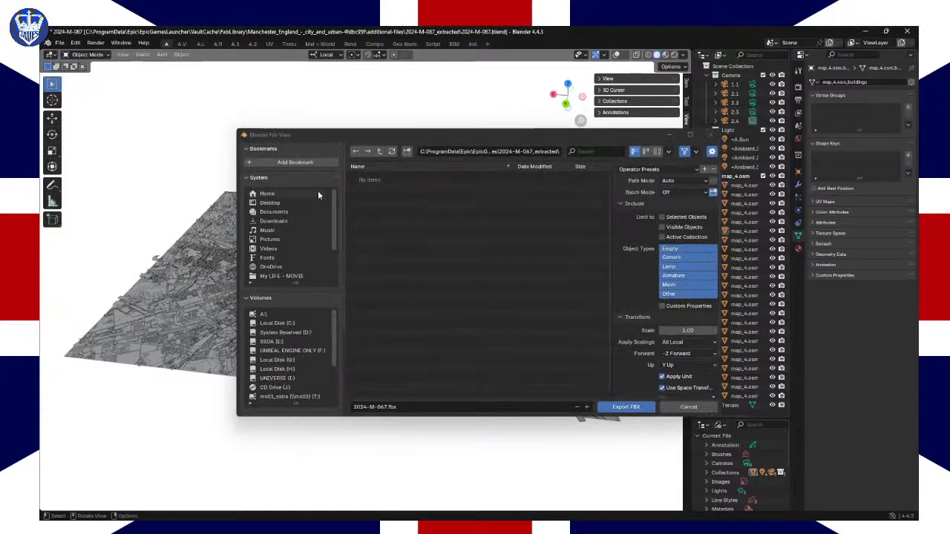
Step: Create a folder named Cities on the UNREAL ENGINE ONLY (F:) drive for the FBX export
left_click(303, 352)
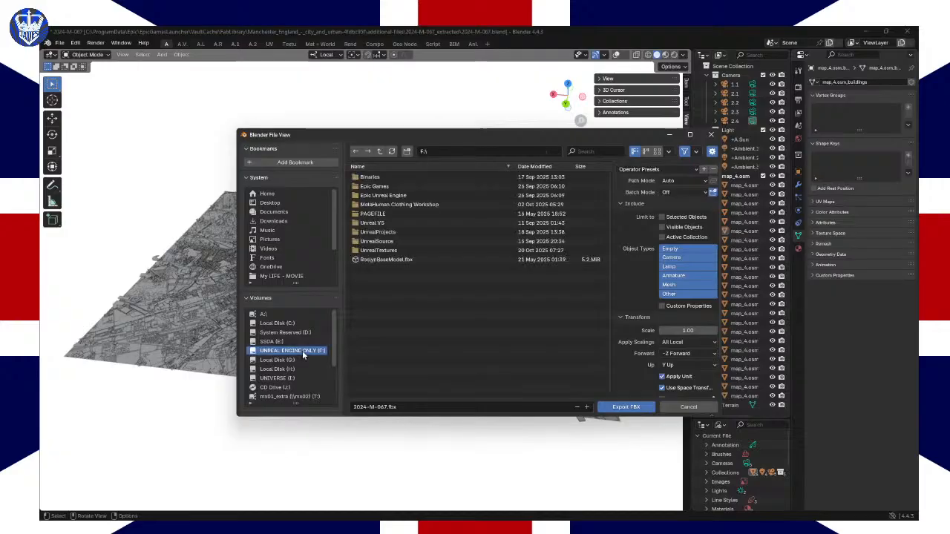
right_click(391, 297)
left_click(407, 151)
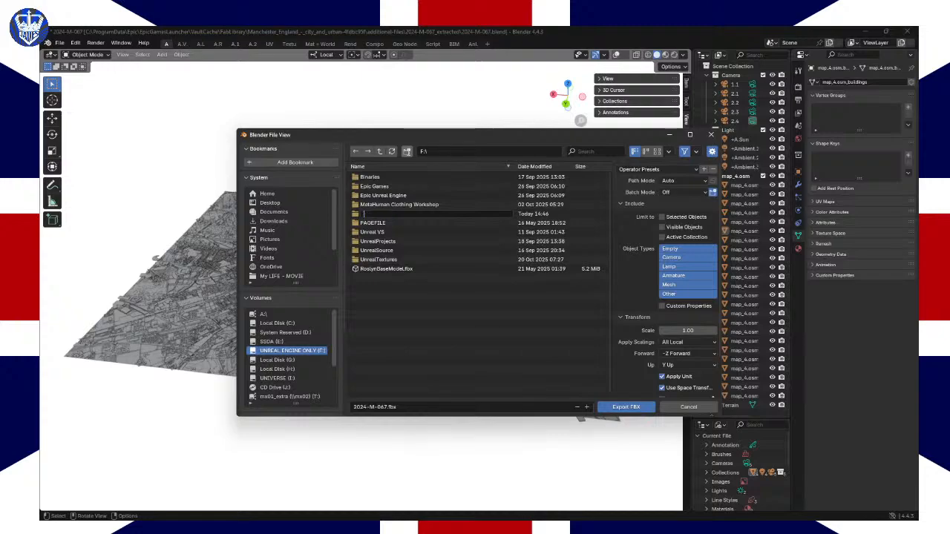
type("Cities")
key("Return")
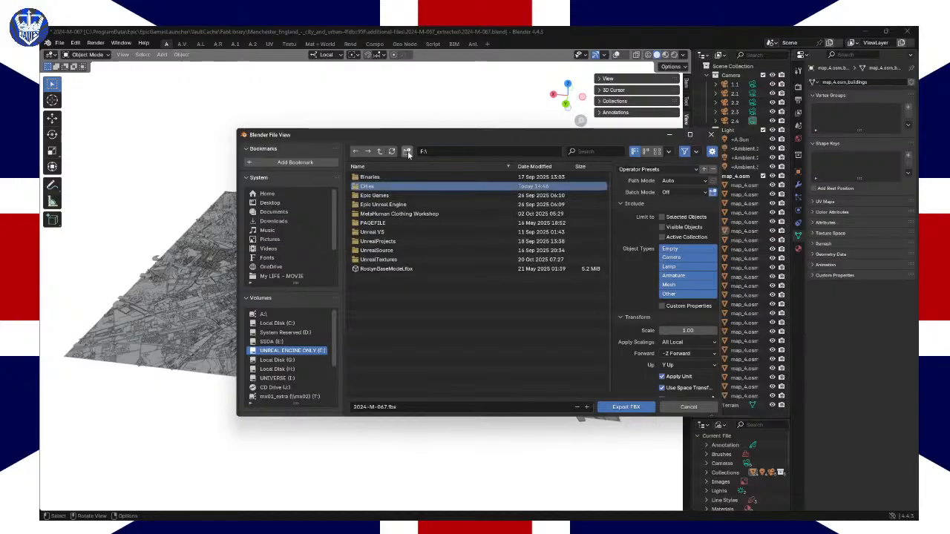
left_click(408, 152)
key("Return")
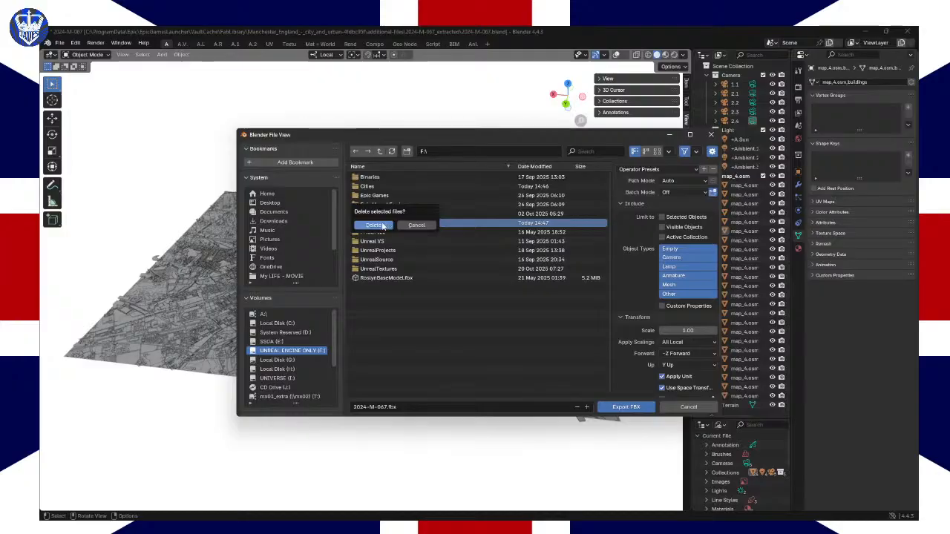
Step: Delete the selected surplus folder on the F: drive, and create and open a Manchester folder inside Cities
left_click(387, 226)
left_click(381, 186)
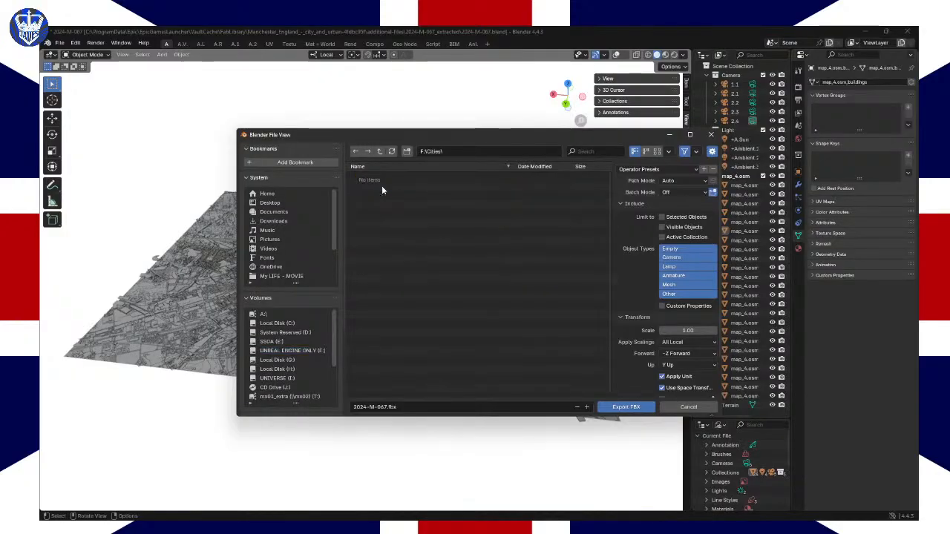
left_click(407, 152)
type("Man")
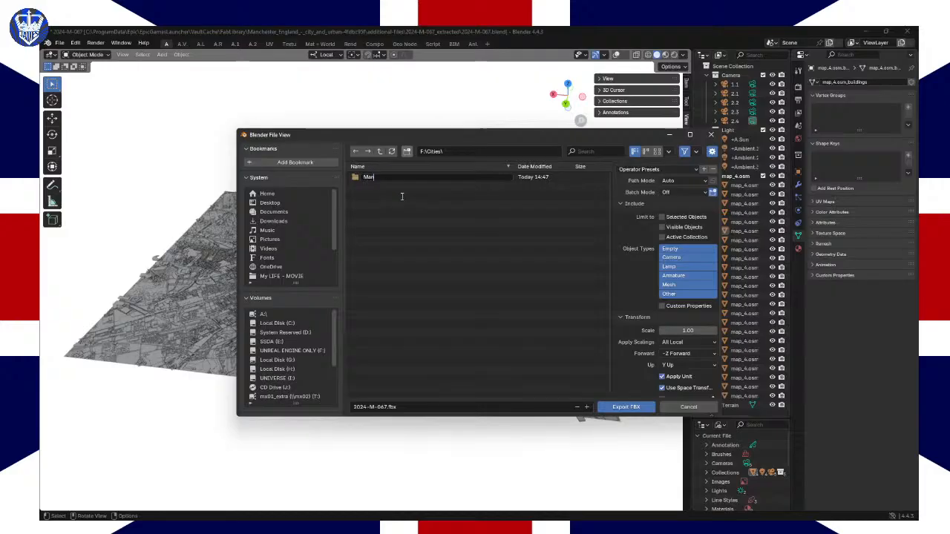
type("chester")
key("Return")
key("Return")
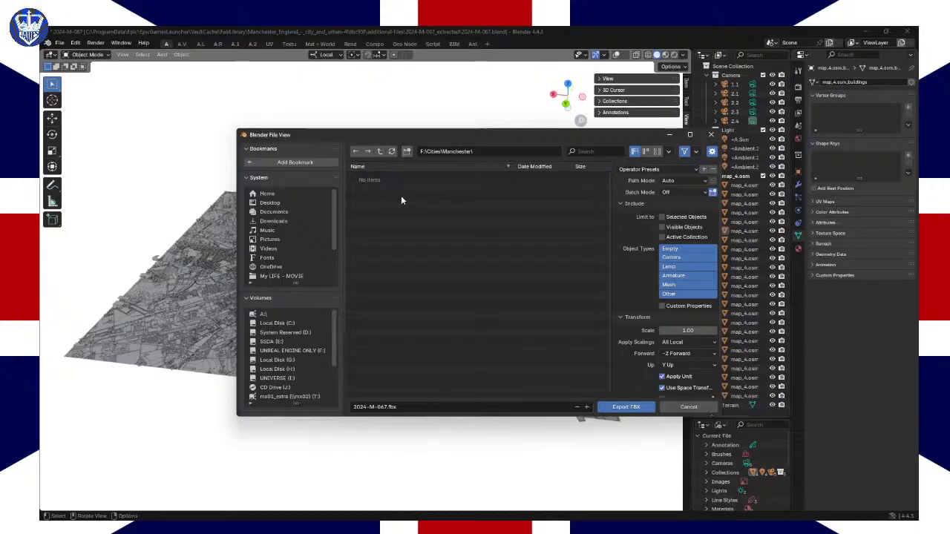
Step: Limit the FBX export to Mesh objects and export 2024-M-067.fbx into F:\Cities\Manchester
left_click_drag(560, 131, 415, 99)
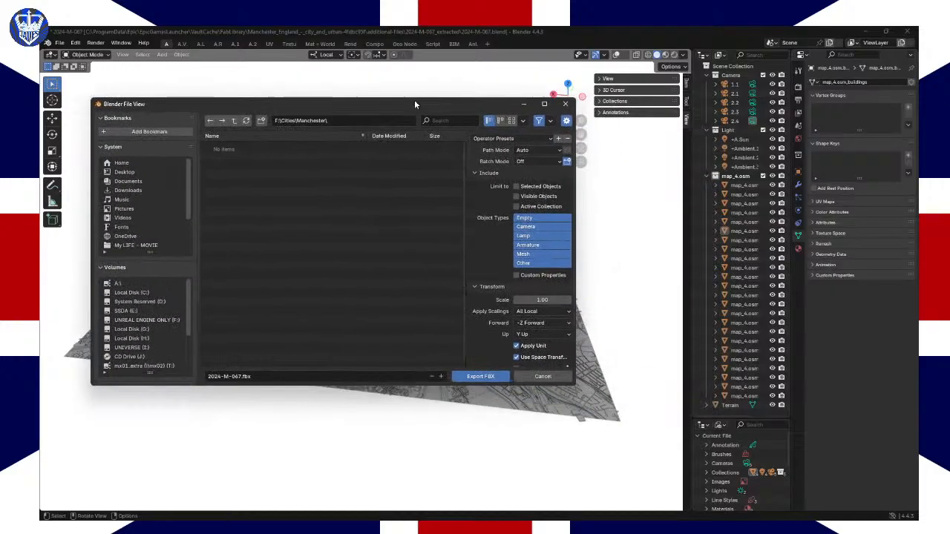
left_click(530, 255)
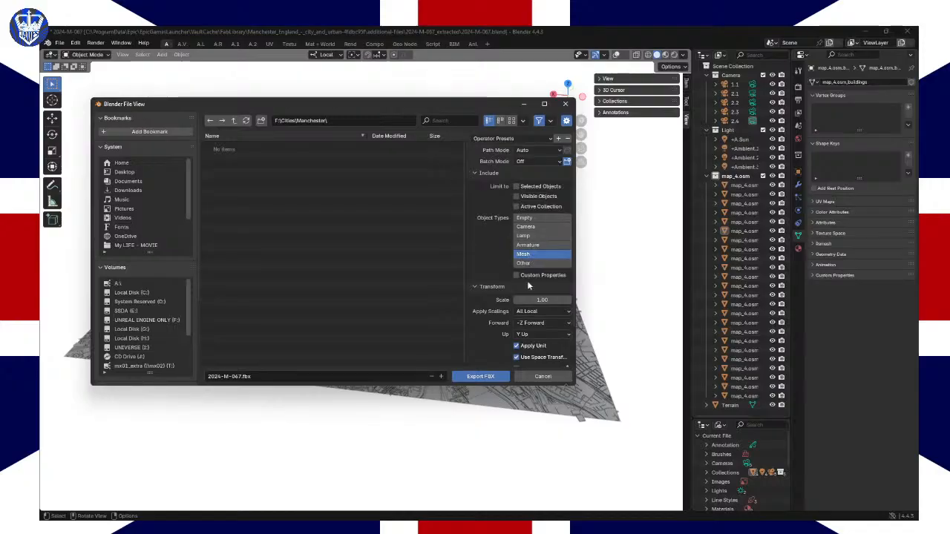
scroll(489, 326, "down", 2)
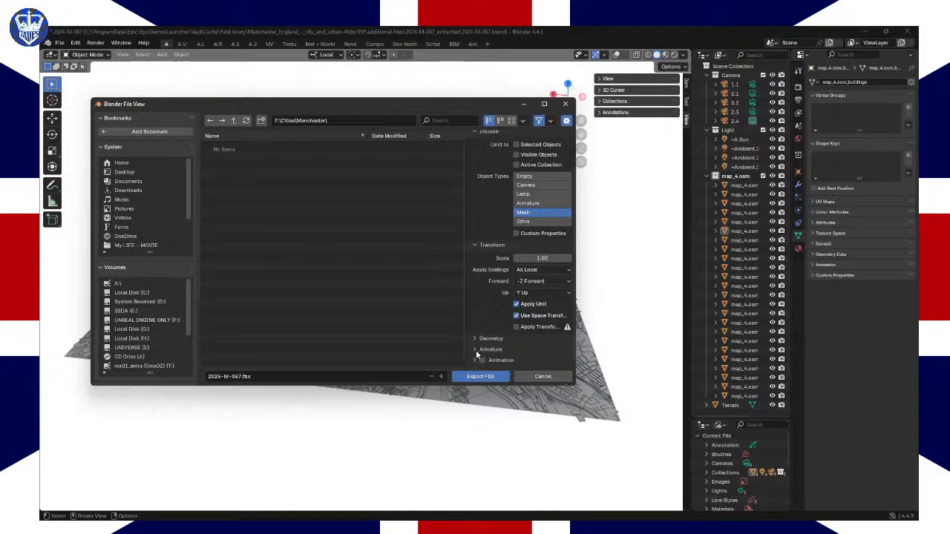
left_click(475, 349)
scroll(482, 297, "down", 3)
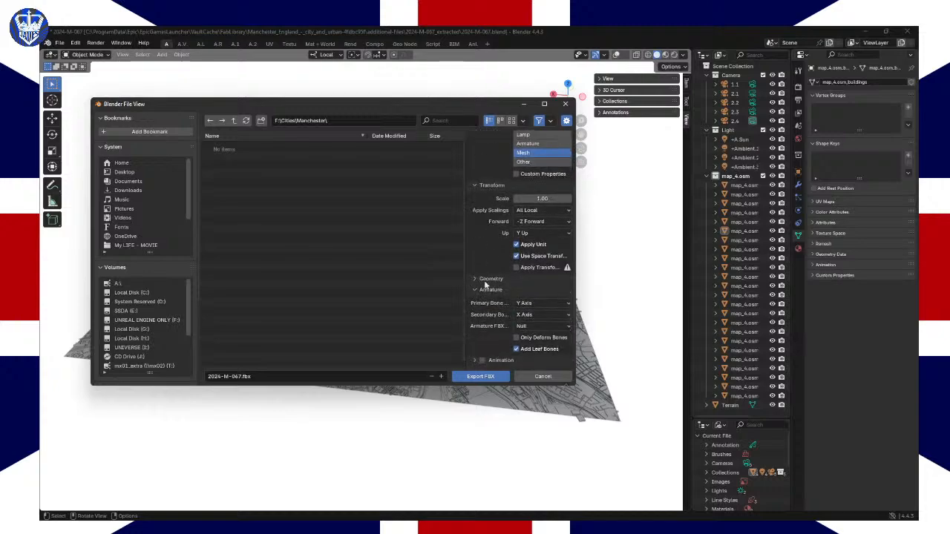
left_click(489, 279)
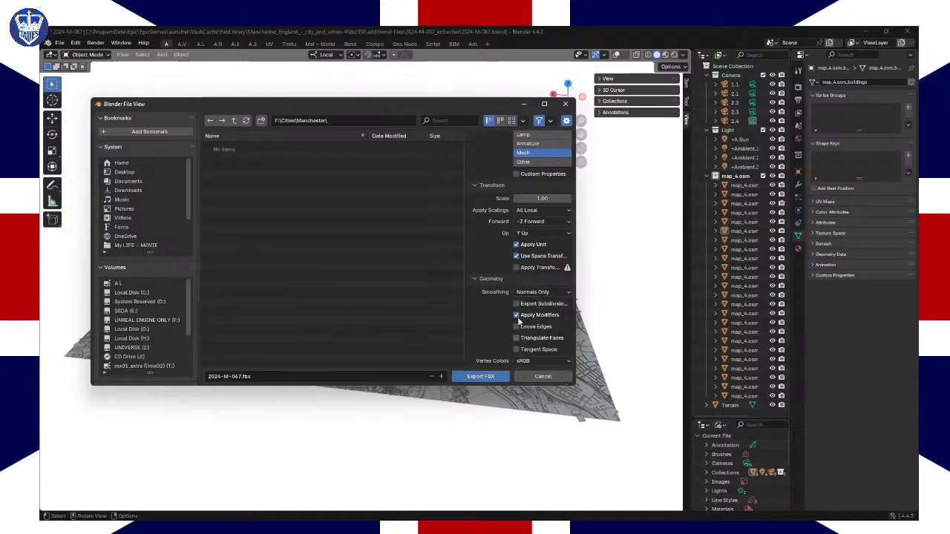
left_click(481, 377)
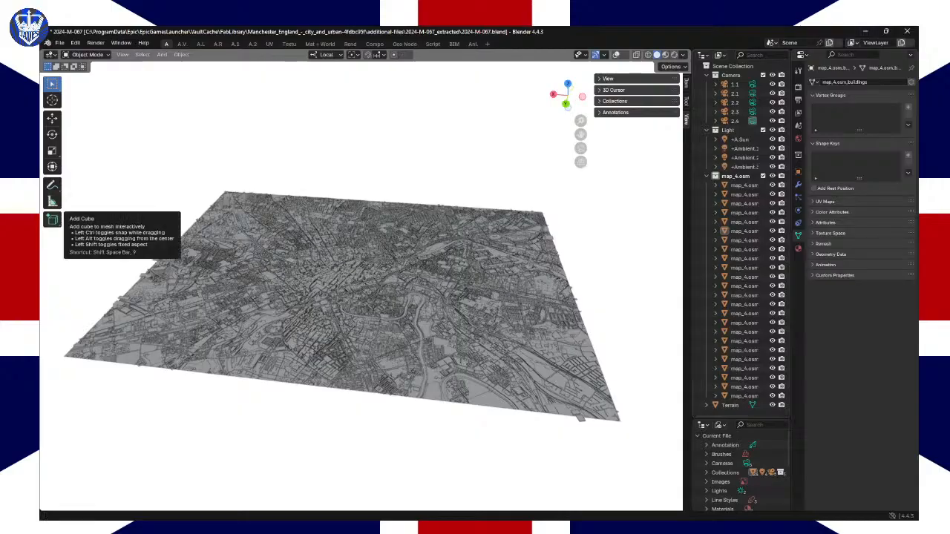
Step: Switch from Blender to the desktop and close the unneeded background windows, including Settings, while 3ds Max 2021 starts
key("alt+Tab")
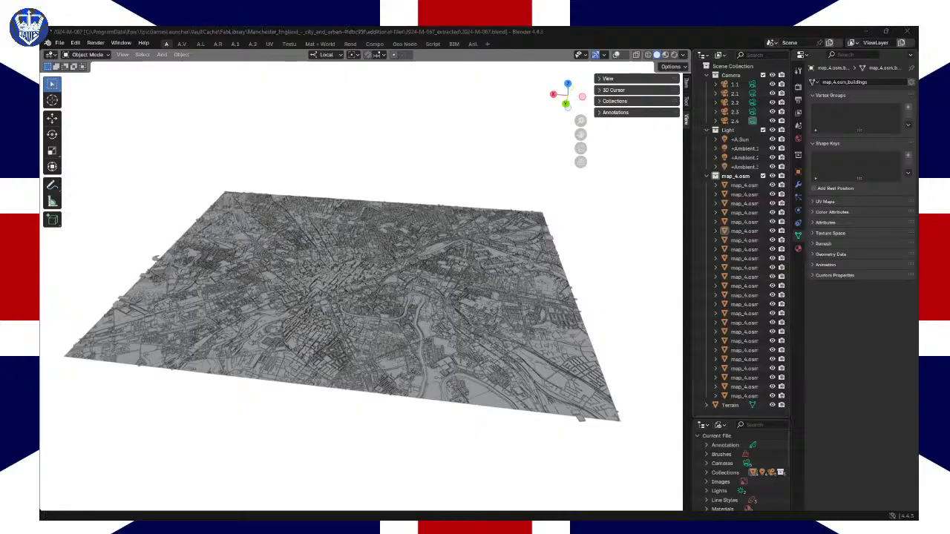
key("alt+Tab")
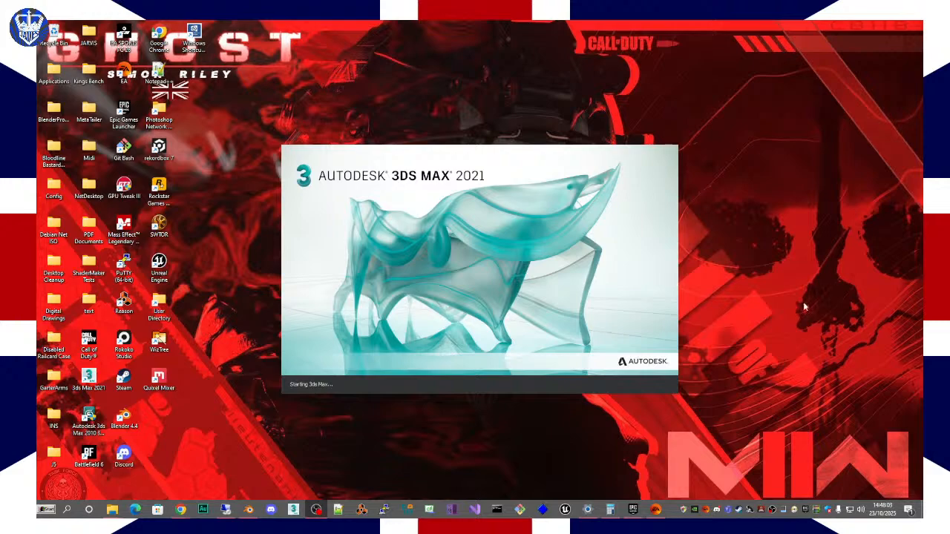
right_click(656, 509)
left_click(658, 494)
right_click(589, 510)
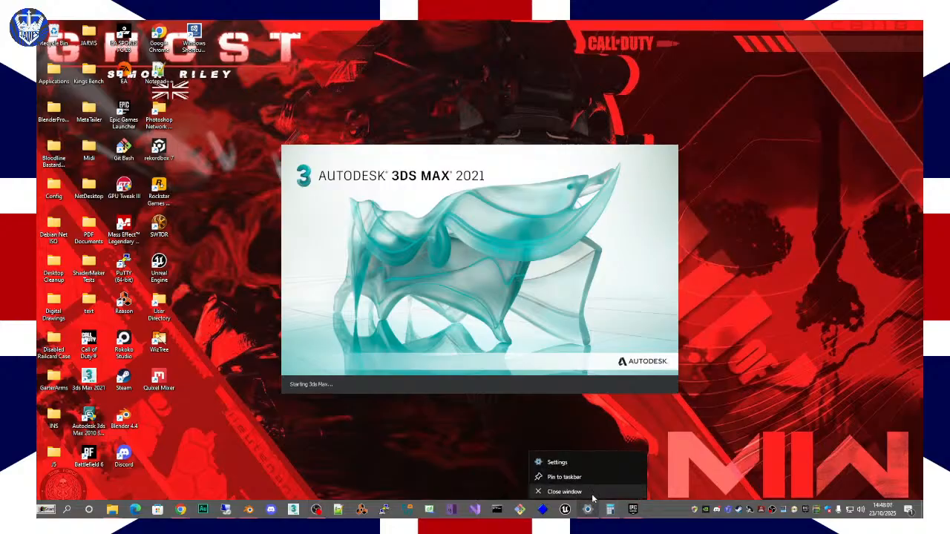
left_click(594, 491)
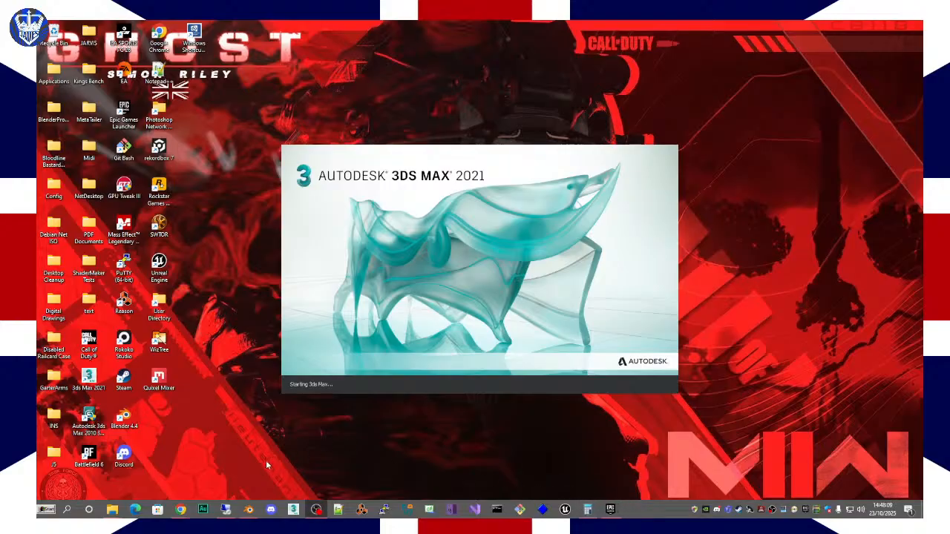
right_click(225, 510)
left_click(223, 490)
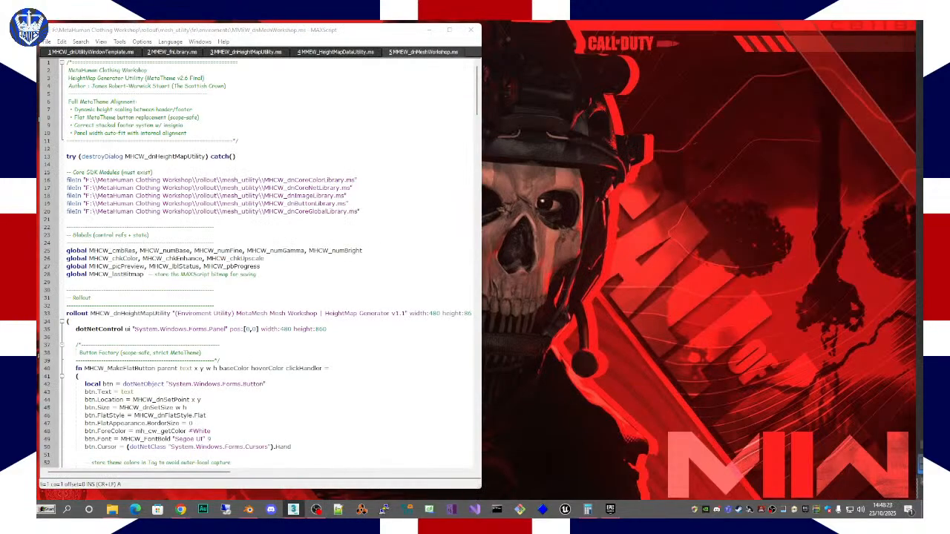
Step: Minimize the MAXScript editor and bring the 3ds Max main window onto this screen, maximized
left_click(432, 31)
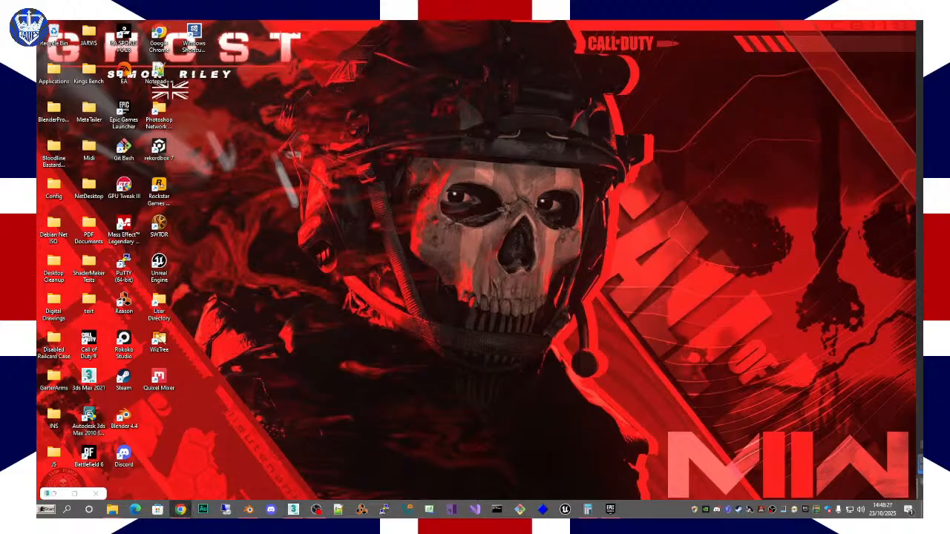
left_click(293, 509)
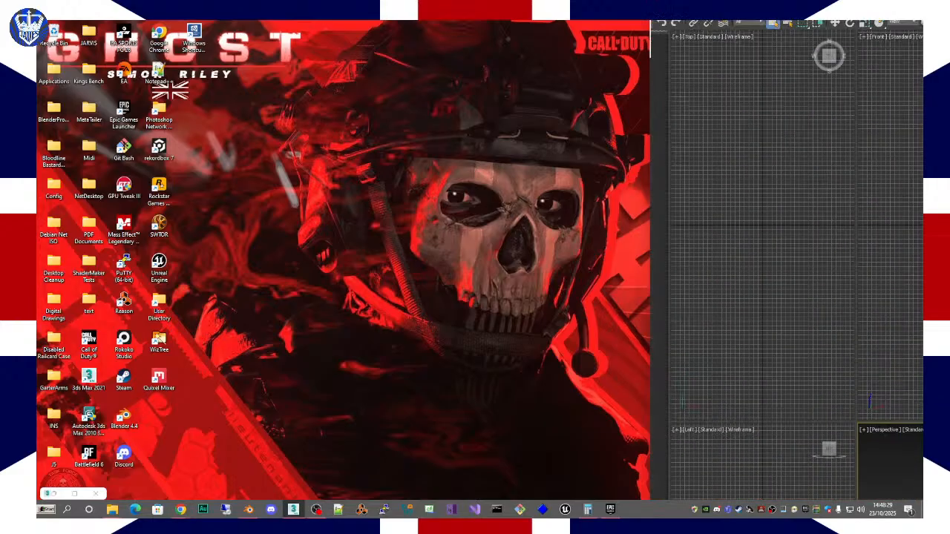
left_click_drag(902, 63, 460, 63)
double_click(461, 63)
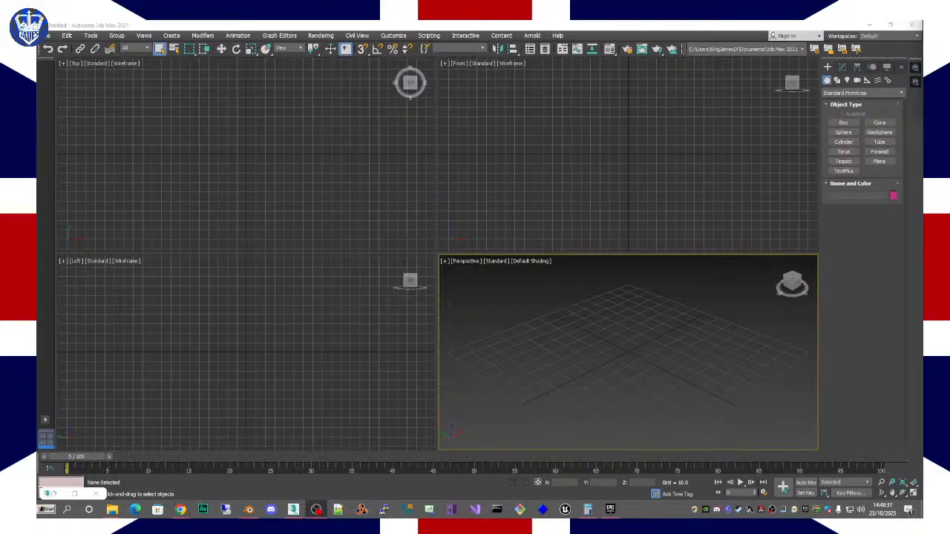
Step: Start a file import in 3ds Max and browse to the UNREAL ENGINE ONLY (F:) drive
left_click(45, 37)
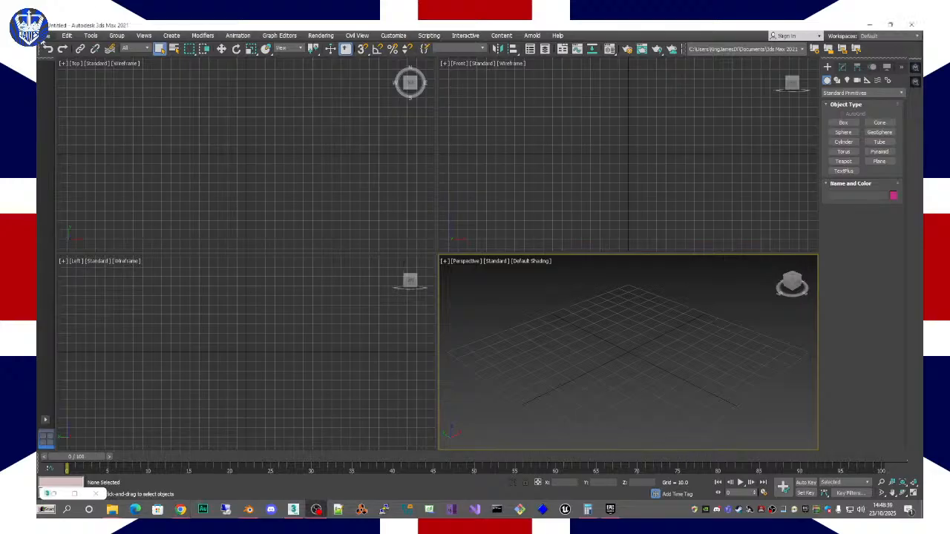
left_click(67, 36)
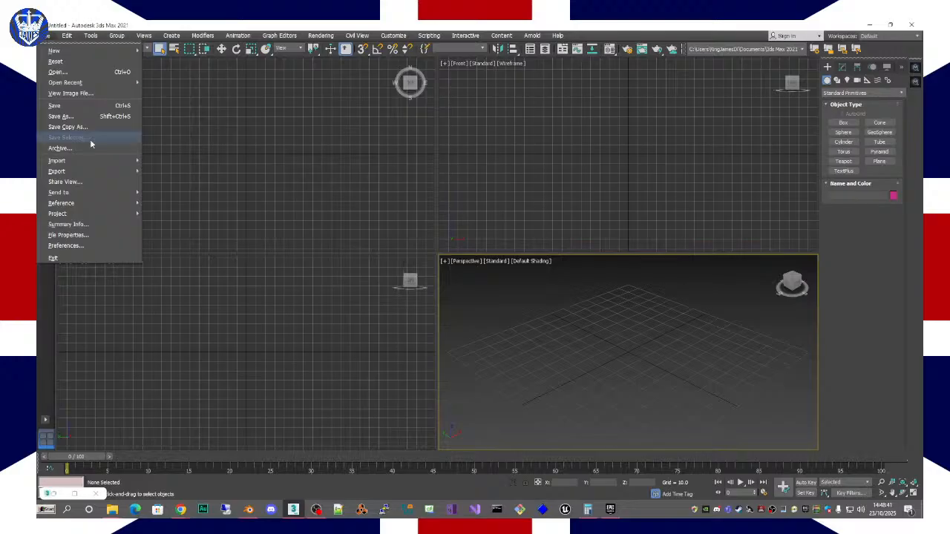
mouse_move(135, 162)
left_click(176, 164)
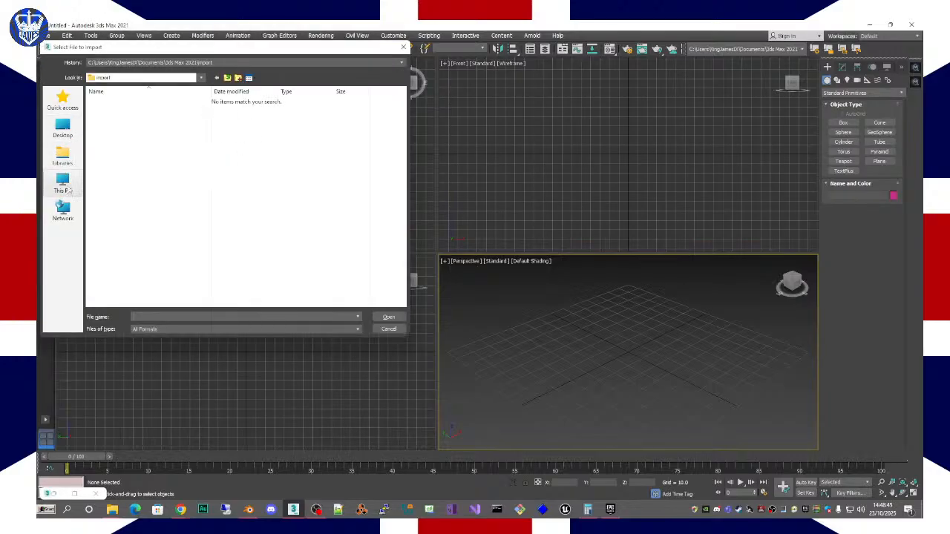
left_click(66, 185)
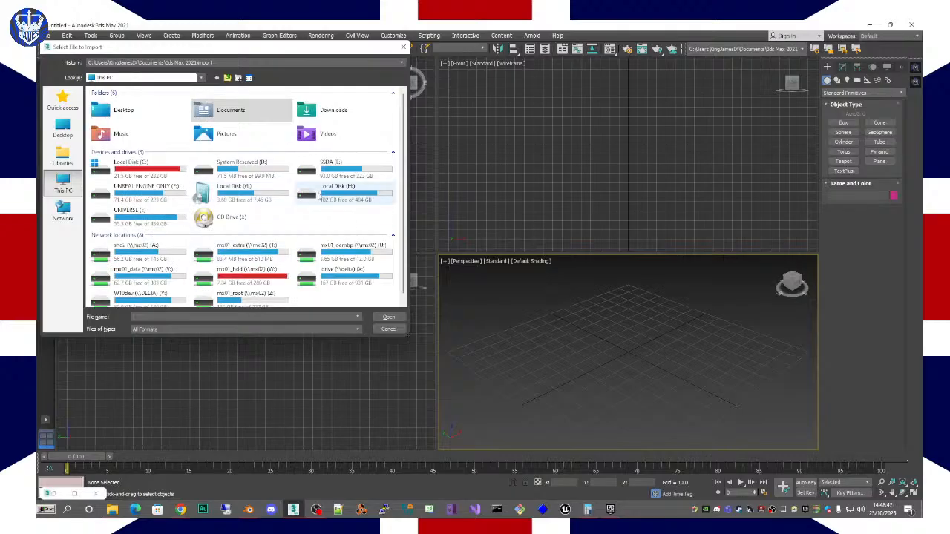
left_click(144, 194)
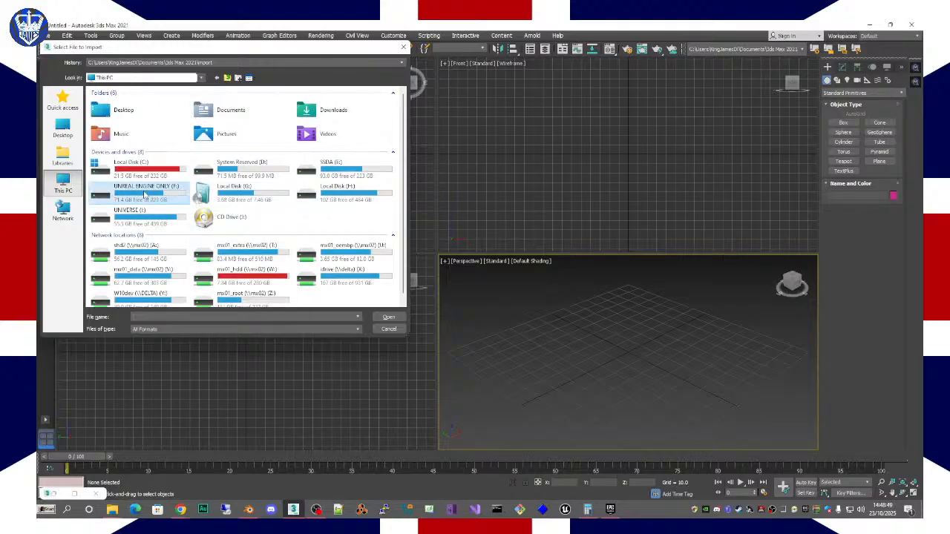
double_click(145, 194)
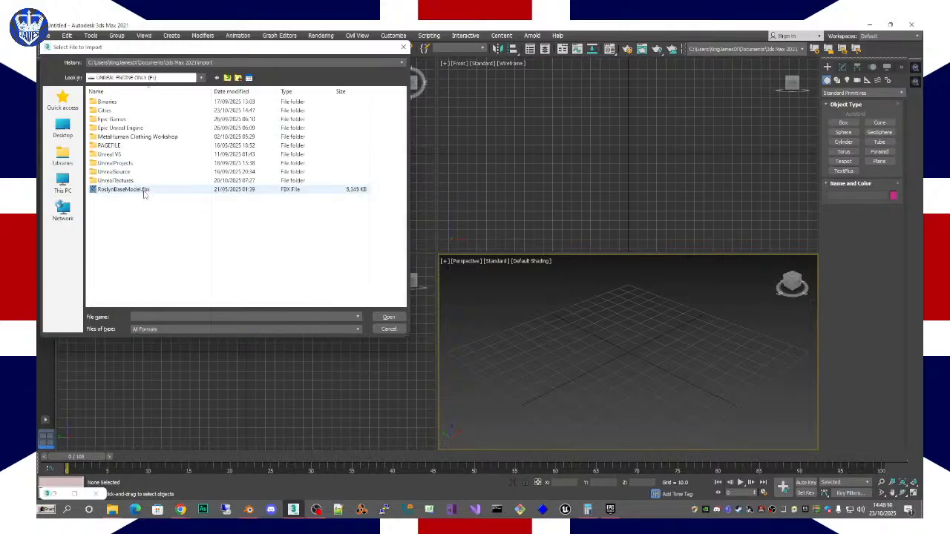
Step: Open 2024-M-067.fbx from the Cities\Manchester folder for import
left_click(138, 113)
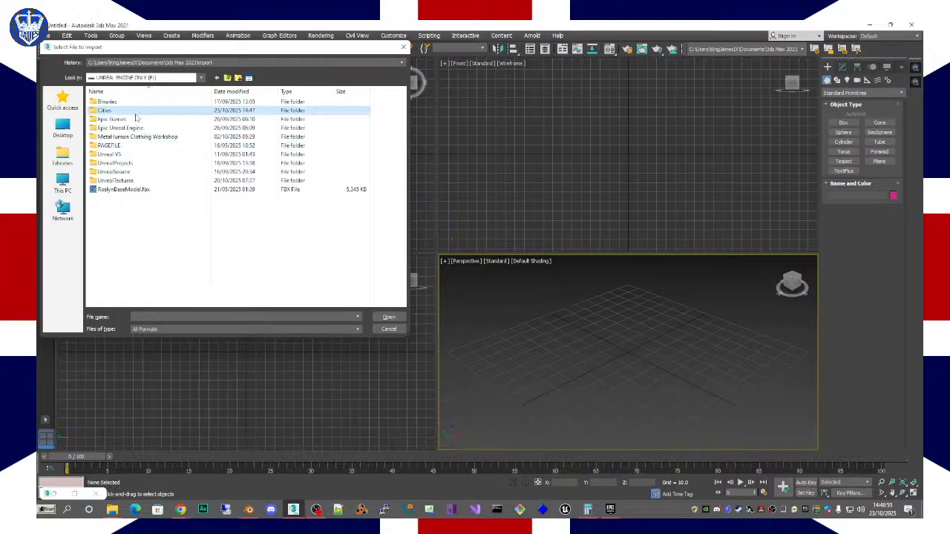
key("Return")
key("Down")
key("Return")
key("Down")
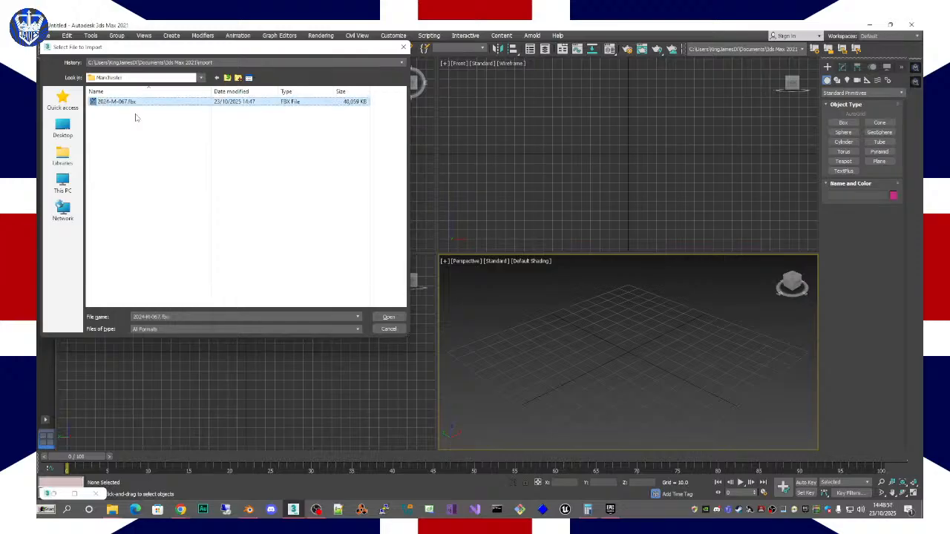
left_click(389, 318)
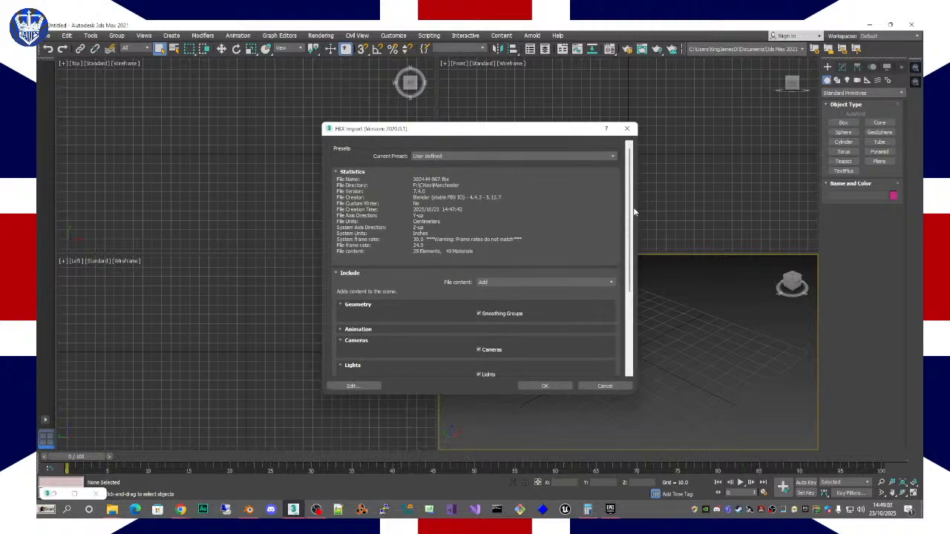
Step: Exclude lights in the FBX import options and import the city model into the scene
scroll(631, 224, "down", 1)
scroll(631, 224, "down", 4)
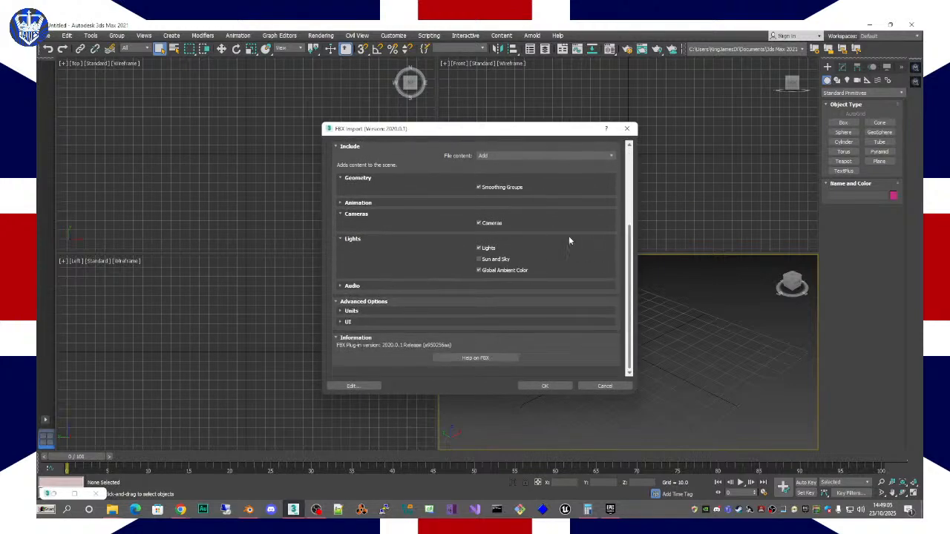
left_click(479, 248)
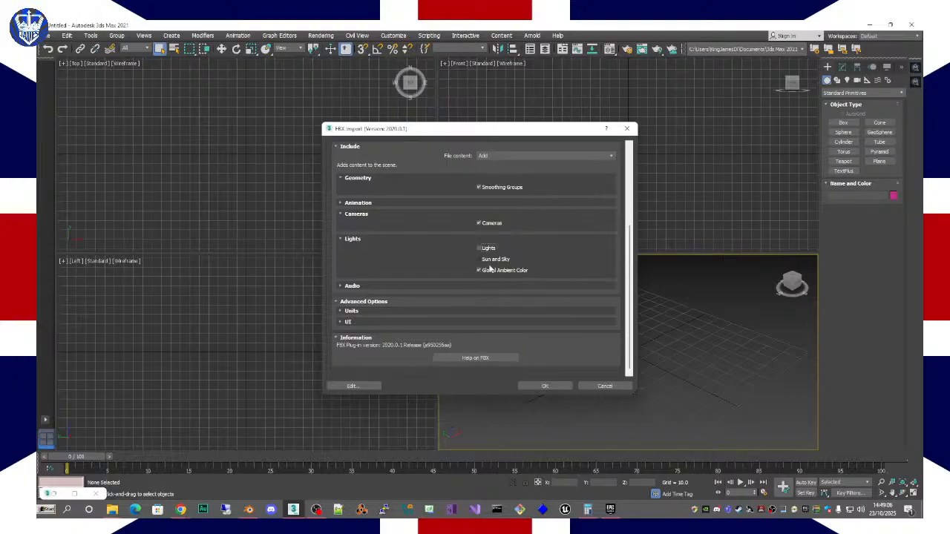
left_click(544, 386)
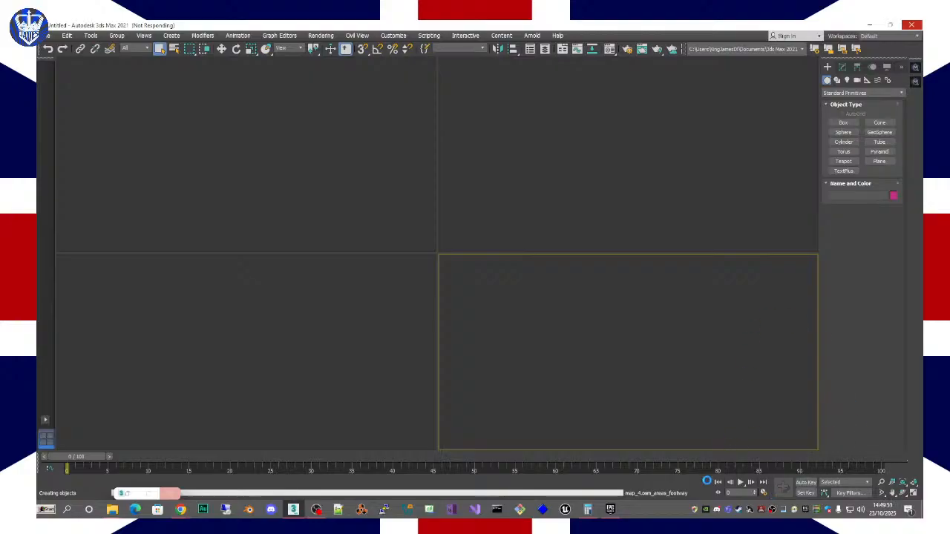
Step: Check the 3ds Max processes in Task Manager during the import, and move its window clear of the viewports
right_click(695, 509)
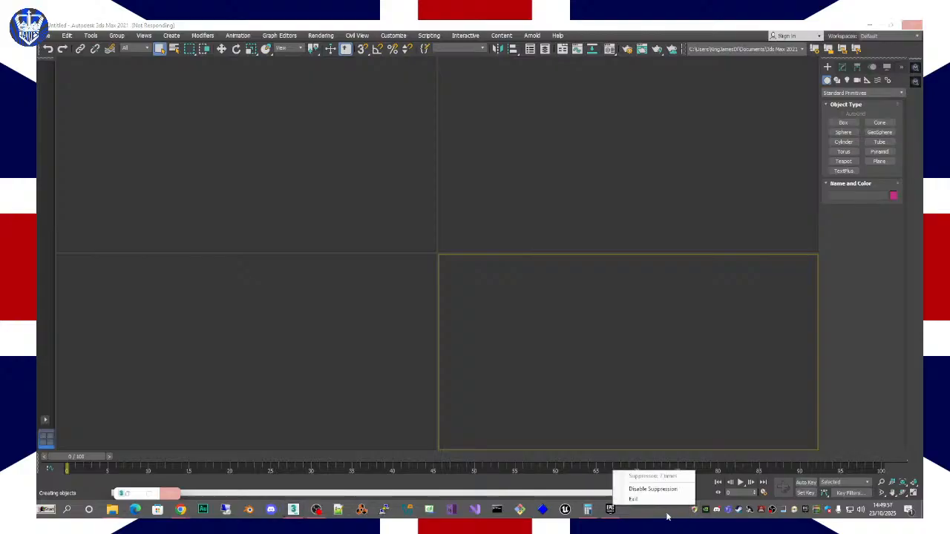
left_click(668, 516)
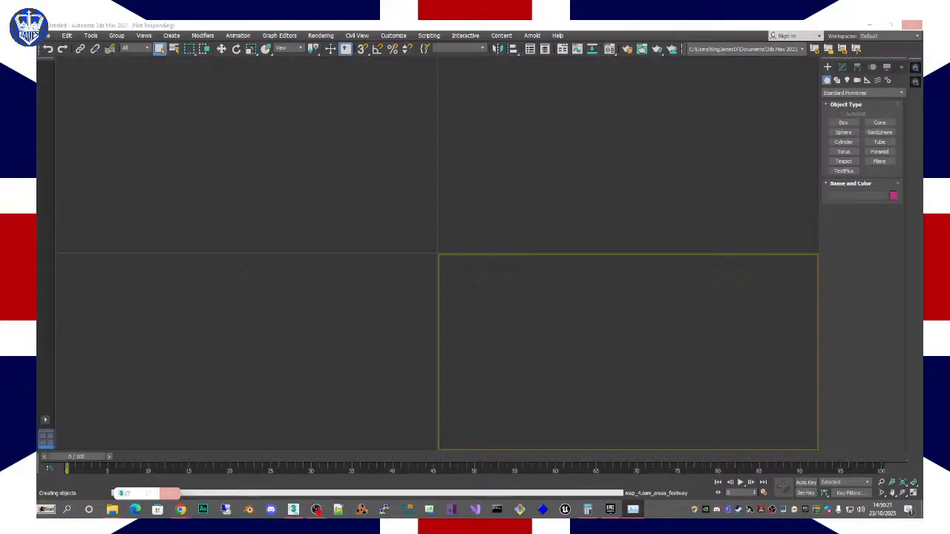
left_click_drag(891, 136, 495, 245)
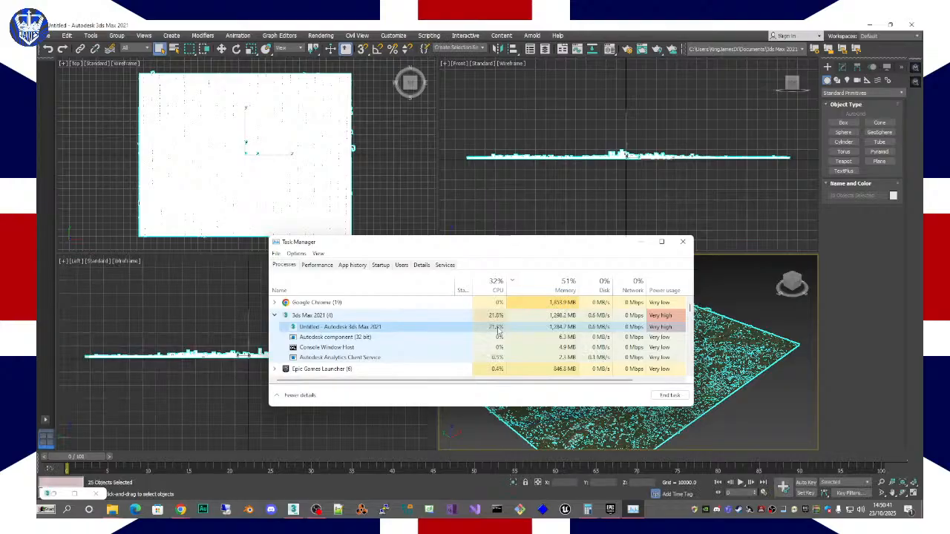
left_click_drag(297, 242, 923, 206)
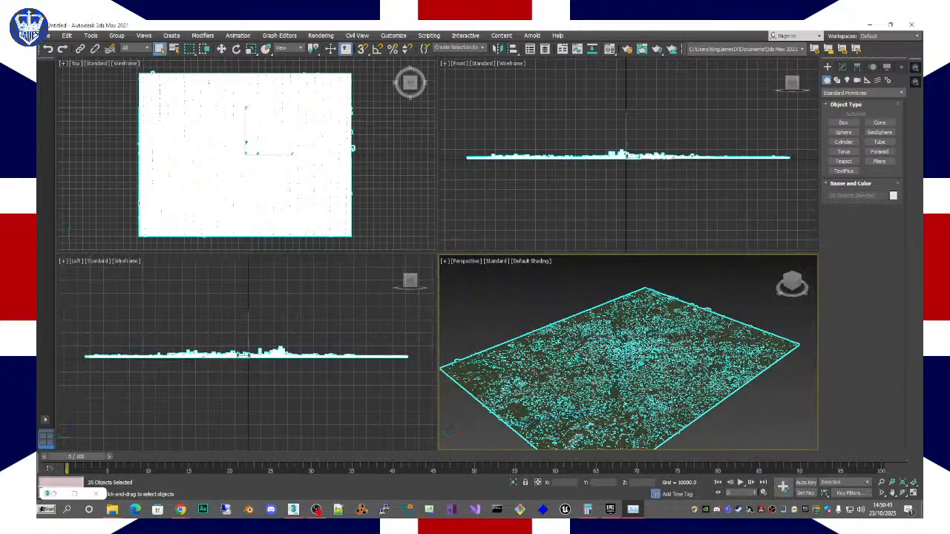
Step: Deselect the imported city objects and examine the model close up in the Perspective viewport
scroll(646, 349, "up", 5)
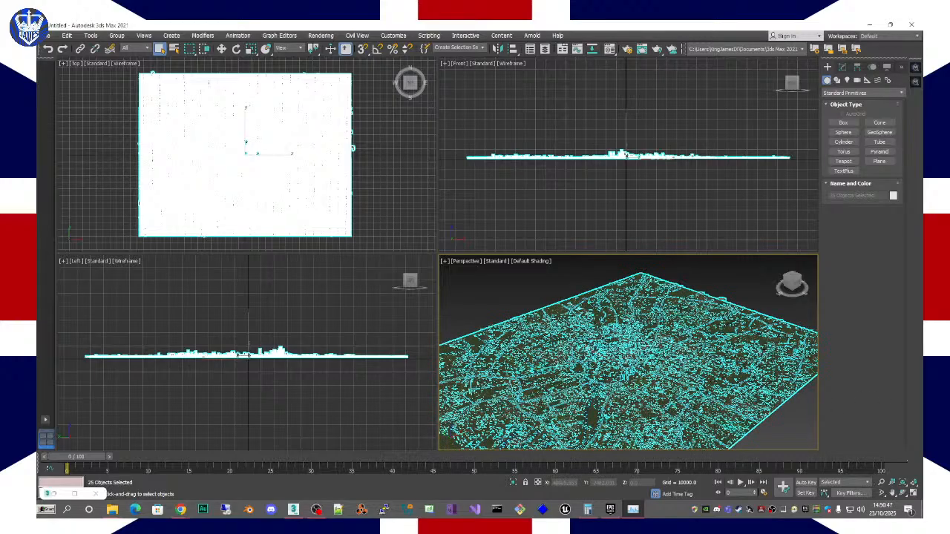
scroll(778, 261, "down", 5)
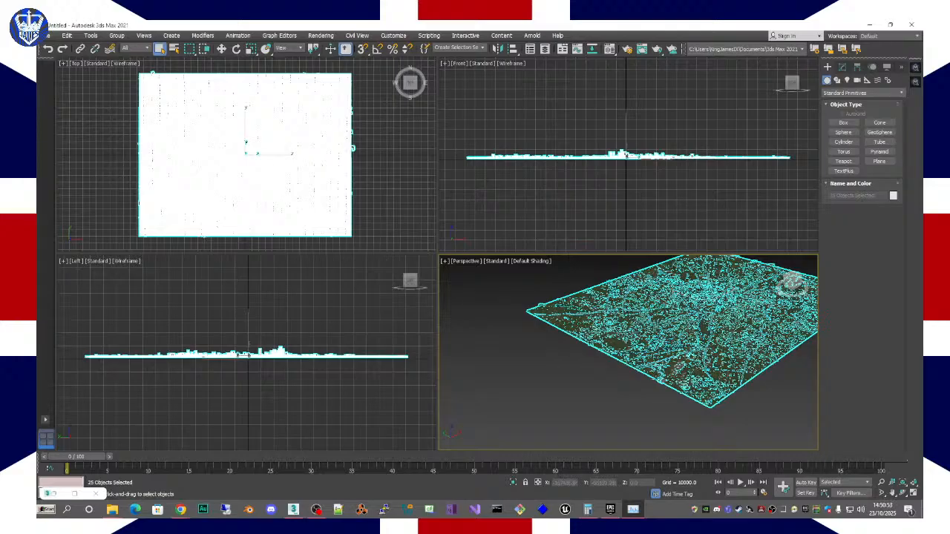
left_click(568, 380)
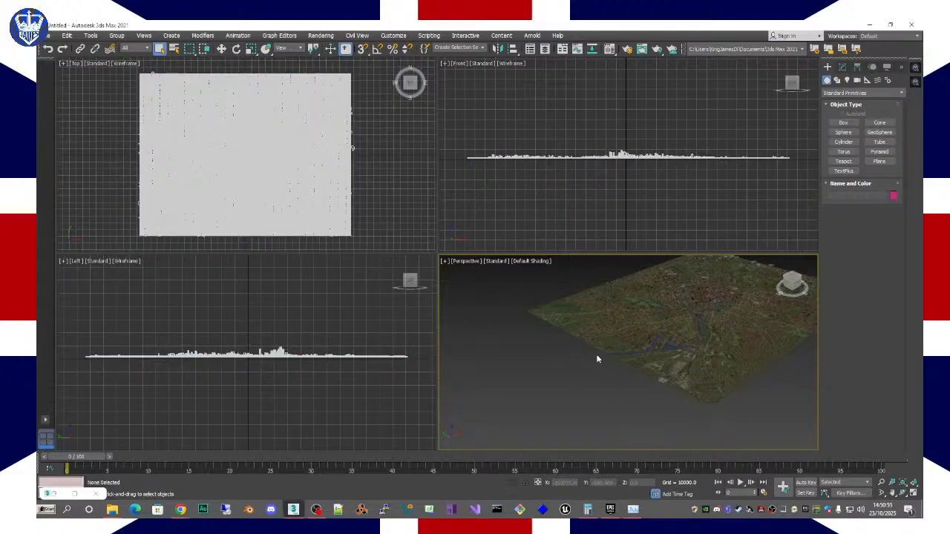
middle_click_drag(597, 356, 613, 380, "alt")
scroll(613, 381, "up", 10)
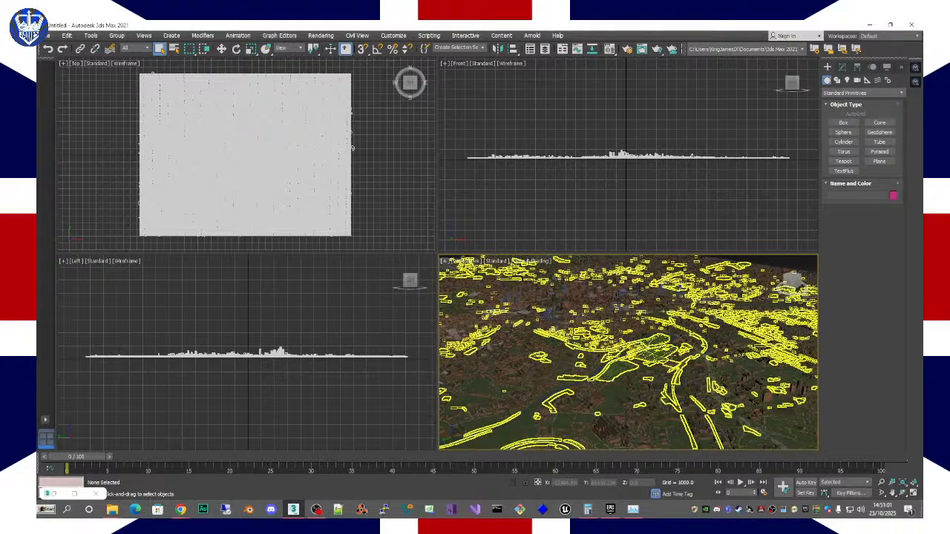
Step: Maximize the Perspective viewport, frame map_4.osm_buildings in it, and clear the selection
left_click(565, 204)
key("alt+w")
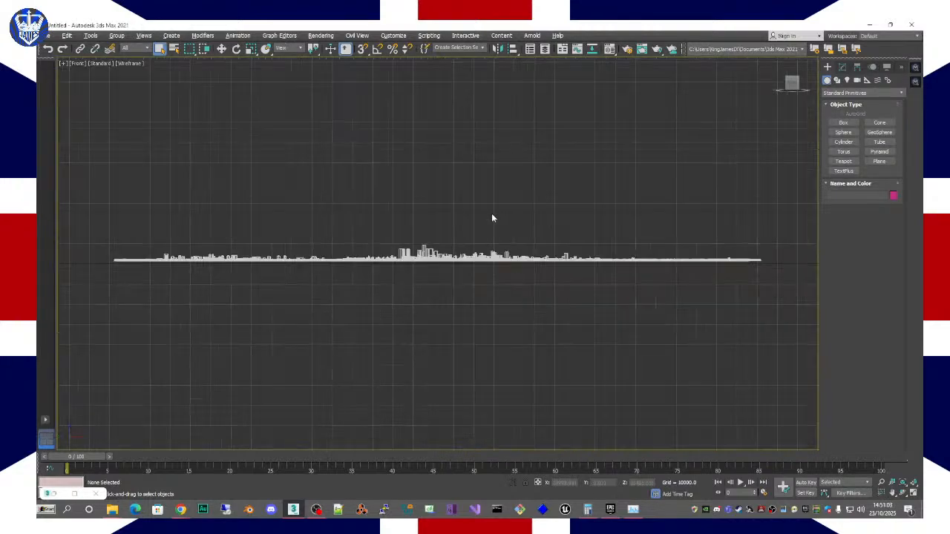
key("alt+w")
left_click(496, 276)
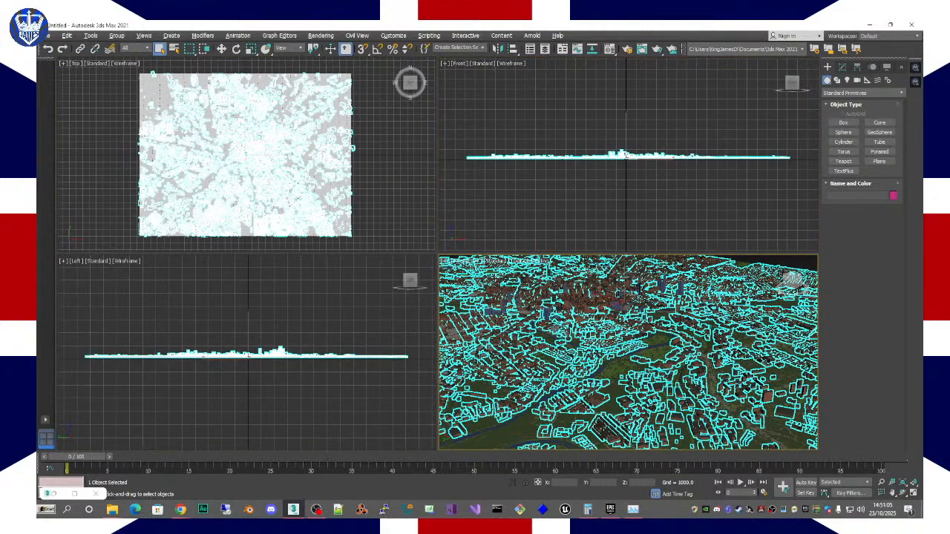
key("alt+w")
key("z")
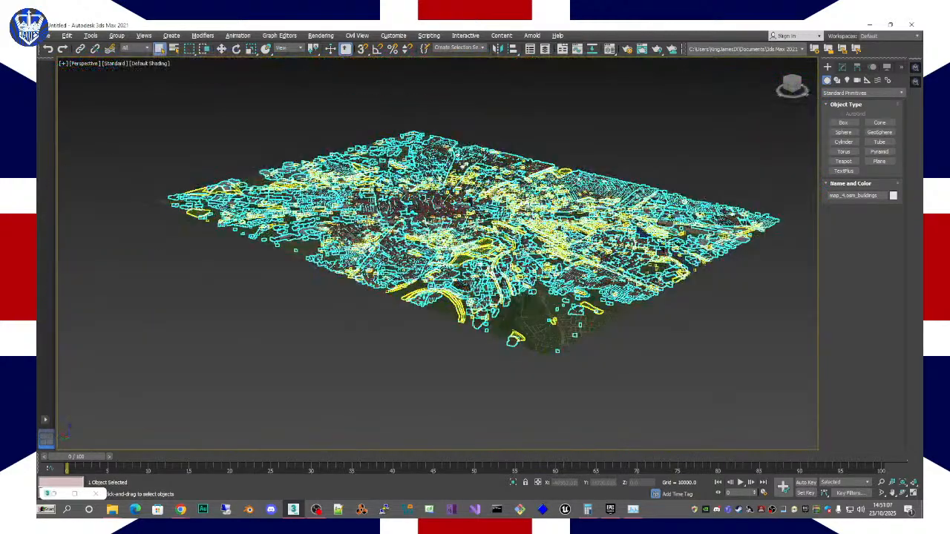
left_click(372, 301)
scroll(349, 289, "up", 3)
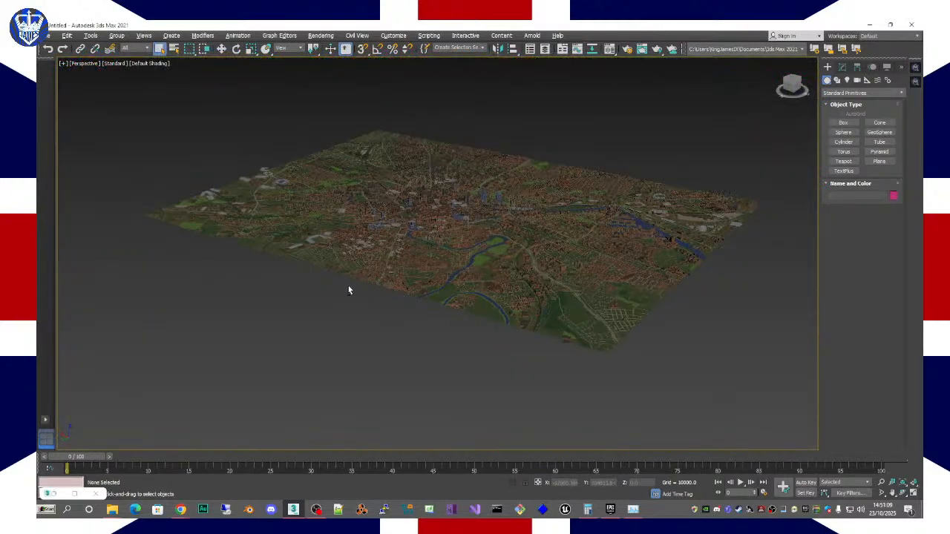
Step: Render a Perspective view across the city towards the blue towers, and enlarge the rendered frame window to inspect the image
middle_click_drag(350, 289, 566, 284, "alt")
scroll(422, 134, "up", 5)
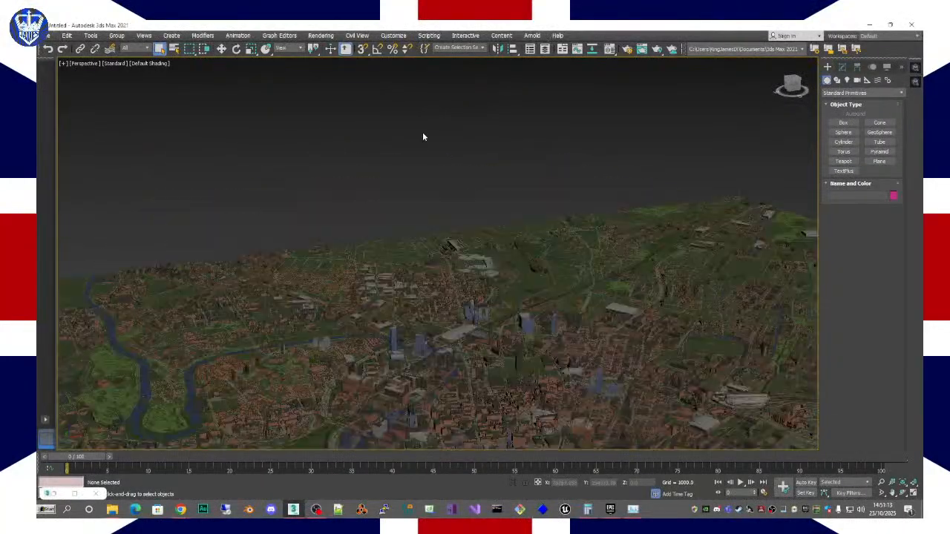
middle_click_drag(442, 213, 418, 60, "alt")
scroll(383, 85, "down", 5)
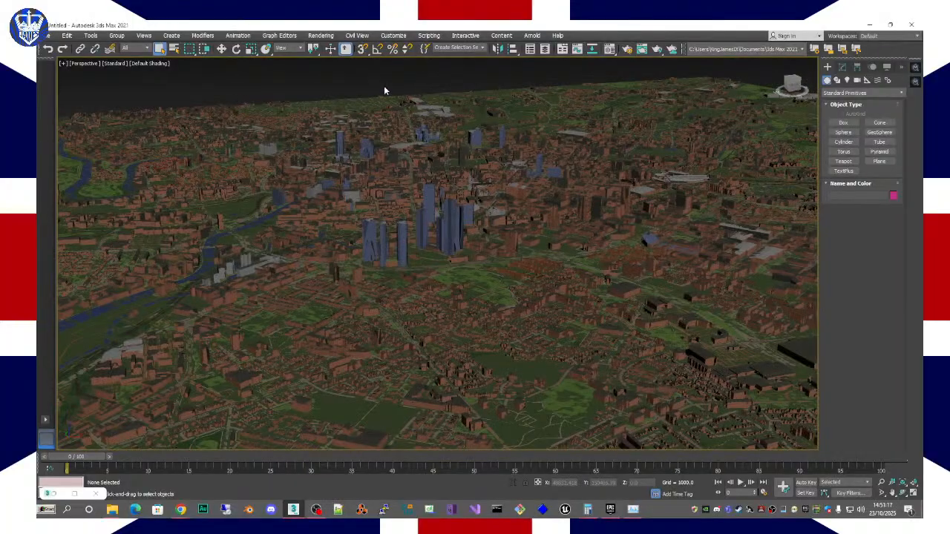
scroll(383, 86, "up", 6)
scroll(394, 89, "up", 4)
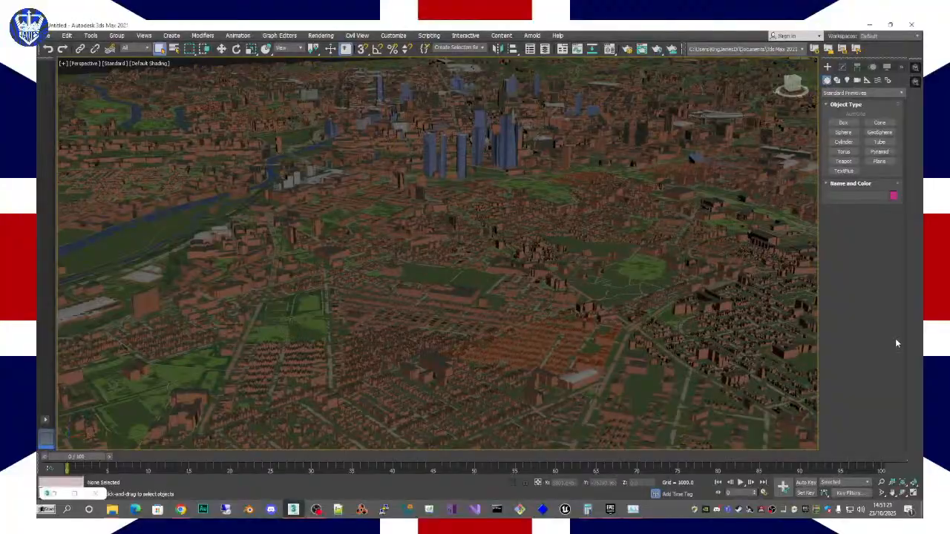
left_click(643, 49)
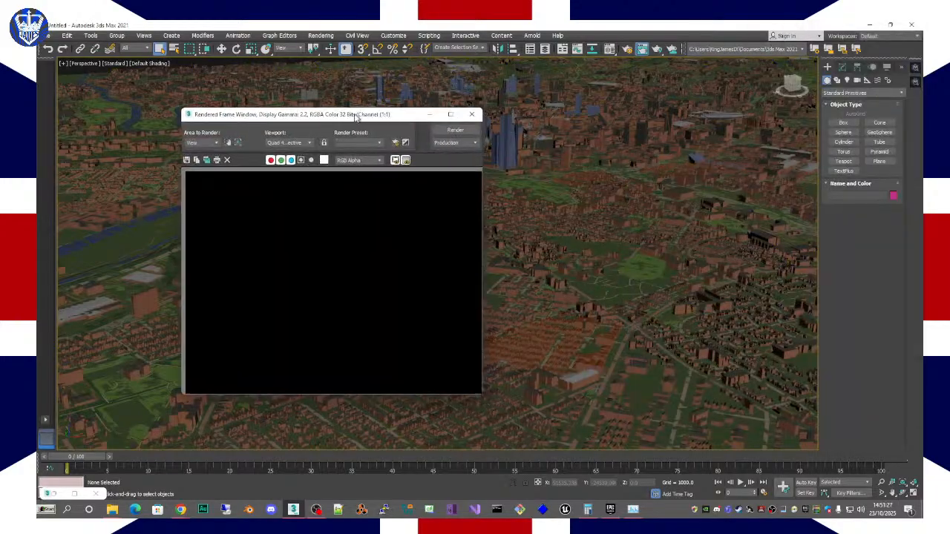
left_click(389, 112)
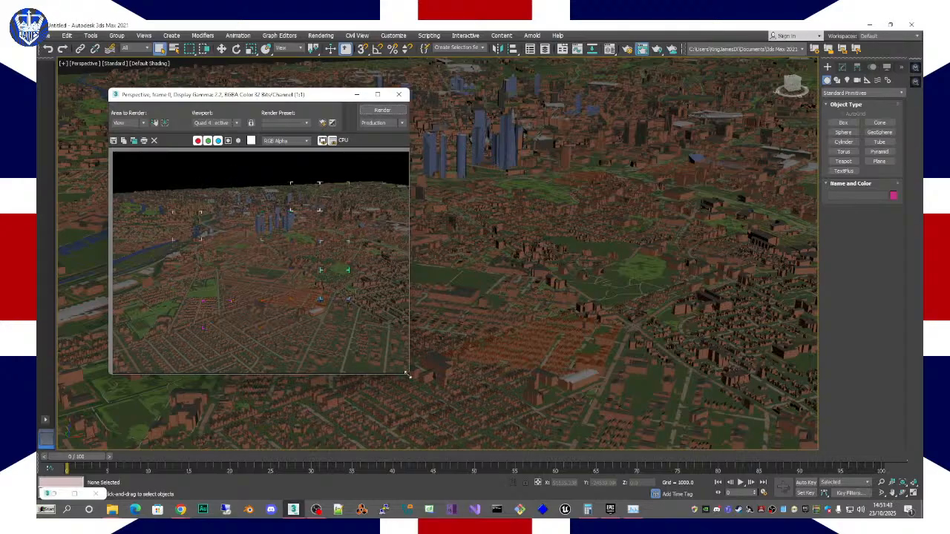
left_click_drag(407, 374, 644, 464)
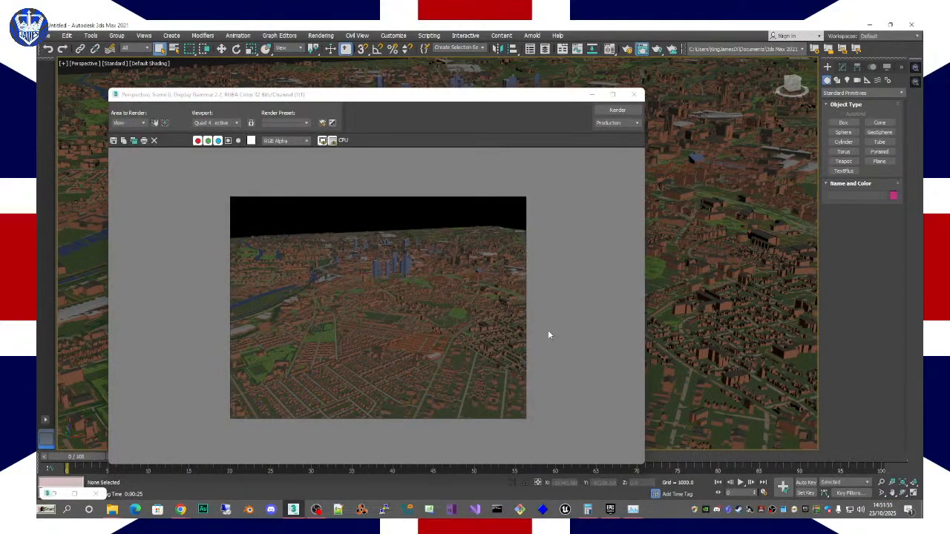
scroll(385, 289, "up", 3)
scroll(384, 290, "down", 3)
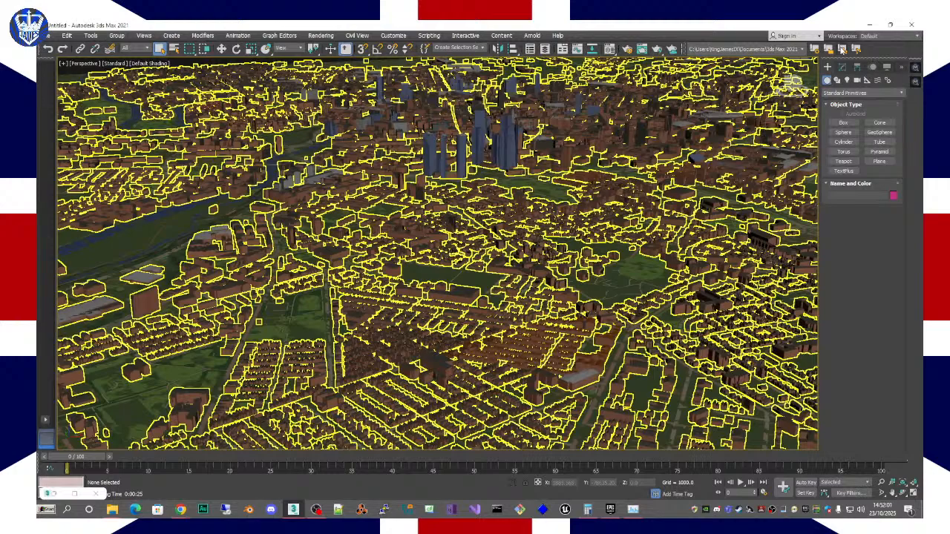
Step: Show the modifier settings and hide the Terrain object beneath the city
left_click(842, 67)
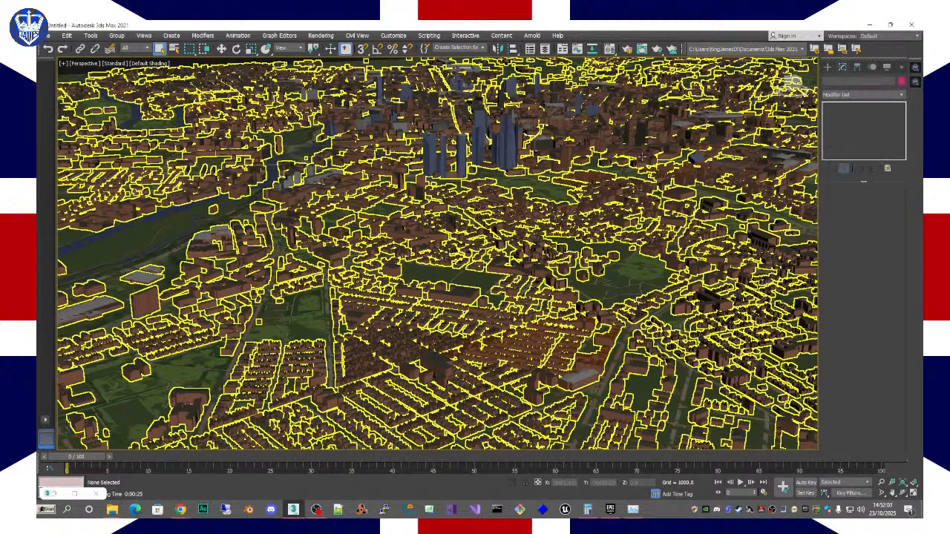
scroll(496, 332, "down", 10)
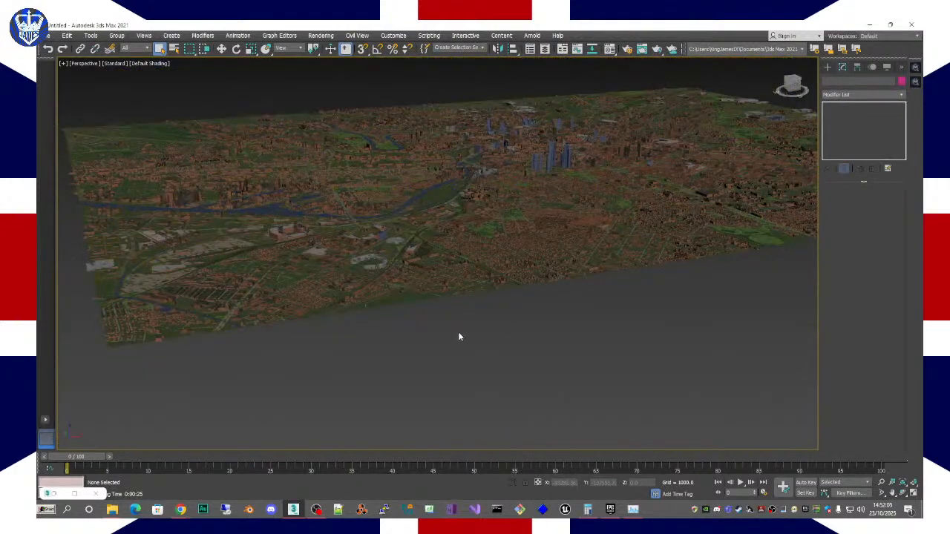
left_click(437, 300)
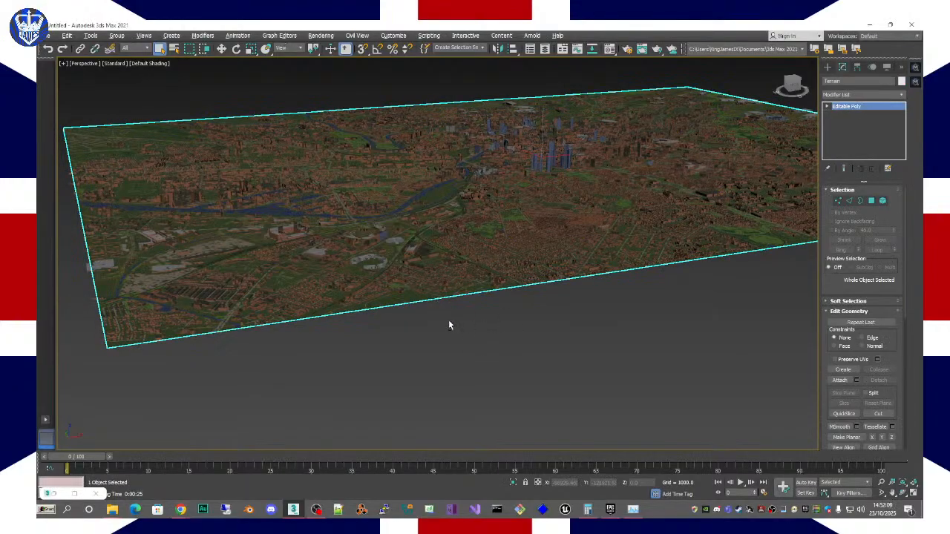
middle_click_drag(450, 324, 421, 357, "alt")
right_click(421, 351)
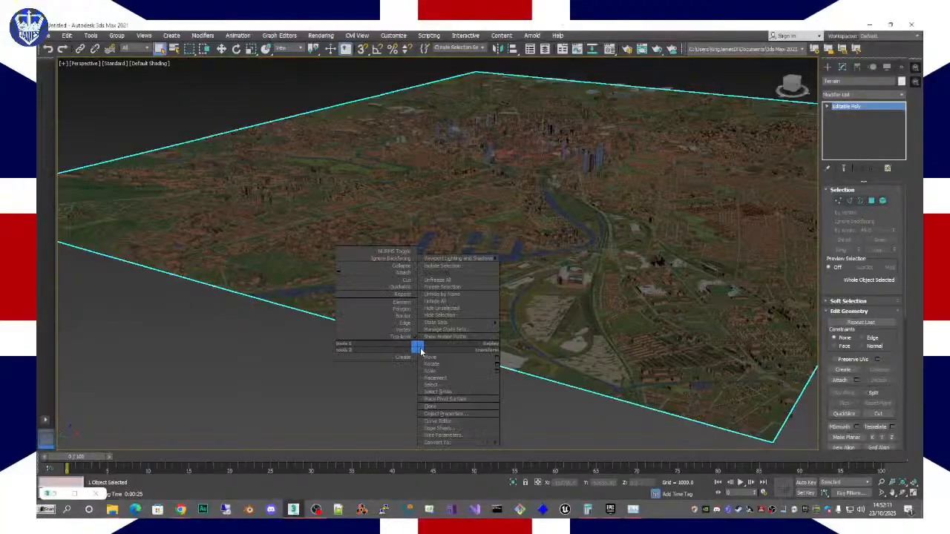
left_click(444, 316)
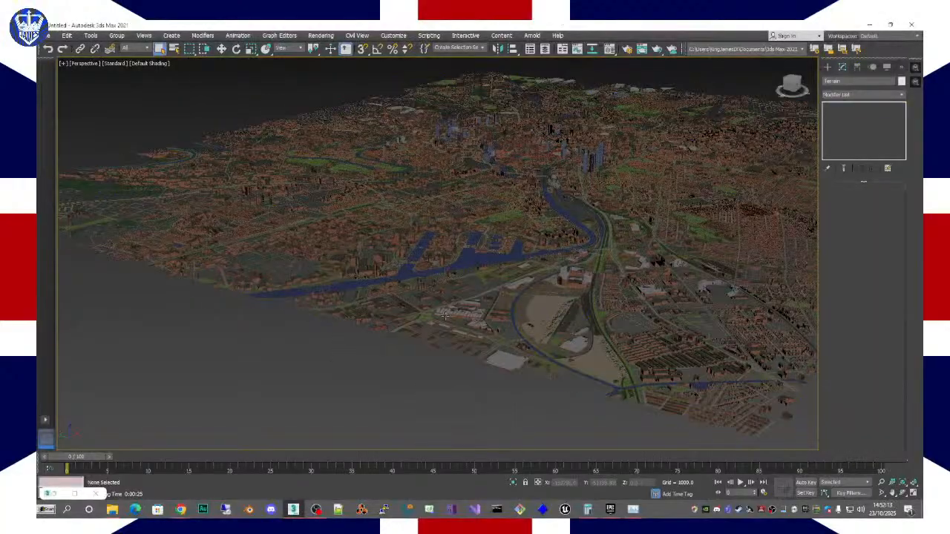
Step: Hide the green vegetation areas and the blue river and dock water object
middle_click_drag(310, 371, 348, 369, "alt")
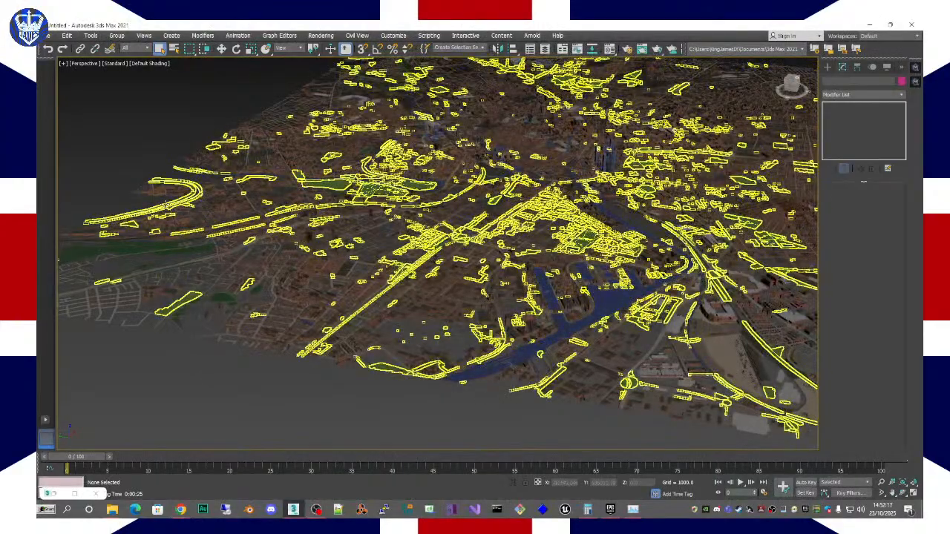
left_click(135, 224)
right_click(162, 202)
left_click(192, 172)
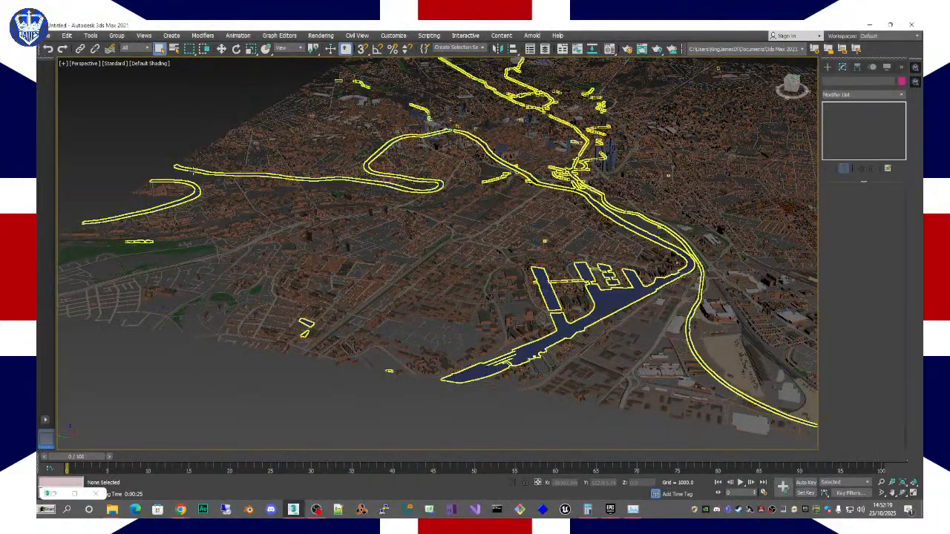
left_click(597, 295)
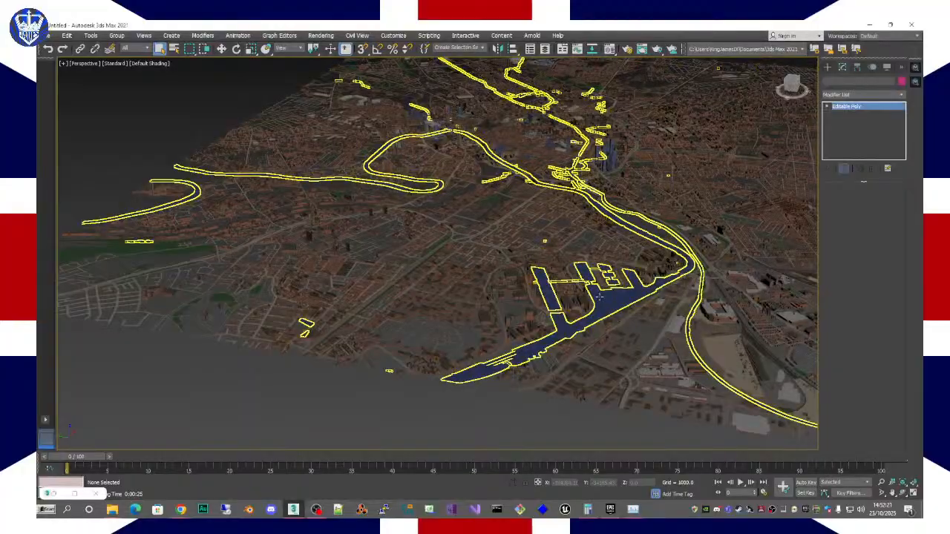
right_click(598, 296)
left_click(626, 264)
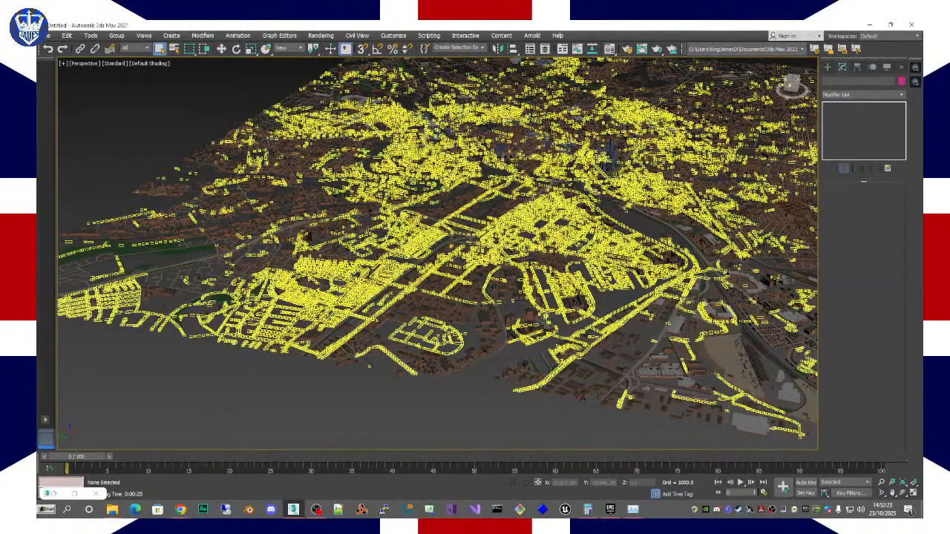
Step: Hide the map_4.osm_roads_tertiary and map_4.osm_paths_footway objects
left_click(519, 392)
right_click(520, 393)
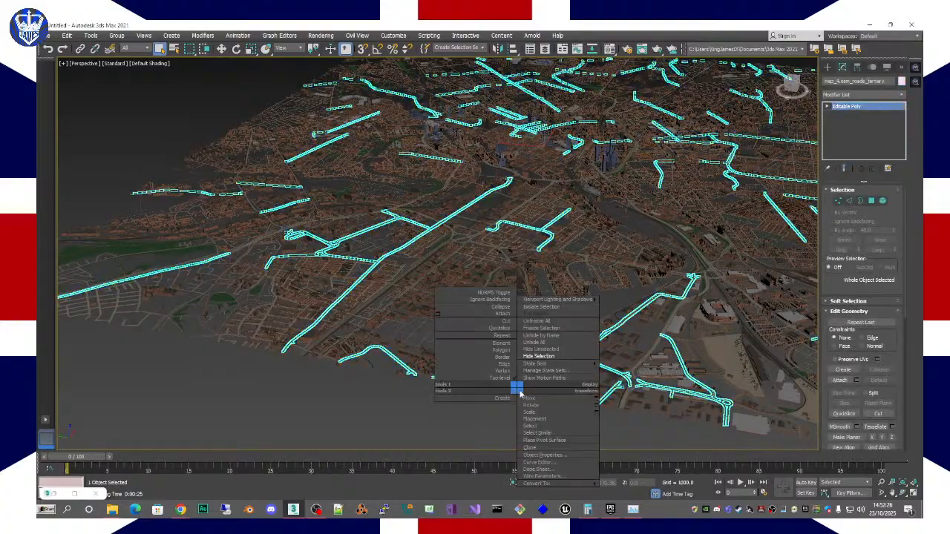
left_click(549, 359)
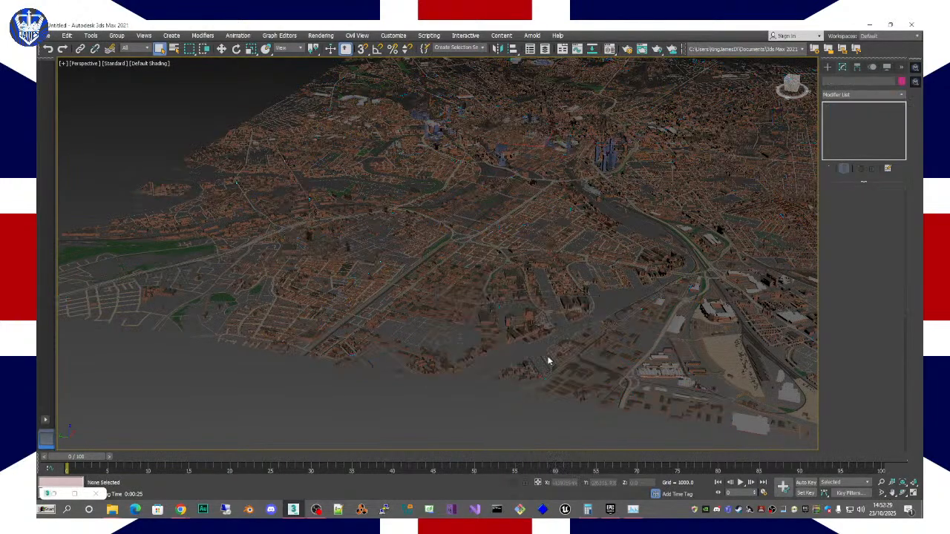
left_click(396, 360)
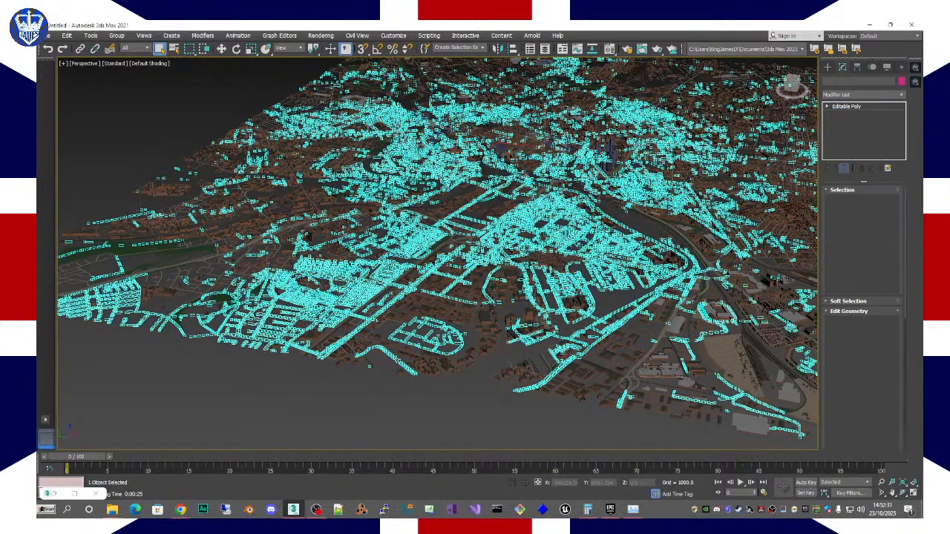
right_click(397, 361)
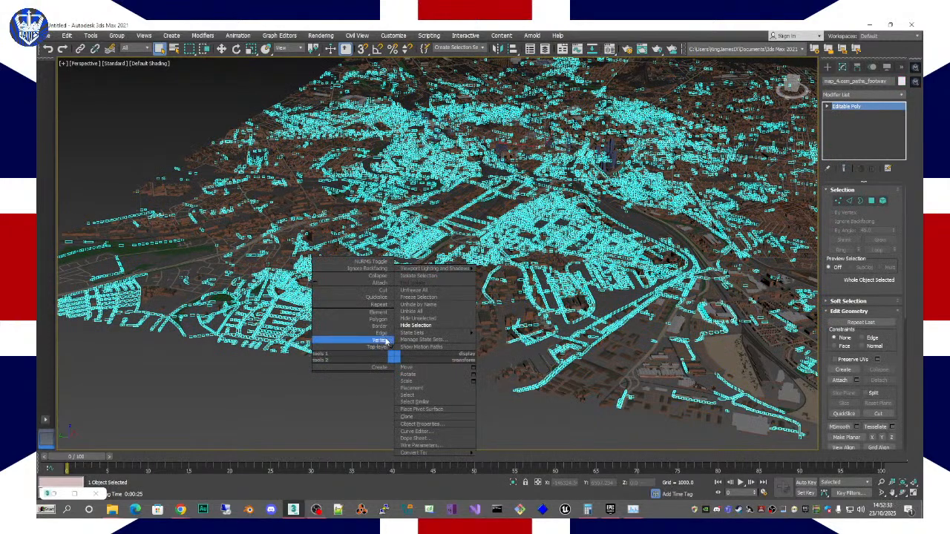
left_click(413, 326)
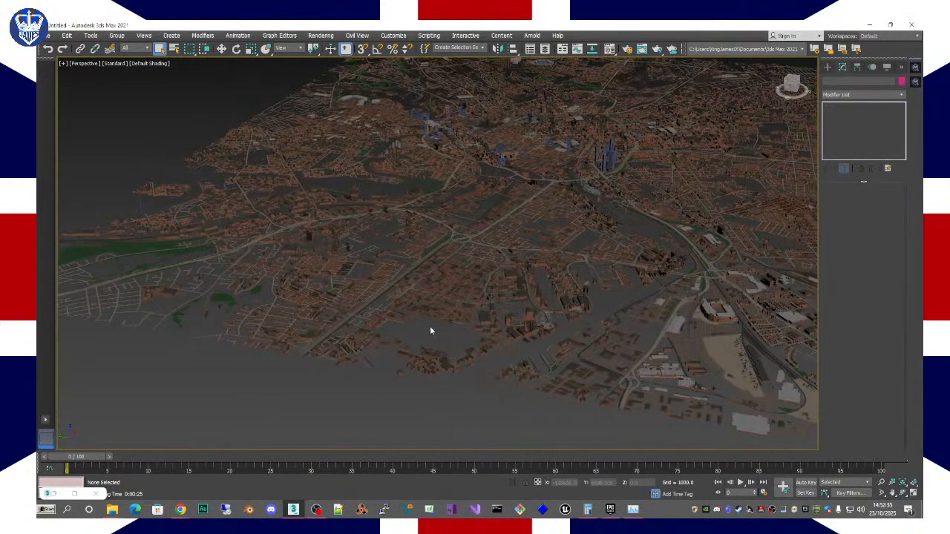
Step: Hide map_4.osm_roads_service and the separate road object with sections along the long straight road and beside the blue towers
left_click(430, 330)
right_click(430, 331)
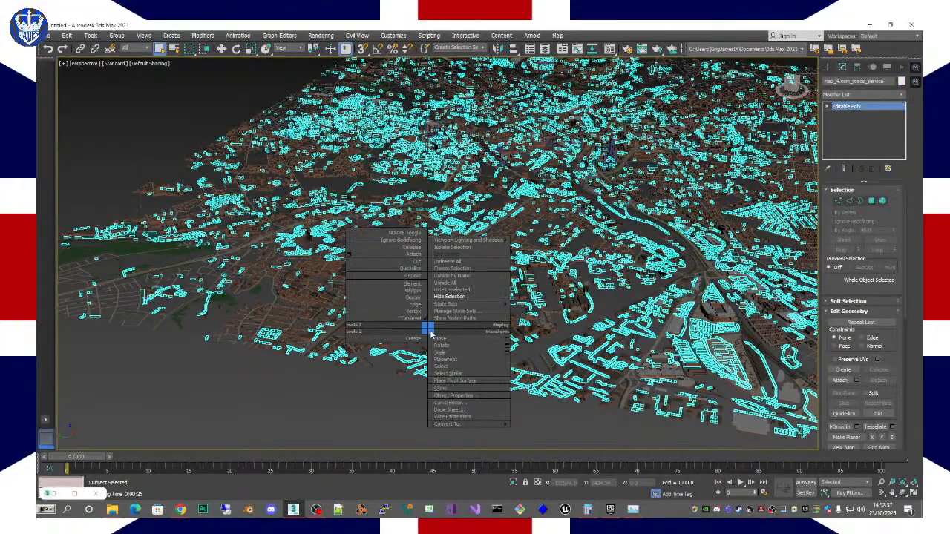
left_click(442, 297)
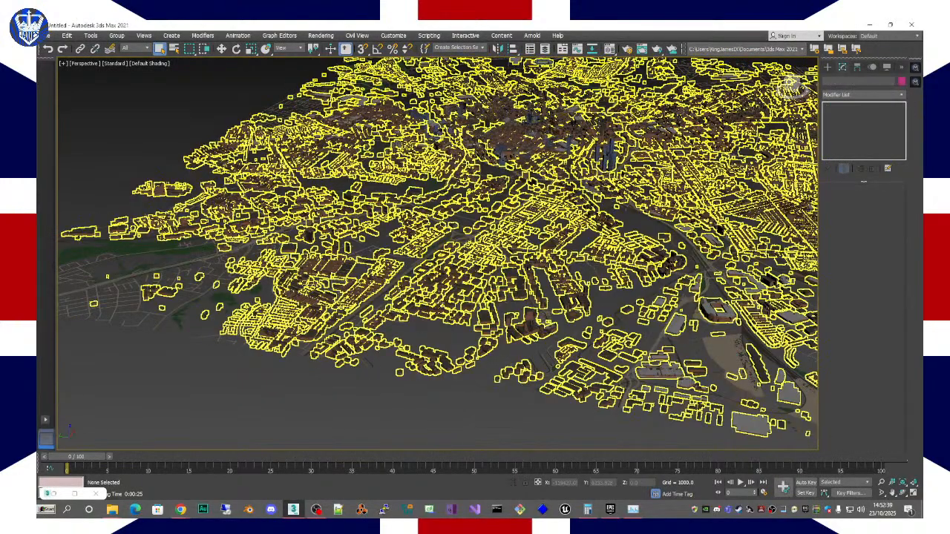
scroll(480, 354, "down", 5)
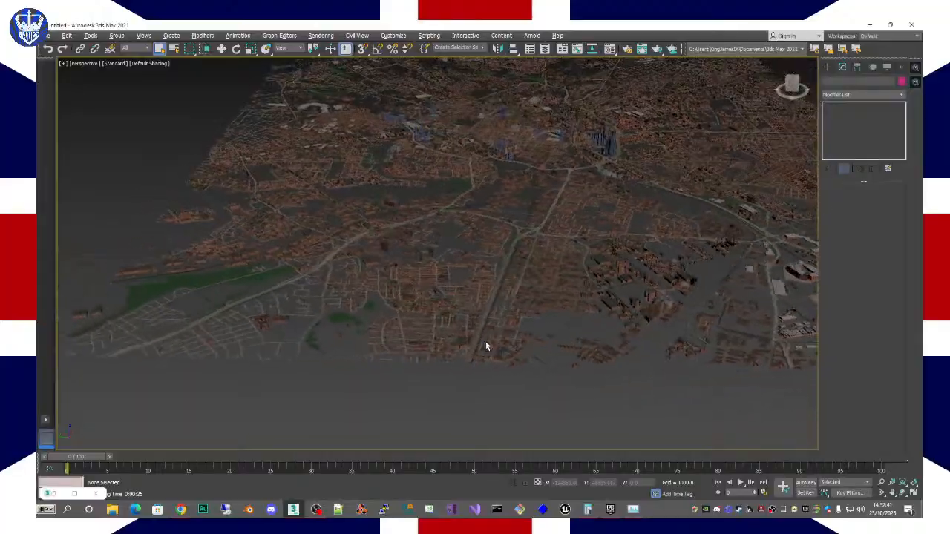
left_click(476, 339)
right_click(476, 338)
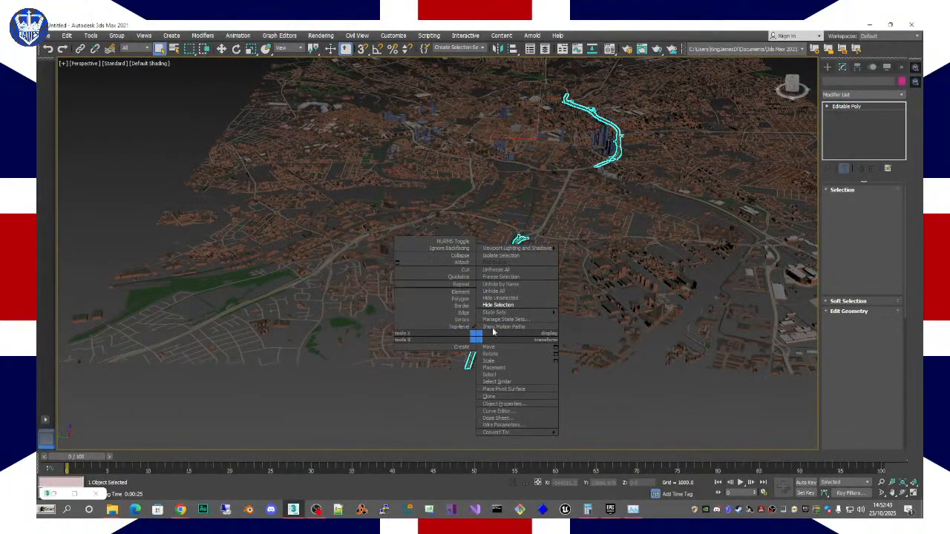
left_click(505, 305)
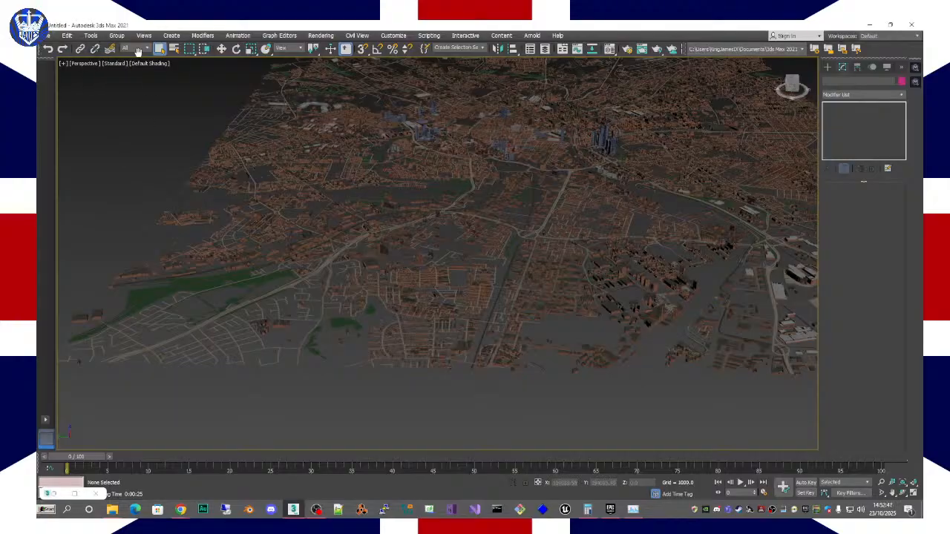
Step: Open the scene object list and hide map_4.osm_areas_footway, areas_pedestrian, areas_railways and areas_service
left_click(174, 49)
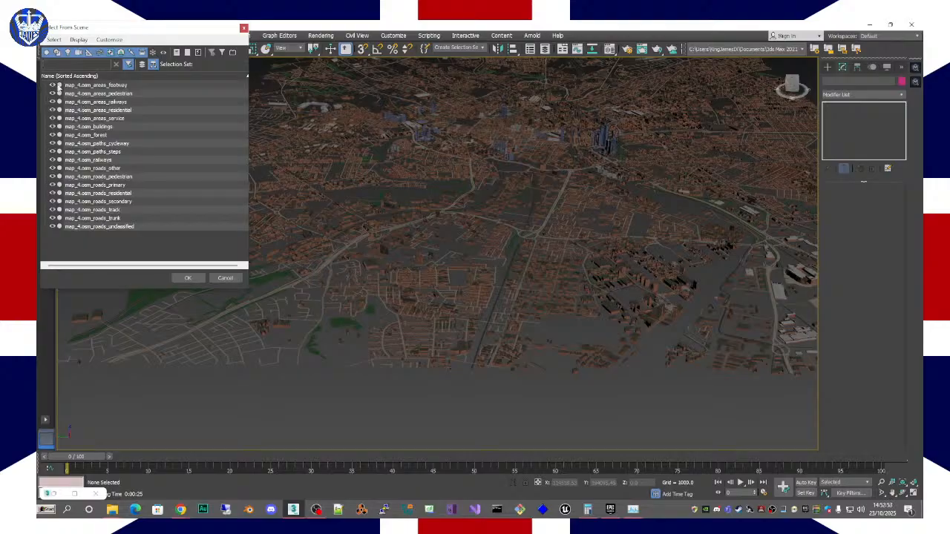
left_click(52, 85)
left_click(53, 93)
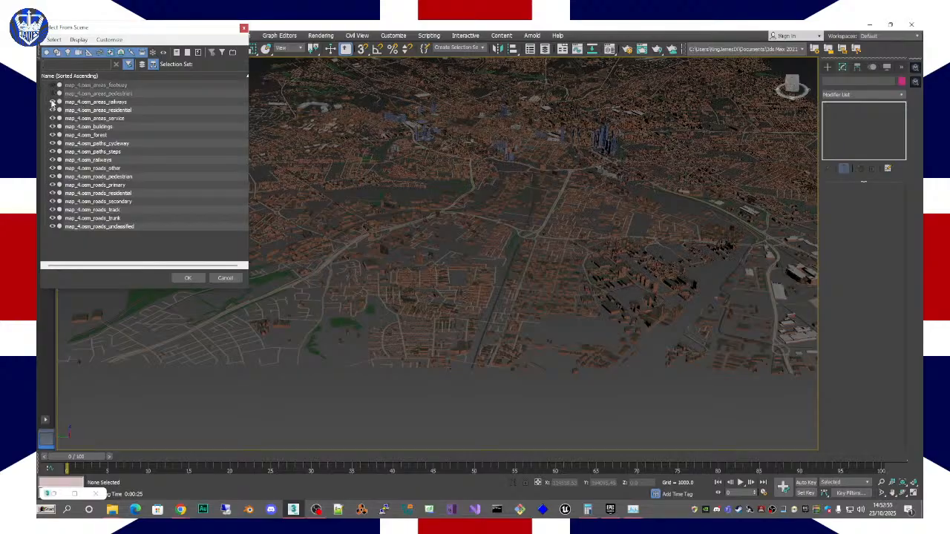
left_click(52, 102)
left_click(52, 102)
left_click(52, 102)
left_click(52, 103)
left_click(52, 103)
left_click(52, 110)
left_click(52, 111)
left_click(52, 119)
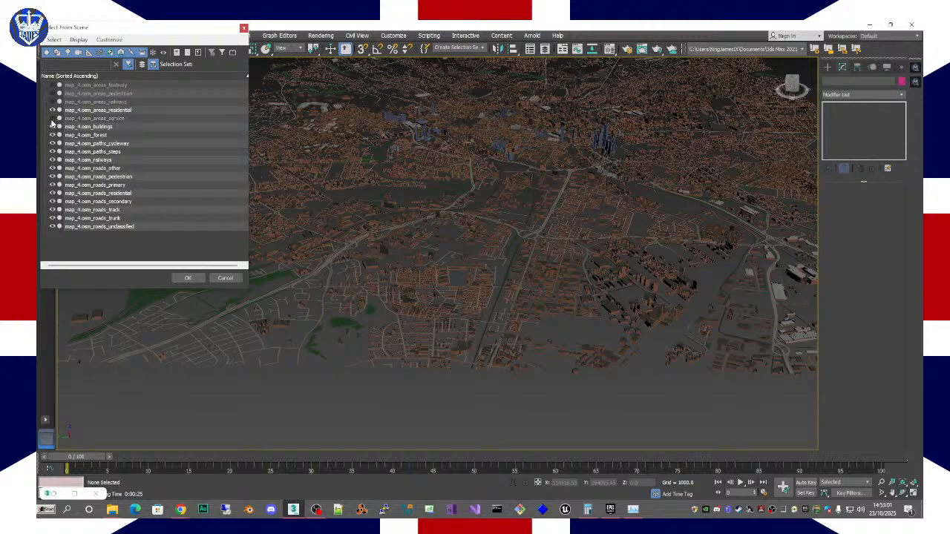
Step: Switch the visibility of map_4.osm_buildings off and back on to check what the object contains
left_click(52, 127)
left_click(52, 127)
left_click(52, 127)
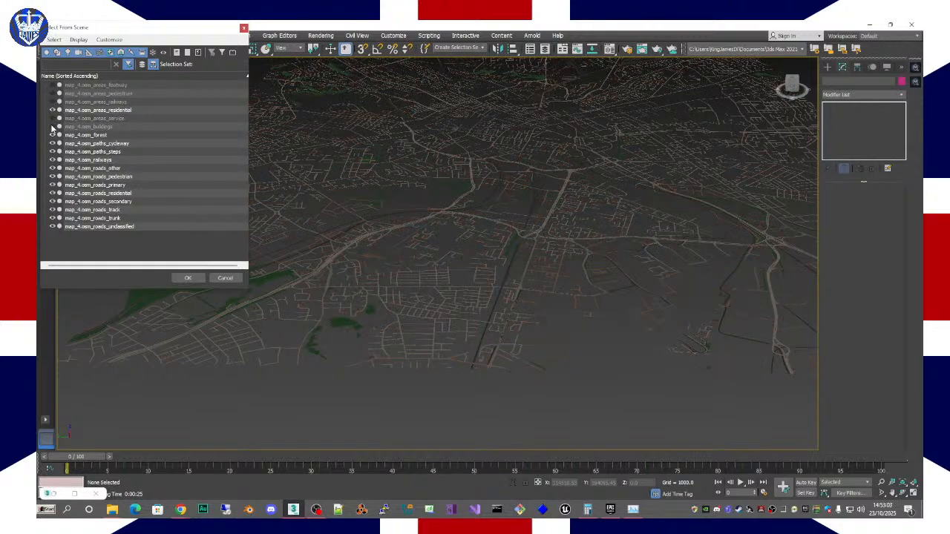
left_click(52, 127)
left_click(52, 127)
left_click(53, 127)
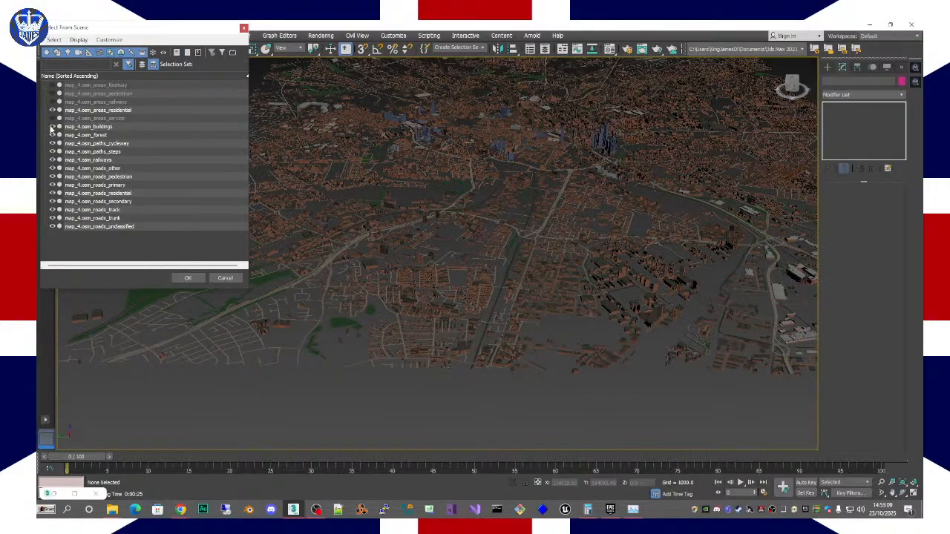
key("super")
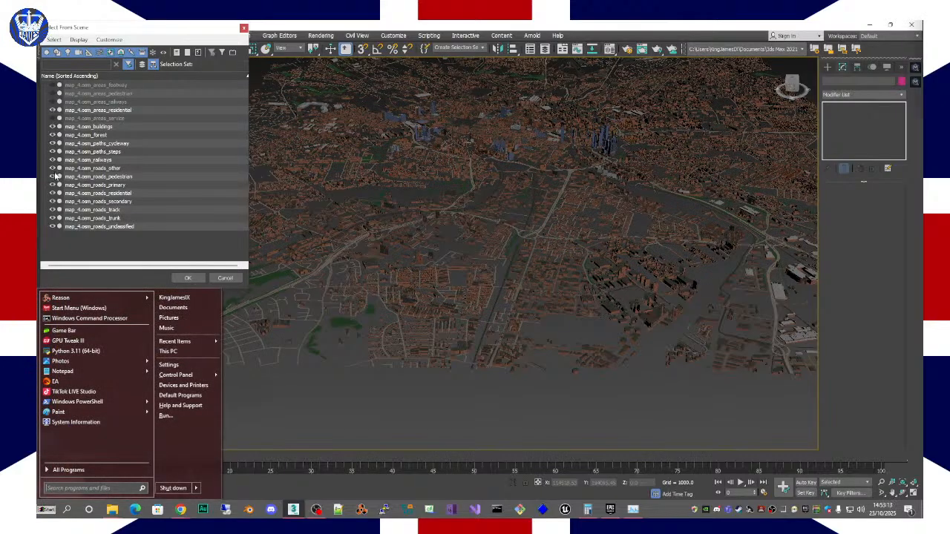
key("super")
Step: Hide the map_4.osm_forest, paths_cycleway, paths_steps and railways objects
left_click(53, 143)
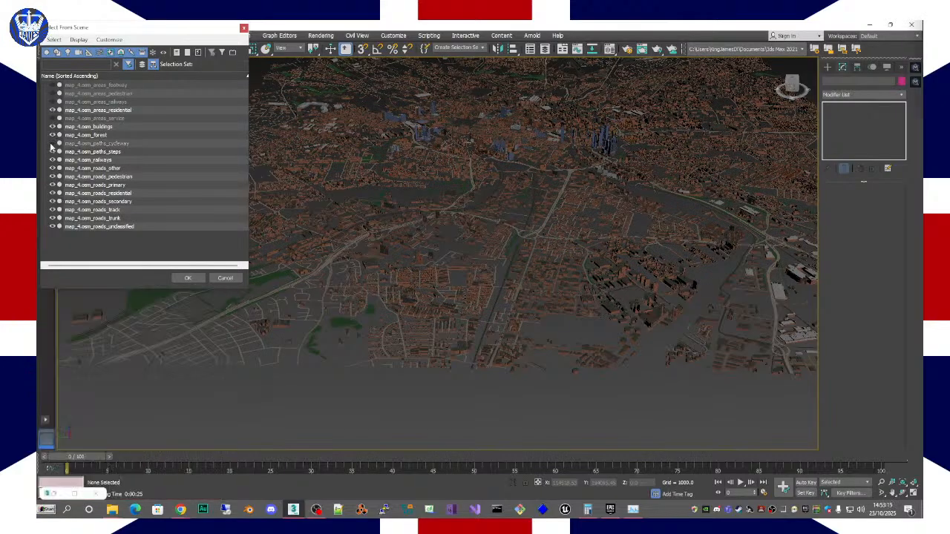
left_click(53, 144)
left_click(53, 135)
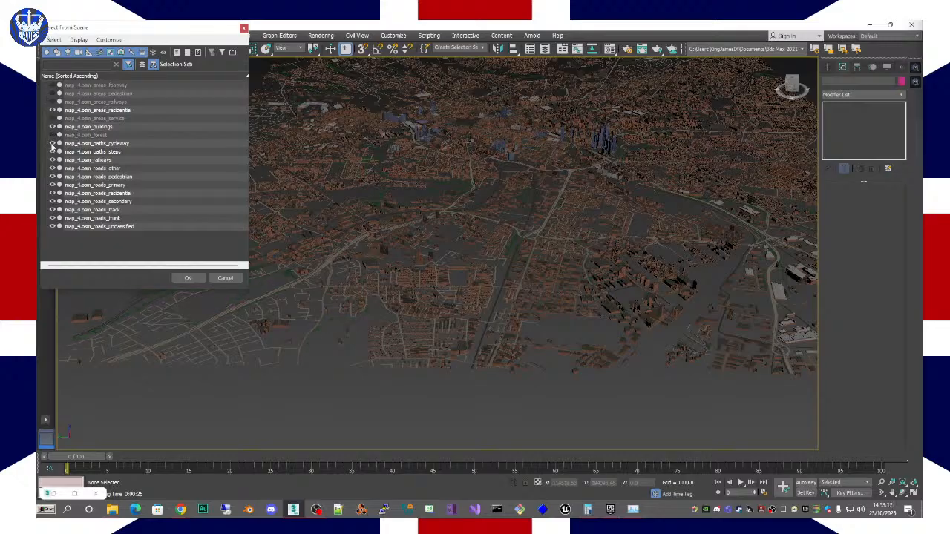
left_click(53, 143)
left_click(53, 151)
left_click(53, 161)
left_click(52, 160)
left_click(53, 160)
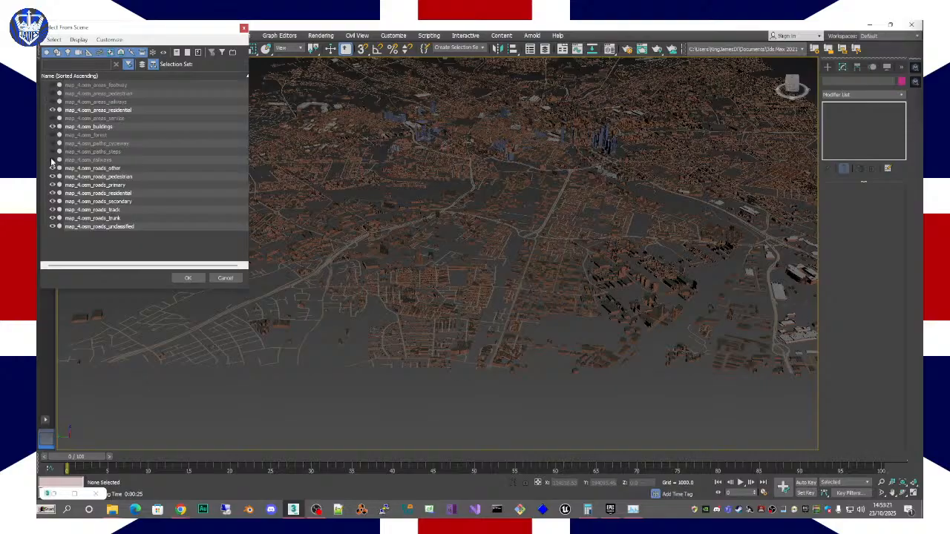
Step: Hide the map_4.osm_roads_other, roads_pedestrian, roads_primary and roads_residential objects
left_click(53, 169)
left_click(53, 177)
left_click(53, 185)
left_click(52, 185)
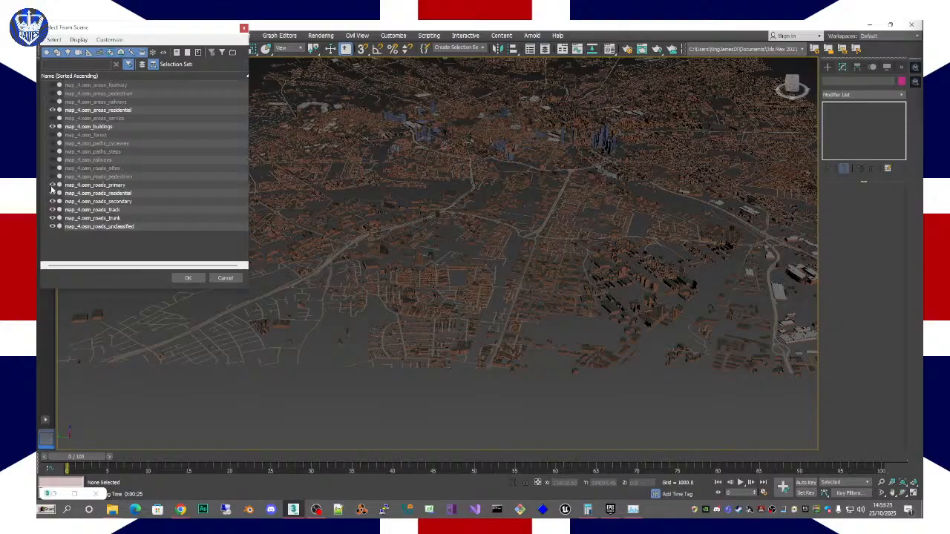
left_click(53, 185)
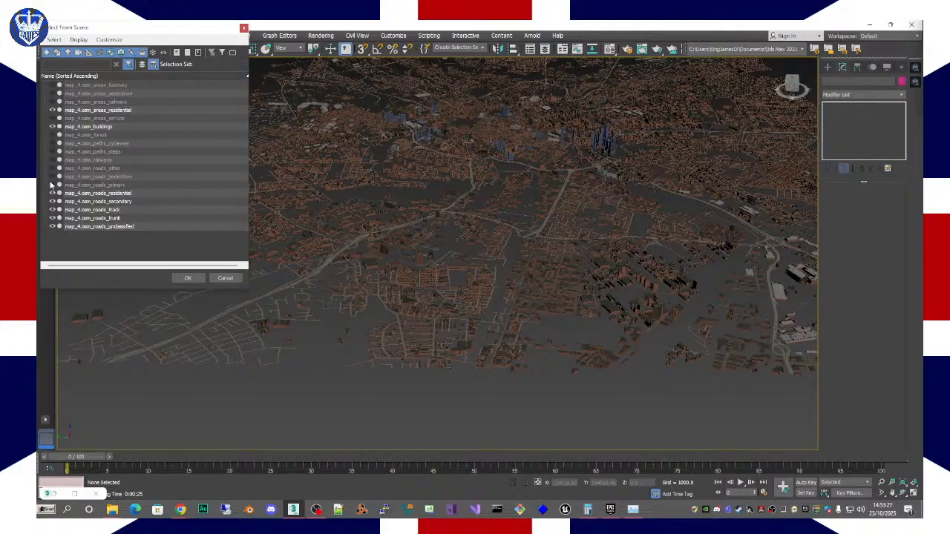
left_click(52, 194)
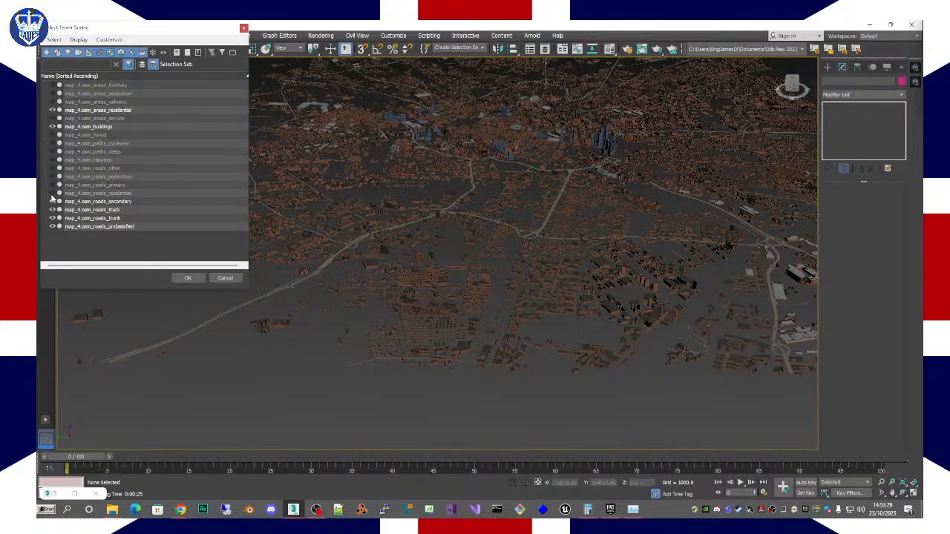
Step: Hide the map_4.osm_roads_secondary, roads_track, roads_trunk and roads_unclassified objects
left_click(52, 202)
left_click(52, 210)
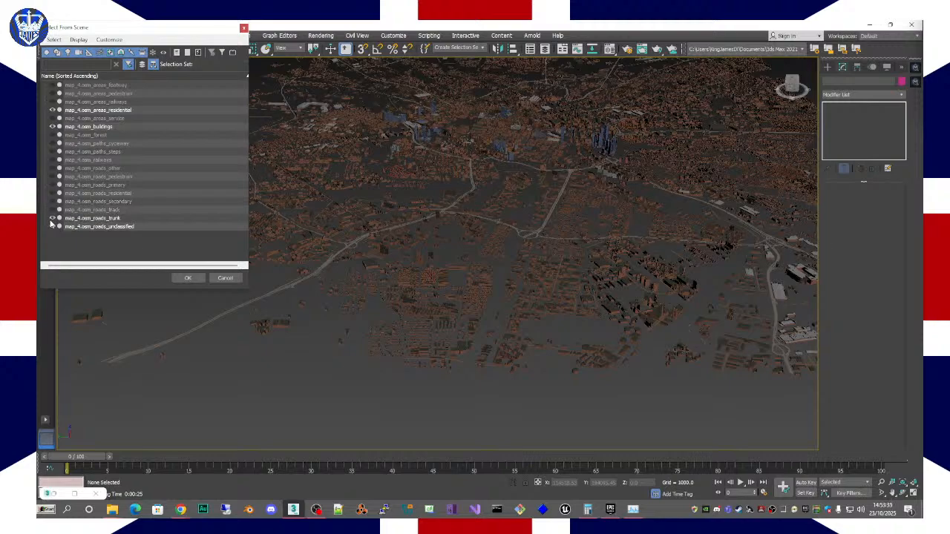
left_click(52, 218)
left_click(52, 227)
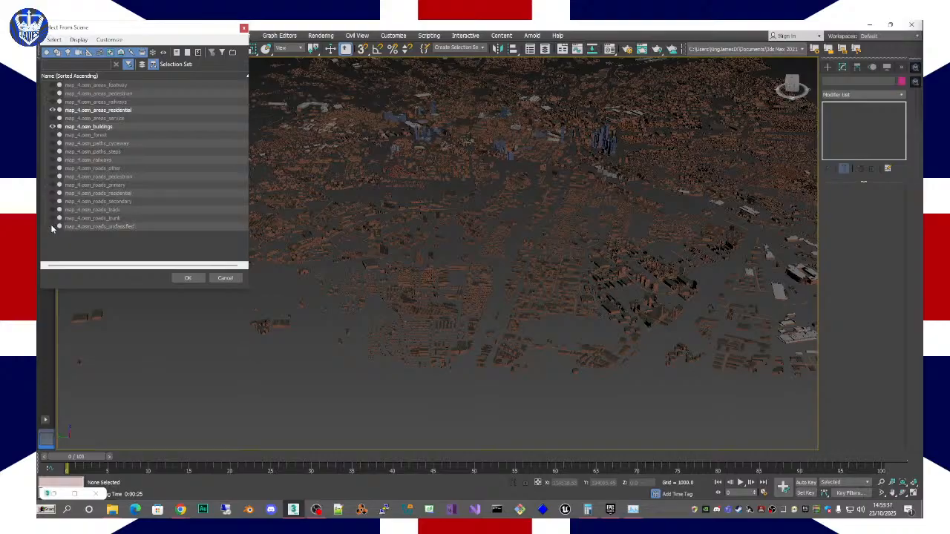
left_click(52, 226)
Step: Select map_4.osm_areas_residential from the scene object list and clear the selection again
left_click(125, 110)
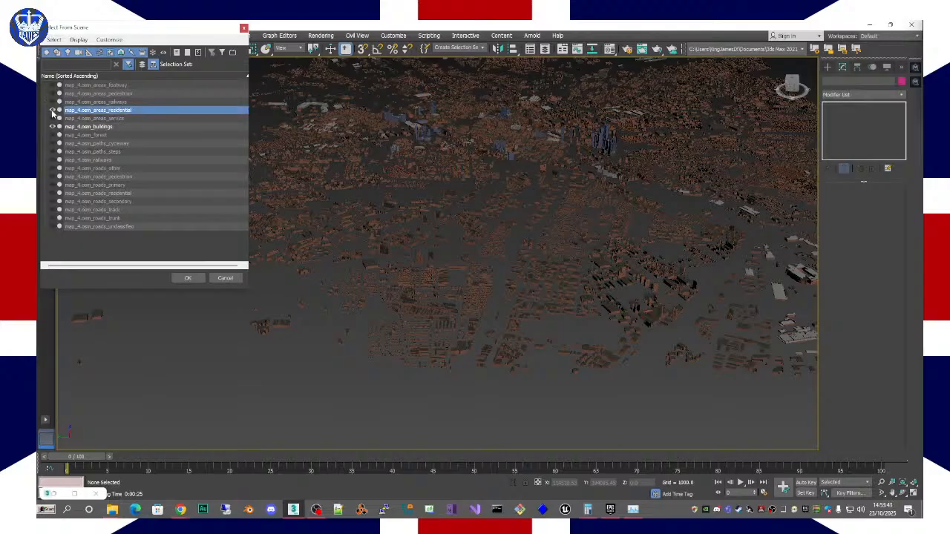
left_click(190, 278)
middle_click_drag(639, 190, 562, 213)
key("ctrl+d")
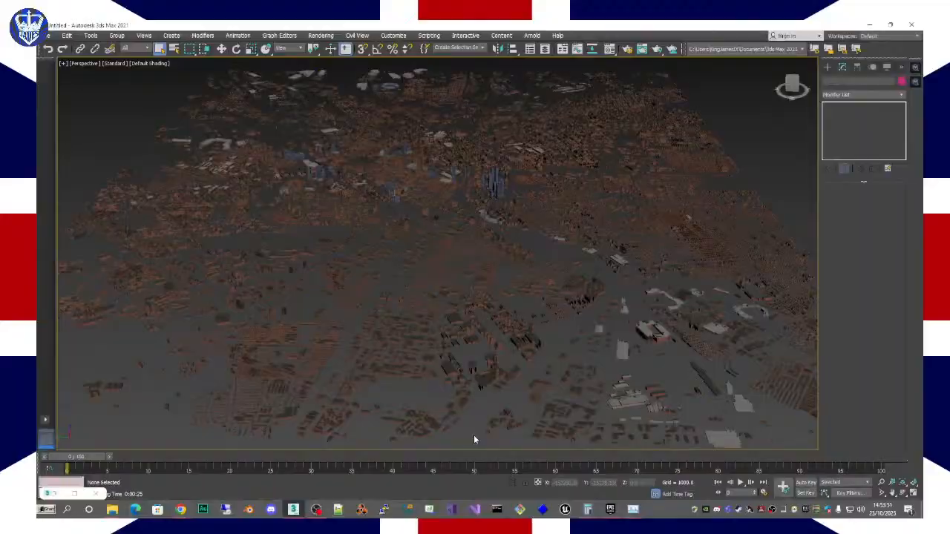
Step: Select the map_4.osm_buildings object and bring the large stadium building with the open centre into close view
middle_click_drag(474, 439, 600, 356, "alt")
left_click(588, 338)
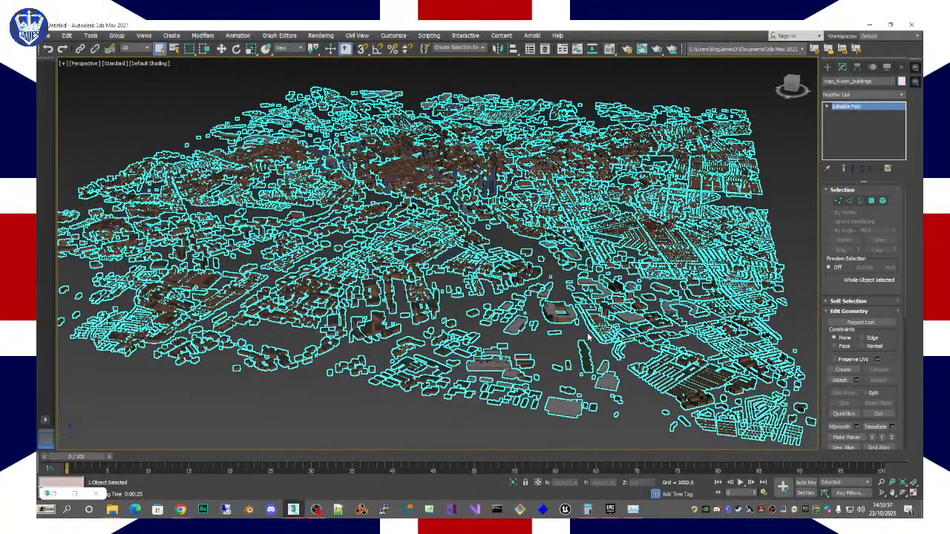
scroll(585, 338, "down", 5)
scroll(499, 332, "up", 5)
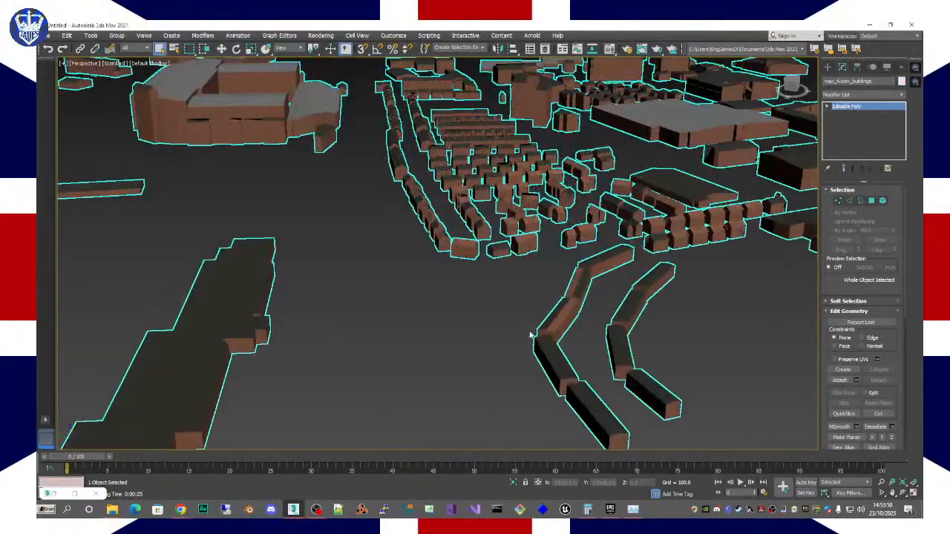
middle_click_drag(532, 335, 490, 308)
scroll(467, 305, "down", 5)
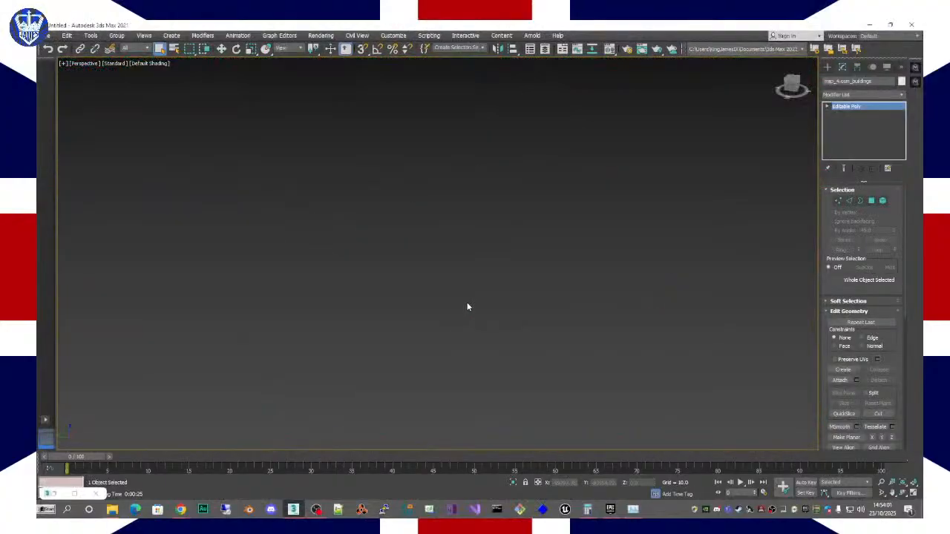
scroll(467, 305, "down", 5)
scroll(467, 305, "up", 7)
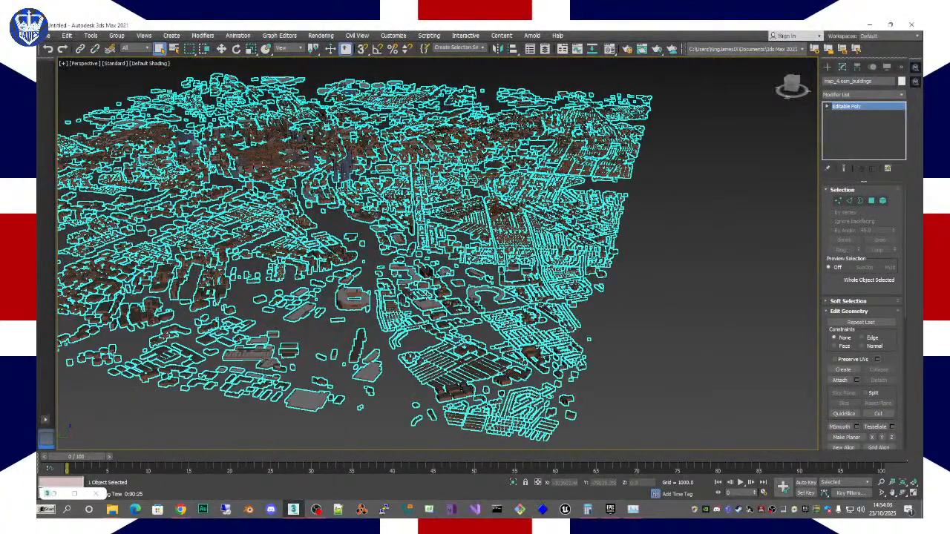
scroll(357, 297, "up", 8)
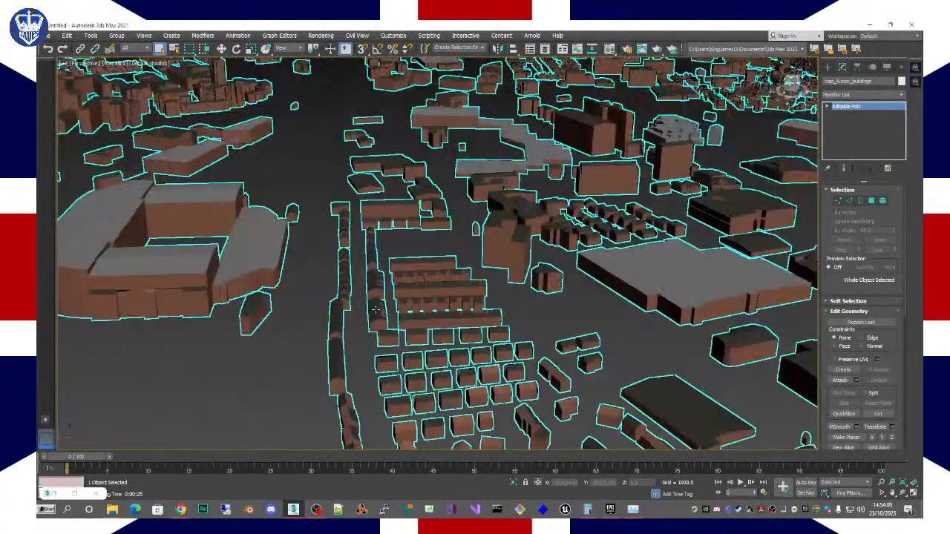
middle_click_drag(134, 319, 406, 294)
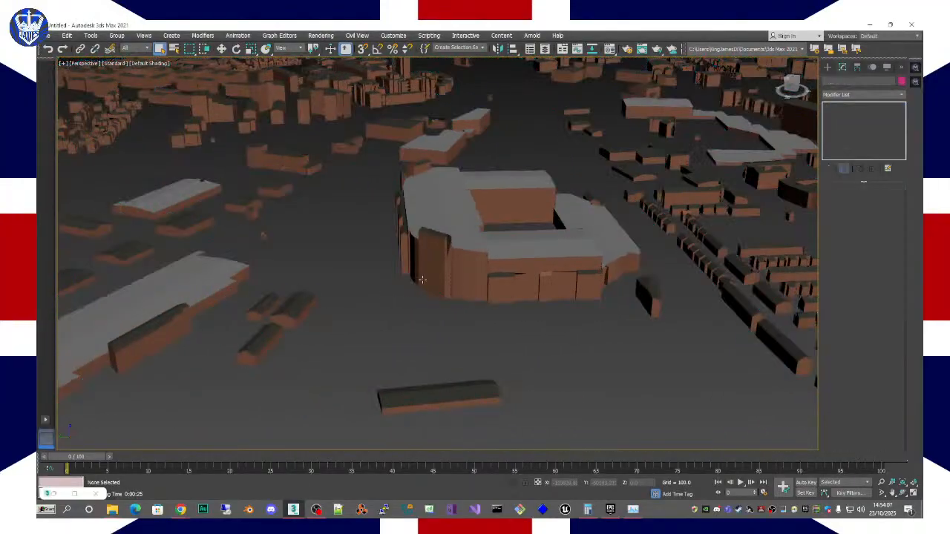
Step: Switch the buildings mesh to Element level and select the low wall element along the stadium's front
left_click(883, 201)
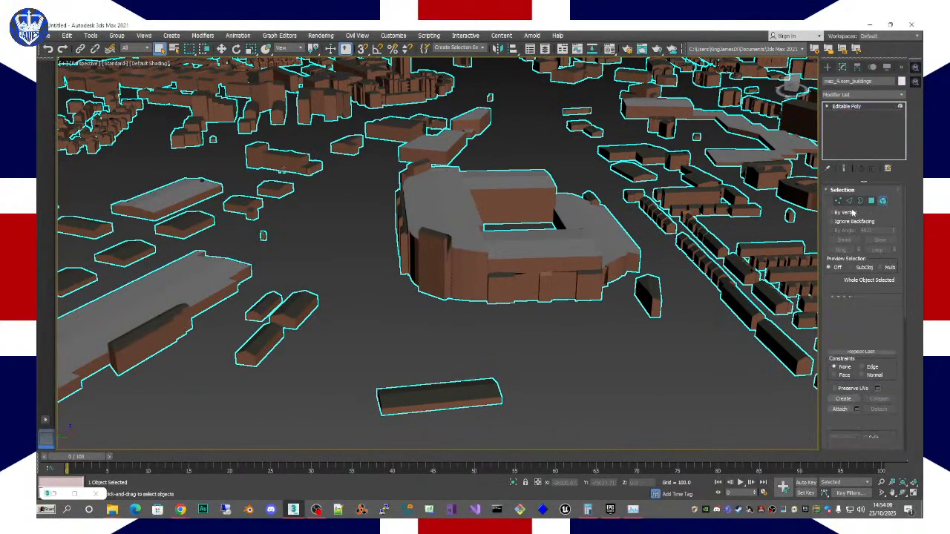
left_click(547, 256)
left_click(536, 282)
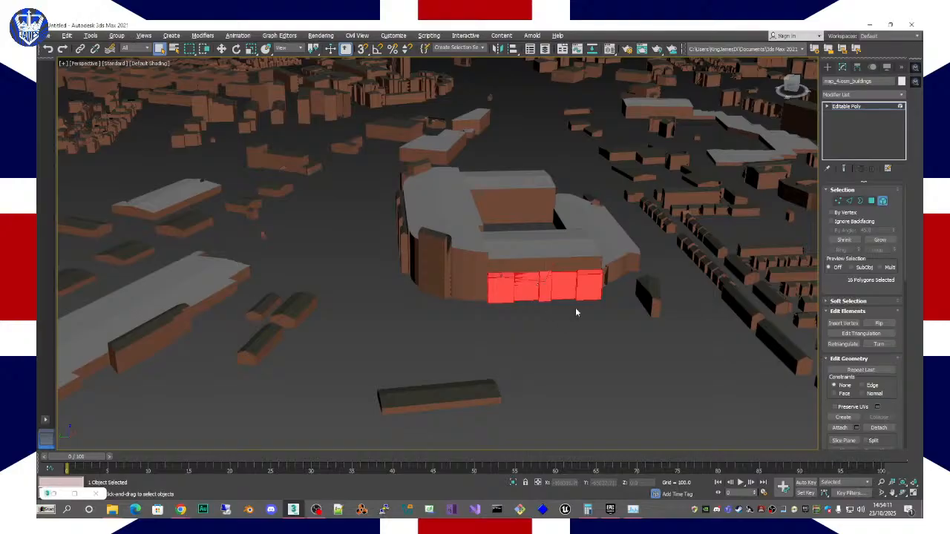
Step: Examine the stadium and its surrounding buildings from several sides and distances
middle_click_drag(575, 312, 666, 304, "alt")
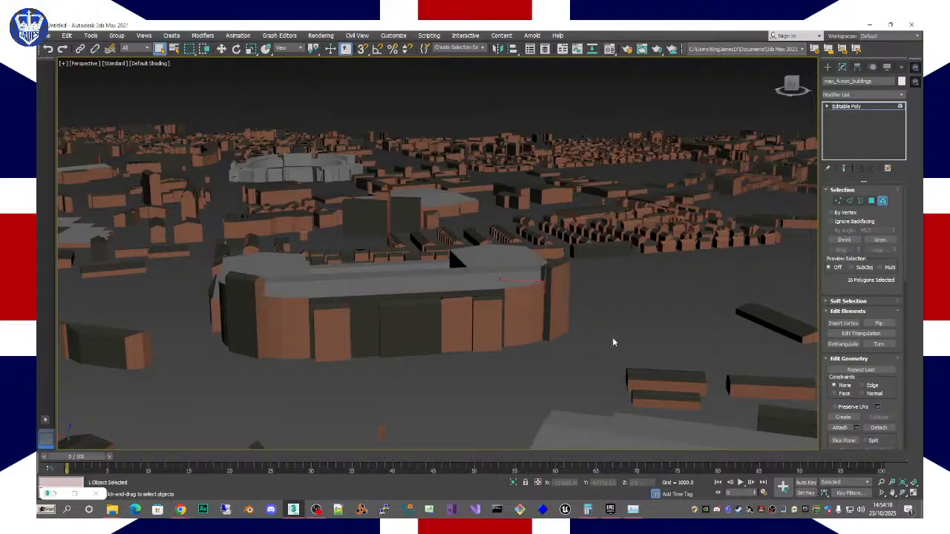
middle_click_drag(614, 342, 513, 324, "alt")
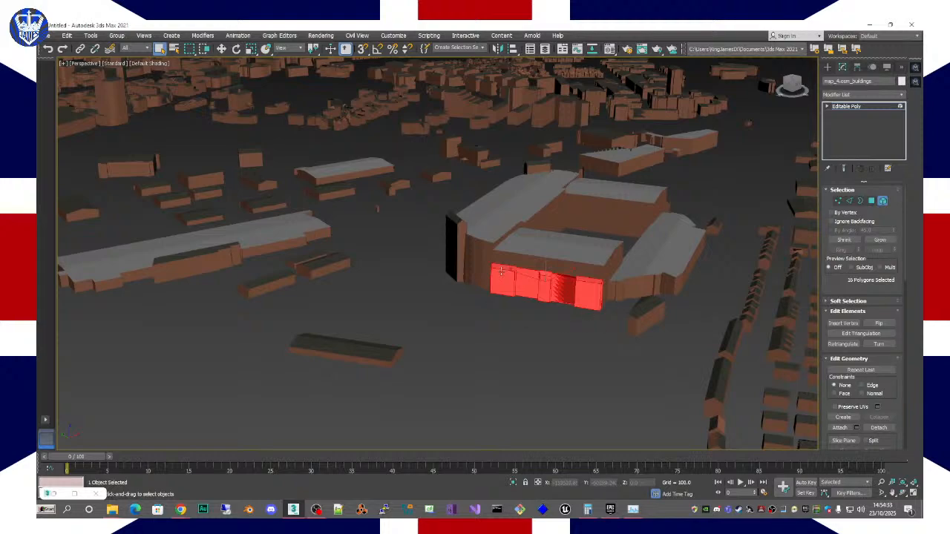
scroll(458, 257, "down", 10)
scroll(458, 257, "up", 5)
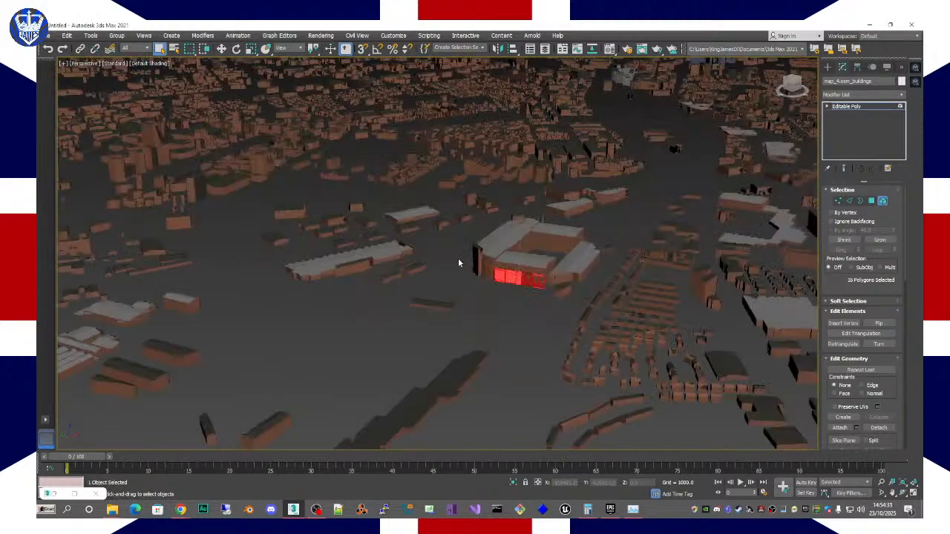
middle_click_drag(393, 312, 238, 314, "alt")
middle_click_drag(642, 242, 447, 264)
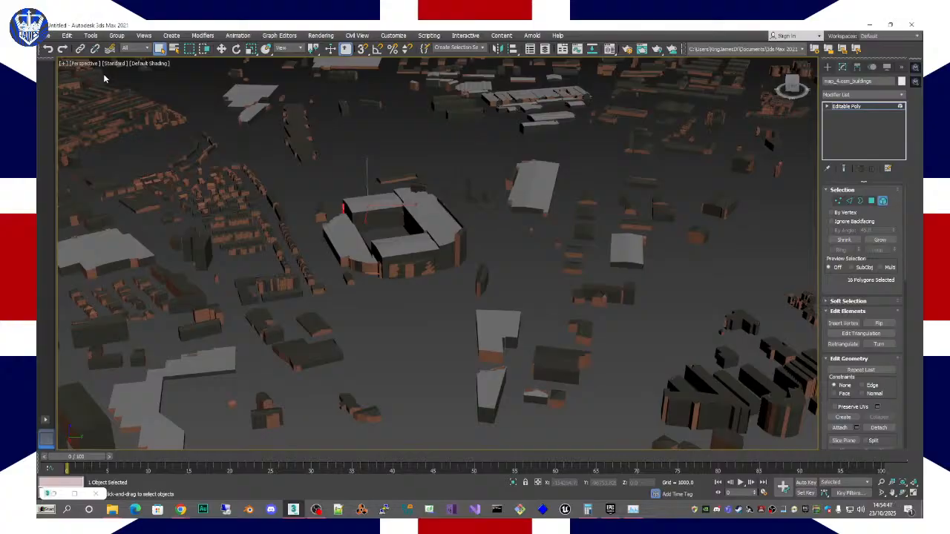
Step: Include hidden objects in the scene object list and unhide map_4.osm_areas_pedestrian and areas_railways
left_click(174, 48)
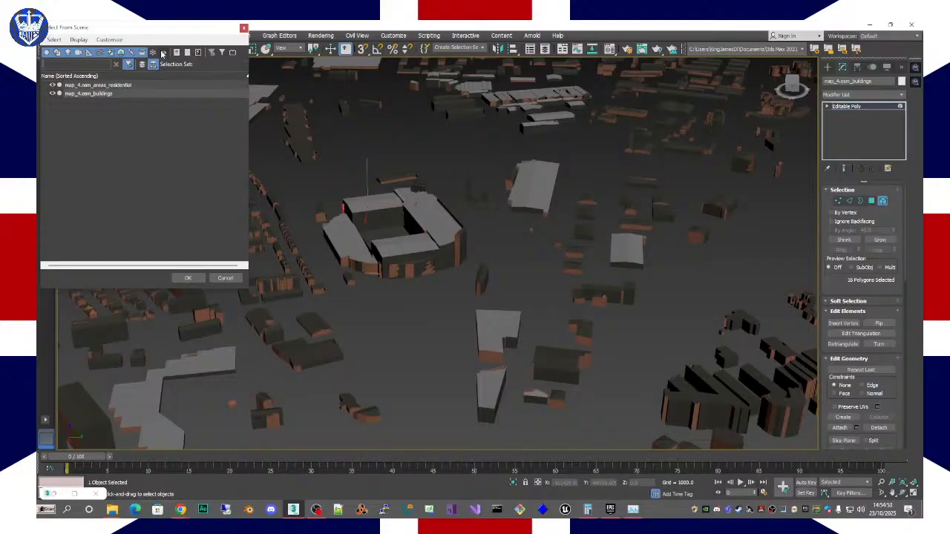
left_click(162, 54)
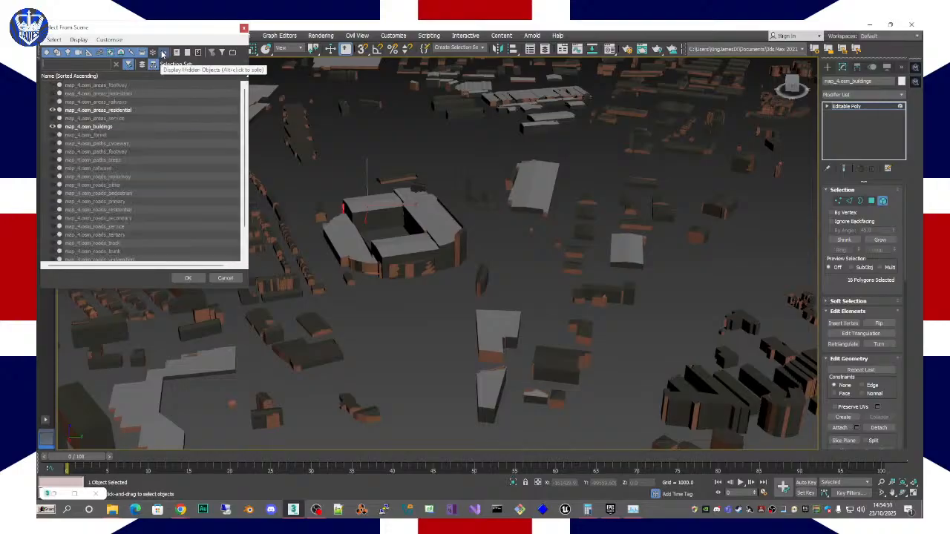
scroll(87, 212, "down", 2)
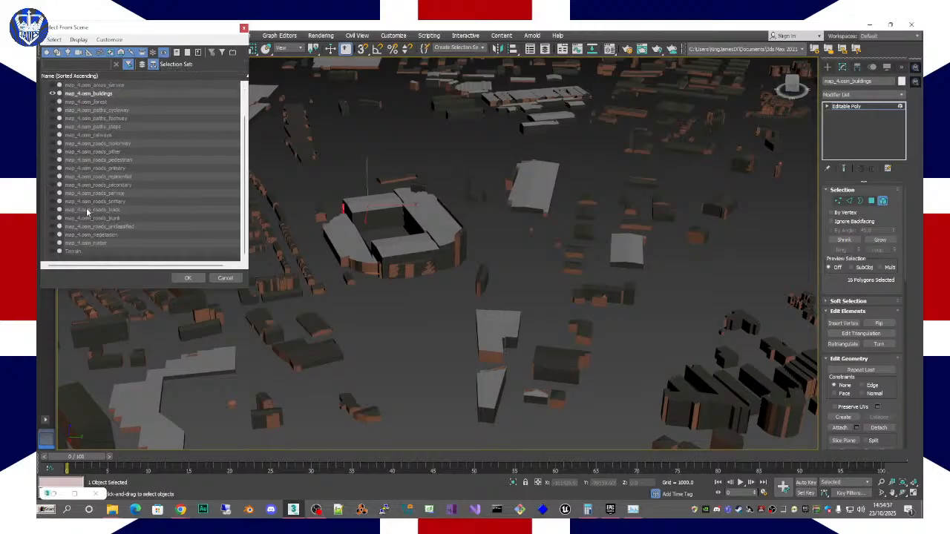
scroll(82, 216, "up", 2)
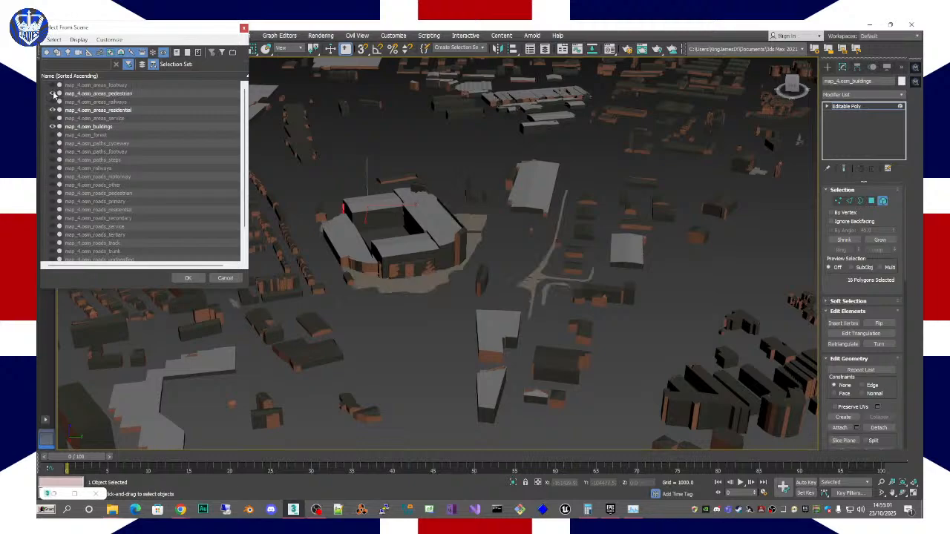
left_click(53, 93)
left_click(53, 102)
left_click(53, 102)
left_click(53, 102)
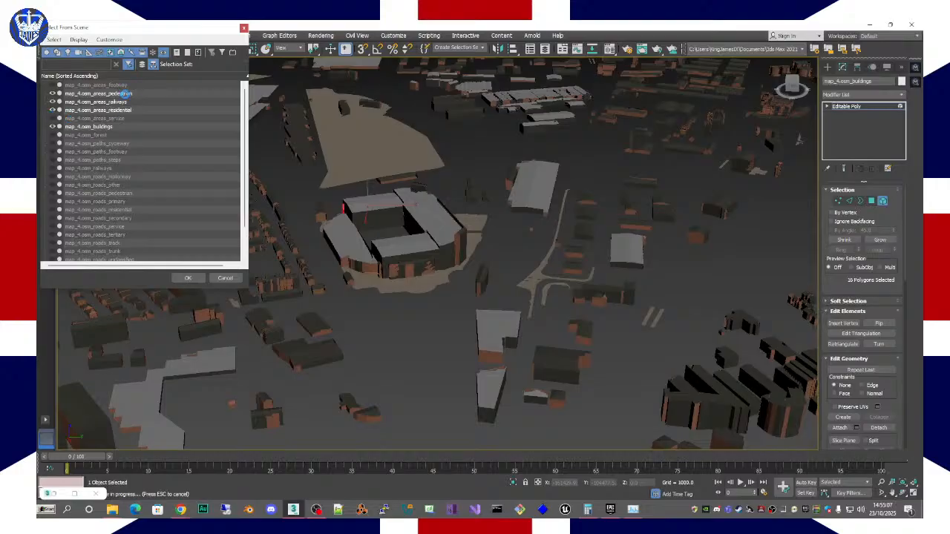
Step: Unhide the map_4.osm_forest, paths_cycleway, paths_footway and paths_steps objects
left_click(52, 119)
left_click(53, 118)
left_click(53, 135)
left_click(53, 135)
left_click(54, 135)
left_click(54, 144)
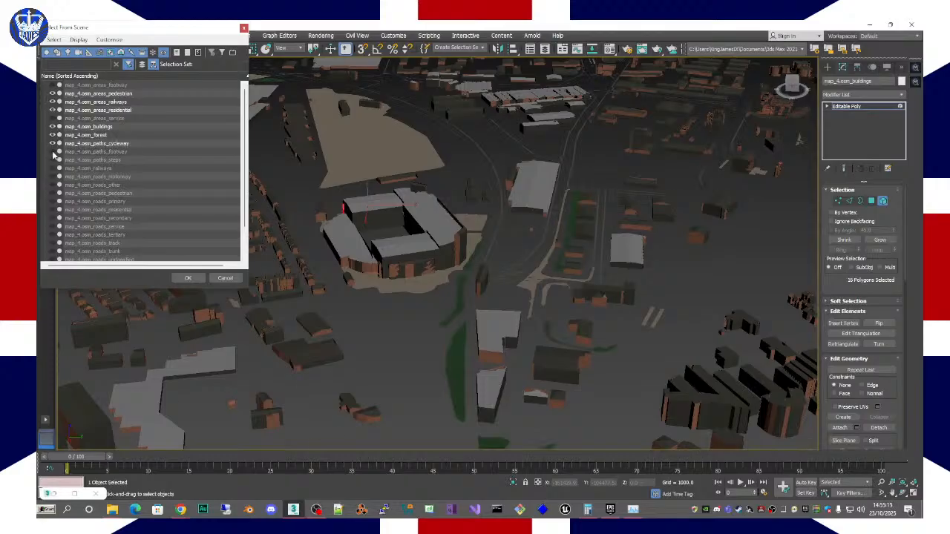
left_click(54, 152)
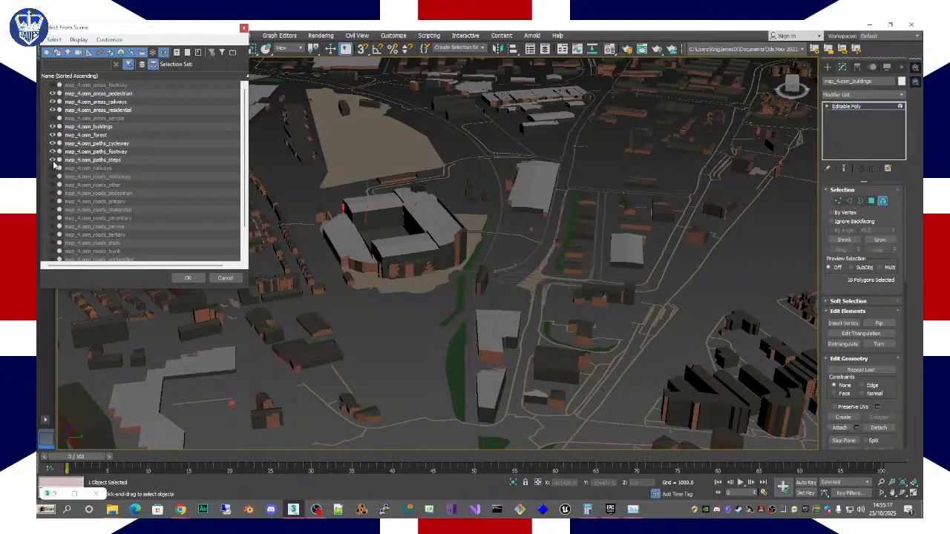
Step: Unhide map_4.osm_railways, and toggle the visibility of roads_motorway and roads_other, leaving both hidden
left_click(53, 169)
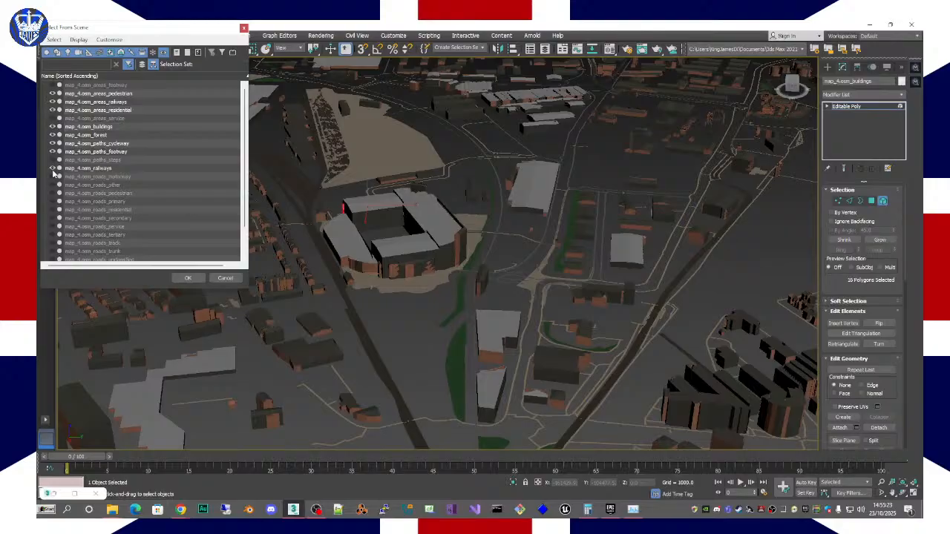
left_click(53, 176)
left_click(53, 176)
left_click(53, 185)
left_click(52, 185)
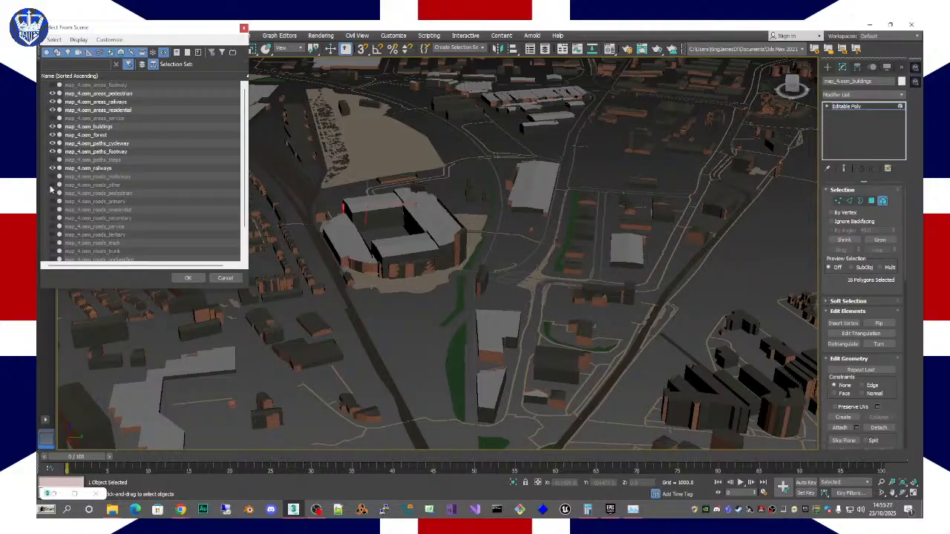
left_click(53, 185)
left_click(54, 185)
Step: Unhide map_4.osm_roads_pedestrian and roads_residential, toggling roads_primary on and back off
left_click(53, 193)
left_click(53, 193)
left_click(53, 193)
left_click(54, 201)
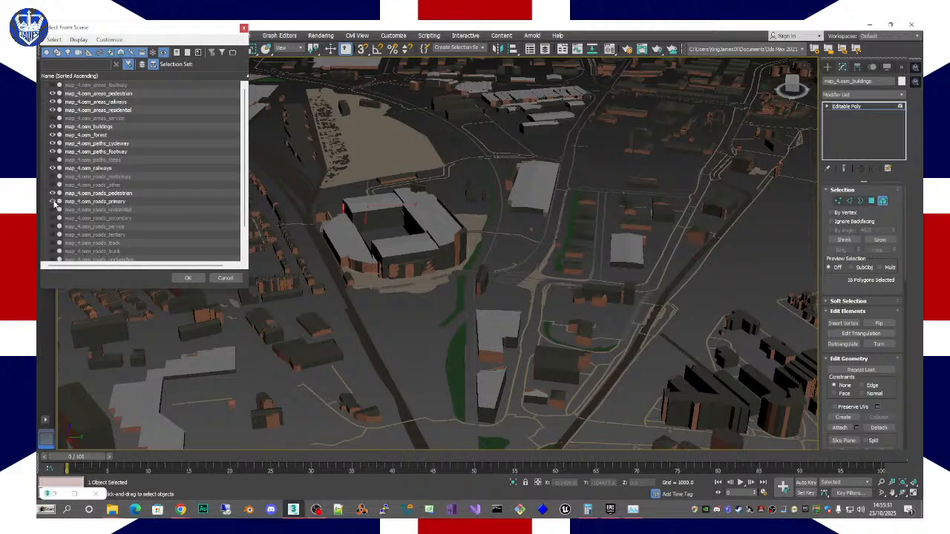
left_click(53, 201)
left_click(54, 210)
left_click(54, 210)
left_click(54, 210)
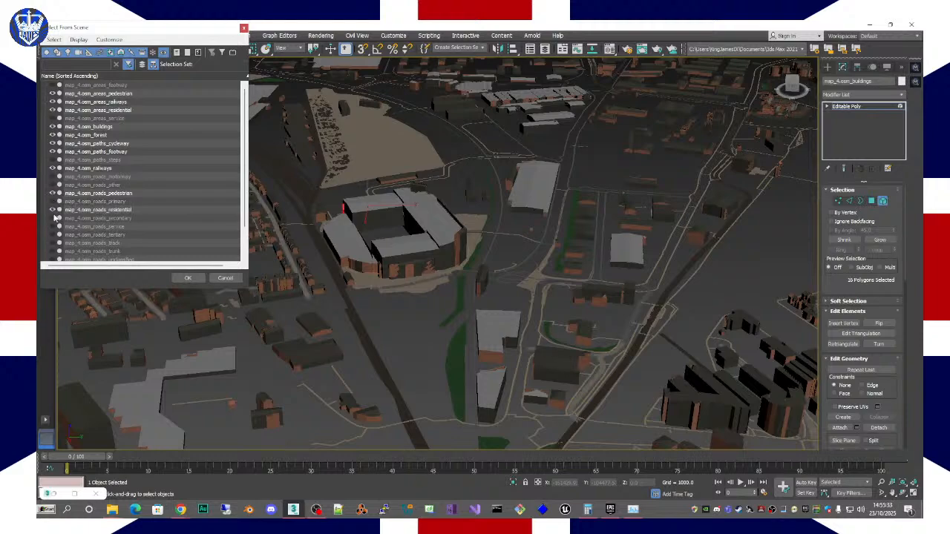
Step: Unhide map_4.osm_roads_service and roads_tertiary, toggling roads_secondary on and back off
left_click(54, 218)
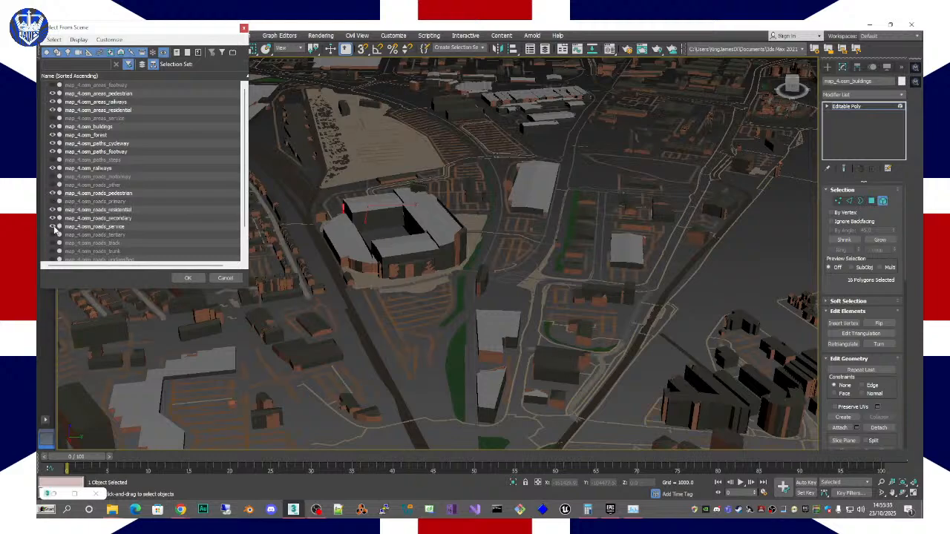
left_click(53, 227)
left_click(54, 228)
left_click(54, 218)
scroll(84, 221, "down", 2)
left_click(53, 202)
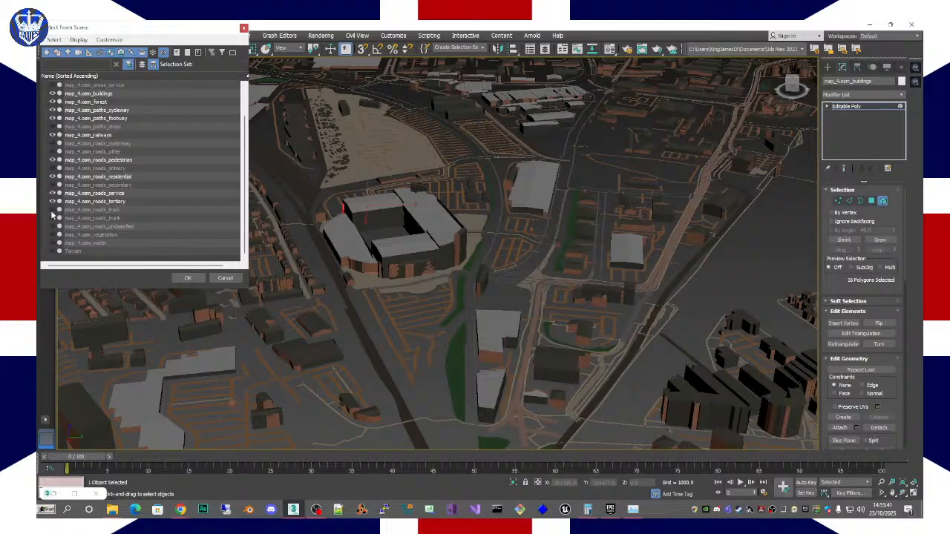
Step: Unhide map_4.osm_roads_track, roads_trunk, roads_unclassified, vegetation and water, and close the scene object list
left_click(53, 211)
left_click(53, 218)
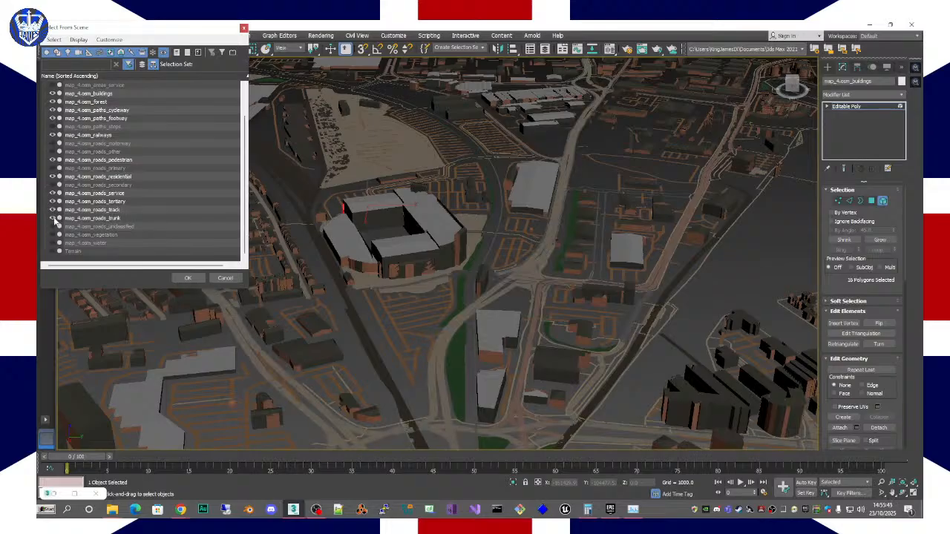
left_click(53, 226)
left_click(53, 234)
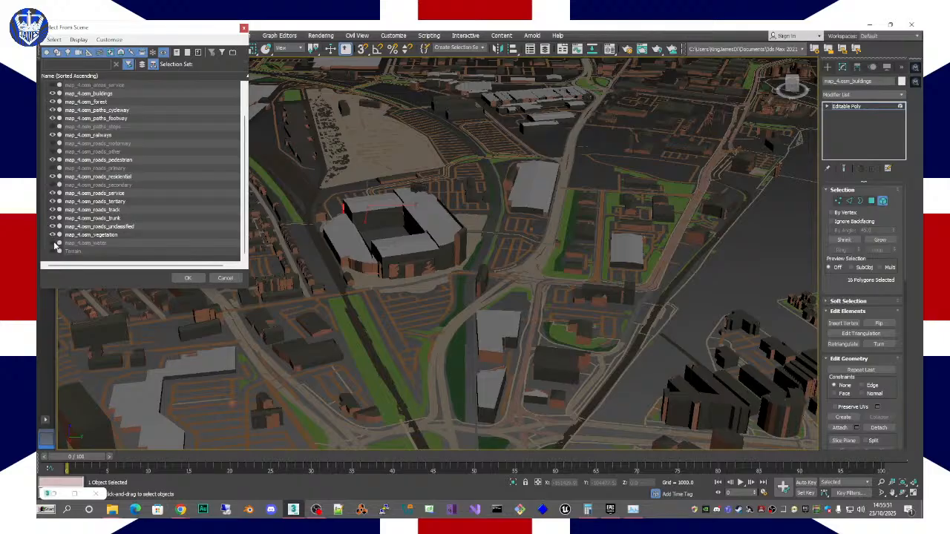
left_click(54, 243)
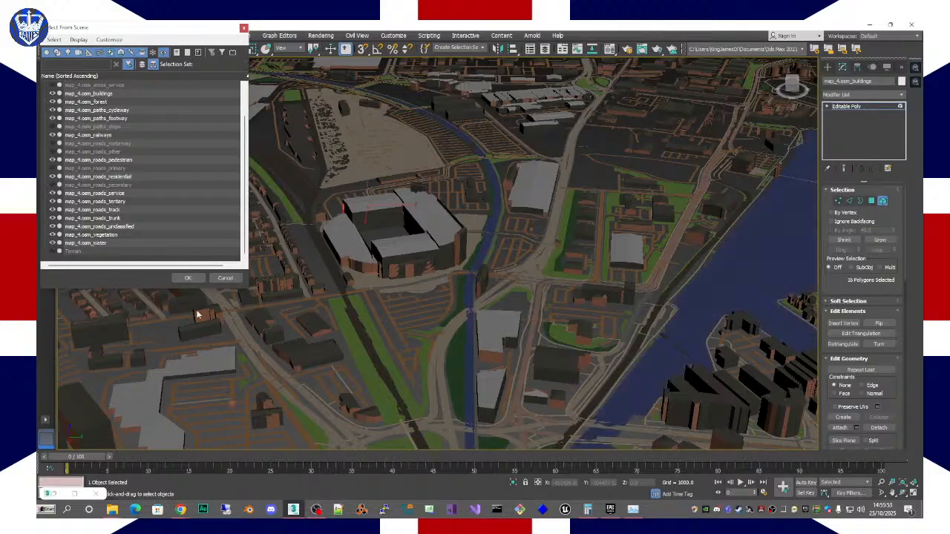
left_click(223, 277)
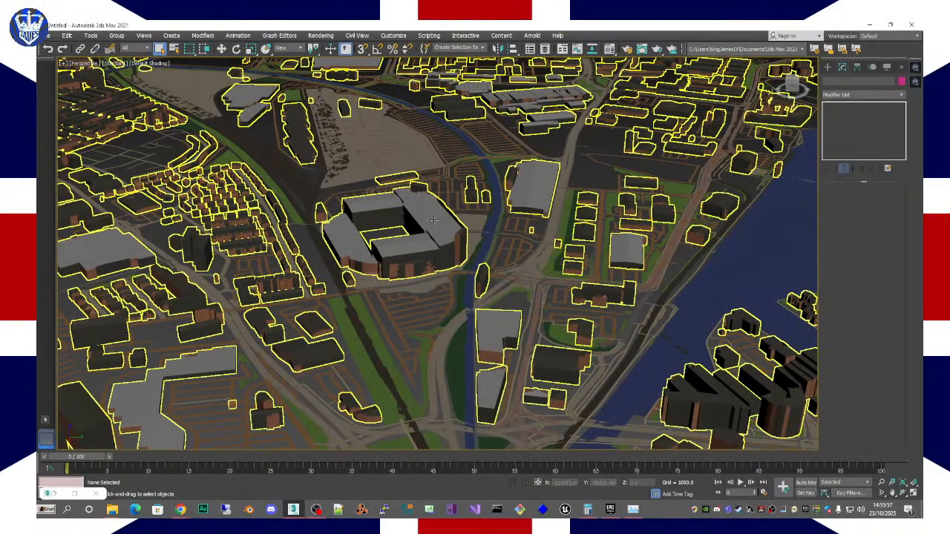
Step: Reselect the map_4.osm_buildings mesh and inspect the stadium among the restored roads, vegetation and water
left_click(505, 214)
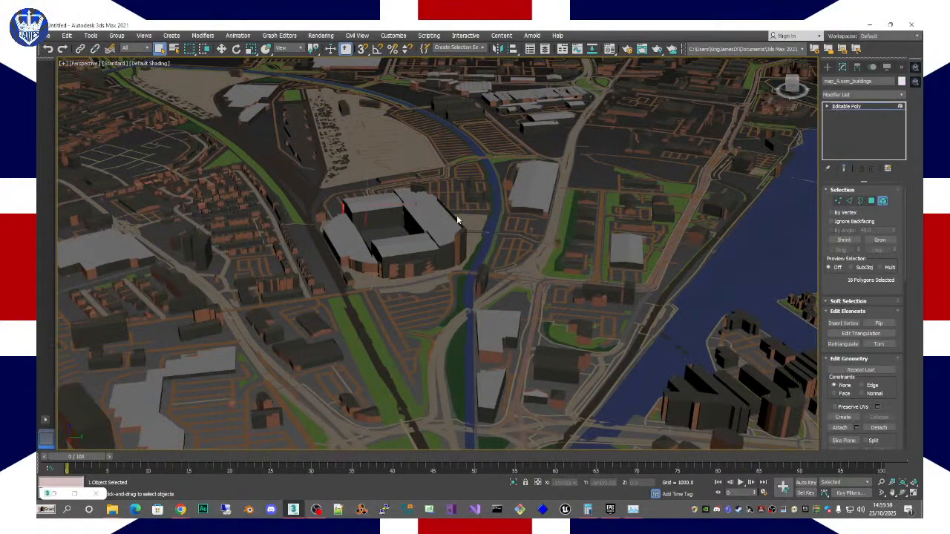
mouse_move(452, 219)
middle_mouse_down("alt")
mouse_move(511, 208)
mouse_move(497, 236)
mouse_move(588, 231)
mouse_move(450, 223)
mouse_move(469, 226)
middle_mouse_up("alt")
scroll(492, 231, "up", 8)
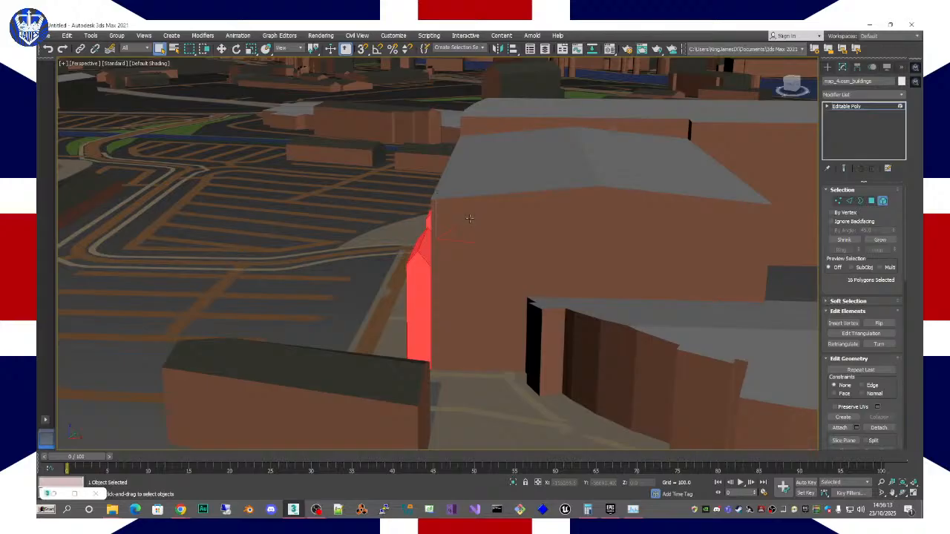
scroll(556, 209, "down", 10)
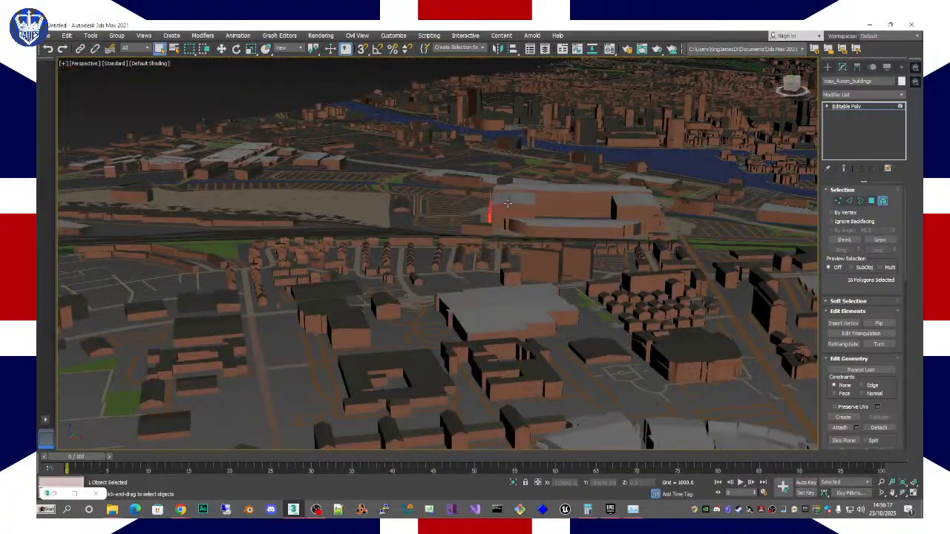
middle_click_drag(507, 204, 313, 200, "alt")
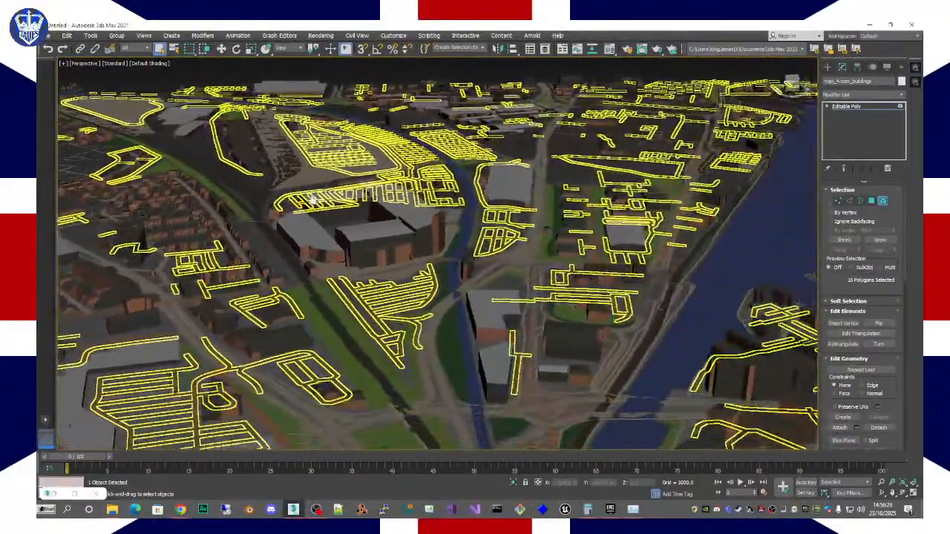
scroll(432, 210, "down", 5)
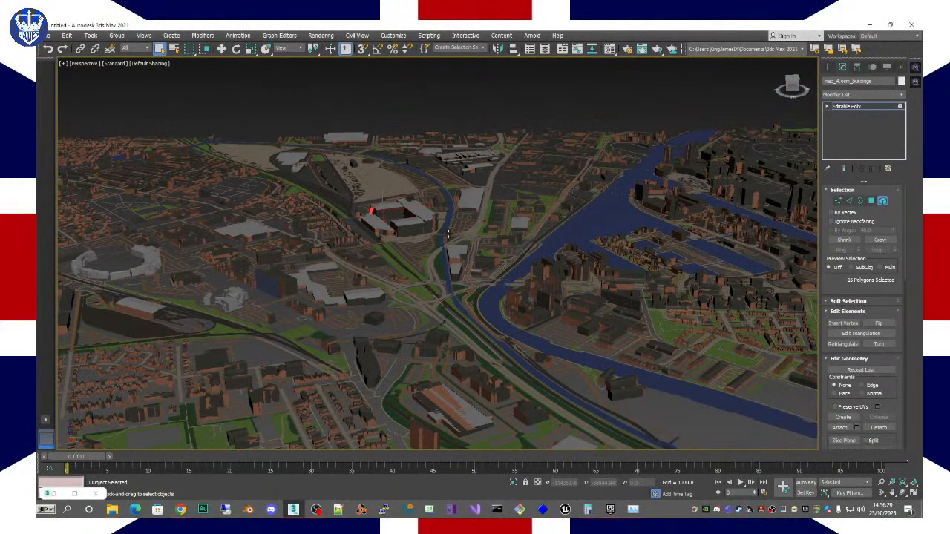
Step: Examine the surrounding city districts and the waterway with its dock basins
mouse_move(448, 234)
middle_mouse_down()
mouse_move(380, 190)
mouse_move(499, 176)
middle_mouse_up()
scroll(377, 186, "down", 5)
scroll(380, 189, "up", 3)
mouse_move(399, 159)
middle_mouse_down()
mouse_move(338, 220)
mouse_move(307, 213)
mouse_move(328, 214)
middle_mouse_up()
scroll(441, 261, "up", 5)
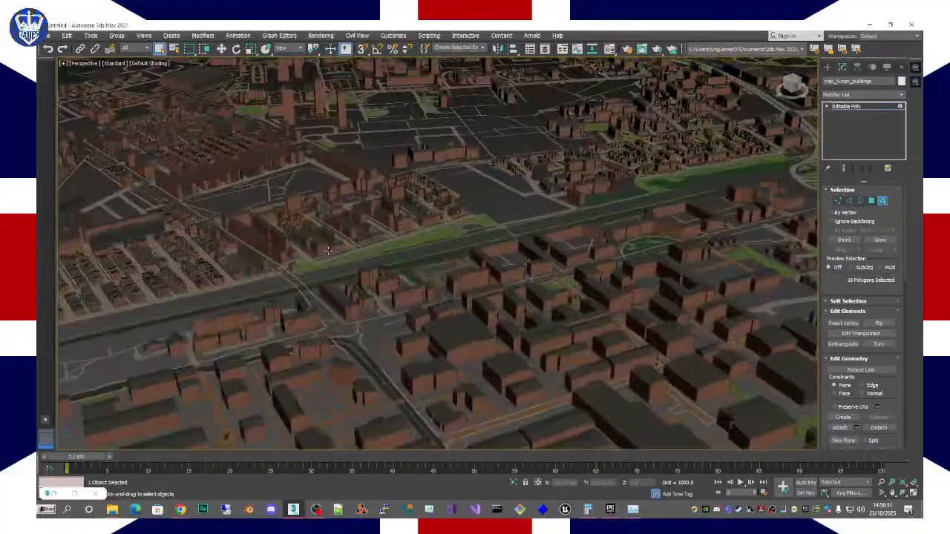
scroll(328, 251, "down", 5)
middle_click_drag(346, 271, 420, 269)
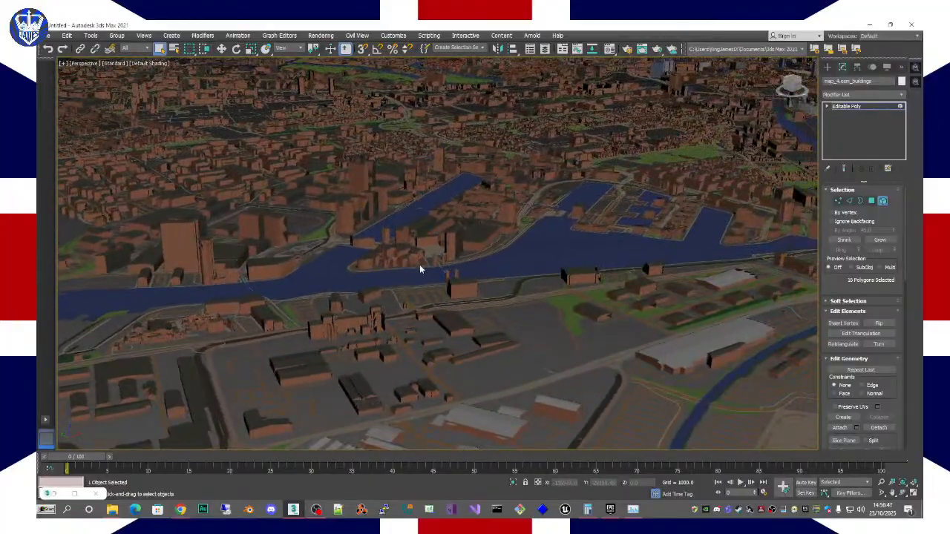
scroll(421, 268, "down", 5)
scroll(431, 263, "up", 7)
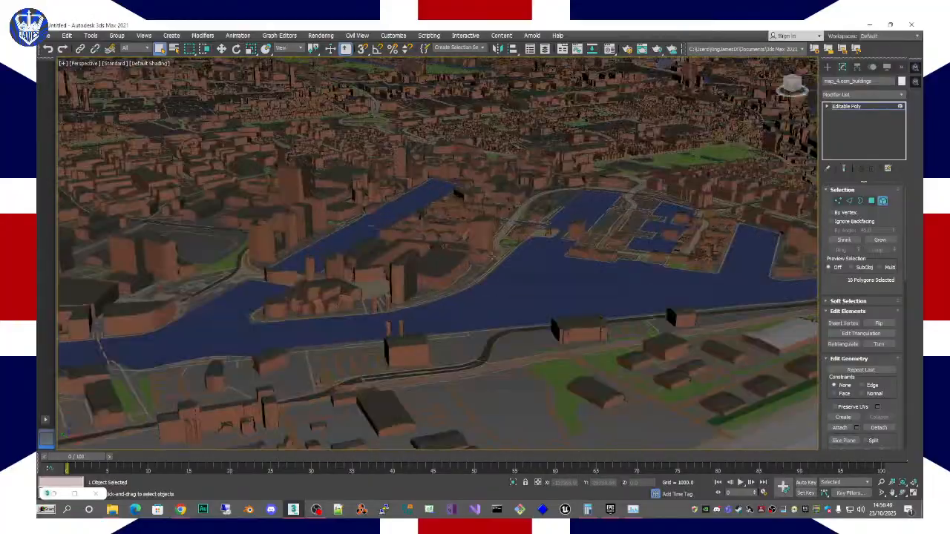
Step: Select the rooftop element of the tower at the end of the long dock basin
middle_click_drag(492, 258, 399, 289, "alt")
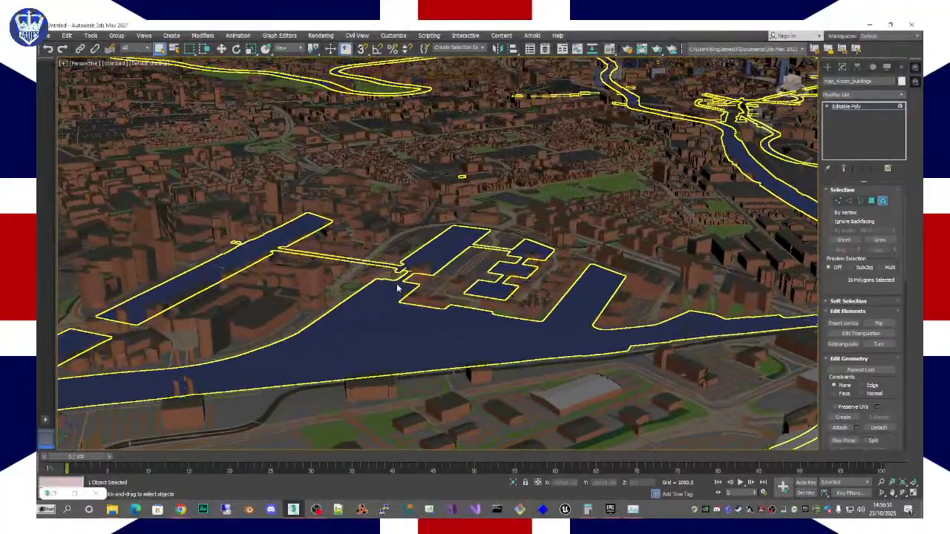
middle_click_drag(214, 330, 505, 231, "alt")
scroll(204, 260, "up", 2)
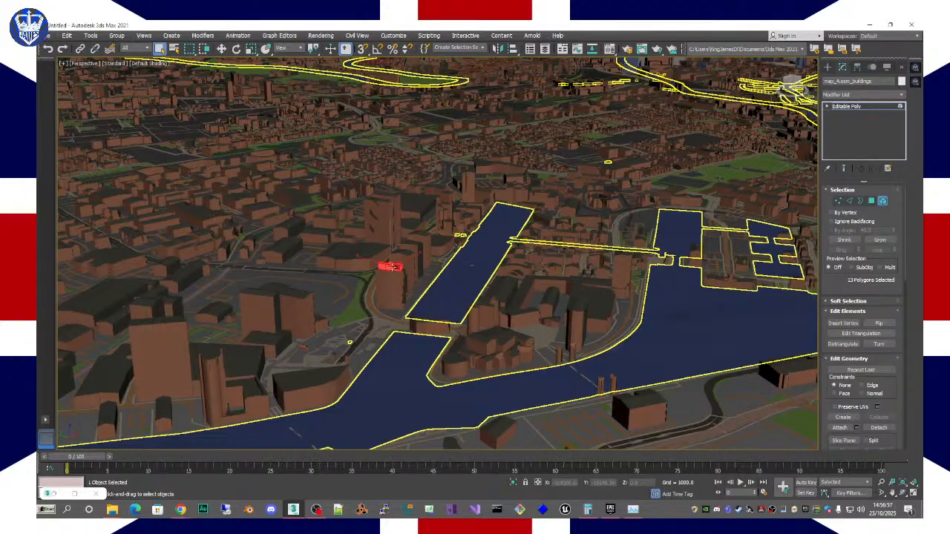
scroll(389, 267, "up", 5)
scroll(397, 266, "down", 5)
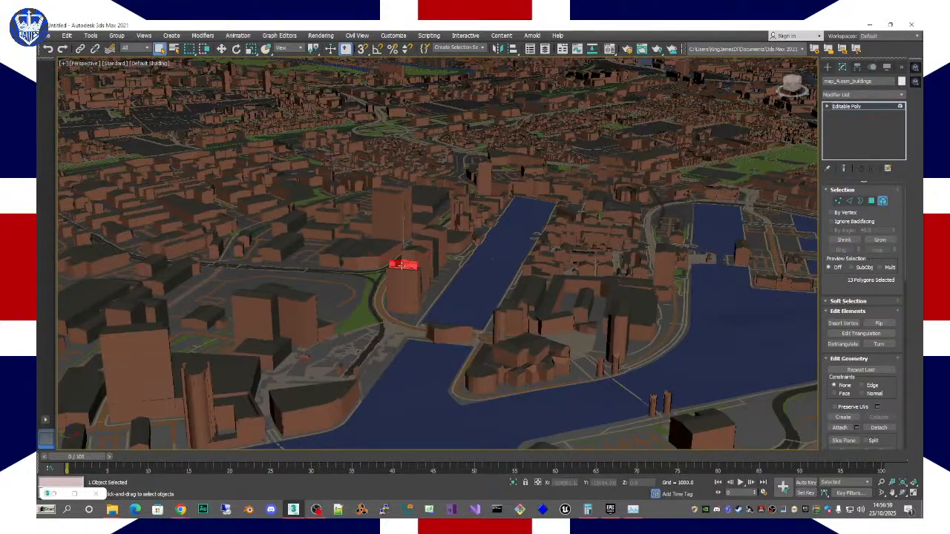
Step: Examine the tower with the selected rooftop and the surrounding docks from overhead and from several sides
middle_click_drag(402, 265, 381, 257, "alt")
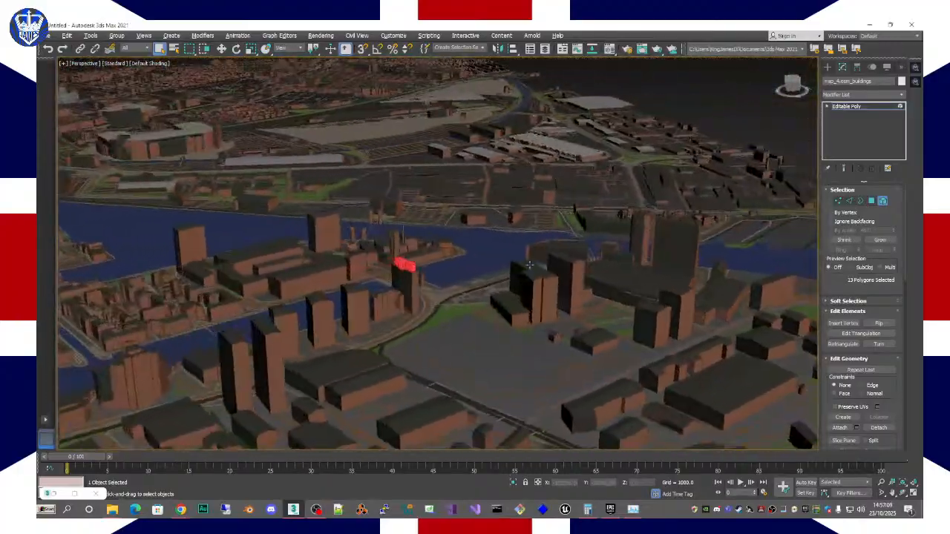
middle_click_drag(529, 265, 533, 265, "alt")
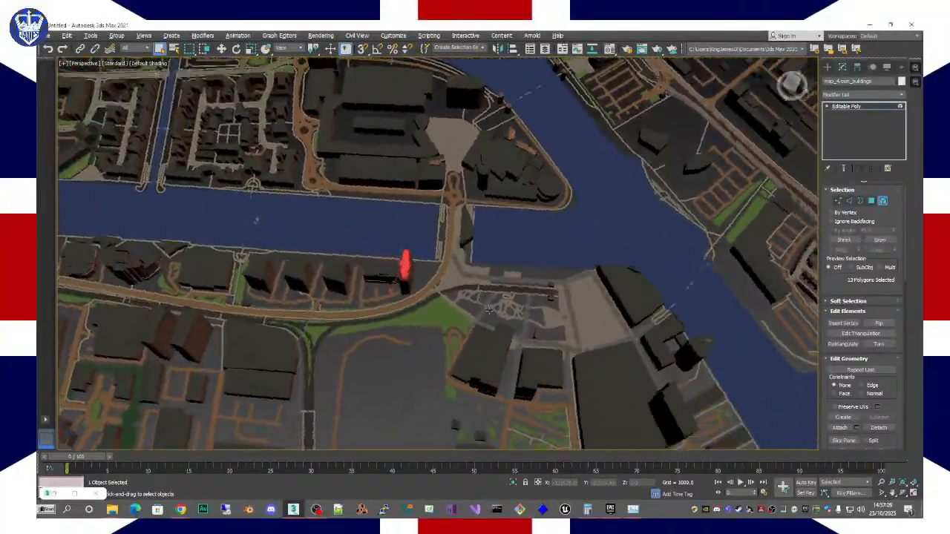
scroll(550, 266, "up", 5)
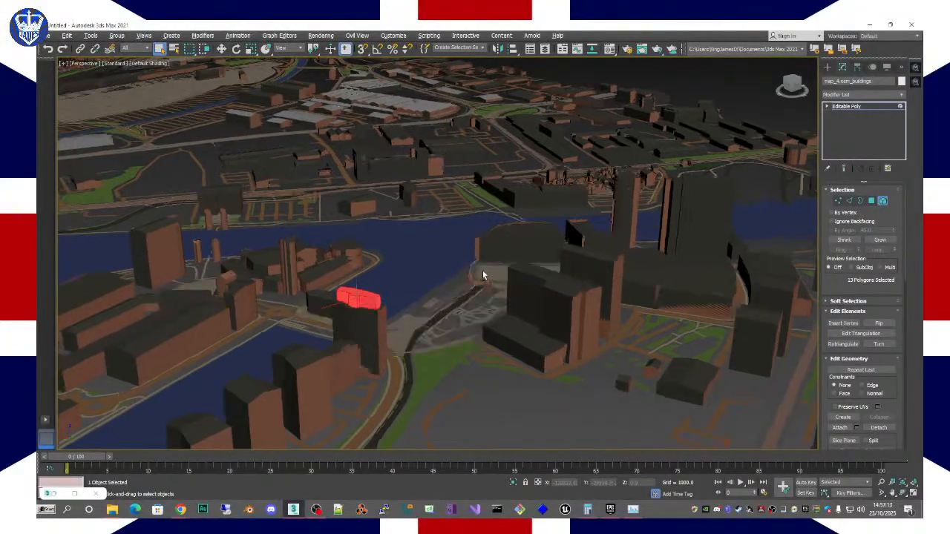
middle_click_drag(482, 275, 413, 290, "alt")
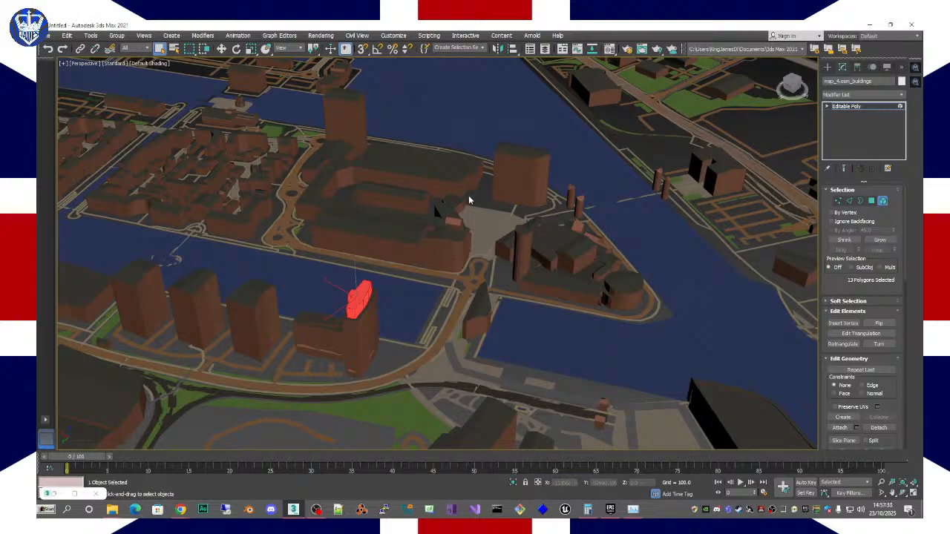
scroll(468, 196, "down", 4)
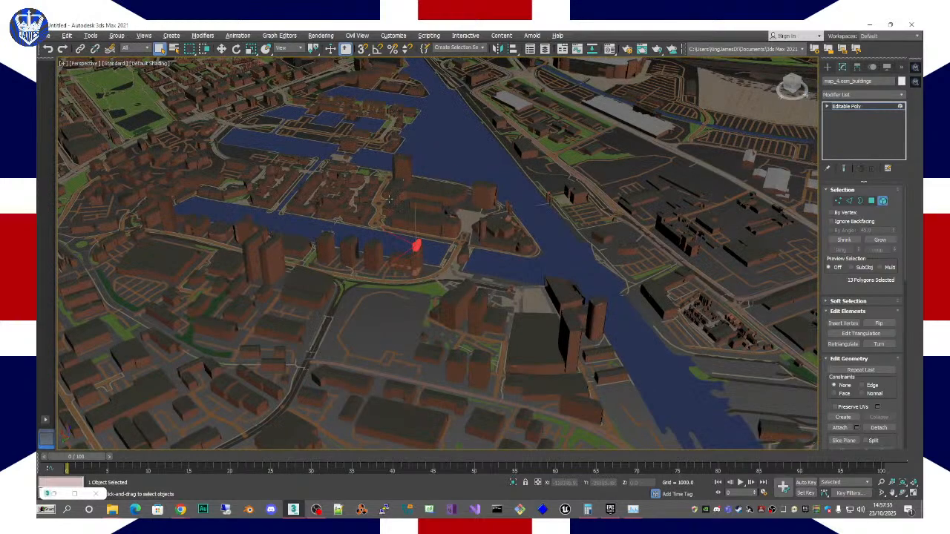
middle_click_drag(389, 199, 321, 176, "alt")
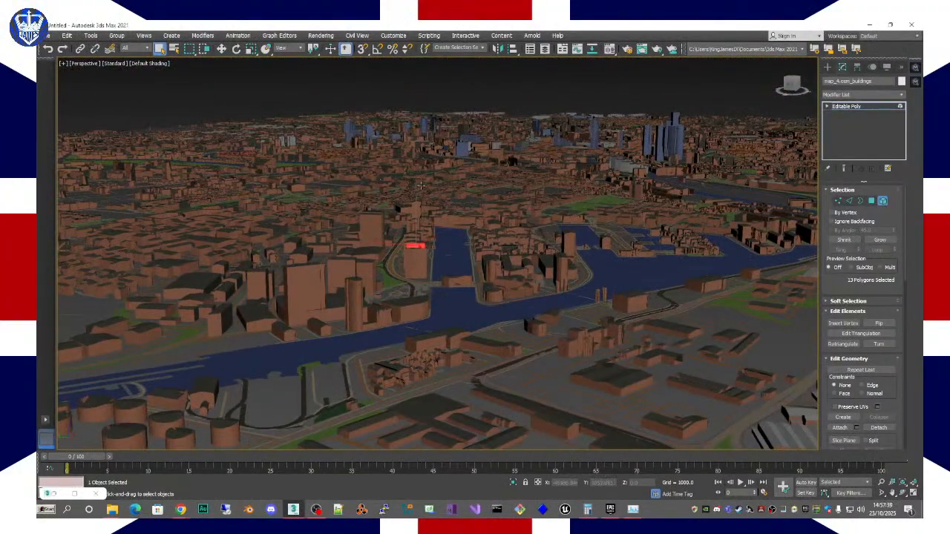
middle_click_drag(420, 185, 496, 231, "alt")
middle_click_drag(496, 232, 487, 289, "alt")
middle_click_drag(604, 233, 447, 312)
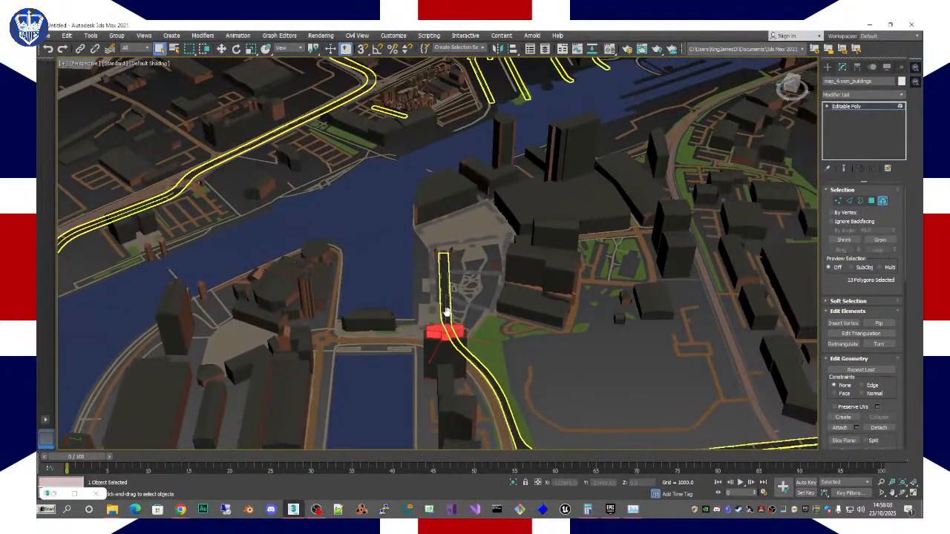
Step: Inspect the quayside towers, footbridge pylons and waterfront square up close and from across the water
scroll(448, 314, "up", 3)
middle_click_drag(347, 379, 385, 326, "alt")
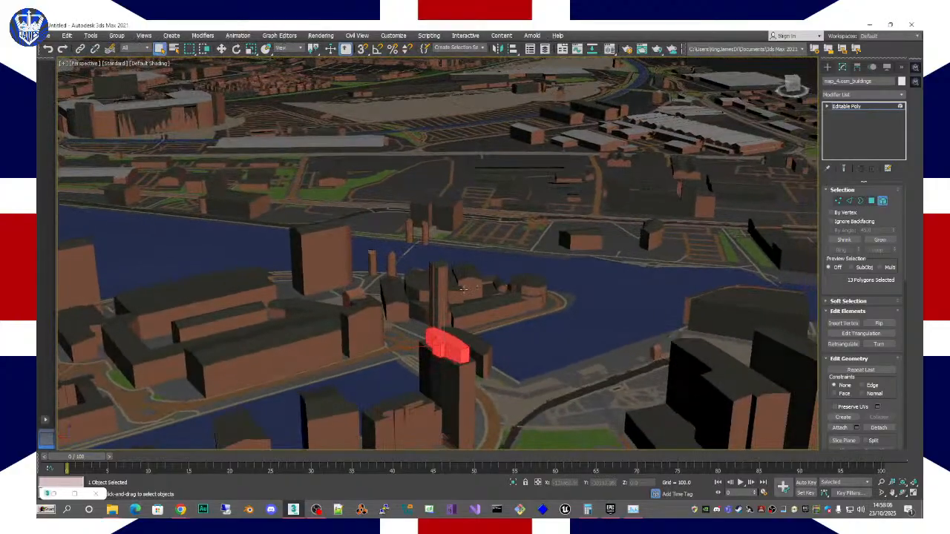
middle_click_drag(496, 297, 508, 295, "alt")
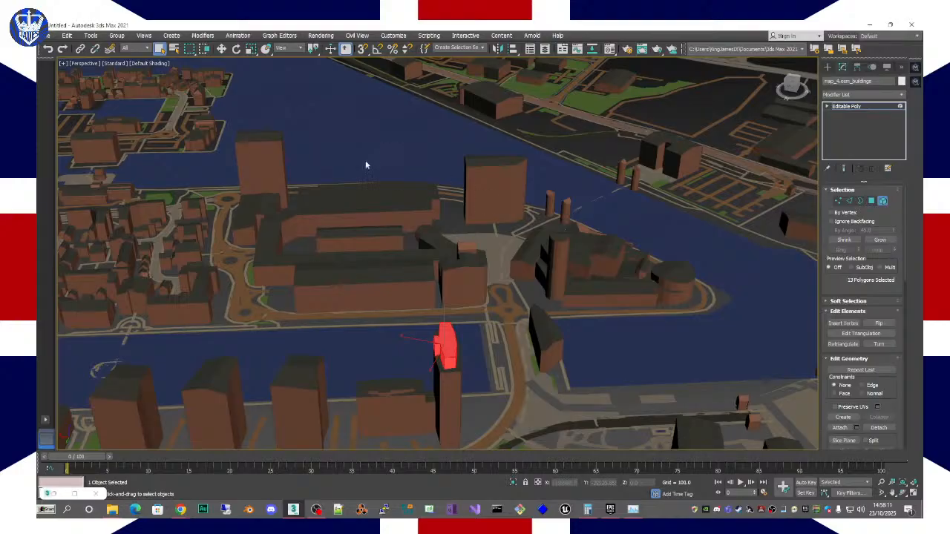
middle_click_drag(367, 243, 269, 266, "alt")
scroll(401, 270, "up", 4)
scroll(402, 267, "up", 4)
scroll(402, 267, "down", 6)
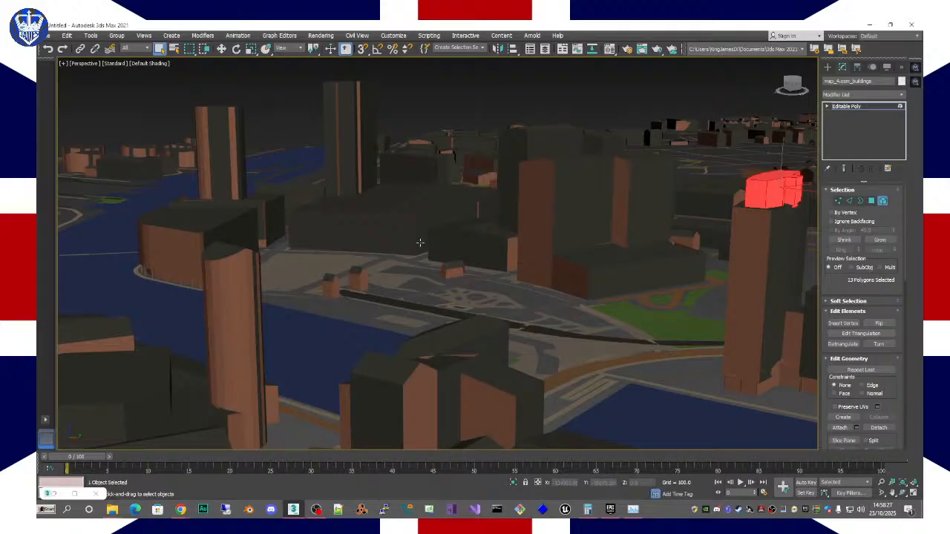
scroll(420, 243, "down", 5)
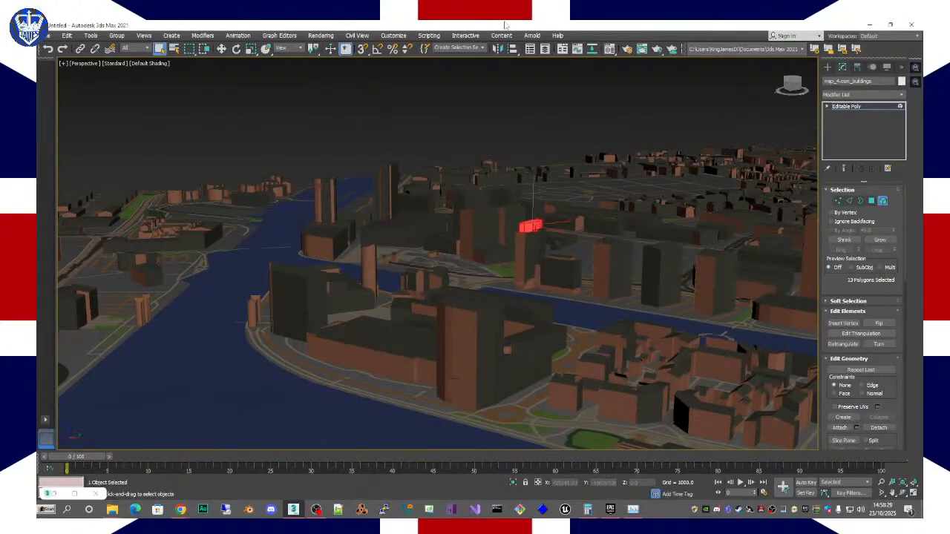
Step: Switch to Google Chrome, return to 3ds Max and view the docks from a higher angle
key("super")
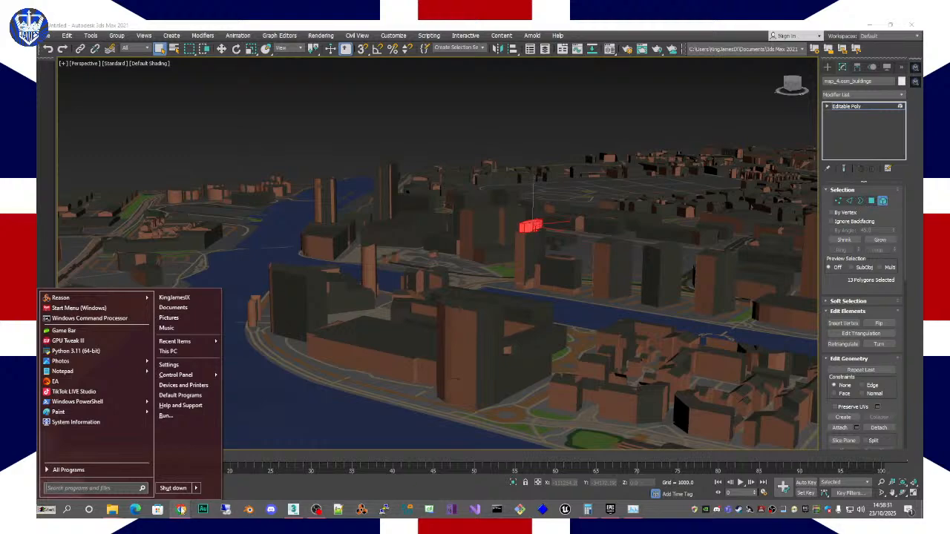
left_click(181, 509)
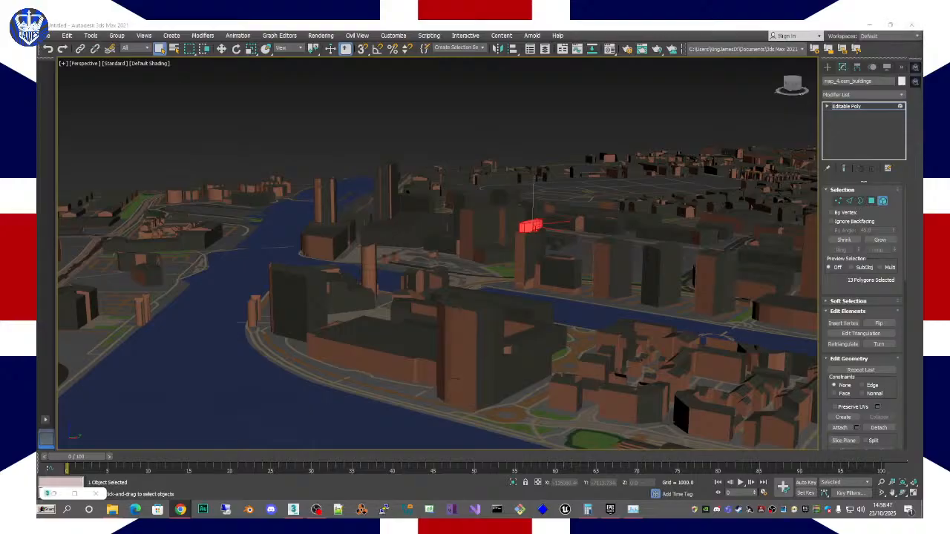
mouse_move(922, 58)
left_mouse_down()
mouse_move(516, 57)
mouse_move(921, 58)
left_mouse_up()
middle_click_drag(637, 294, 563, 270)
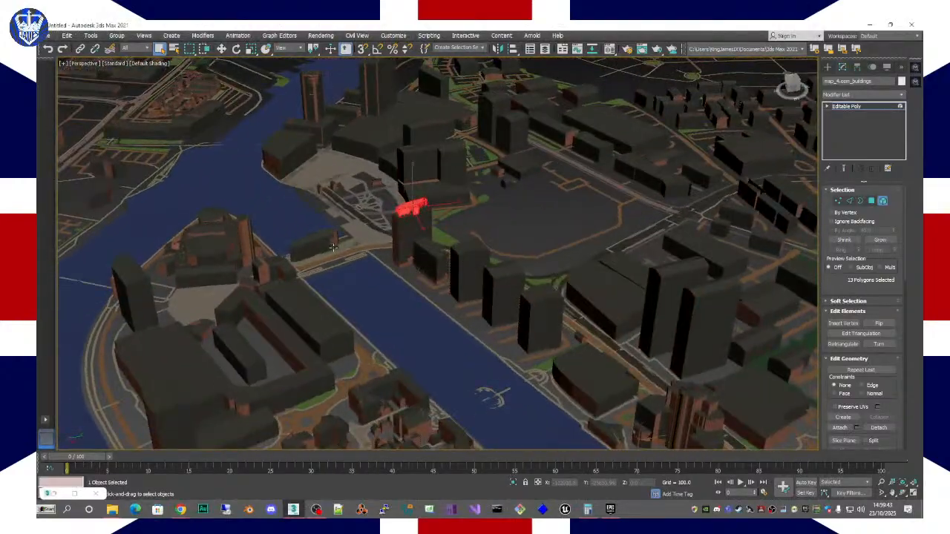
Step: Select the low building element at the mouth of the dock basin and examine it up close from a low angle
scroll(334, 247, "up", 8)
middle_click_drag(454, 263, 452, 261, "alt")
left_click(393, 248)
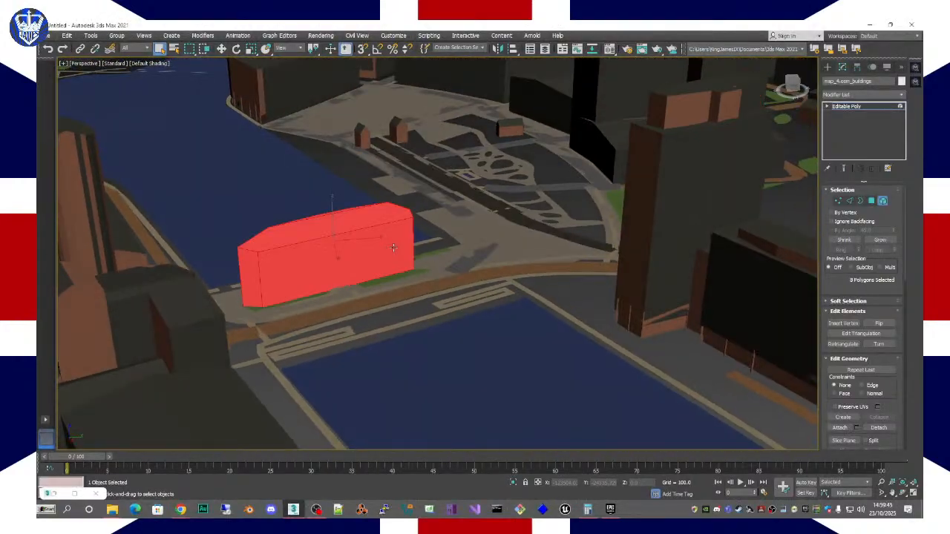
key("z")
scroll(565, 235, "down", 6)
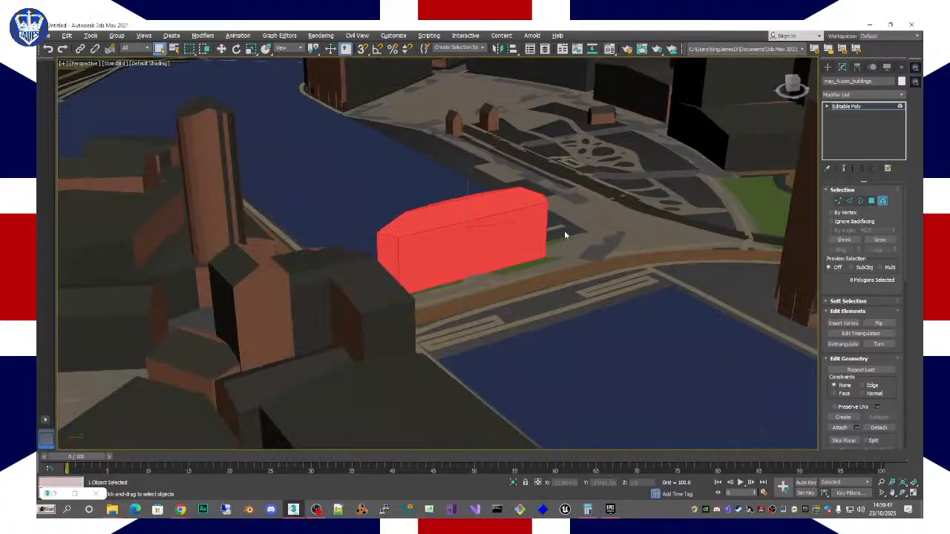
middle_click_drag(566, 234, 541, 231, "alt")
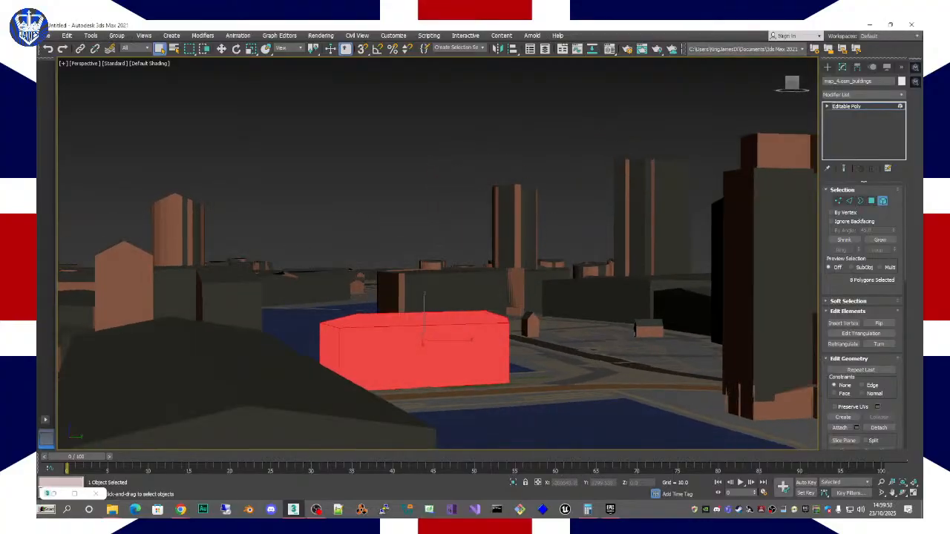
Step: Switch to Google Chrome, compare the Street View image of The Quays with the model, and return to 3ds Max
key("alt+Tab")
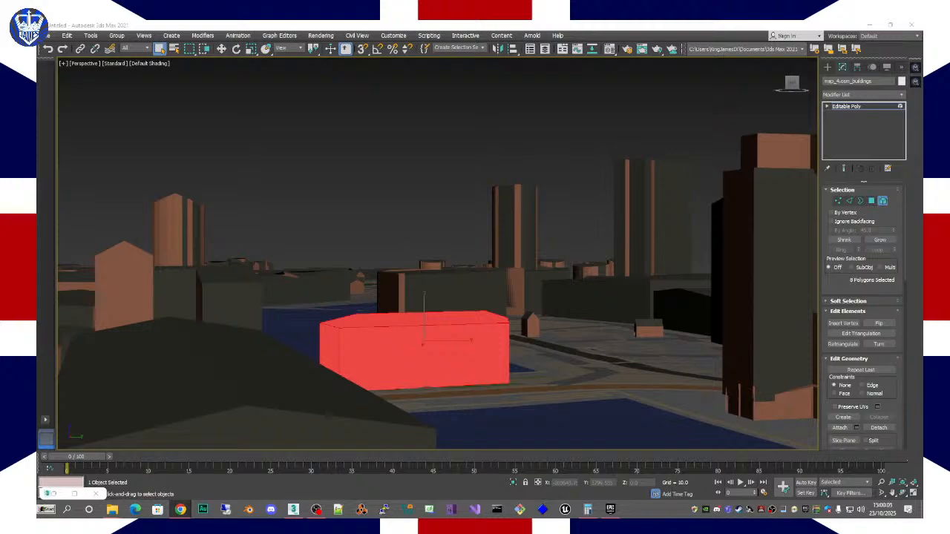
scroll(605, 268, "down", 4)
scroll(605, 269, "up", 4)
mouse_move(606, 268)
middle_mouse_down()
mouse_move(568, 246)
mouse_move(592, 271)
mouse_move(592, 264)
middle_mouse_up()
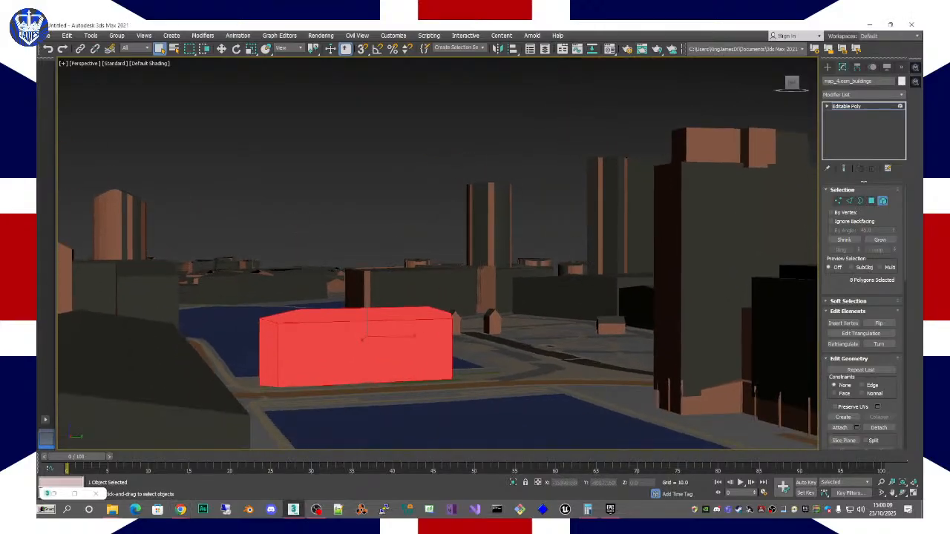
left_click_drag(923, 135, 714, 60)
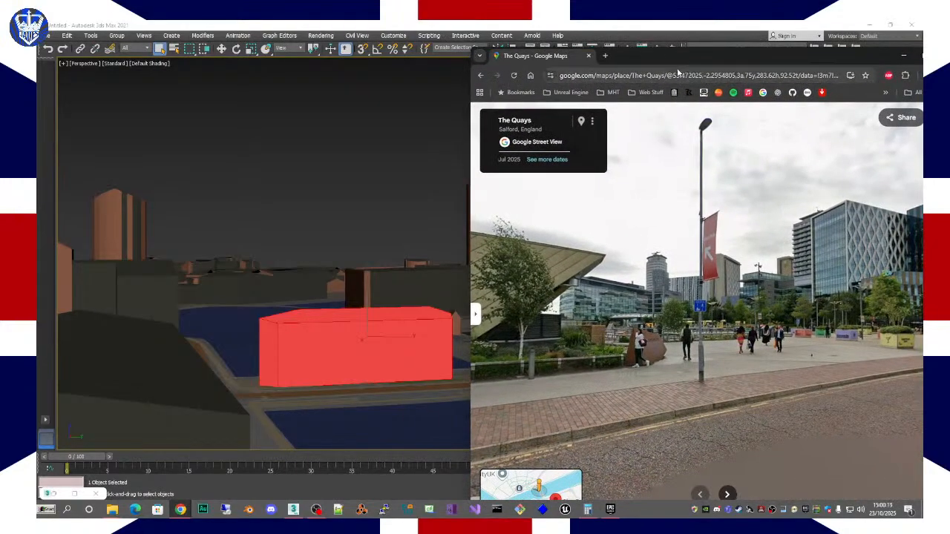
left_click_drag(690, 57, 923, 60)
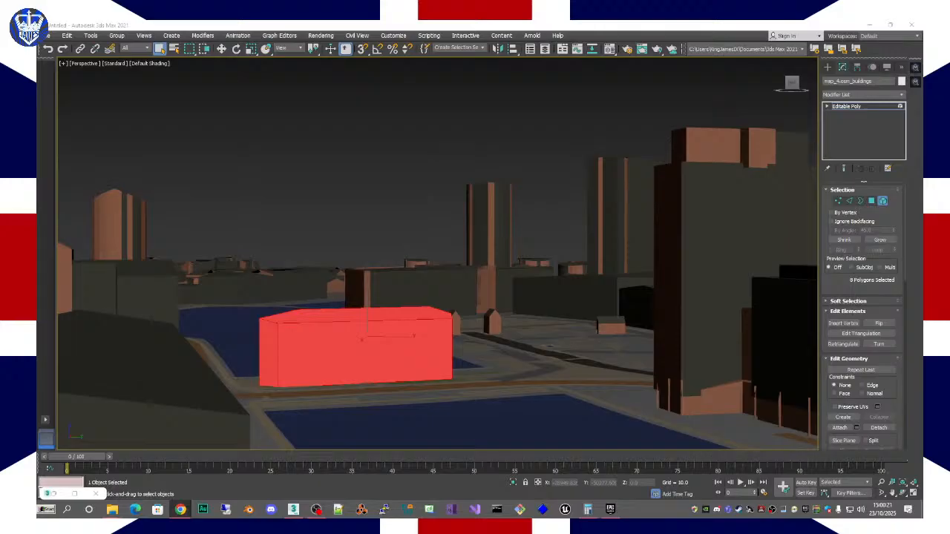
mouse_move(293, 509)
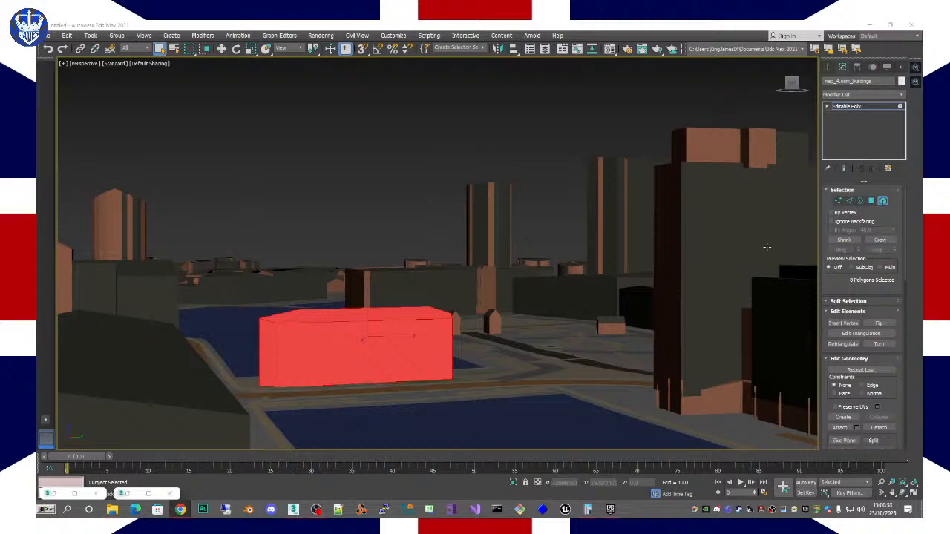
Step: Select the two small gabled elements on the waterfront square in turn, ending with the one nearer the water
middle_click_drag(604, 274, 571, 248)
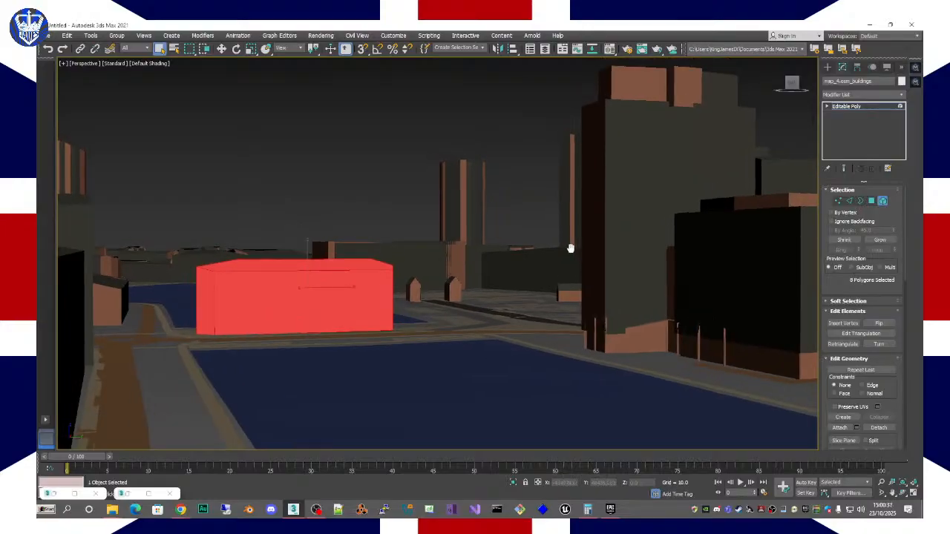
left_click(414, 291)
left_click(452, 289)
left_click(414, 292)
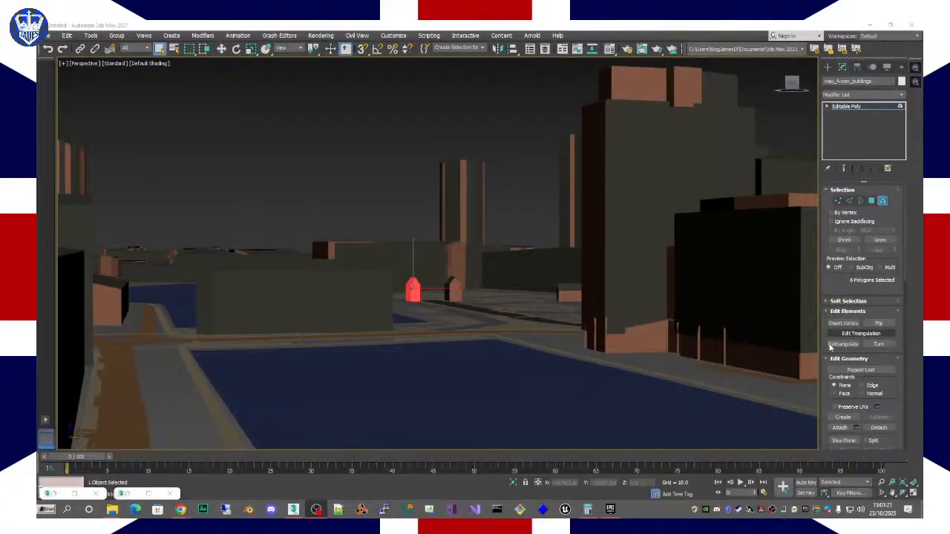
Step: Examine the waterfront square and its surrounding towers around the selected gabled element from several angles
middle_click_drag(511, 185, 526, 272)
middle_click_drag(506, 330, 527, 280)
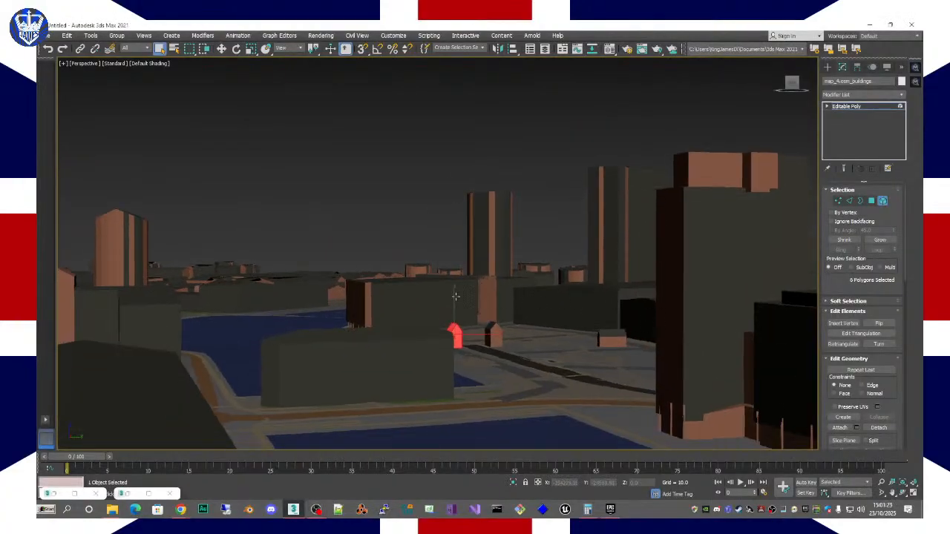
middle_click_drag(453, 293, 516, 320)
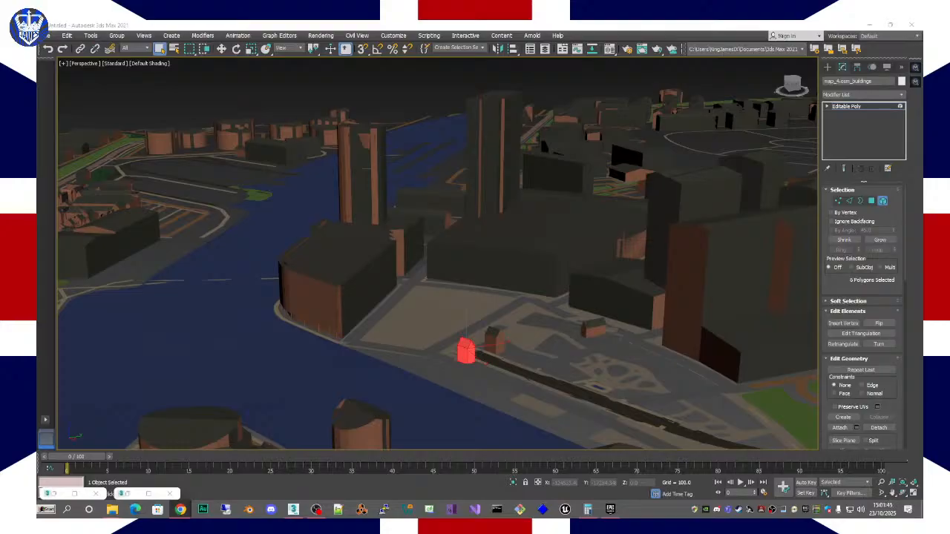
middle_click_drag(637, 296, 663, 293, "alt")
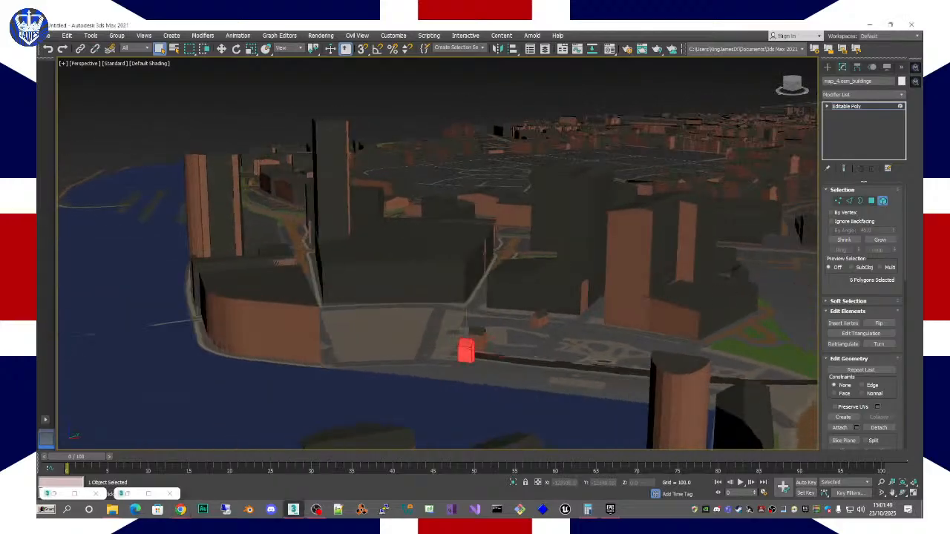
middle_click_drag(814, 274, 642, 269, "alt")
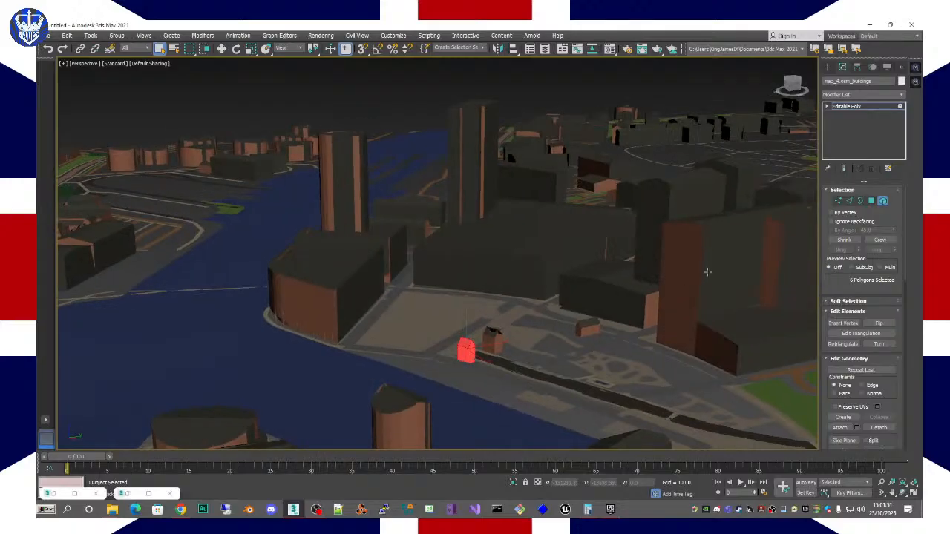
middle_click_drag(708, 273, 586, 295)
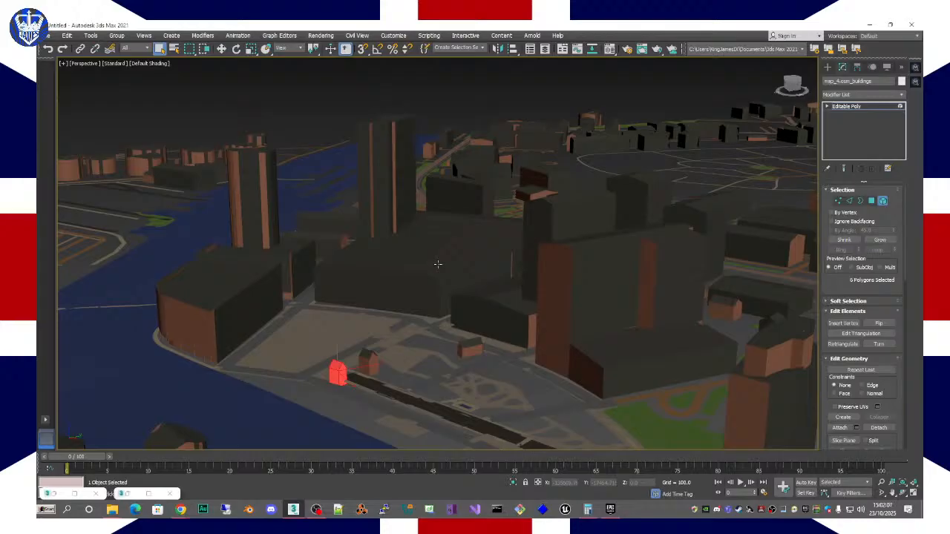
Step: Select the riverside tower behind the square, then only the narrow upright element in front of it
middle_click_drag(441, 276, 319, 219, "alt")
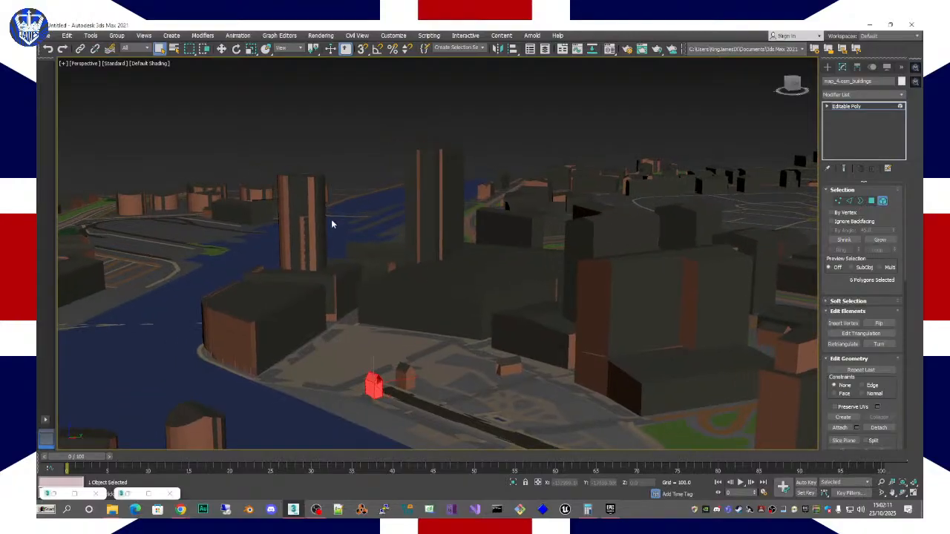
left_click(313, 213)
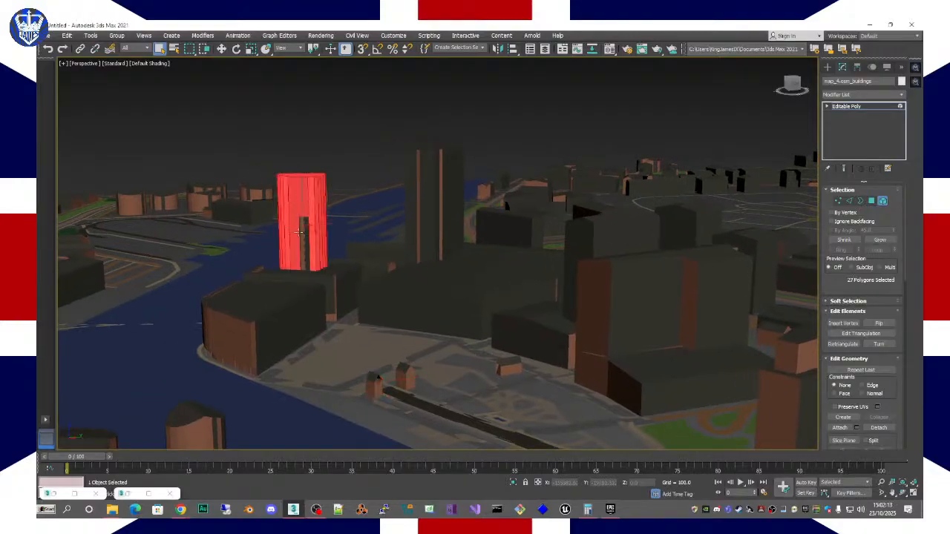
left_click(303, 233)
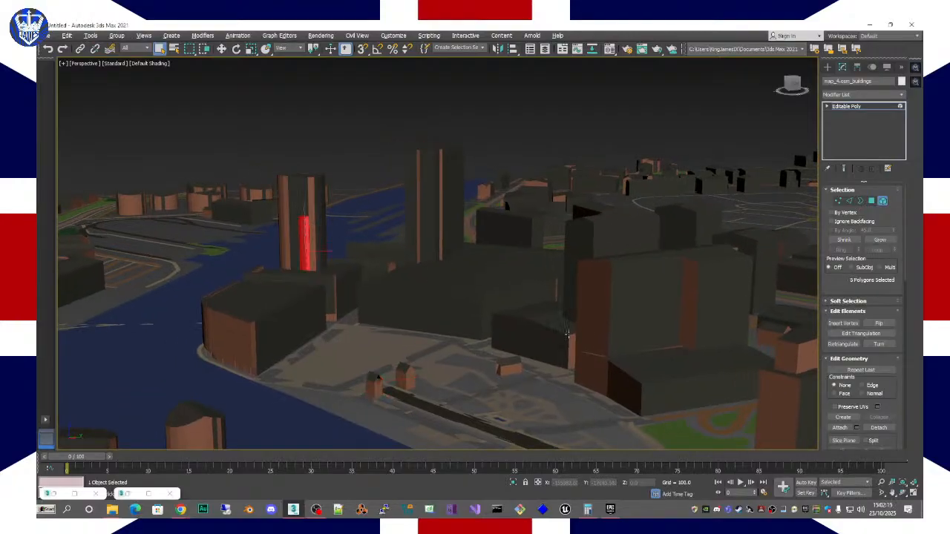
Step: Region-select the buildings on both sides of the dock mouth from an overhead view
middle_click_drag(566, 334, 591, 382, "alt")
scroll(548, 312, "down", 2)
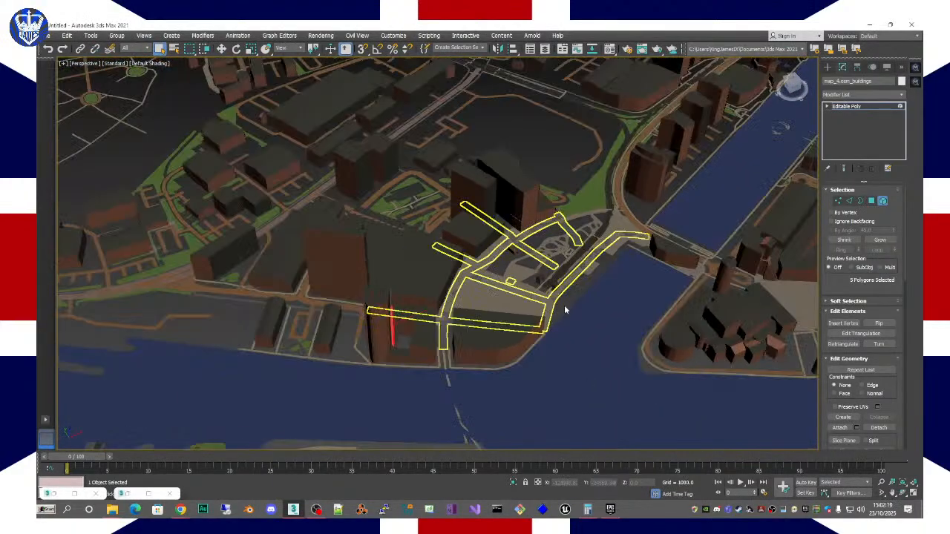
middle_click_drag(565, 308, 528, 315)
scroll(537, 306, "down", 4)
middle_click_drag(528, 315, 549, 351, "alt")
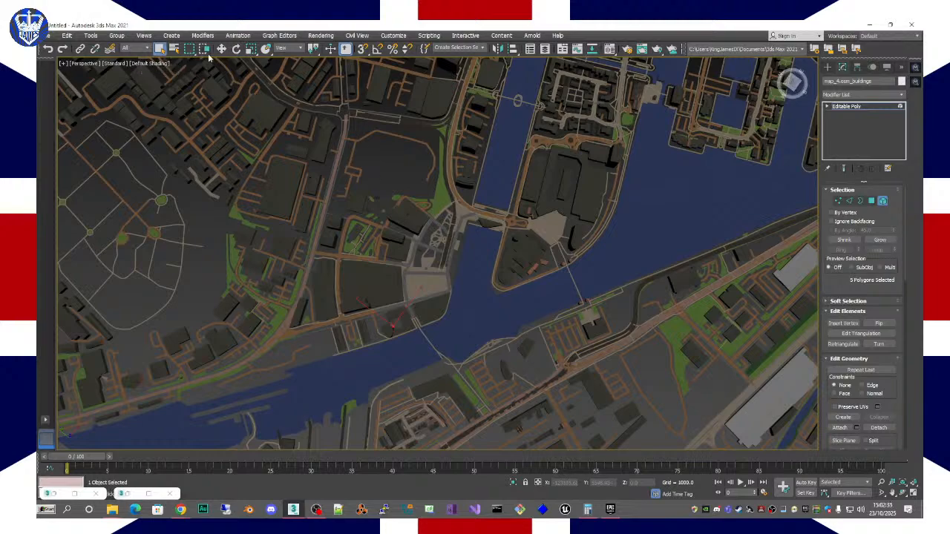
left_click_drag(444, 226, 623, 353)
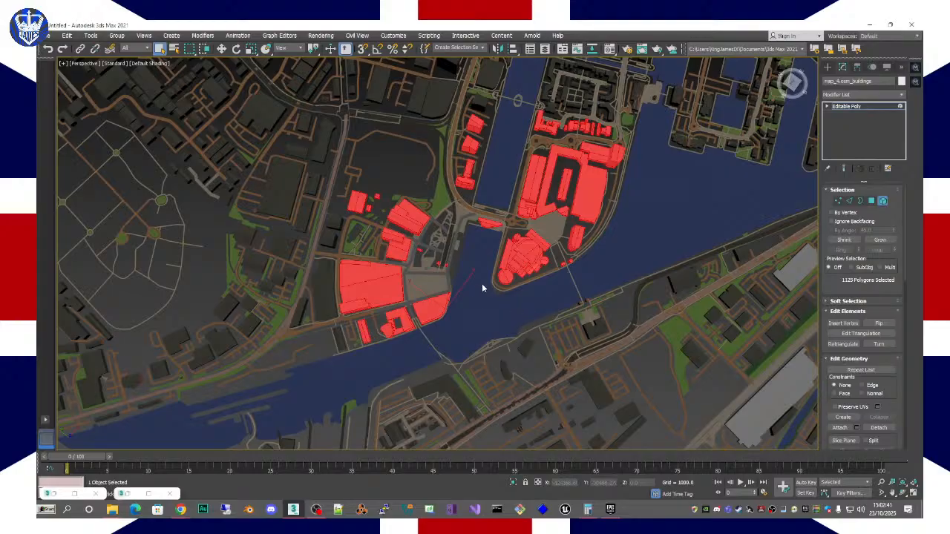
middle_click_drag(481, 288, 563, 246, "alt")
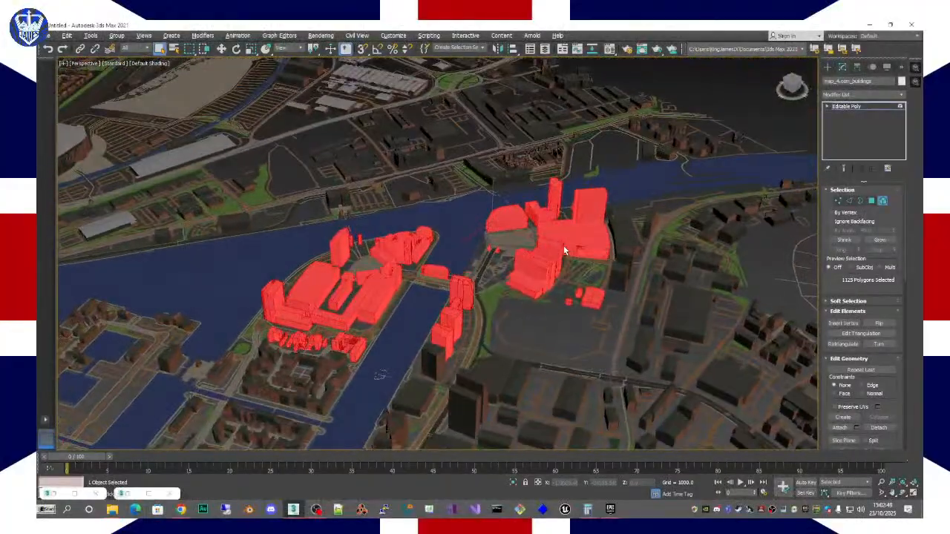
Step: Add the neighbouring blocks on the inland side of the large waterfront complex to the selected buildings
left_click(623, 279, "ctrl")
left_click(626, 260, "ctrl")
left_click(632, 239, "ctrl")
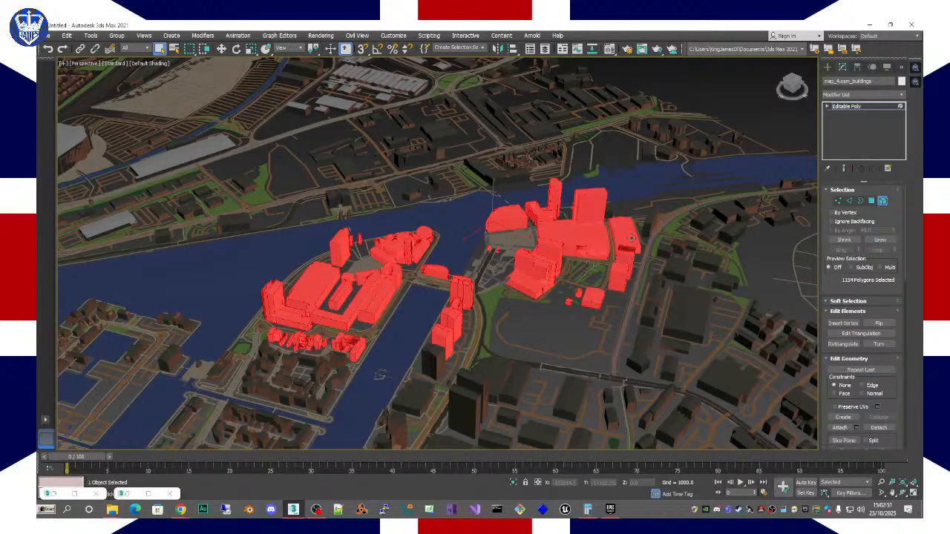
middle_click_drag(632, 239, 542, 316, "alt")
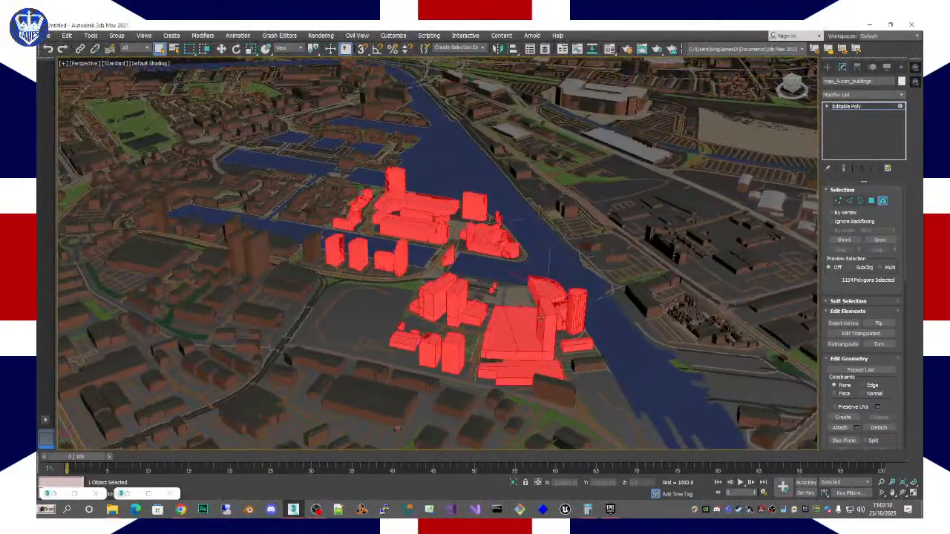
left_click(580, 363, "ctrl")
left_click(554, 390, "ctrl")
middle_click_drag(514, 364, 610, 335, "alt")
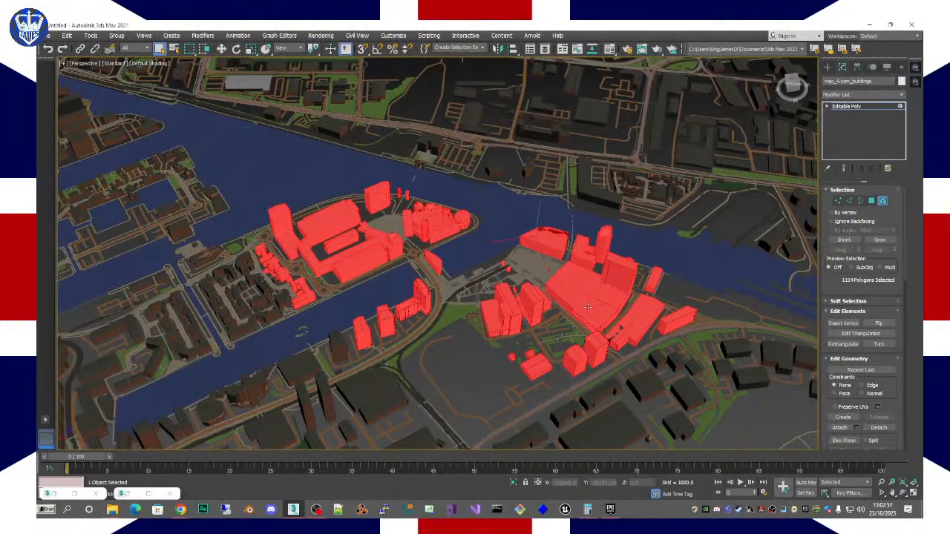
Step: Region-add the blocks behind the waterfront complex to the selection and remove the stray building across the road
left_click(600, 311, "alt")
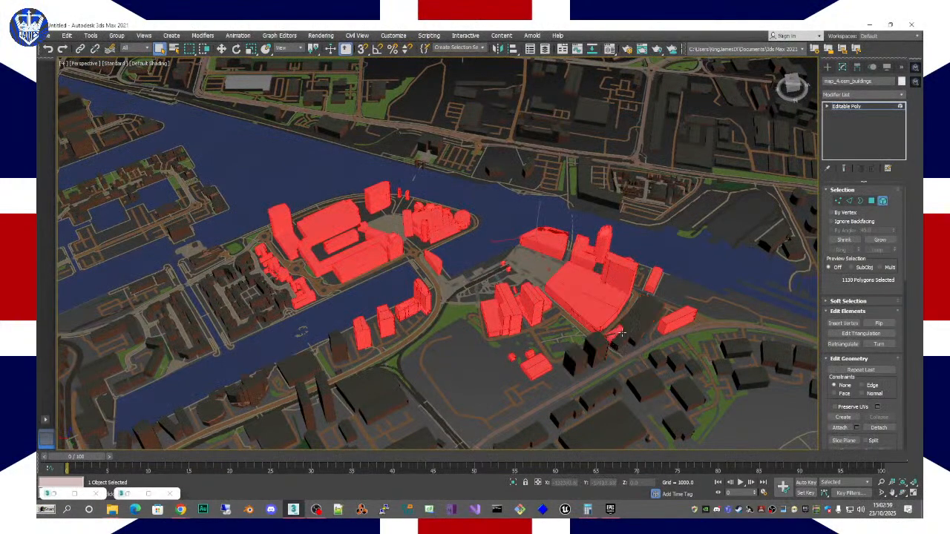
left_click_drag(587, 303, 642, 377, "ctrl")
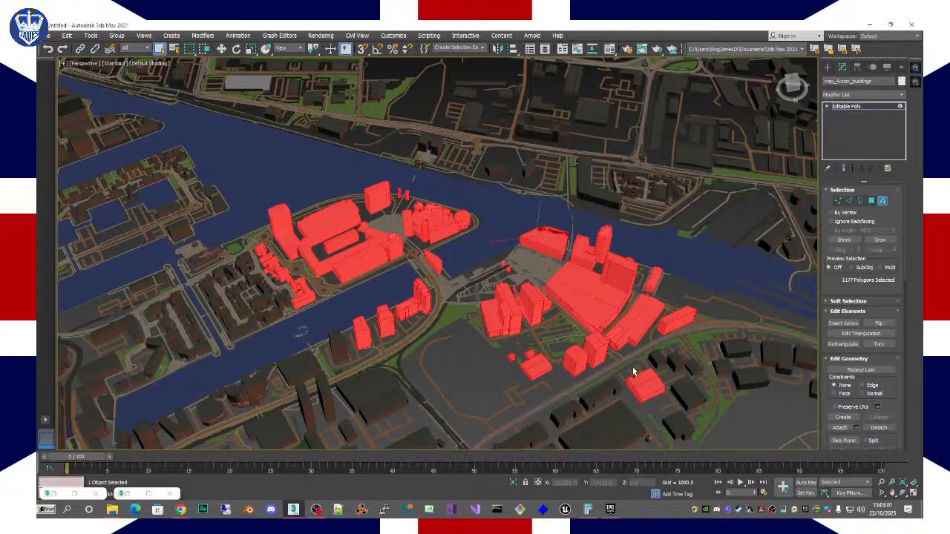
left_click(636, 376, "alt")
middle_click_drag(584, 380, 716, 374, "alt")
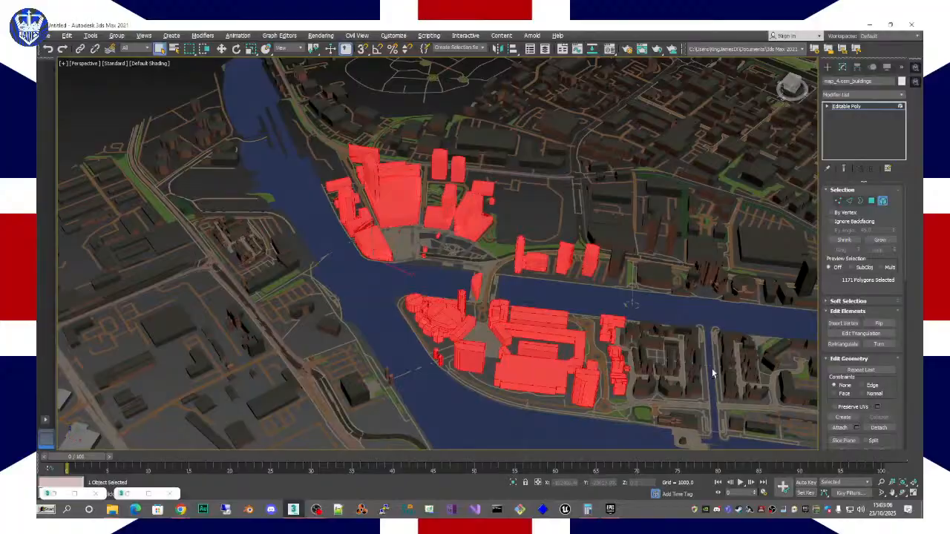
Step: Add the next tower along the dock basin to the selection and check the selected buildings from several sides
left_click(618, 261, "ctrl")
middle_click_drag(618, 261, 447, 274, "alt")
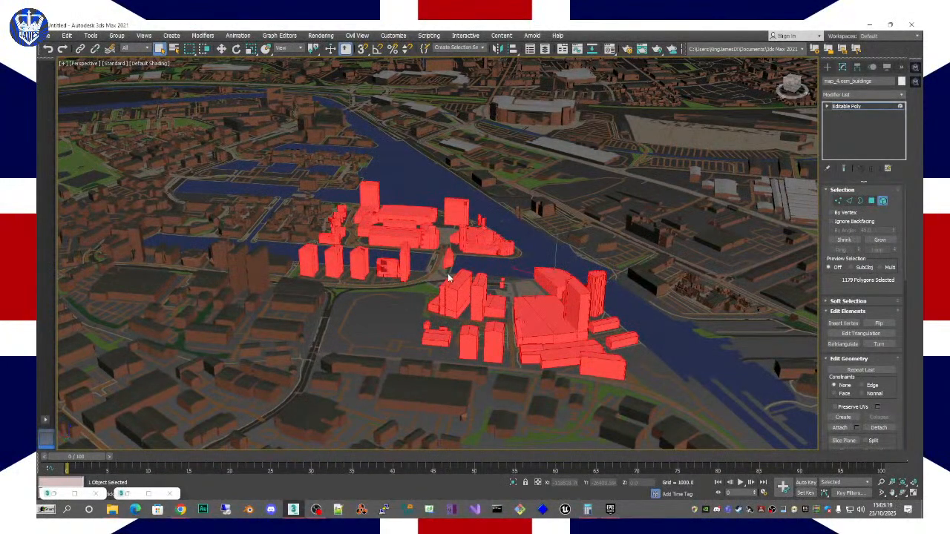
middle_click_drag(407, 277, 495, 276, "alt")
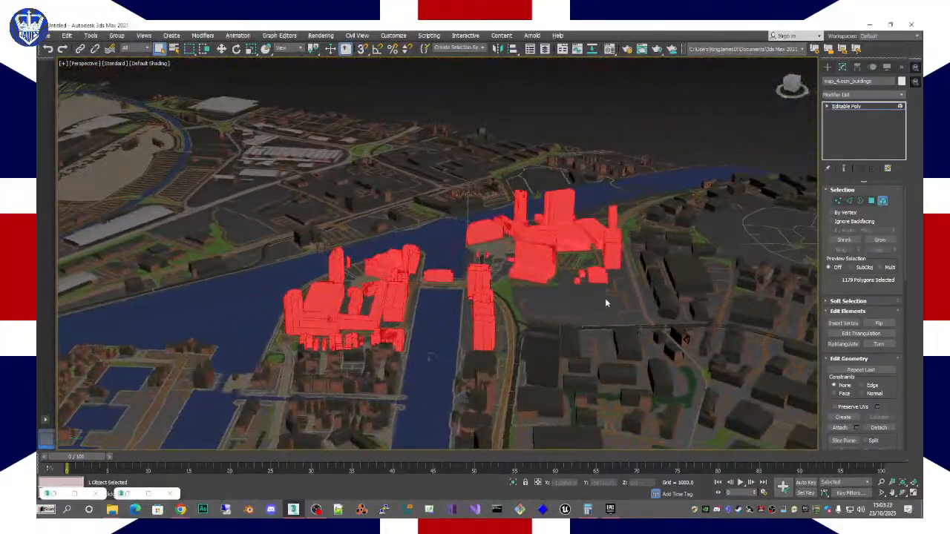
middle_click_drag(607, 303, 489, 260, "alt")
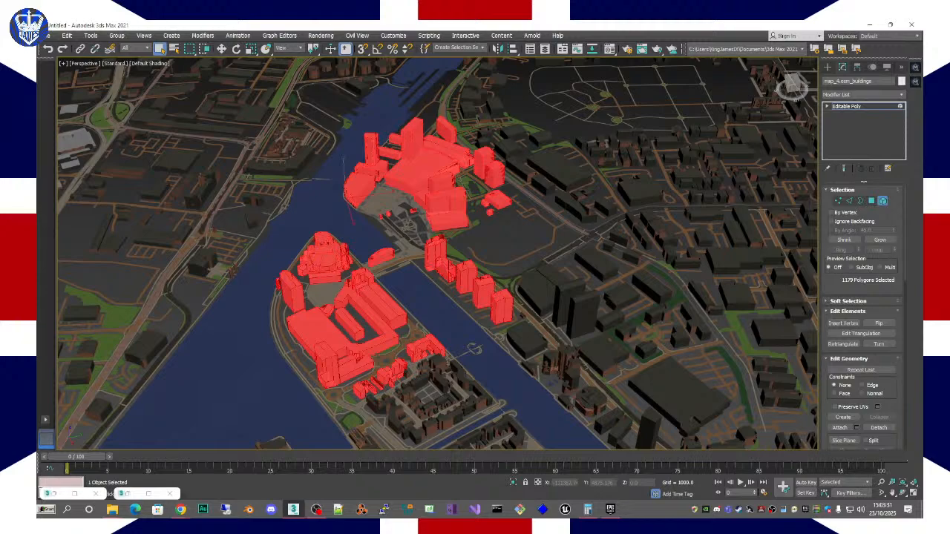
Step: Search the computer for "blender" and launch Blender
left_click(181, 509)
left_click(45, 511)
type("blender")
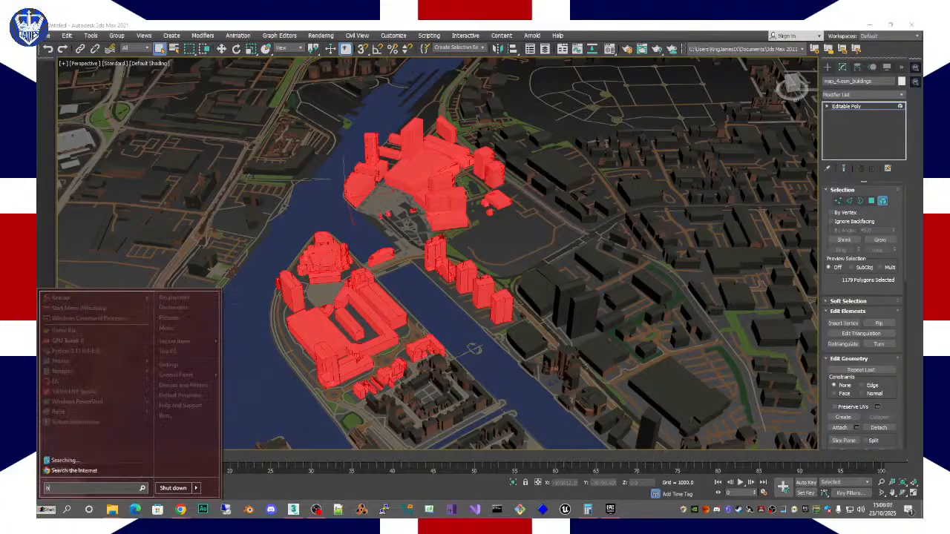
key("Return")
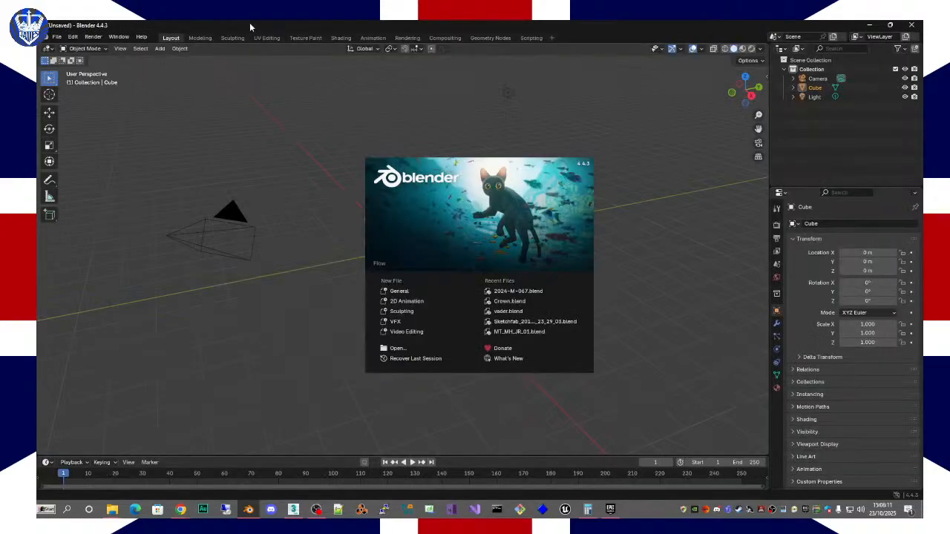
Step: Close the splash screen and clear the selection of the default cube
left_click(516, 128)
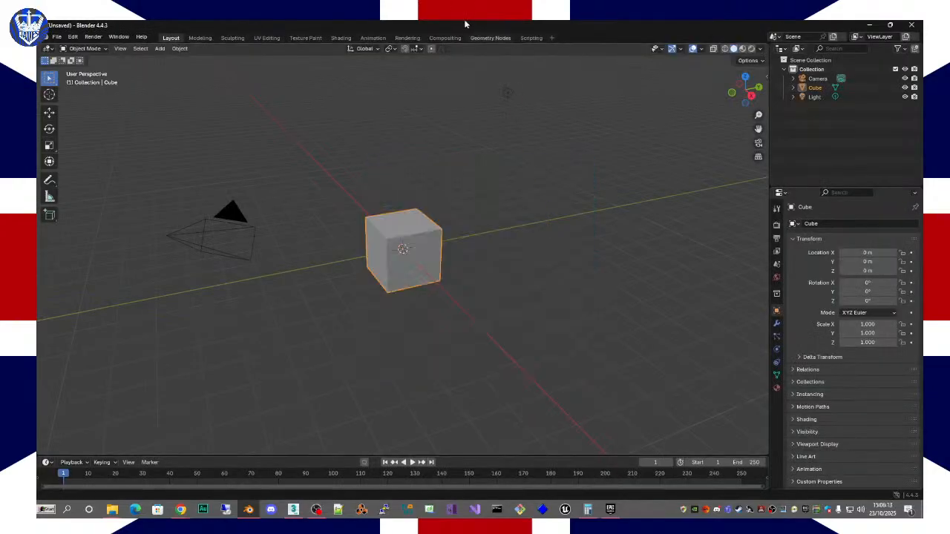
left_click(401, 228)
left_click(479, 230)
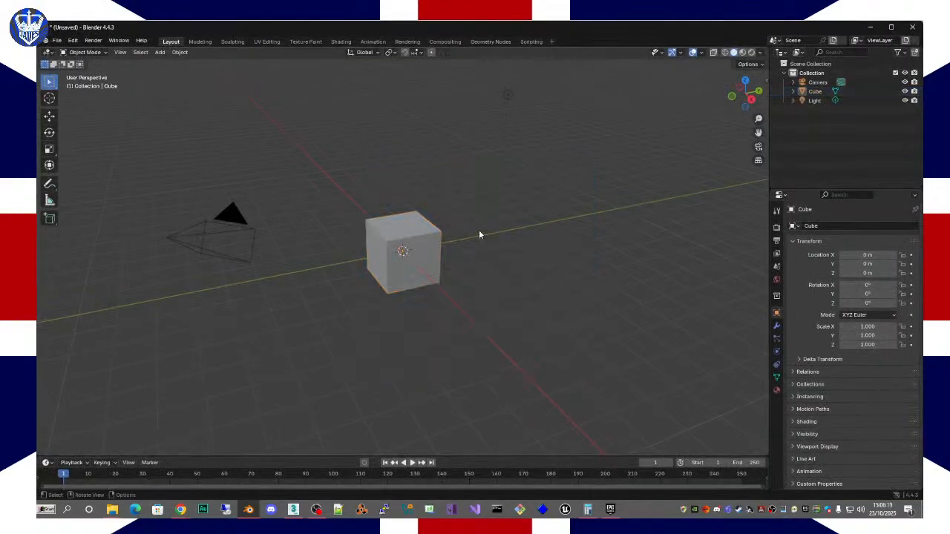
Step: Delete the default cube from the Blender scene and switch back to 3ds Max
left_click_drag(402, 191, 478, 334)
key("Delete")
key("alt+Tab")
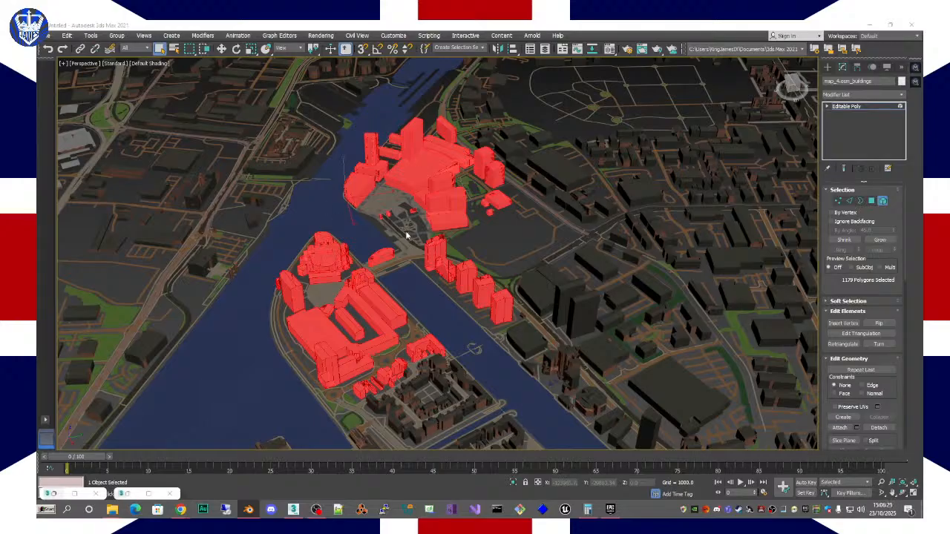
Step: View the selected Salford Quays buildings from across the water and start an FBX export of the city buildings object
middle_click_drag(381, 232, 515, 250, "alt")
scroll(424, 258, "up", 3)
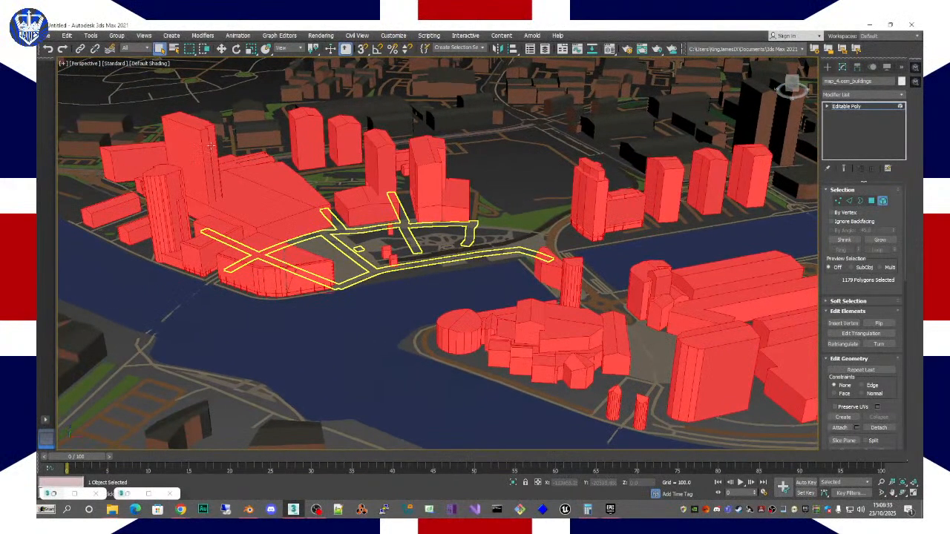
left_click(47, 36)
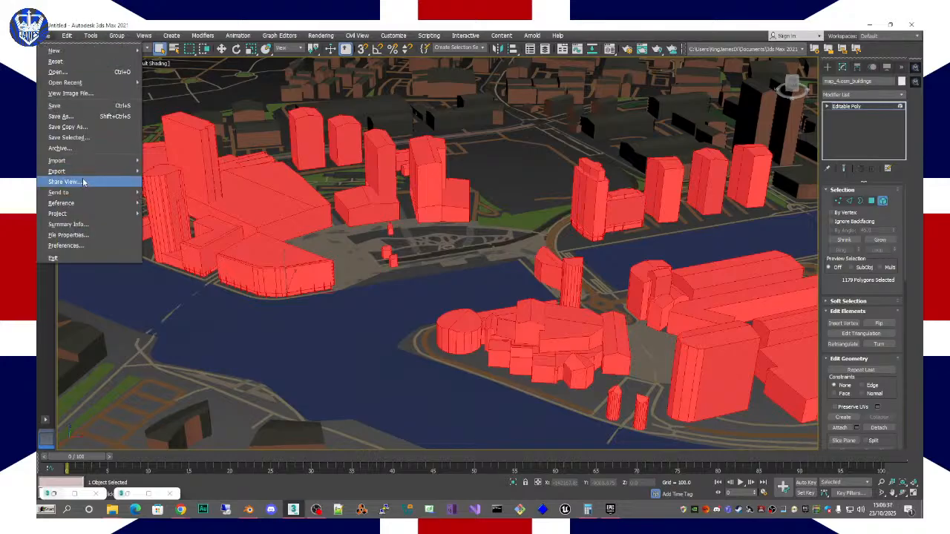
mouse_move(96, 172)
left_click(189, 181)
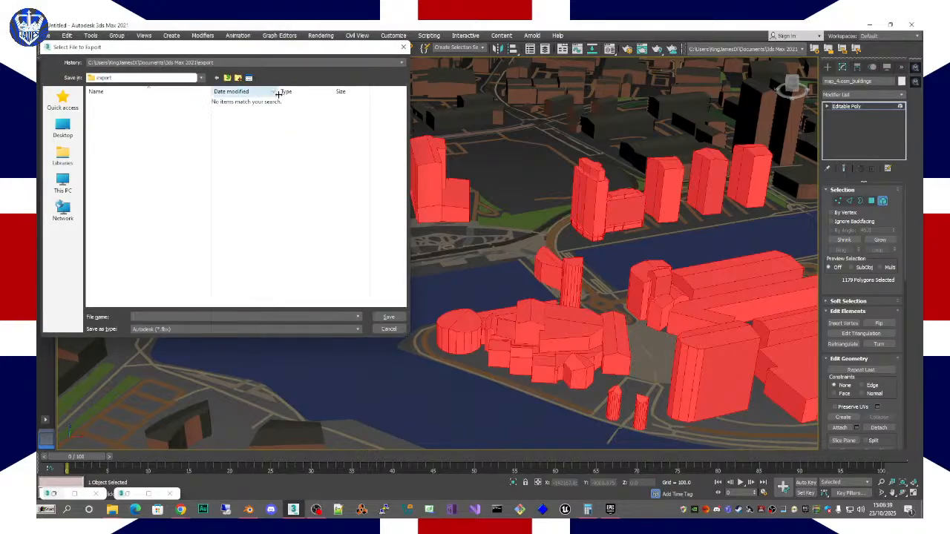
Step: Browse the export location to the Manchester folder inside Cities on the UNREAL ENGINE ONLY (F:) drive
left_click(63, 132)
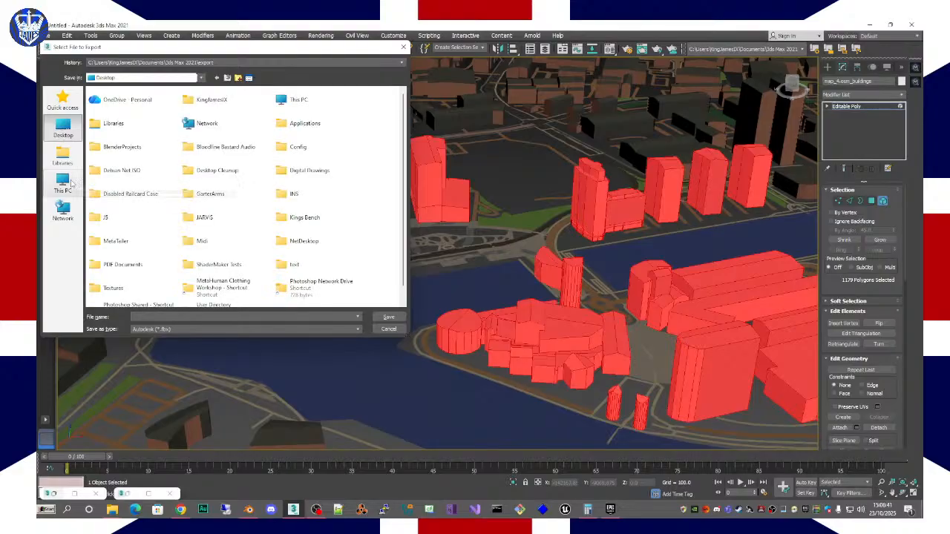
left_click(63, 183)
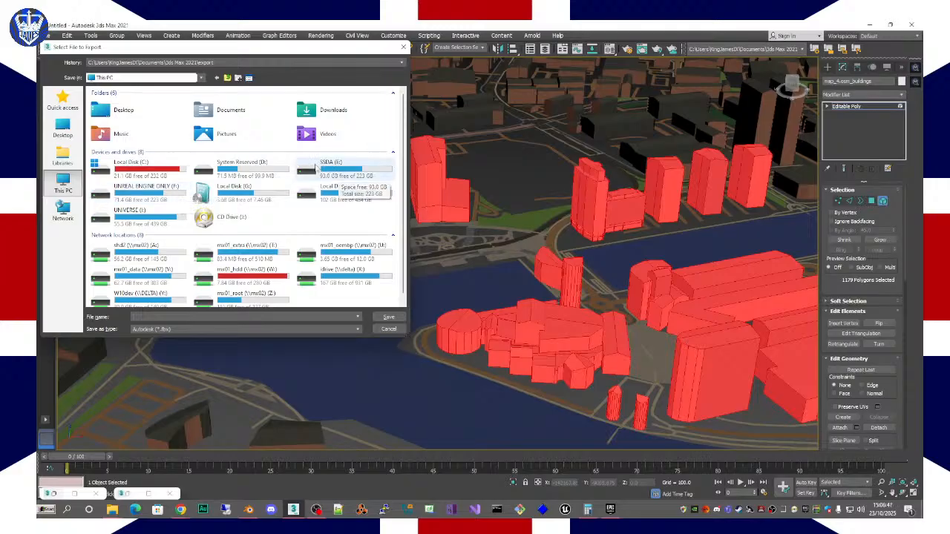
double_click(150, 190)
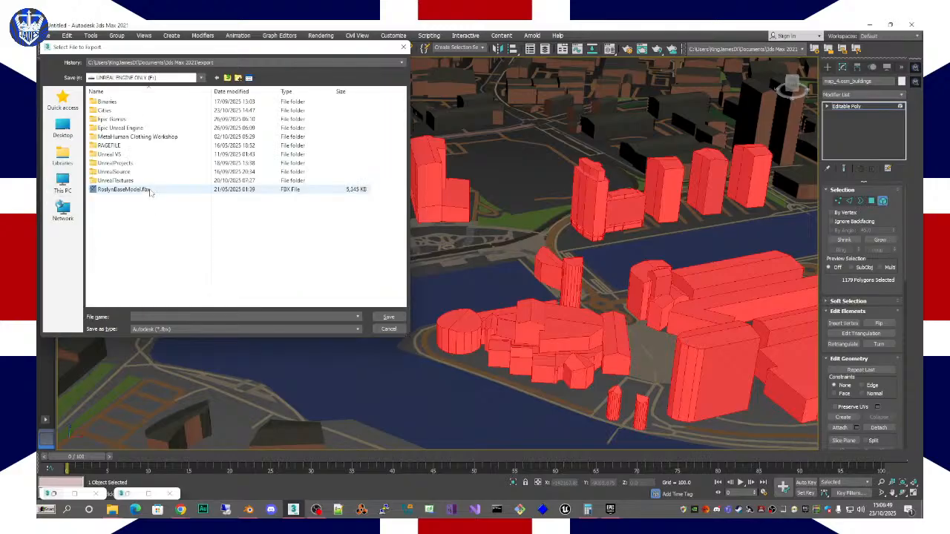
double_click(139, 111)
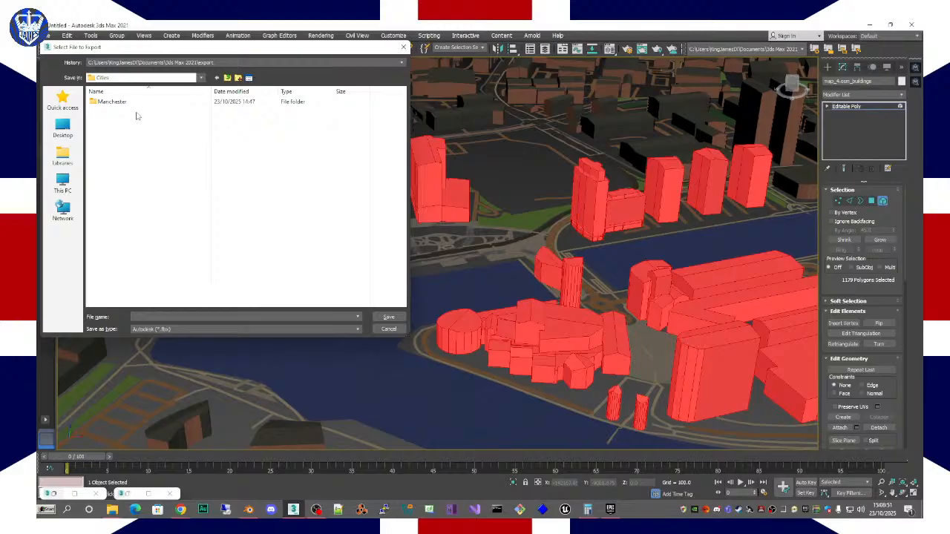
double_click(141, 108)
Step: Create a new folder inside the Manchester folder for the export
right_click(134, 179)
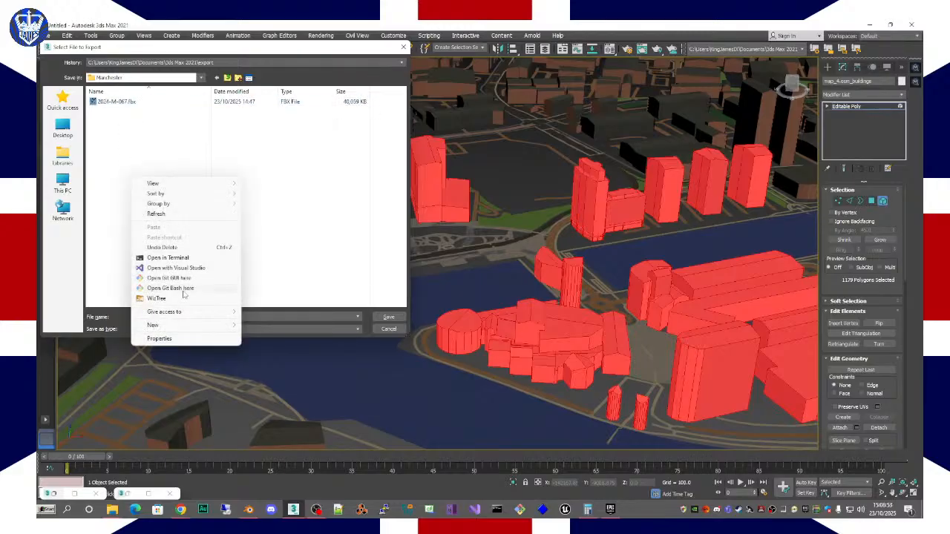
mouse_move(195, 325)
left_click(257, 325)
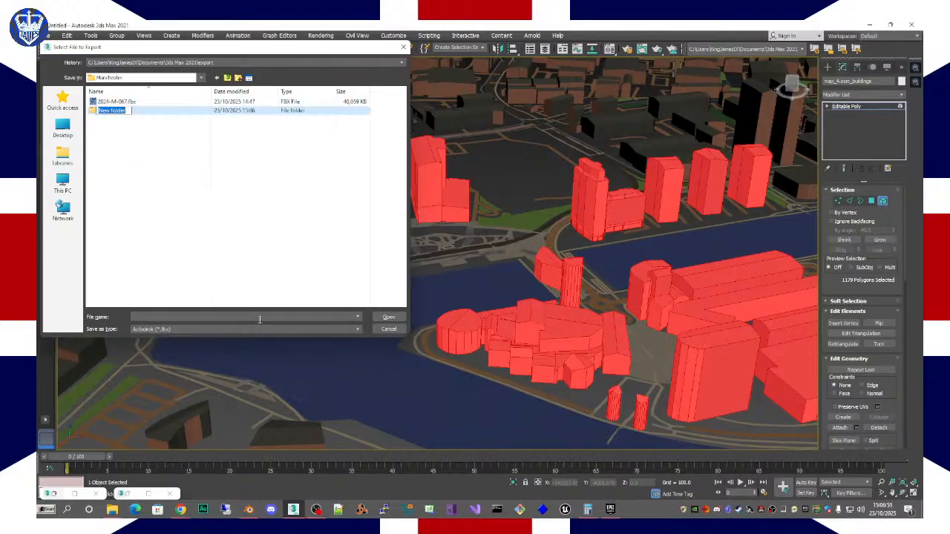
Step: Name the new folder inside Manchester "Salford Quays" and open it as the export location
type("Salford Quays")
key("Return")
key("Return")
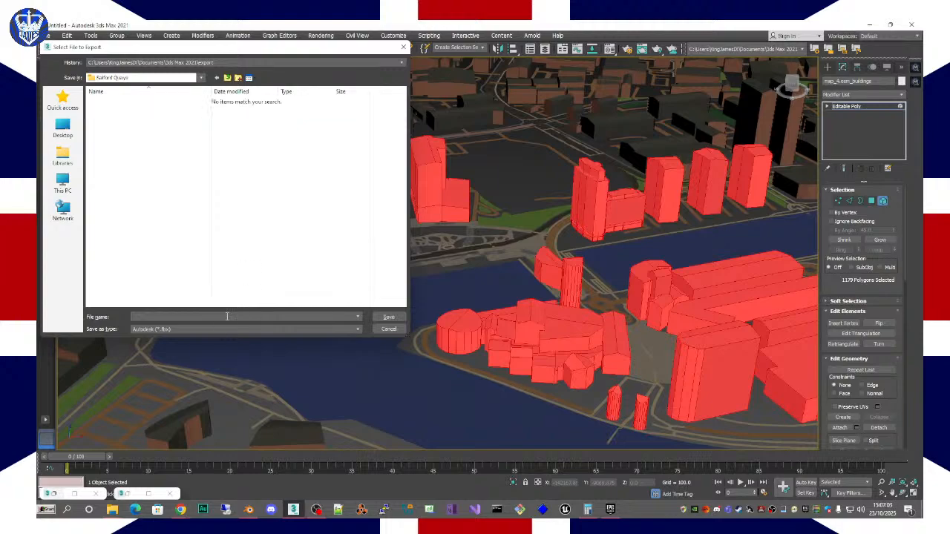
Step: Give the FBX export file a name beginning with SM_ and save it in the Salford Quays folder
left_click(227, 317)
type("Module_")
key("BackSpace")
key("BackSpace")
key("BackSpace")
key("BackSpace")
key("BackSpace")
key("BackSpace")
key("BackSpace")
type("SM_")
type("anch")
key("Return")
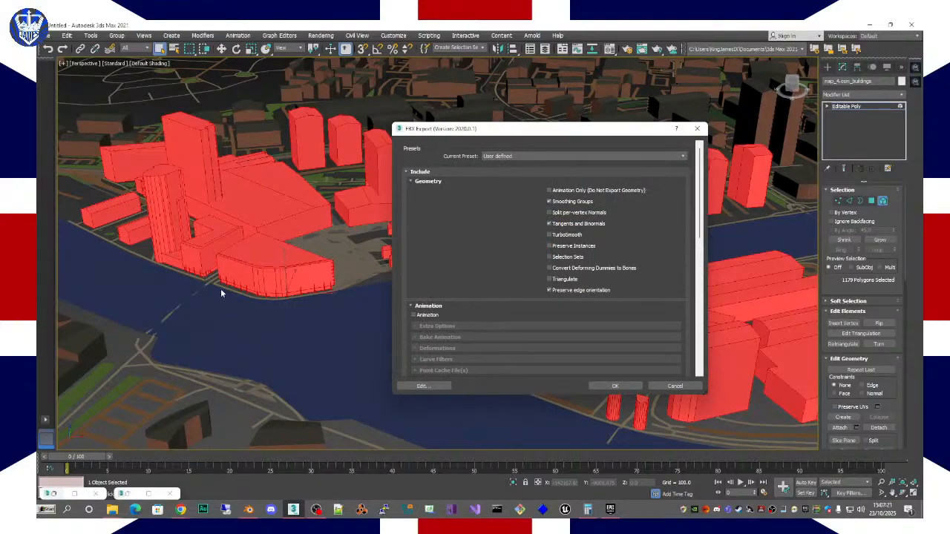
Step: Review the FBX export options for geometry, units and axis conversion, and run the export
left_click(566, 204)
left_click_drag(697, 237, 699, 340)
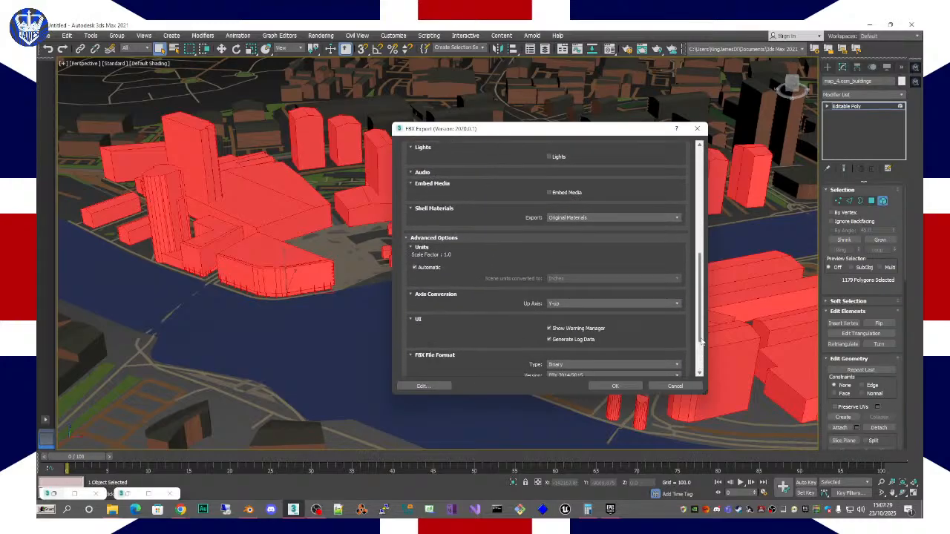
left_click(613, 387)
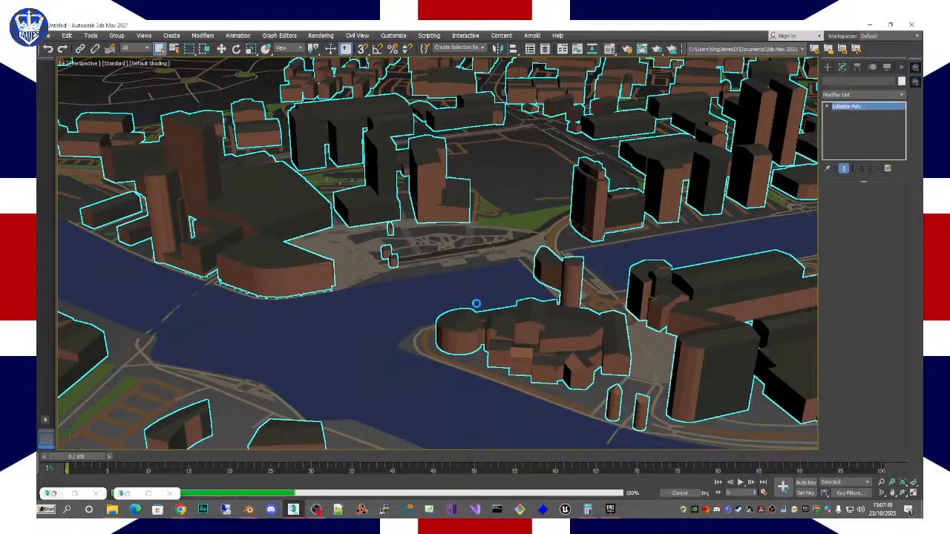
left_click(476, 304)
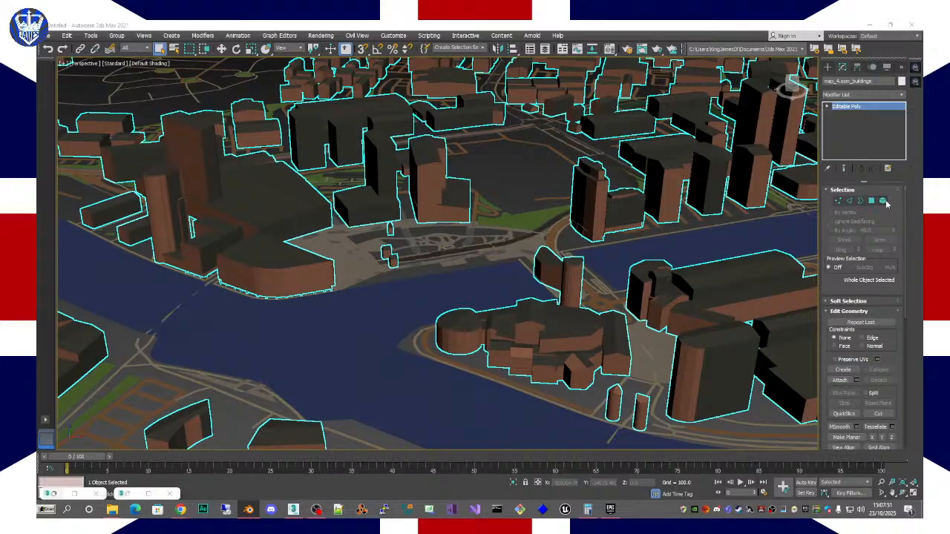
Step: Return to the selected building elements and detach them as a separate object named SalfordQuays_Buildings
left_click(885, 202)
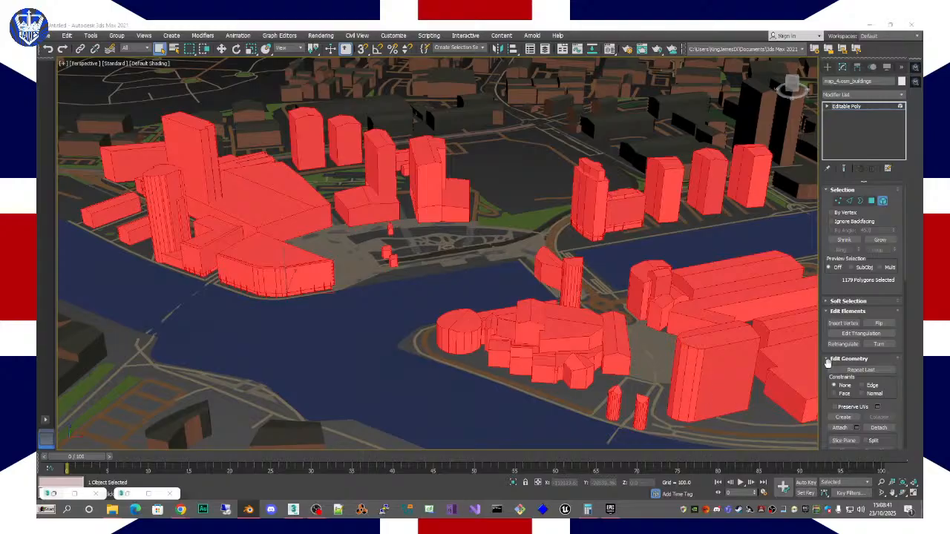
left_click(879, 429)
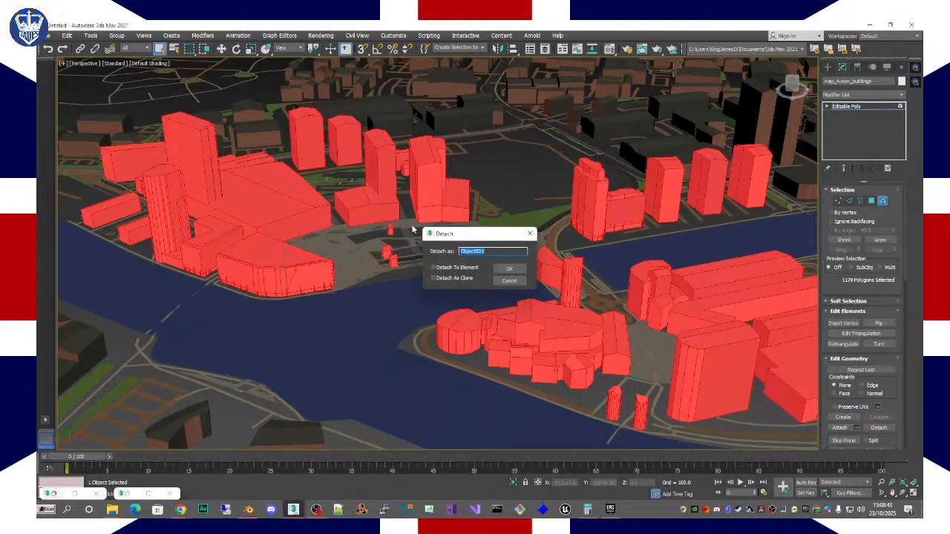
type("SalfordQuays_Buildings")
key("Return")
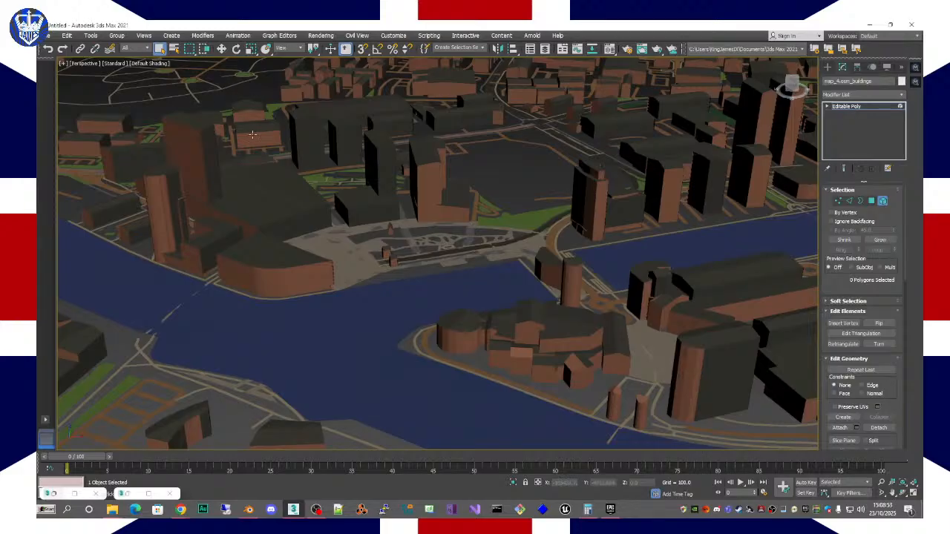
Step: Hide the map_4.osm_buildings object using the scene object list
right_click(303, 143)
left_click(178, 46)
left_click(174, 48)
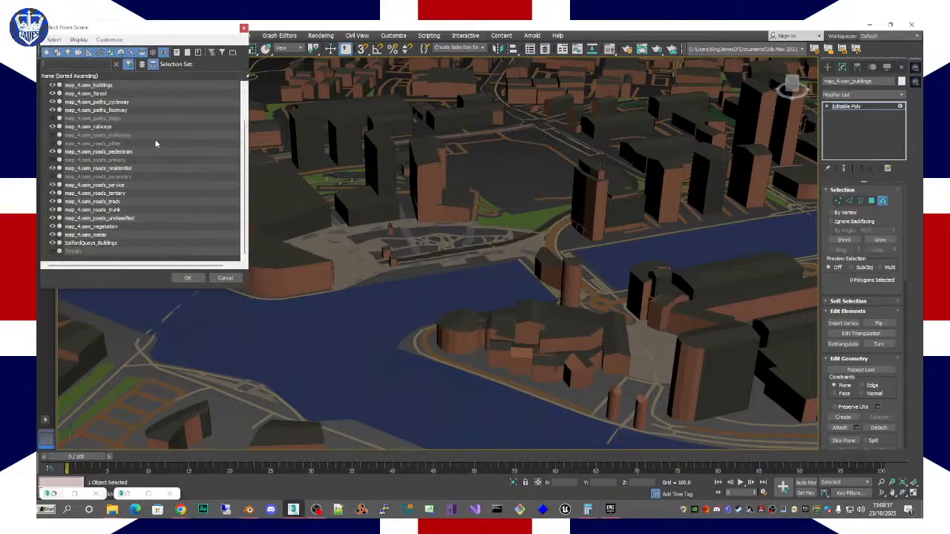
scroll(150, 152, "up", 2)
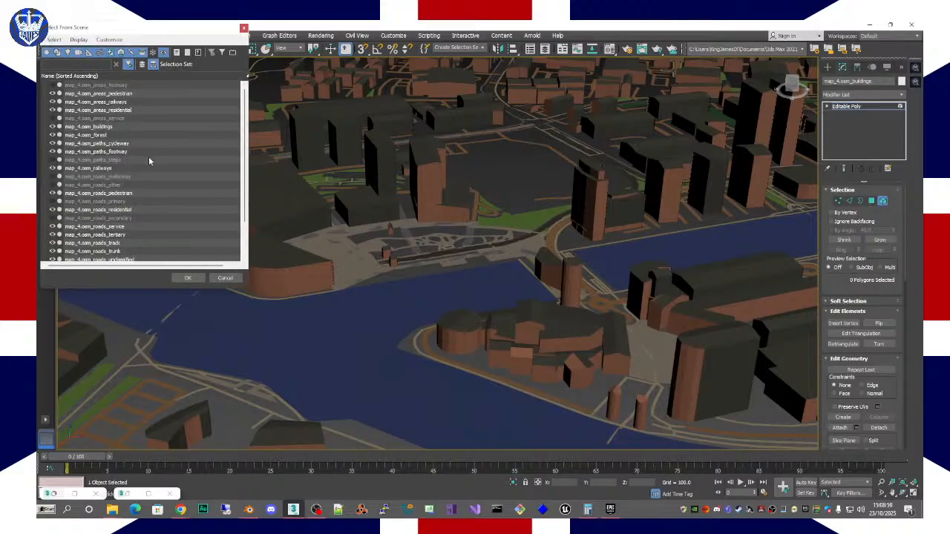
left_click(53, 127)
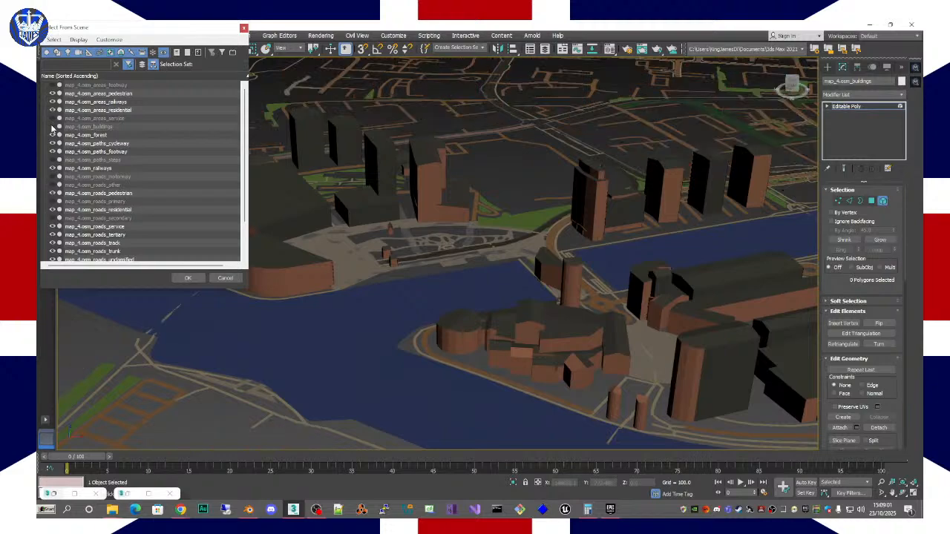
left_click(188, 279)
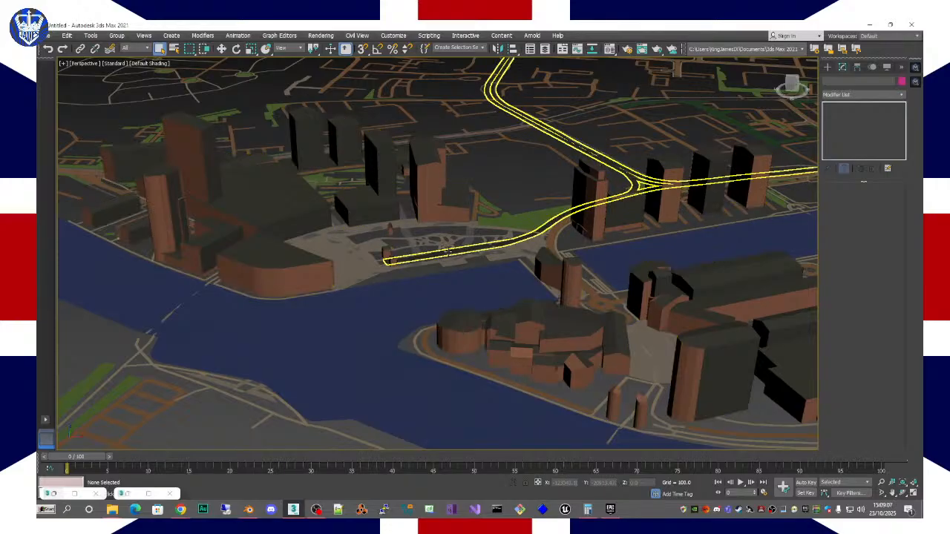
Step: Examine the detached Salford Quays buildings and the waterways around them, and select the buildings object
middle_click_drag(427, 236, 466, 223, "alt")
scroll(466, 222, "down", 10)
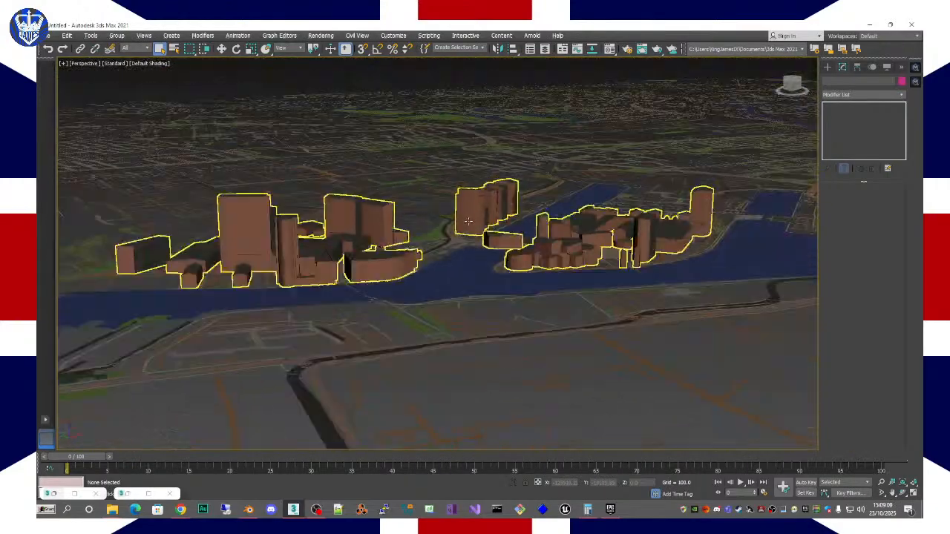
middle_click_drag(526, 210, 505, 234, "alt")
scroll(479, 252, "up", 5)
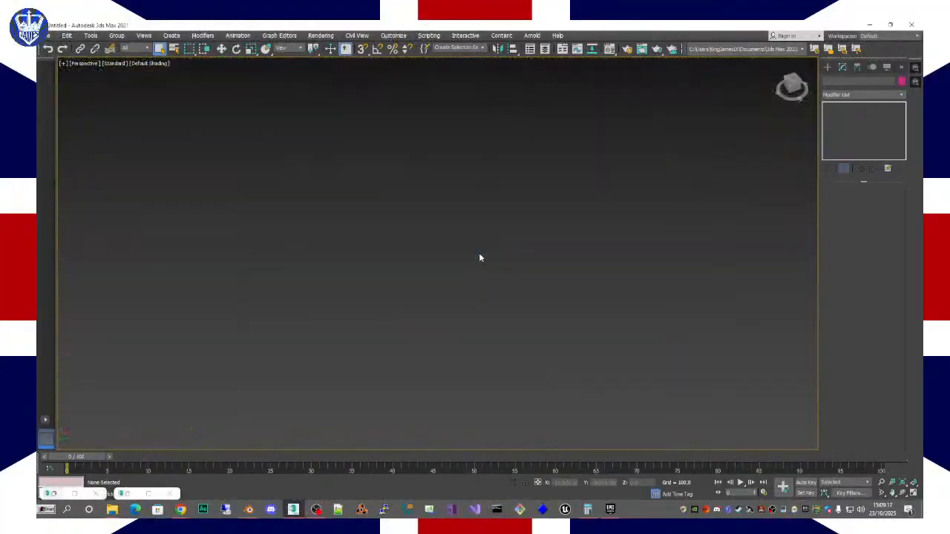
scroll(467, 245, "down", 5)
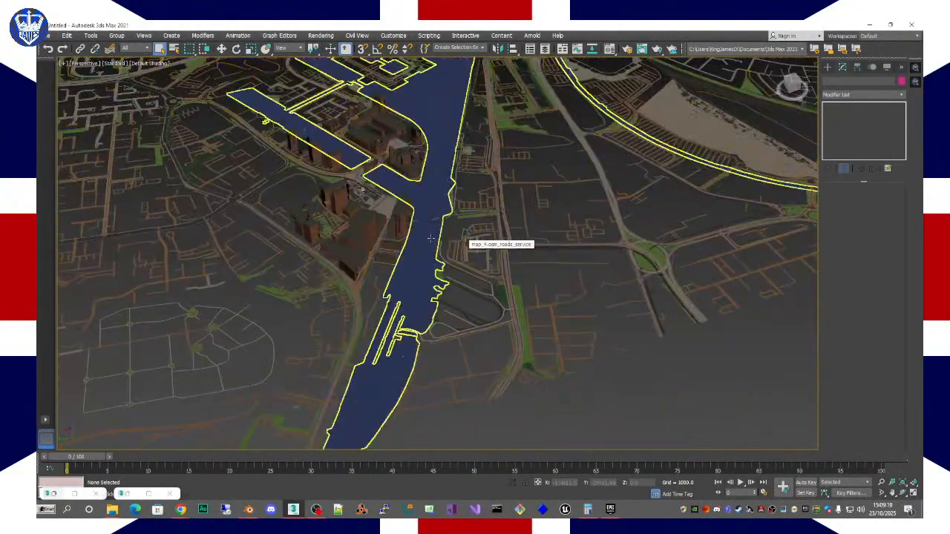
left_click(415, 202)
scroll(421, 201, "up", 3)
mouse_move(420, 200)
middle_mouse_down("alt")
mouse_move(486, 213)
mouse_move(303, 215)
mouse_move(423, 218)
middle_mouse_up("alt")
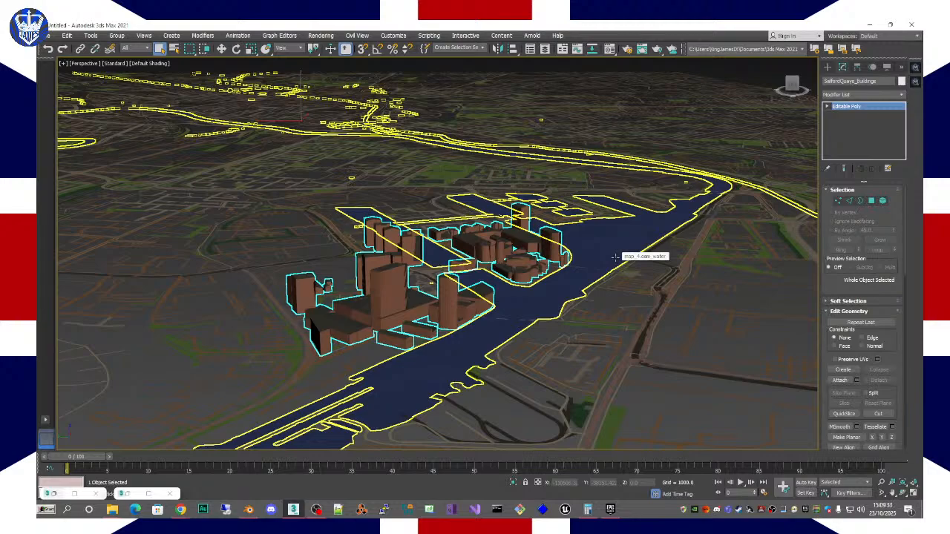
Step: Select the map_4.osm_water object and pick the water element beside the Salford Quays buildings at element level
left_click(533, 298)
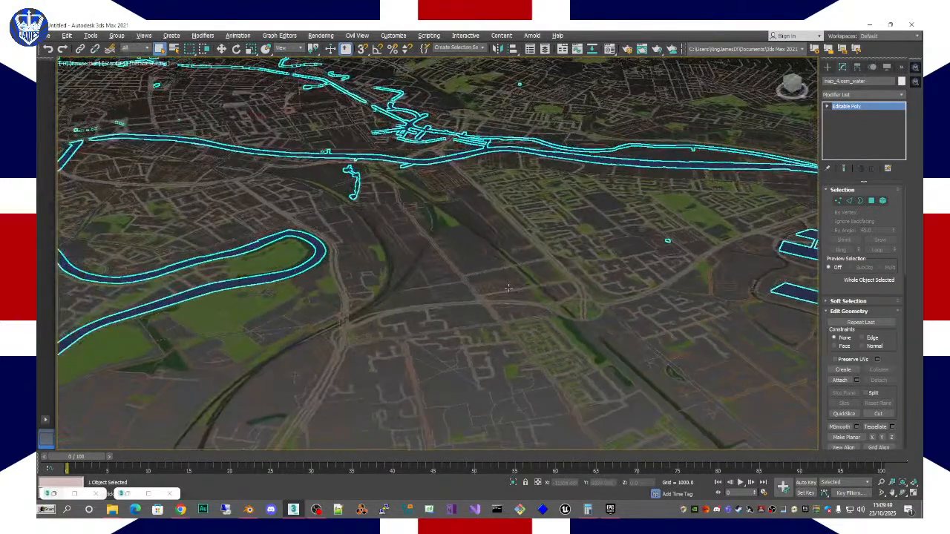
scroll(509, 288, "down", 5)
middle_click_drag(509, 287, 450, 266)
left_click(883, 201)
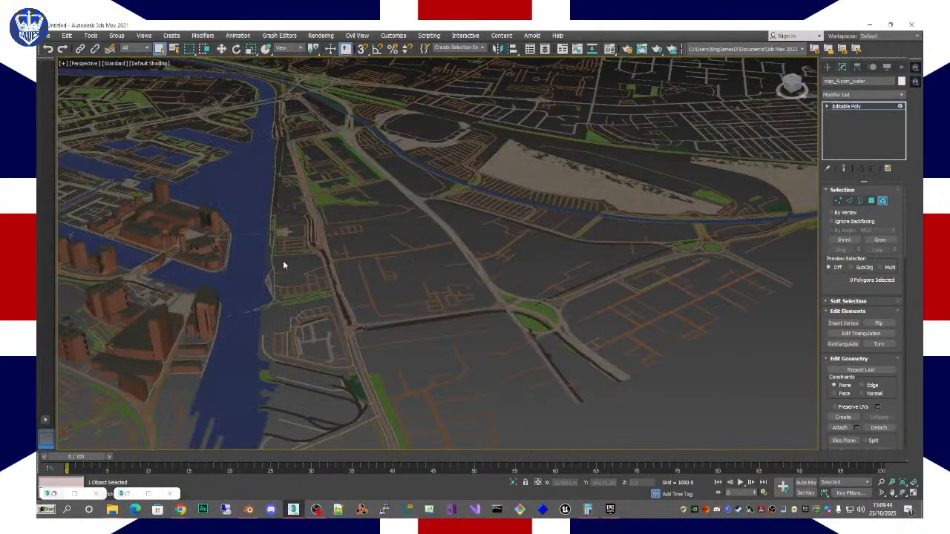
left_click(283, 265)
middle_click_drag(283, 265, 331, 210, "alt")
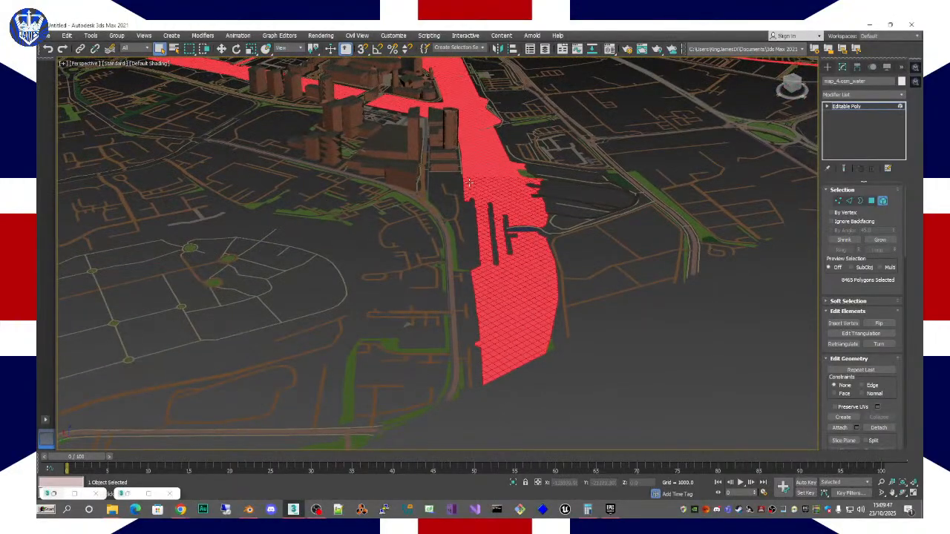
Step: Switch the water selection to polygon level and deselect the river polygons beneath the road bridge east of the docks
scroll(470, 161, "down", 8)
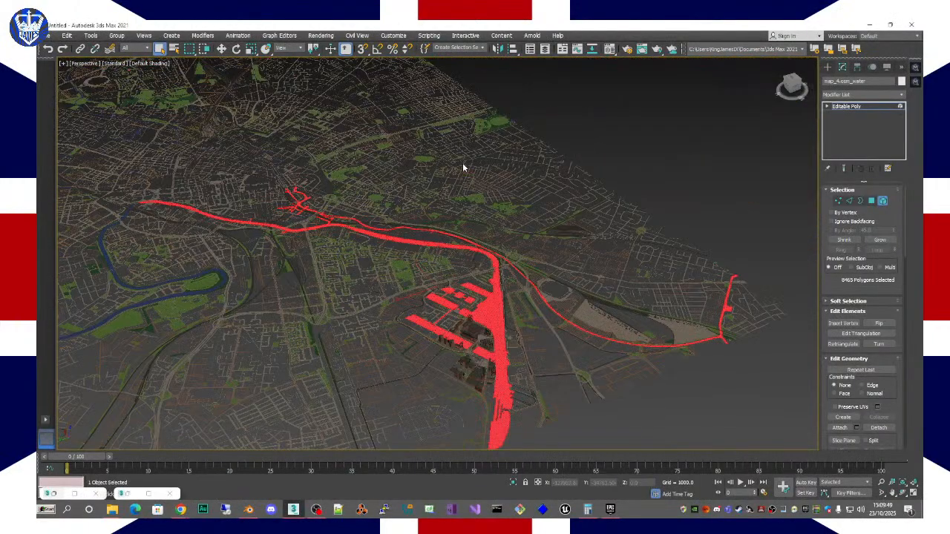
middle_click_drag(439, 219, 706, 215, "alt")
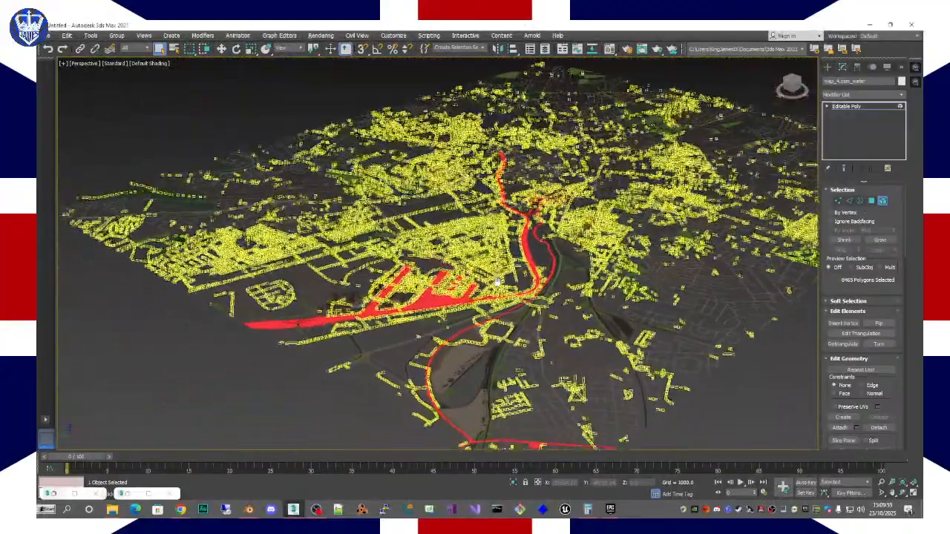
middle_click_drag(498, 282, 444, 324)
scroll(460, 273, "up", 3)
scroll(503, 263, "up", 4)
scroll(503, 263, "down", 2)
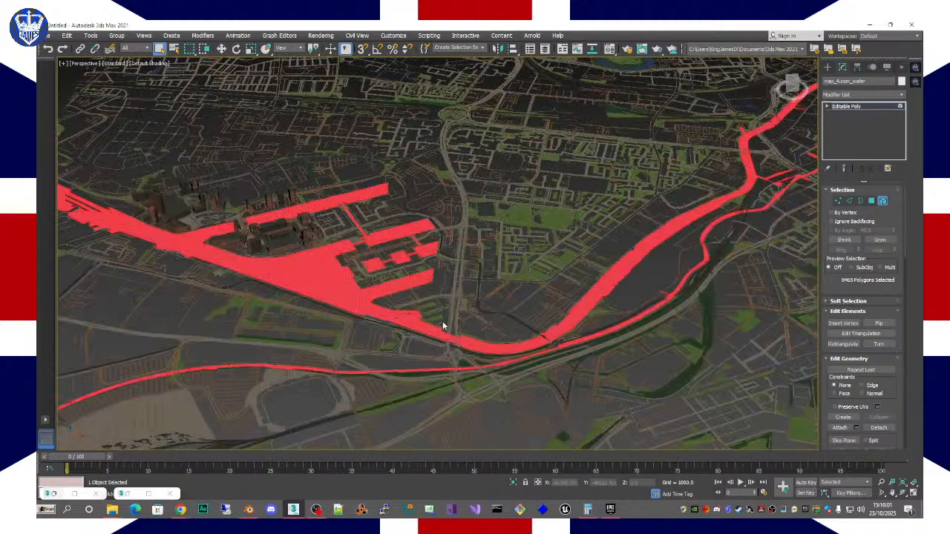
scroll(453, 328, "up", 5)
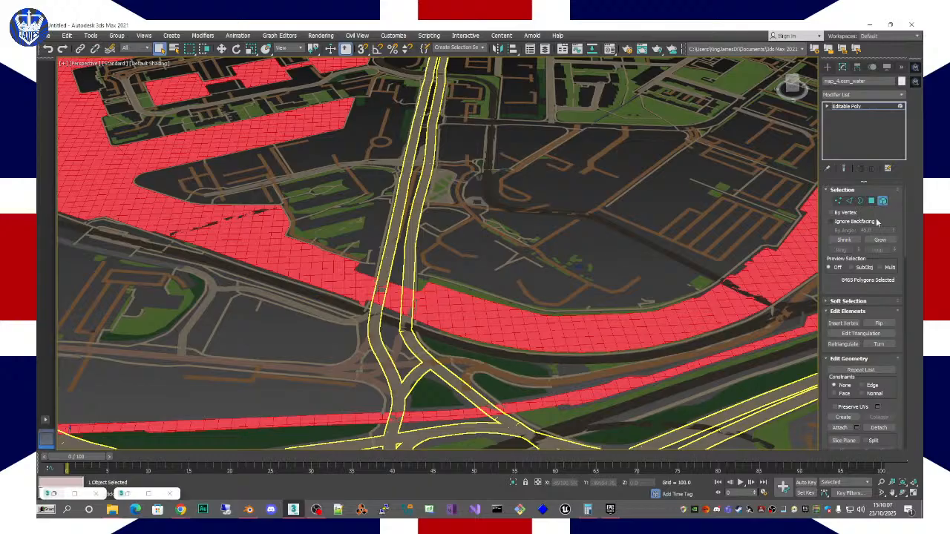
left_click(872, 201)
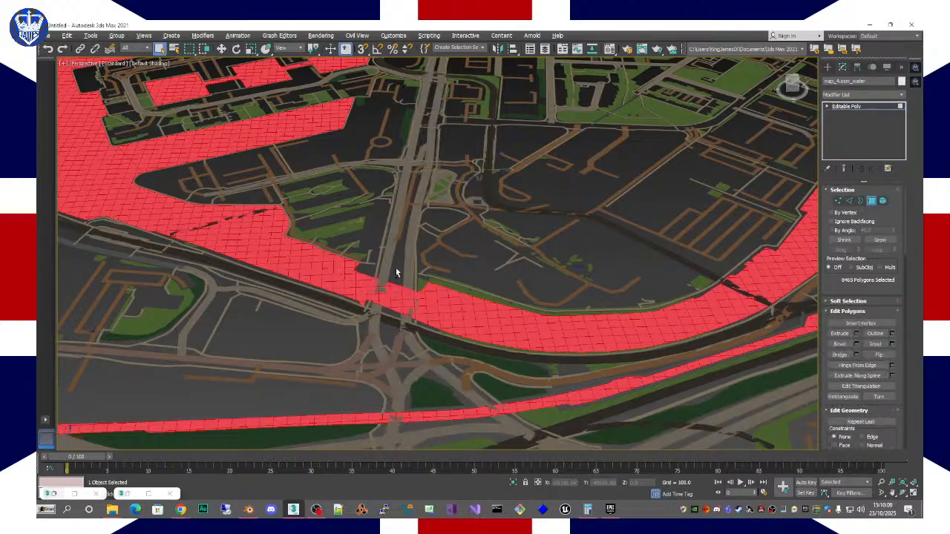
left_click_drag(402, 292, 438, 343, "alt")
Step: Select only the Salford Quays river and dock polygons west of the road bridge, excluding the separate narrow canal
scroll(440, 283, "down", 3)
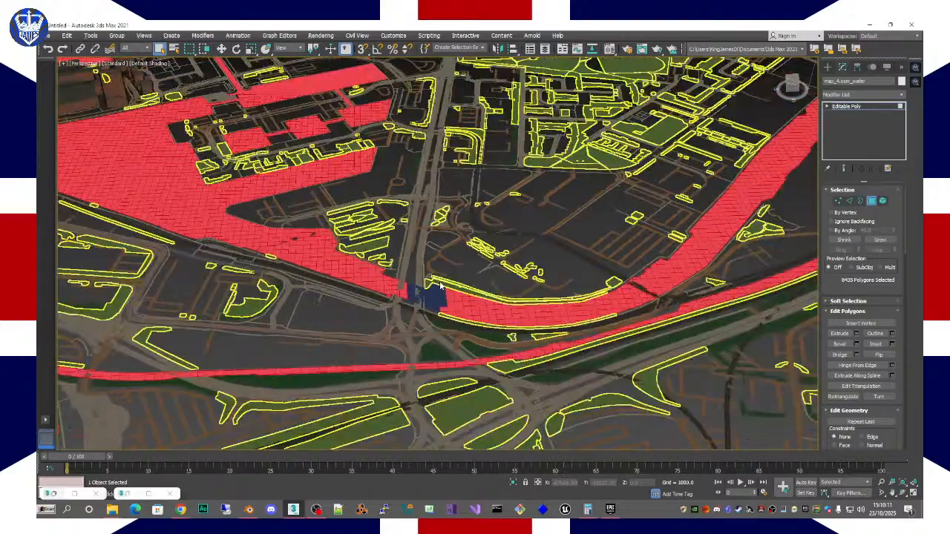
scroll(440, 284, "down", 5)
scroll(446, 278, "up", 6)
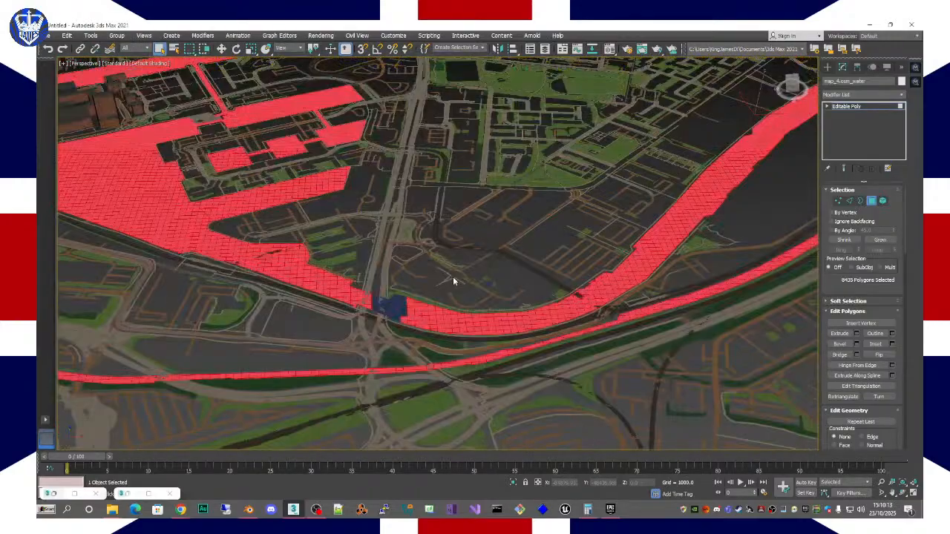
scroll(452, 276, "down", 8)
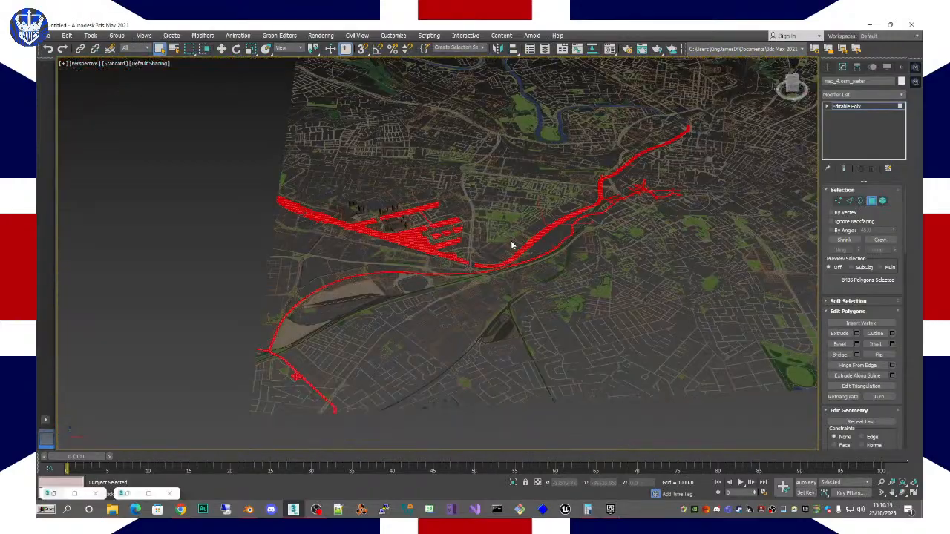
scroll(511, 242, "up", 5)
scroll(511, 242, "down", 3)
middle_click_drag(465, 236, 499, 239)
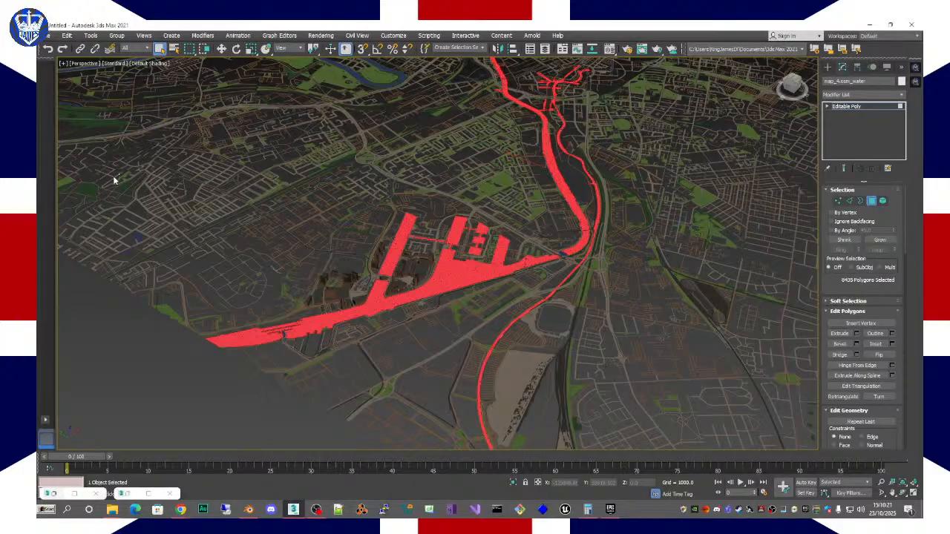
left_click_drag(179, 177, 551, 363)
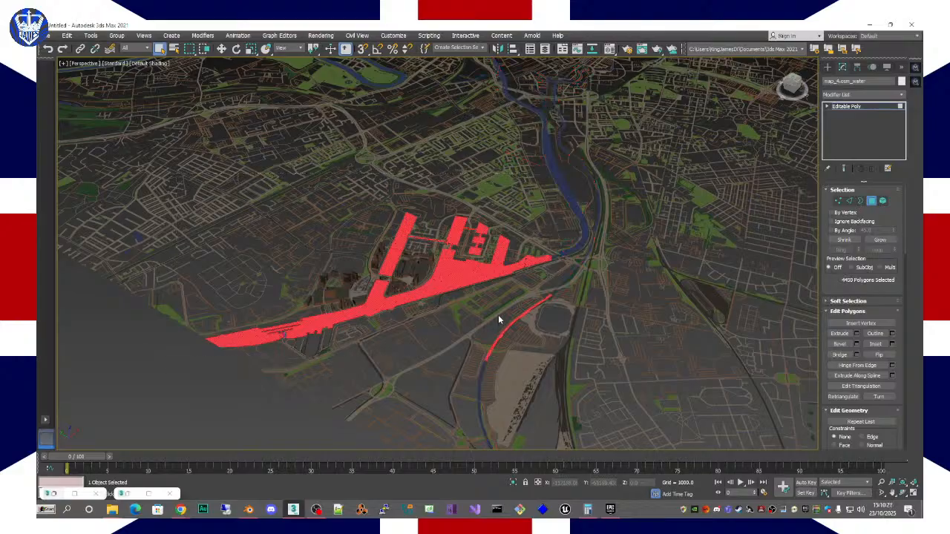
left_click_drag(468, 339, 499, 366, "alt")
left_click_drag(530, 292, 566, 321, "alt")
Step: Add the missing river polygons along the southern bank to the water selection, filling it up to the road bridge east of the docks
scroll(560, 281, "up", 3)
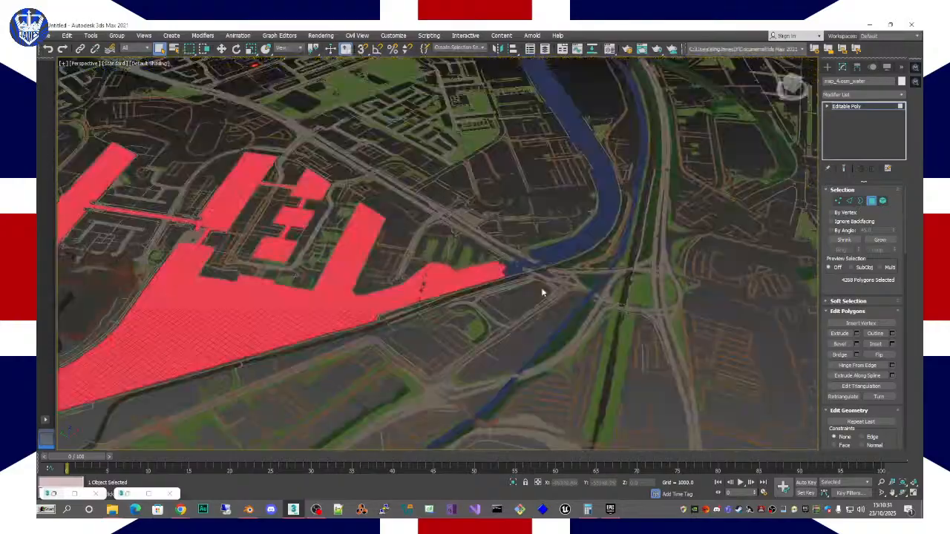
scroll(527, 294, "up", 5)
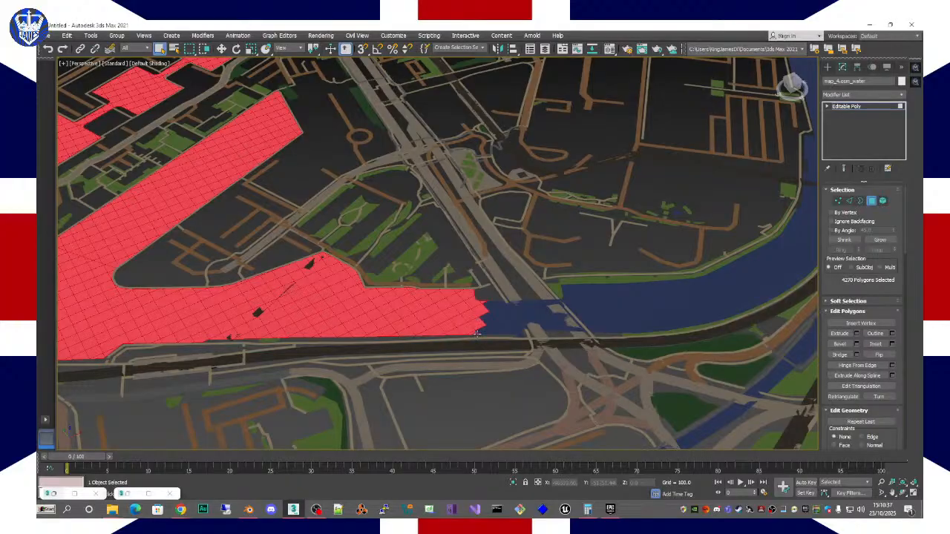
left_click(501, 331, "ctrl")
left_click(510, 329, "ctrl")
left_click(494, 334, "ctrl")
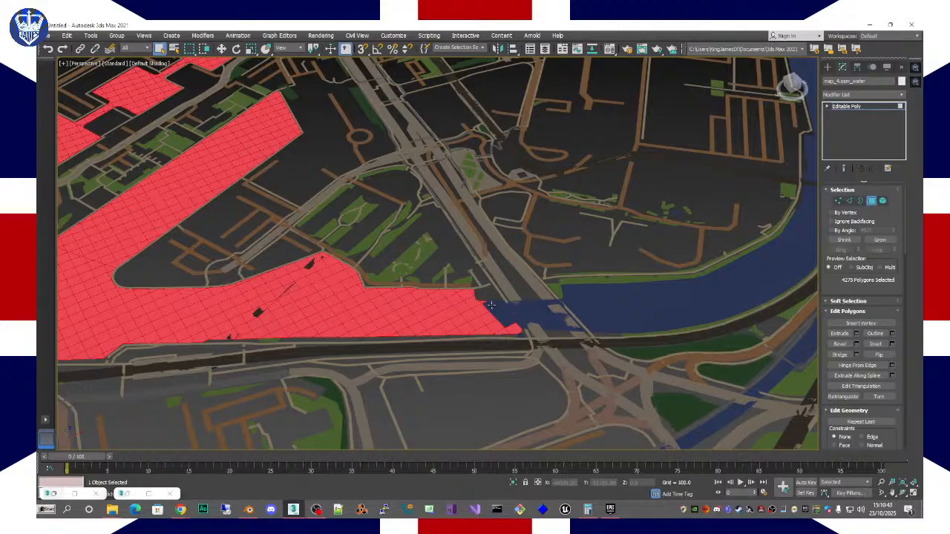
scroll(491, 305, "up", 4)
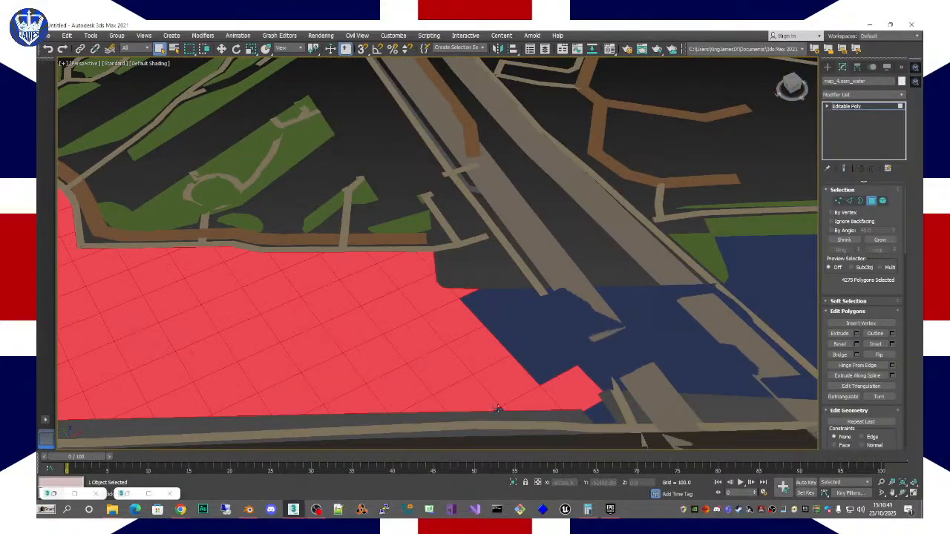
left_click(598, 413, "ctrl")
left_click(550, 367, "ctrl")
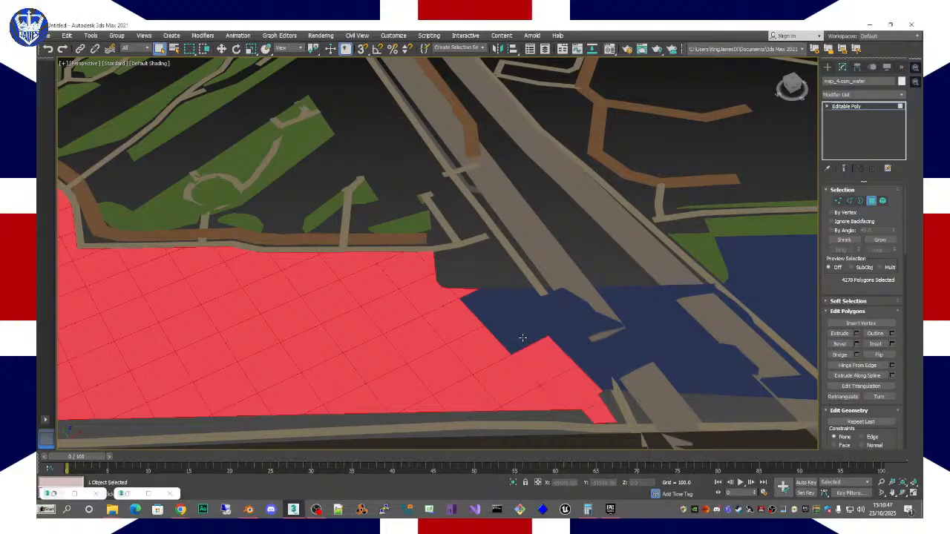
Step: Extend the water selection with the northern and mid-river polygons up to and beneath the edge of the road bridge
left_click(523, 338, "ctrl")
left_click(492, 317, "ctrl")
left_click(521, 298, "ctrl")
left_click(541, 316, "ctrl")
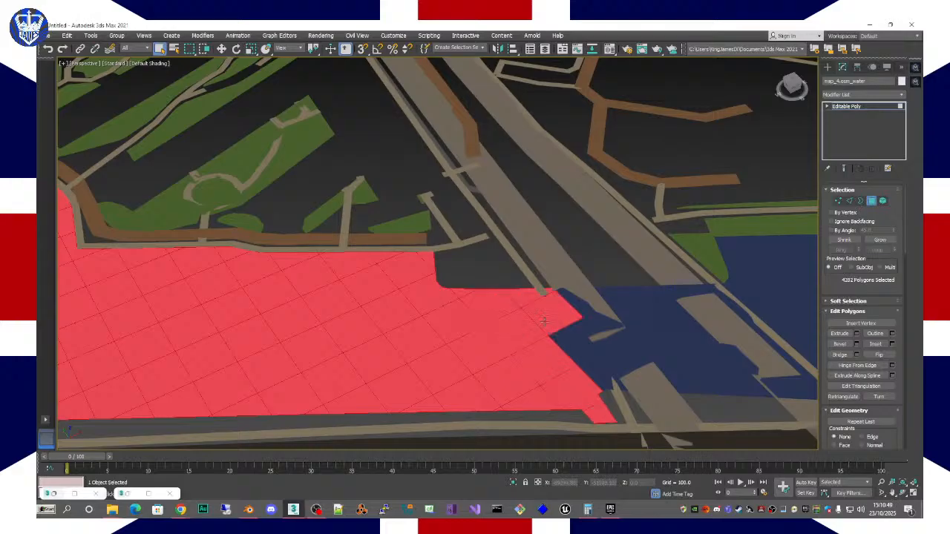
left_click(567, 347, "ctrl")
left_click(590, 366, "ctrl")
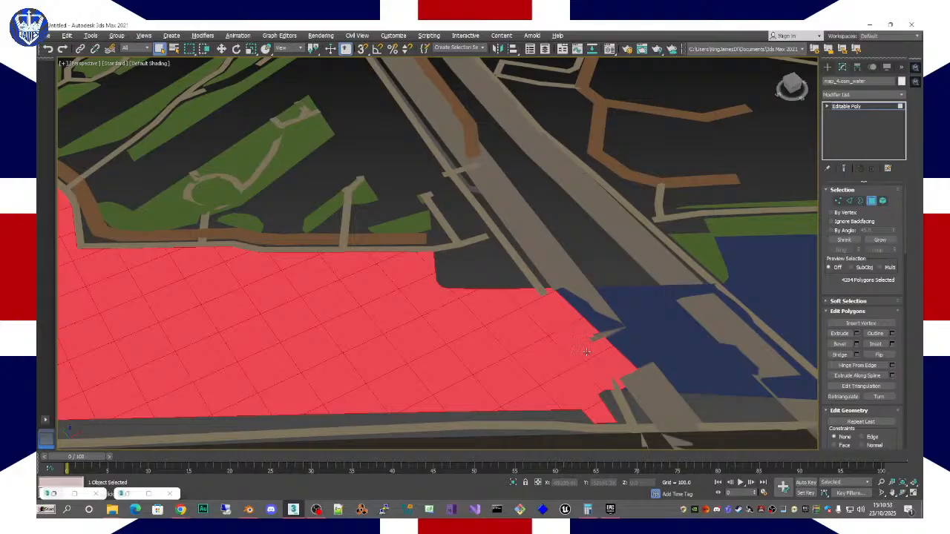
Step: Deselect the protruding river polygons beneath the road bridge so the selection ends along a straight diagonal edge west of it
left_click(587, 352, "alt")
left_click(566, 332, "alt")
left_click(550, 312, "alt")
left_click(530, 295, "alt")
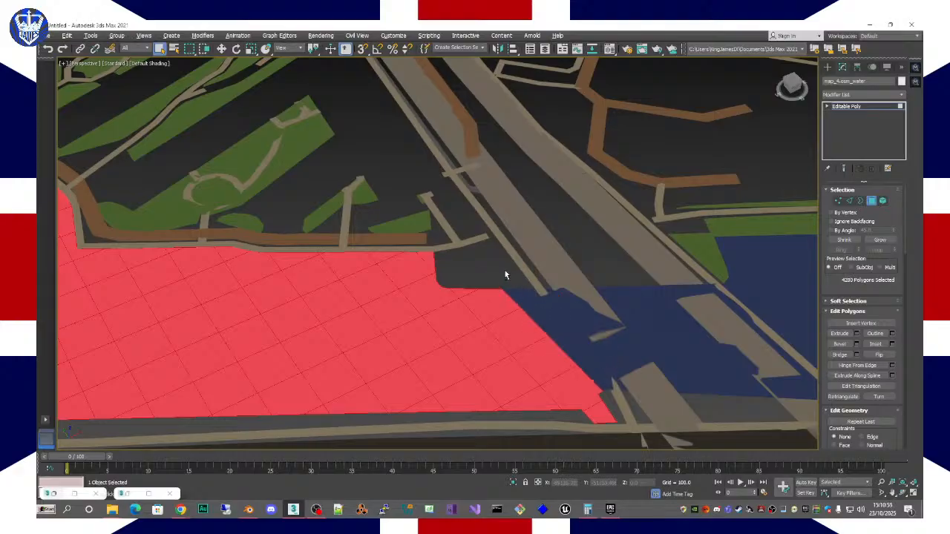
middle_click_drag(491, 256, 583, 287)
scroll(583, 286, "down", 3)
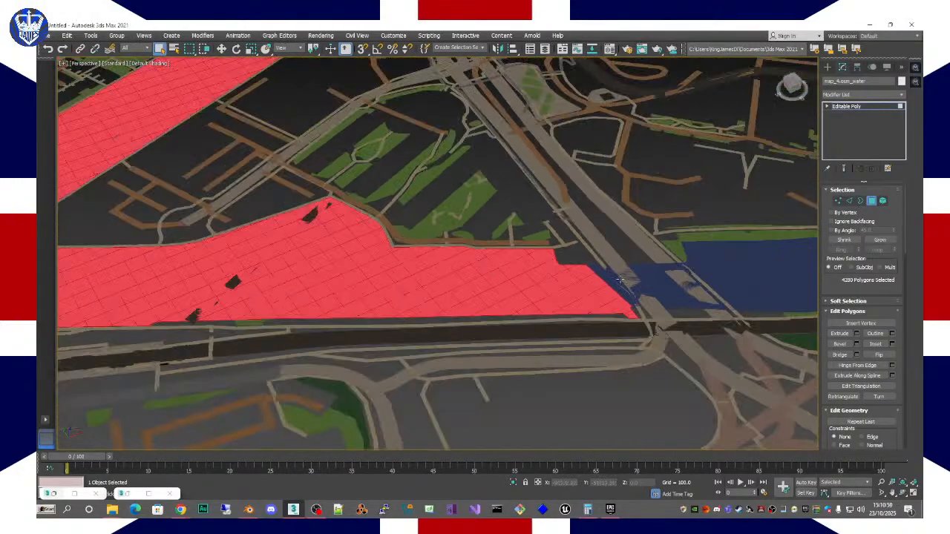
scroll(614, 295, "up", 3)
scroll(512, 296, "down", 10)
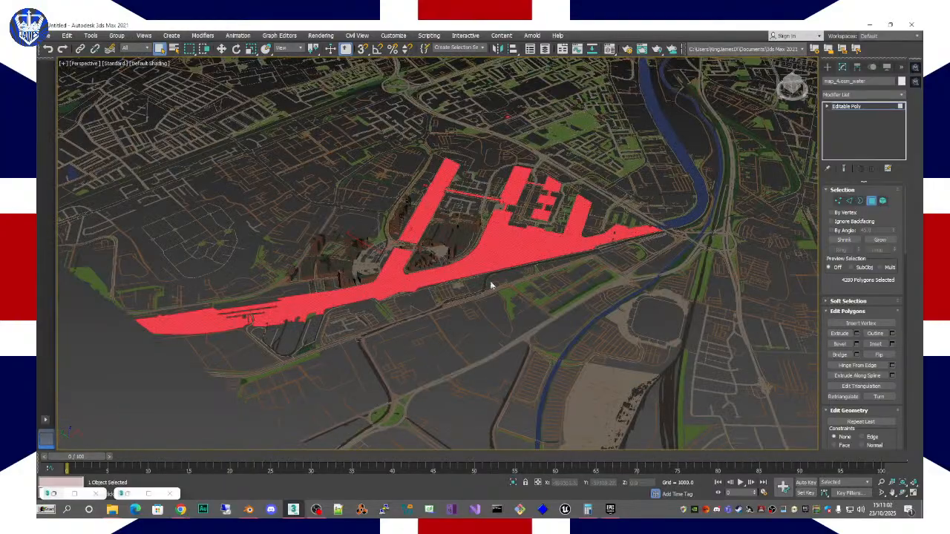
Step: Review the whole water selection around the Salford Quays buildings and check how the existing scene objects are named
middle_click_drag(491, 285, 387, 233, "alt")
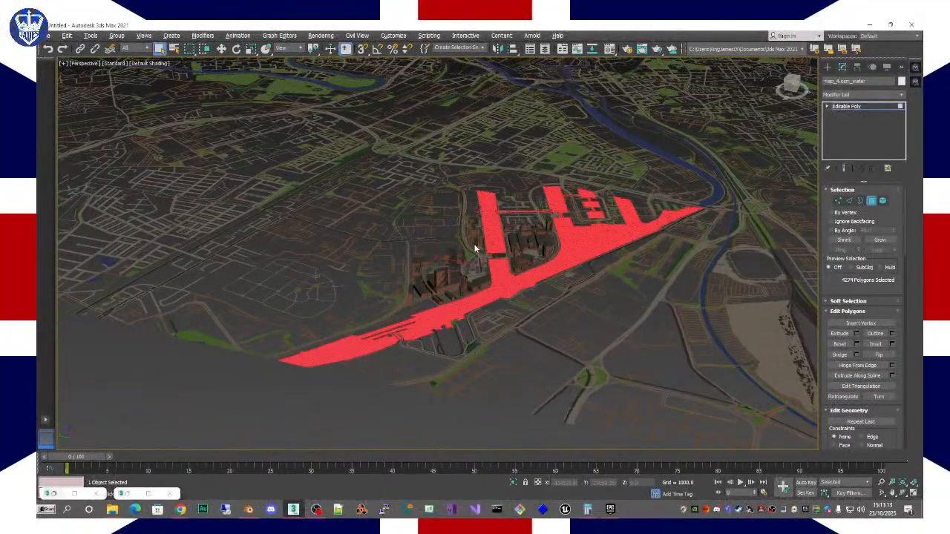
scroll(481, 242, "up", 4)
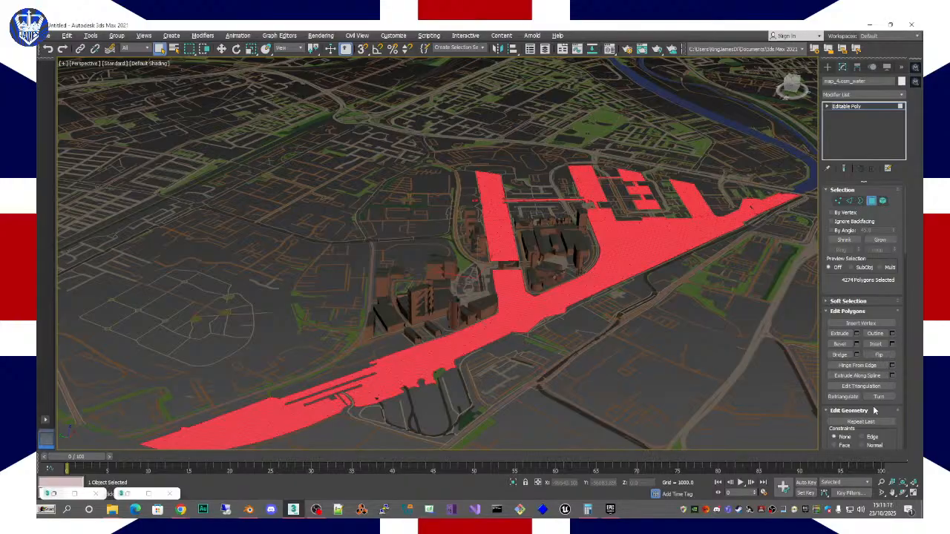
left_click_drag(866, 289, 859, 213)
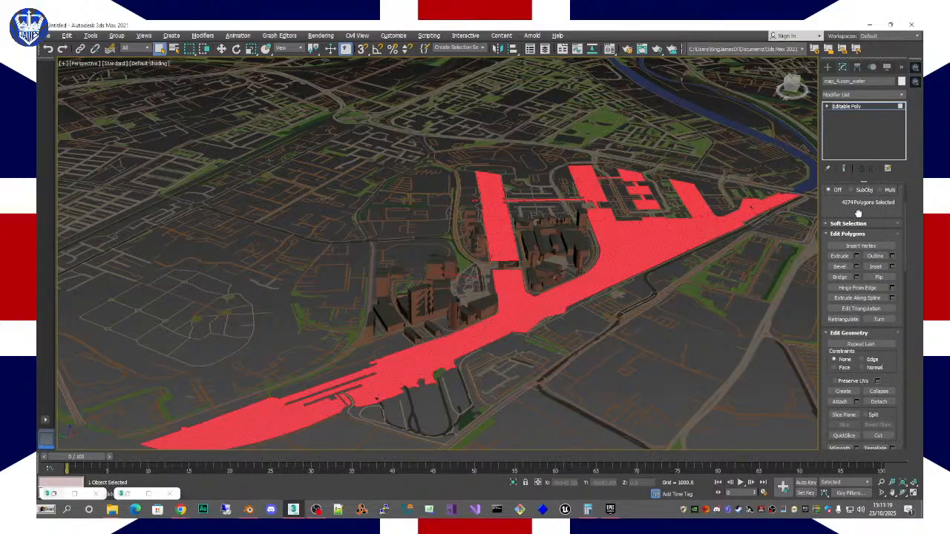
scroll(859, 213, "down", 3)
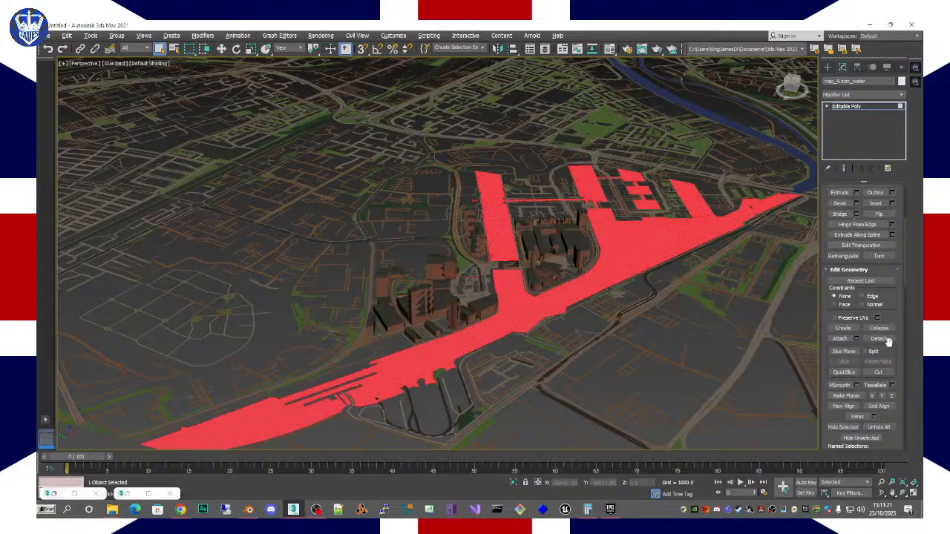
left_click(886, 340)
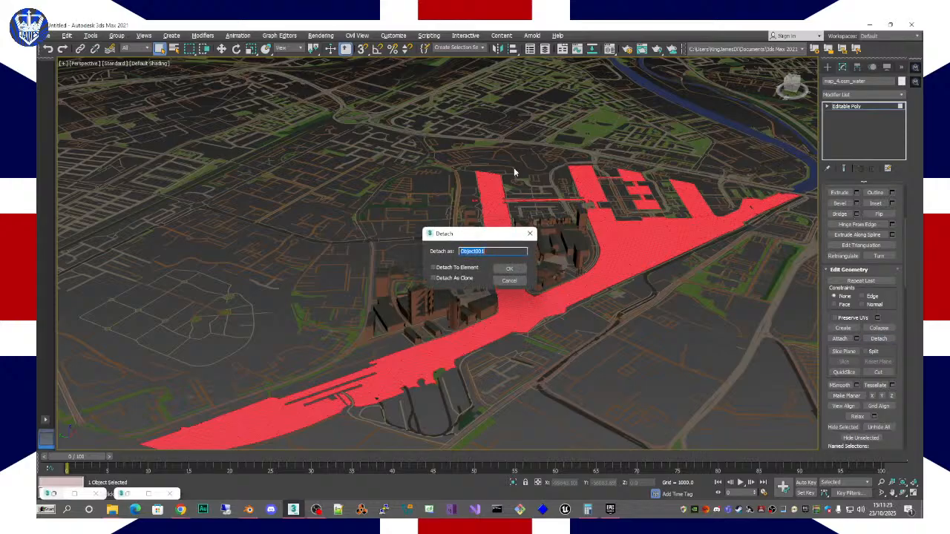
key("Return")
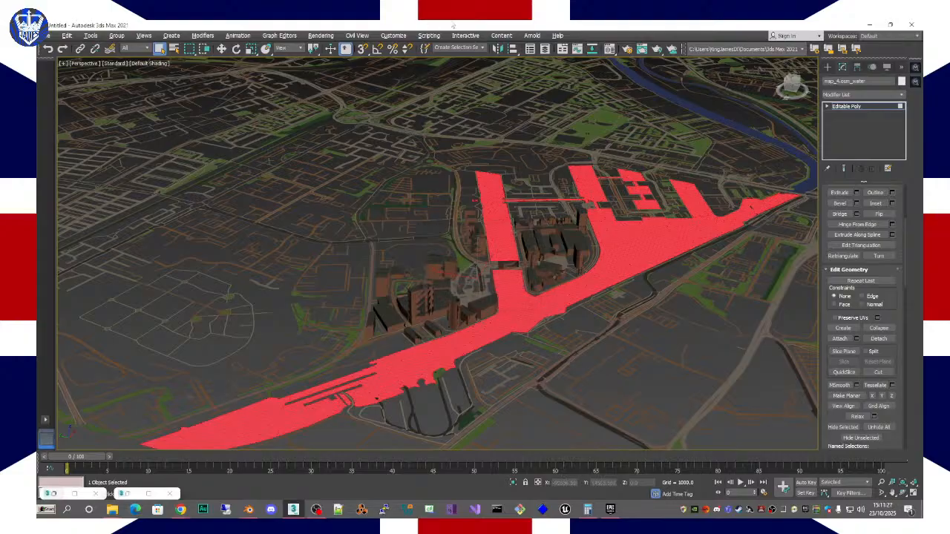
left_click(173, 48)
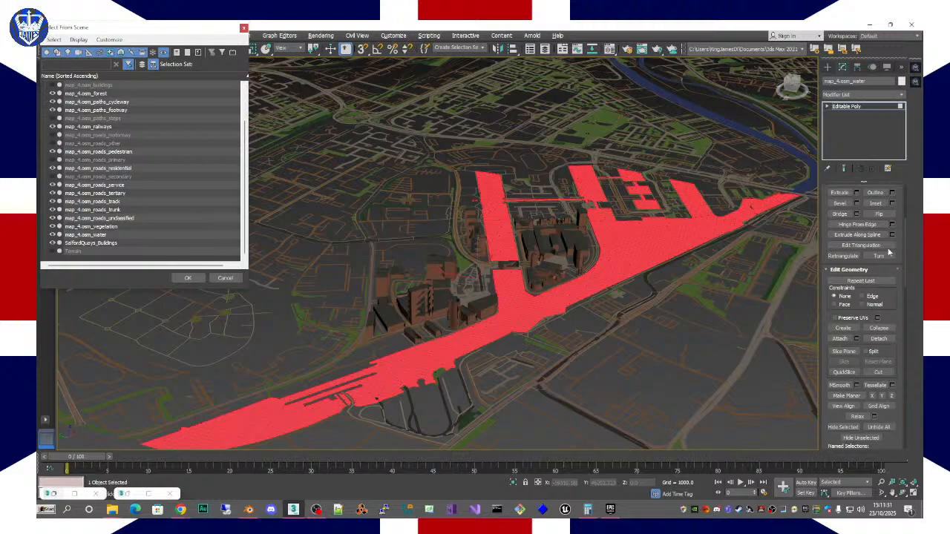
left_click(243, 28)
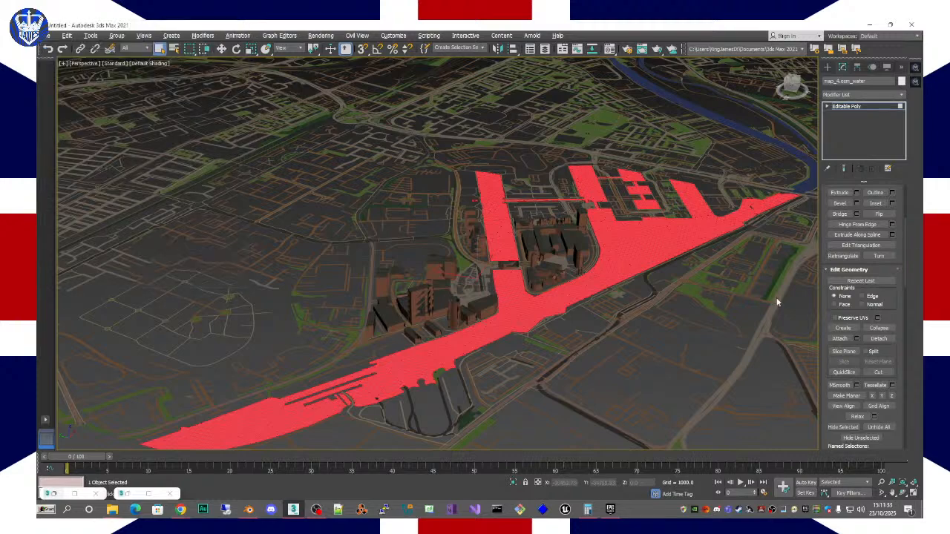
Step: Detach the selected water polygons as a separate object named SalfordQuays_Water
left_click(879, 338)
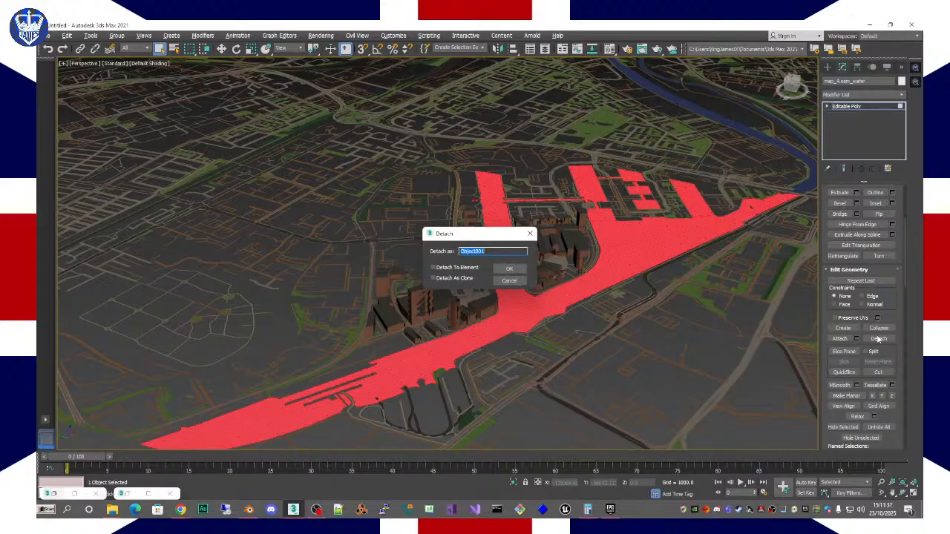
type("SalfordQuays_Water")
key("Return")
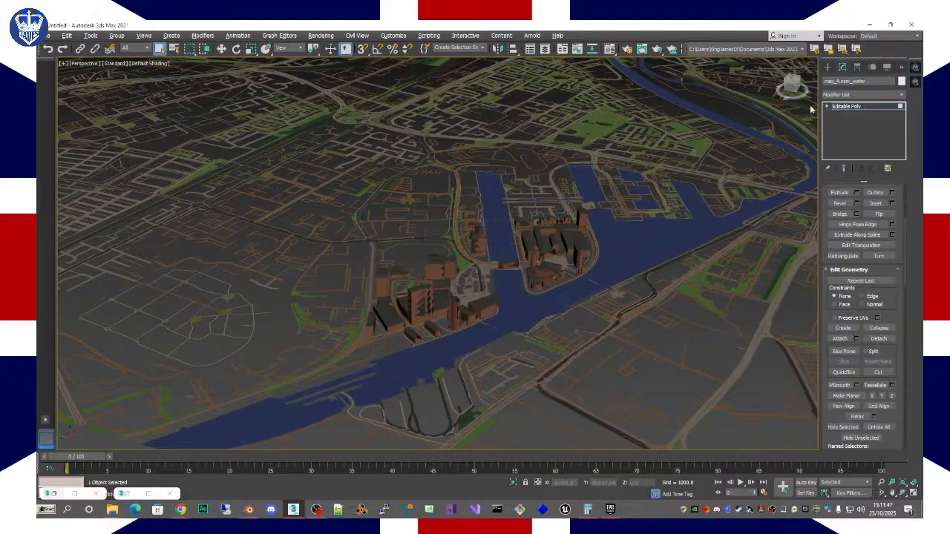
Step: Hide the map_4.osm_water and map_4.osm_forest objects through the scene object list
left_click(174, 49)
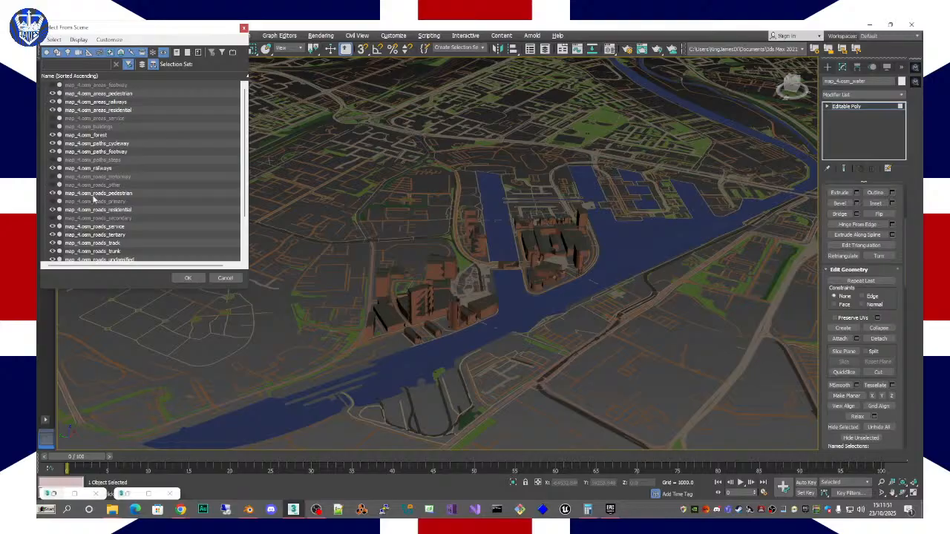
scroll(86, 162, "down", 2)
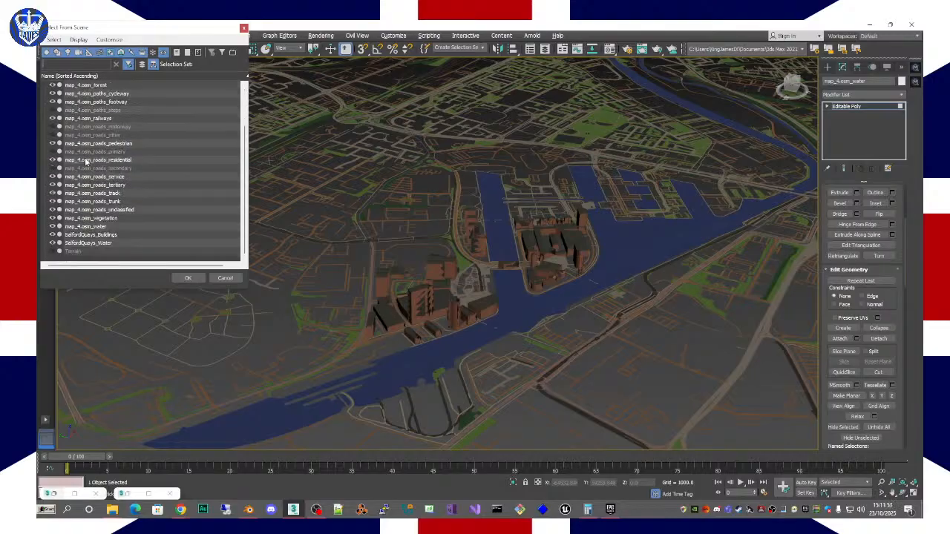
left_click(52, 227)
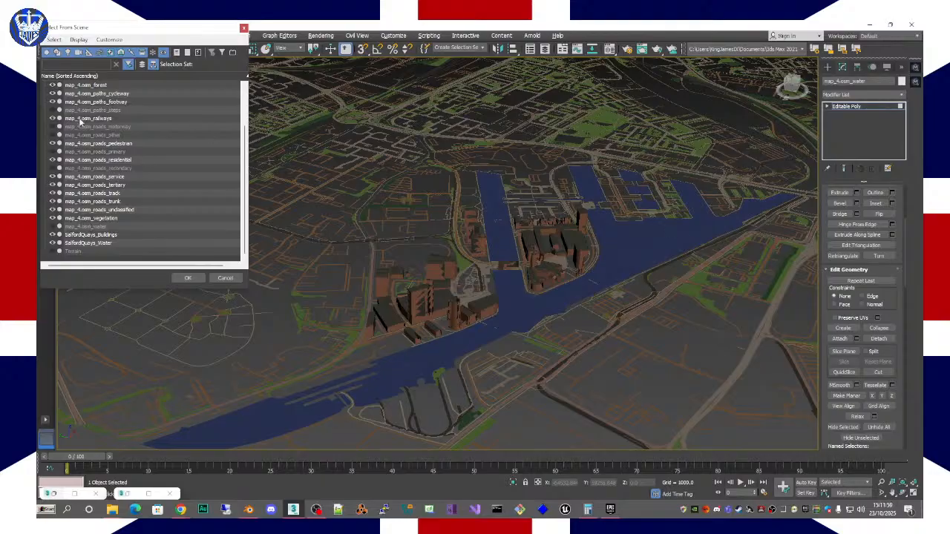
left_click(53, 86)
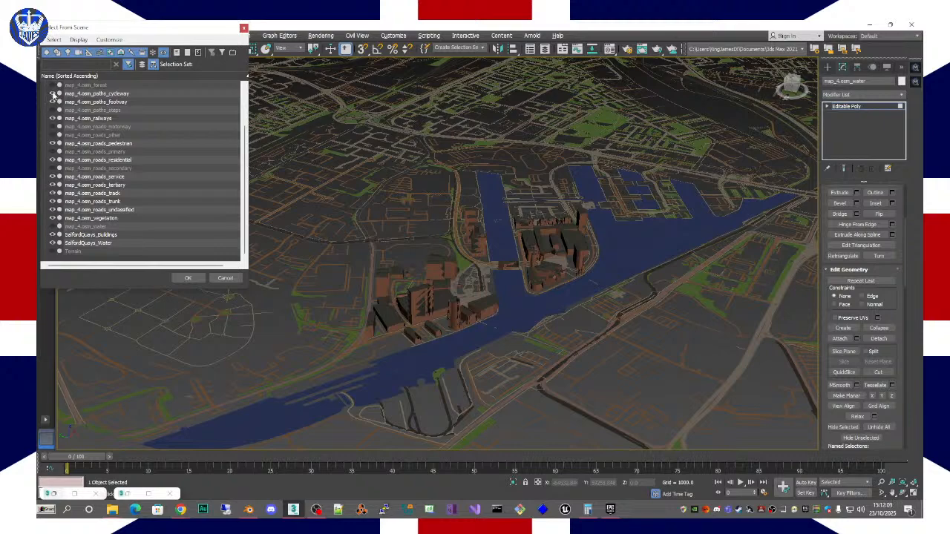
Step: Hide the map_4.osm_paths_cycleway, map_4.osm_paths_footway and map_4.osm_railways objects
left_click(53, 94)
left_click(53, 94)
left_click(53, 93)
left_click(53, 102)
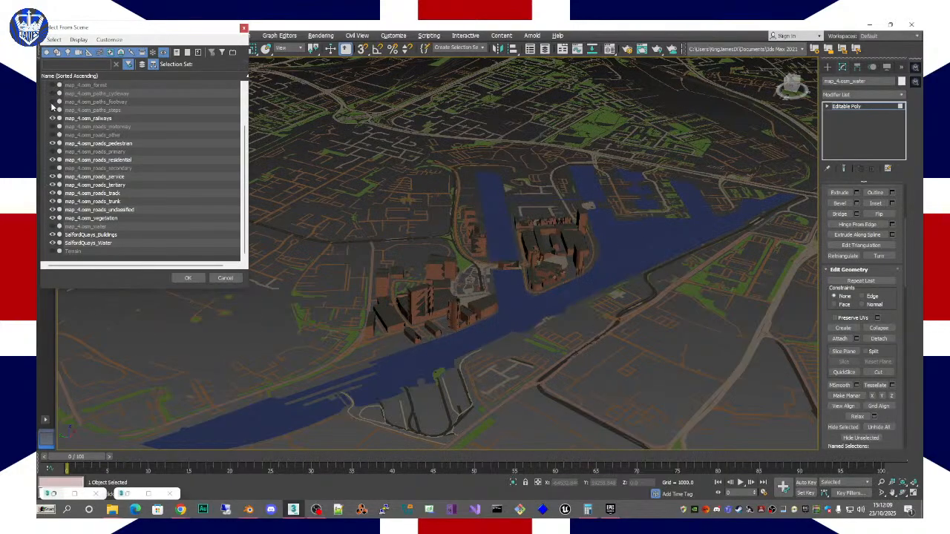
left_click(53, 118)
left_click(53, 118)
left_click(53, 118)
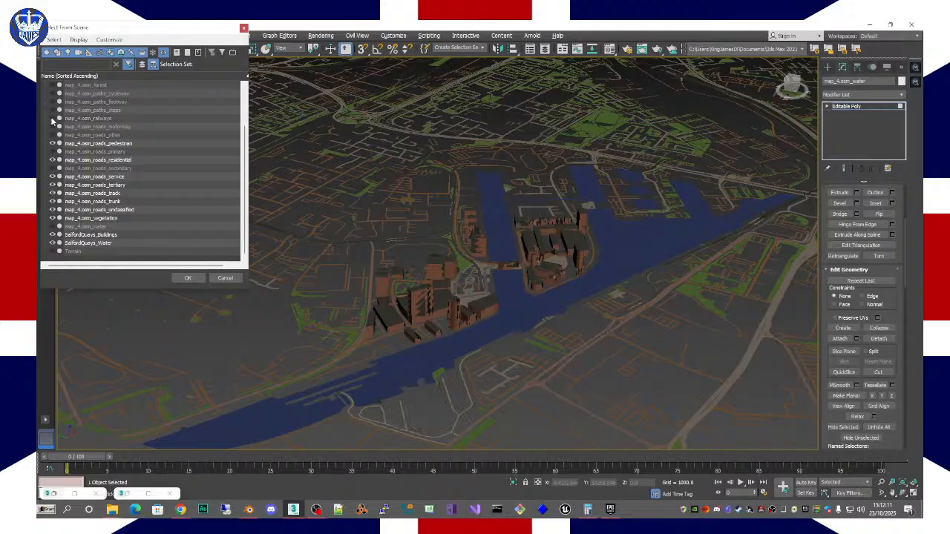
Step: Switch map_4.osm_roads_pedestrian off and on to check its coverage around Salford Quays, leaving it shown
left_click(51, 142)
left_click(51, 143)
left_click(52, 142)
left_click(51, 143)
Step: Toggle map_4.osm_roads_residential to compare its coverage around the docks, and leave it hidden
left_click(52, 160)
left_click(52, 159)
left_click(53, 162)
left_click(53, 162)
left_click(52, 163)
left_click(52, 163)
left_click(52, 163)
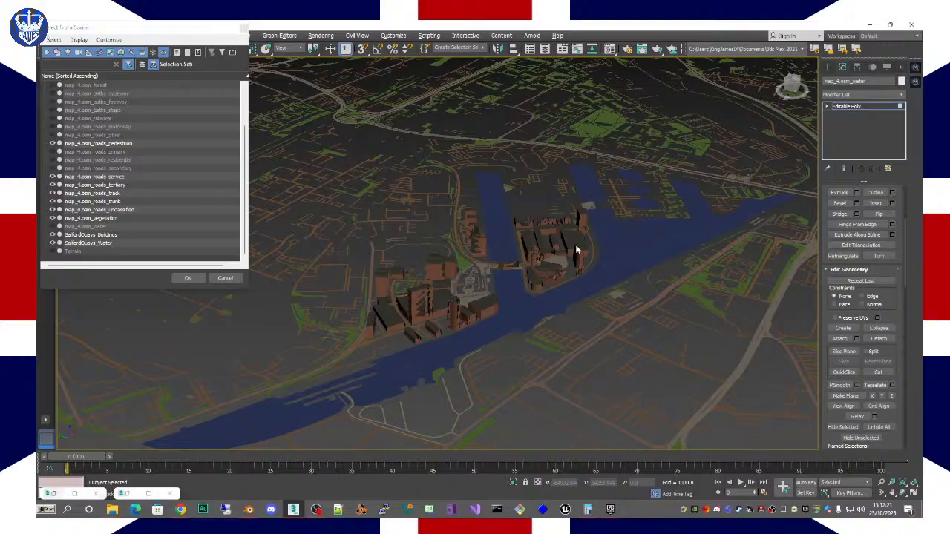
Step: Switch map_4.osm_roads_service off and on to check its coverage around the buildings, leaving it shown
left_click(53, 177)
left_click(53, 177)
left_click(53, 176)
left_click(52, 176)
Step: Toggle map_4.osm_roads_tertiary to compare its coverage near Salford Quays, and leave it hidden
left_click(52, 186)
left_click(51, 185)
left_click(52, 185)
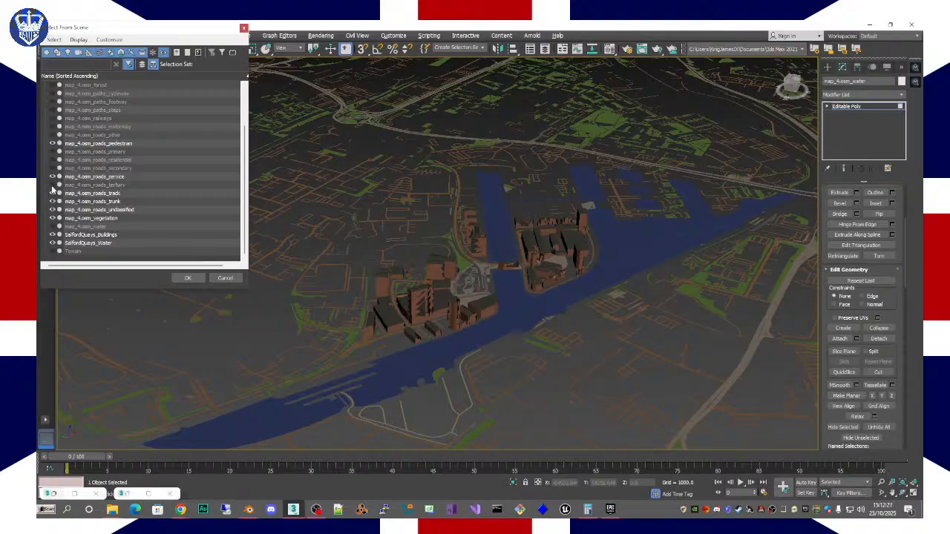
left_click(52, 186)
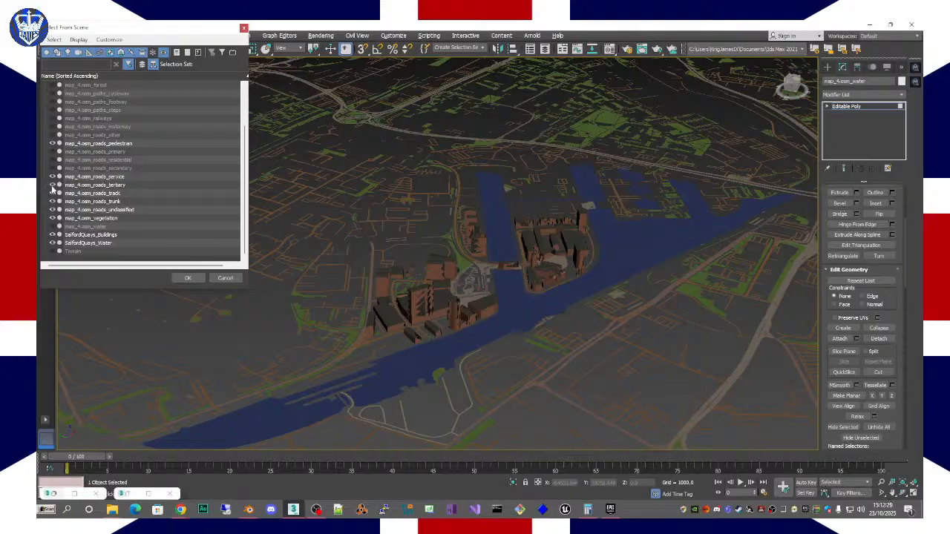
left_click(52, 189)
left_click(52, 189)
left_click(52, 189)
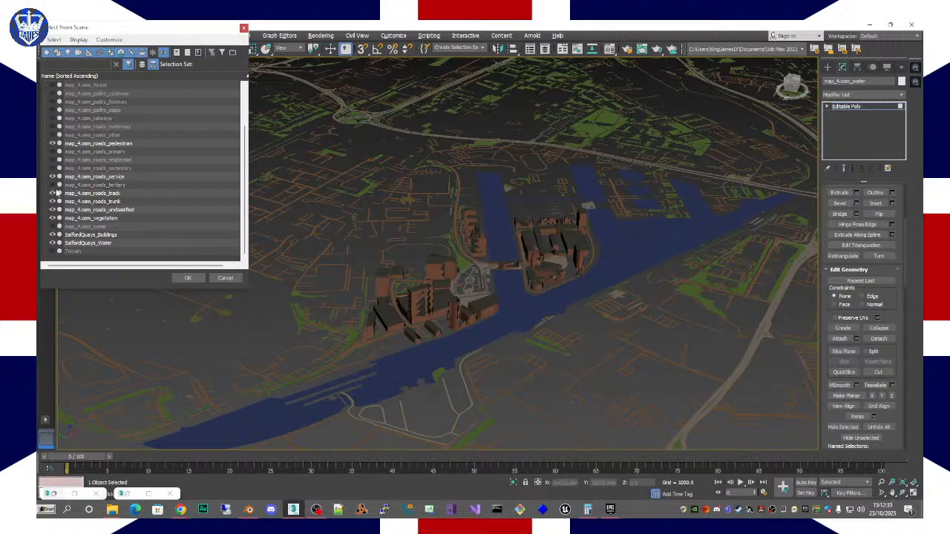
left_click(53, 185)
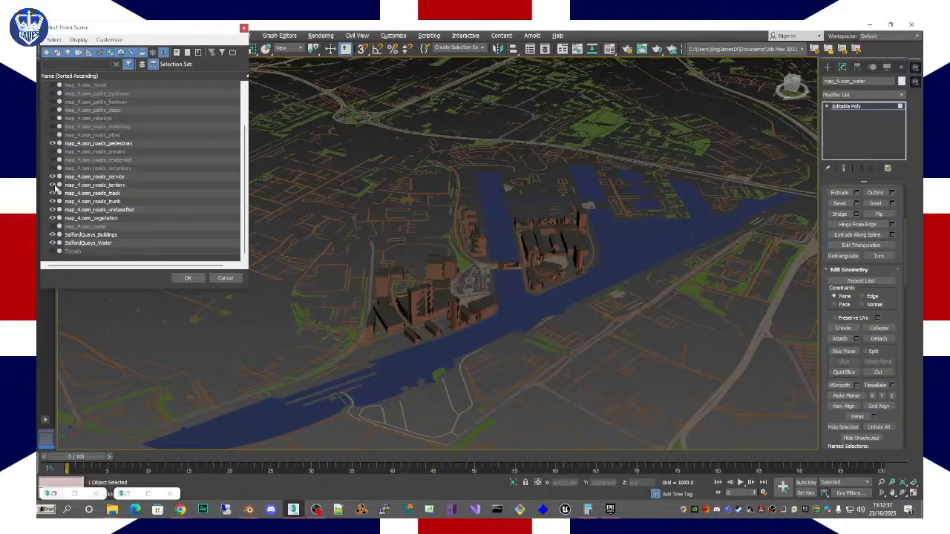
left_click(52, 185)
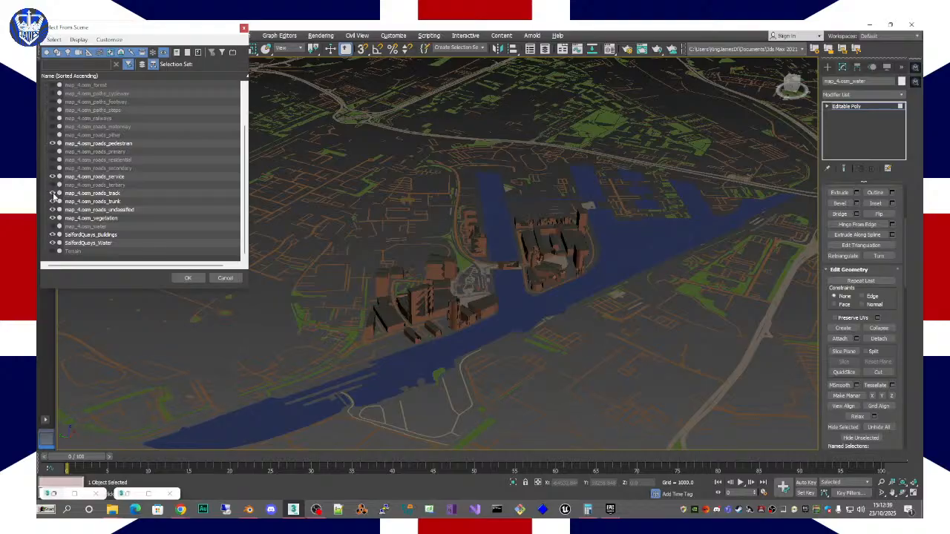
Step: Check the coverage of map_4.osm_roads_track and map_4.osm_roads_trunk, and leave both objects hidden
left_click(53, 193)
left_click(53, 193)
left_click(53, 193)
left_click(52, 193)
left_click(53, 193)
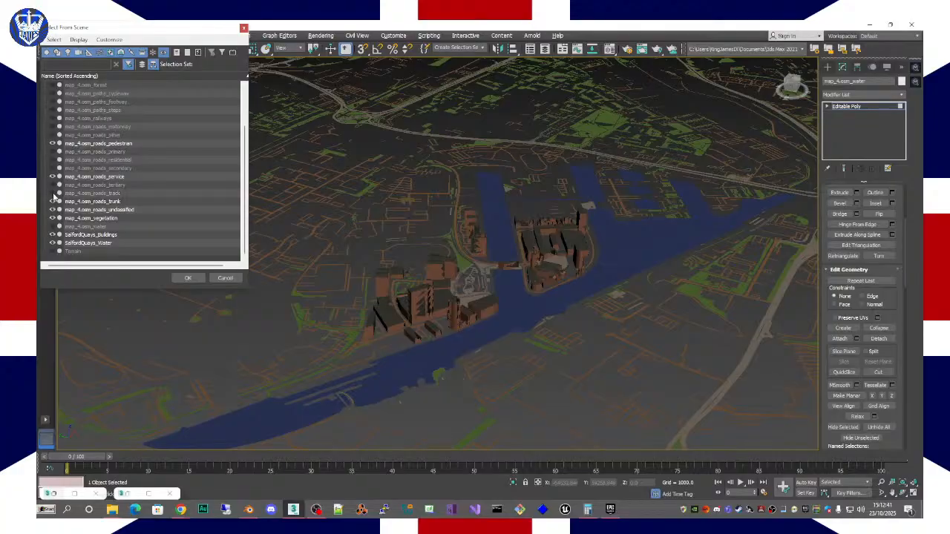
left_click(54, 203)
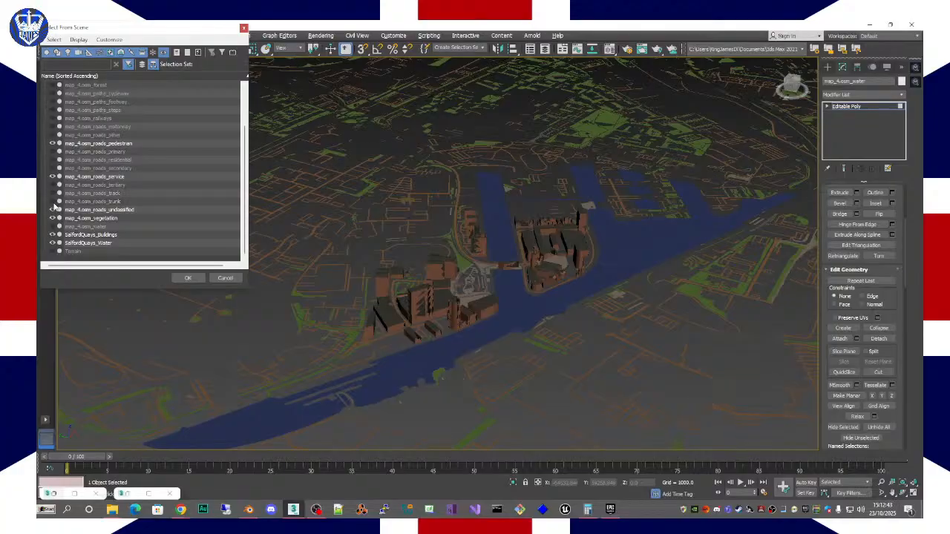
left_click(53, 203)
left_click(54, 202)
Step: Check the coverage of map_4.osm_roads_unclassified, leaving it shown, and hide map_4.osm_vegetation
left_click(54, 210)
left_click(53, 210)
left_click(53, 218)
left_click(53, 218)
left_click(54, 218)
left_click(53, 219)
left_click(54, 219)
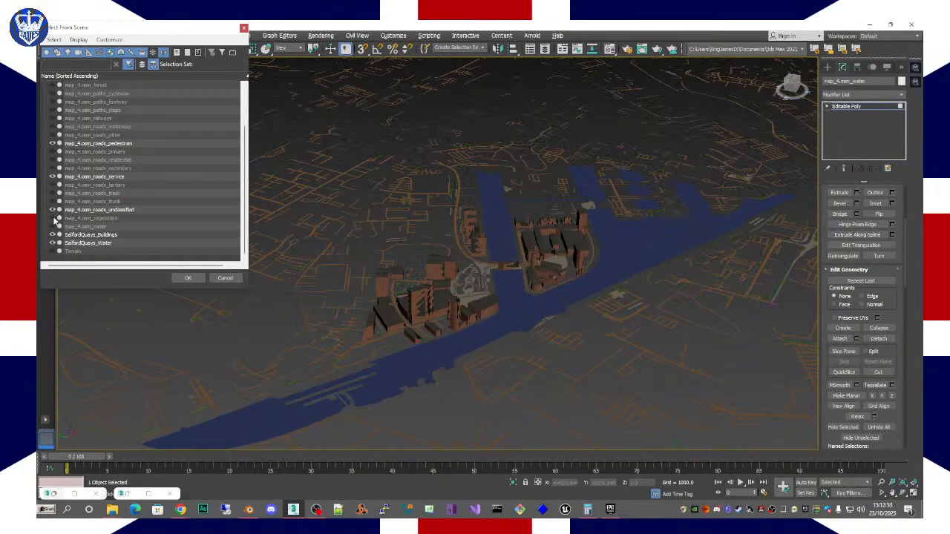
Step: Show map_4.osm_vegetation after checking its coverage, and select it in the scene
left_click(54, 218)
left_click(53, 218)
left_click(54, 218)
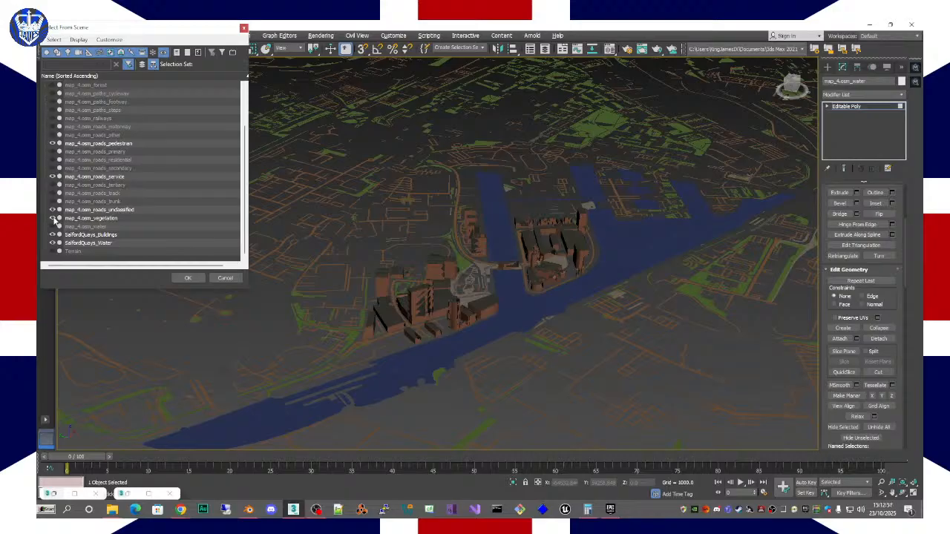
left_click(80, 219)
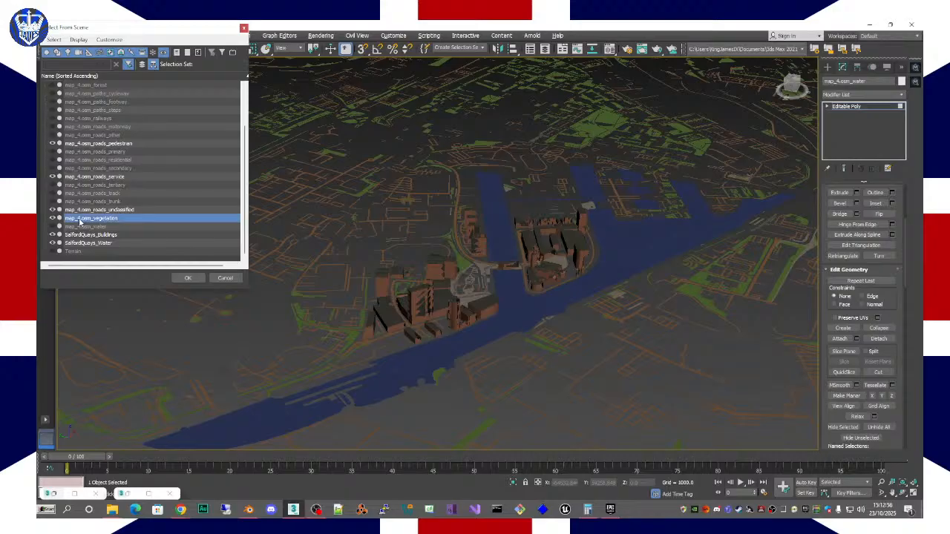
left_click(187, 278)
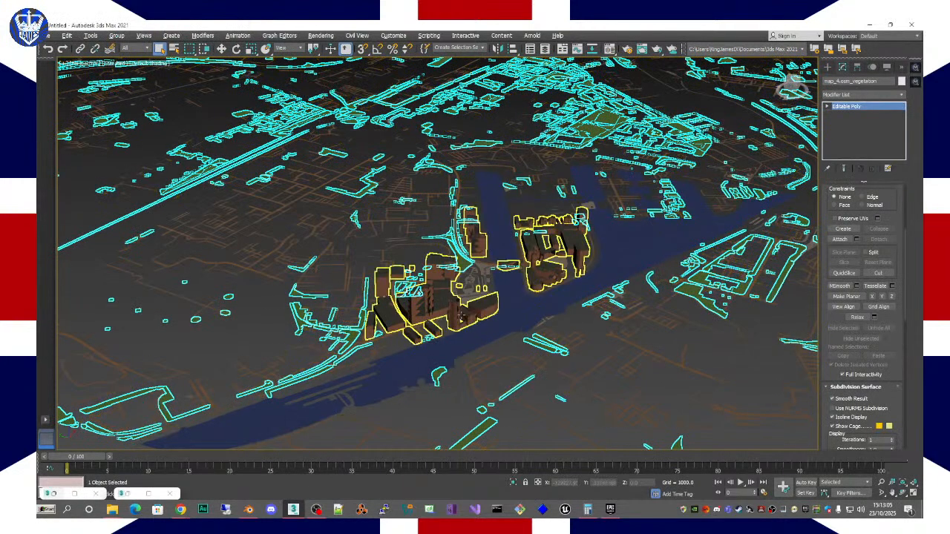
Step: Switch the vegetation mesh to Element sub-object editing
middle_click_drag(401, 288, 408, 266, "alt")
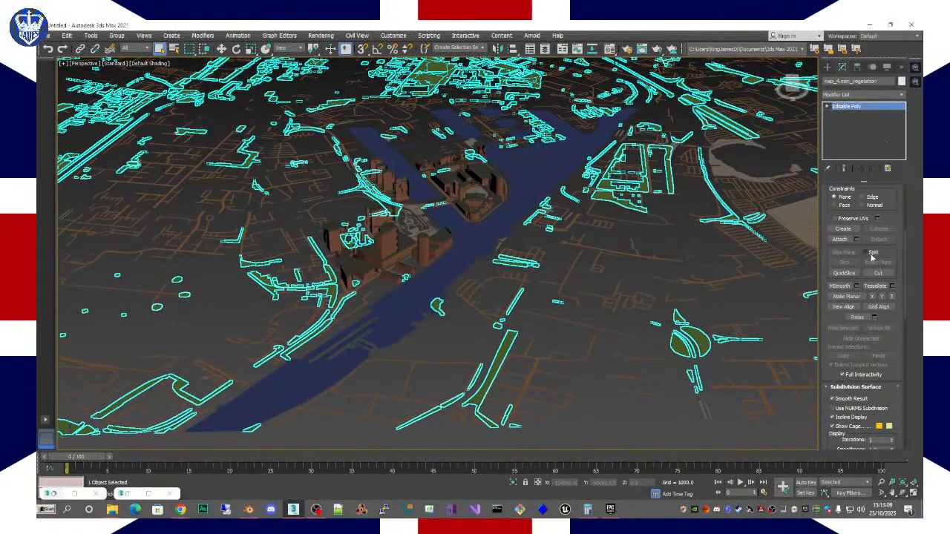
scroll(866, 237, "up", 5)
left_click(883, 202)
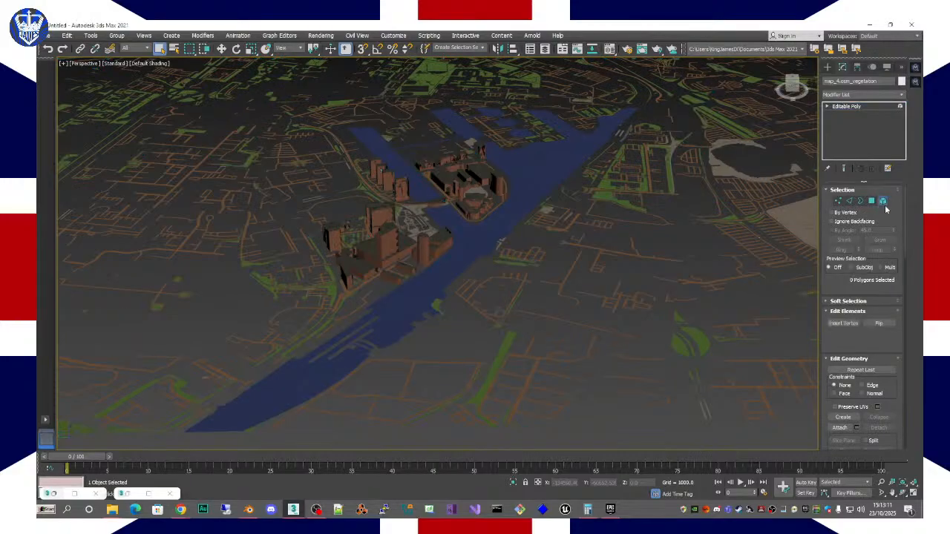
Step: Examine the vegetation patches around the Salford Quays buildings in perspective and in the Top wireframe view
middle_click_drag(415, 233, 455, 302, "alt")
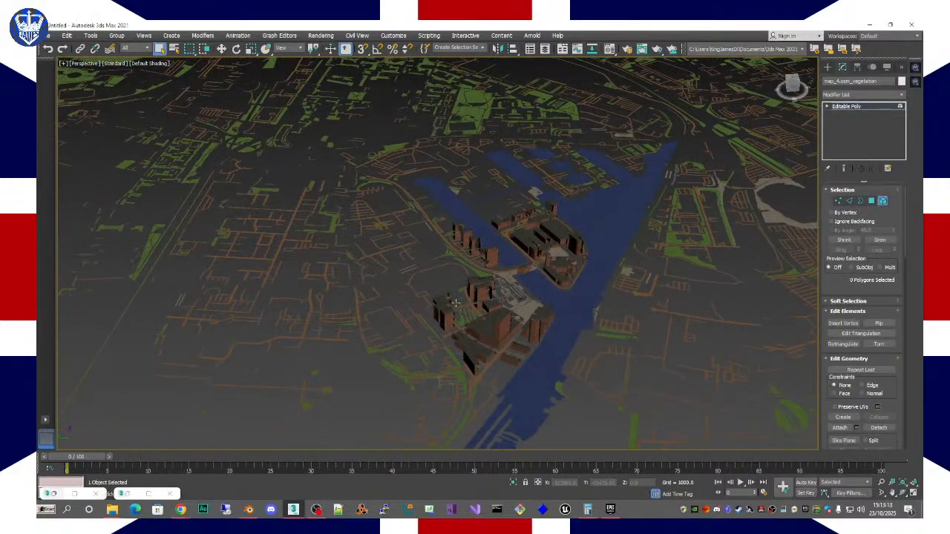
key("z")
scroll(478, 295, "down", 12)
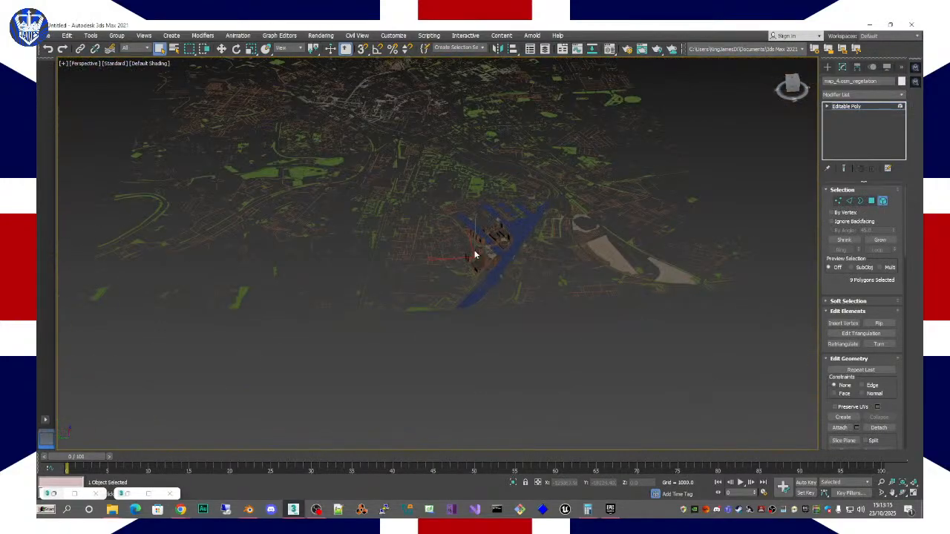
scroll(476, 255, "up", 3)
middle_click_drag(476, 255, 462, 295, "alt")
scroll(505, 280, "up", 5)
key("t")
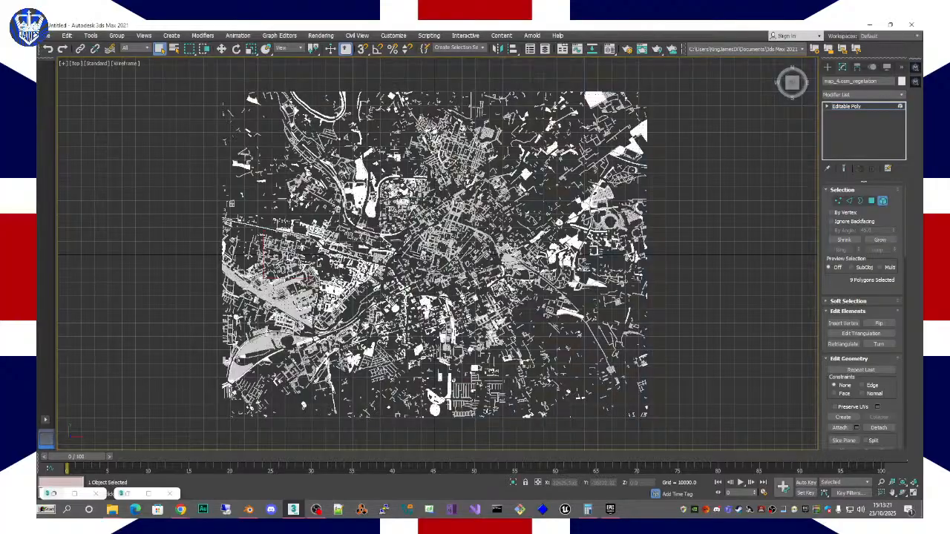
scroll(546, 332, "up", 10)
scroll(470, 292, "down", 15)
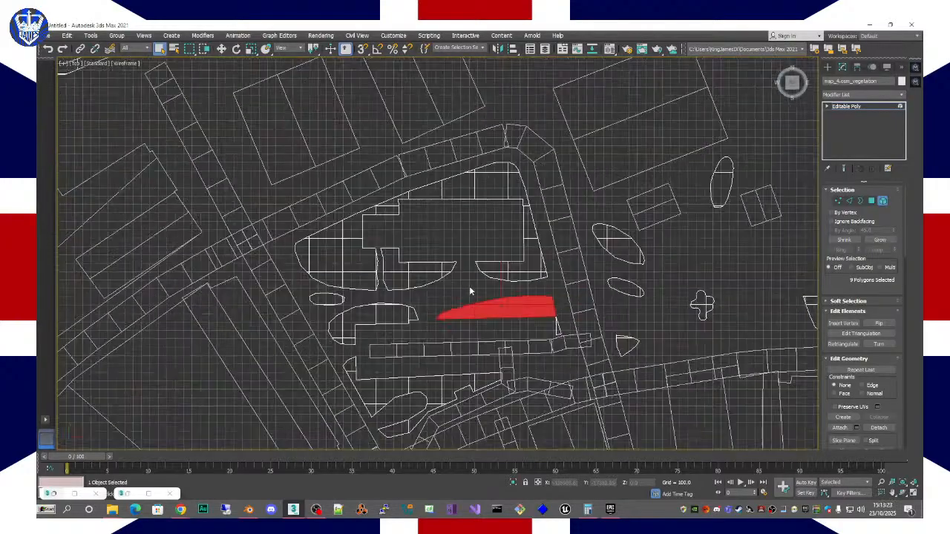
scroll(470, 291, "up", 5)
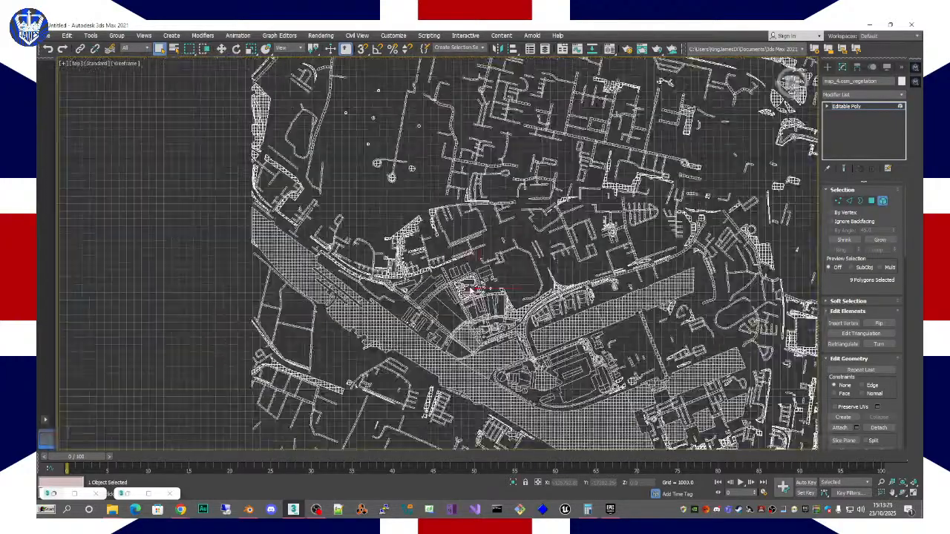
middle_click_drag(499, 300, 500, 225)
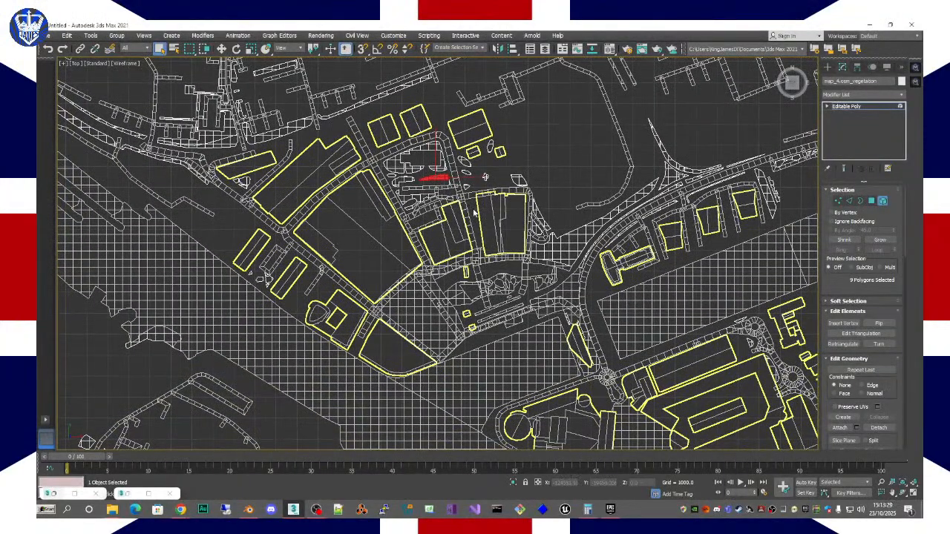
Step: Select all vegetation elements and examine in the Top view which highlighted patches lie around the Salford Quays buildings and water
key("ctrl+a")
scroll(439, 193, "down", 2)
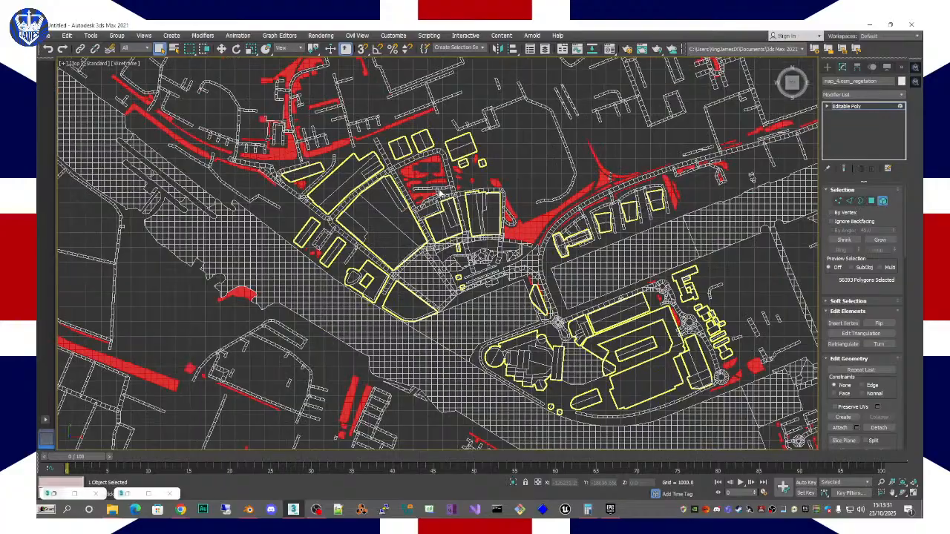
mouse_move(456, 195)
middle_mouse_down()
mouse_move(437, 207)
mouse_move(467, 201)
middle_mouse_up()
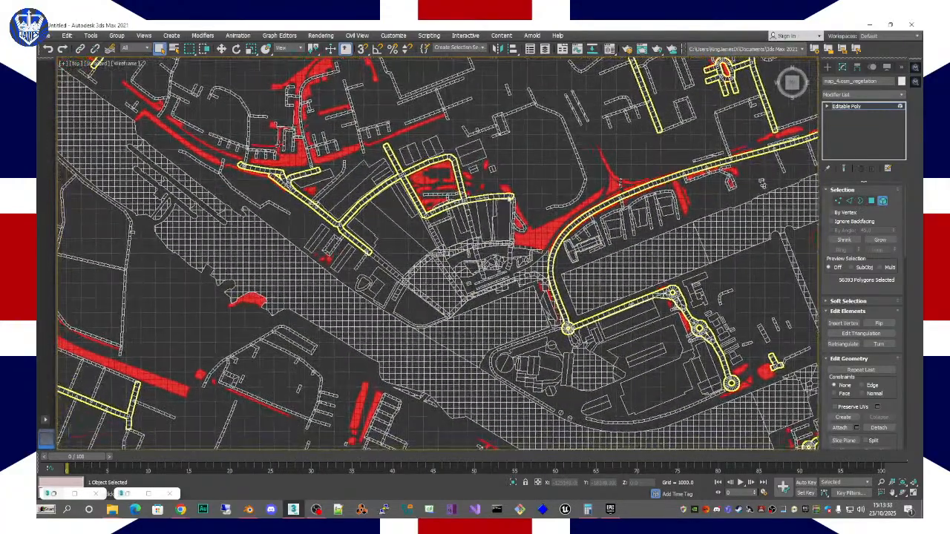
middle_click_drag(592, 219, 586, 226)
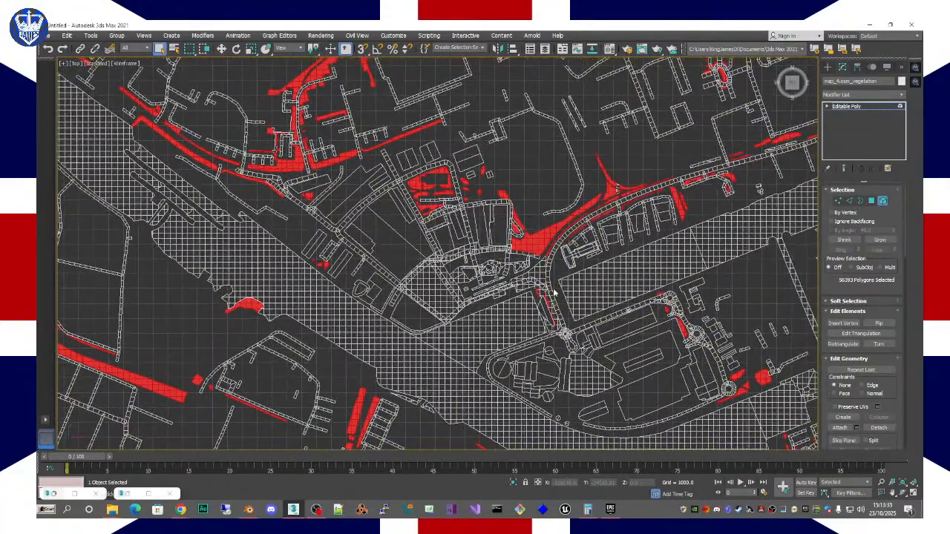
scroll(553, 293, "up", 3)
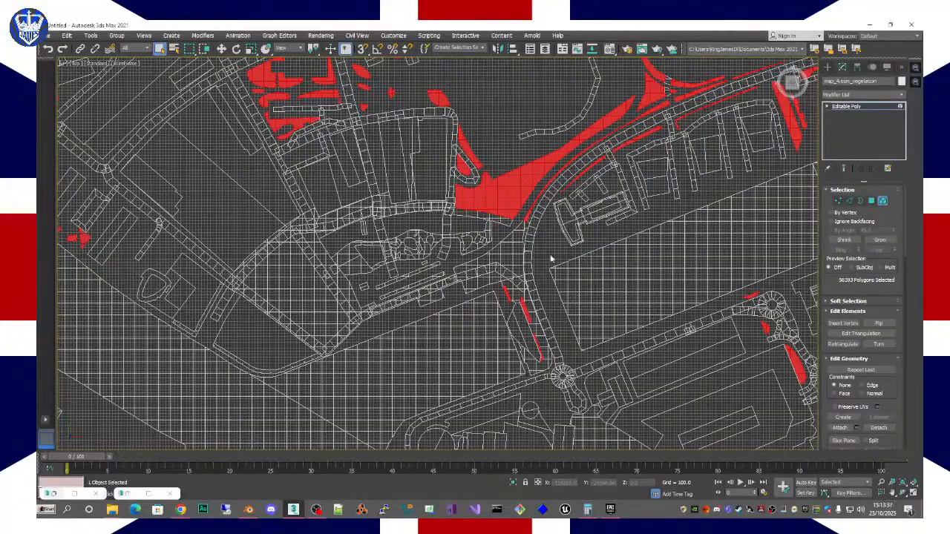
scroll(530, 248, "down", 3)
scroll(468, 222, "down", 2)
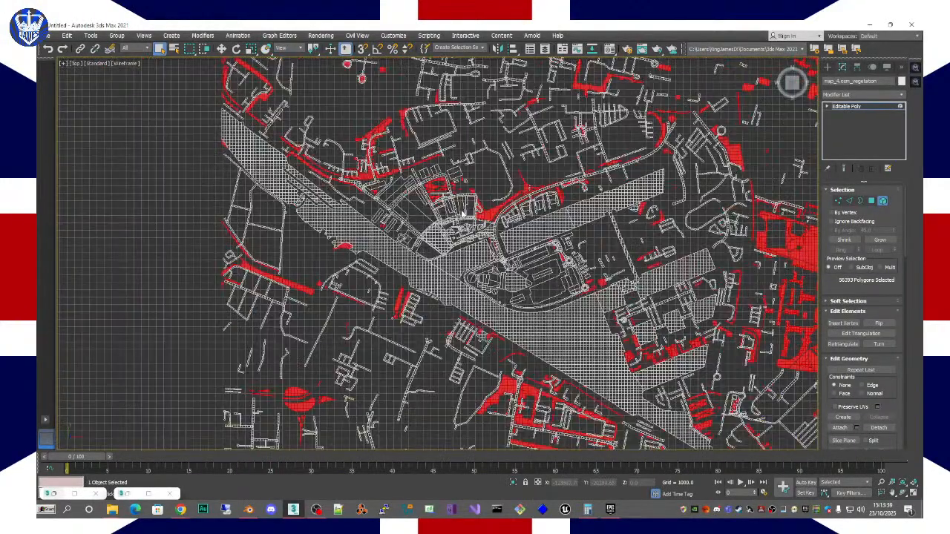
scroll(463, 213, "down", 6)
scroll(587, 181, "up", 2)
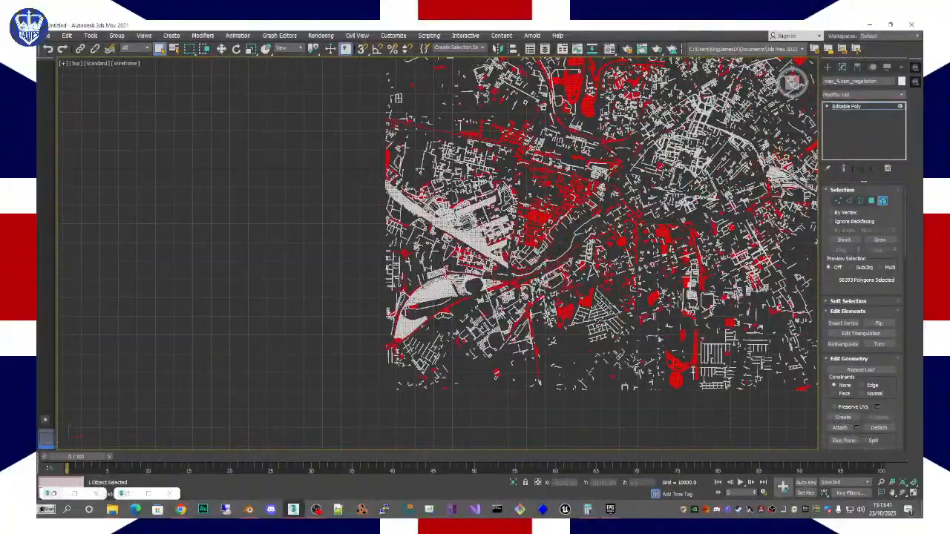
scroll(553, 239, "up", 5)
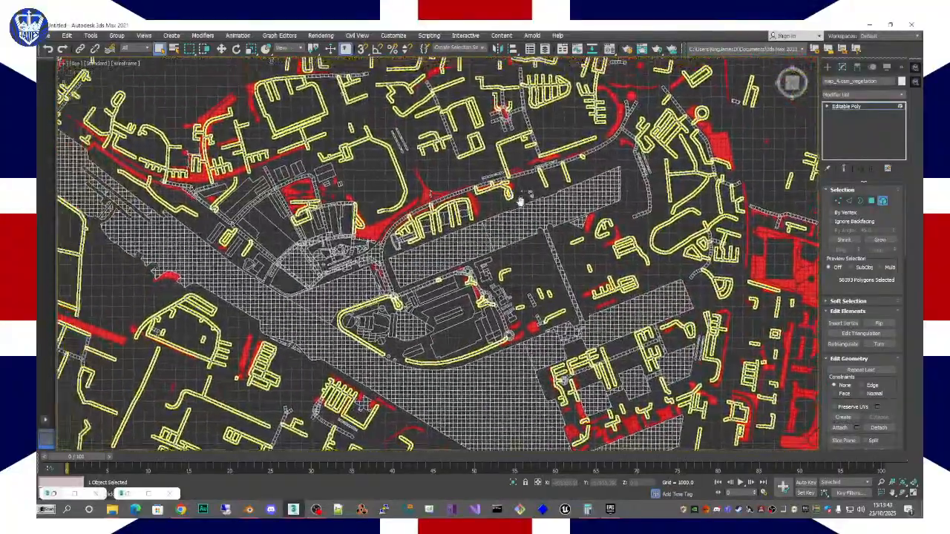
scroll(554, 238, "down", 2)
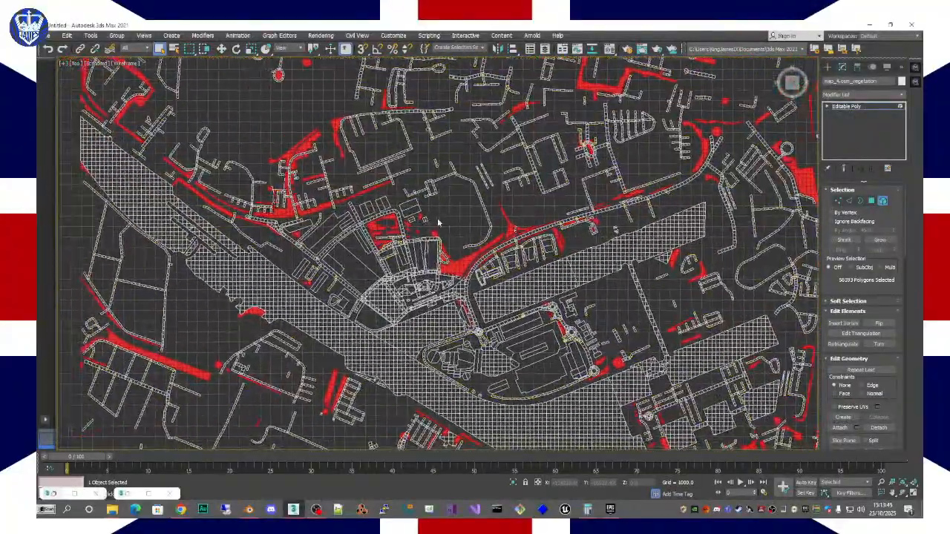
scroll(386, 216, "down", 2)
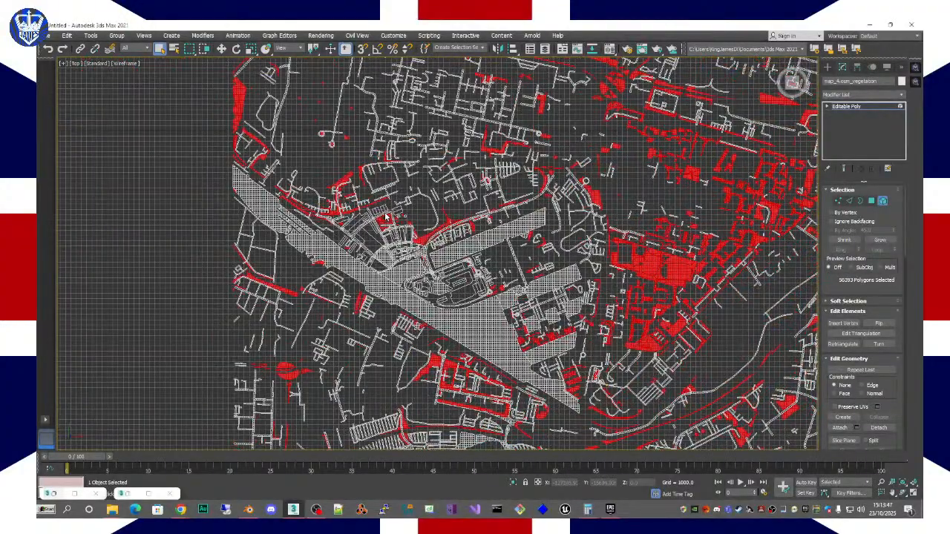
Step: Return to the shaded perspective view and select the vegetation elements inside and just around the road-enclosed block behind the waterfront buildings
key("F3")
key("p")
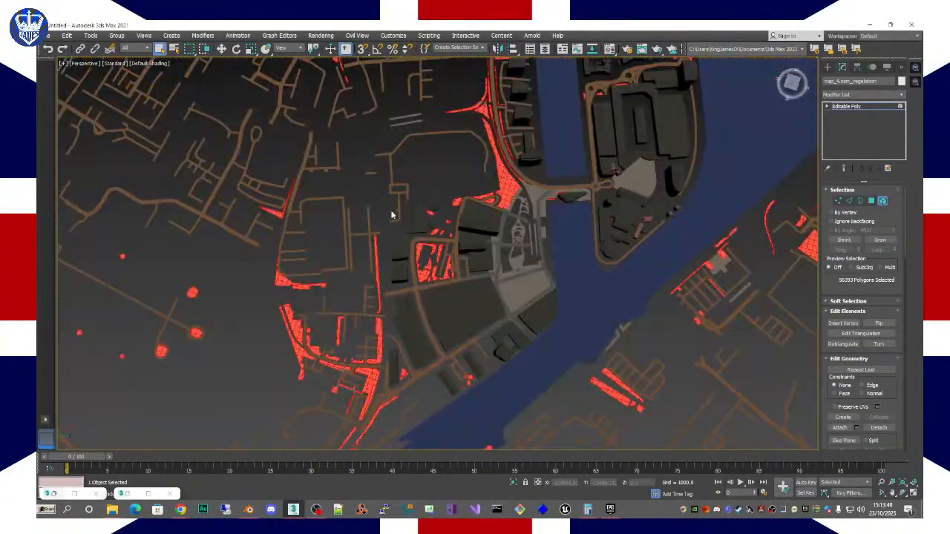
key("z")
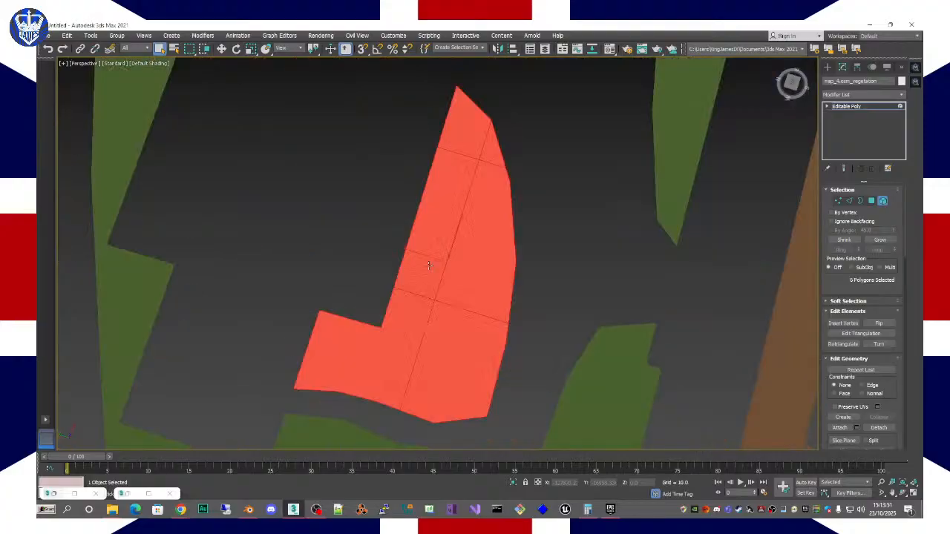
scroll(428, 265, "down", 10)
middle_click_drag(428, 265, 448, 232, "alt")
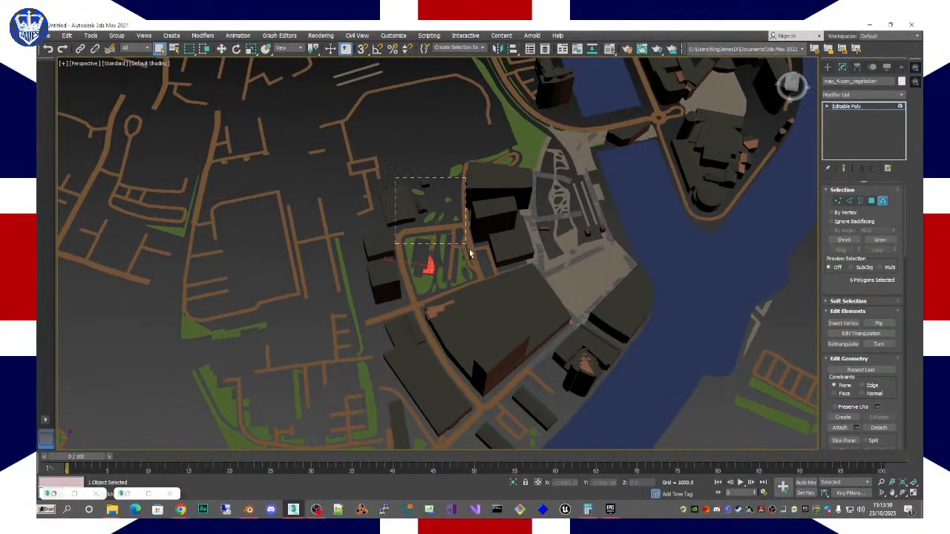
left_click_drag(496, 319, 495, 319)
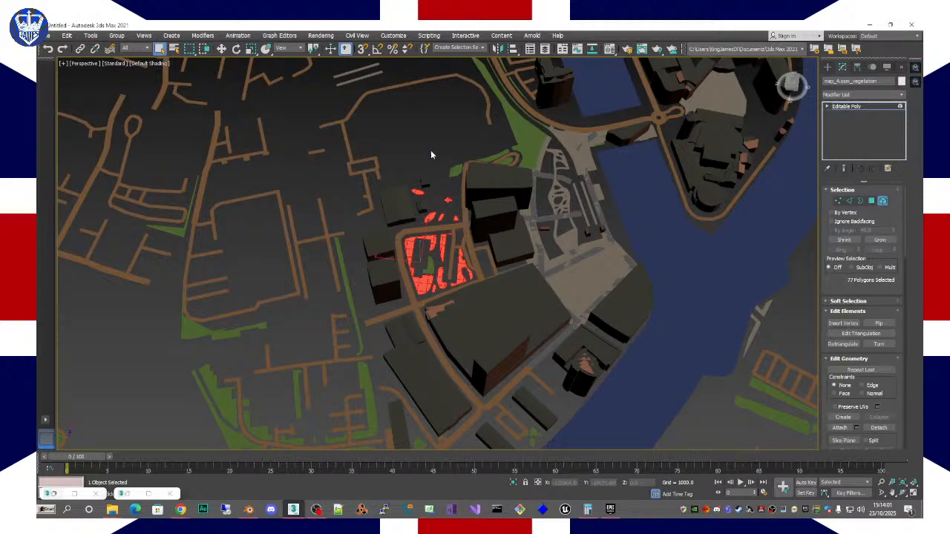
left_click_drag(431, 152, 553, 244)
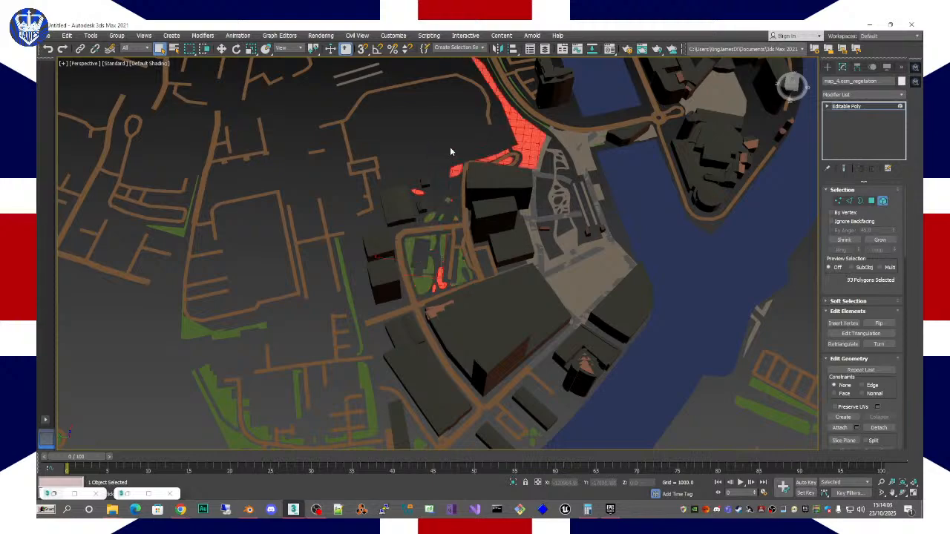
left_click(448, 122)
left_click_drag(495, 298, 499, 303)
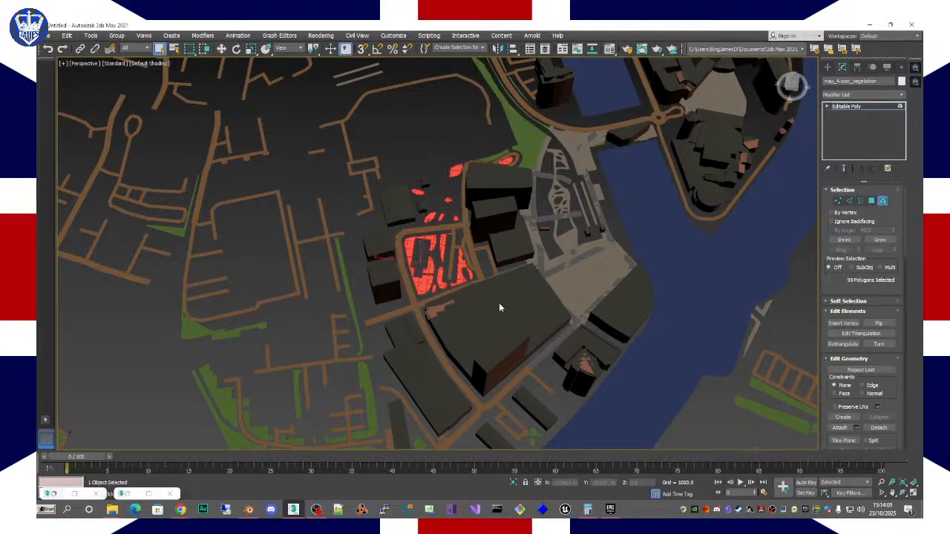
Step: Add the large triangular grass area and the roadside strips along the row of four waterfront towers to the element selection
left_click_drag(469, 132, 553, 179, "ctrl")
middle_click_drag(553, 178, 437, 160, "alt")
left_click_drag(423, 147, 491, 210)
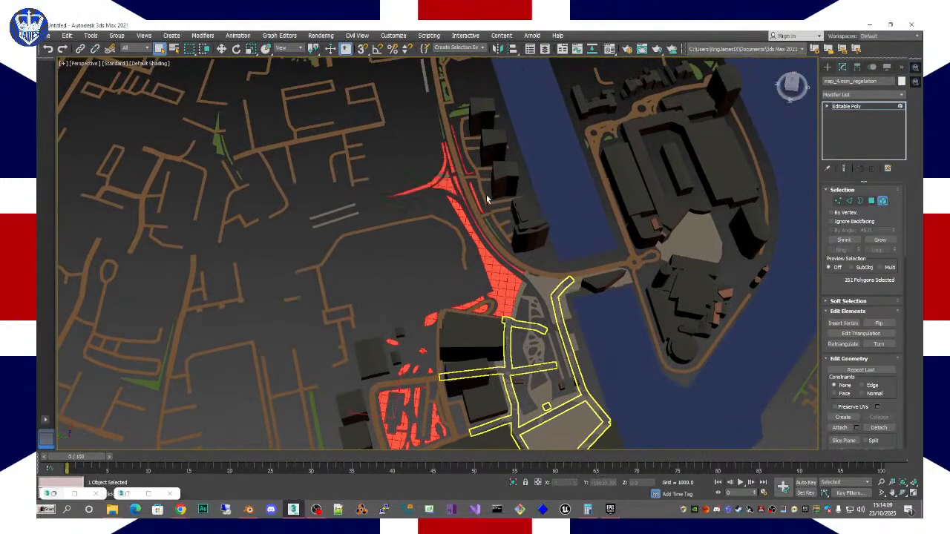
scroll(479, 158, "up", 3)
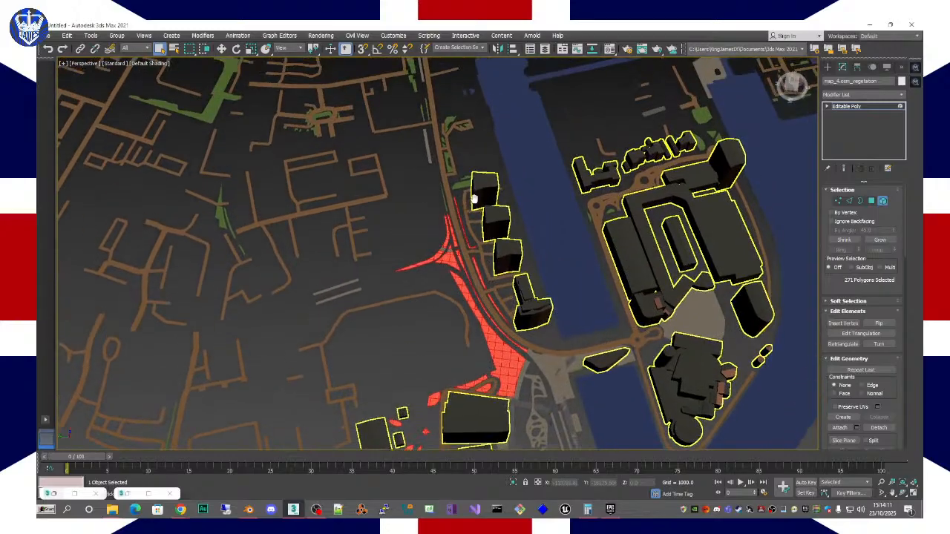
middle_click_drag(483, 177, 499, 222)
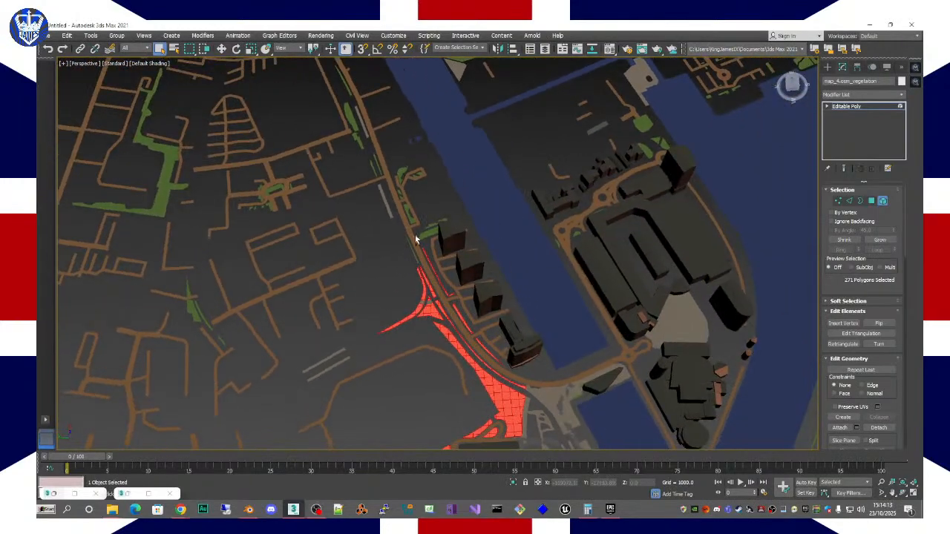
left_click_drag(427, 215, 459, 244, "ctrl")
middle_click_drag(473, 231, 435, 219, "alt")
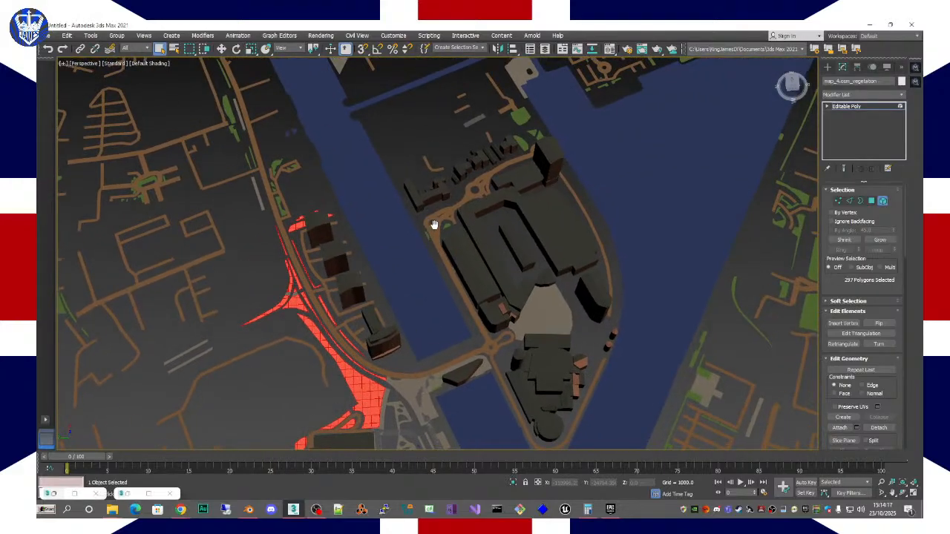
Step: Add the vegetation patches near the peninsula's roundabouts and the strips beside the small building at the water crossing to the selection
left_click_drag(415, 208, 465, 265)
middle_click_drag(471, 277, 450, 288)
left_click_drag(448, 119, 510, 211, "ctrl")
middle_click_drag(506, 253, 380, 171, "alt")
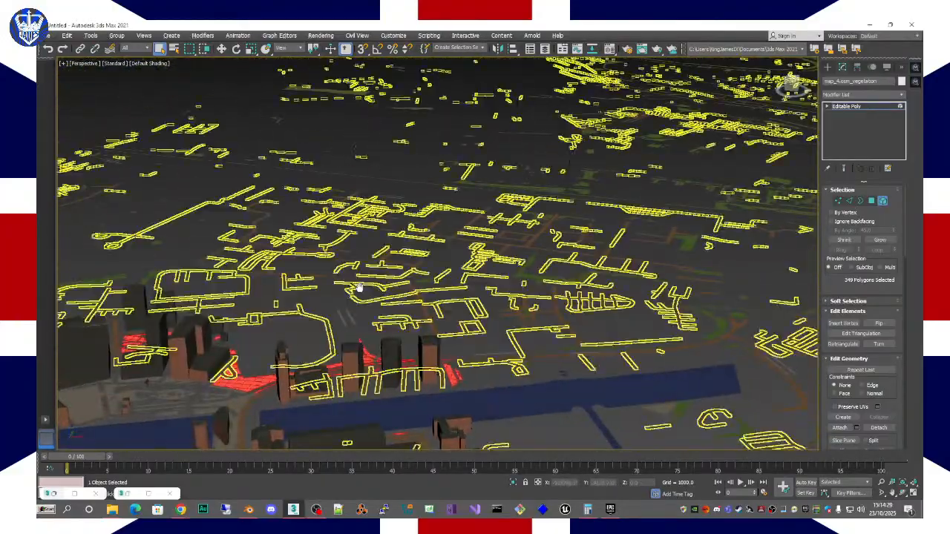
middle_click_drag(357, 288, 501, 170)
middle_click_drag(532, 246, 466, 276, "alt")
left_click_drag(335, 177, 396, 246, "ctrl")
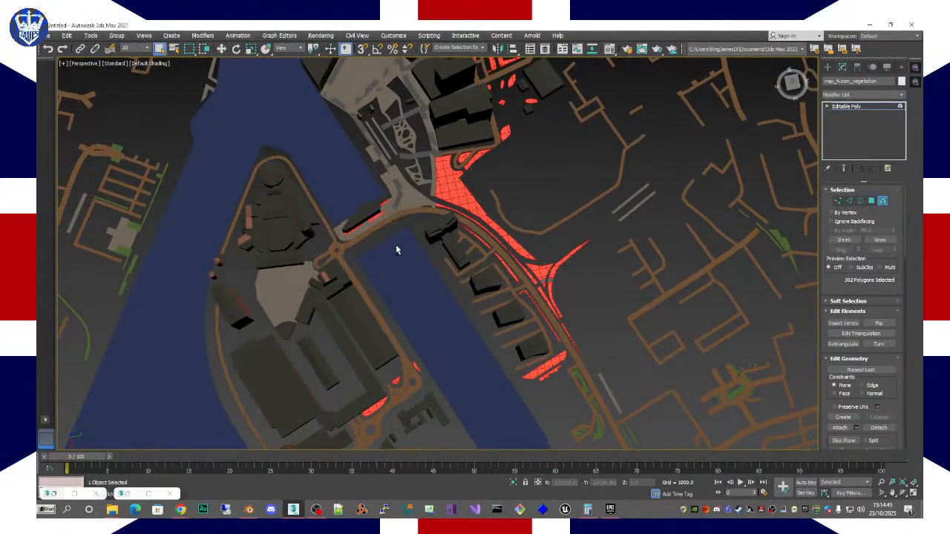
Step: Detach the selected vegetation elements as a new object named SalfordQuays_Grass
middle_click_drag(392, 270, 449, 230, "alt")
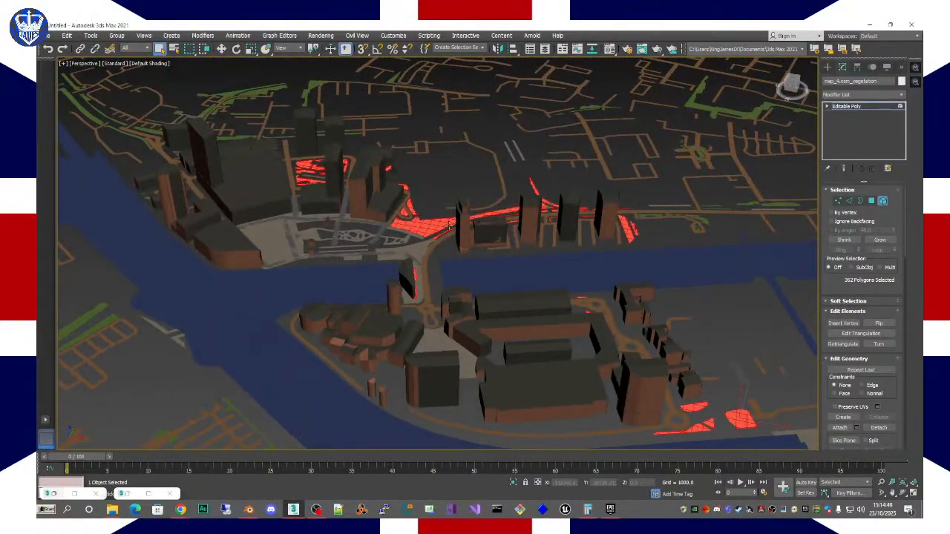
left_click(879, 428)
type("SalfordQuays_Grass")
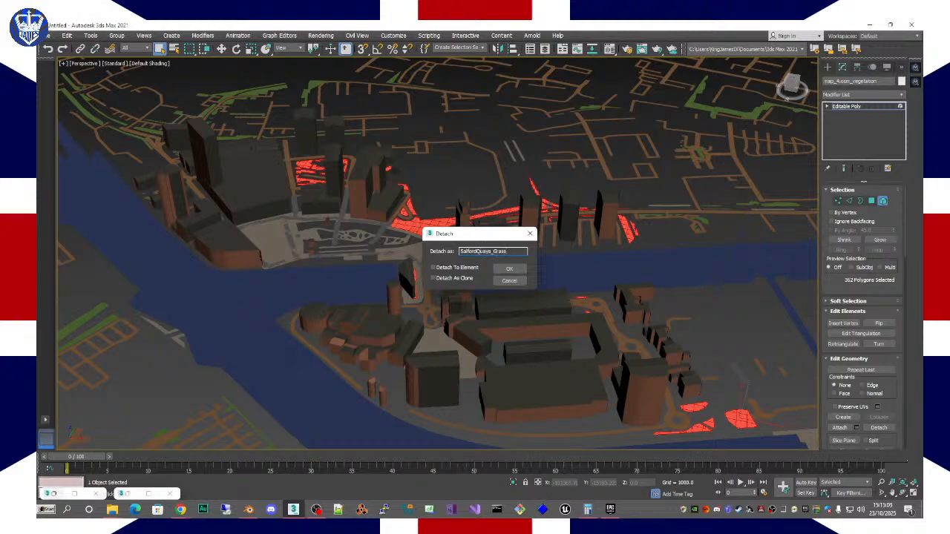
key("Return")
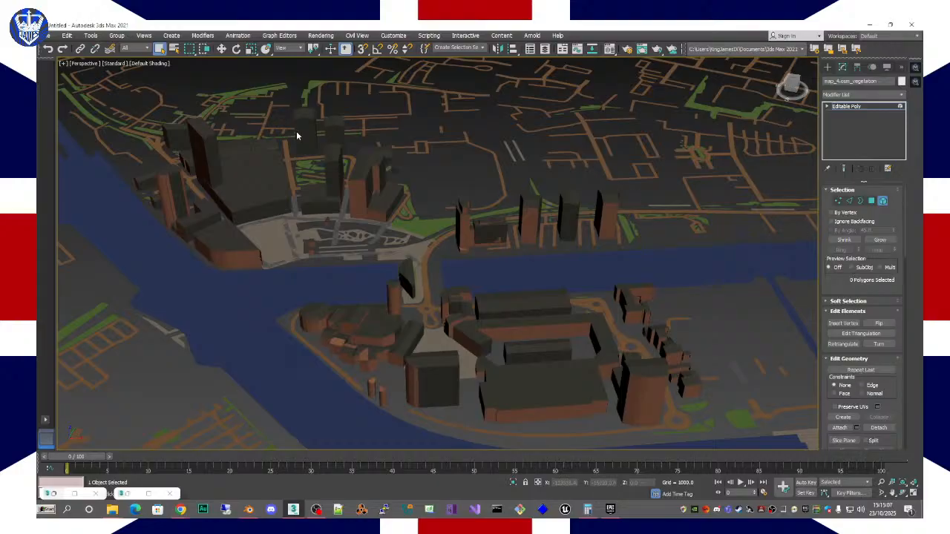
Step: Hide the map_4.osm_vegetation object and select map_4.osm_roads_unclassified
left_click(175, 51)
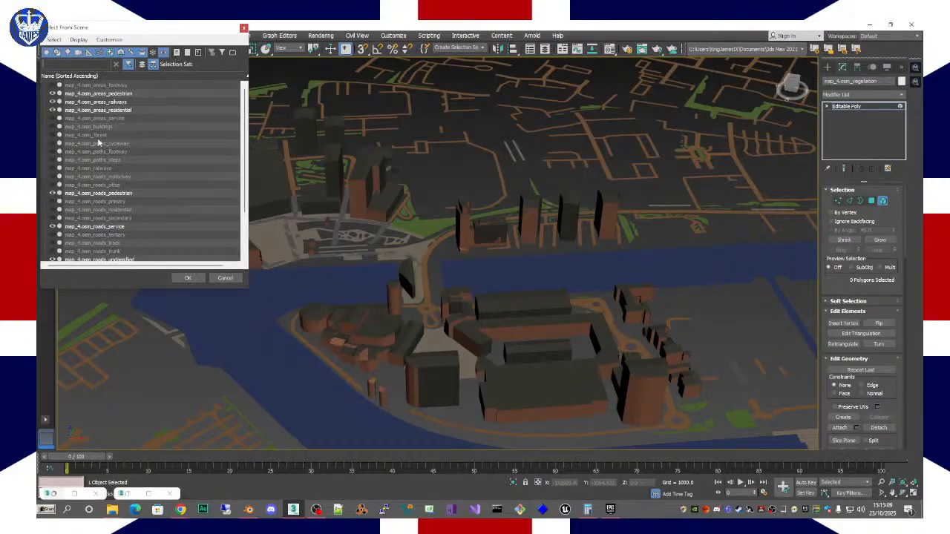
scroll(63, 219, "down", 3)
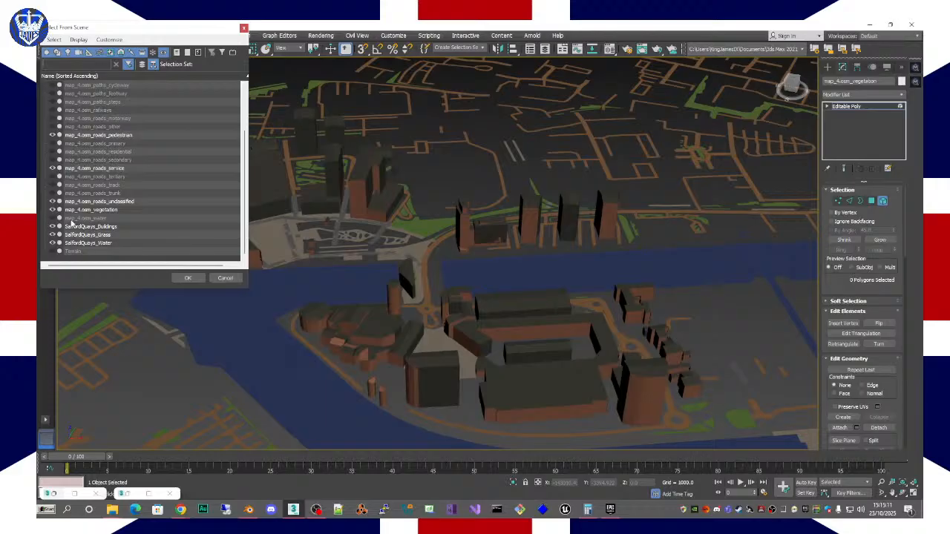
left_click(53, 210)
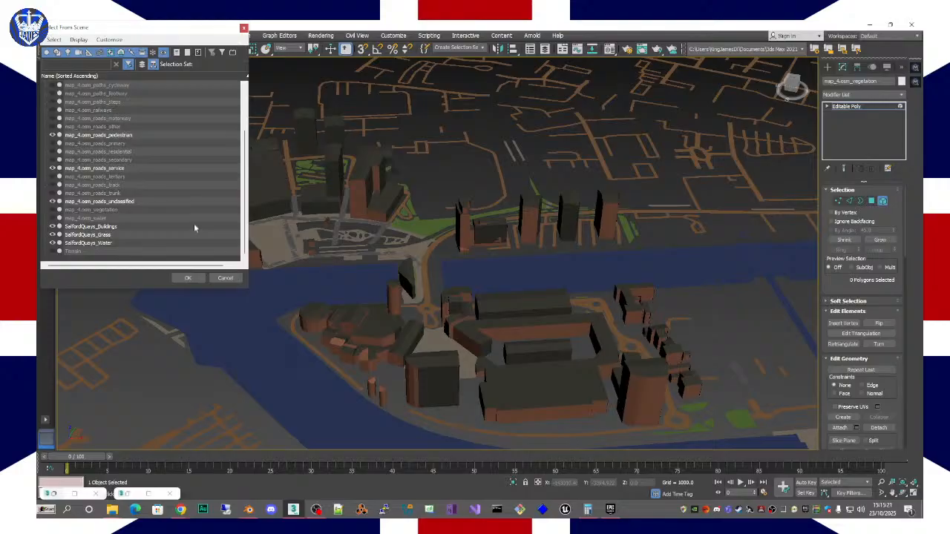
left_click(92, 202)
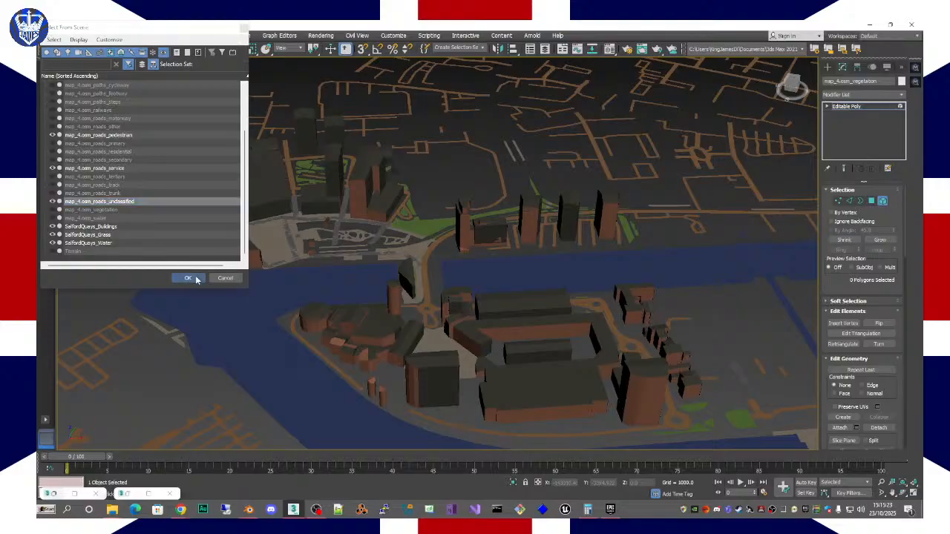
left_click(196, 280)
middle_click_drag(521, 282, 533, 349, "alt")
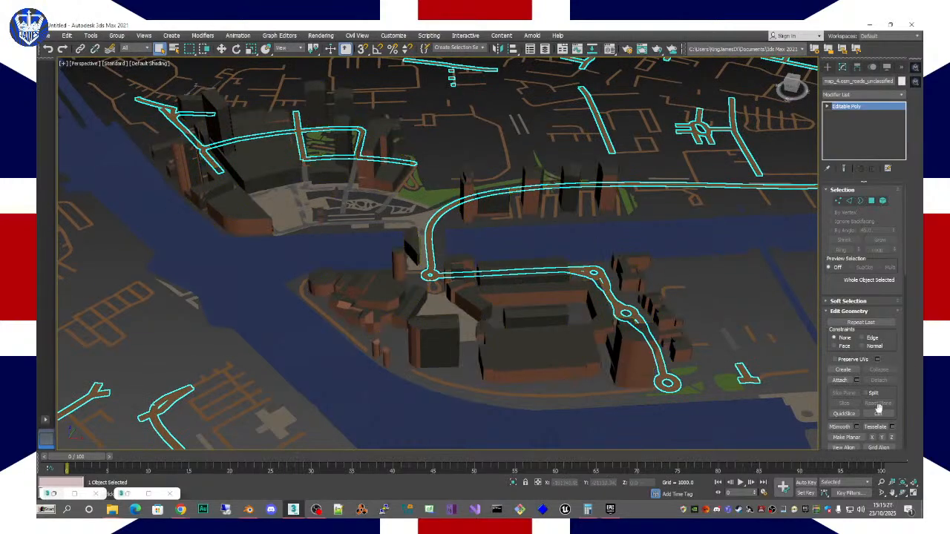
Step: Select the unclassified road elements running through the peninsula's roundabouts, over the water crossing and along the row of four towers
left_click(883, 201)
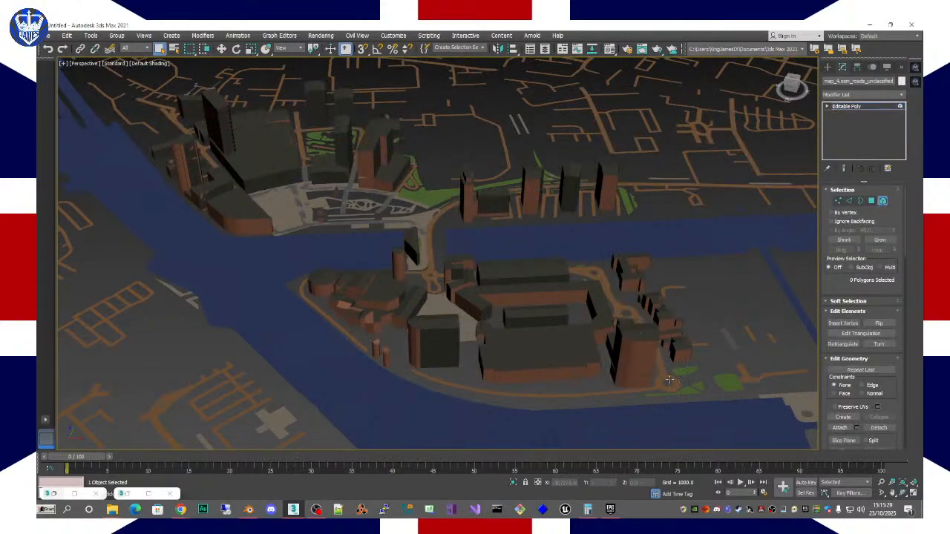
left_click(661, 375)
left_click(427, 275)
middle_click_drag(487, 286, 347, 331, "alt")
scroll(358, 300, "down", 2)
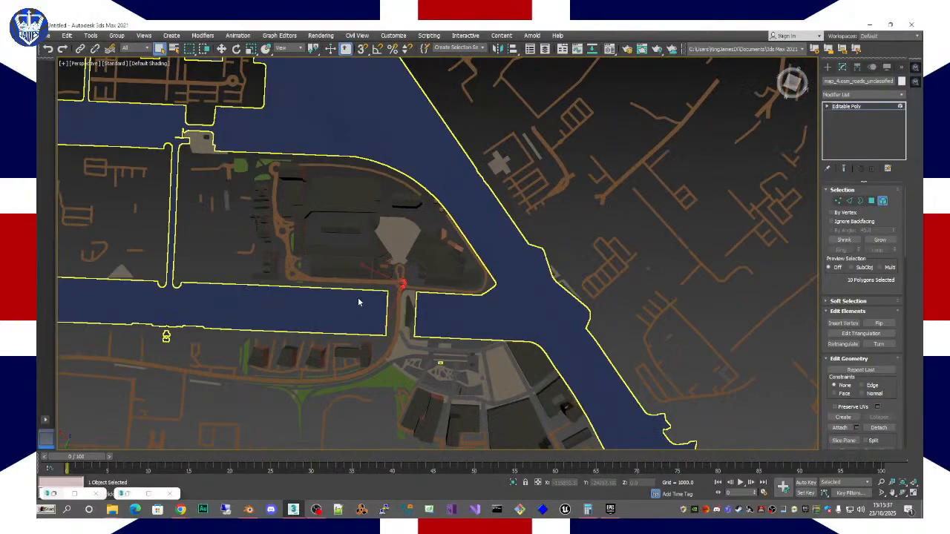
middle_click_drag(358, 265, 389, 255)
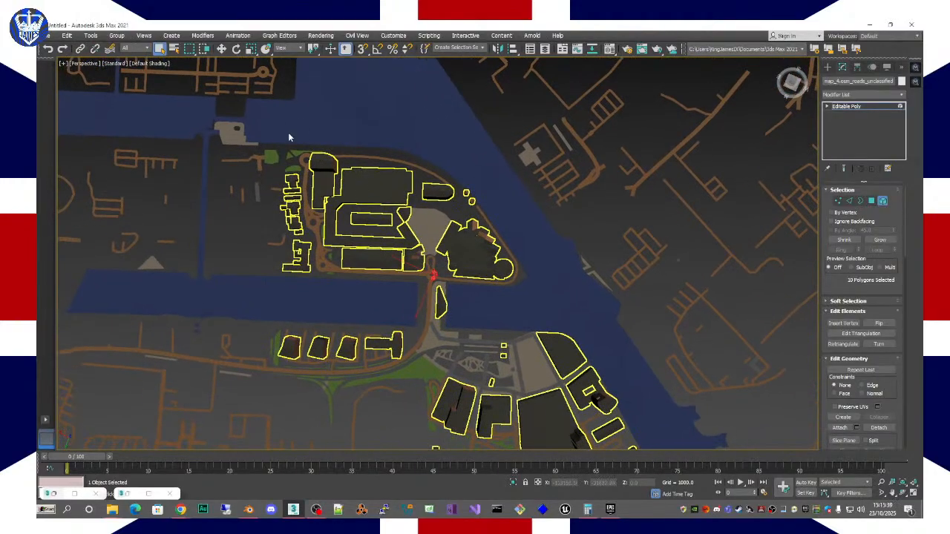
left_click_drag(290, 137, 518, 328)
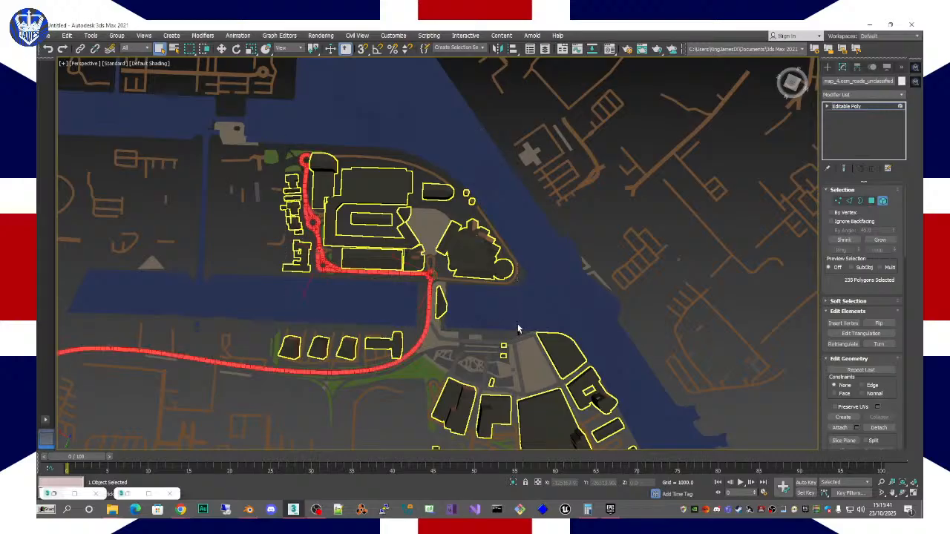
middle_click_drag(385, 299, 537, 204)
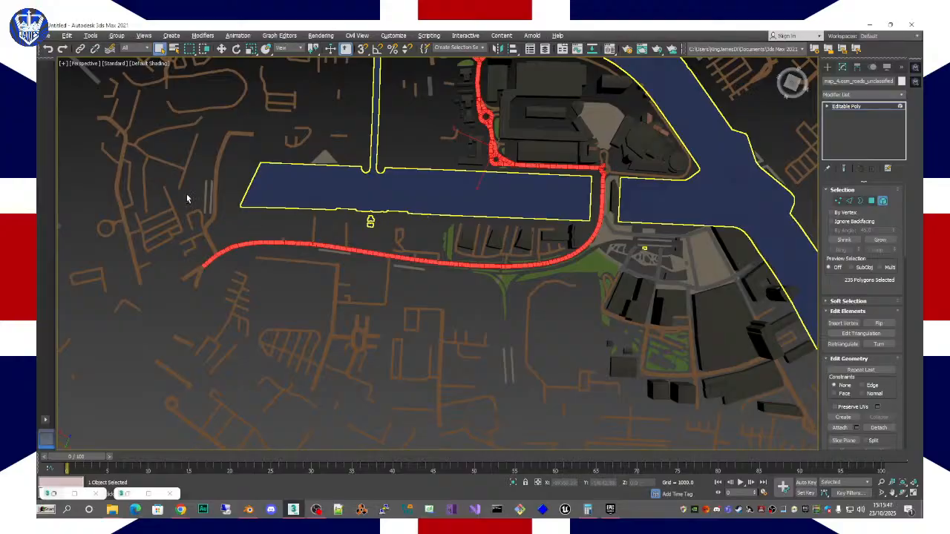
left_click_drag(186, 221, 440, 320)
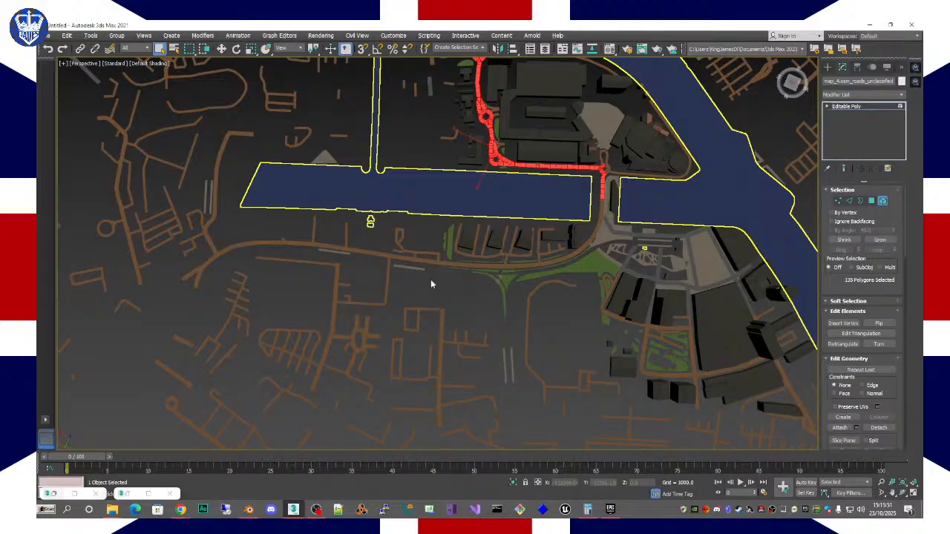
left_click(440, 263, "ctrl")
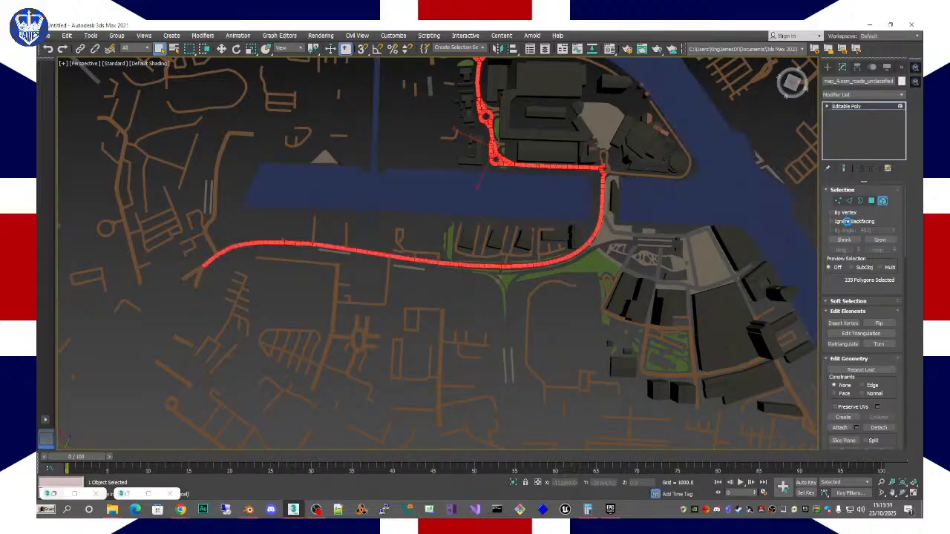
Step: Switch to polygon selection and deselect the stretch of the long waterfront road that extends beyond the row of four towers
left_click(872, 200)
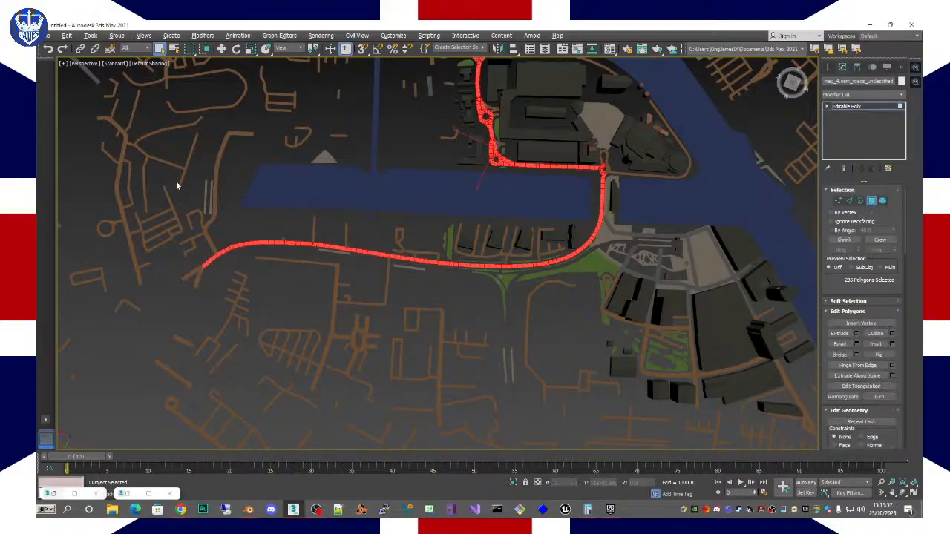
left_click_drag(171, 180, 439, 329)
scroll(460, 293, "up", 6)
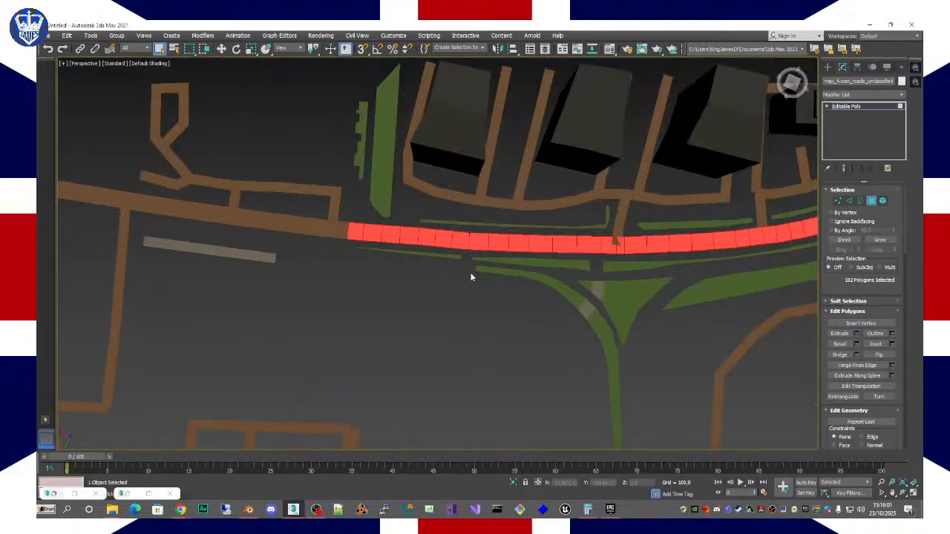
middle_click_drag(542, 305, 445, 409, "alt")
scroll(424, 286, "down", 5)
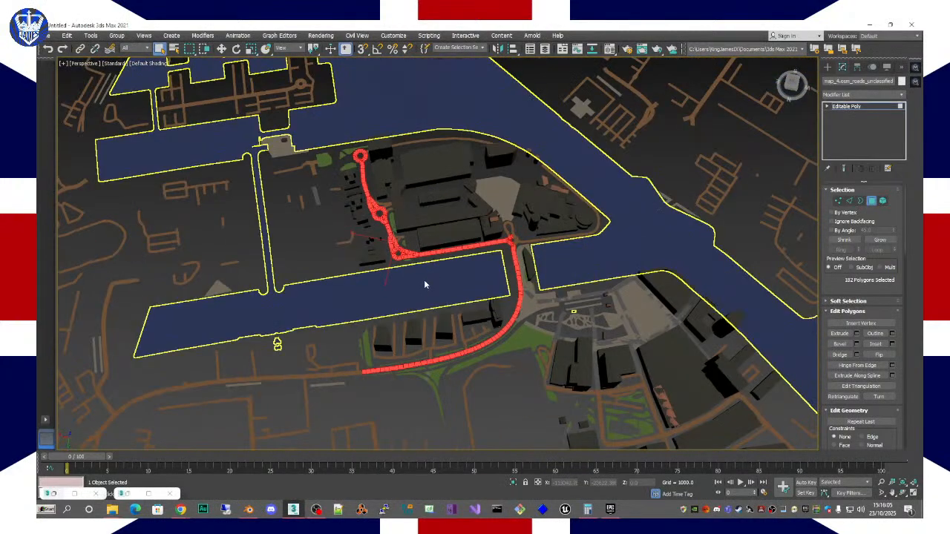
middle_click_drag(449, 279, 413, 274, "alt")
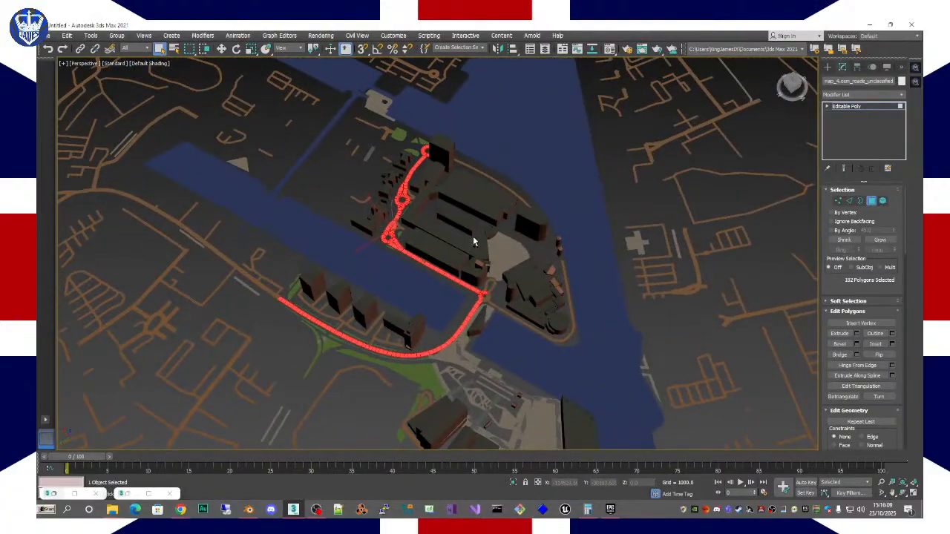
Step: Add the remaining road polygons beside the peninsula's plaza to the selection and detach it all as a new object named SalfordQuays_RoadsA
left_click_drag(471, 235, 580, 344)
middle_click_drag(451, 198, 507, 214, "alt")
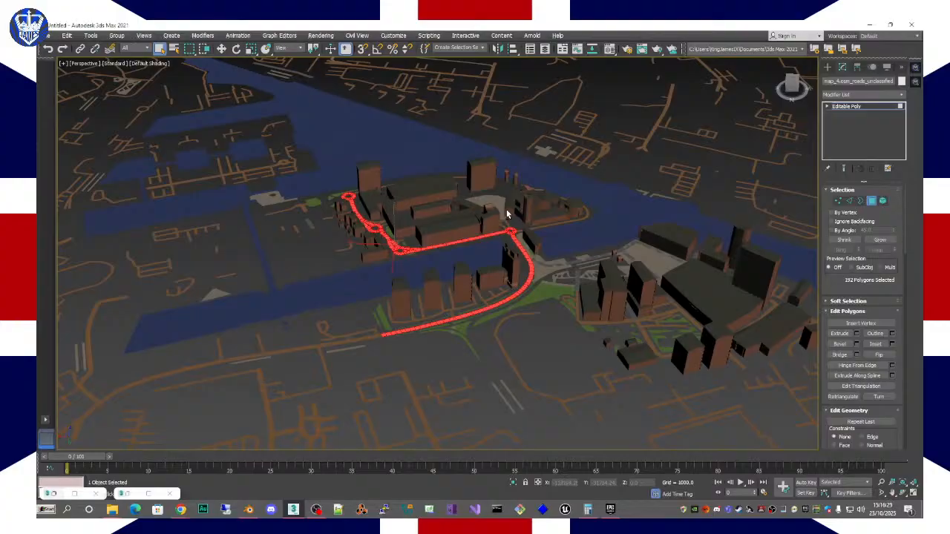
mouse_move(491, 250)
middle_mouse_down("alt")
mouse_move(441, 240)
mouse_move(508, 246)
mouse_move(482, 245)
middle_mouse_up("alt")
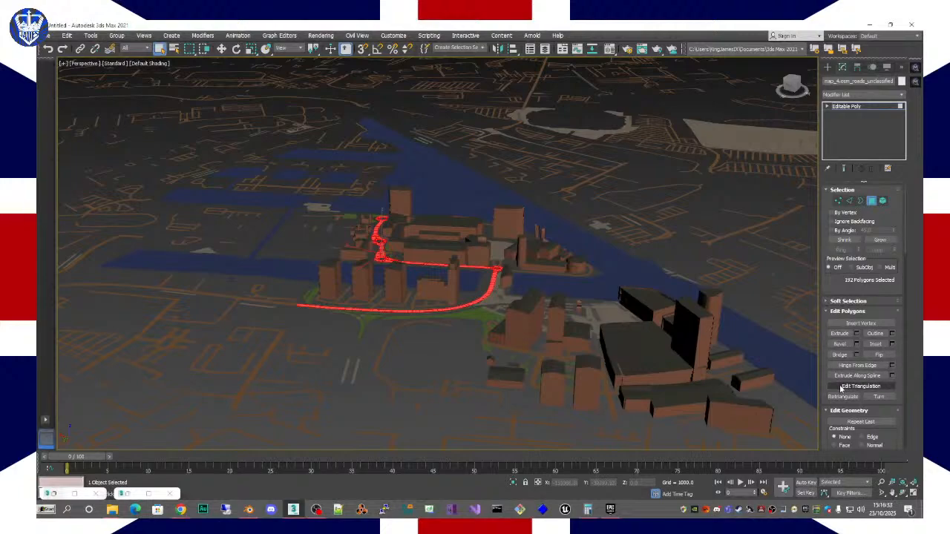
left_click_drag(873, 291, 868, 216)
left_click(879, 412)
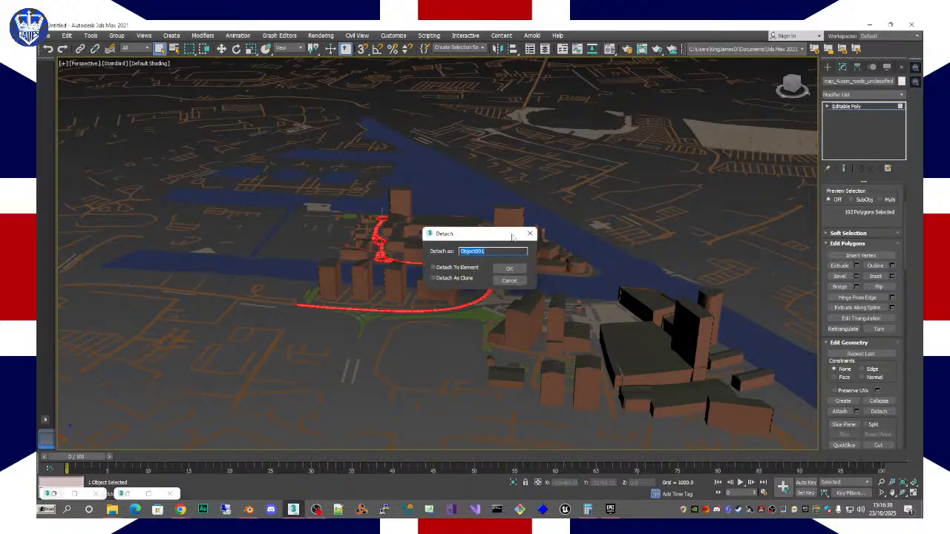
type("SalfordQuays_RoadsA")
key("Return")
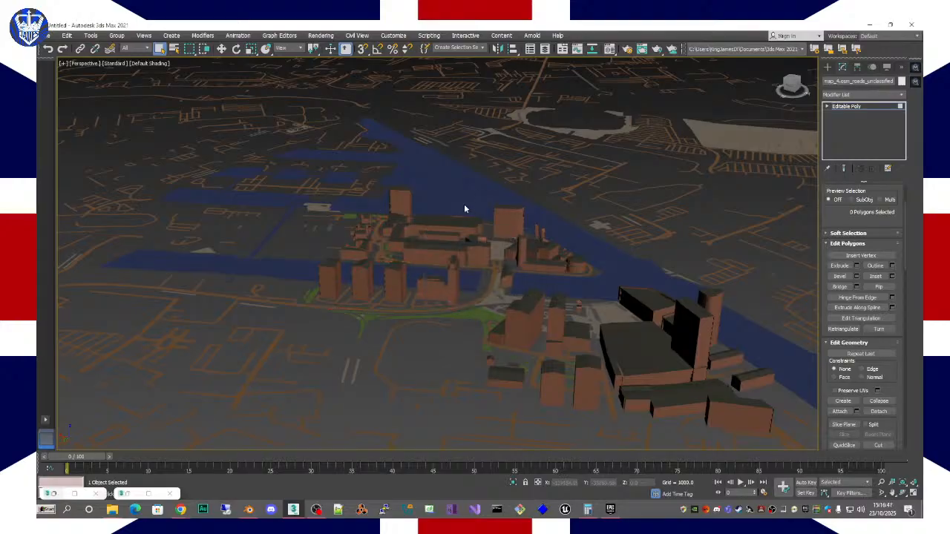
Step: Hide map_4.osm_roads_unclassified and select map_4.osm_roads_service for editing at element level
left_click(174, 49)
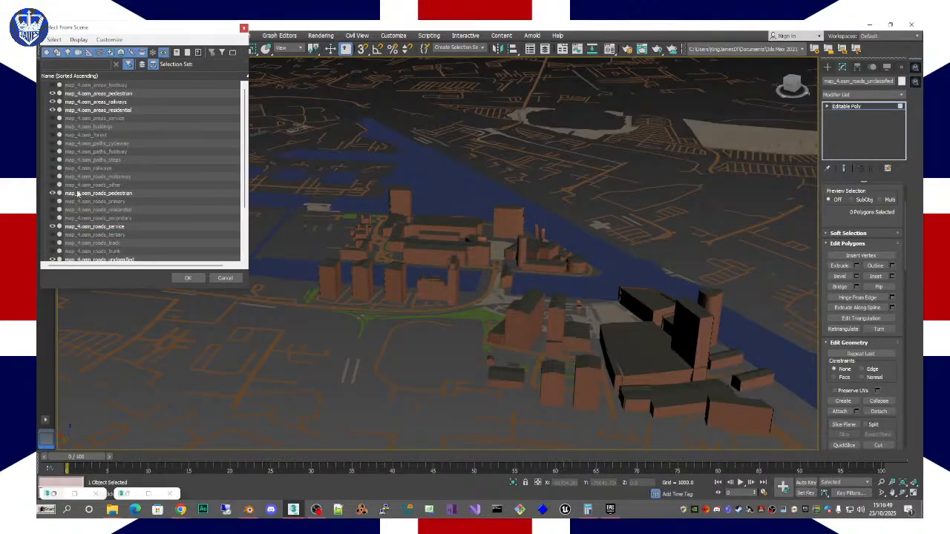
scroll(99, 217, "down", 2)
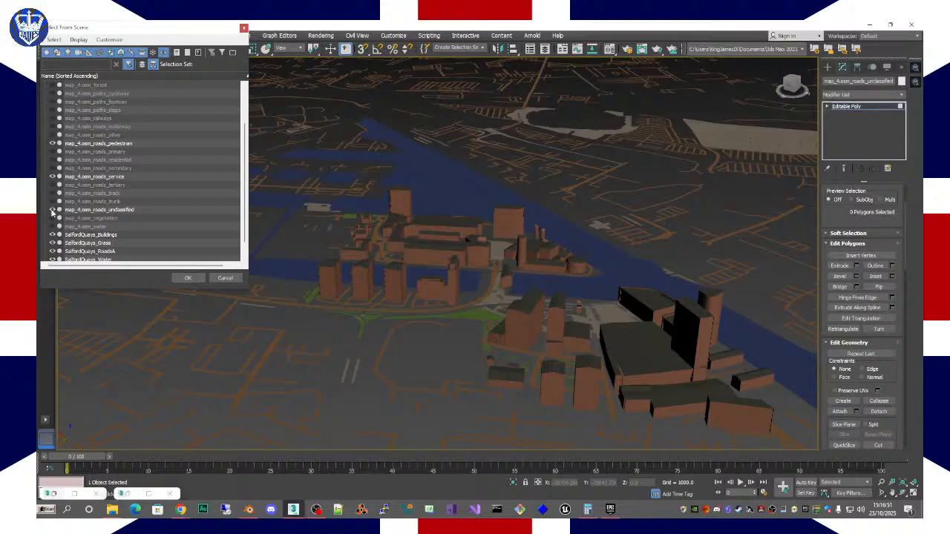
left_click(52, 210)
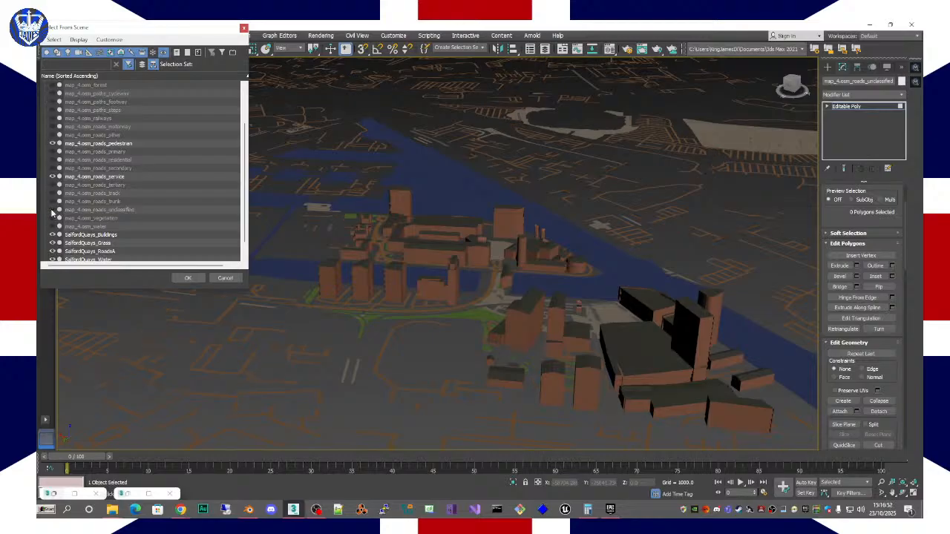
left_click(188, 279)
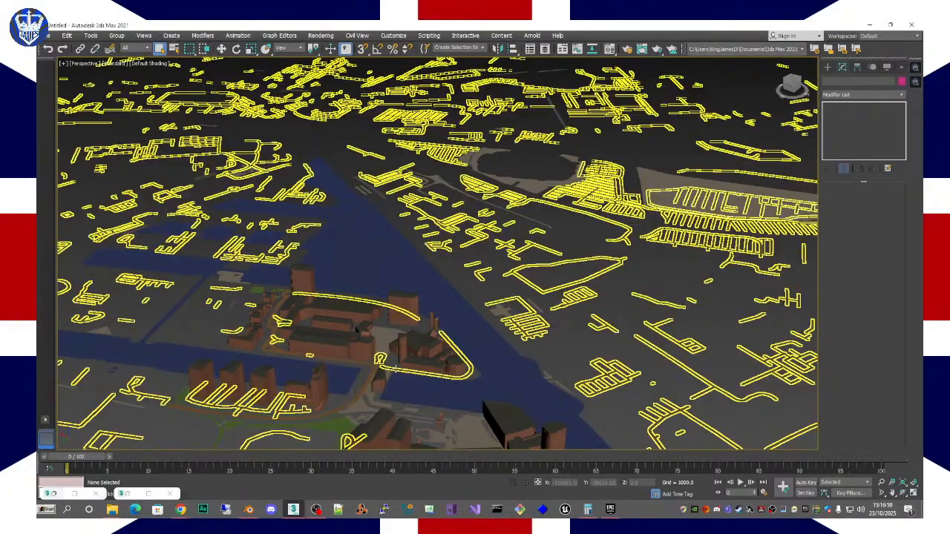
left_click(390, 362)
middle_click_drag(365, 336, 457, 249)
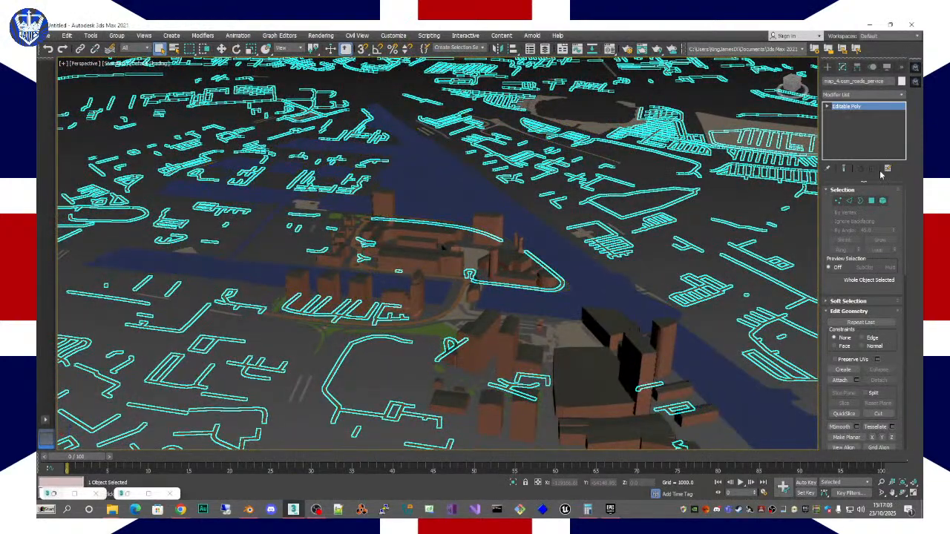
left_click(883, 200)
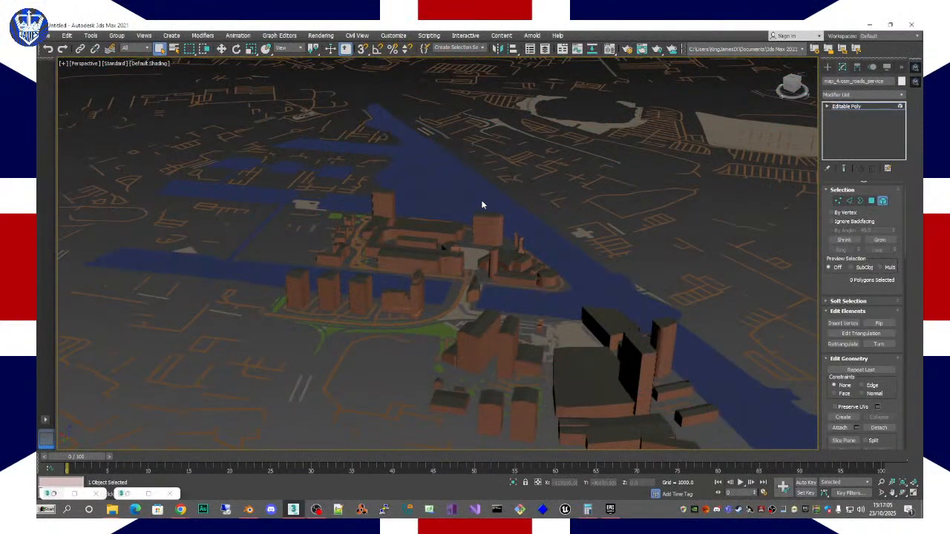
Step: Select the service road elements around the peninsula's waterside edge, its plaza loop and the small roads beside its roundabouts
left_click(490, 284)
middle_click_drag(473, 264, 458, 298, "alt")
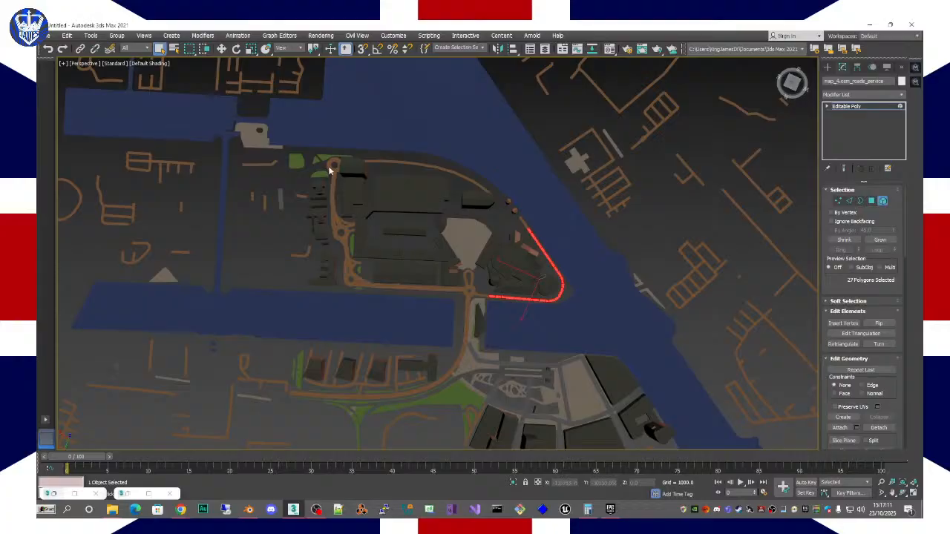
middle_click_drag(332, 172, 335, 171, "alt")
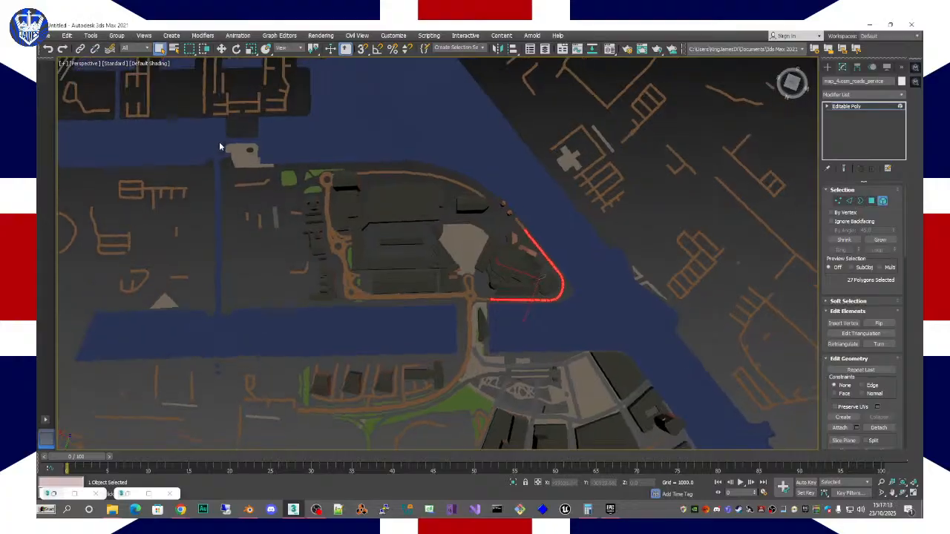
left_click_drag(323, 232, 539, 336)
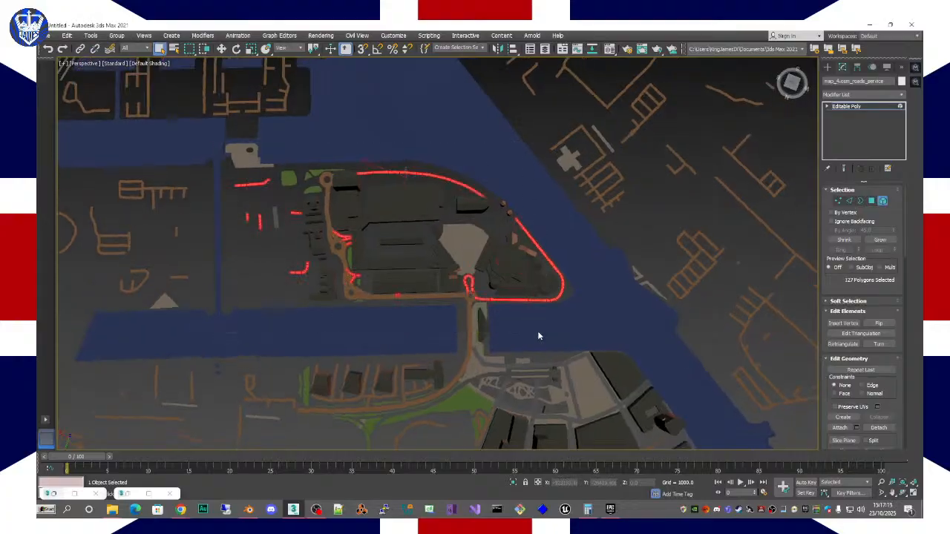
Step: Add the service roads among the four waterfront towers and the loop beside the triangular grass, leaving out the long curved road behind them
middle_click_drag(537, 322, 539, 280)
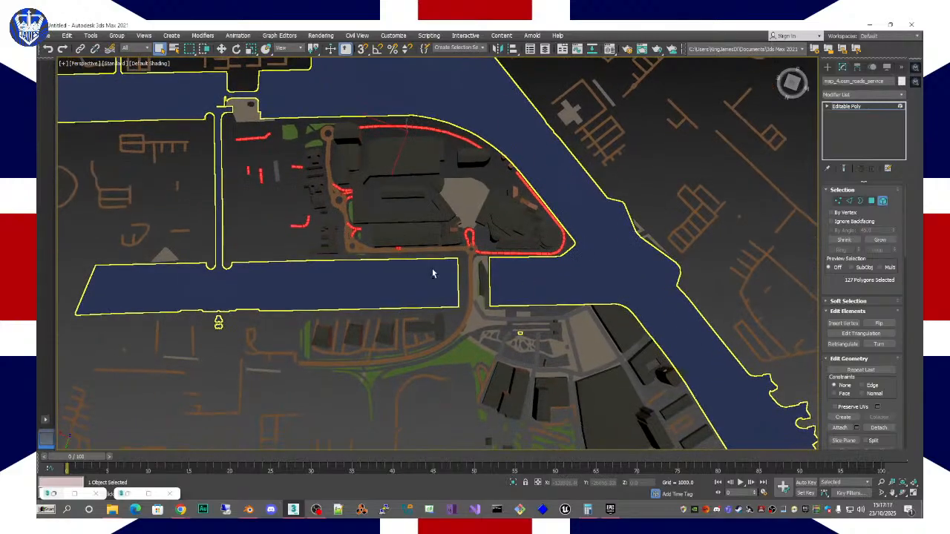
left_click_drag(418, 268, 509, 295)
middle_click_drag(352, 305, 278, 221)
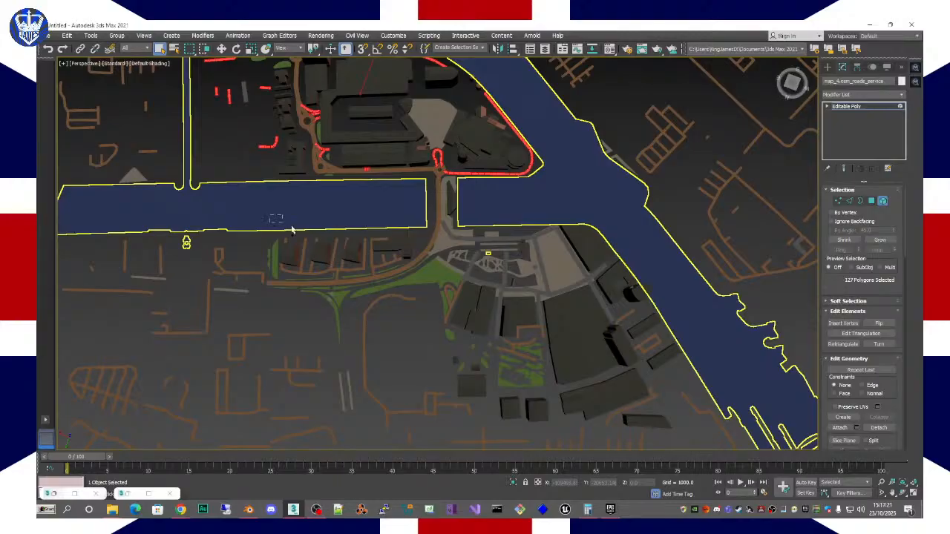
left_click_drag(269, 216, 538, 305)
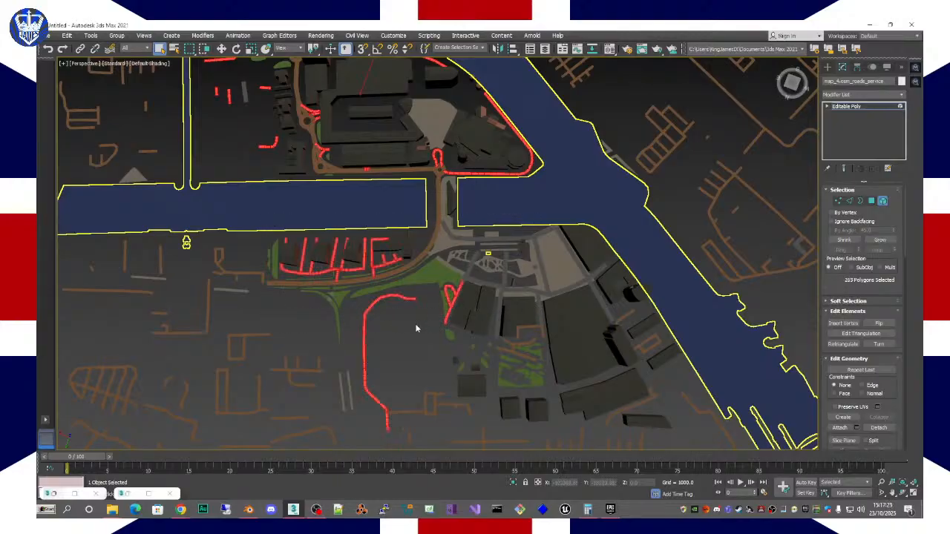
left_click_drag(356, 312, 385, 345, "alt")
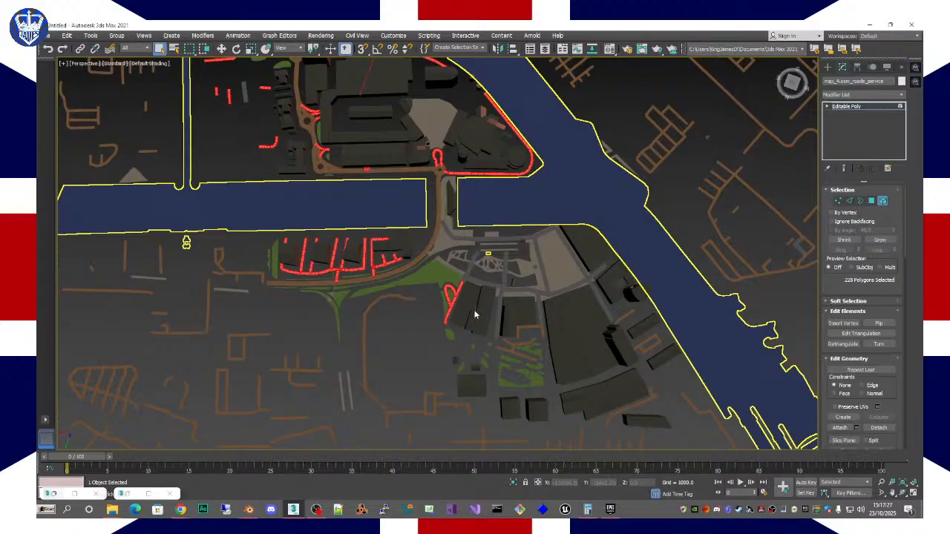
Step: Add the service road elements at the vegetated block behind the waterfront buildings to the selection
left_click(528, 329, "ctrl")
mouse_move(528, 334)
middle_mouse_down("alt")
mouse_move(505, 288)
mouse_move(528, 319)
middle_mouse_up("alt")
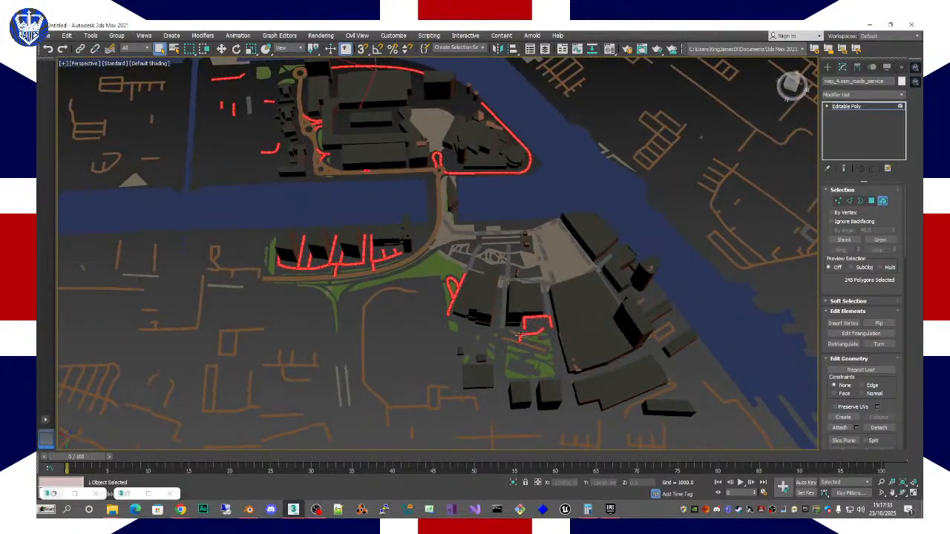
left_click(516, 339, "ctrl")
middle_click_drag(533, 364, 470, 334)
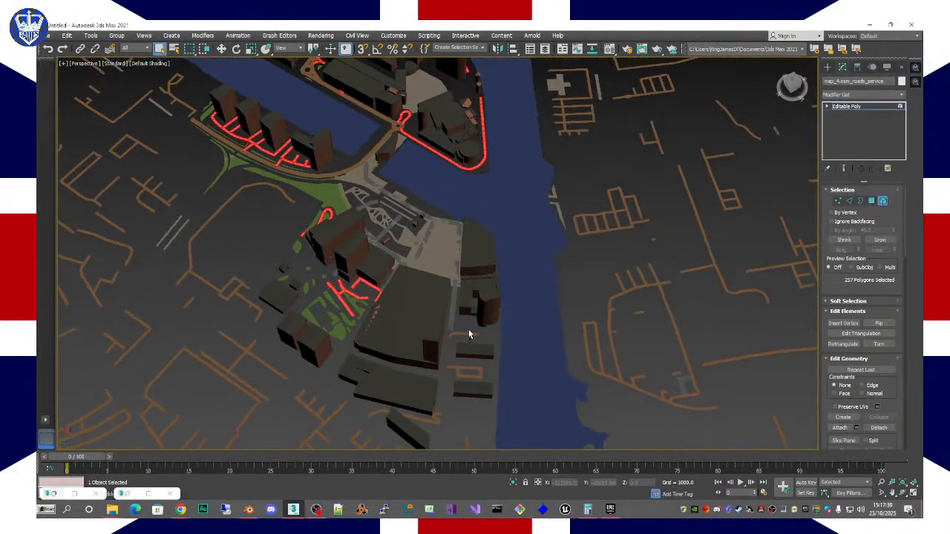
Step: Add the service roads around the small riverside blocks and beside the lower buildings to the selection, and detach everything selected as SalfordQuays_RoadsB
left_click(466, 370, "ctrl")
left_click(437, 420, "ctrl")
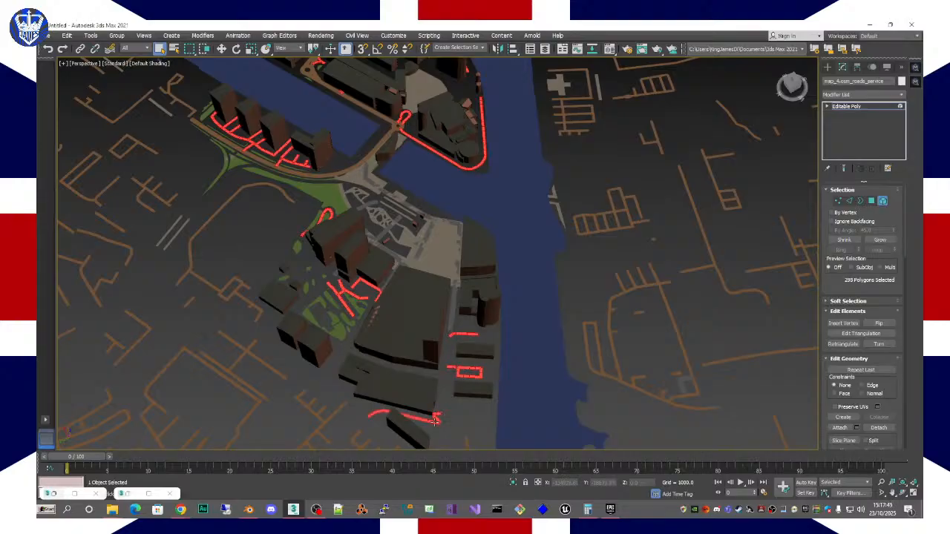
middle_click_drag(451, 403, 479, 364)
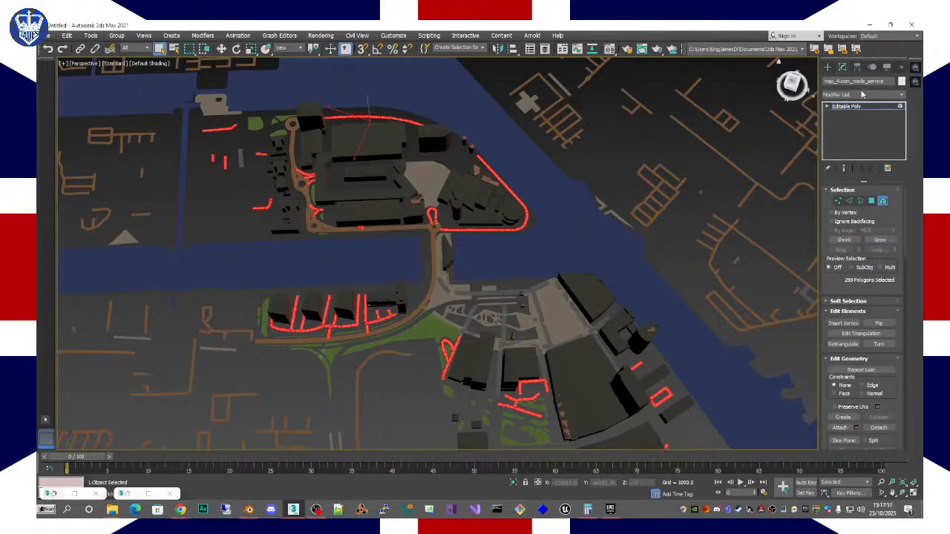
left_click(879, 429)
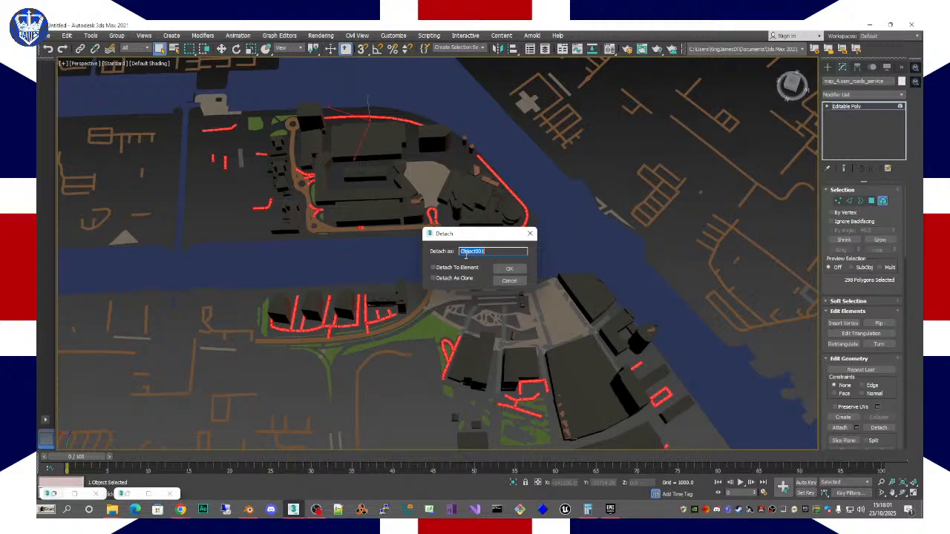
type("SalfordQuays_RoadsB")
key("Return")
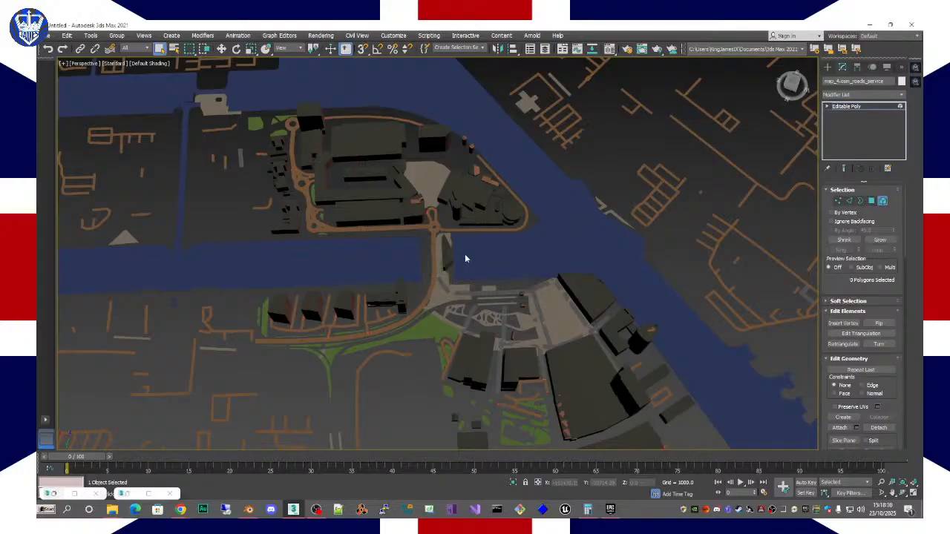
Step: Hide map_4.osm_roads_service and select map_4.osm_roads_pedestrian
left_click(174, 49)
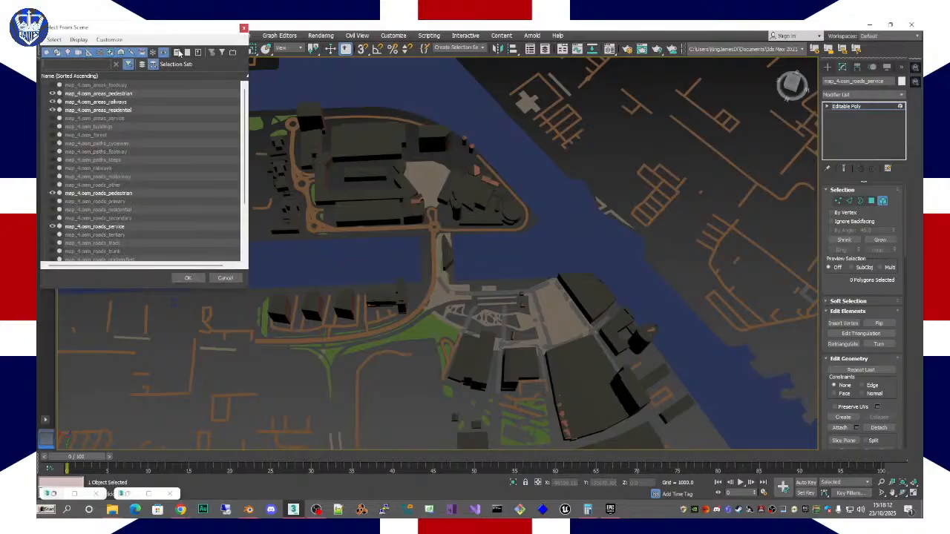
left_click(52, 227)
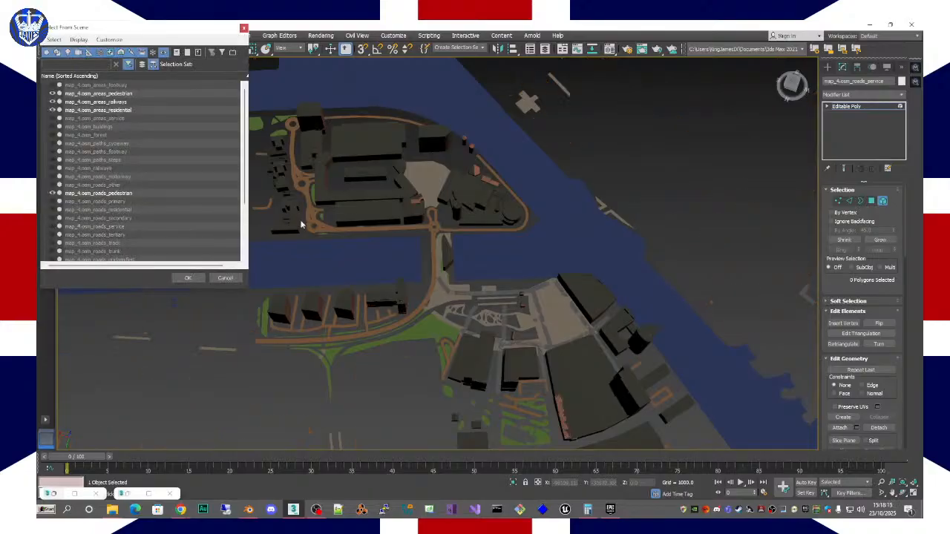
double_click(90, 195)
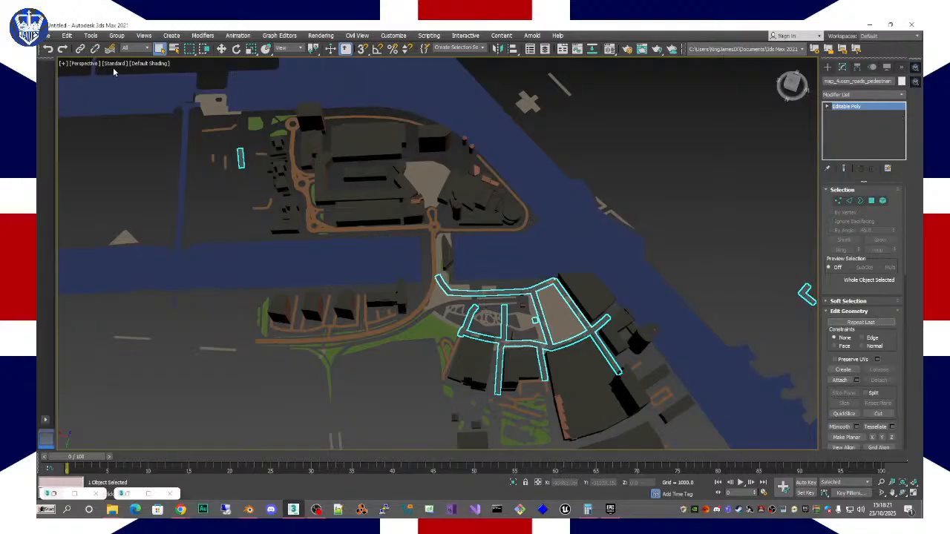
Step: Toggle the visibility of map_4.osm_areas_railways and map_4.osm_areas_pedestrian to examine which parts of the map each covers
left_click(174, 48)
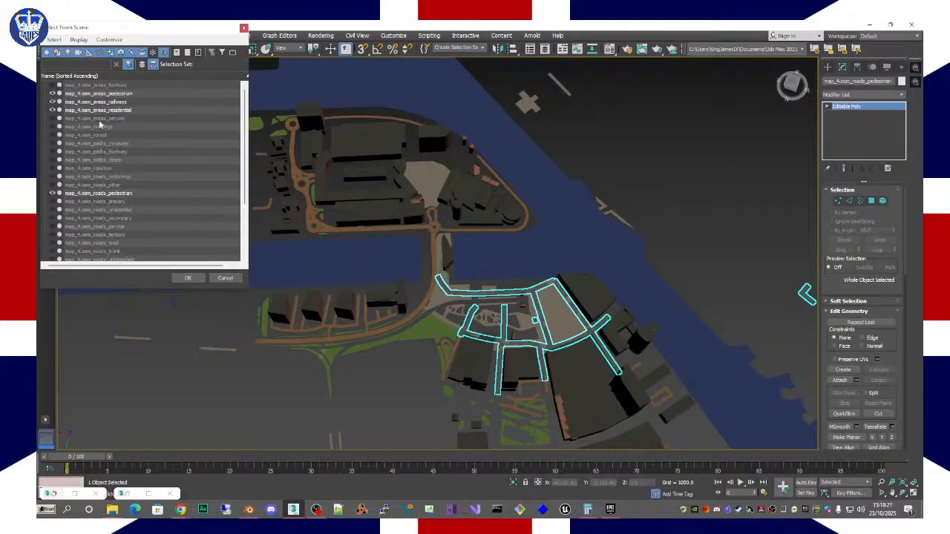
left_click(91, 110)
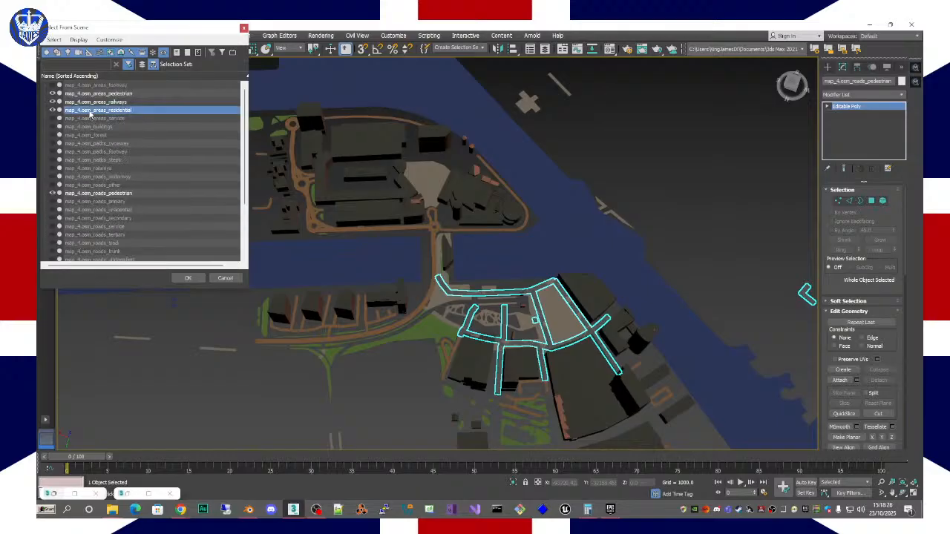
left_click(53, 102)
left_click(53, 101)
left_click(52, 102)
left_click(53, 101)
left_click(53, 102)
left_click(53, 102)
left_click(52, 102)
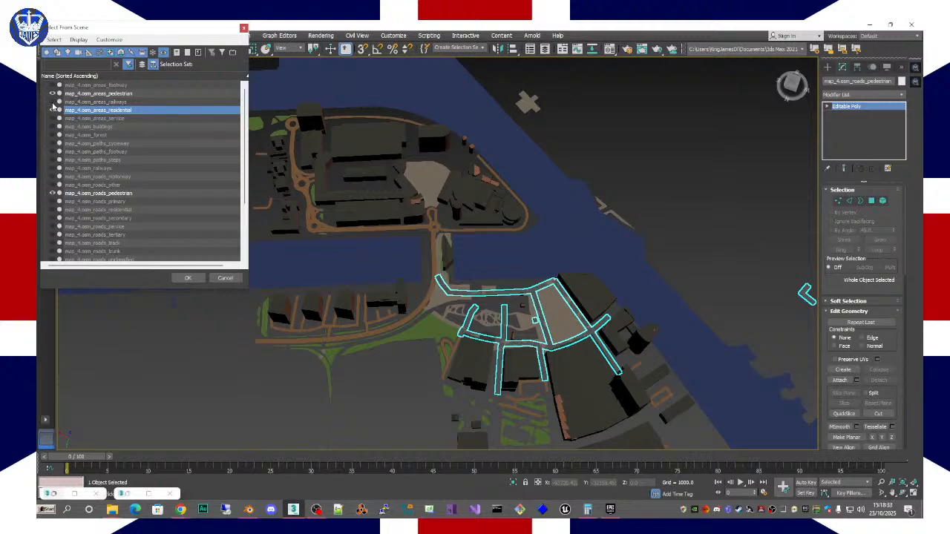
left_click(53, 94)
left_click(53, 95)
left_click(53, 94)
left_click(53, 95)
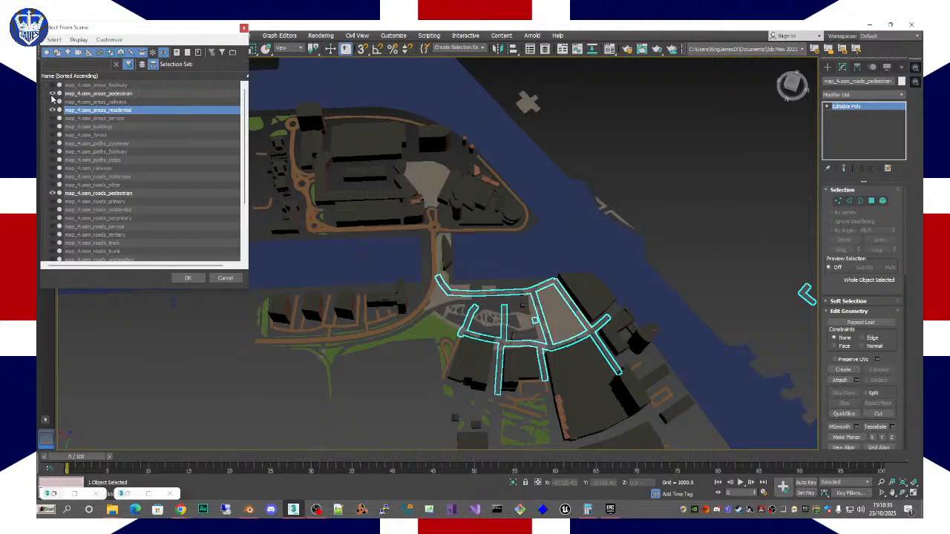
left_click(52, 94)
left_click(53, 95)
left_click(53, 103)
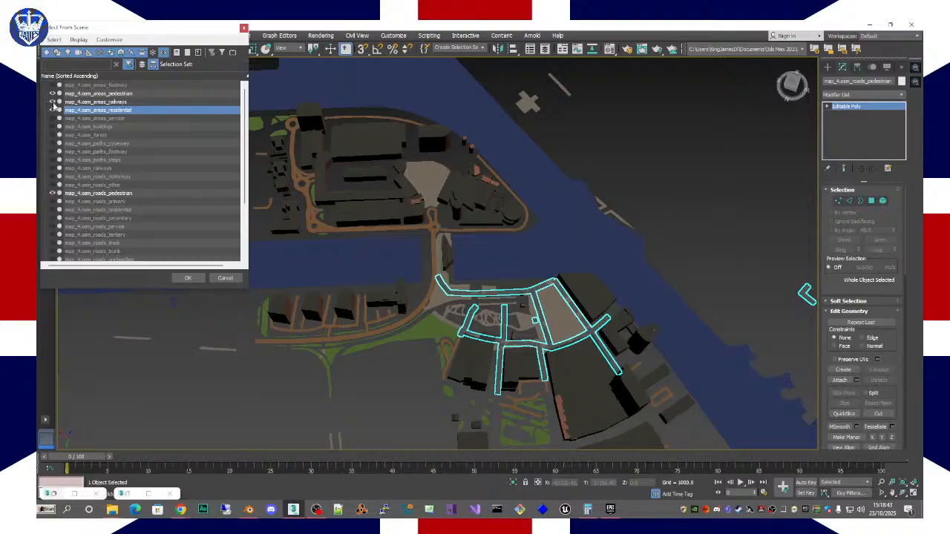
Step: Toggle the visibility of map_4.osm_areas_footway and leave it shown
left_click(53, 85)
left_click(53, 85)
left_click(53, 85)
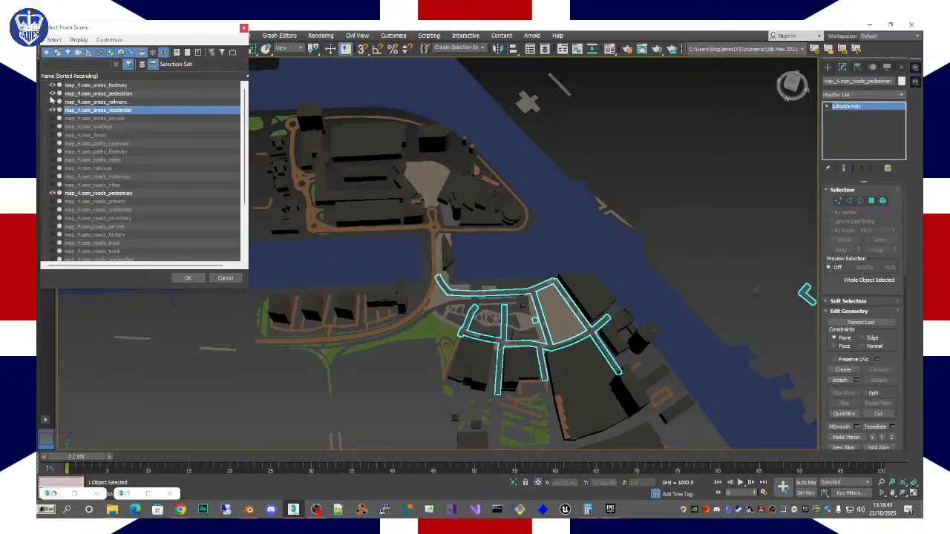
Step: Toggle map_4.osm_areas_service and map_4.osm_buildings on and off to compare their geometry with the separated Salford Quays objects
left_click(53, 119)
left_click(53, 118)
left_click(53, 127)
left_click(53, 127)
left_click(52, 127)
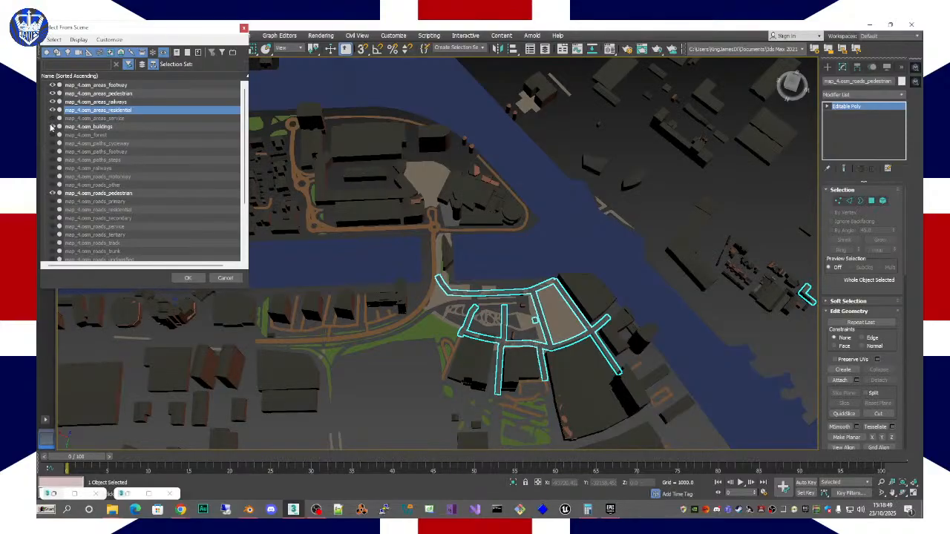
left_click(52, 127)
left_click(53, 127)
left_click(52, 127)
left_click(52, 127)
left_click(52, 127)
left_click(52, 127)
left_click(53, 127)
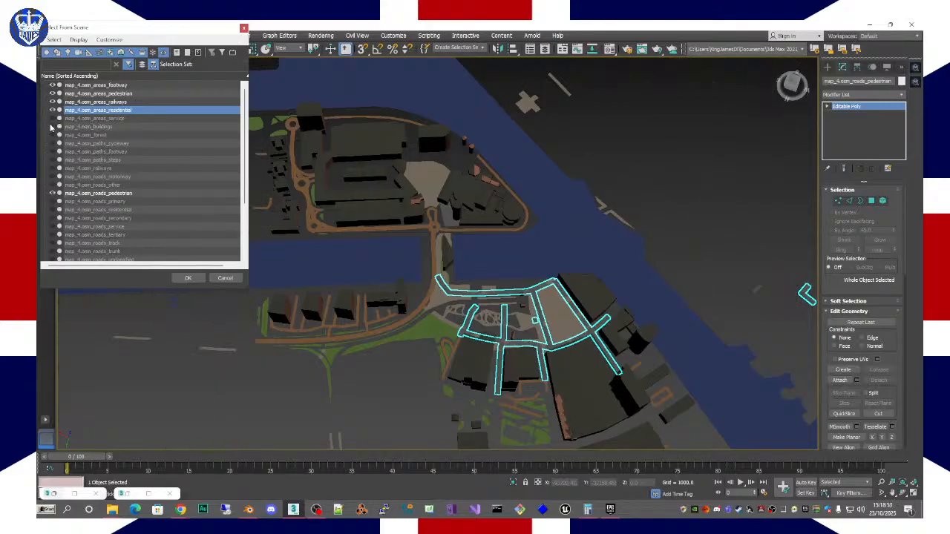
left_click(52, 127)
left_click(52, 127)
left_click(51, 127)
left_click(52, 127)
left_click(52, 127)
left_click(52, 127)
Step: Toggle map_4.osm_forest and map_4.osm_paths_cycleway on and off to check whether either reaches the Salford Quays area
left_click(53, 136)
left_click(52, 136)
left_click(53, 135)
left_click(52, 135)
left_click(52, 135)
left_click(52, 136)
left_click(52, 136)
left_click(53, 136)
left_click(53, 136)
left_click(53, 136)
left_click(53, 136)
left_click(53, 136)
left_click(53, 136)
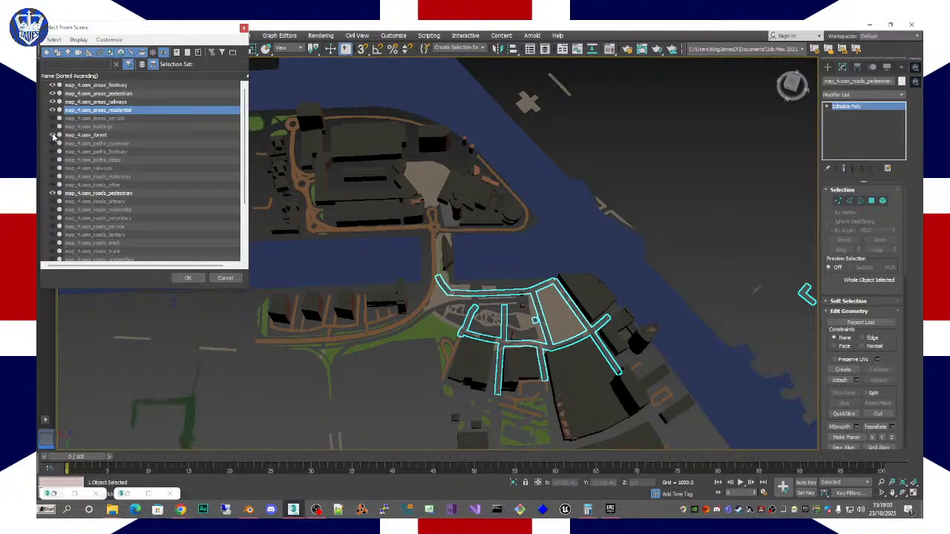
left_click(53, 136)
left_click(54, 144)
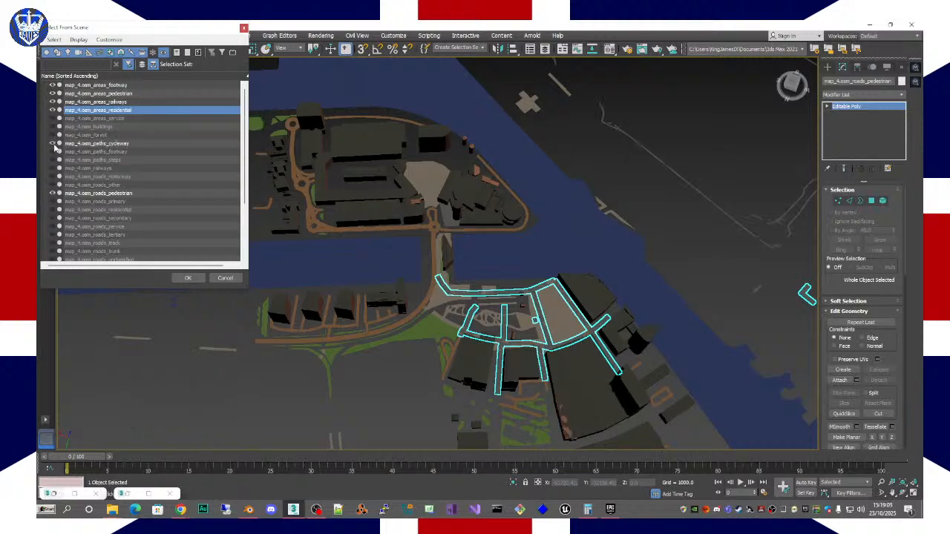
left_click(53, 144)
left_click(54, 144)
left_click(54, 144)
left_click(54, 144)
left_click(53, 144)
Step: Unhide map_4.osm_paths_footway and select it for editing at element level
left_click(54, 152)
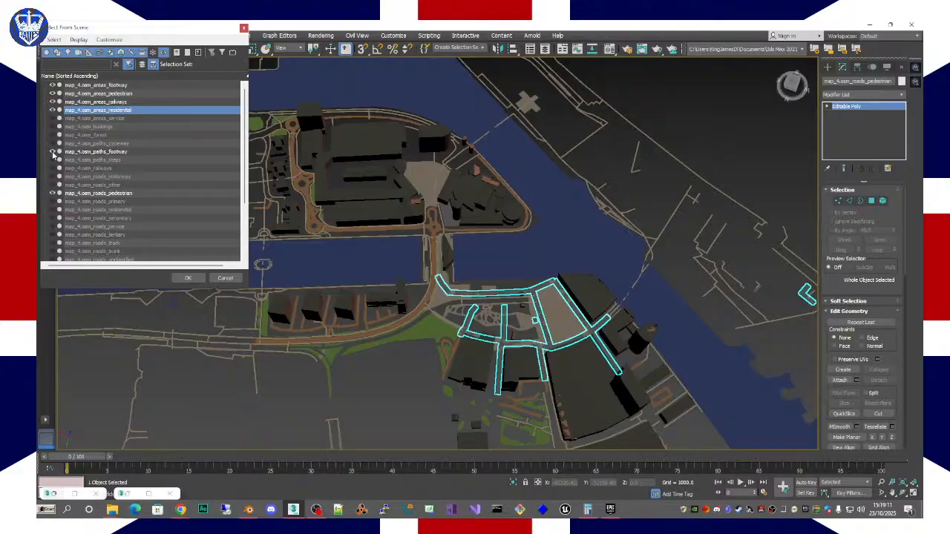
left_click(72, 152)
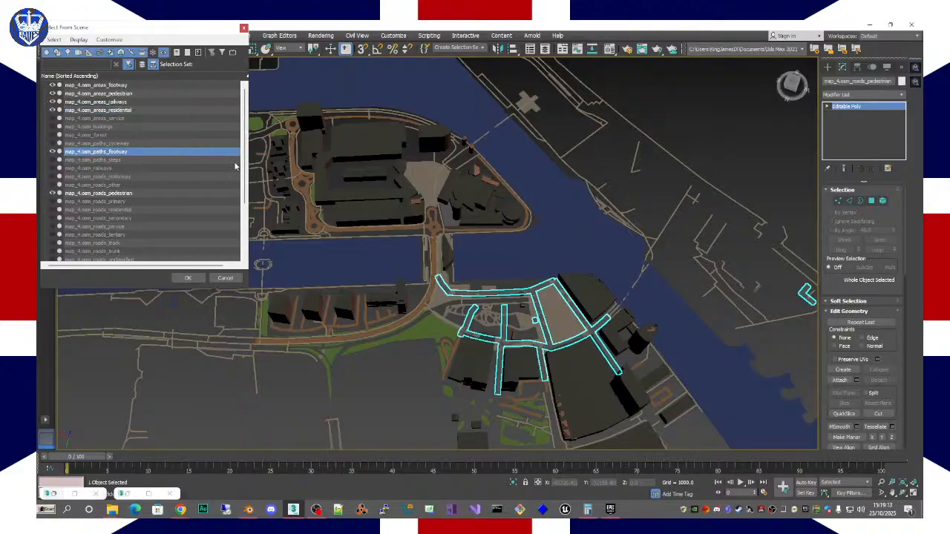
left_click(190, 278)
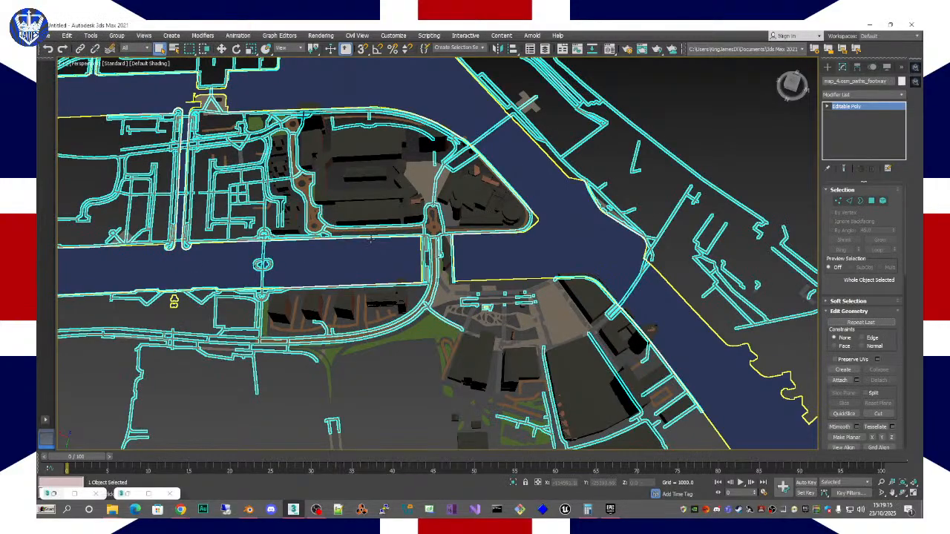
scroll(422, 254, "up", 3)
middle_click_drag(422, 254, 416, 228, "alt")
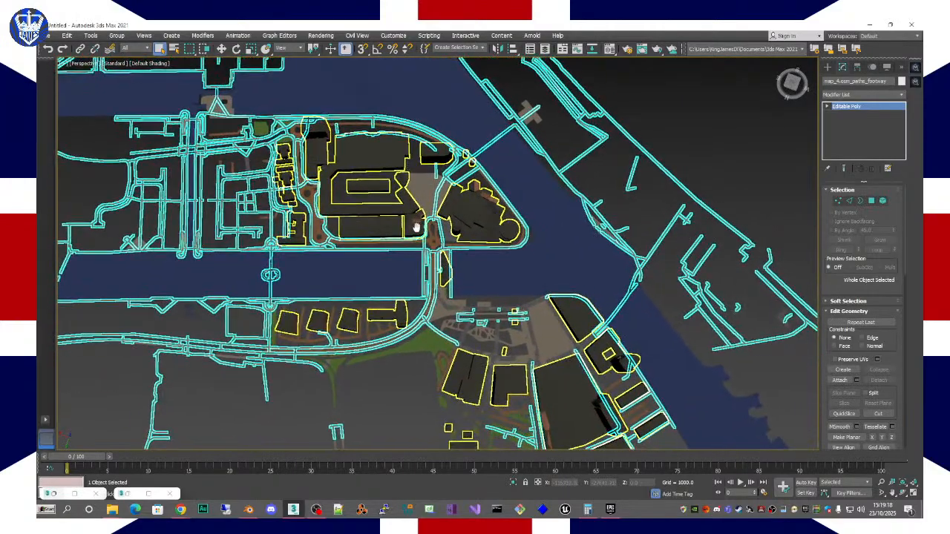
left_click(883, 201)
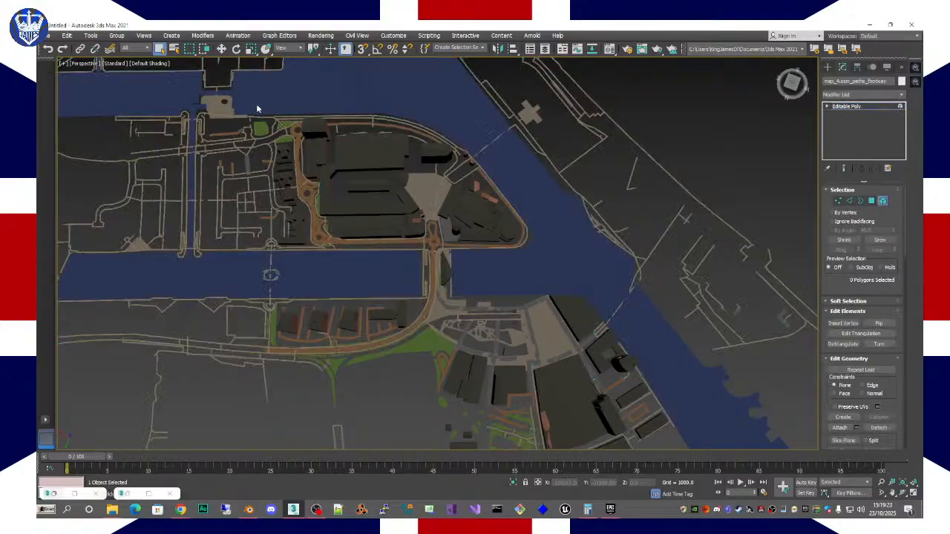
Step: Region-select the footway elements across the peninsula and over the road bridge at the end of the dock
left_click_drag(263, 103, 372, 215)
left_click_drag(414, 270, 487, 295)
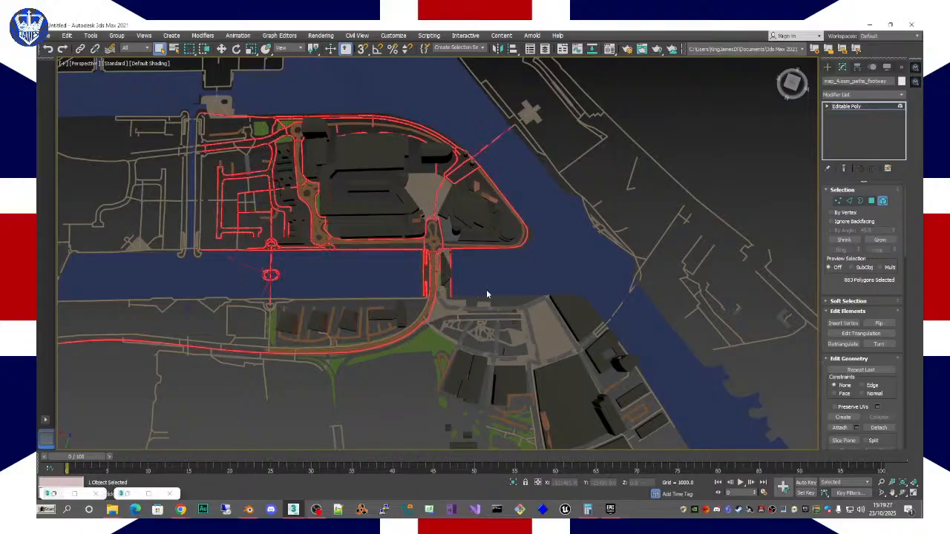
middle_click_drag(368, 283, 489, 335)
scroll(349, 195, "up", 5)
scroll(340, 197, "down", 3)
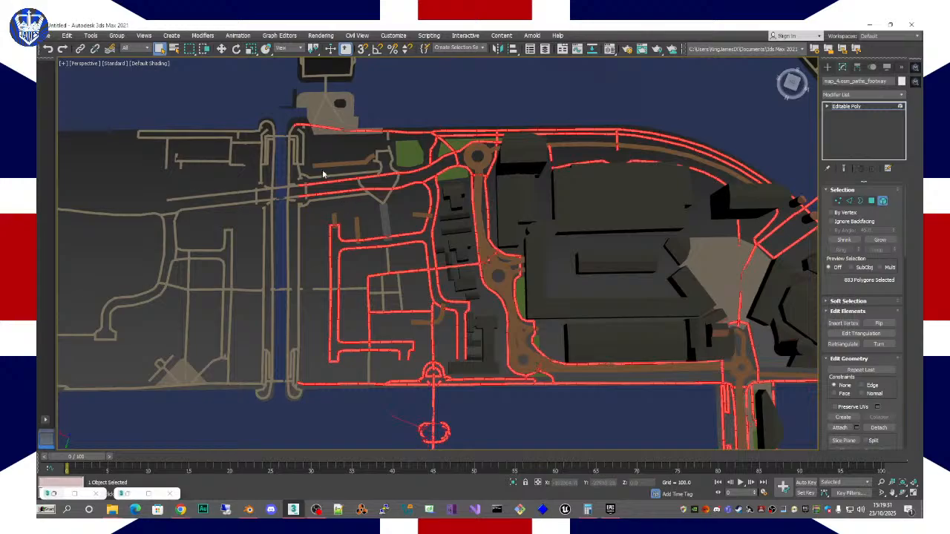
middle_click_drag(366, 196, 488, 255, "alt")
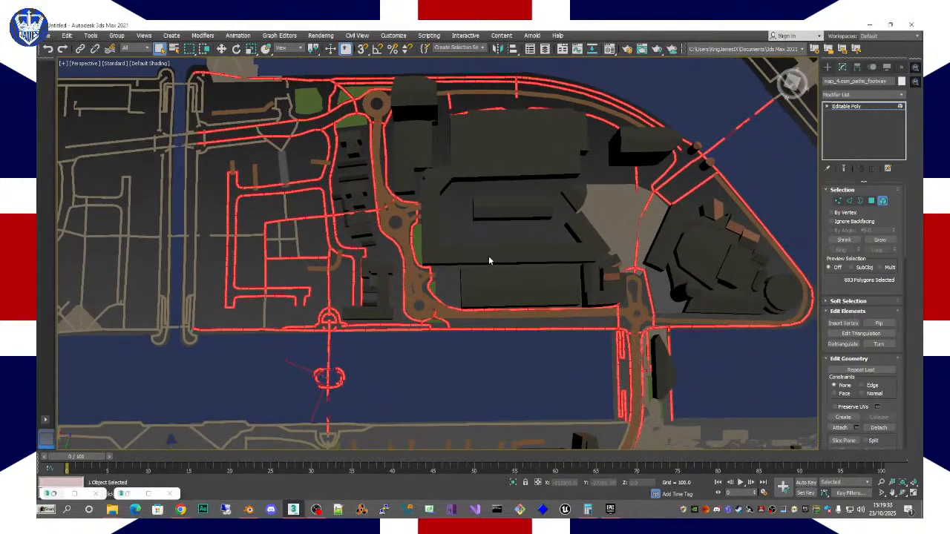
middle_click_drag(464, 321, 540, 272, "alt")
middle_click_drag(615, 328, 577, 265)
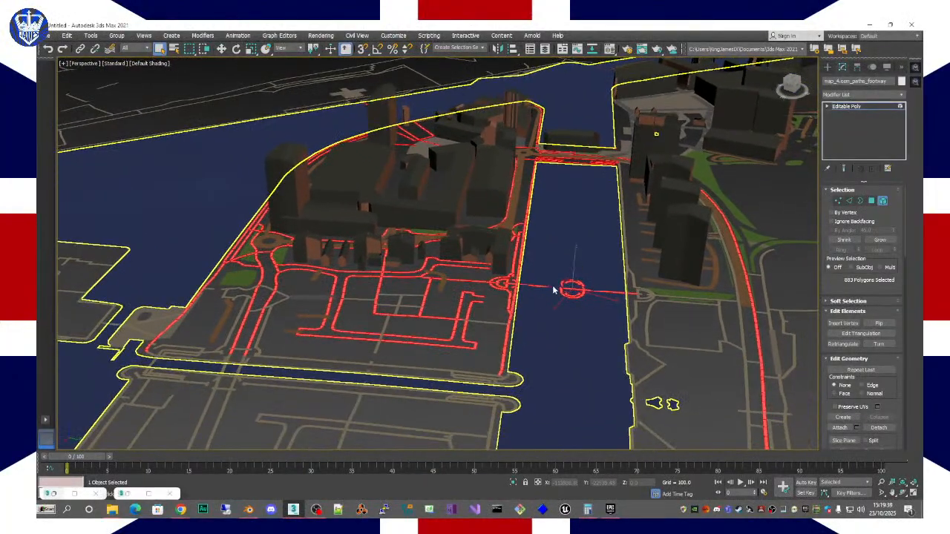
middle_click_drag(526, 333, 399, 294, "alt")
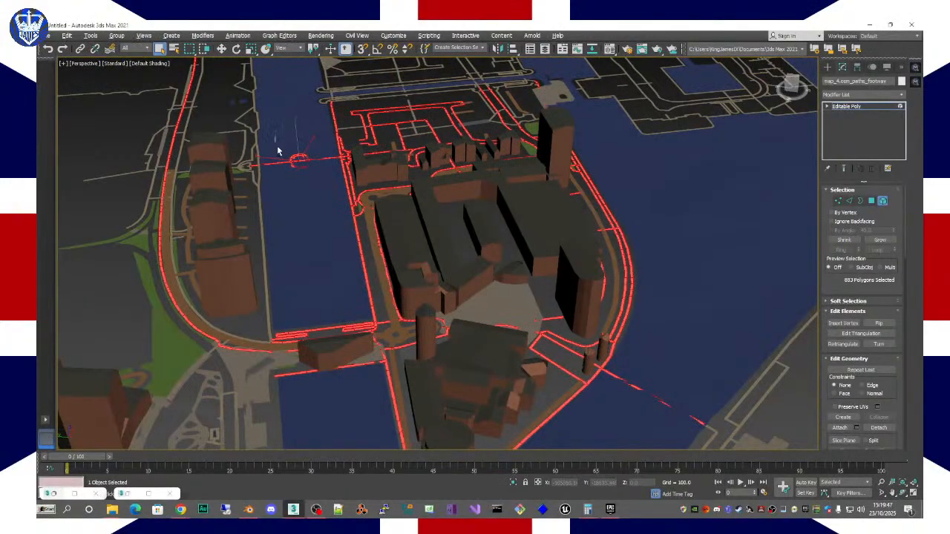
Step: Deselect the footbridge across the dock, its semicircular quayside landing and the footways on the empty block beyond the small houses
left_click_drag(278, 147, 313, 190, "alt")
middle_click_drag(313, 193, 348, 260, "alt")
left_click(264, 219, "ctrl")
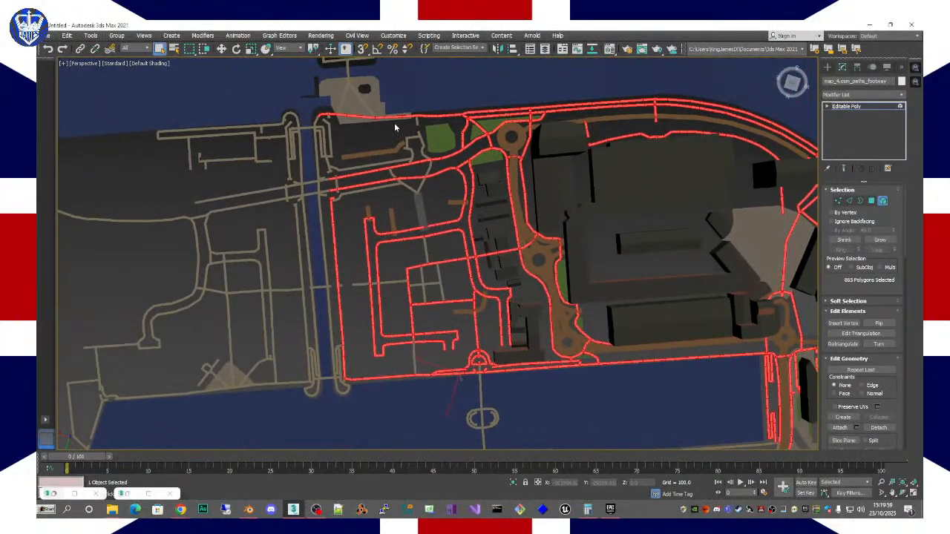
left_click_drag(294, 82, 452, 420)
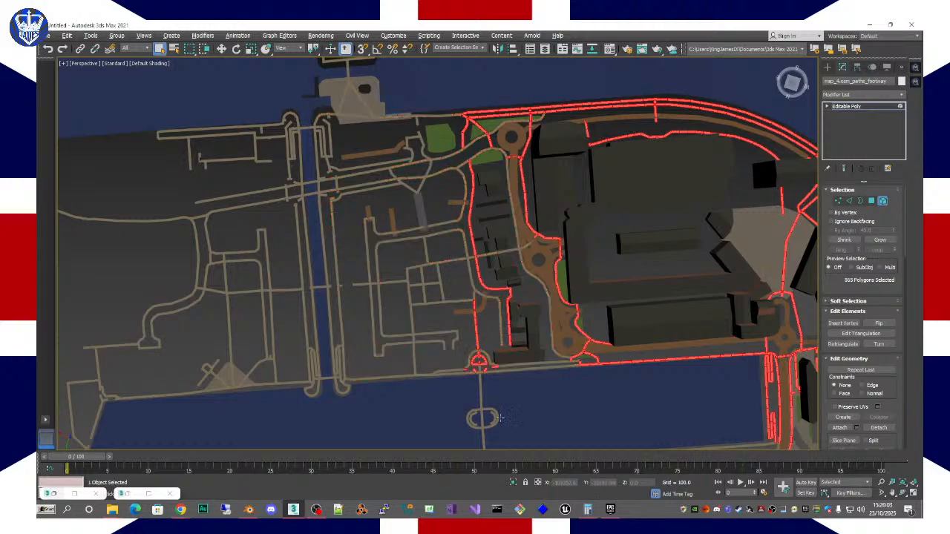
middle_click_drag(501, 418, 476, 360, "alt")
left_click_drag(432, 221, 468, 307)
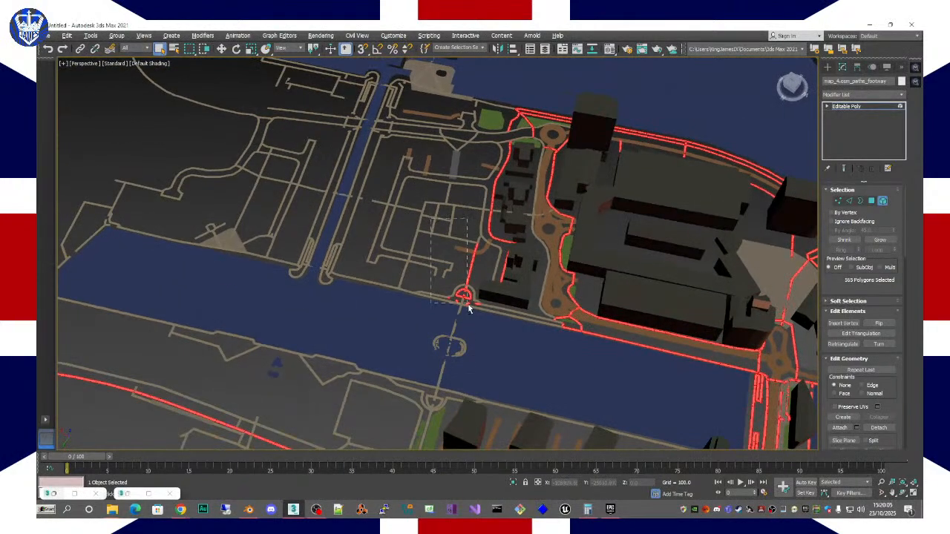
middle_click_drag(469, 316, 521, 250)
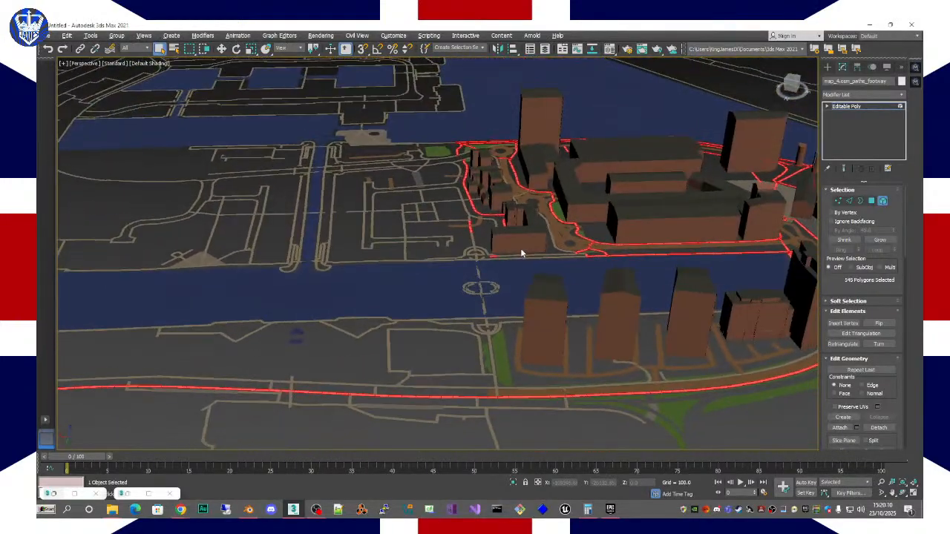
Step: Add the footway along the narrow grass strip beside the waterfront towers, and deselect the short quayside footways behind the small houses
left_click(496, 392, "ctrl")
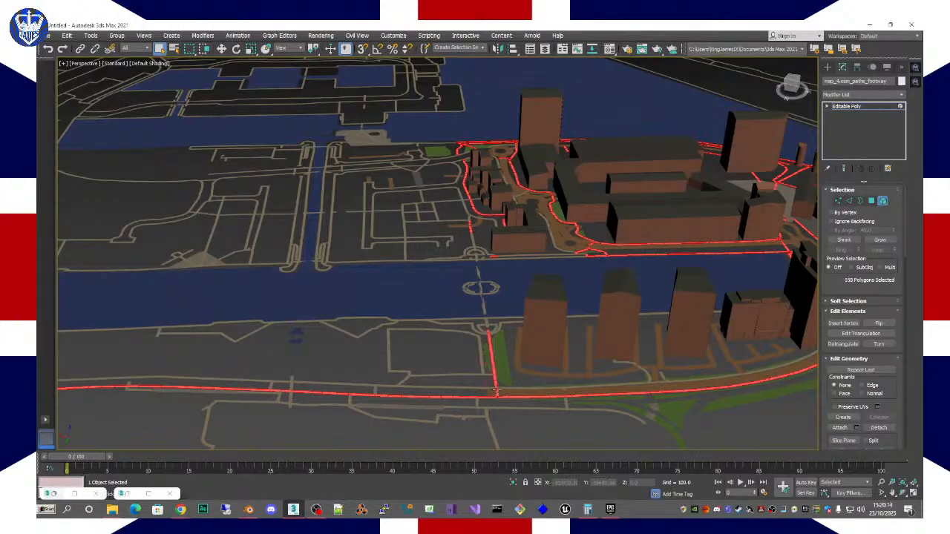
left_click(487, 321, "ctrl")
left_click_drag(457, 215, 478, 282)
left_click(479, 267, "alt")
middle_click_drag(501, 279, 470, 288, "alt")
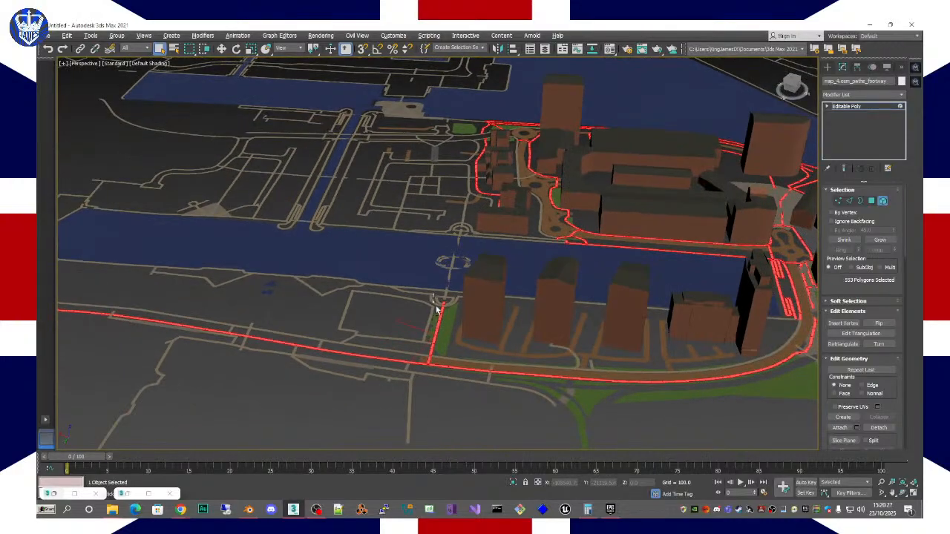
Step: Deselect the footway along the narrow grass strip, keeping the long curved footway behind the four waterfront towers in the selection
left_click(438, 327, "alt")
left_click(380, 361, "alt")
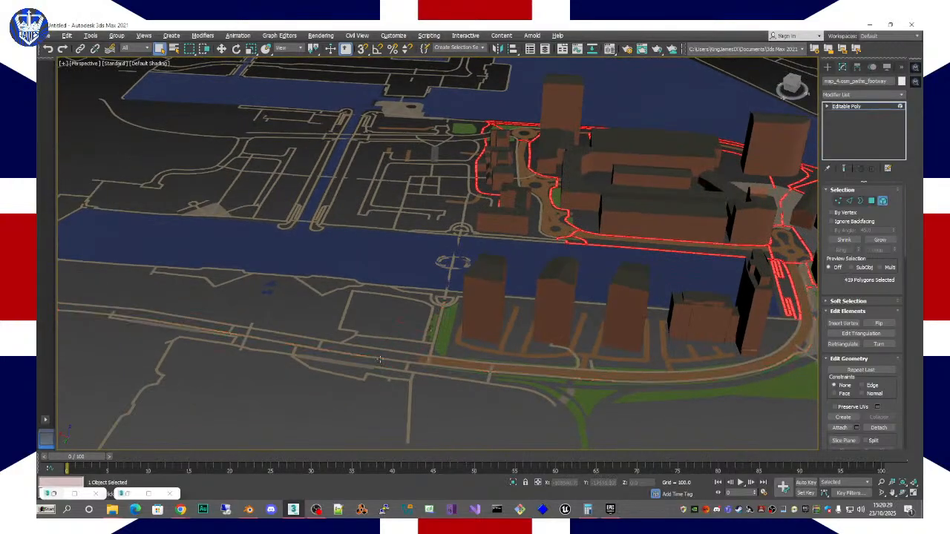
left_click(380, 360, "ctrl")
middle_click_drag(542, 354, 495, 362, "alt")
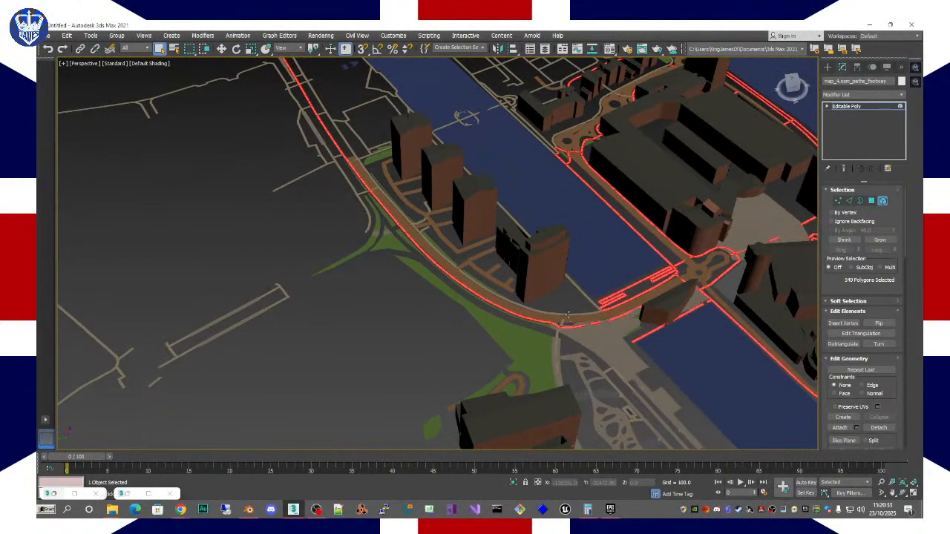
Step: Add the footways around the building cluster across the dock entrance from the peninsula to the footway selection
middle_click_drag(568, 316, 567, 254)
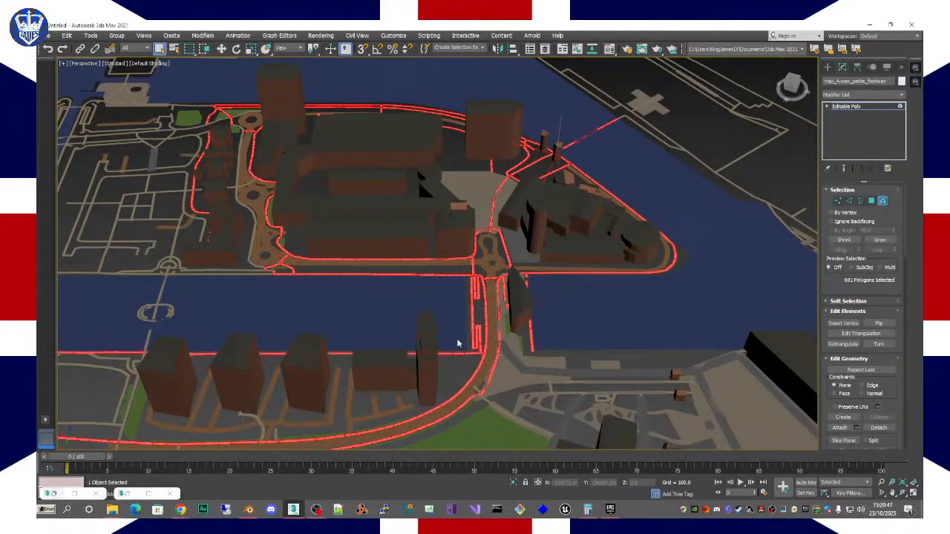
middle_click_drag(458, 341, 335, 273, "alt")
scroll(554, 291, "down", 3)
scroll(459, 323, "down", 5)
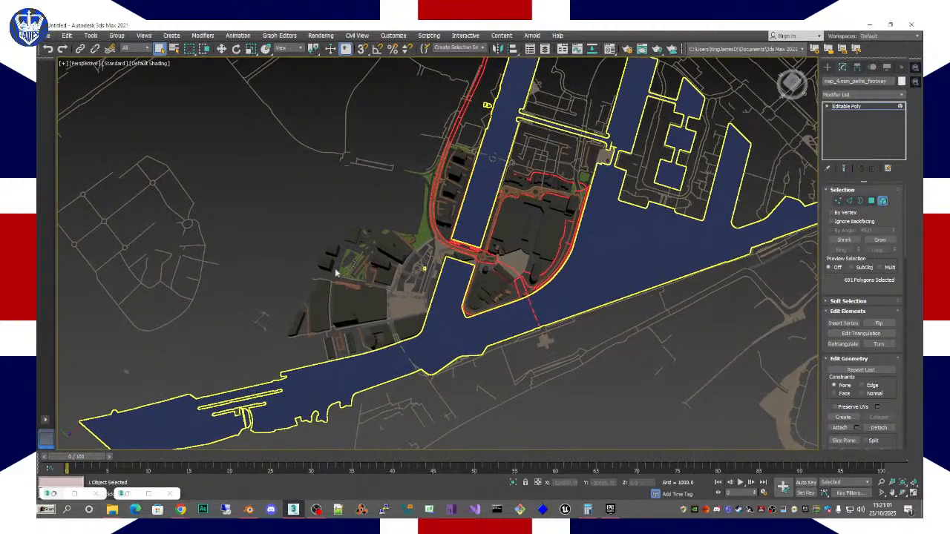
left_click_drag(313, 228, 371, 346)
left_click(314, 335, "ctrl")
Step: Add the footbridge across the dock and the footways throughout the empty block between the small houses and the narrow channel
middle_click_drag(401, 263, 450, 318, "alt")
middle_click_drag(420, 269, 438, 254, "alt")
scroll(471, 299, "up", 5)
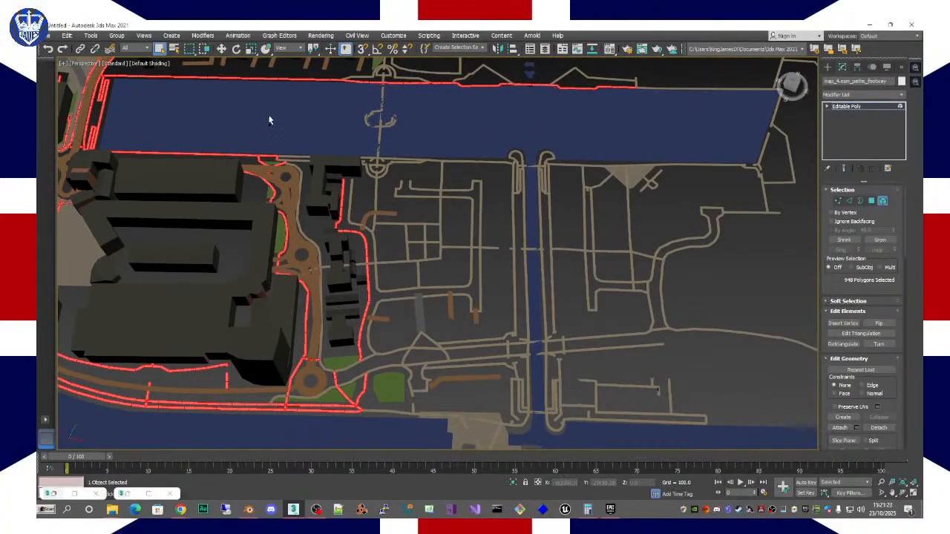
left_click(429, 219, "ctrl")
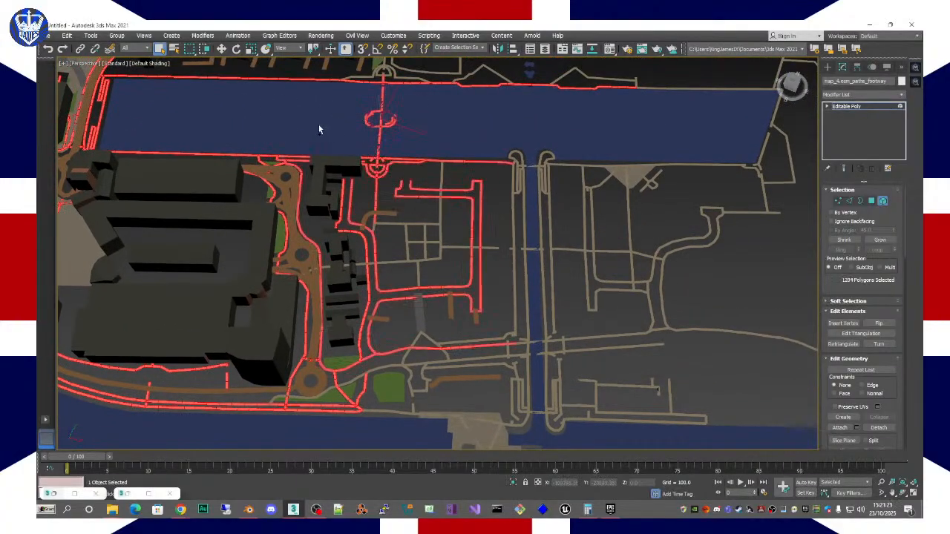
left_click_drag(316, 123, 418, 330, "ctrl")
left_click_drag(397, 144, 460, 256, "ctrl")
left_click_drag(461, 137, 534, 435, "ctrl")
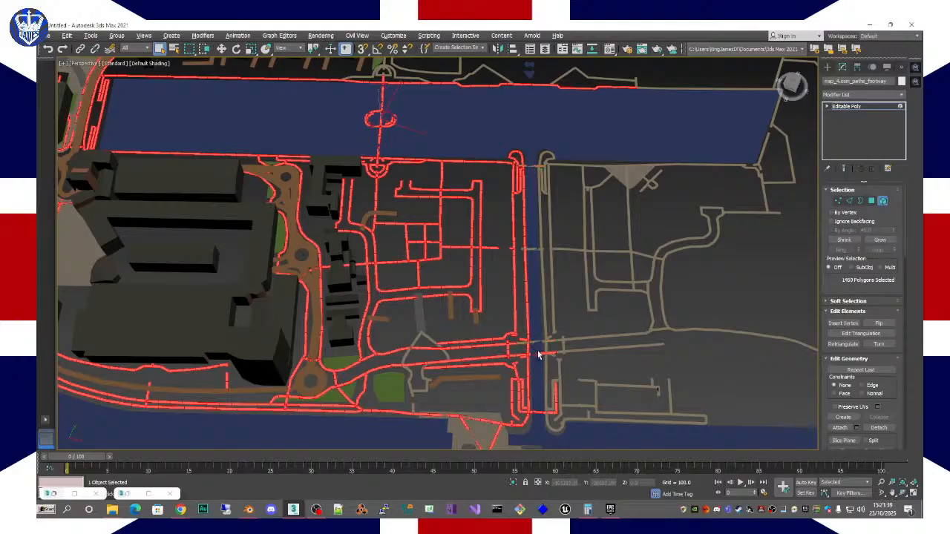
Step: Deselect the stray footway crossing the mouth of the narrow channel and the angled footways on the paved quayside platform
left_click(537, 412, "alt")
middle_click_drag(547, 396, 565, 248)
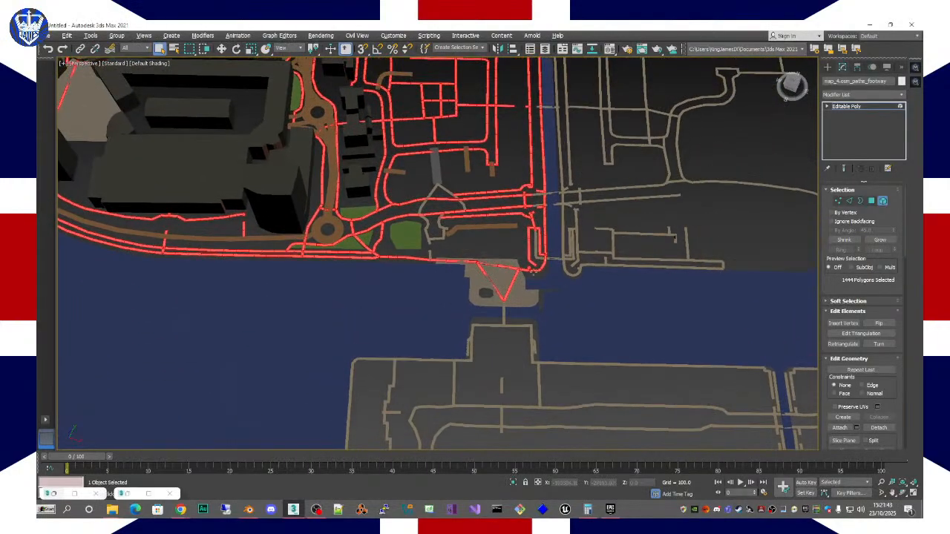
left_click(492, 288, "alt")
middle_click_drag(476, 285, 452, 263, "alt")
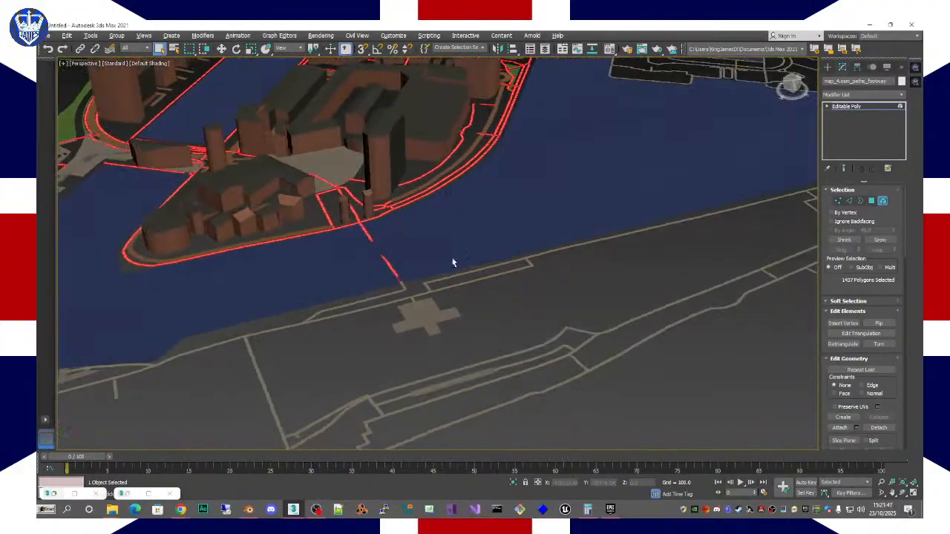
Step: Add the footways between the dock's outer quayside and the long curved road beyond the four waterfront towers
middle_click_drag(388, 236, 561, 396)
middle_click_drag(390, 206, 422, 244, "alt")
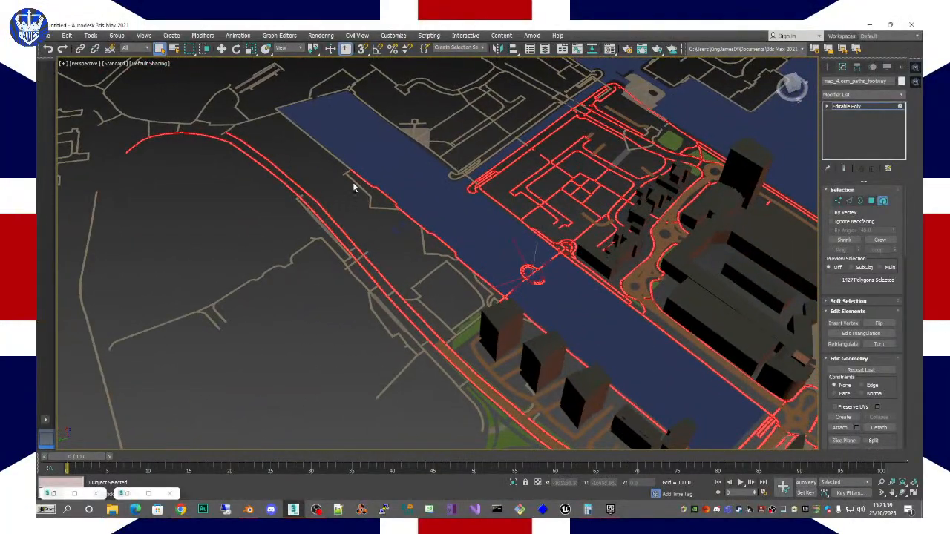
mouse_move(324, 134)
left_mouse_down("ctrl")
mouse_move(312, 156)
mouse_move(339, 197)
mouse_move(394, 226)
mouse_move(439, 269)
mouse_move(422, 304)
mouse_move(435, 312)
left_mouse_up("ctrl")
left_click_drag(450, 268, 453, 326, "ctrl")
Step: Switch to polygon selection and deselect the far curved ends of the long roadside footways beyond the dock
middle_click_drag(385, 232, 427, 242)
scroll(435, 256, "up", 4)
scroll(468, 267, "down", 6)
middle_click_drag(449, 294, 471, 251)
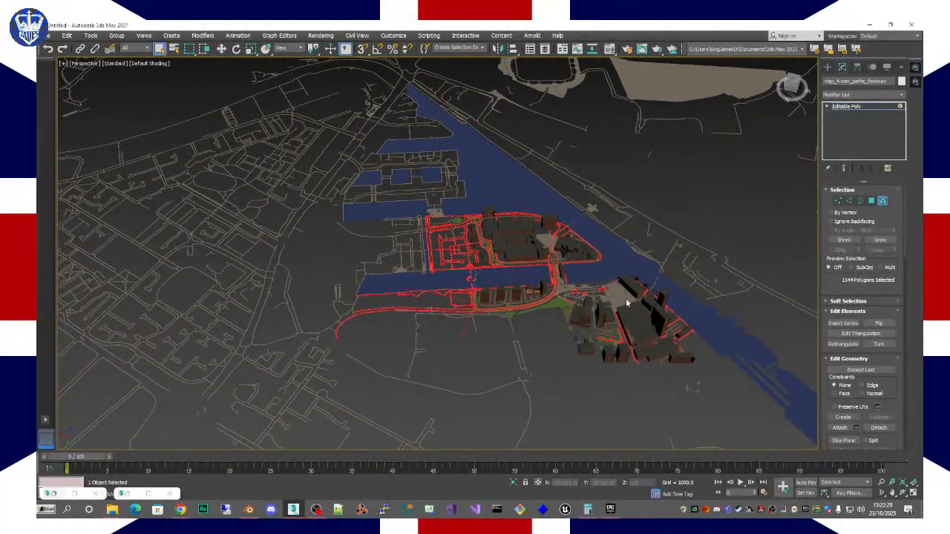
middle_click_drag(562, 267, 479, 270, "alt")
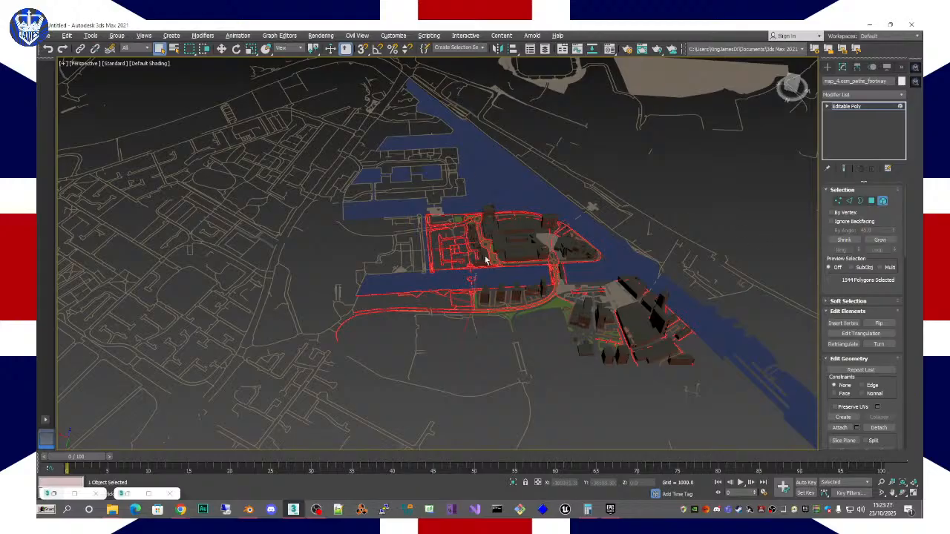
middle_click_drag(486, 264, 471, 205, "alt")
scroll(481, 212, "up", 5)
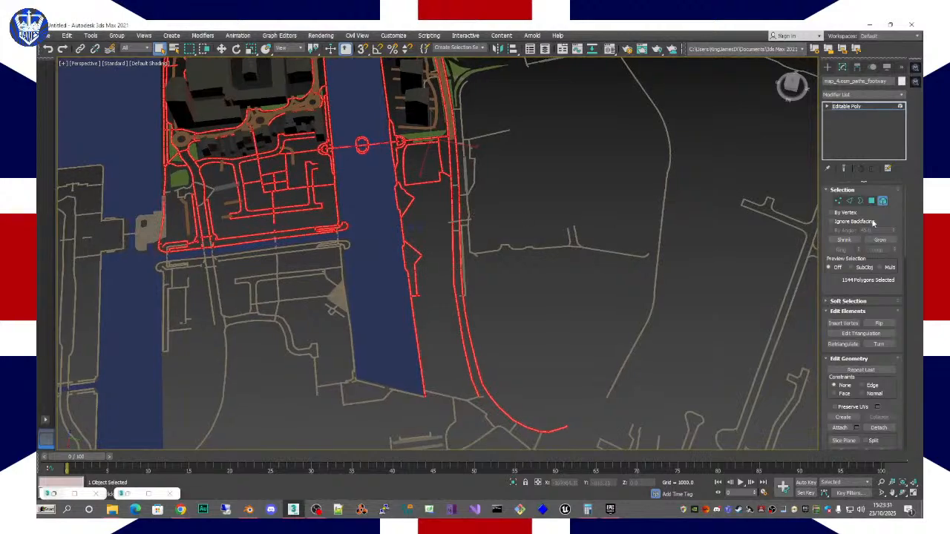
key("4")
middle_click_drag(511, 236, 513, 223, "alt")
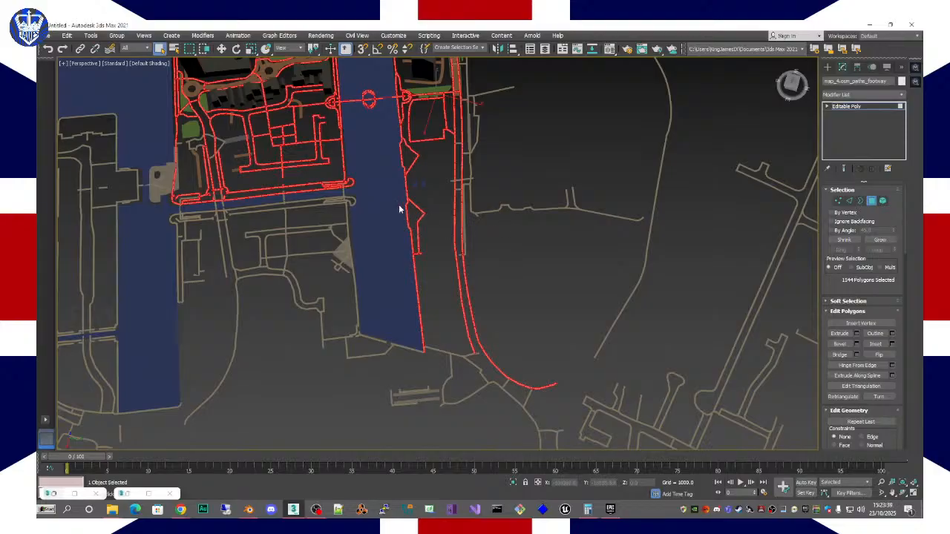
left_click_drag(398, 198, 585, 416, "ctrl")
key("ctrl+z")
left_click_drag(466, 255, 588, 435, "alt")
Step: Detach the selected footway polygons as a new object named SalfordQuays_Footpaths
middle_click_drag(480, 248, 398, 245, "alt")
scroll(416, 205, "down", 8)
scroll(397, 249, "up", 4)
middle_click_drag(450, 239, 489, 234, "alt")
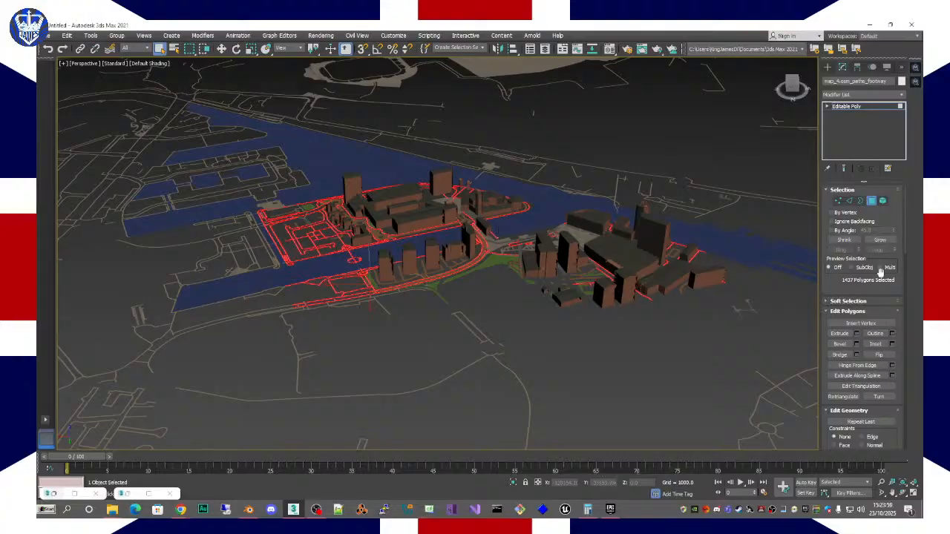
scroll(878, 305, "down", 3)
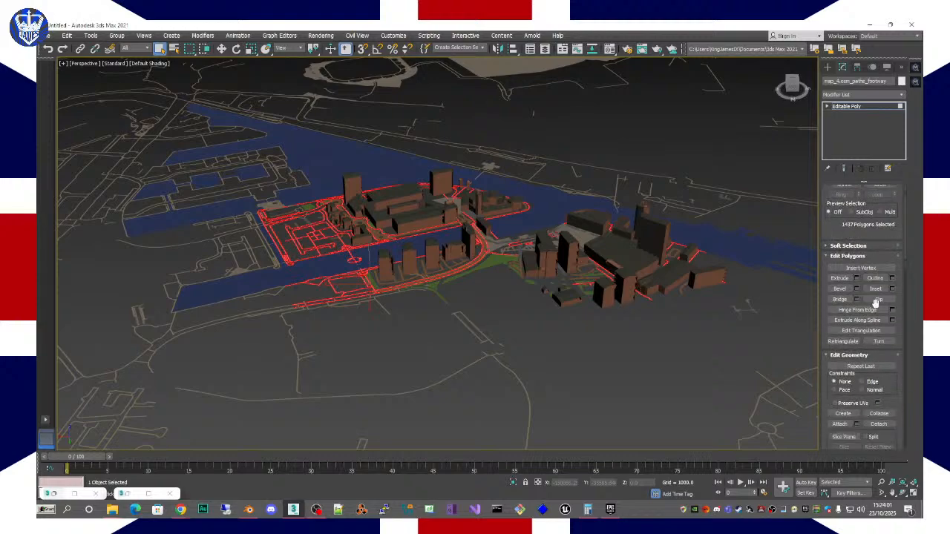
left_click(878, 410)
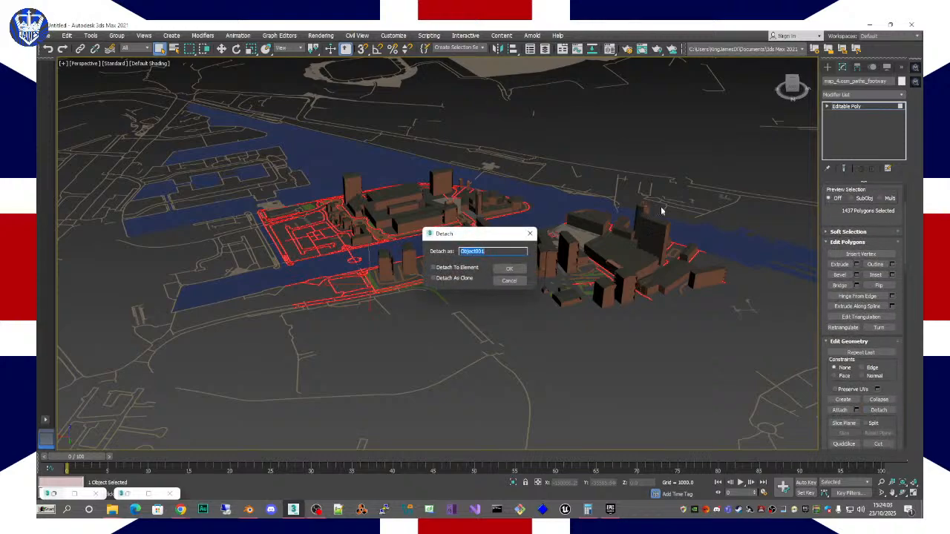
type("SalfordQuays_Footpaths")
key("Return")
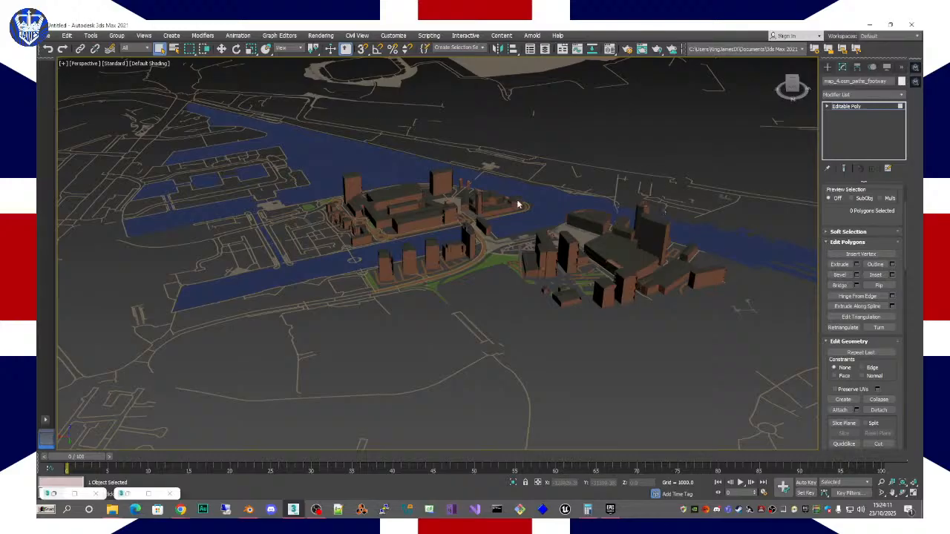
Step: Toggle the visibility of the pedestrian roads and footway layers in the scene list, leaving map_4.osm_paths_footway hidden
left_click(173, 49)
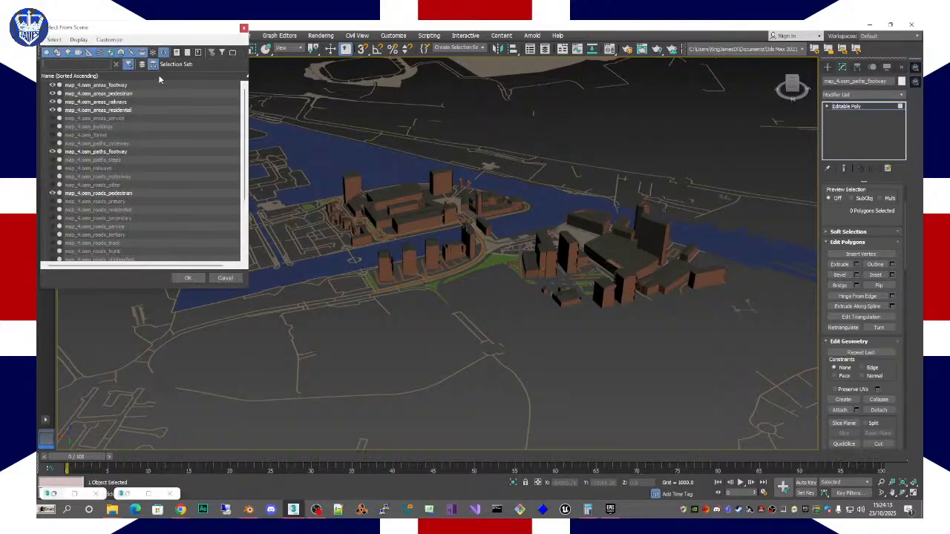
left_click(52, 193)
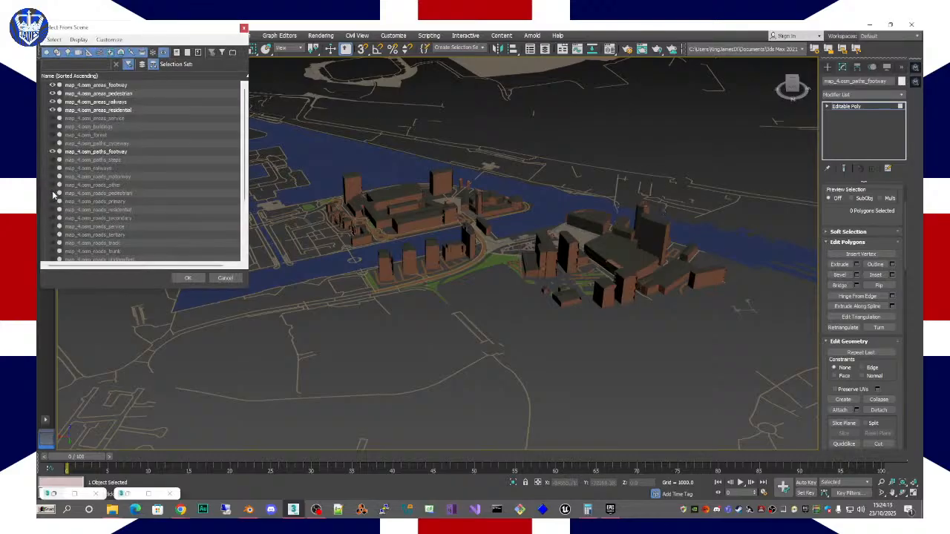
left_click(52, 193)
left_click(52, 193)
left_click(52, 193)
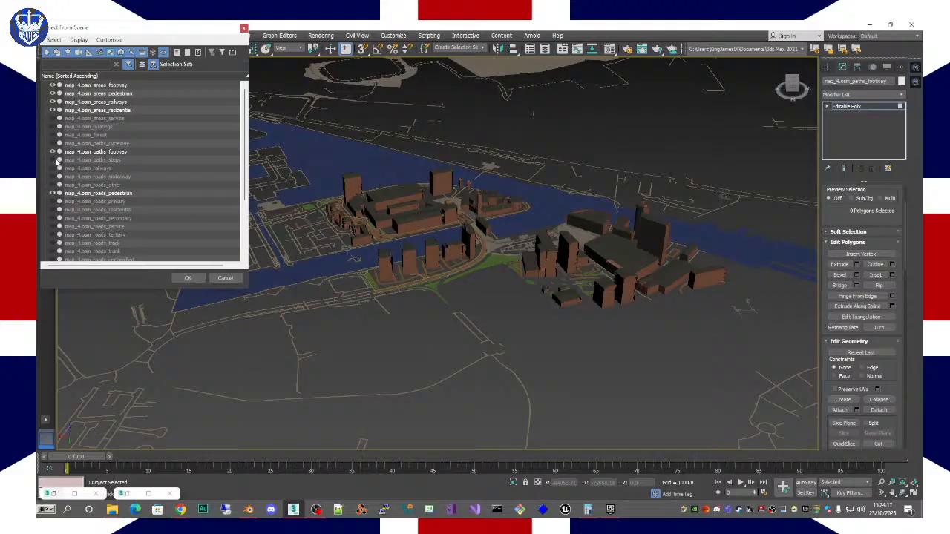
left_click(53, 152)
left_click(53, 152)
left_click(53, 152)
left_click(53, 152)
left_click(53, 153)
left_click(52, 152)
left_click(53, 152)
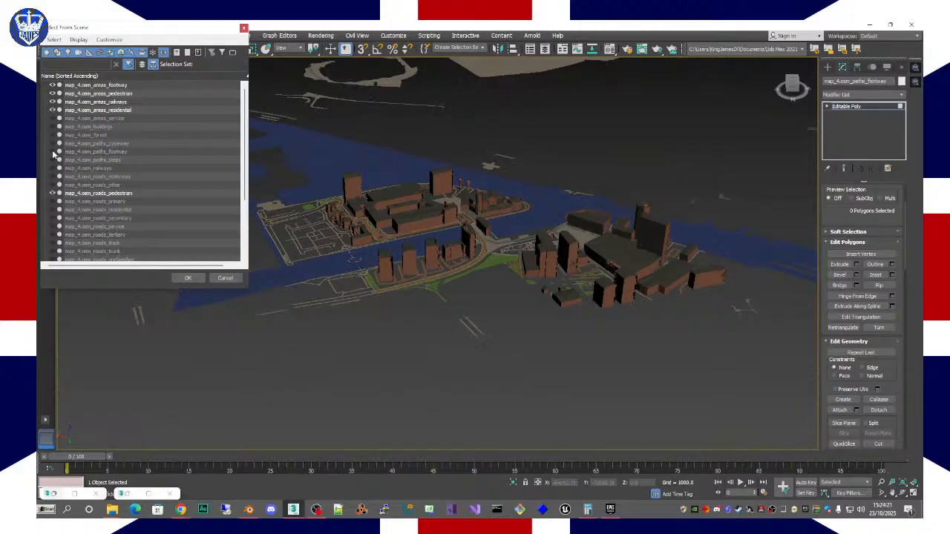
Step: Select the map_4.osm_roads_pedestrian object from the scene list, keeping it visible
left_click(123, 193)
left_click(52, 194)
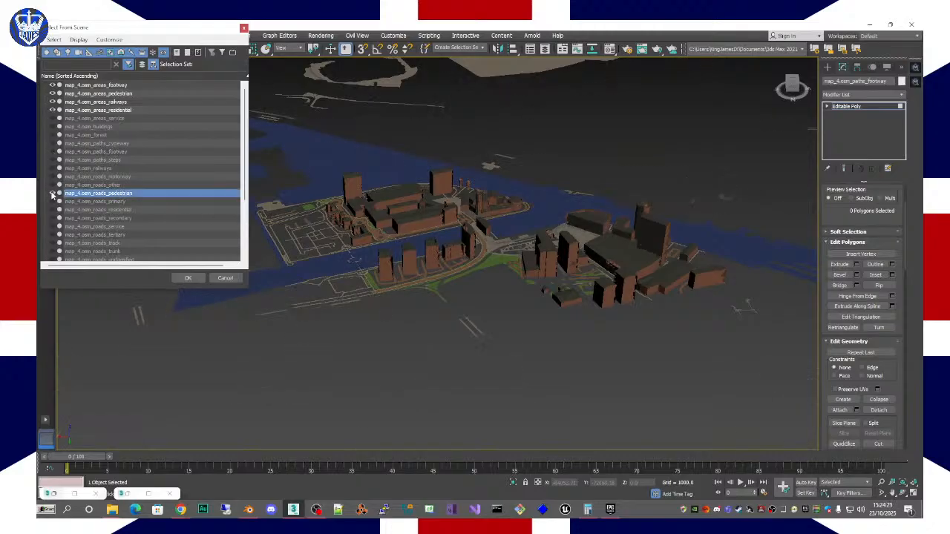
left_click(52, 193)
left_click(52, 193)
left_click(179, 274)
Step: Select all visible objects and examine which map pieces outside Salford Quays still remain, checking the water object separately
scroll(407, 244, "up", 3)
key("ctrl+a")
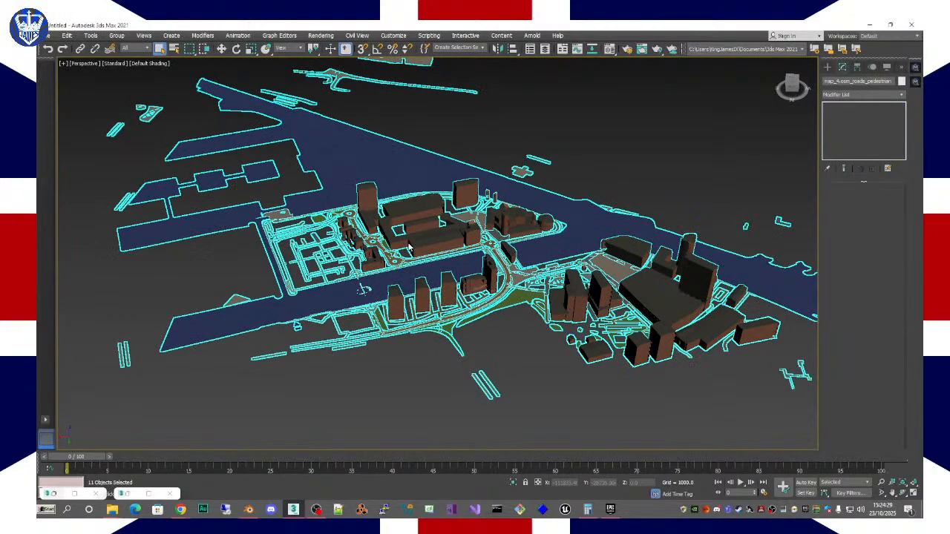
key("ctrl+s")
left_click(389, 331)
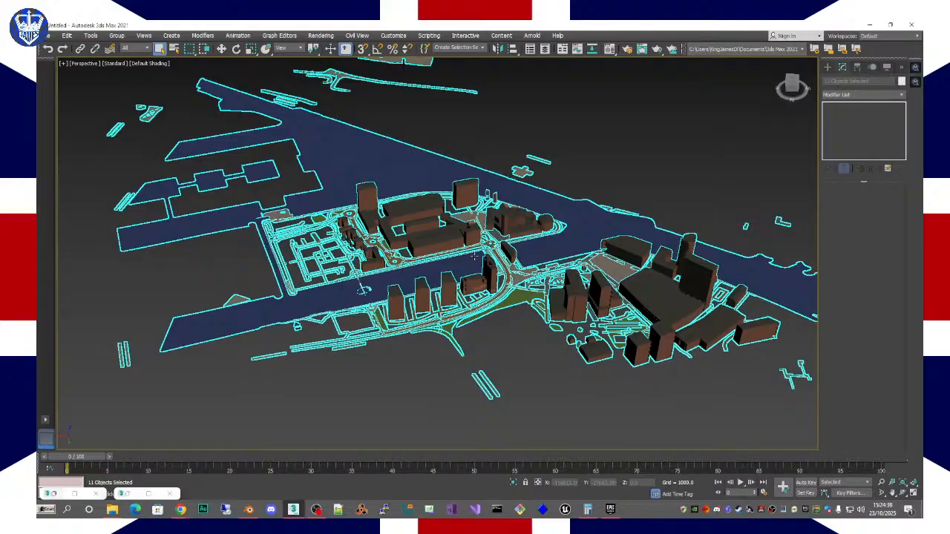
middle_click_drag(577, 329, 488, 244, "alt")
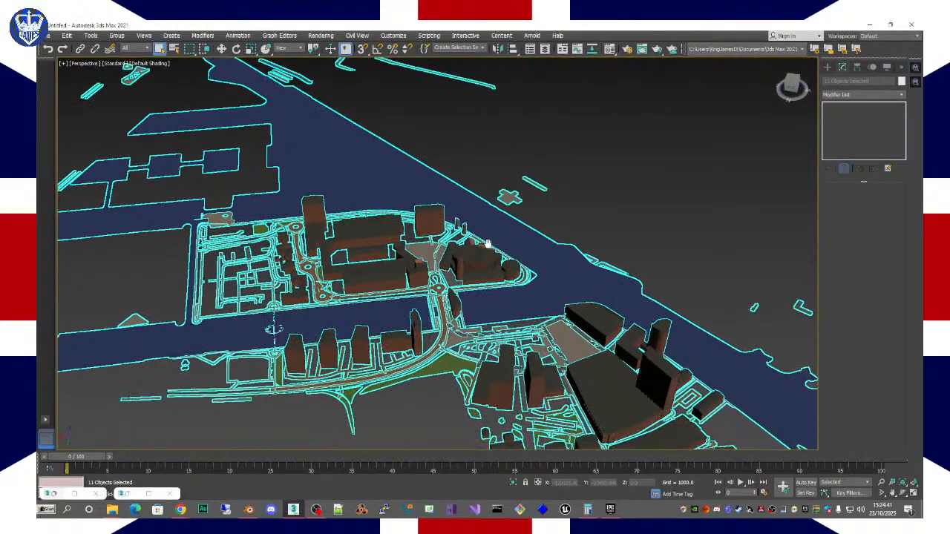
scroll(488, 244, "down", 5)
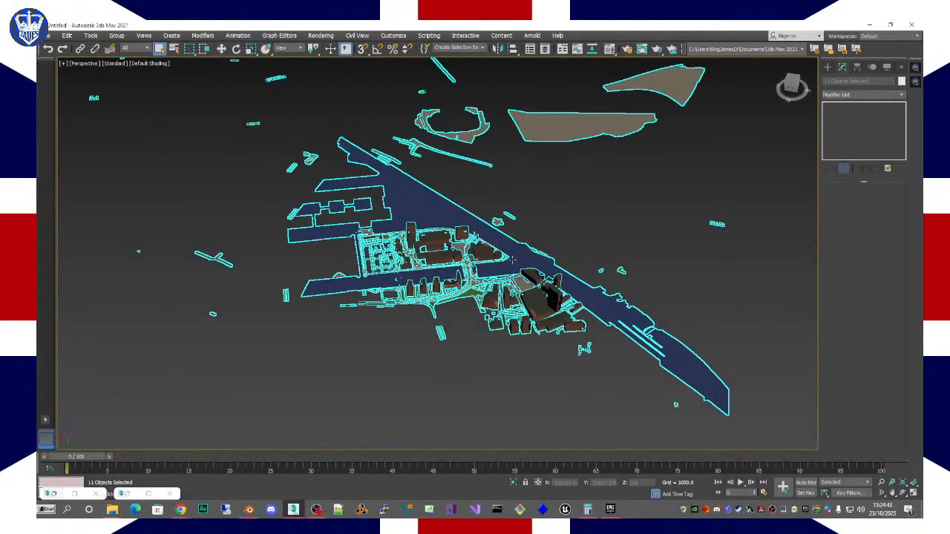
left_click(507, 259)
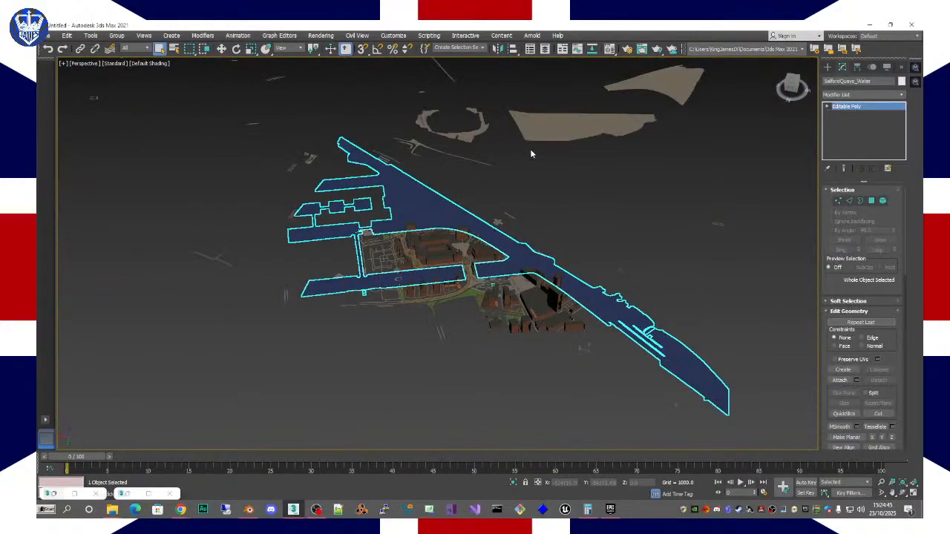
key("ctrl+z")
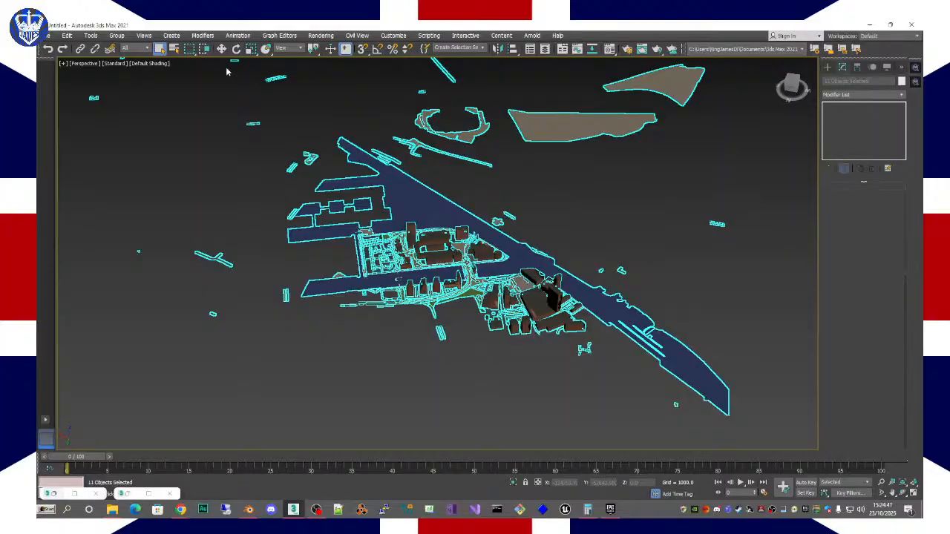
left_click(396, 217)
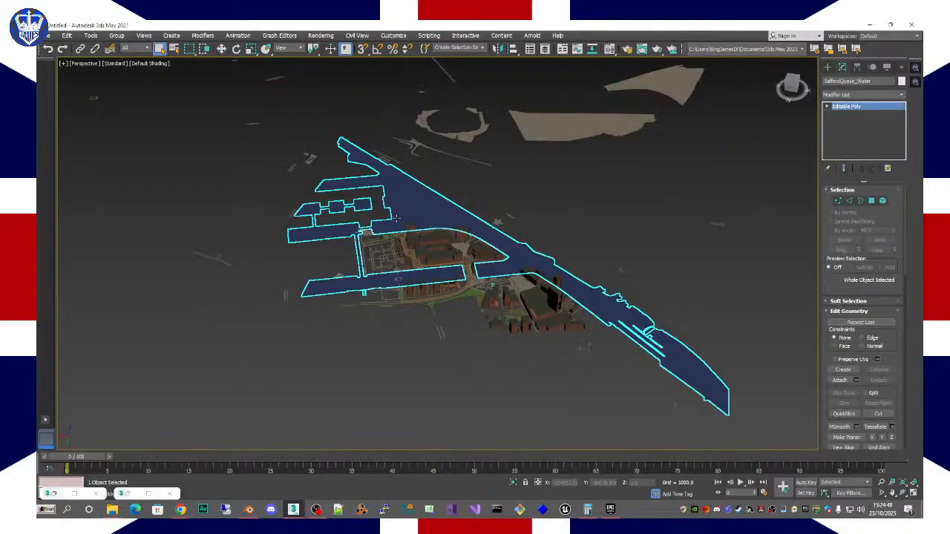
Step: Select map_4.osm_roads_pedestrian from the scene list and select all of its elements
left_click(174, 49)
left_click(104, 193)
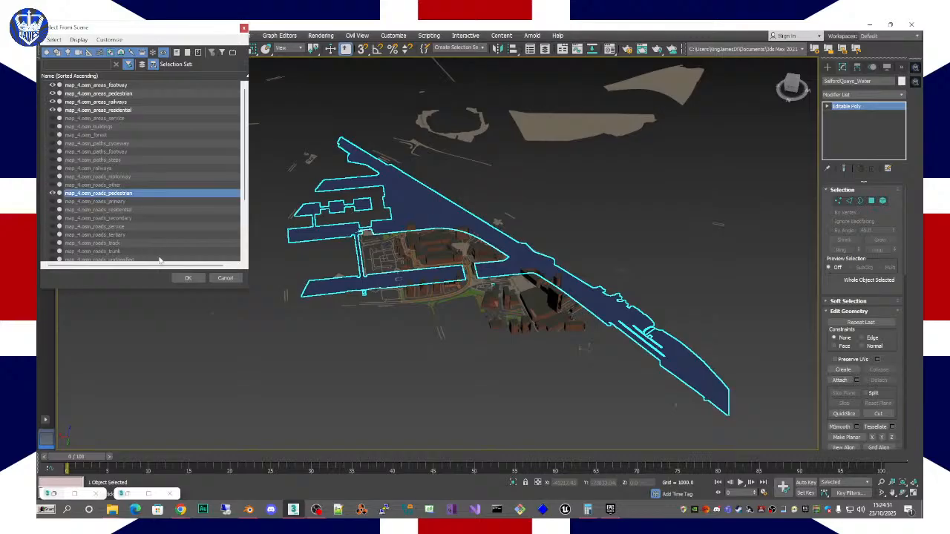
left_click(188, 278)
mouse_move(597, 257)
middle_mouse_down("alt")
mouse_move(583, 246)
mouse_move(591, 253)
middle_mouse_up("alt")
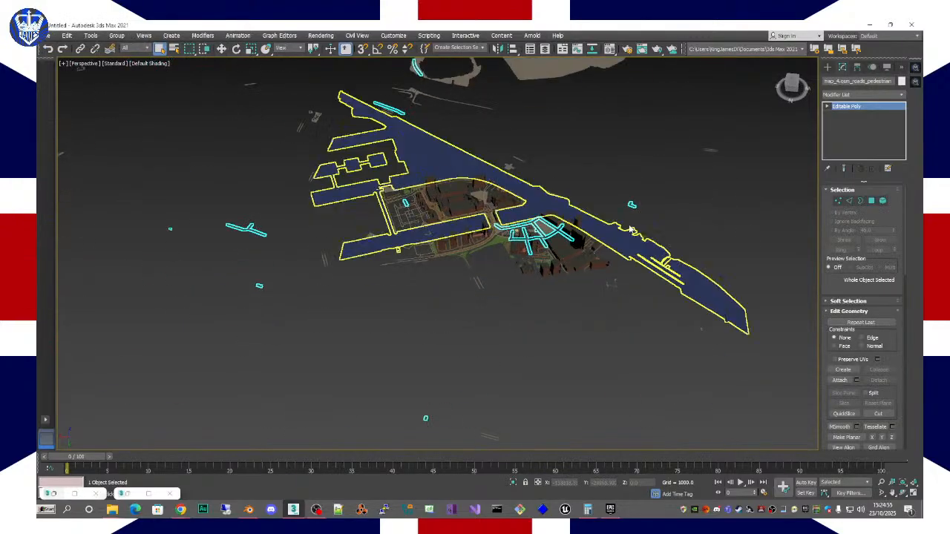
left_click(882, 202)
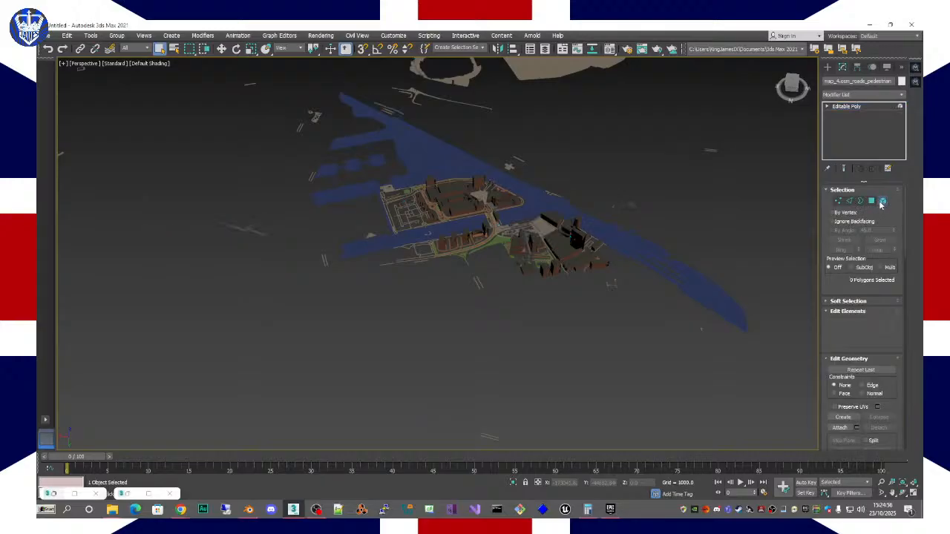
left_click(532, 223)
key("ctrl+a")
Step: Narrow the selection to the pedestrian road elements within Salford Quays and detach them as SalfordQuays_Footpaths
middle_click_drag(586, 203, 554, 196, "alt")
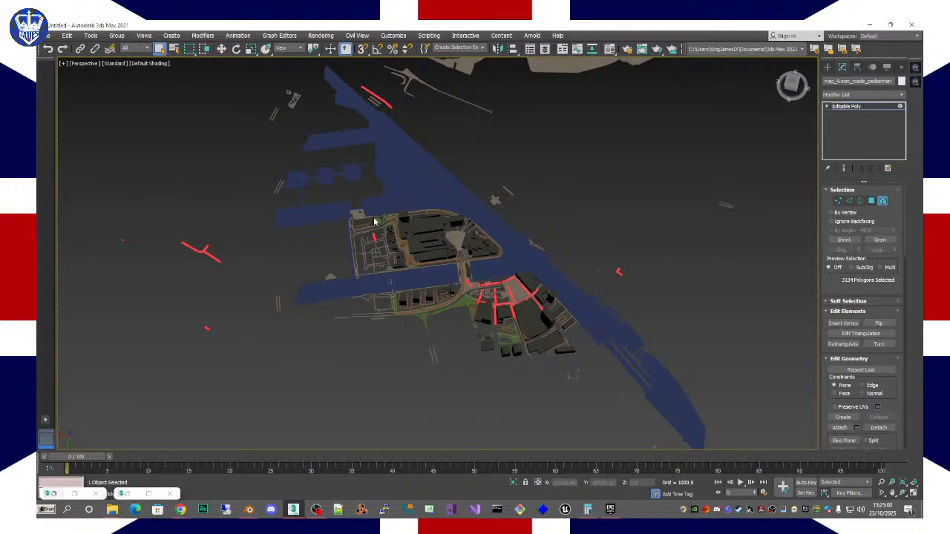
left_click_drag(343, 194, 573, 372)
scroll(549, 338, "up", 3)
scroll(550, 337, "down", 3)
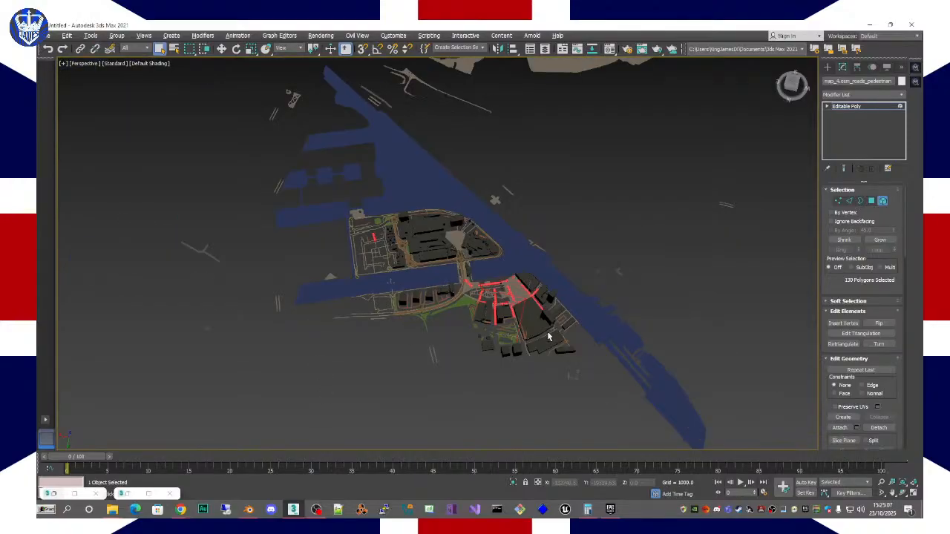
middle_click_drag(550, 338, 520, 327, "alt")
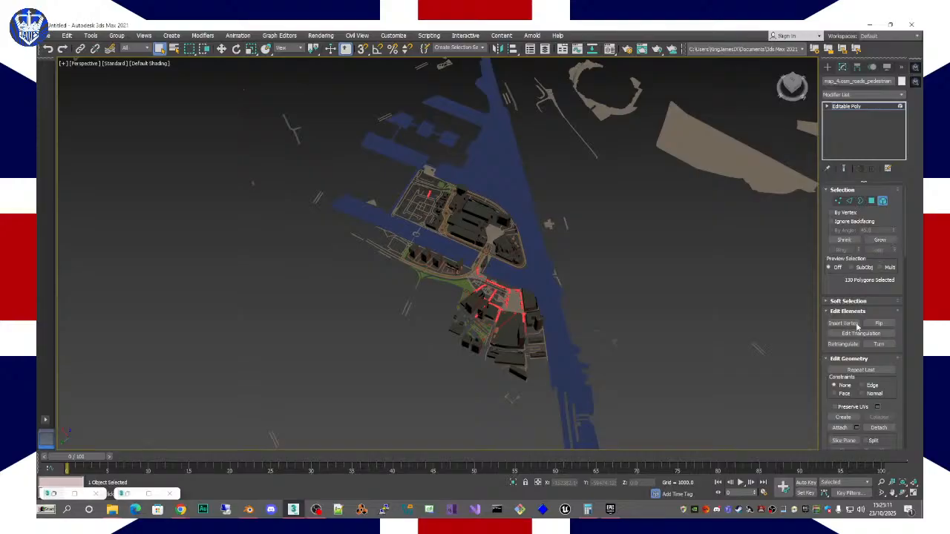
left_click(879, 427)
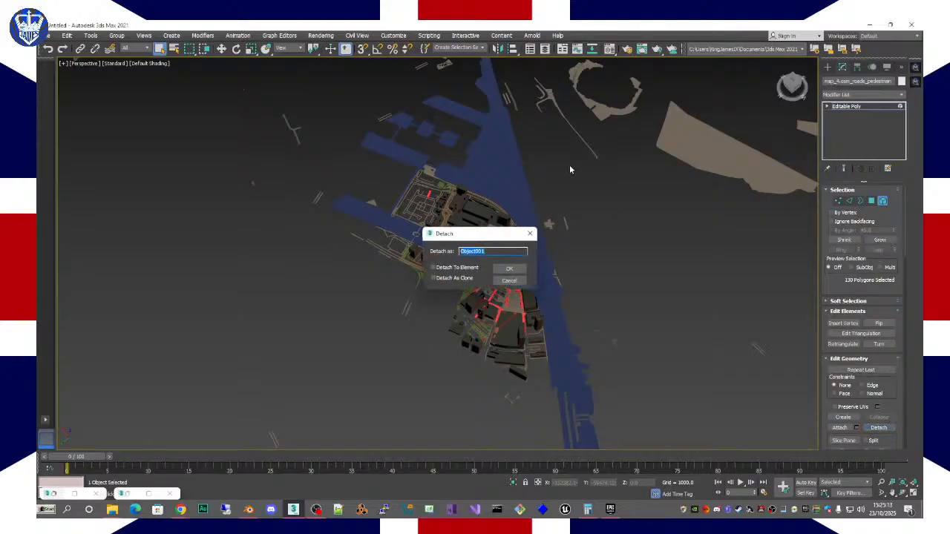
type("SalfordQuays_Footpaths")
key("Return")
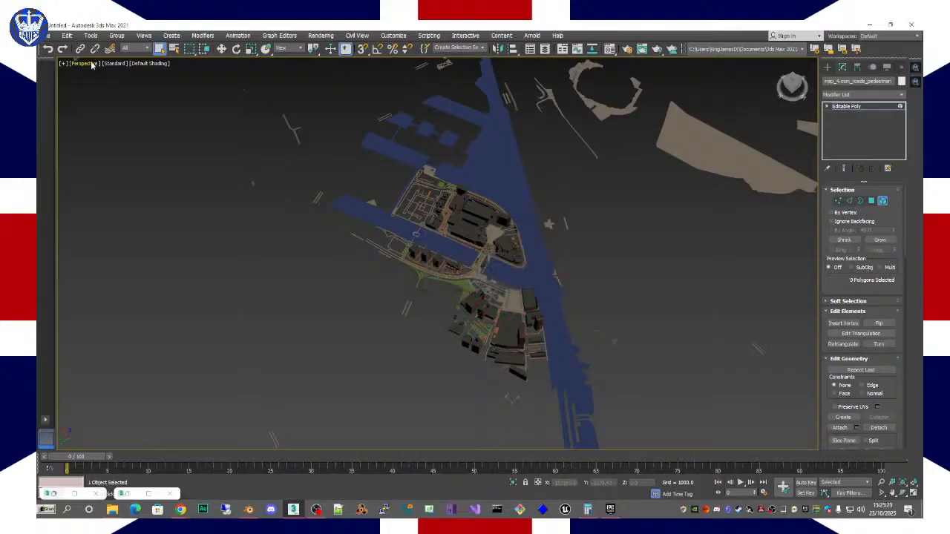
Step: Hide the pedestrian roads and residential areas layers, then select map_4.osm_areas_railways for editing at element level
left_click(174, 49)
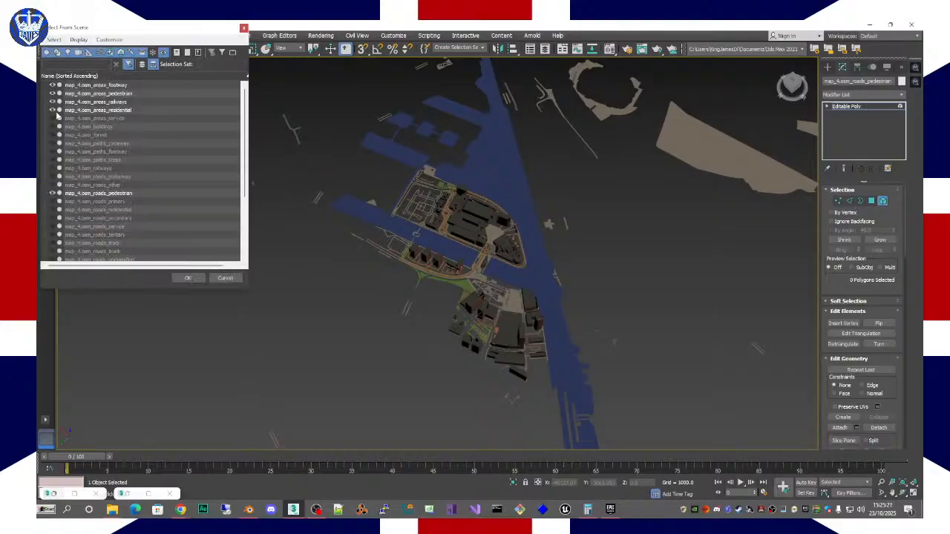
left_click(52, 193)
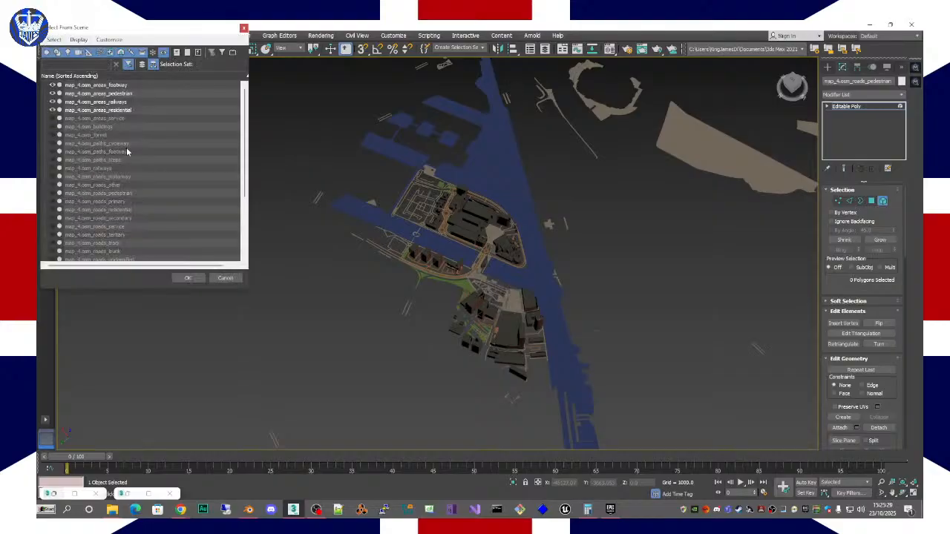
left_click(96, 110)
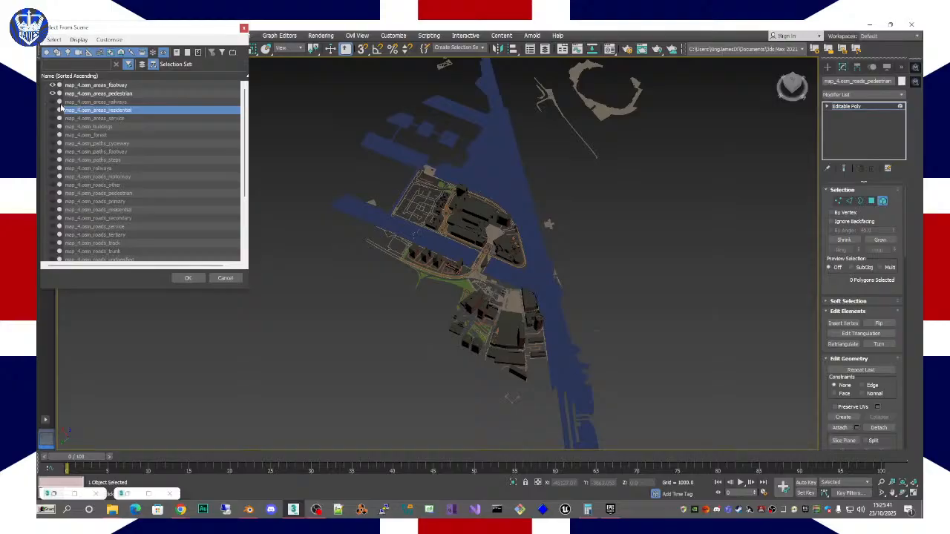
left_click(83, 102)
left_click(189, 278)
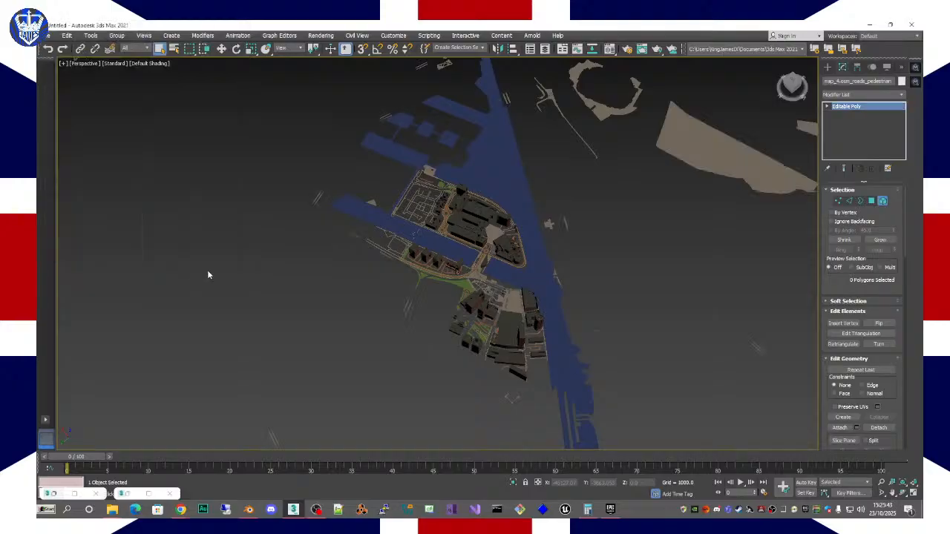
mouse_move(487, 285)
middle_mouse_down("alt")
mouse_move(507, 271)
mouse_move(484, 284)
middle_mouse_up("alt")
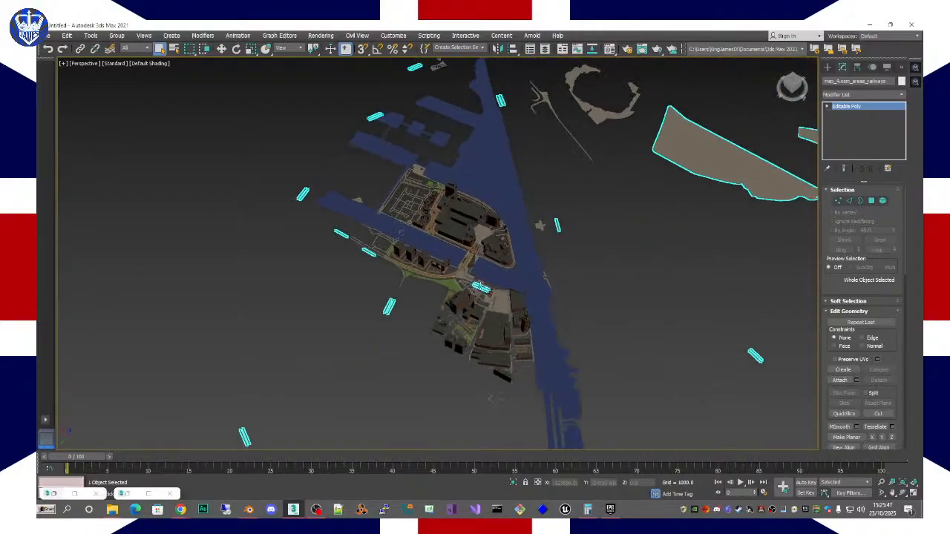
left_click(882, 201)
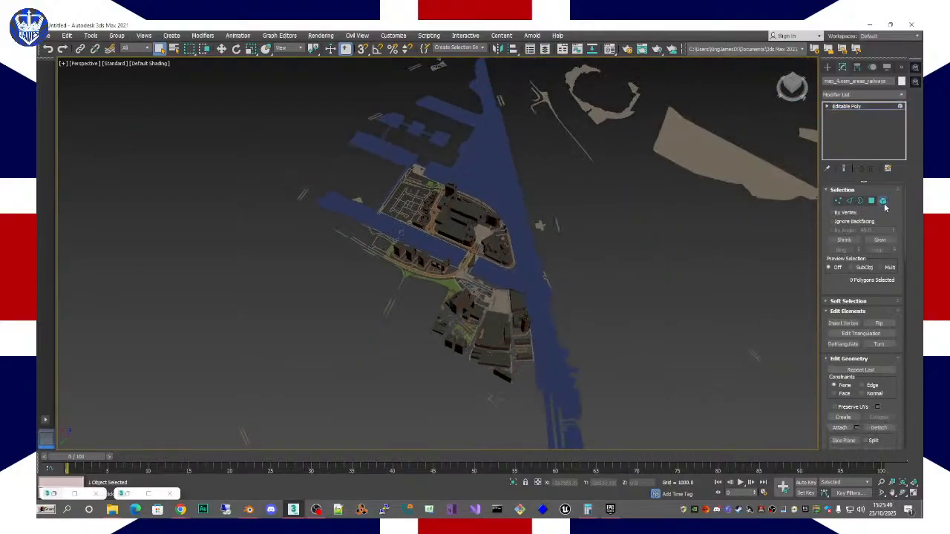
Step: Select the individual tram platform elements beside the pedestrian area south of the bridge in the railway areas object
left_click(482, 287)
key("z")
middle_click_drag(481, 287, 511, 245, "alt")
left_click(487, 229, "ctrl")
scroll(445, 213, "down", 10)
scroll(451, 231, "up", 10)
scroll(477, 233, "down", 10)
scroll(478, 233, "up", 5)
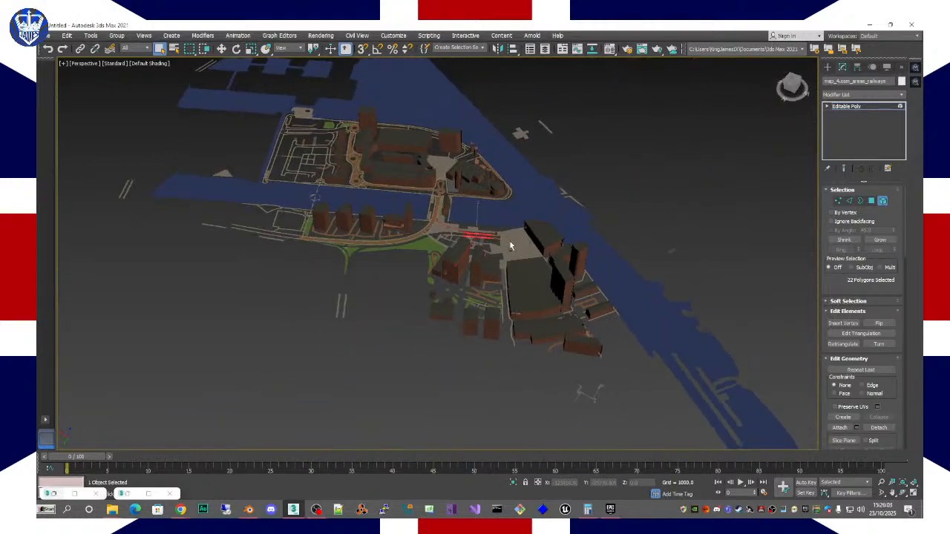
Step: Select all railway area elements, keep only those around Salford Quays and detach them as SalfordQuays_TramStops
key("ctrl+a")
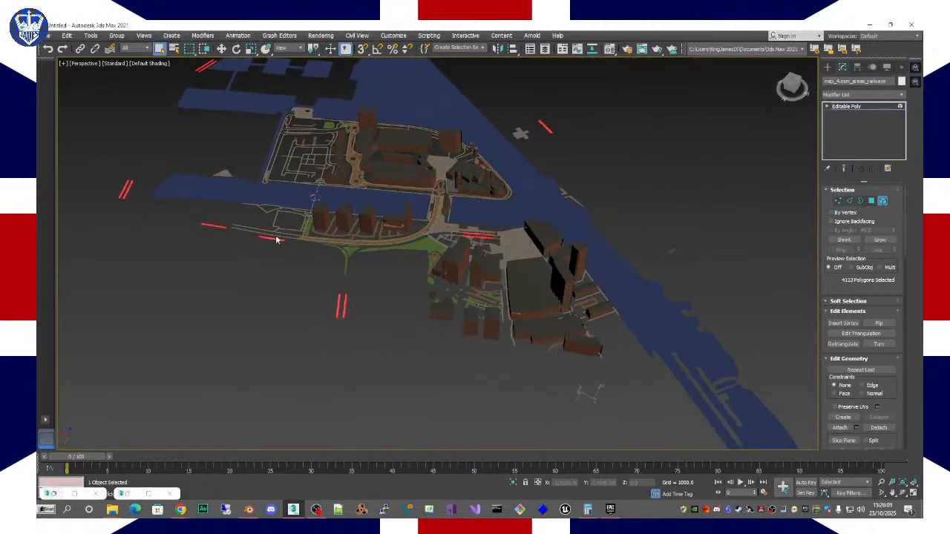
left_click_drag(192, 199, 221, 244)
mouse_move(383, 256)
middle_mouse_down("alt")
mouse_move(406, 253)
mouse_move(383, 264)
mouse_move(384, 275)
mouse_move(371, 257)
middle_mouse_up("alt")
left_click_drag(302, 172, 539, 321)
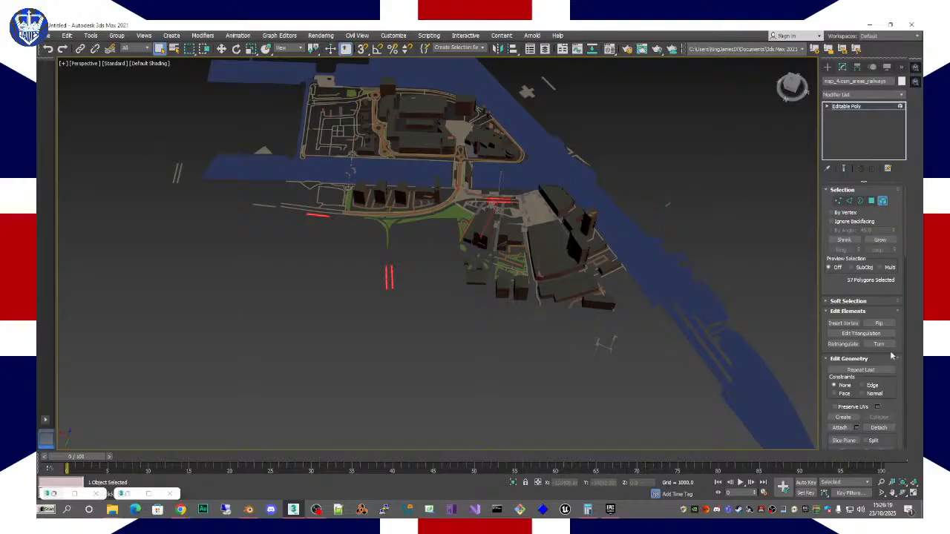
left_click(879, 427)
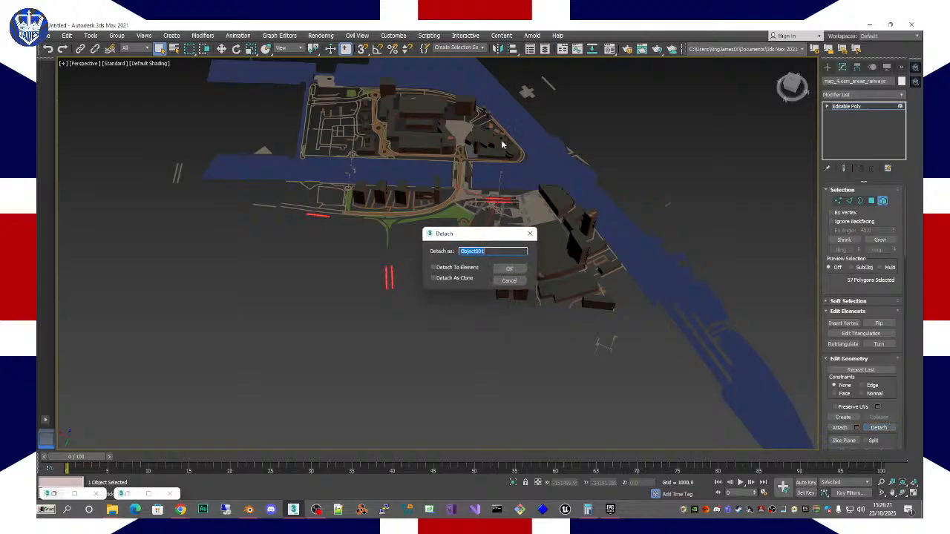
type("SalfordQuays_TramStops")
key("Return")
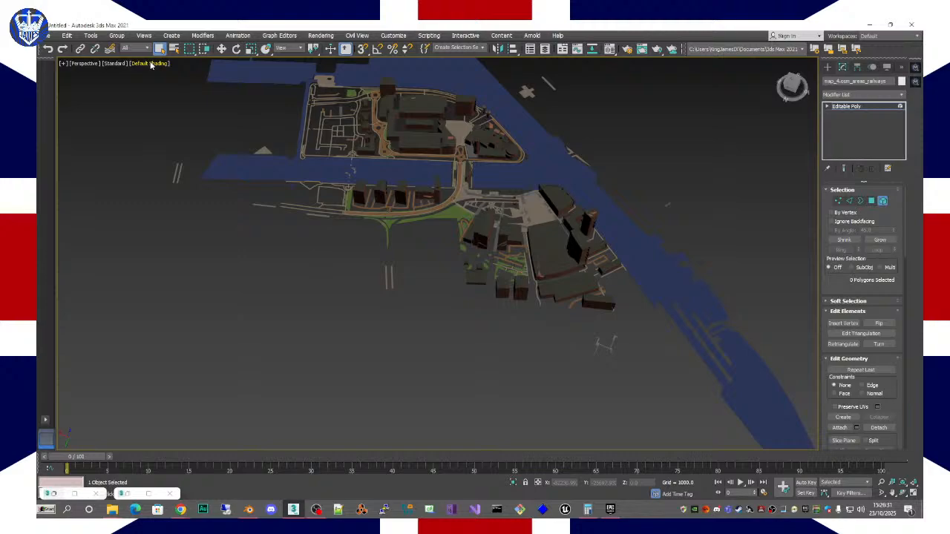
Step: Hide map_4.osm_areas_railways in the scene list and briefly show map_4.osm_roads_track to inspect its coverage
left_click(174, 48)
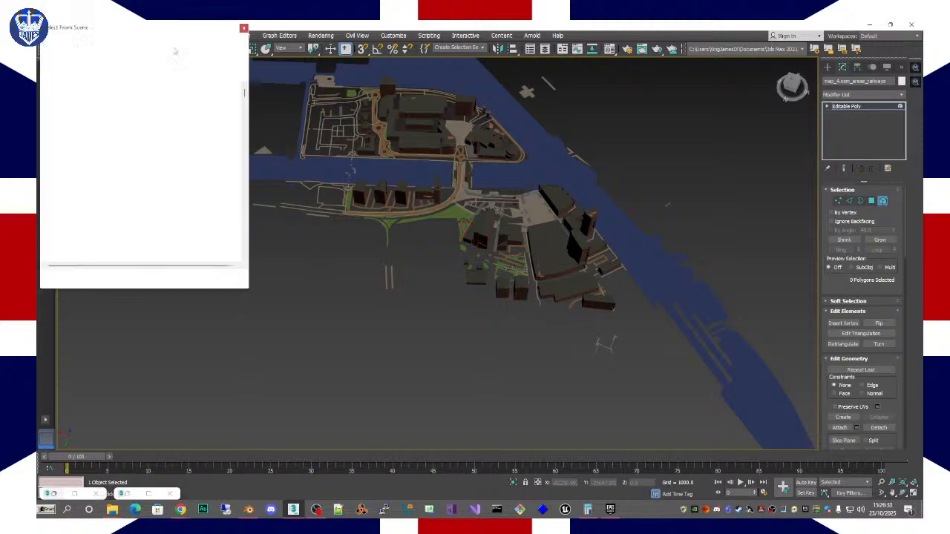
left_click(52, 103)
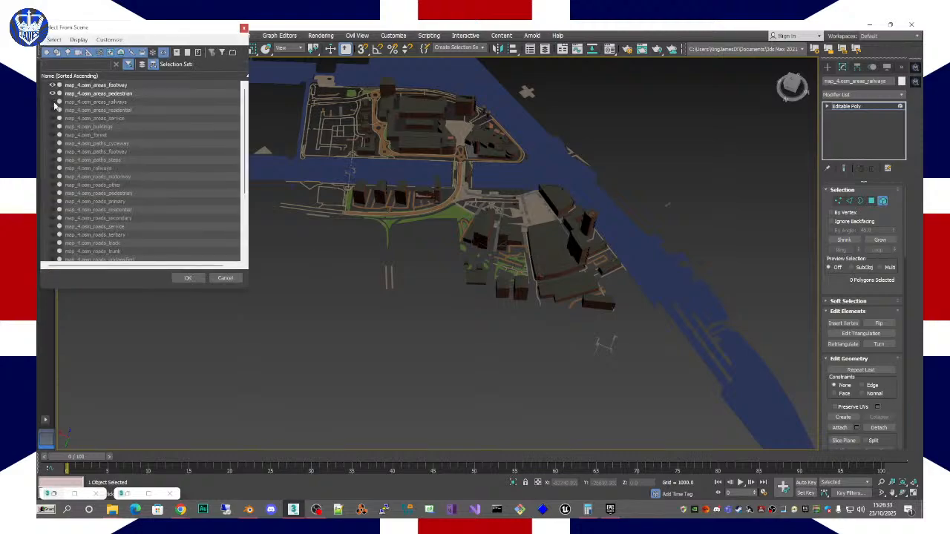
left_click(95, 170)
left_click(96, 211)
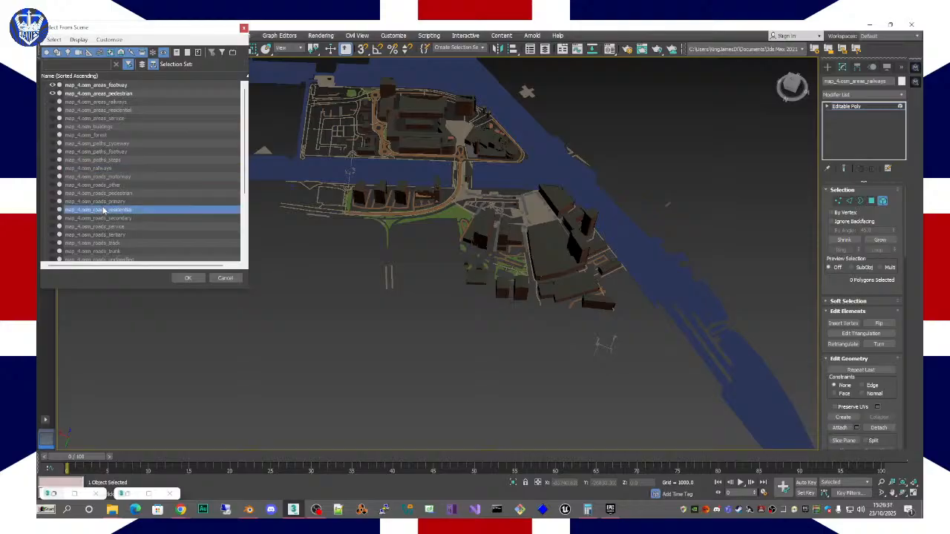
scroll(104, 211, "down", 1)
left_click(103, 218)
left_click(52, 218)
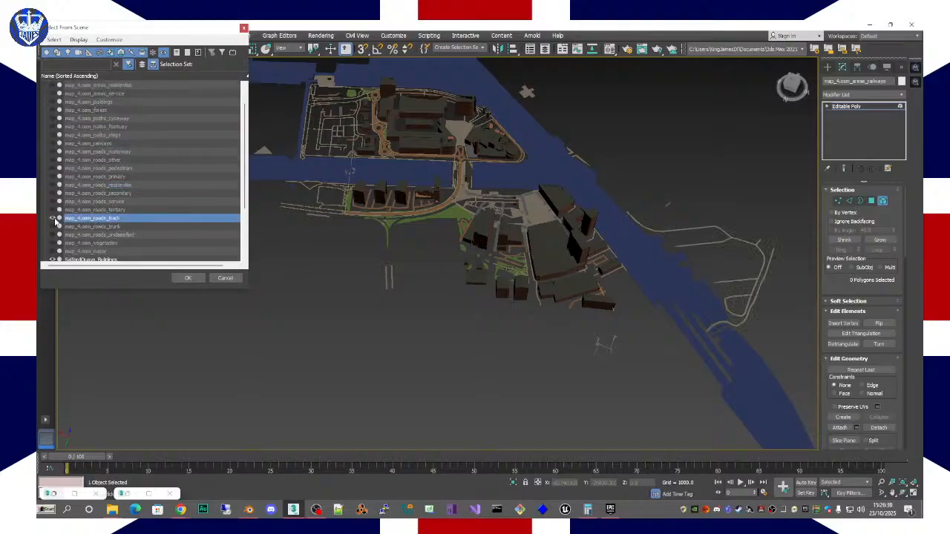
left_click(53, 217)
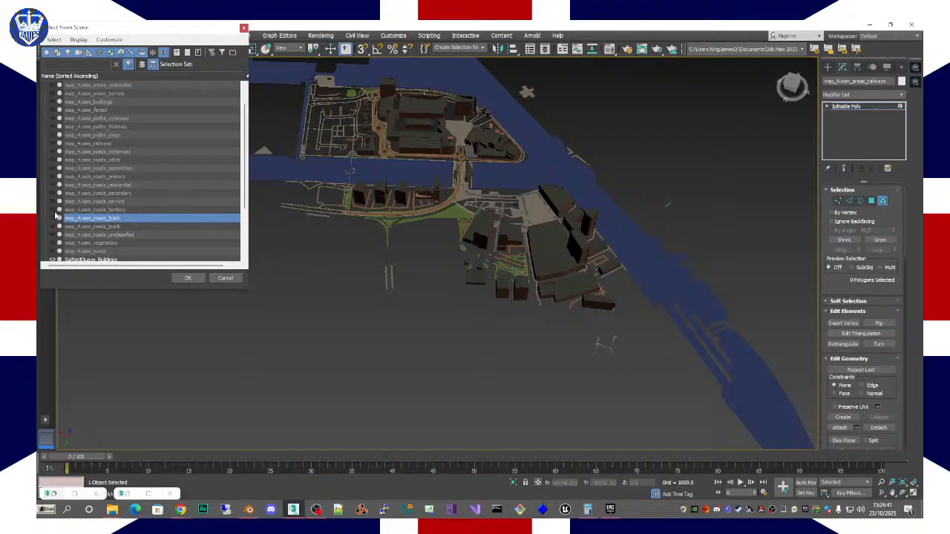
Step: Make map_4.osm_railways visible and highlight it in the scene list
left_click(56, 144)
left_click(55, 145)
left_click(56, 145)
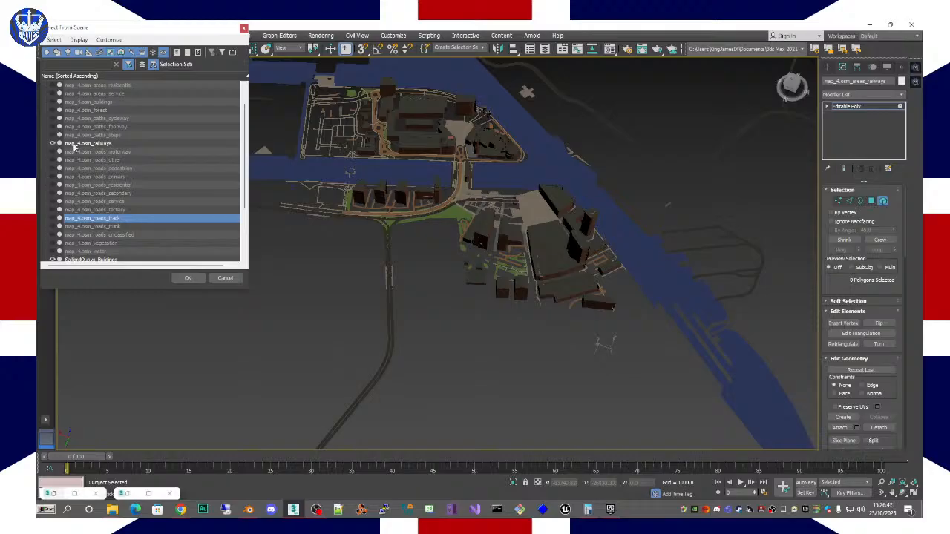
left_click(75, 144)
scroll(104, 158, "up", 1)
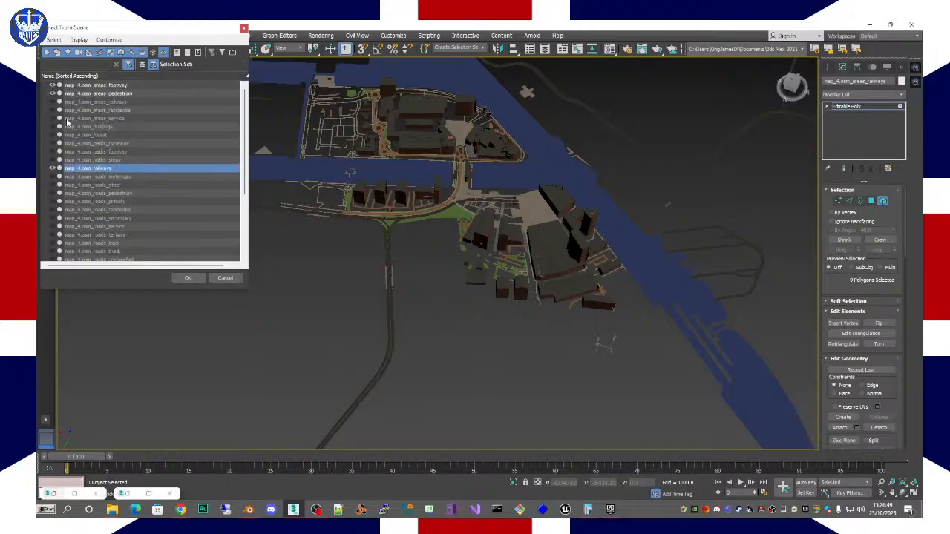
Step: Toggle the railway areas, residential areas, buildings and forest layers to check their coverage, leaving them hidden
left_click(52, 103)
left_click(52, 102)
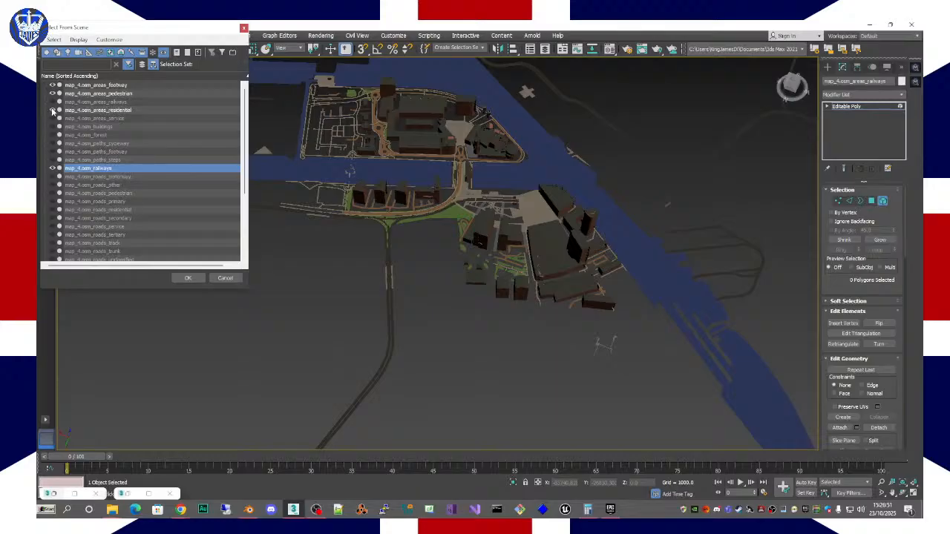
left_click(52, 126)
left_click(53, 127)
left_click(52, 135)
left_click(52, 127)
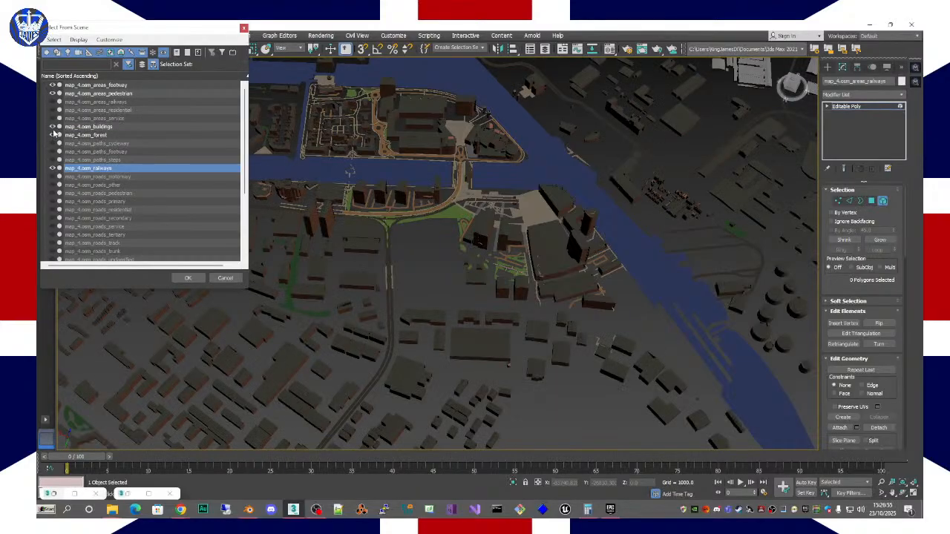
left_click(52, 128)
left_click(52, 135)
Step: Toggle the cycleway and footway path layers repeatedly to compare their coverage around Salford Quays, leaving both hidden
left_click(52, 143)
left_click(51, 144)
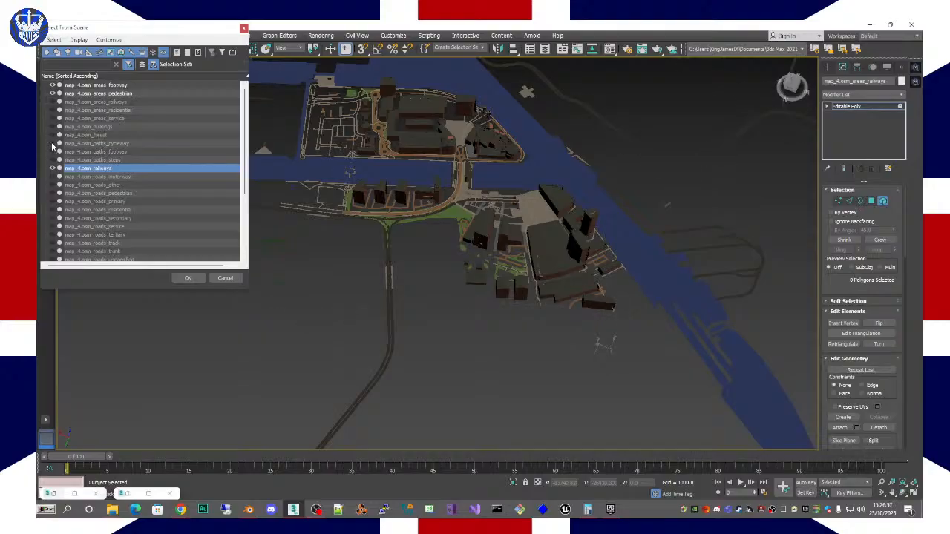
left_click(52, 144)
left_click(52, 144)
left_click(52, 144)
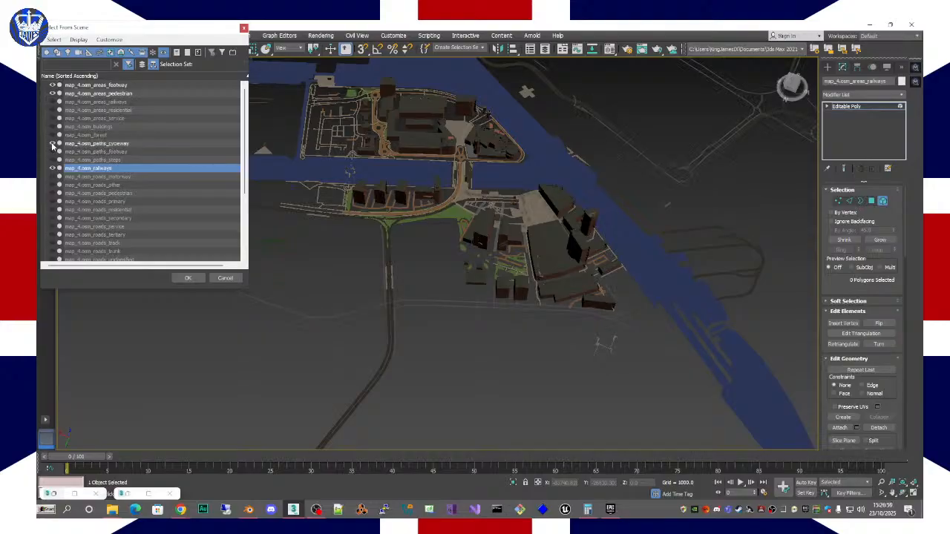
left_click(52, 144)
left_click(51, 144)
left_click(52, 144)
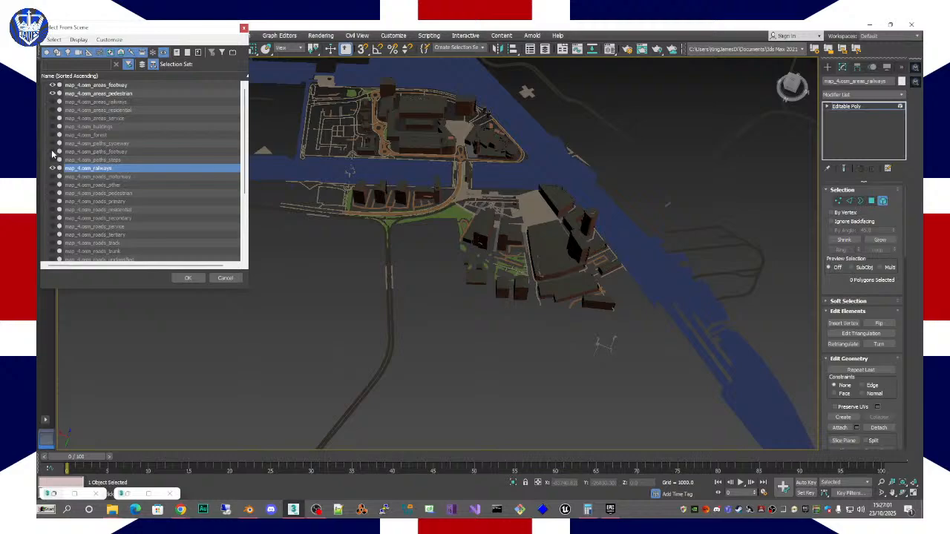
left_click(53, 152)
left_click(53, 152)
left_click(53, 152)
left_click(53, 152)
left_click(52, 152)
left_click(52, 152)
Step: Toggle the steps, motorway, other, pedestrian and tertiary road layers to check what each contains, leaving them hidden
left_click(52, 160)
left_click(52, 161)
left_click(52, 169)
left_click(53, 176)
left_click(53, 176)
left_click(53, 185)
left_click(53, 184)
left_click(52, 185)
left_click(52, 185)
left_click(53, 194)
left_click(53, 194)
left_click(53, 194)
left_click(56, 235)
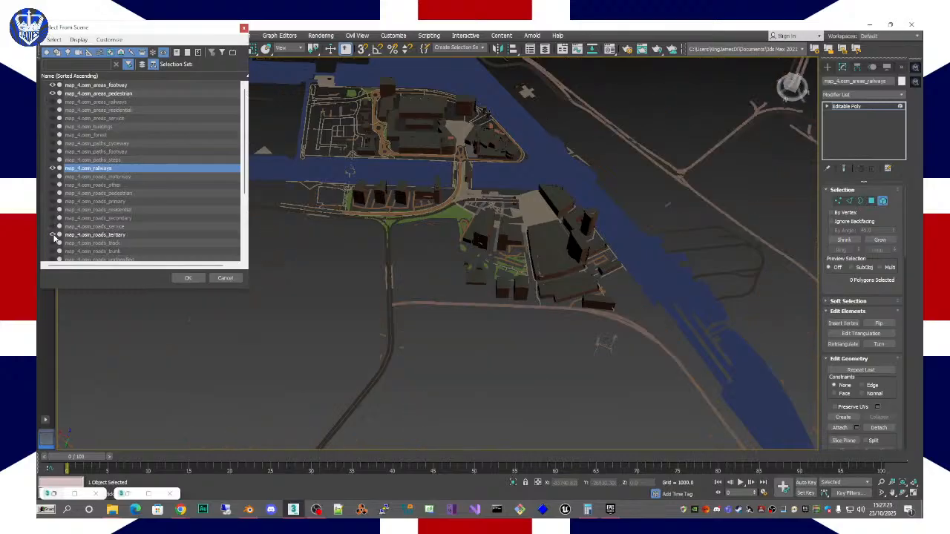
left_click(53, 235)
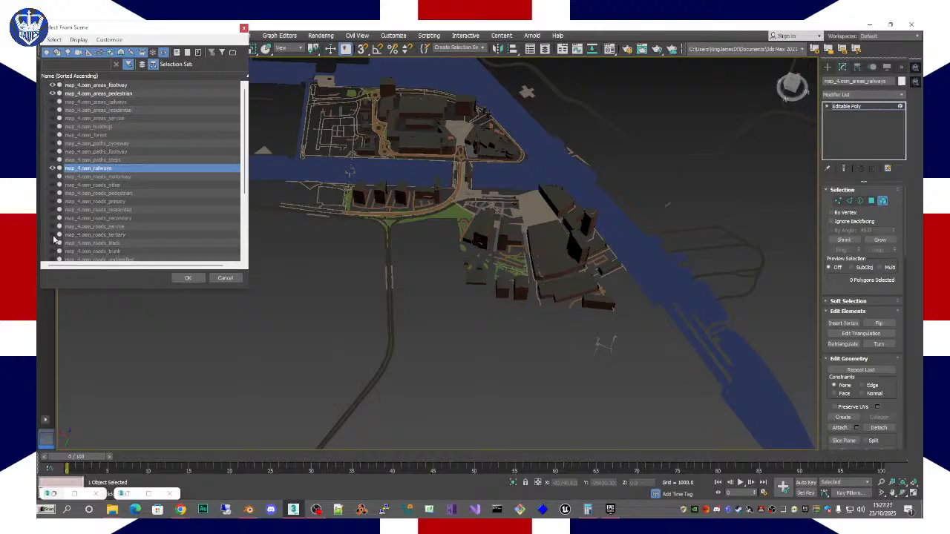
Step: Check the coverage of map_4.osm_roads_unclassified, leave it visible, and select it for element-level editing
scroll(58, 247, "down", 1)
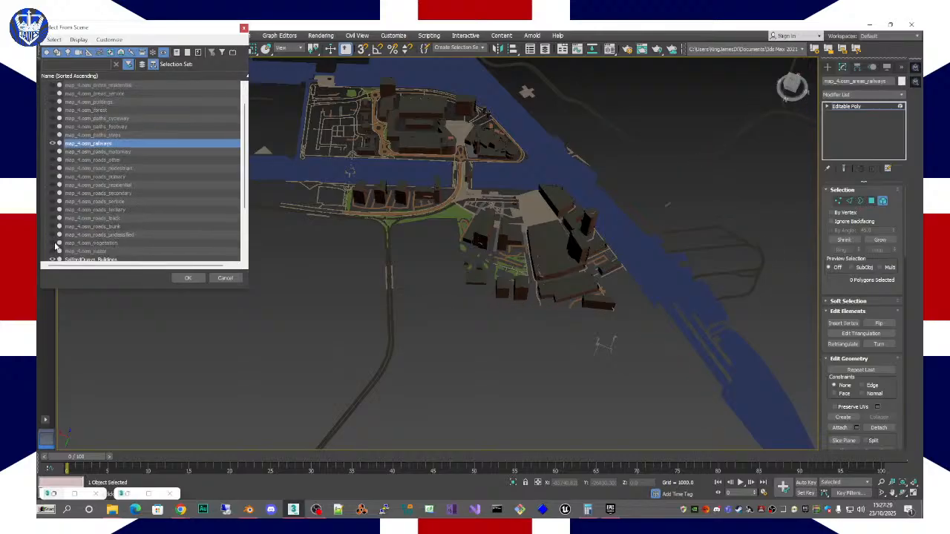
left_click(54, 235)
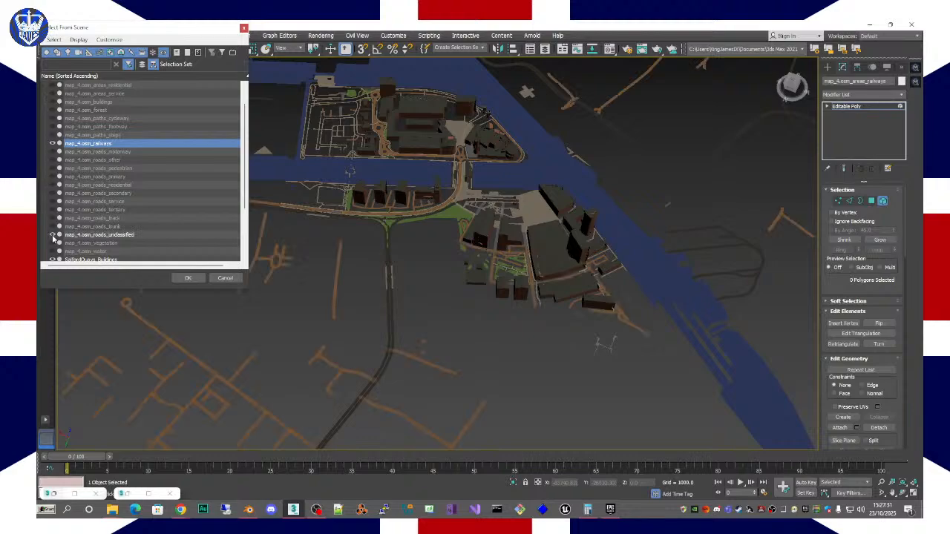
left_click(54, 236)
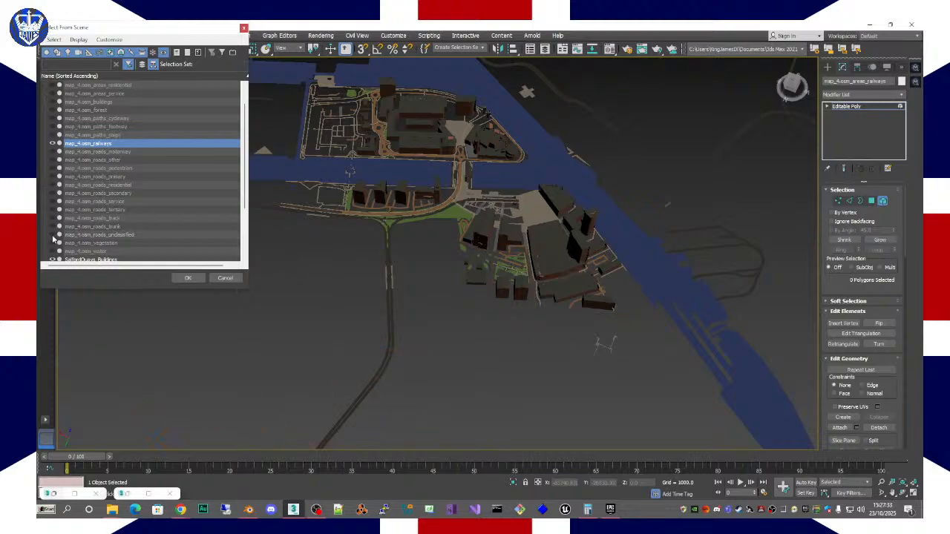
left_click(53, 236)
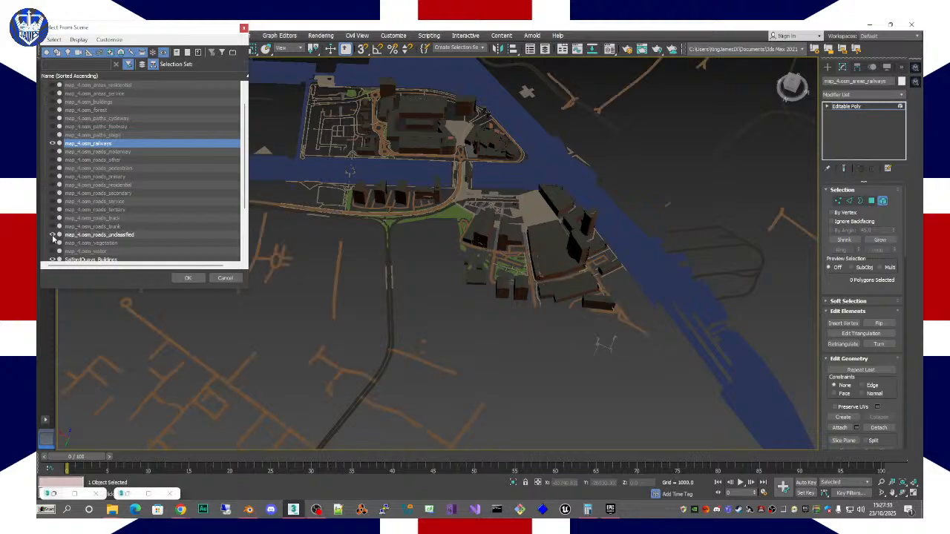
left_click(87, 236)
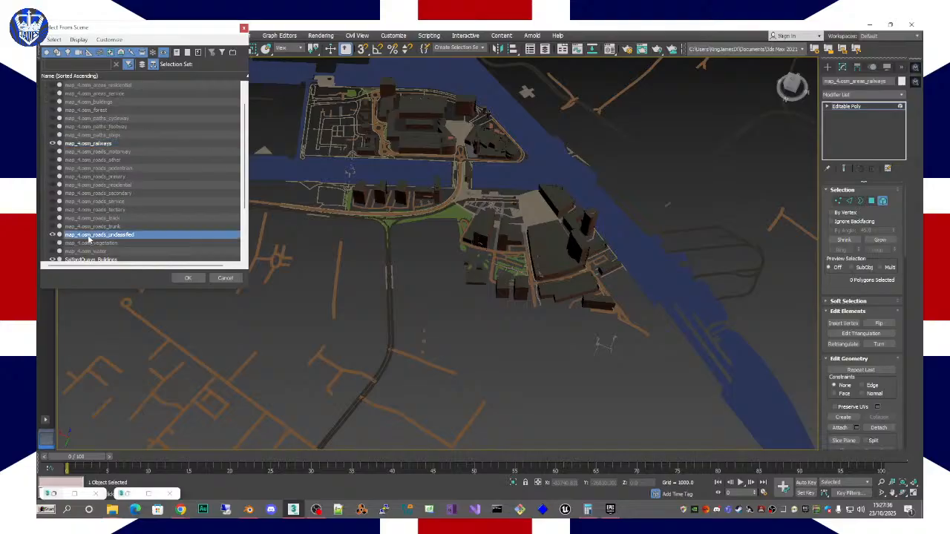
left_click(186, 278)
scroll(426, 173, "up", 3)
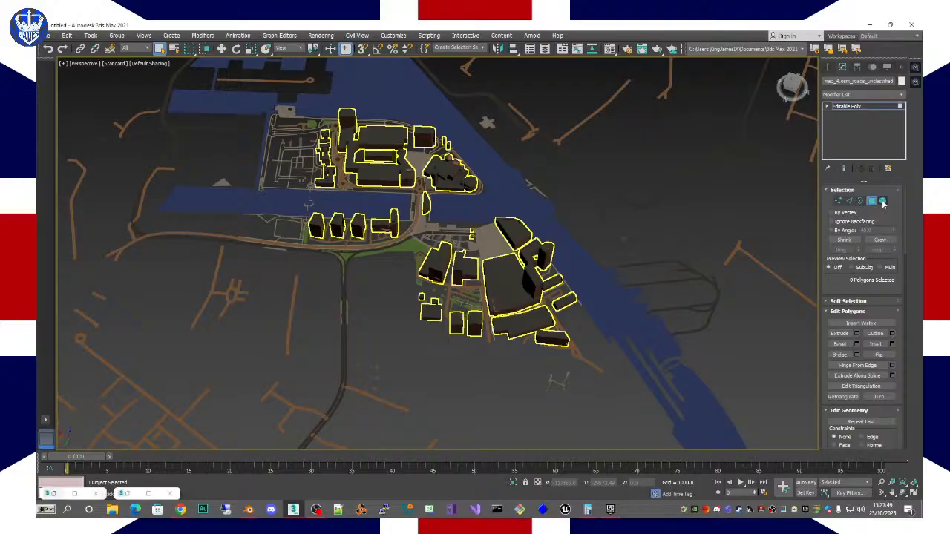
left_click(882, 201)
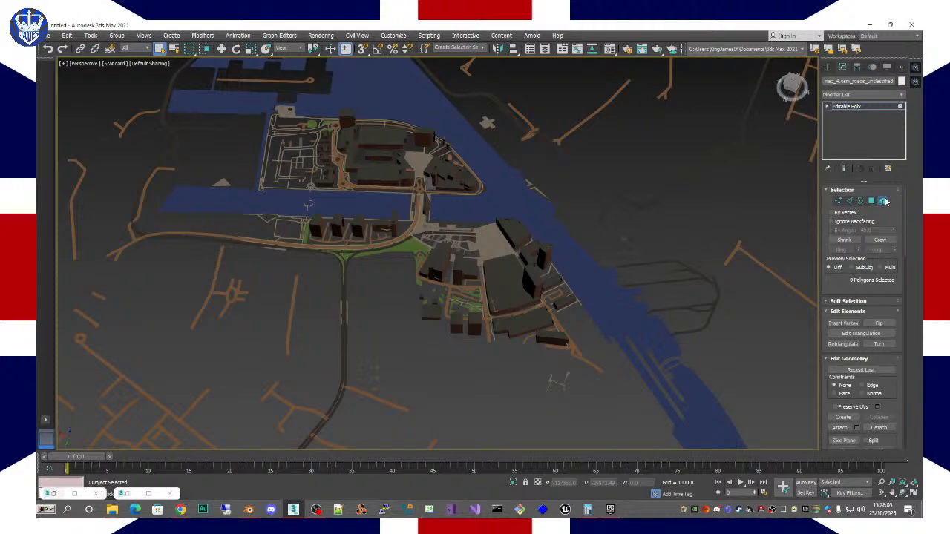
left_click(883, 201)
Step: Select the unclassified road elements among the Salford Quays buildings, excluding the long road running west and its side streets
scroll(447, 222, "up", 5)
scroll(443, 225, "down", 5)
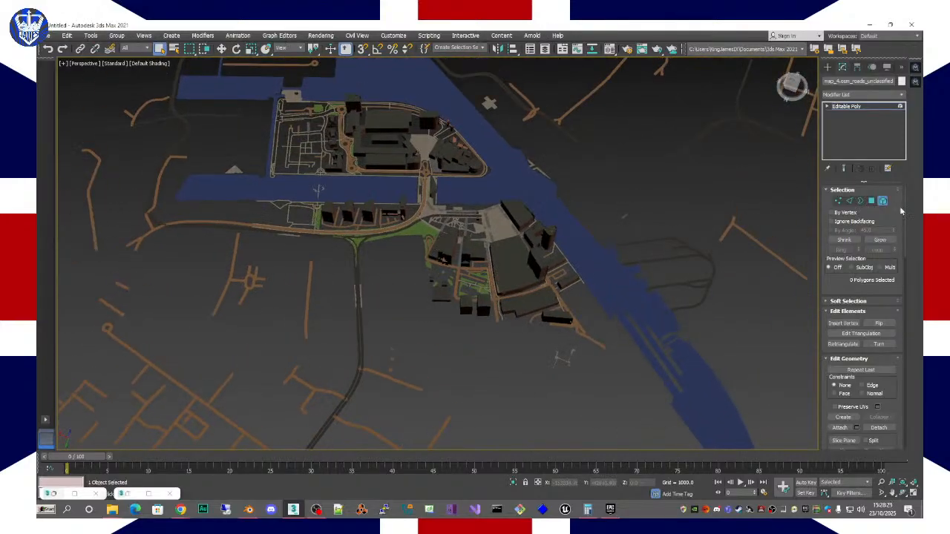
key("ctrl+a")
middle_click_drag(500, 223, 498, 221, "alt")
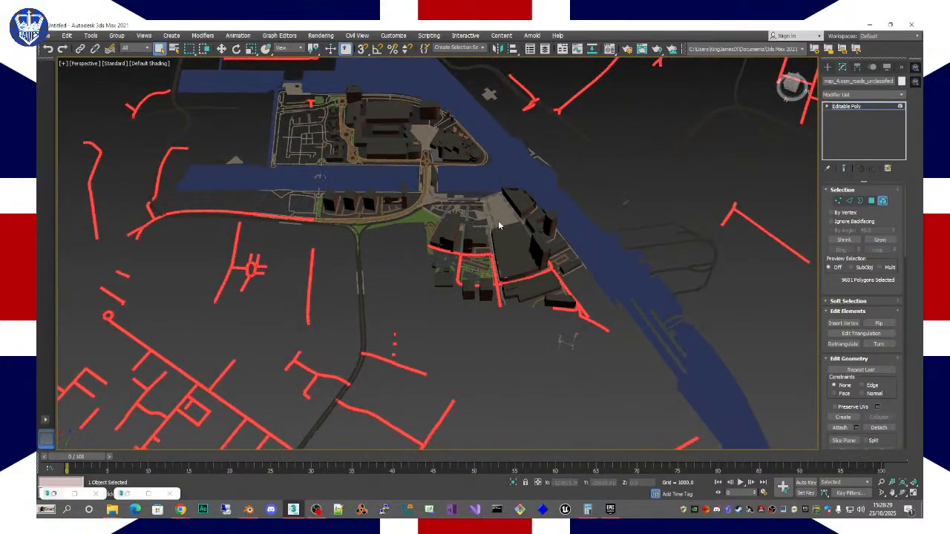
left_click_drag(422, 192, 624, 356)
left_click(332, 146, "ctrl")
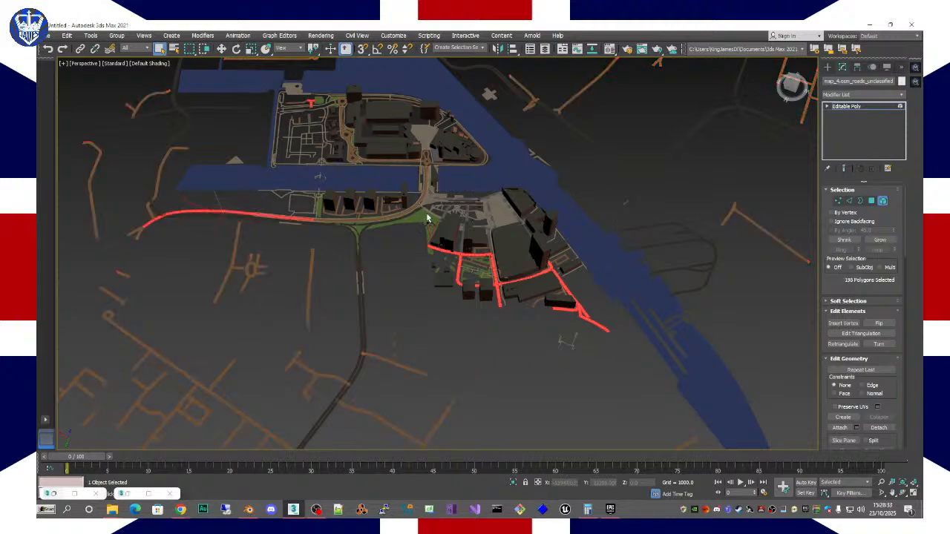
left_click(223, 214, "alt")
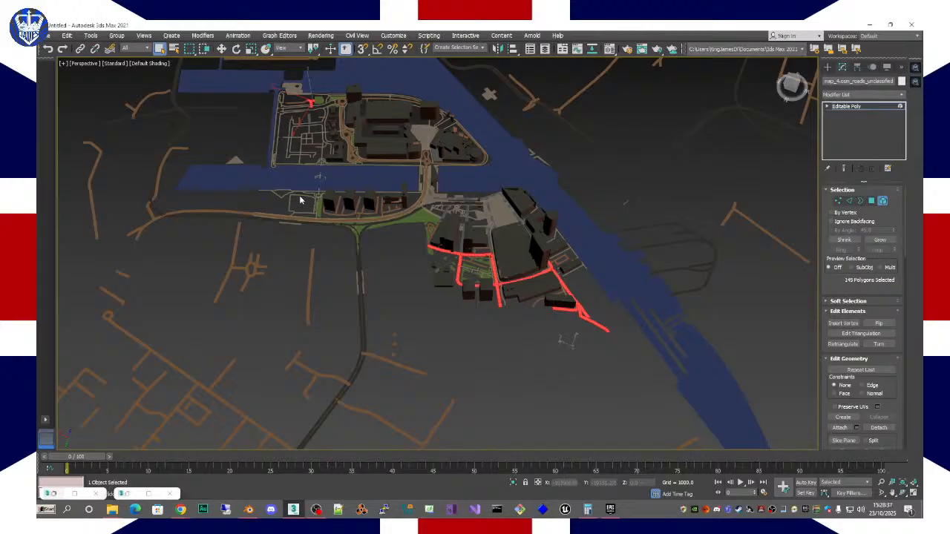
left_click_drag(198, 184, 296, 260, "ctrl")
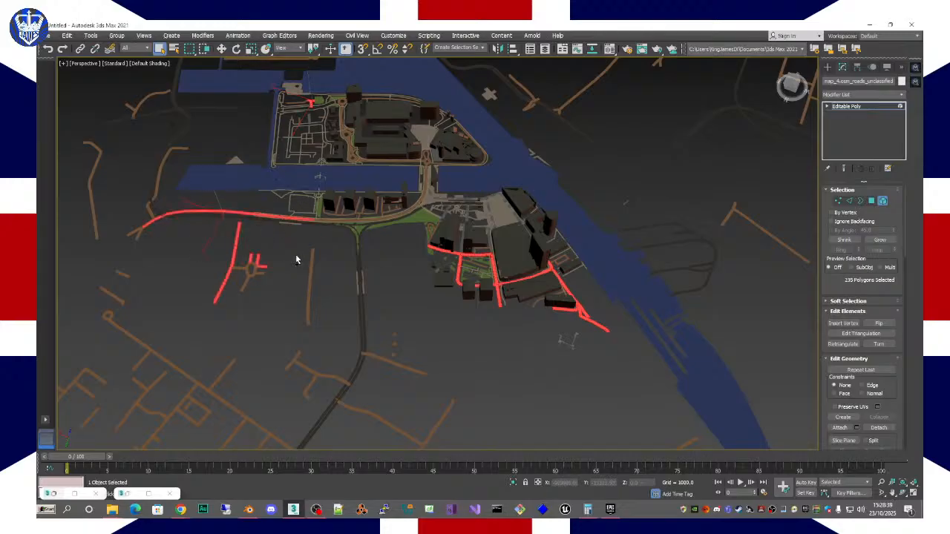
left_click_drag(228, 245, 318, 299, "alt")
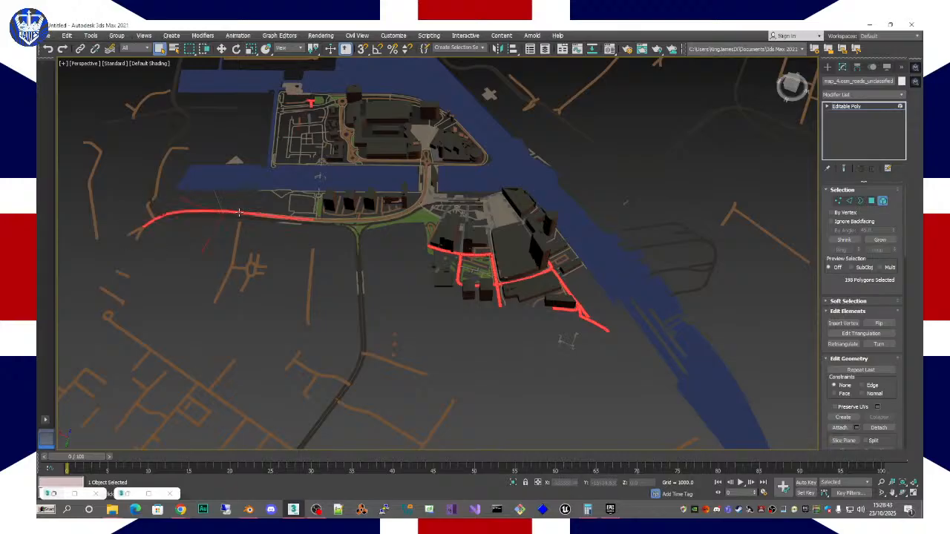
middle_click_drag(300, 224, 325, 274)
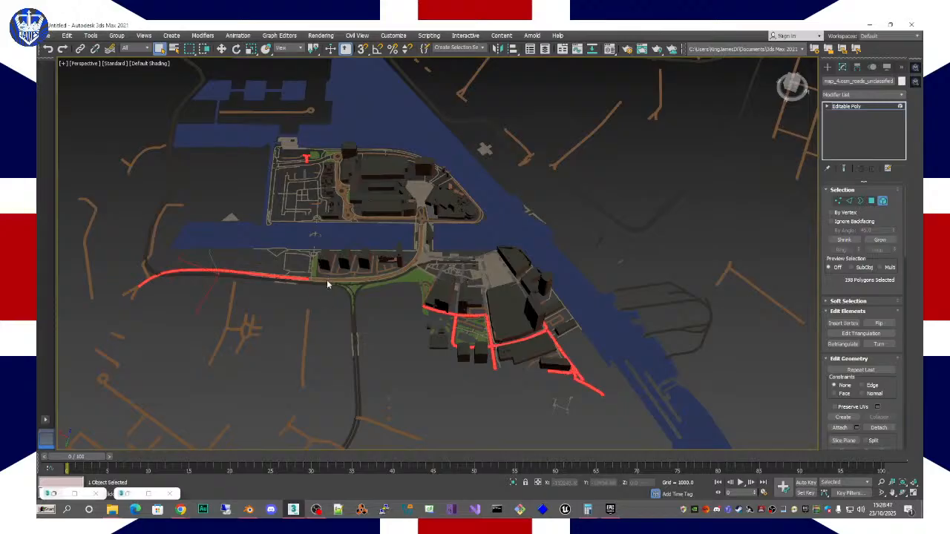
left_click(244, 272, "alt")
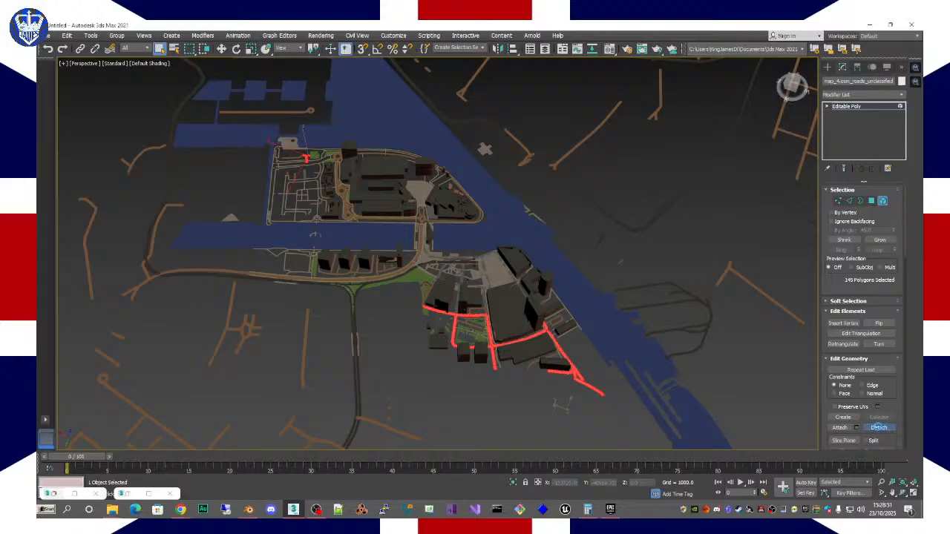
Step: Detach the selected road elements as a separate object named SalfordQuays_RoadsC
left_click(879, 427)
type("Salfo")
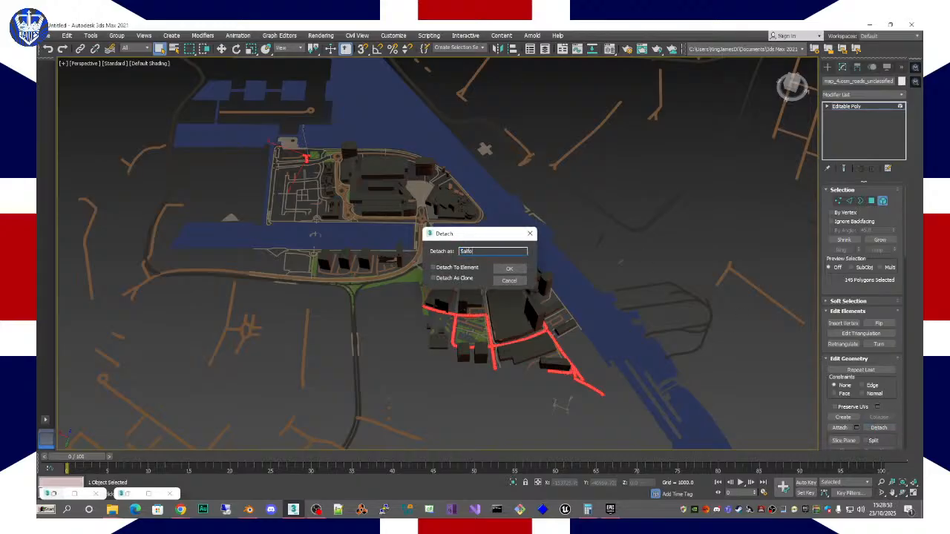
type("rdQuaysRoads3")
key("BackSpace")
key("BackSpace")
key("BackSpace")
key("BackSpace")
key("BackSpace")
type("_Road")
key("Return")
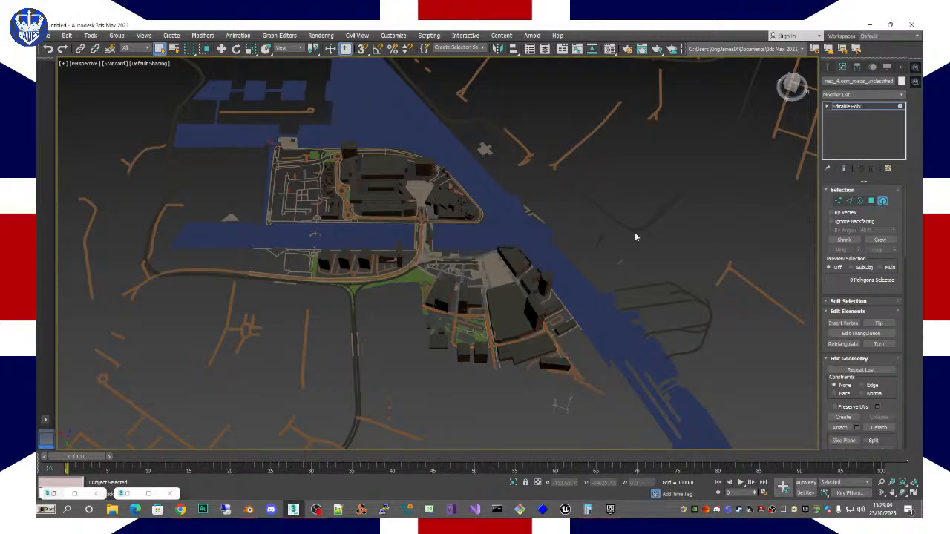
Step: Hide map_4.osm_roads_unclassified and toggle the Terrain layer to check it, leaving Terrain hidden
left_click(174, 48)
scroll(94, 157, "down", 4)
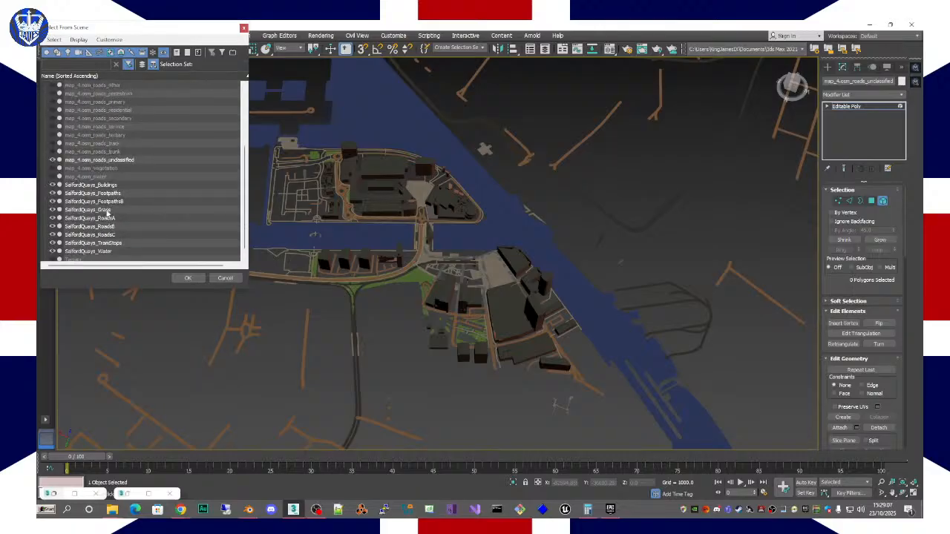
left_click(53, 160)
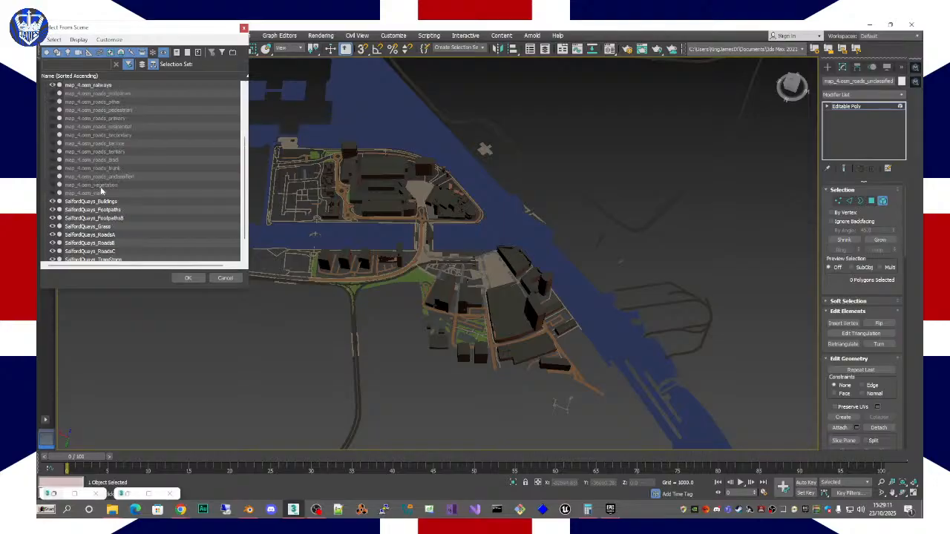
scroll(102, 192, "down", 2)
left_click(54, 251)
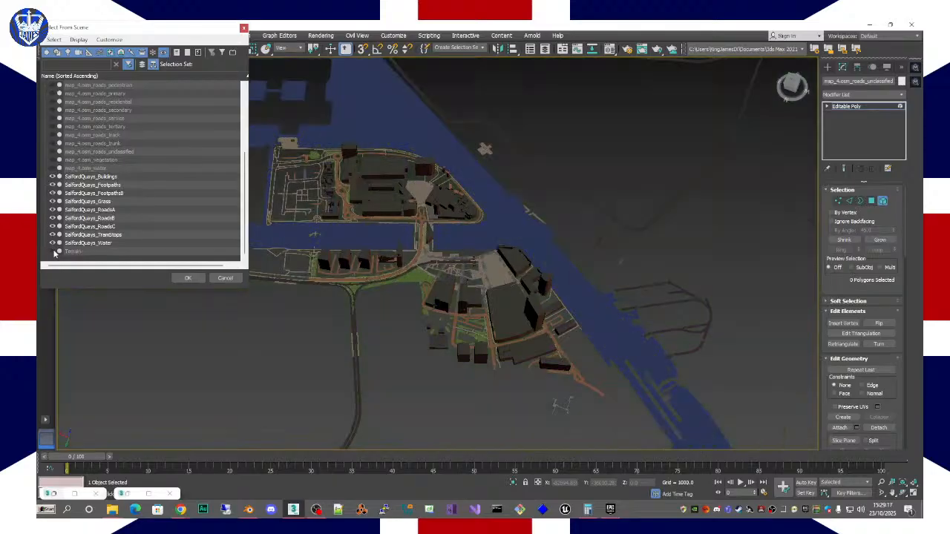
left_click(54, 252)
Step: Detach the map_4.osm_areas_footway element beside the central plaza, just north of the bridge, as SalfordQuays_FootpathsD
scroll(101, 186, "up", 5)
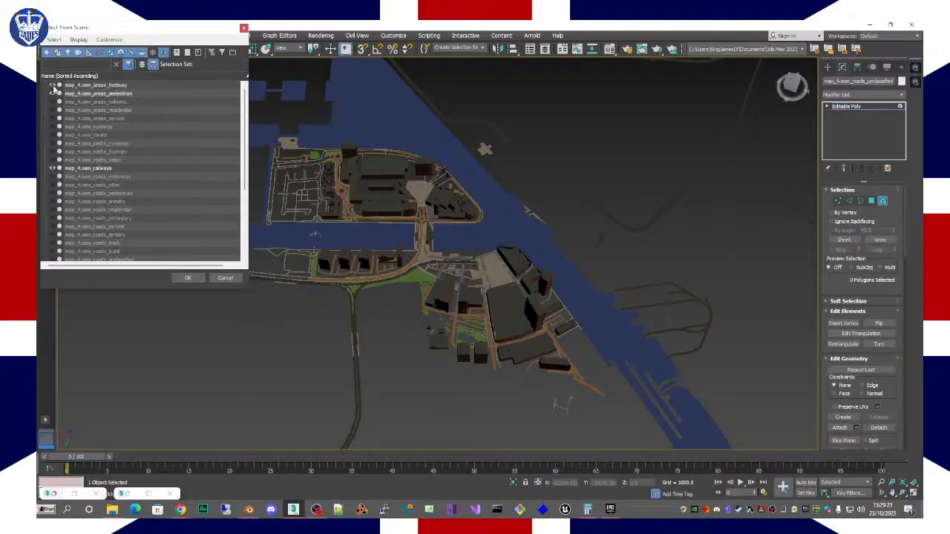
left_click(88, 86)
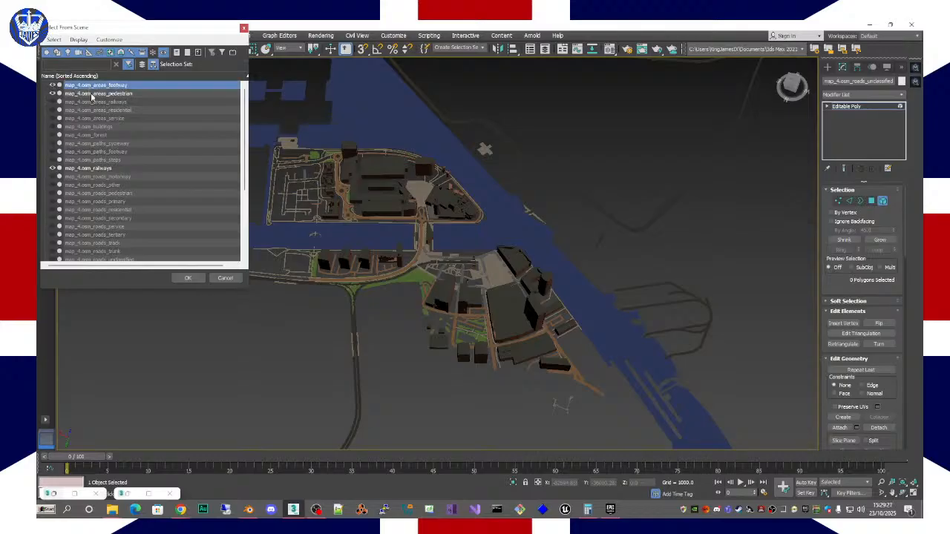
left_click(188, 278)
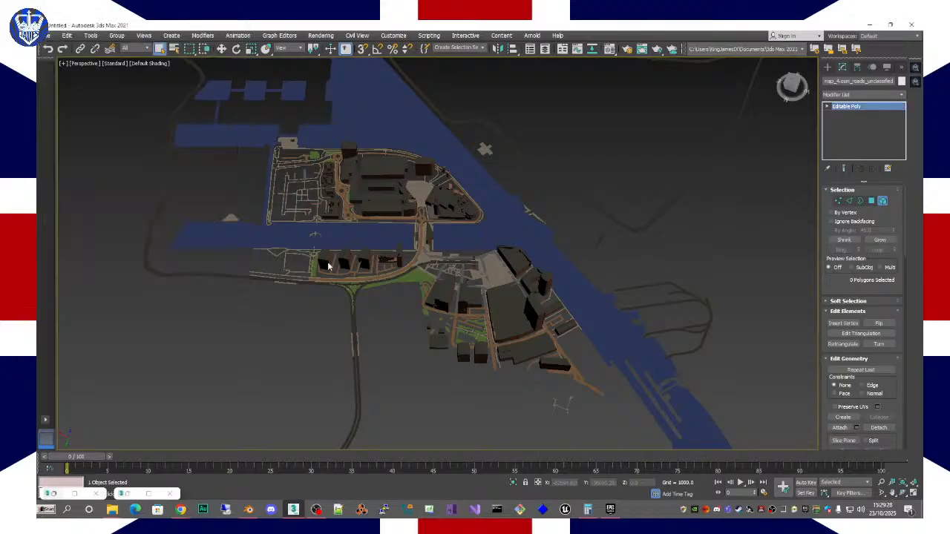
left_click(882, 202)
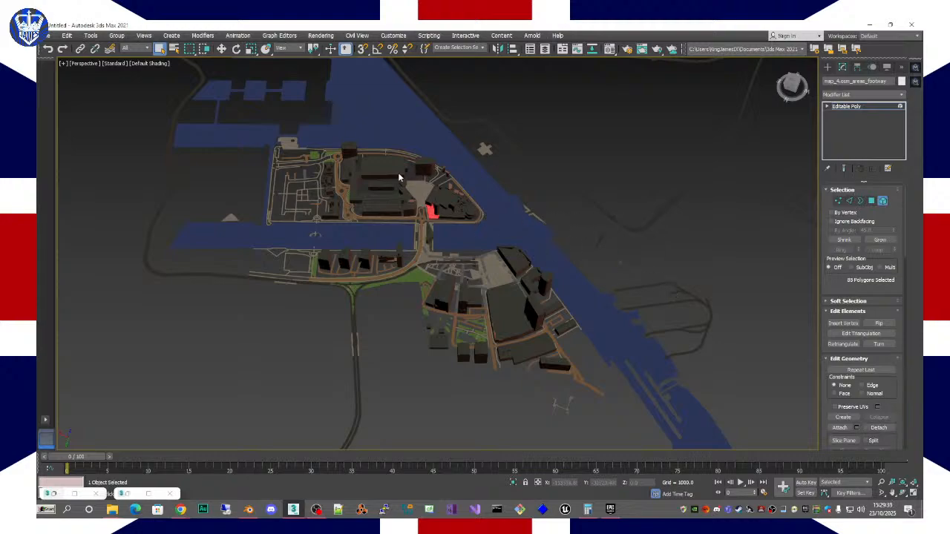
left_click(435, 214)
left_click(879, 428)
type("Sal")
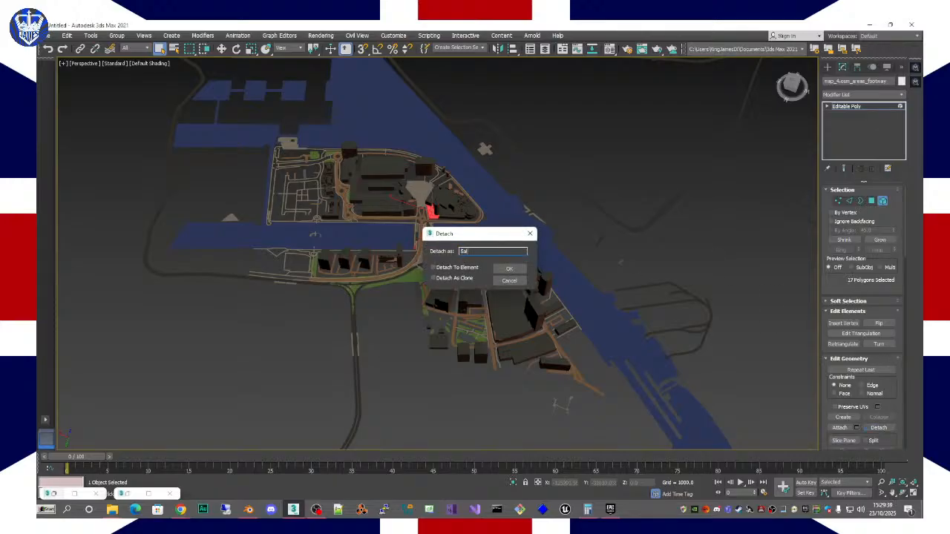
type("fordQuays_Footpaths0")
key("Return")
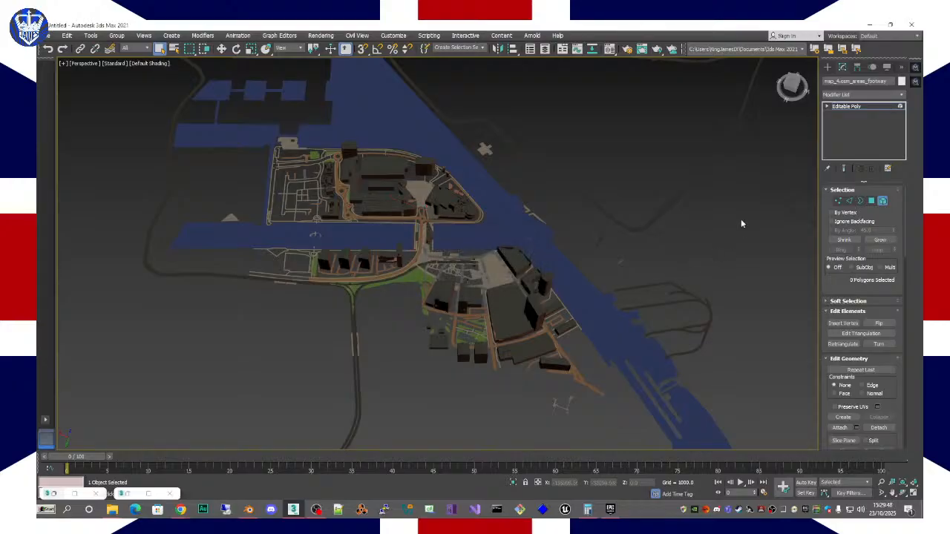
Step: Toggle the map_4.osm_areas_pedestrian layer to compare its coverage with the detached footpaths, leaving it visible
left_click(173, 48)
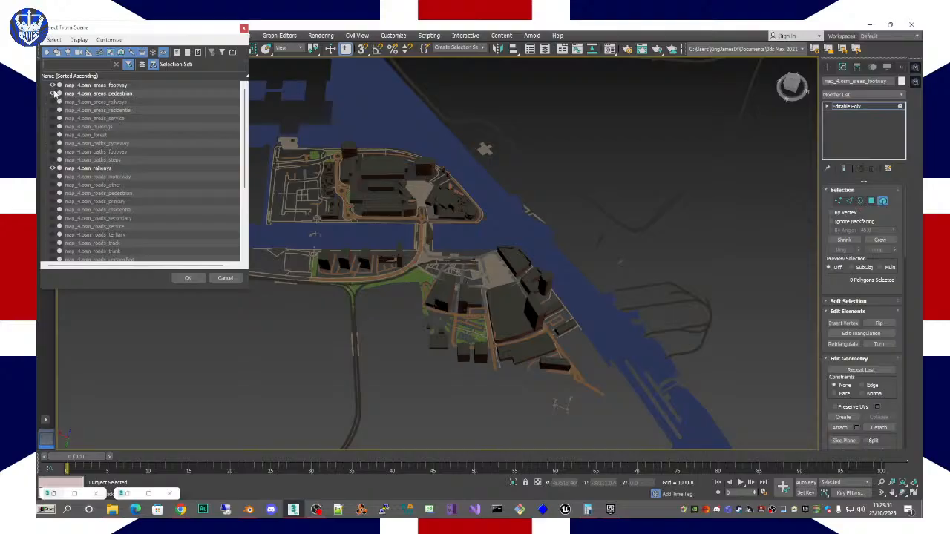
left_click(53, 94)
left_click(85, 86)
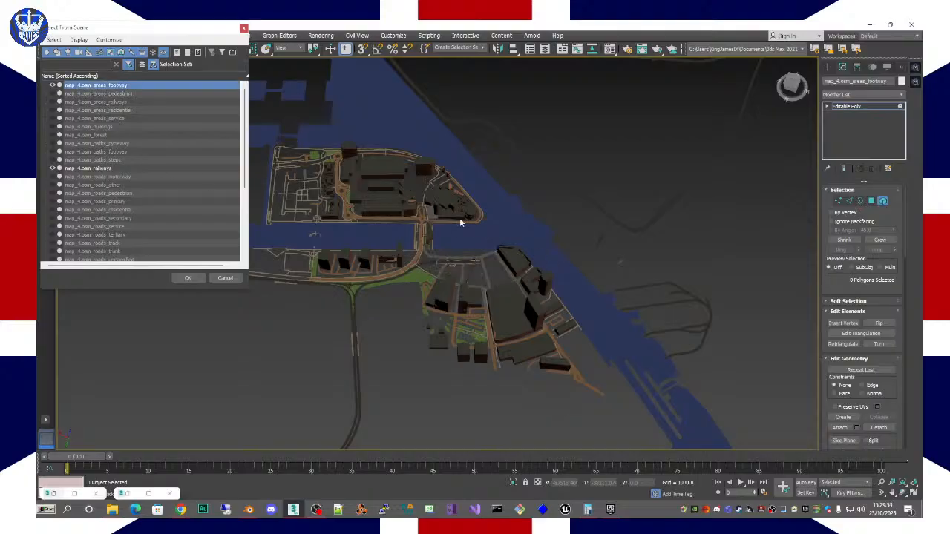
scroll(216, 163, "down", 5)
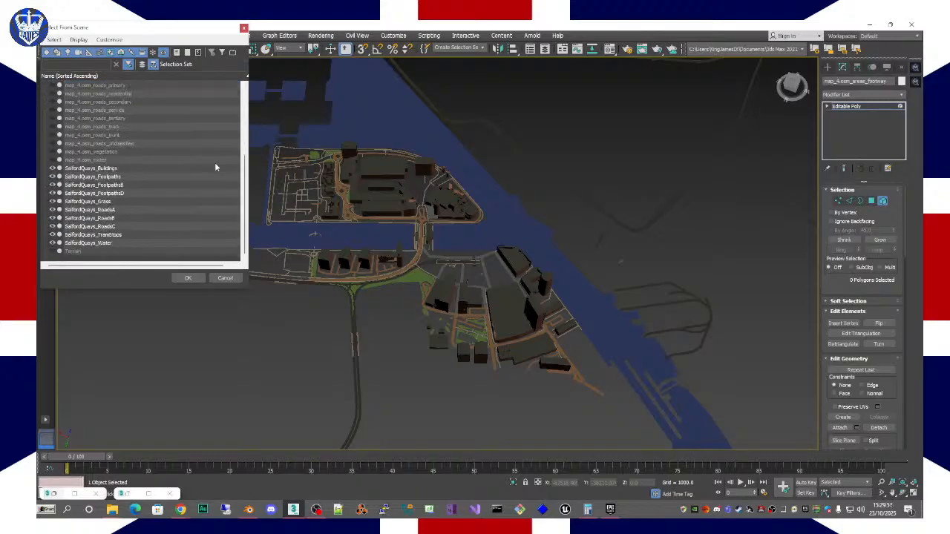
scroll(215, 167, "up", 5)
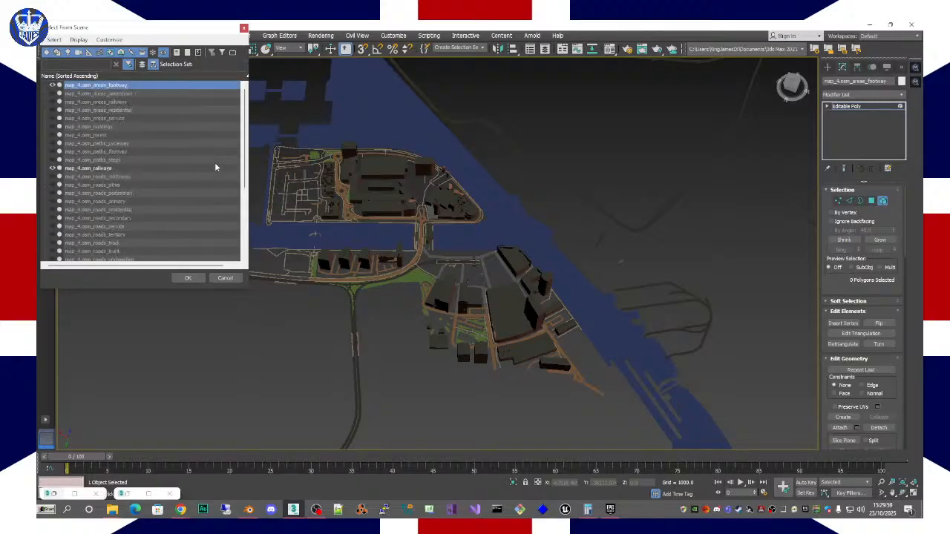
left_click(71, 94)
left_click(53, 94)
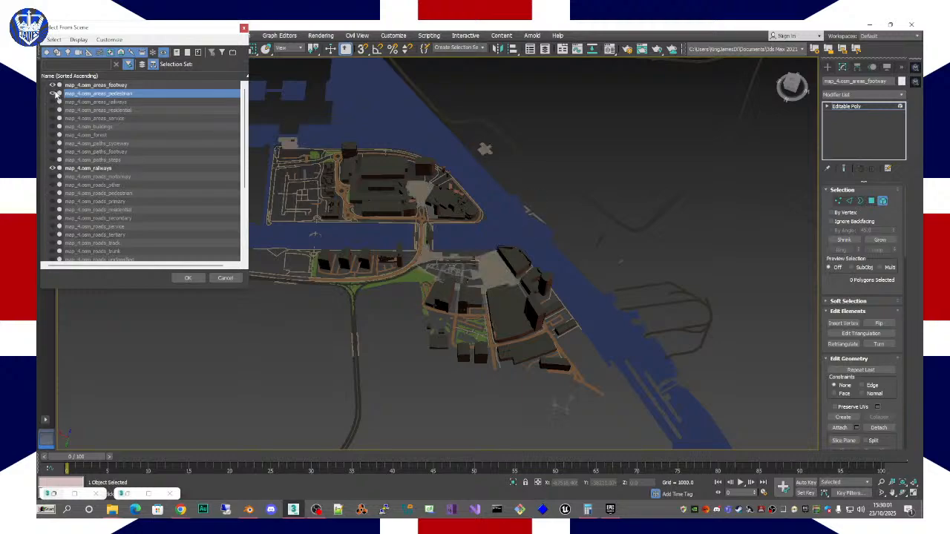
left_click(54, 93)
left_click(54, 93)
left_click(66, 87)
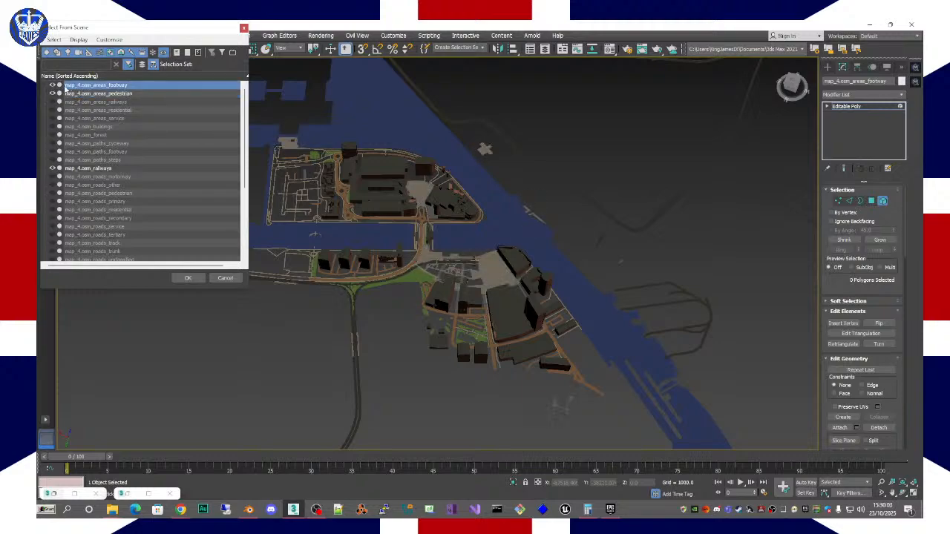
Step: Hide map_4.osm_areas_footway and select map_4.osm_areas_pedestrian for editing
left_click(54, 86)
left_click(75, 95)
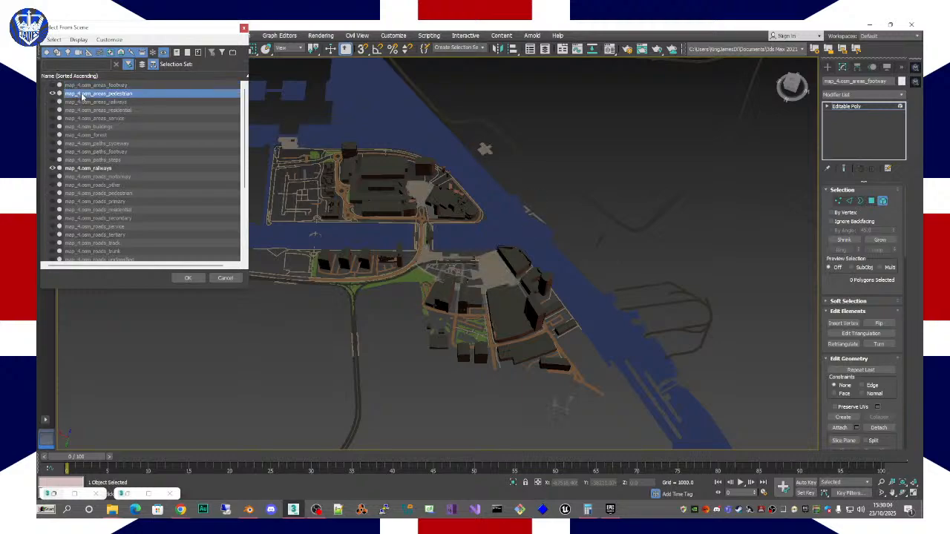
left_click(187, 279)
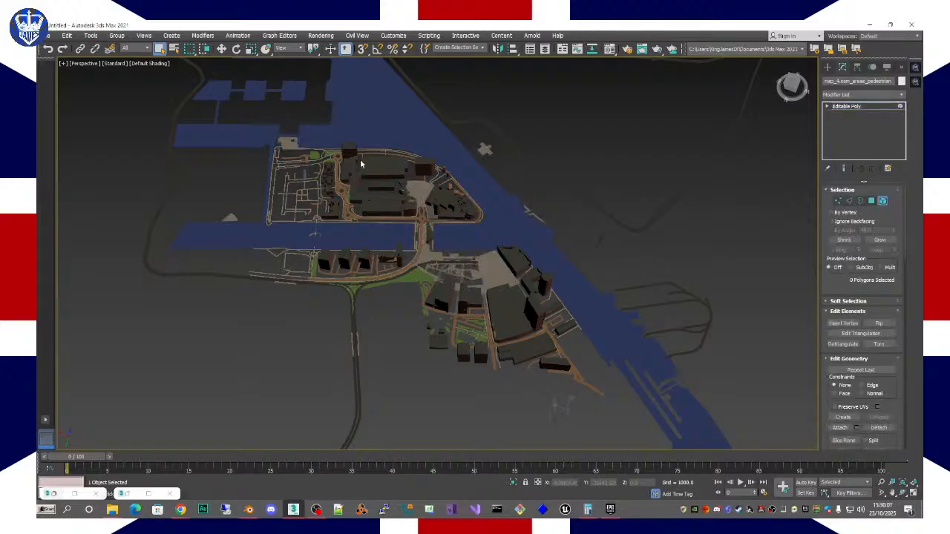
Step: Detach the map_4.osm_areas_pedestrian elements within Salford Quays, excluding the outlying pieces across the water and to the south, as SalfordQuays_PedestrianArea
key("ctrl+a")
left_click(257, 114)
left_click_drag(266, 112, 608, 397)
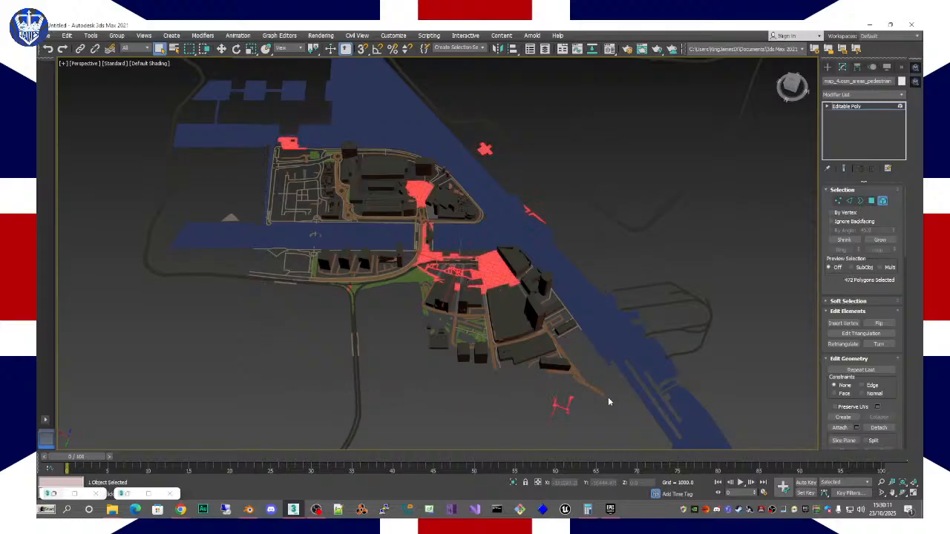
left_click_drag(523, 371, 583, 417, "alt")
left_click(880, 428)
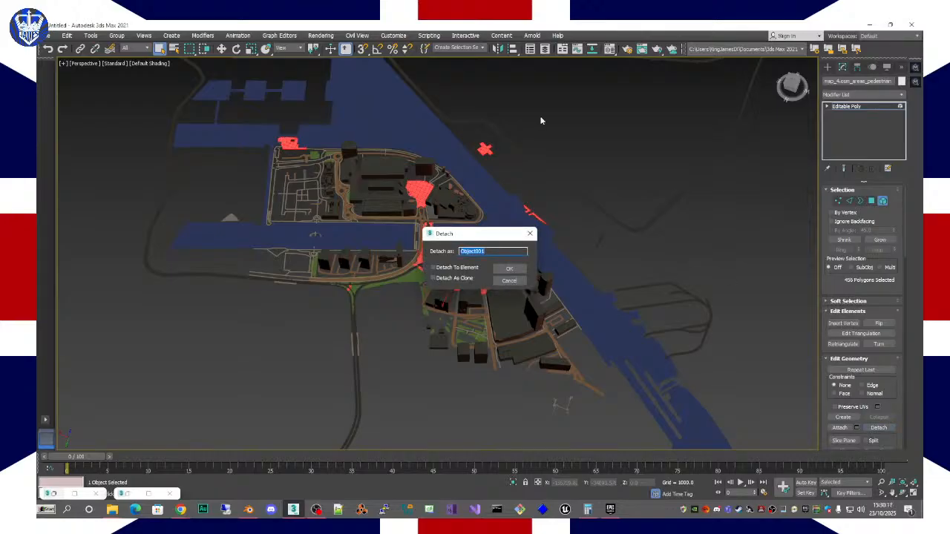
type("SalfordQuays_PedestrianAreas")
key("ctrl+a")
left_click(510, 269)
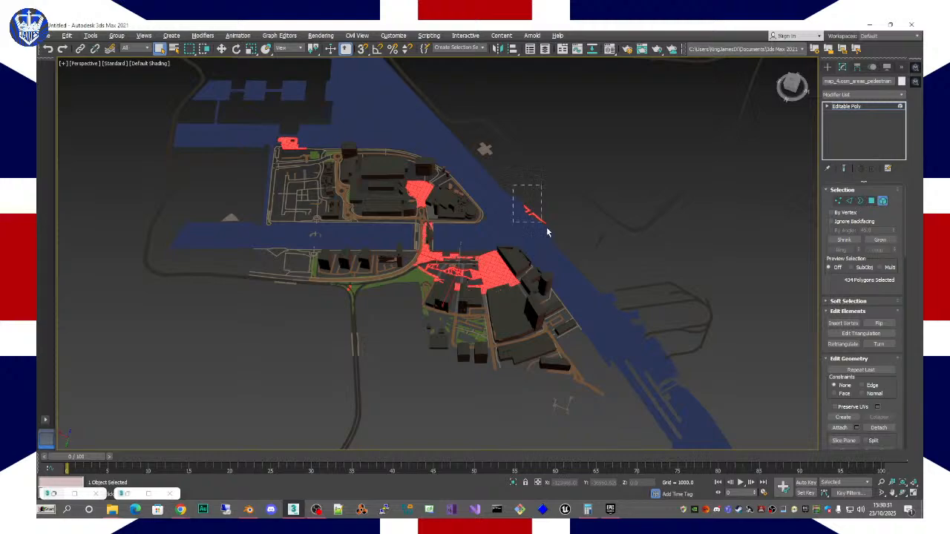
left_click(879, 428)
type("SalfordQuays_PedestrianArea")
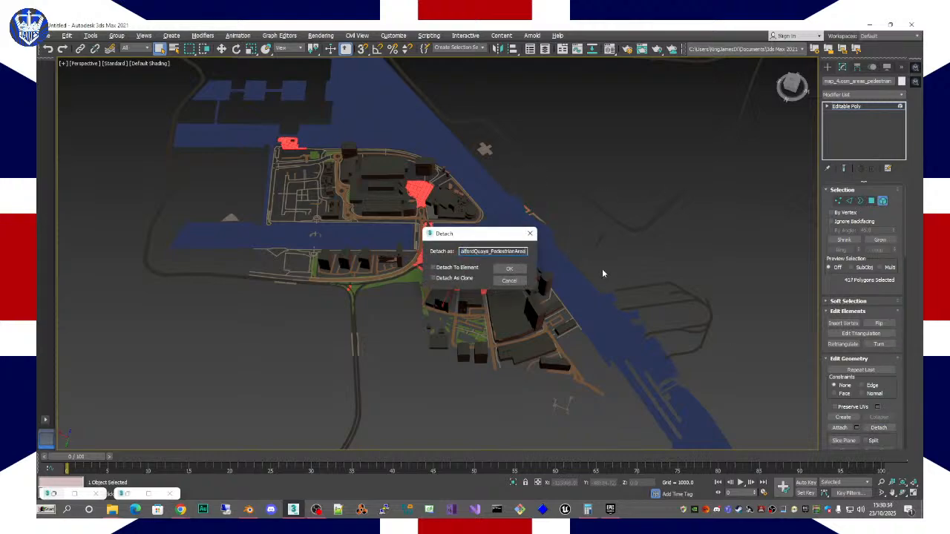
left_click(510, 269)
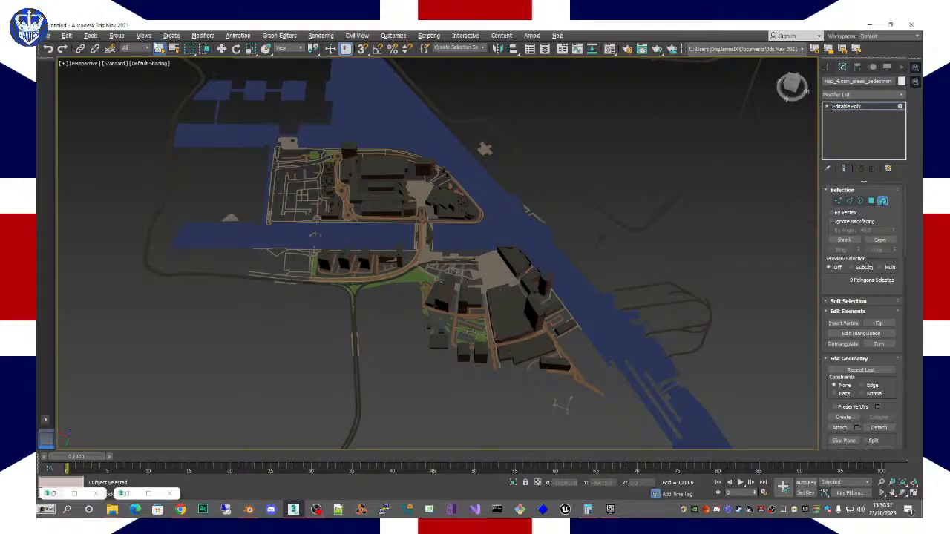
Step: Hide map_4.osm_areas_pedestrian and select map_4.osm_railways for element-level editing
left_click(173, 48)
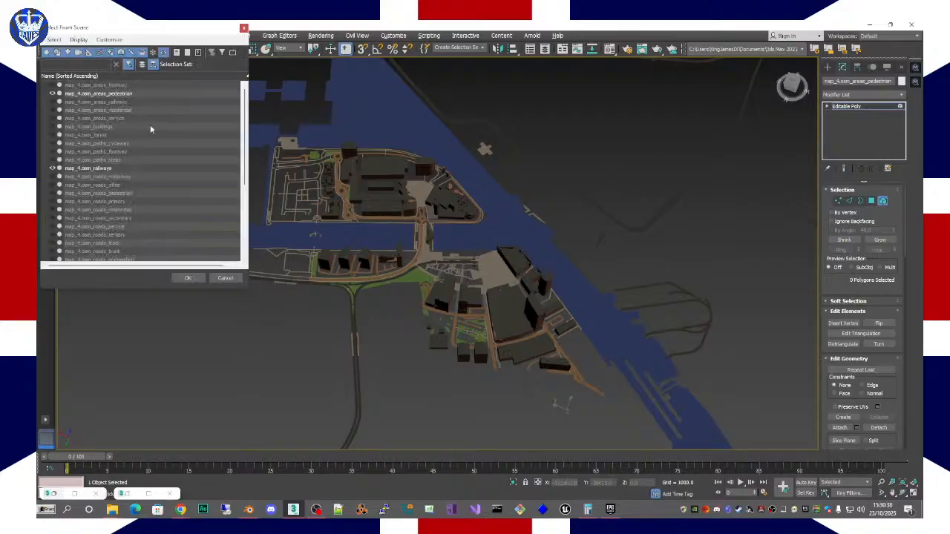
left_click(52, 95)
left_click(110, 168)
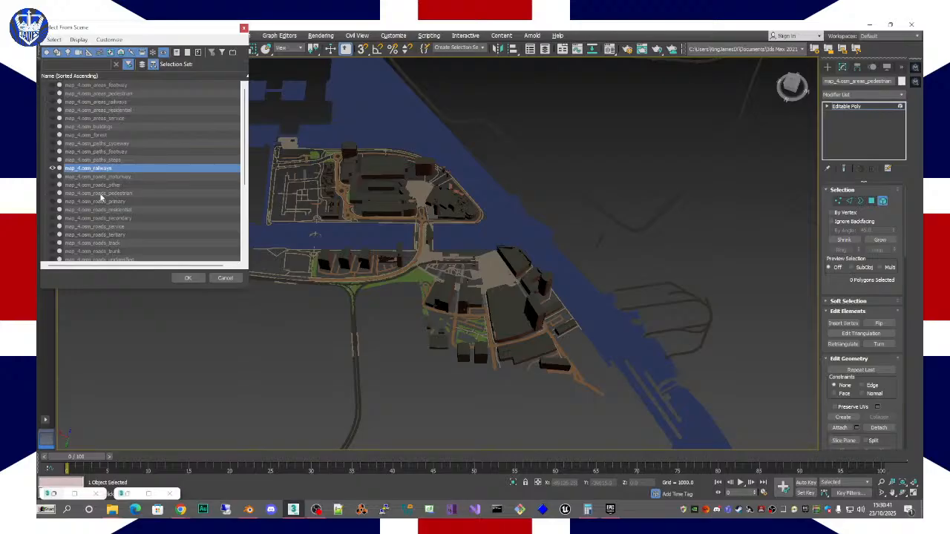
left_click(188, 278)
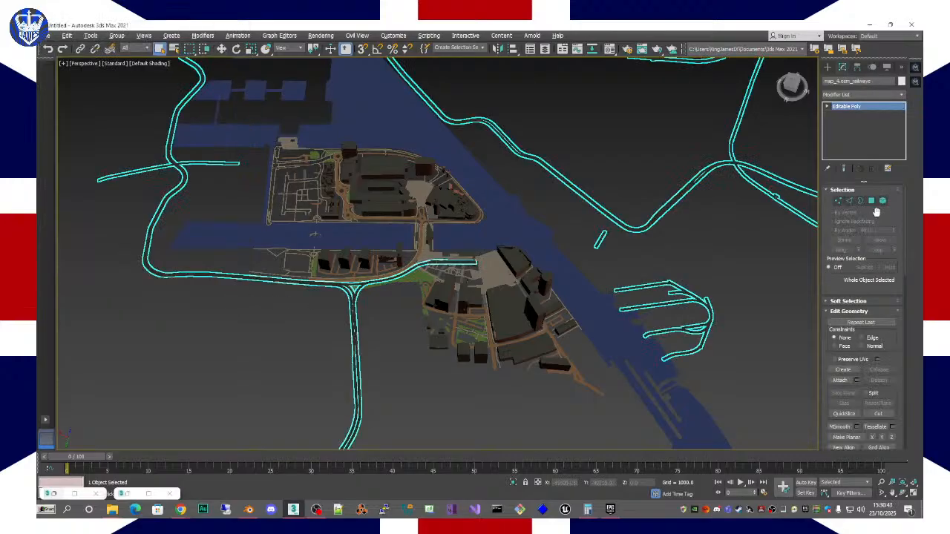
left_click(883, 200)
Step: Select the map_4.osm_railways elements around the tram junction and up to the central plaza, deselecting the overlong western track element
key("ctrl+a")
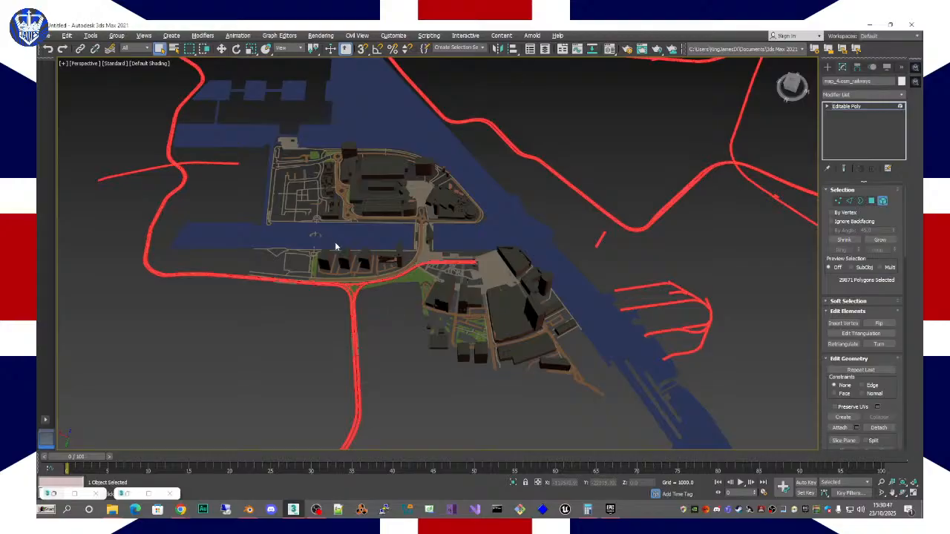
left_click_drag(273, 143, 522, 330)
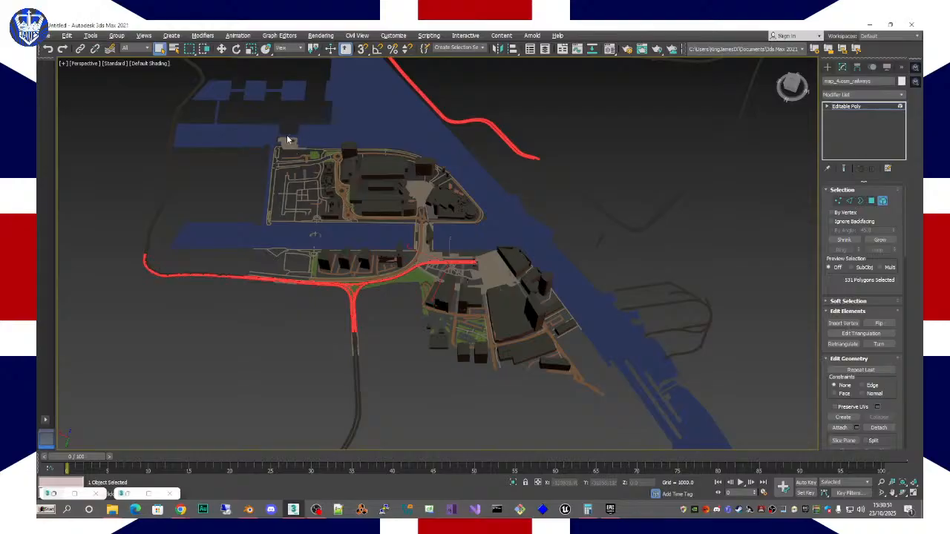
left_click_drag(288, 139, 448, 304)
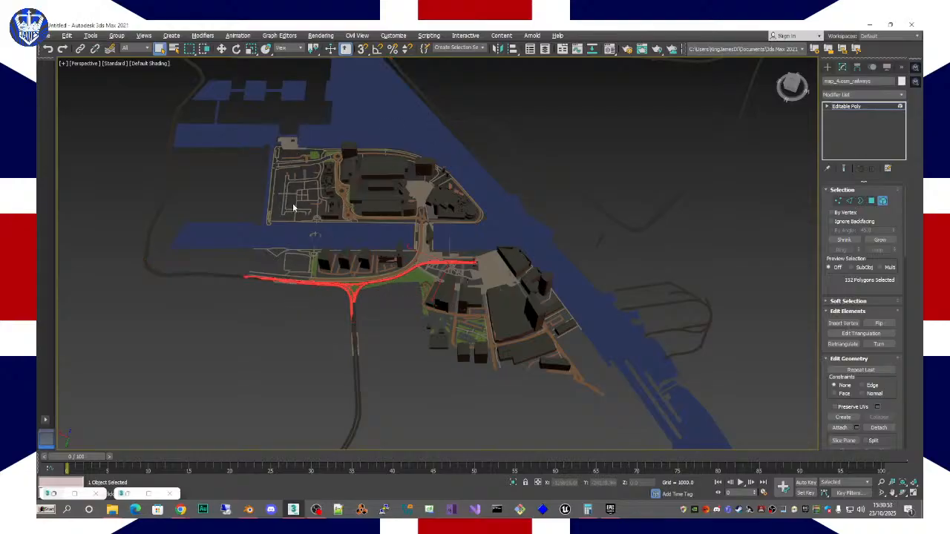
left_click_drag(267, 159, 466, 321)
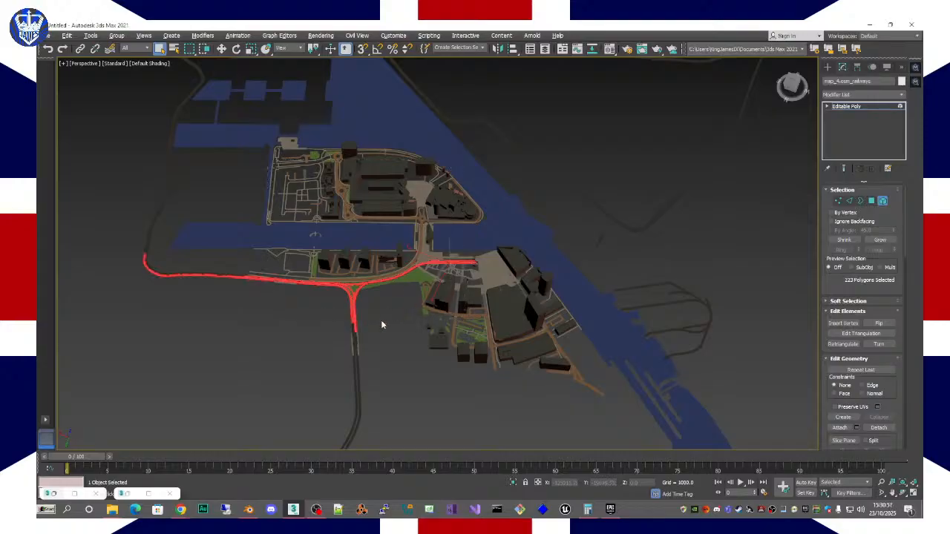
mouse_move(381, 324)
middle_mouse_down("alt")
mouse_move(471, 285)
mouse_move(498, 290)
mouse_move(392, 322)
middle_mouse_up("alt")
scroll(396, 314, "up", 10)
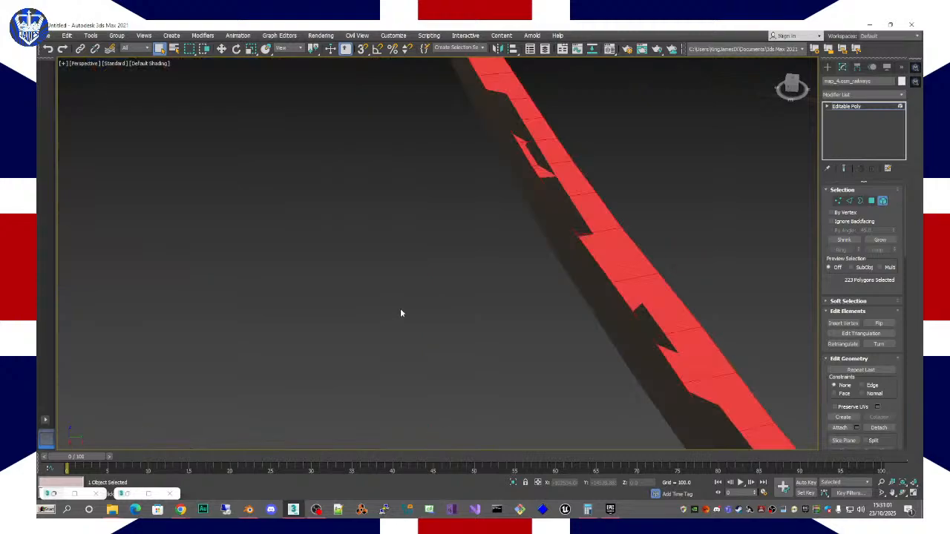
scroll(401, 314, "down", 8)
left_click(422, 288, "alt")
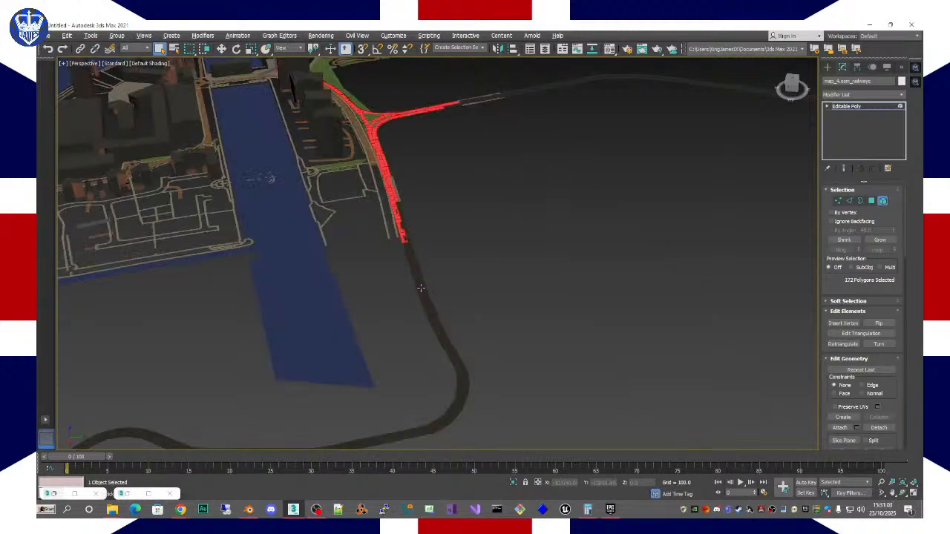
Step: Add both parallel track elements of the western line and the next elements of the southern branch to the railway selection
middle_click_drag(427, 261, 413, 259, "alt")
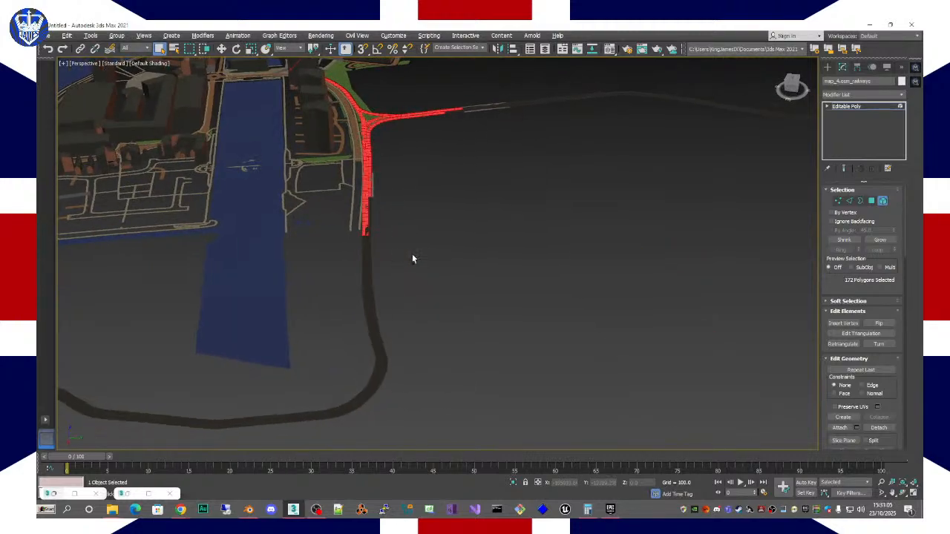
left_click(369, 236, "ctrl")
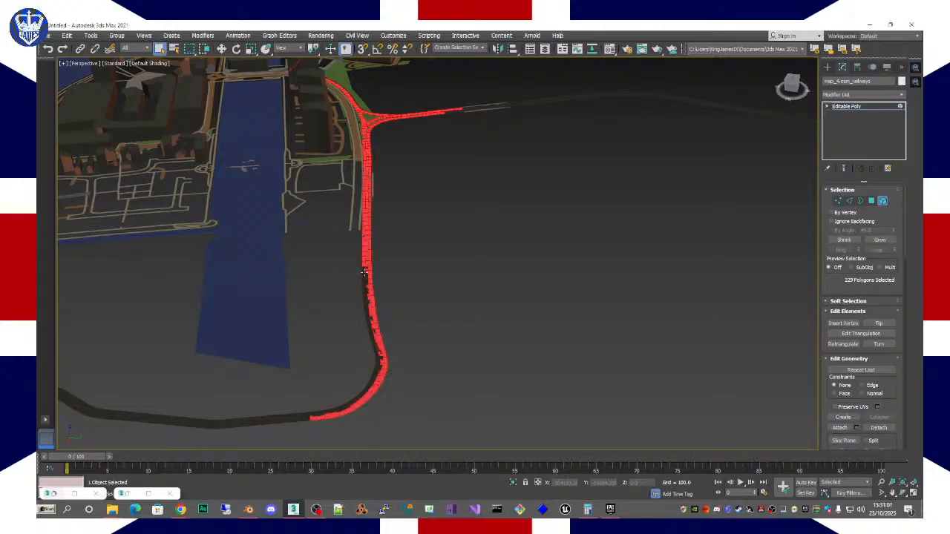
left_click(365, 272, "ctrl")
middle_click_drag(409, 253, 457, 276, "alt")
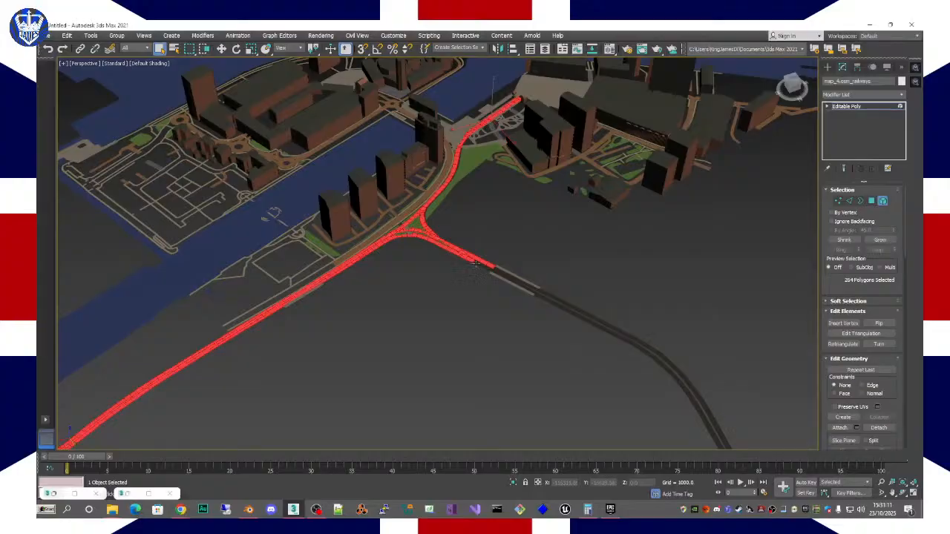
left_click(487, 268, "ctrl")
left_click(505, 272, "ctrl")
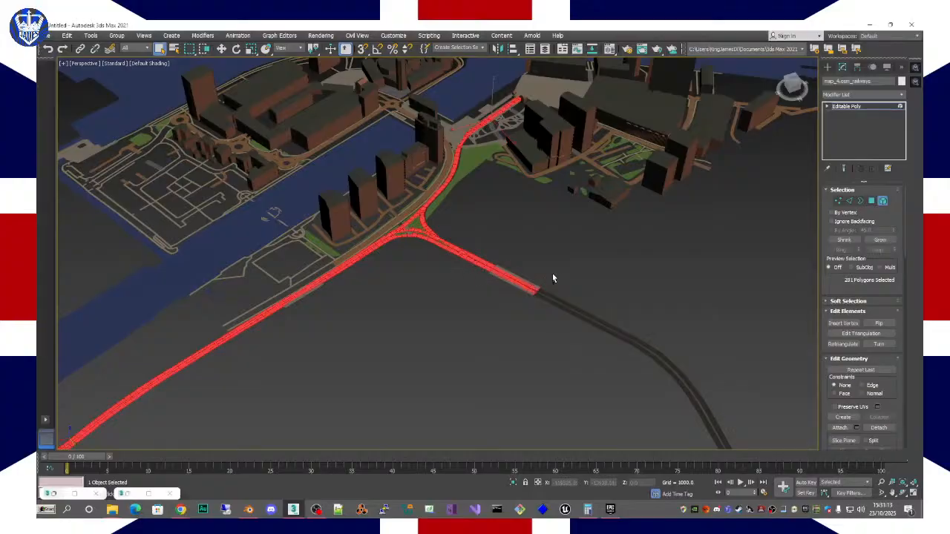
middle_click_drag(552, 278, 489, 262, "alt")
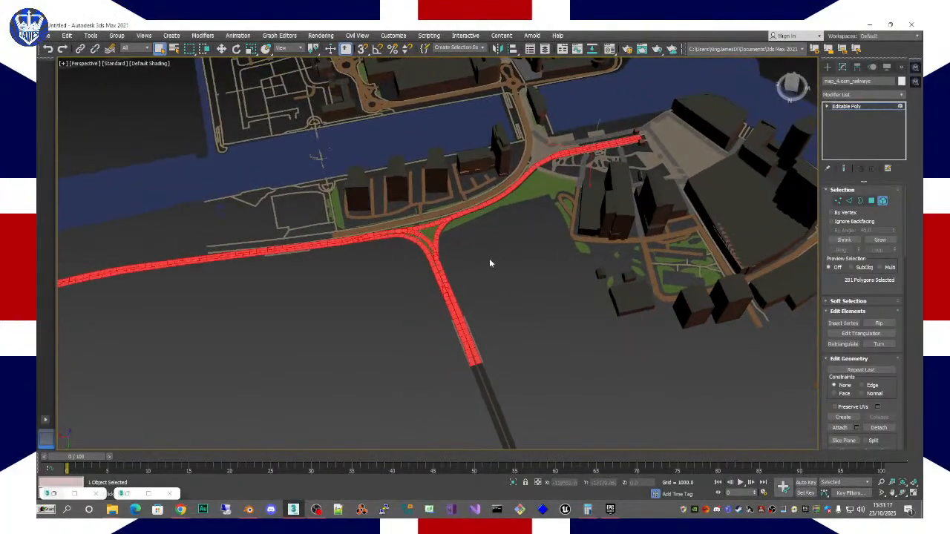
Step: Detach the selected tram track elements as SalfordQuays_TramRails
scroll(489, 259, "down", 5)
scroll(489, 260, "up", 5)
middle_click_drag(526, 215, 520, 265)
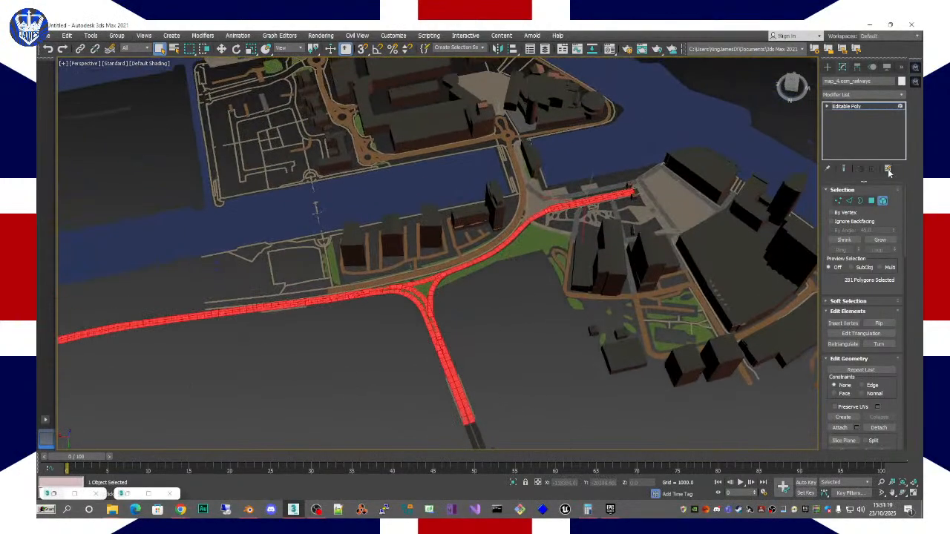
left_click(879, 428)
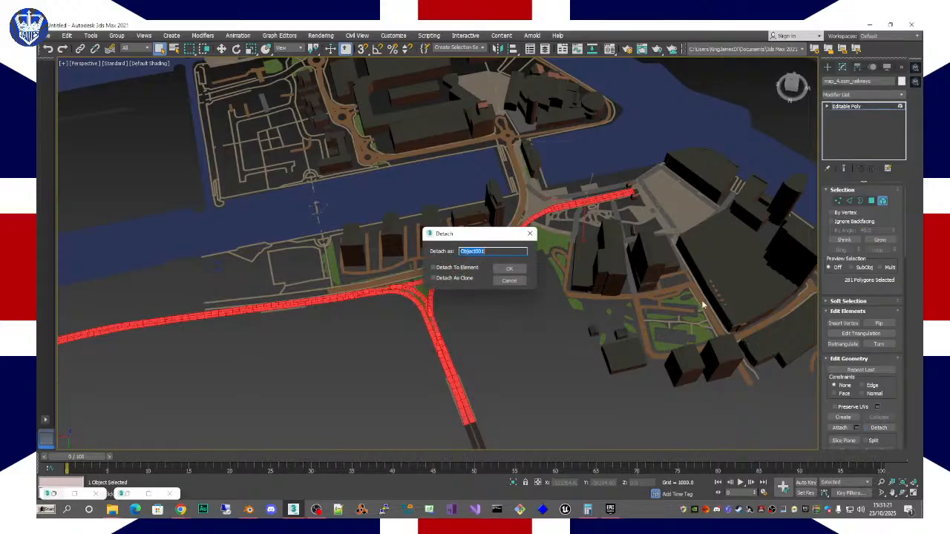
type("SalfordQuays_TramRails")
key("Return")
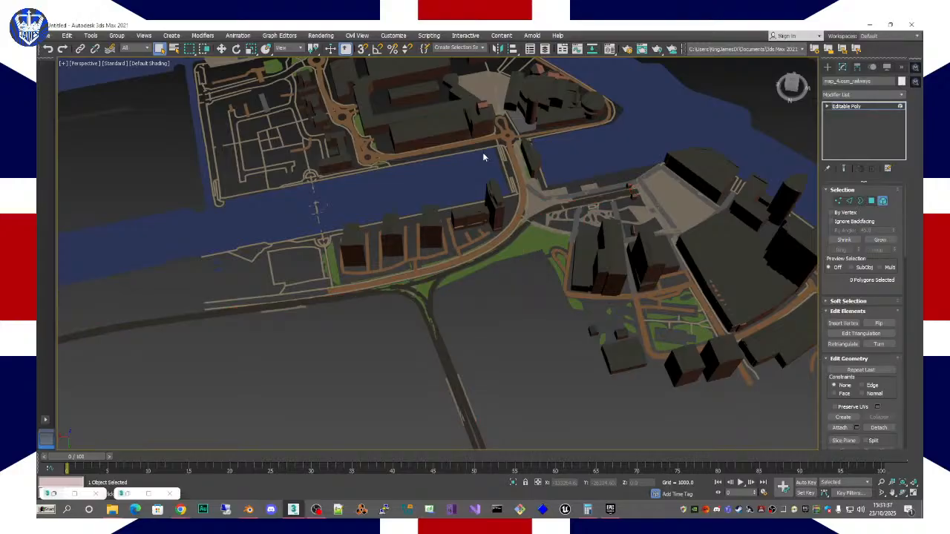
Step: Hide the map_4.osm_railways layer so only the detached tram rails are shown
scroll(483, 157, "down", 4)
scroll(483, 156, "up", 4)
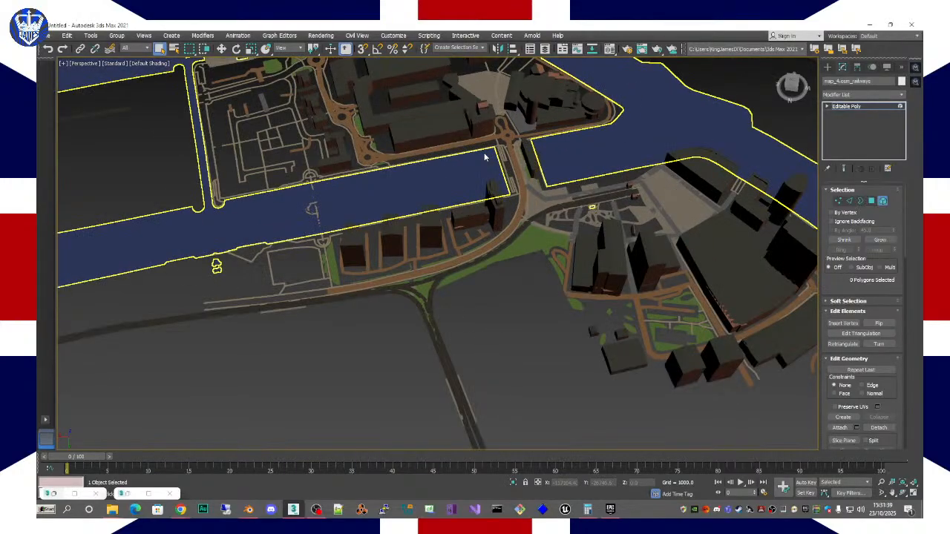
scroll(483, 157, "down", 4)
scroll(485, 158, "down", 3)
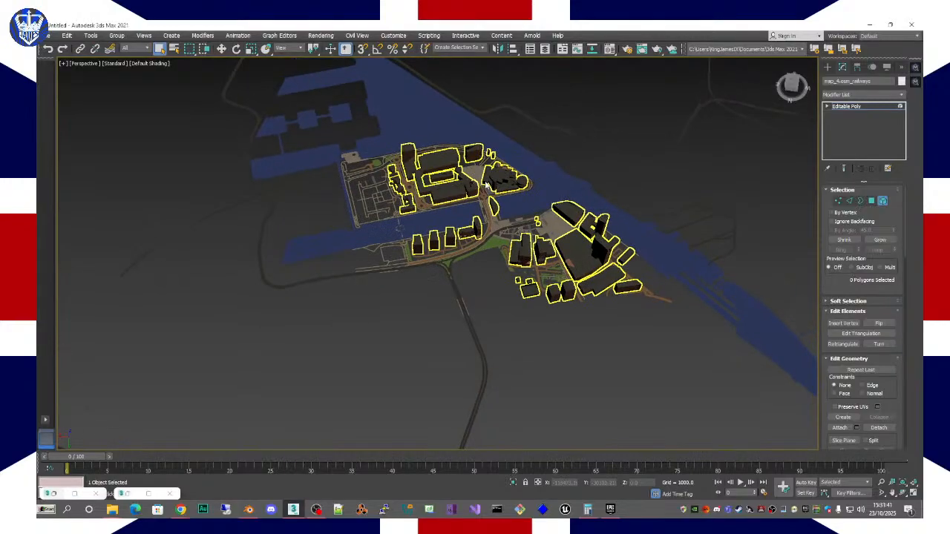
left_click(174, 48)
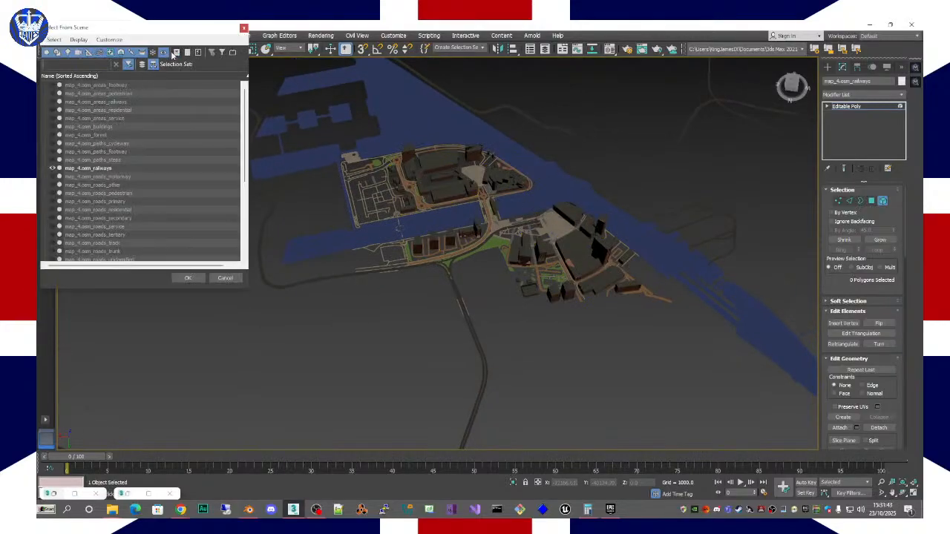
left_click(67, 169)
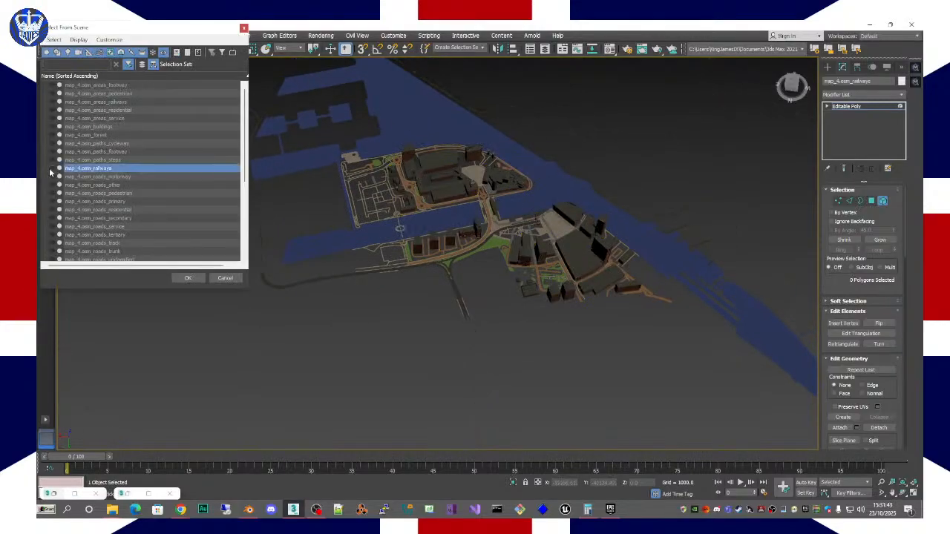
Step: Select all twelve detached objects from SalfordQuays_Buildings to SalfordQuays_Water
scroll(141, 163, "down", 5)
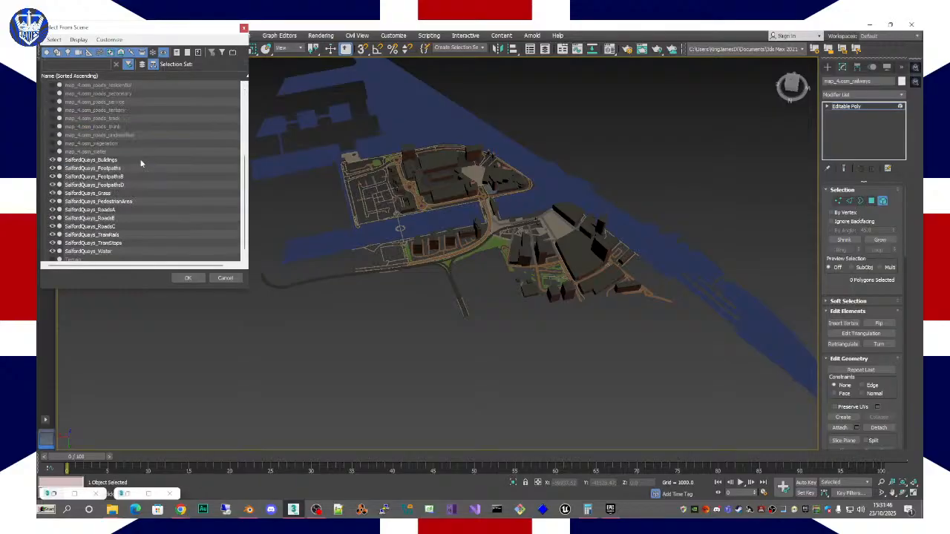
left_click_drag(141, 163, 136, 258)
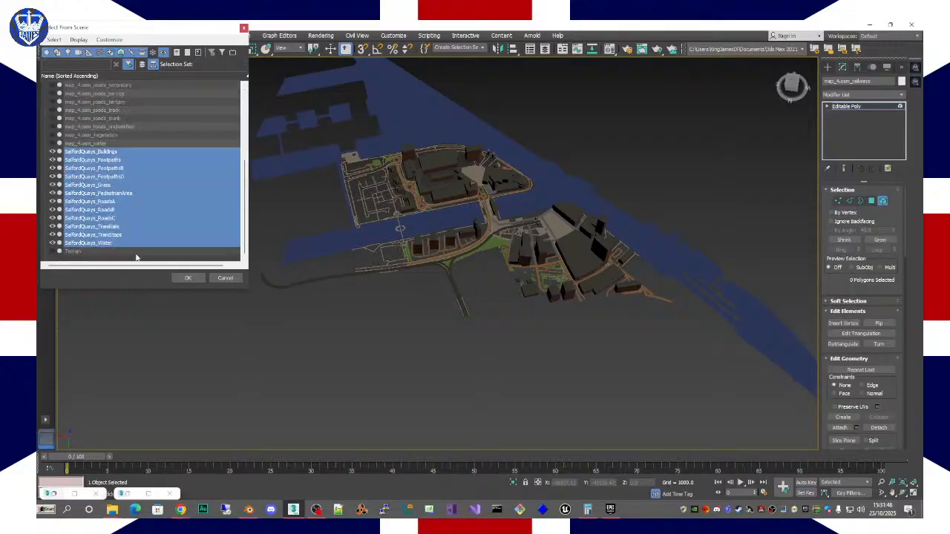
left_click(188, 278)
middle_click_drag(475, 245, 620, 229, "alt")
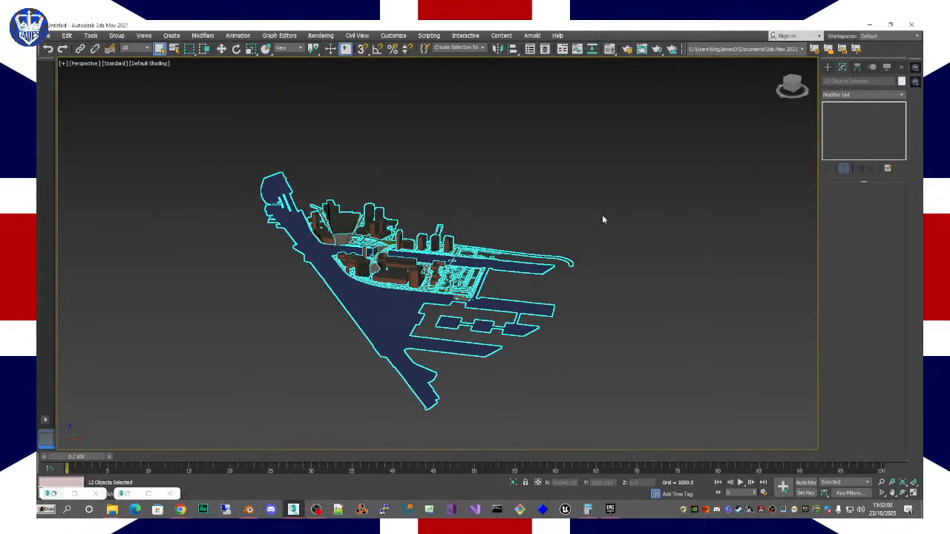
Step: Clear the selection, inspect the separated Salford Quays model from several angles, and reselect the whole model
left_click(524, 186)
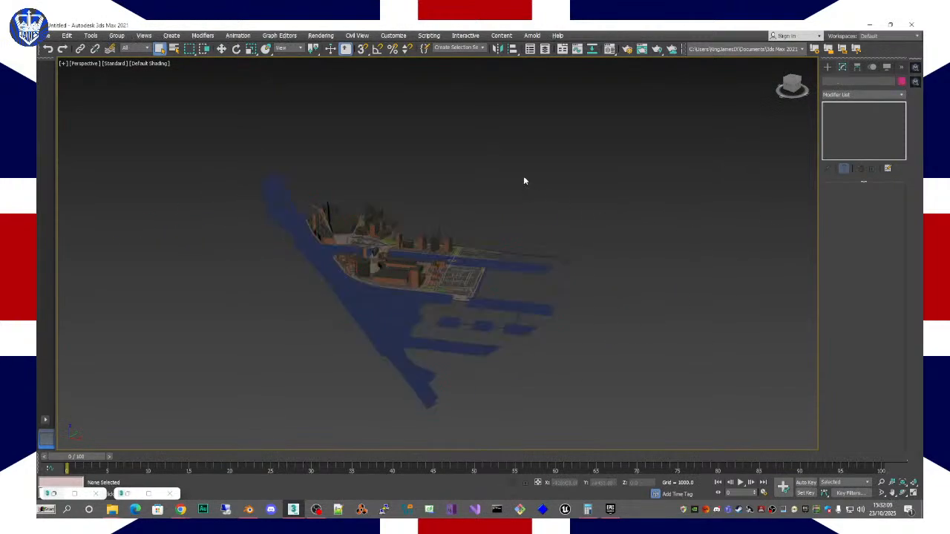
middle_click_drag(497, 201, 435, 233, "alt")
scroll(454, 240, "up", 2)
scroll(453, 241, "down", 1)
middle_click_drag(487, 198, 793, 202, "alt")
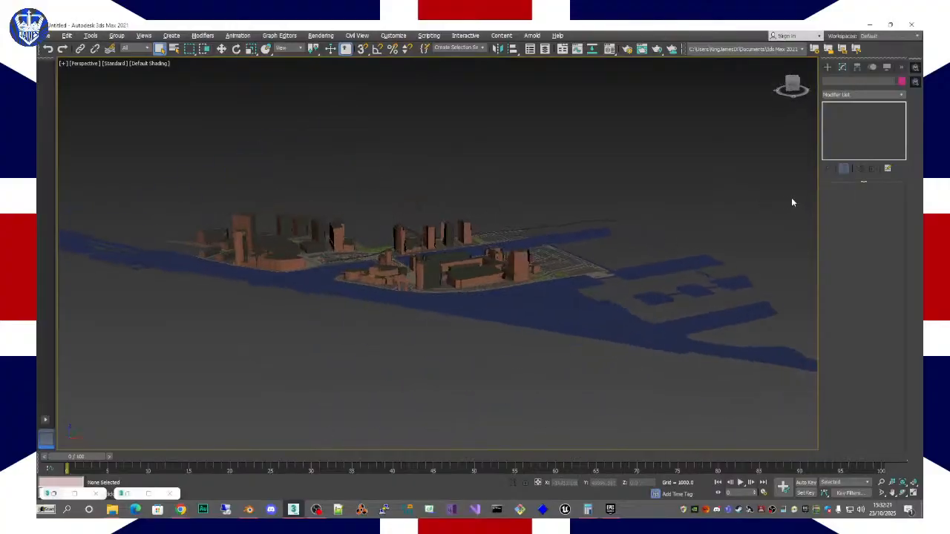
scroll(512, 246, "down", 3)
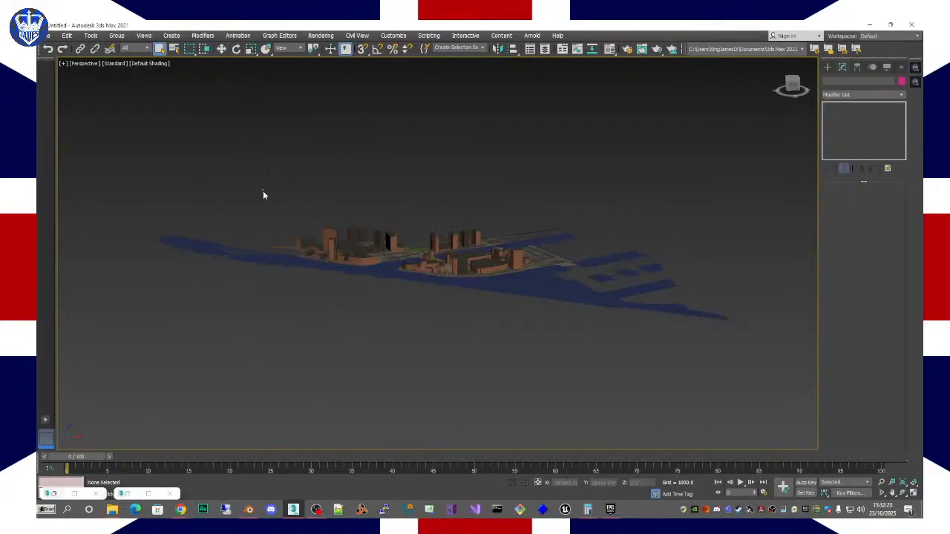
left_click_drag(263, 190, 630, 352)
middle_click_drag(539, 316, 522, 286, "alt")
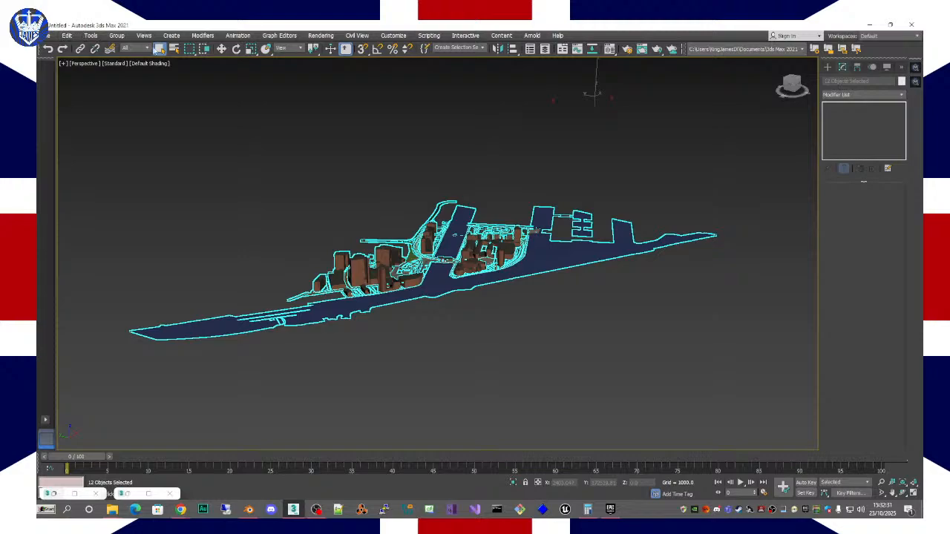
Step: Toggle the map_4.osm_water and map_4.osm_vegetation layers to compare them with the separated model, leaving map_4.osm_vegetation visible
left_click(174, 48)
scroll(213, 254, "down", 5)
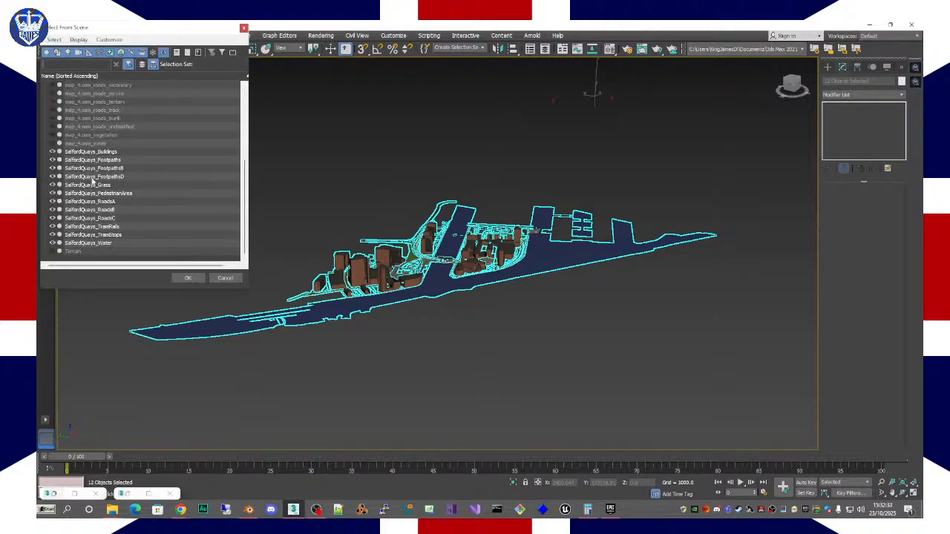
left_click(54, 144)
left_click(53, 145)
left_click(53, 145)
left_click(54, 145)
left_click(53, 145)
left_click(53, 144)
left_click(54, 136)
left_click(53, 136)
left_click(53, 136)
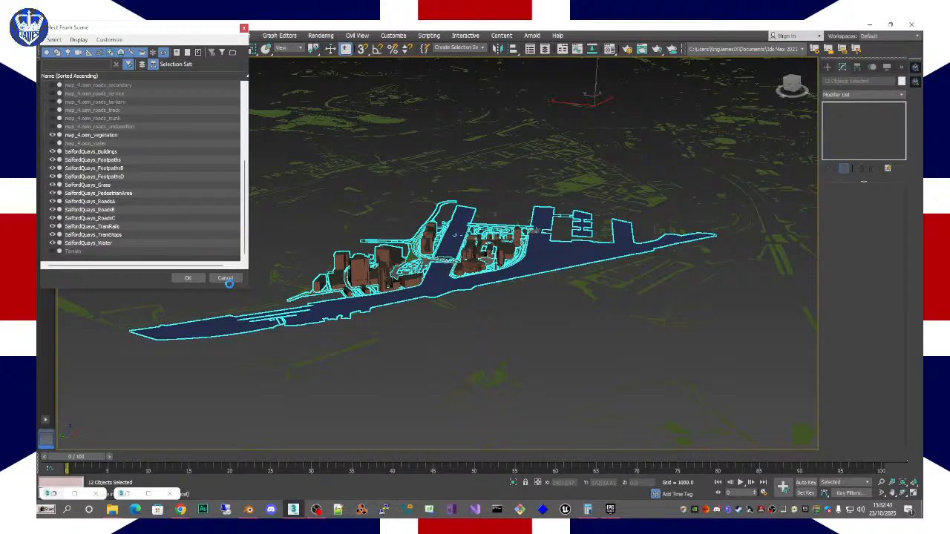
Step: Leave element editing on the map_4.osm_vegetation layer and inspect SalfordQuays_Buildings and SalfordQuays_Grass against it from several angles
left_click(189, 278)
left_click(318, 261)
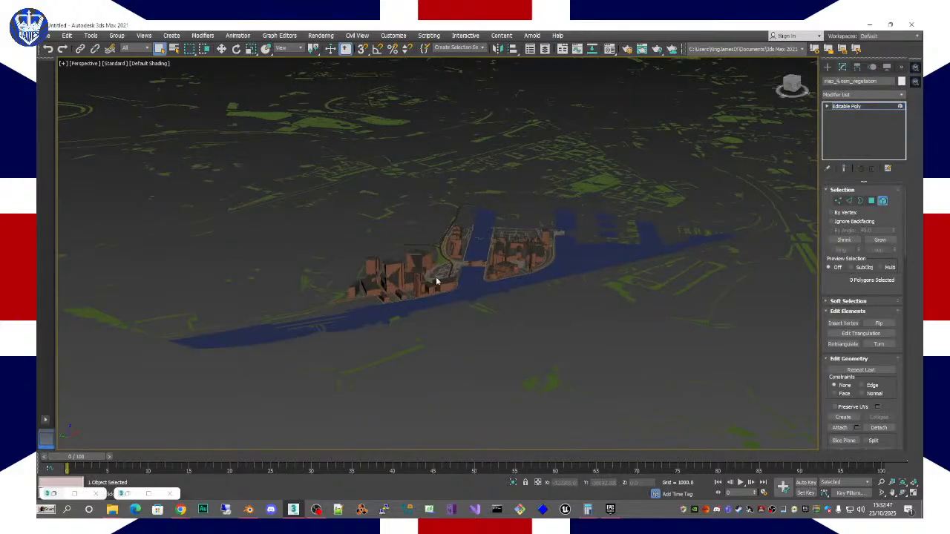
left_click(883, 108)
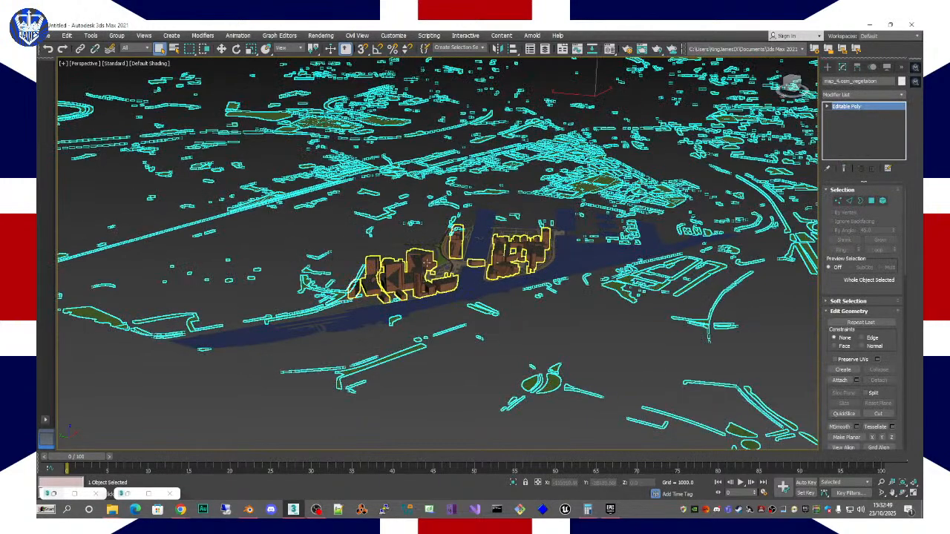
left_click(418, 275)
middle_click_drag(409, 323, 510, 293, "alt")
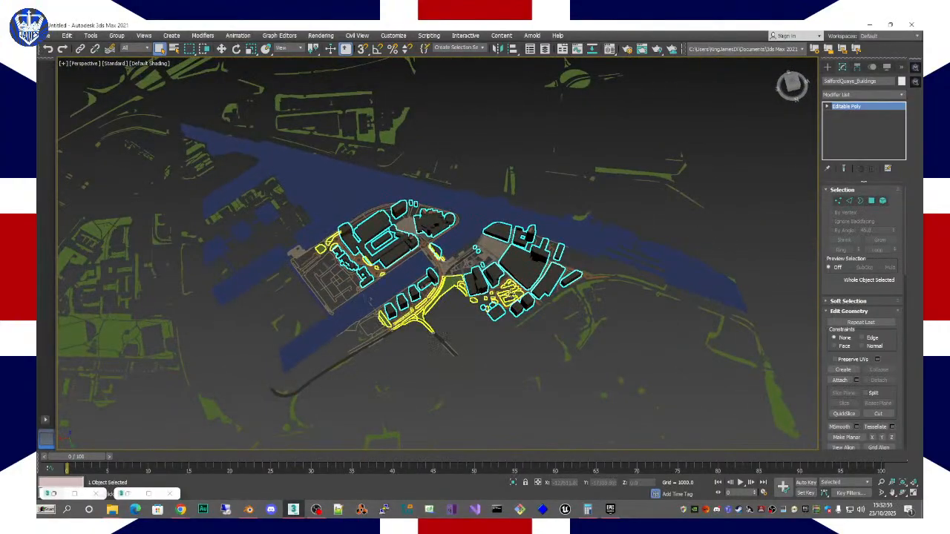
left_click(511, 293)
middle_click_drag(504, 357, 503, 331, "alt")
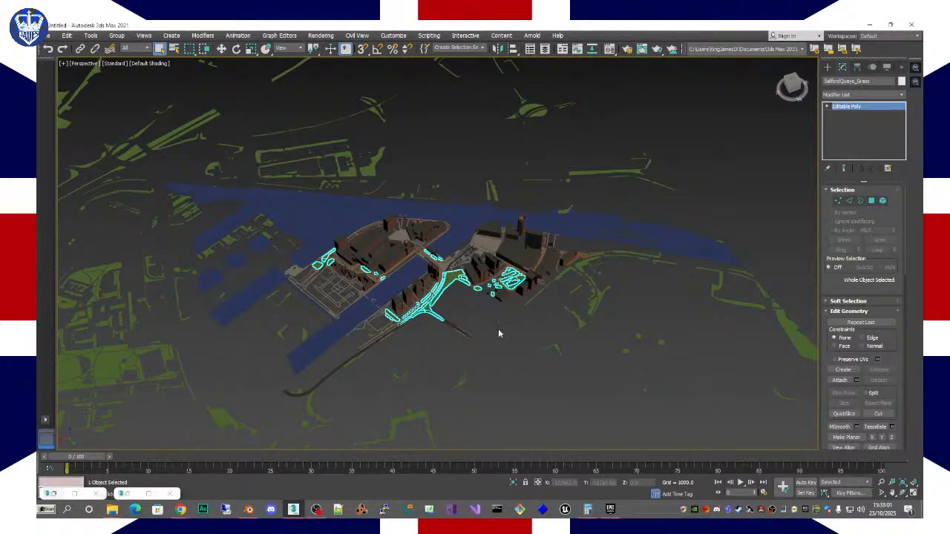
Step: Hide the map_4.osm_vegetation layer and show the Terrain object
left_click(176, 50)
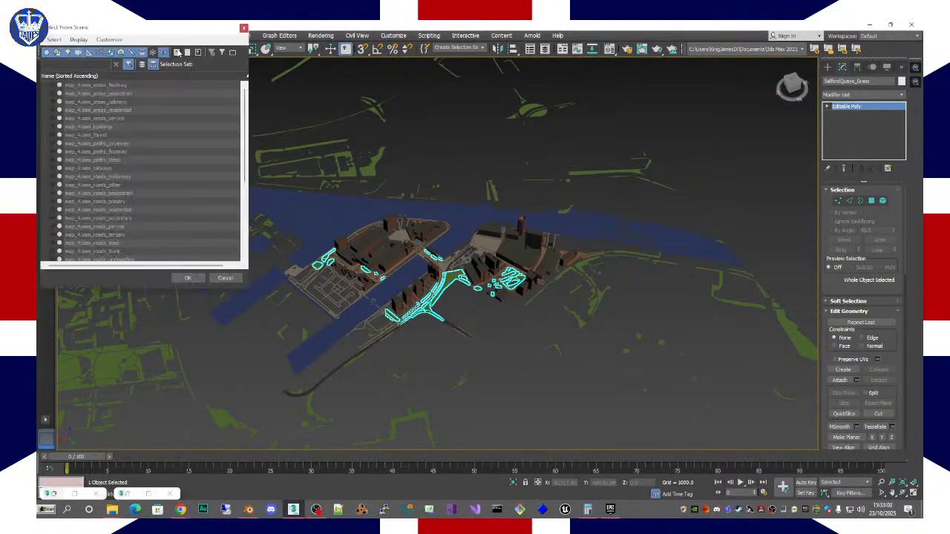
scroll(116, 183, "down", 4)
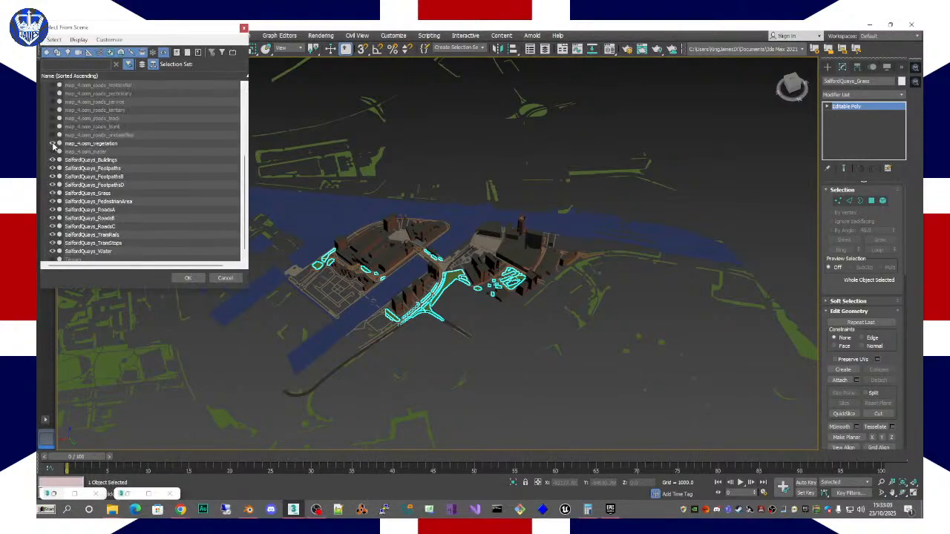
left_click(52, 144)
scroll(70, 224, "down", 1)
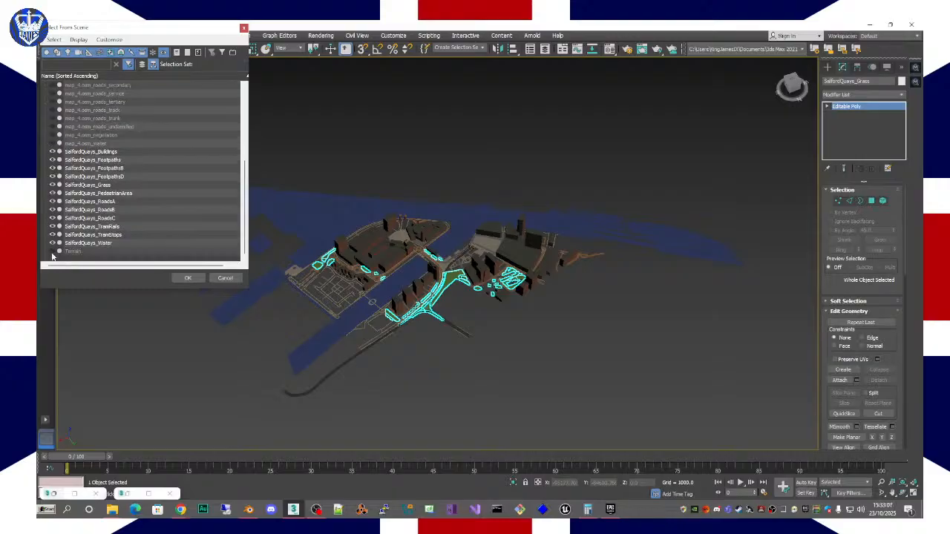
left_click(53, 252)
left_click(78, 252)
left_click(187, 278)
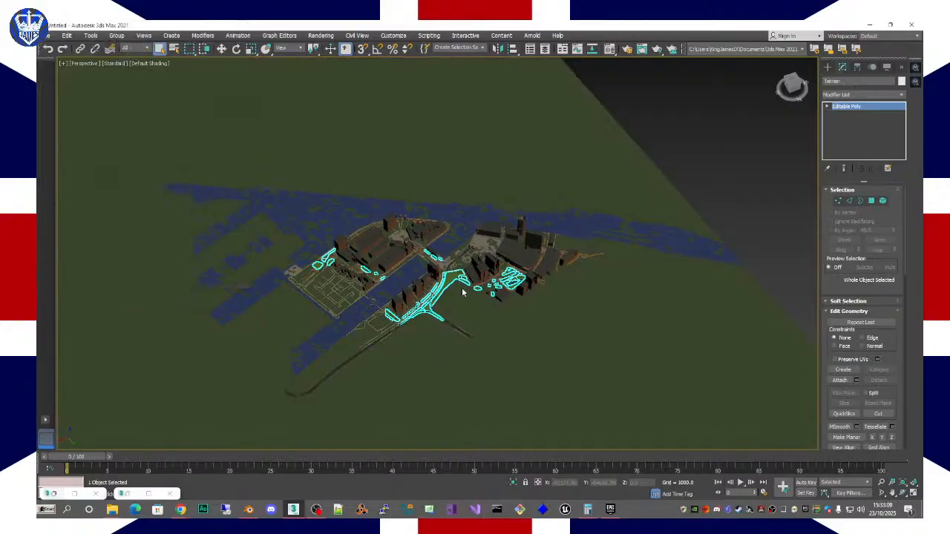
Step: Examine how the separated Salford Quays model sits on the Terrain, both across the full map and close to the buildings
middle_click_drag(462, 293, 493, 287, "alt")
scroll(469, 267, "down", 6)
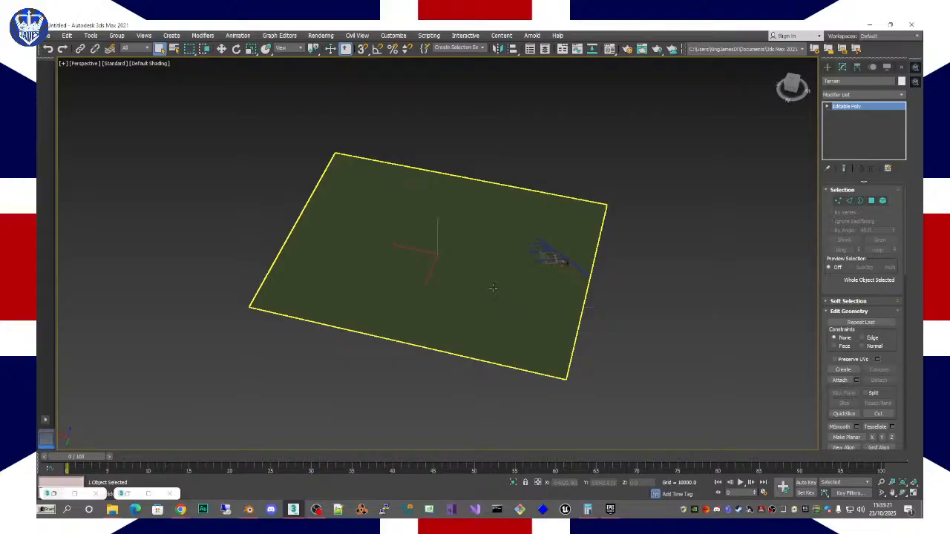
left_click(493, 287)
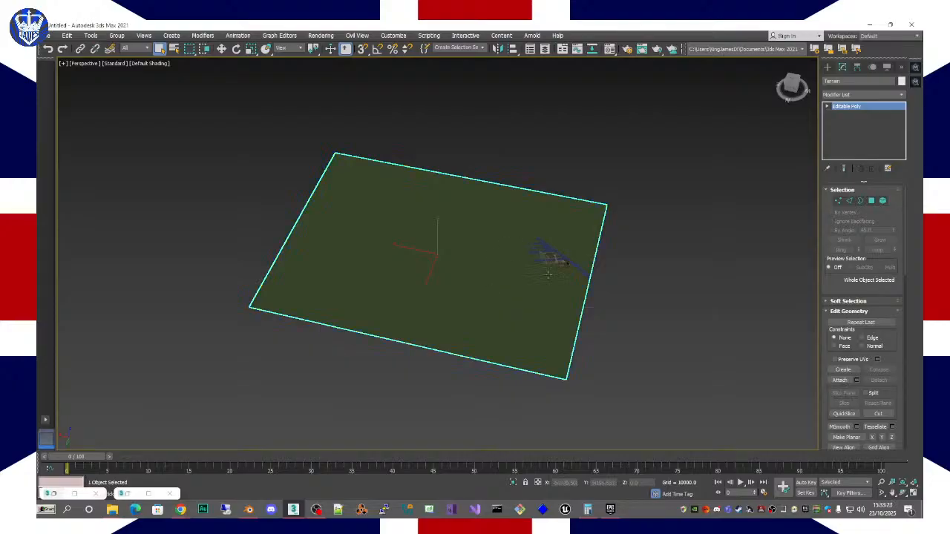
left_click(557, 260)
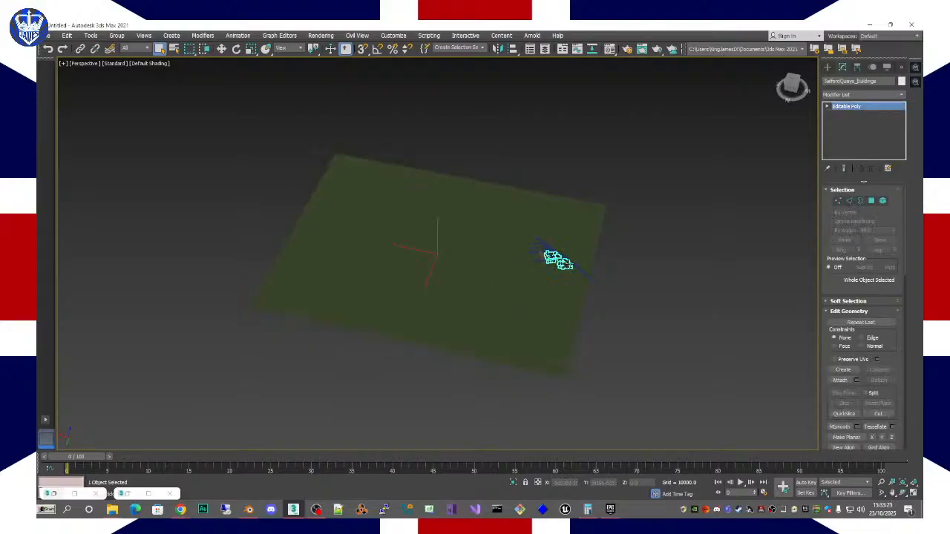
key("z")
middle_click_drag(535, 274, 756, 251, "alt")
middle_click_drag(514, 297, 536, 274, "alt")
left_click(508, 297)
scroll(506, 304, "down", 8)
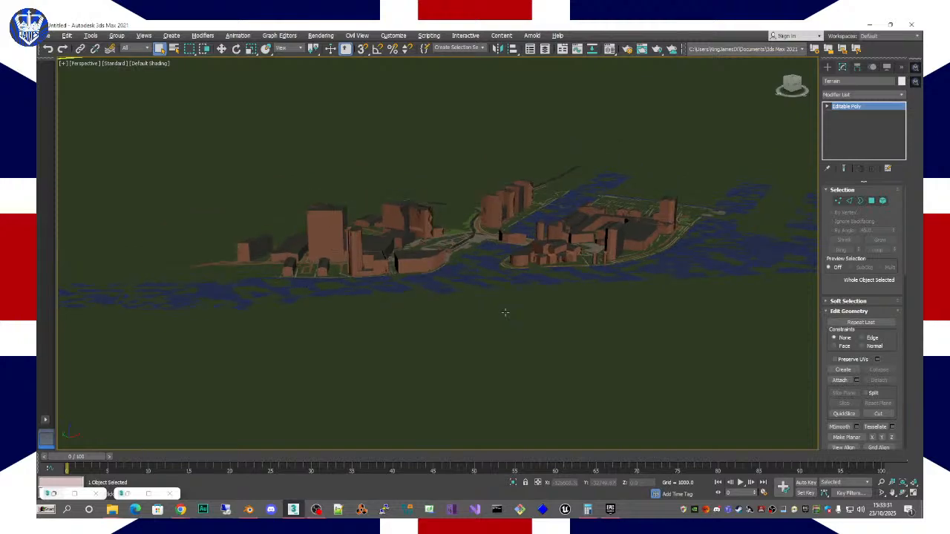
middle_click_drag(505, 313, 171, 270, "alt")
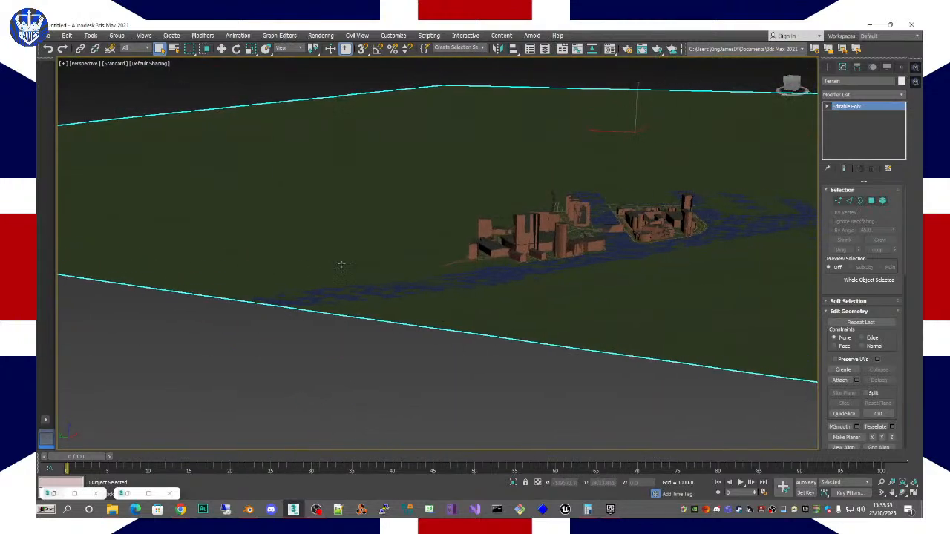
Step: Check the Terrain's position values and its vertex grid, then return to whole-object level
key("e")
key("w")
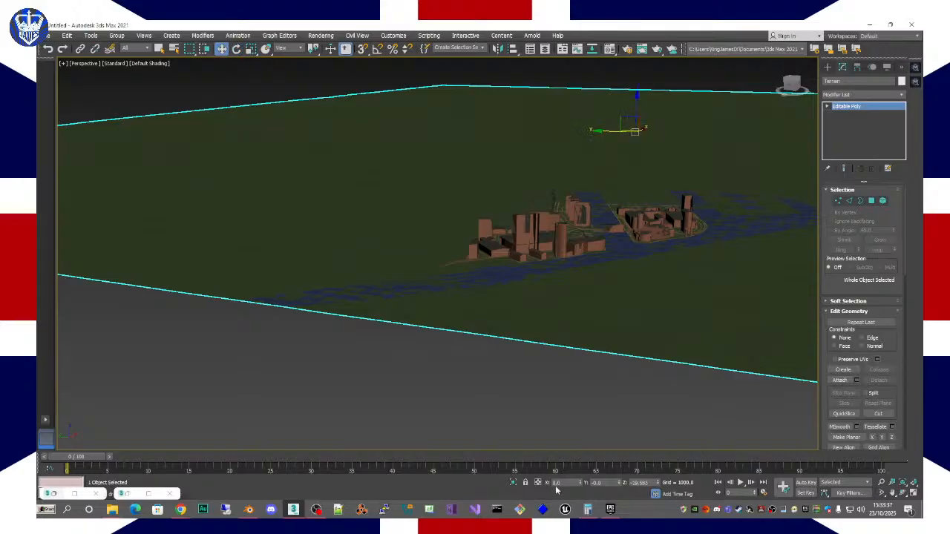
double_click(642, 483)
key("1")
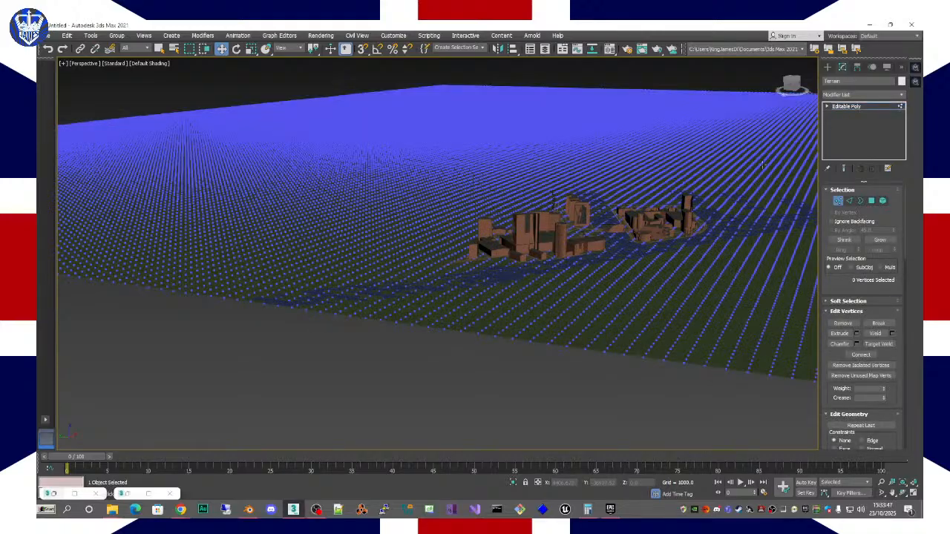
left_click(859, 107)
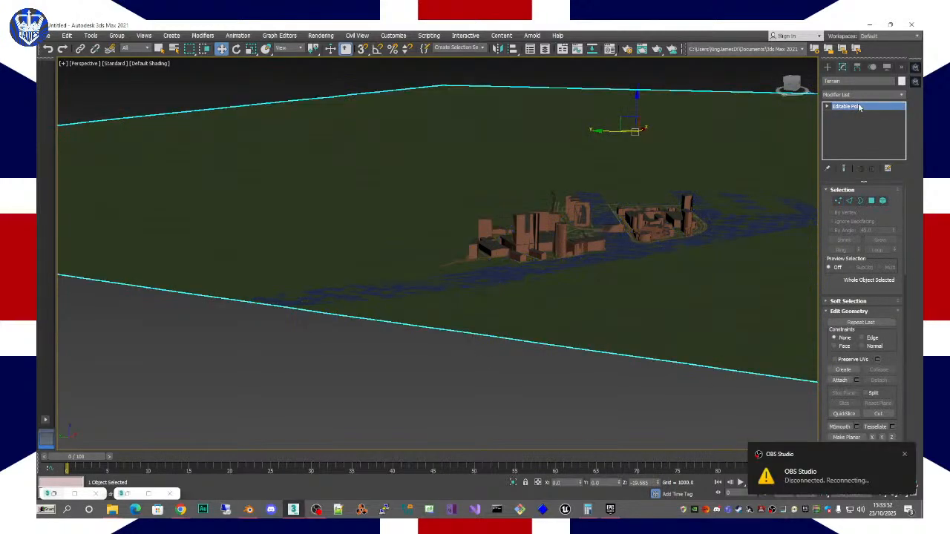
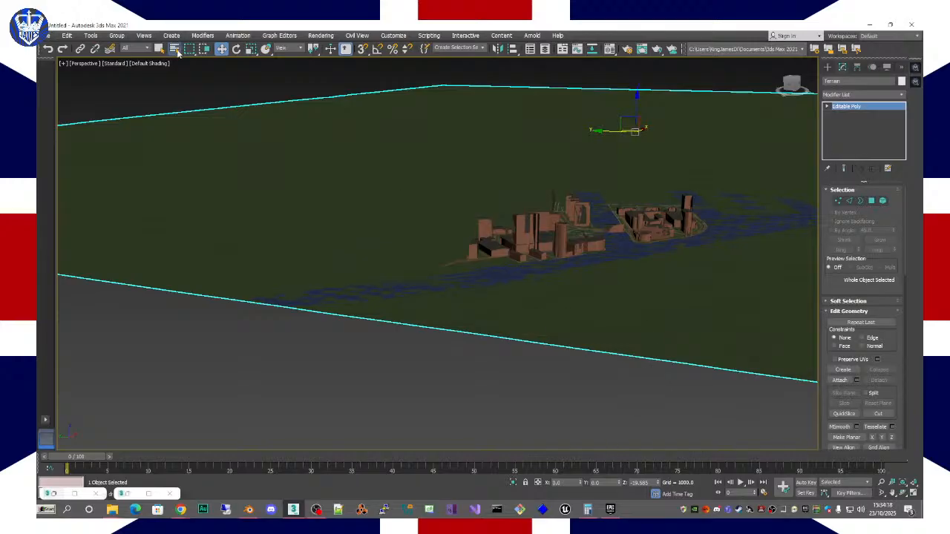
Step: Hide the Terrain object so only the separated Salford Quays objects are shown
left_click(174, 49)
scroll(148, 189, "down", 5)
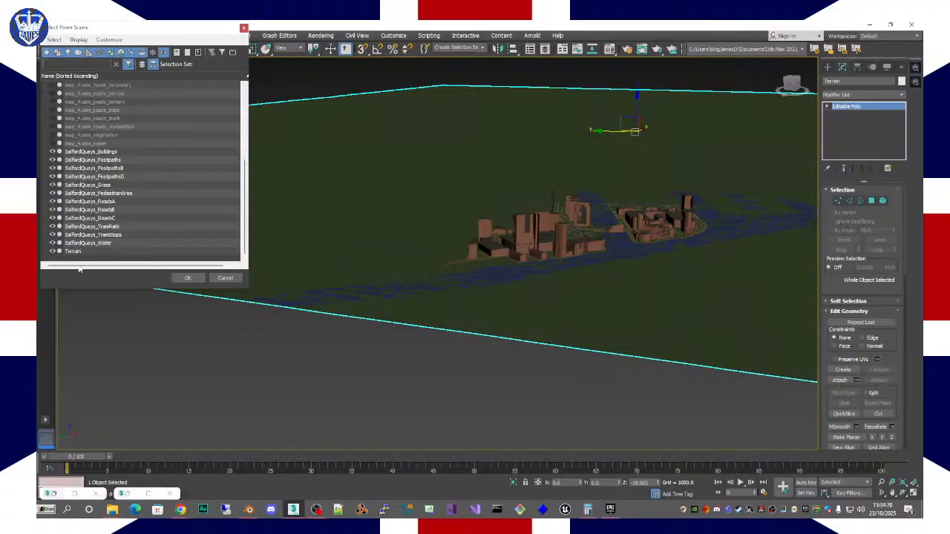
left_click(52, 250)
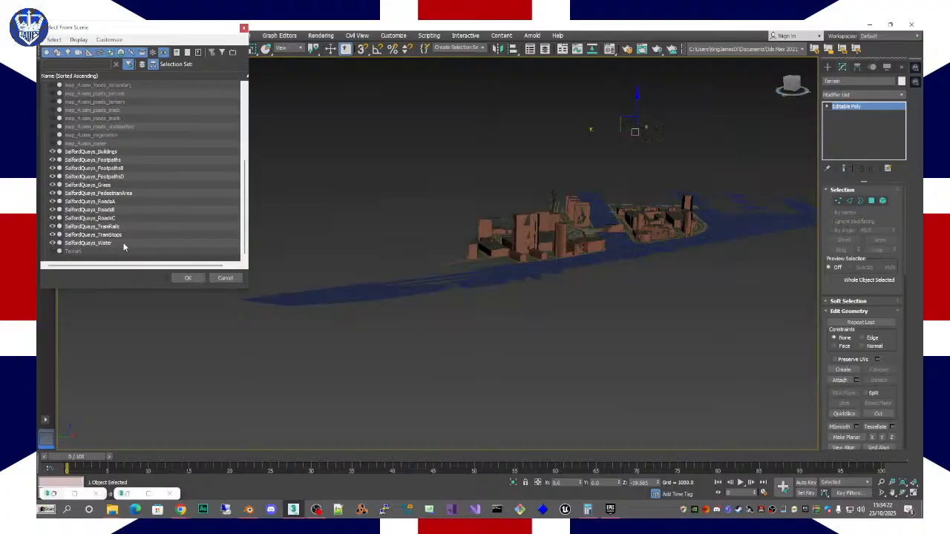
Step: Select all twelve Salford Quays objects from SalfordQuays_Buildings to SalfordQuays_Water and view the selected model from the waterside
left_click(124, 245)
left_click(119, 146, "shift")
left_click_drag(119, 146, 119, 153)
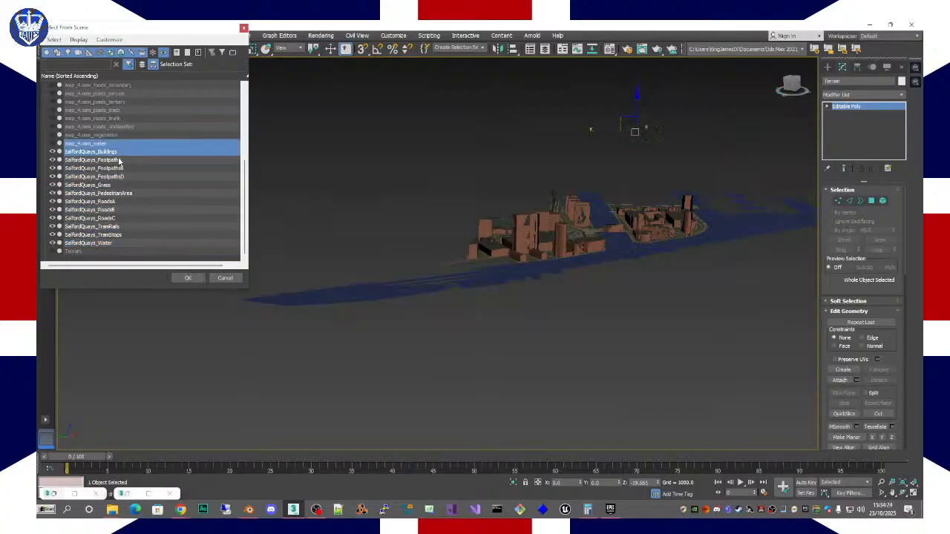
left_click(120, 152)
left_click(115, 245, "shift")
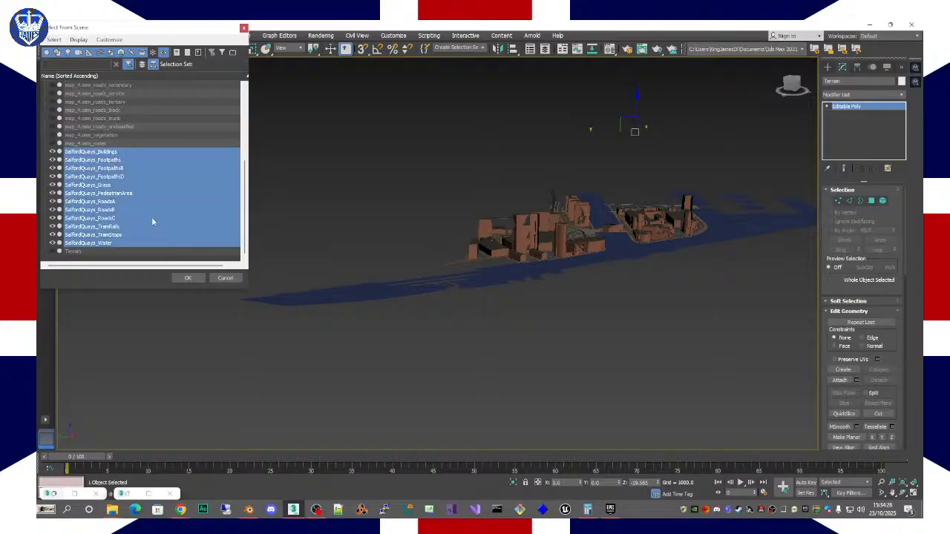
left_click(187, 277)
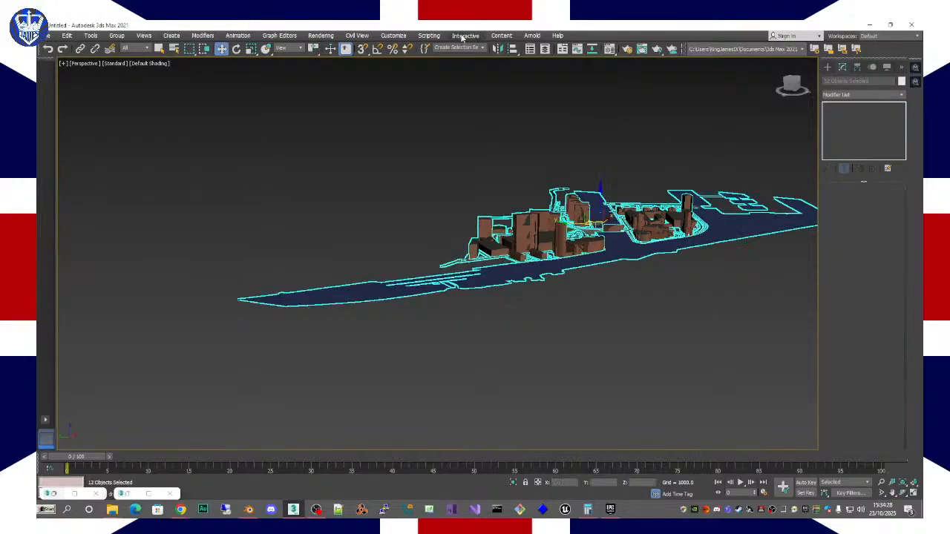
middle_click_drag(462, 193, 429, 231, "alt")
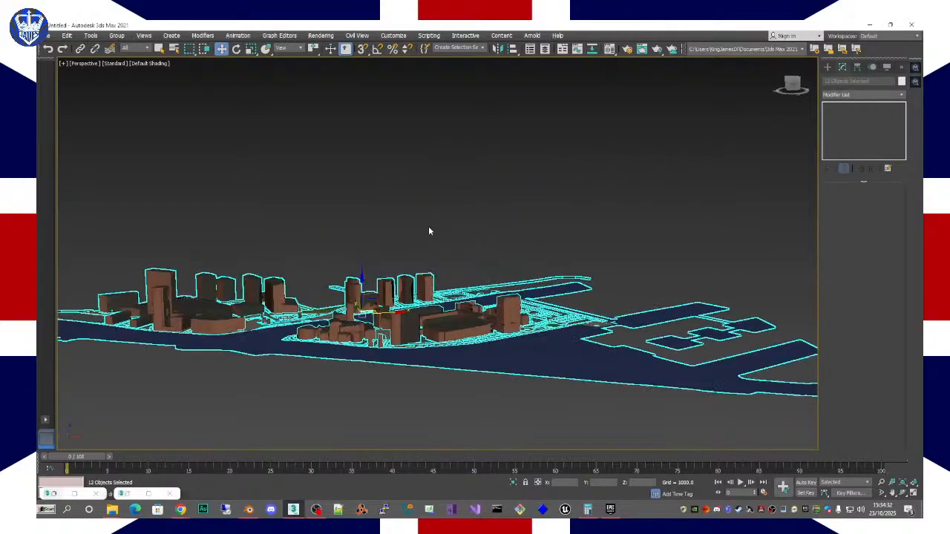
Step: Export the selected city section to the Salford Quays folder as Salford_Quays_IsolatedSection_01.fbx with the existing FBX settings
middle_click_drag(484, 242, 452, 223, "alt")
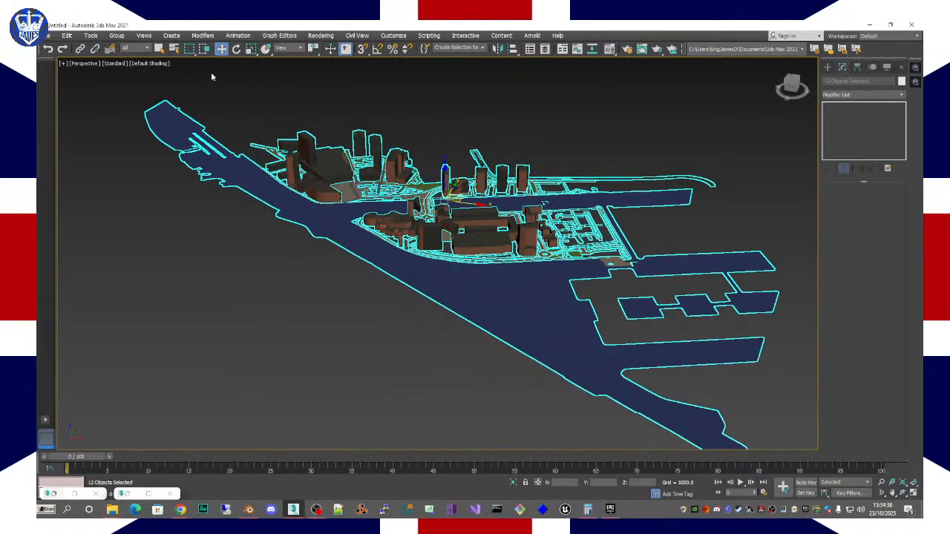
left_click(49, 35)
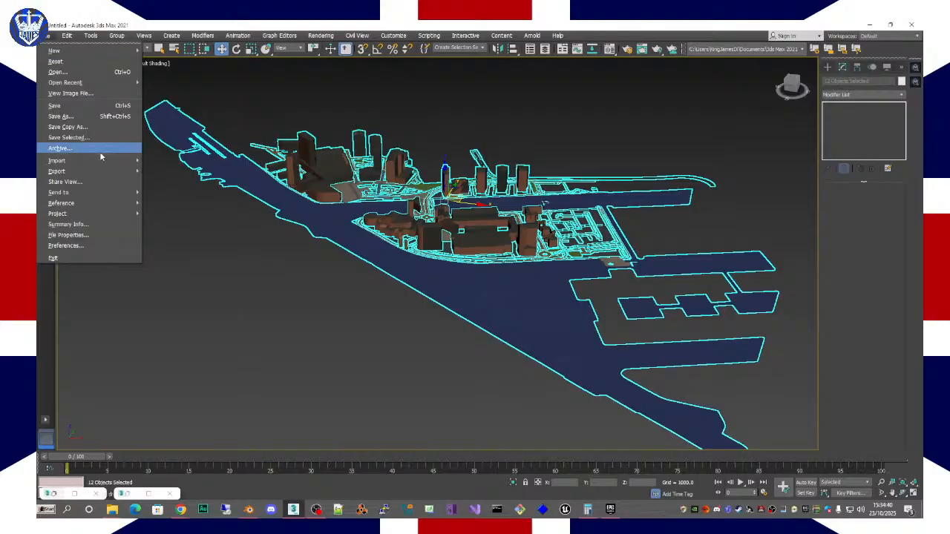
mouse_move(88, 172)
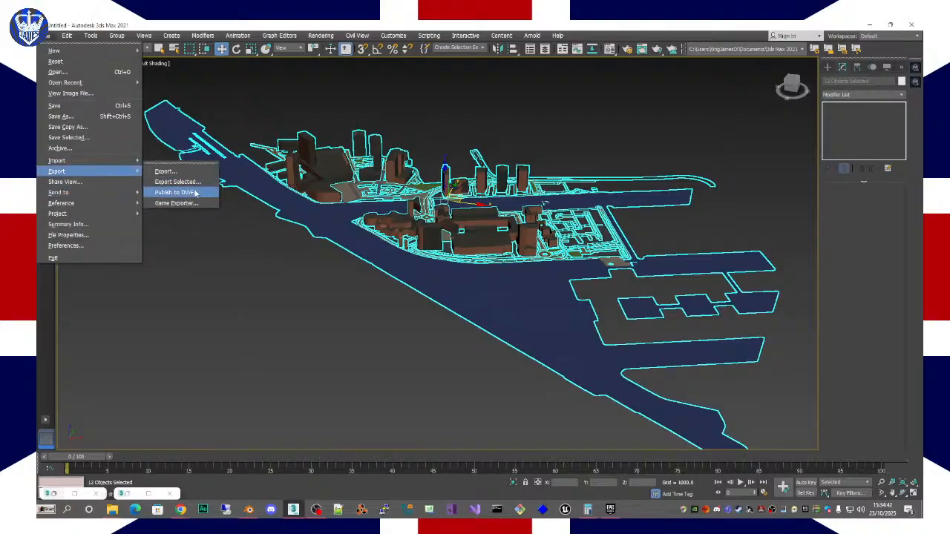
left_click(178, 182)
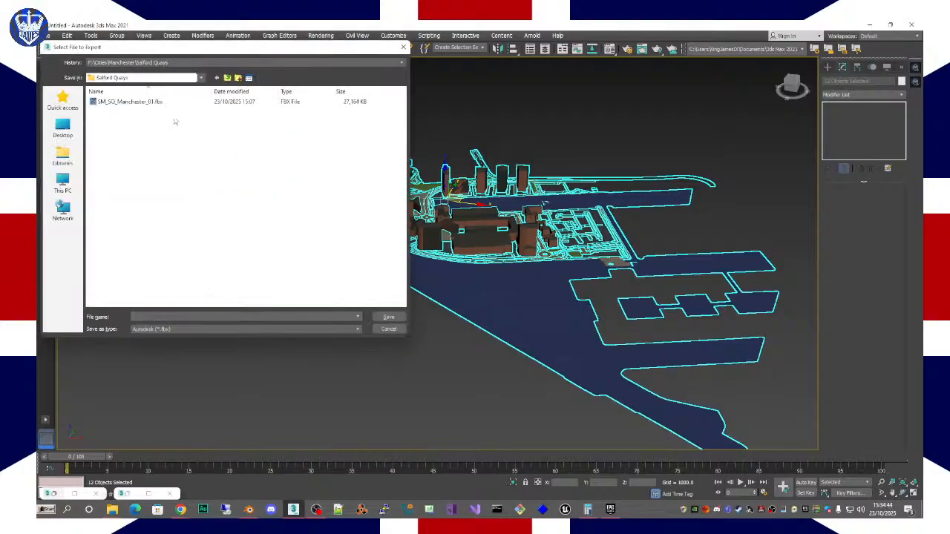
left_click(134, 102)
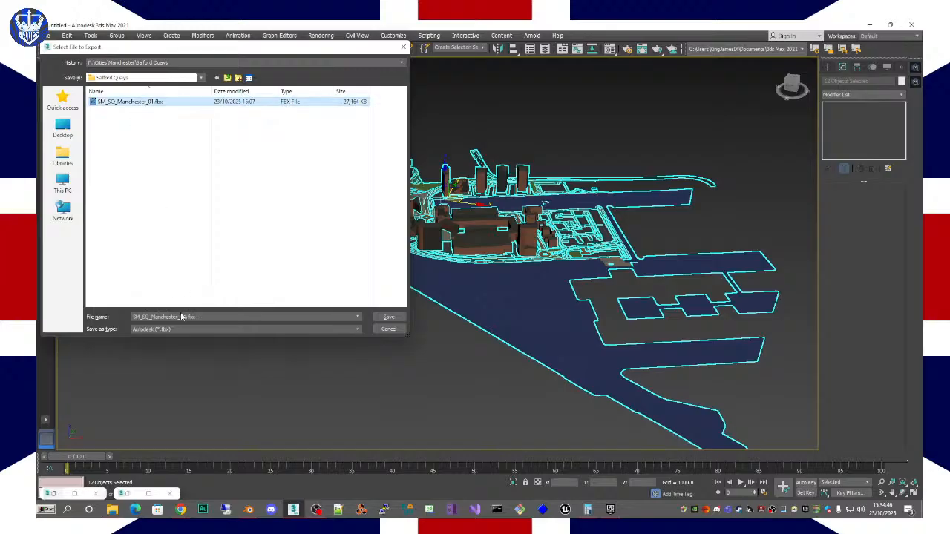
type("Salfo")
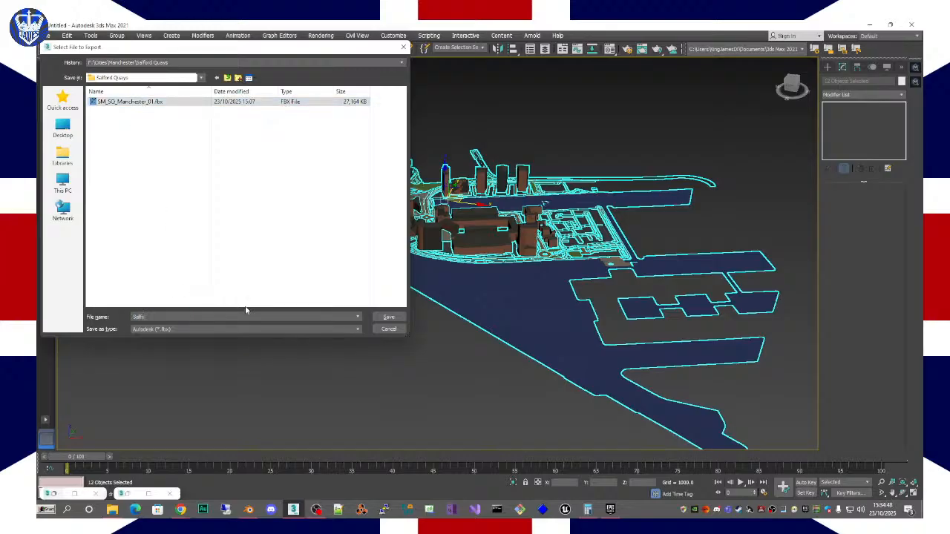
type("rd_Quays_latest")
key("Return")
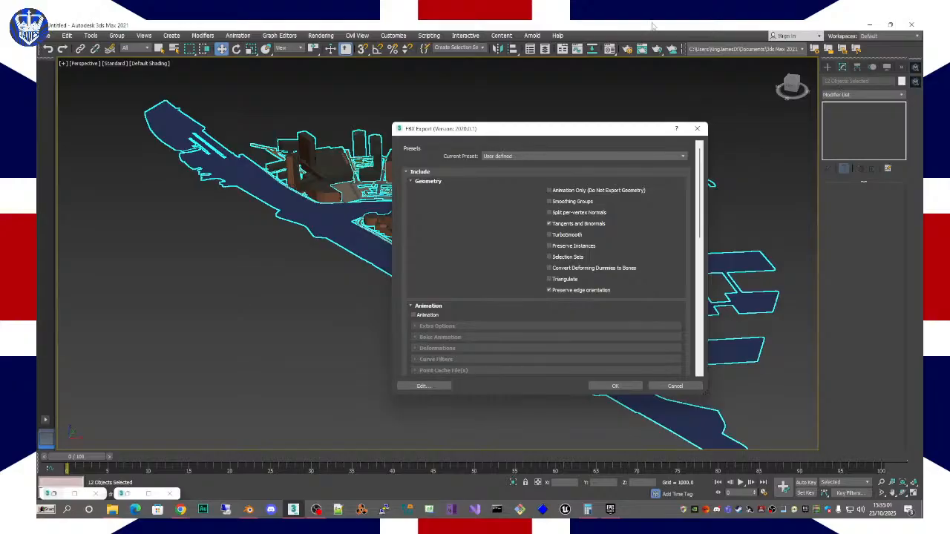
left_click(615, 387)
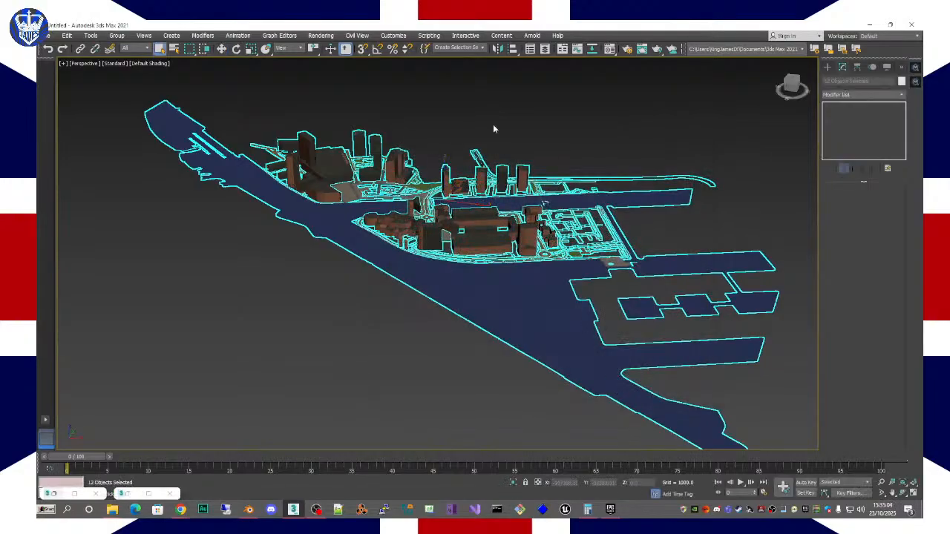
Step: Clear the selection and save the scene as GreaterManchester_BaseMeshMap.max
left_click(191, 208)
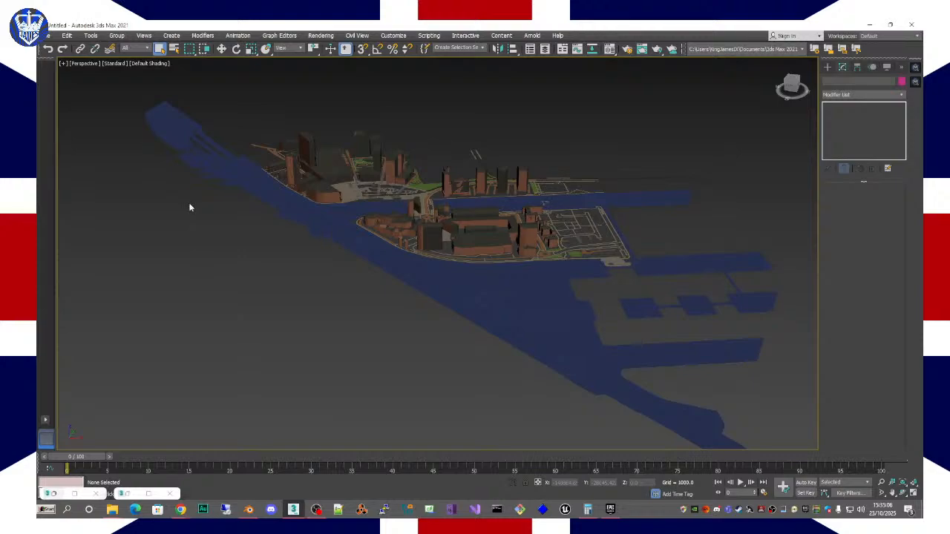
key("ctrl+s")
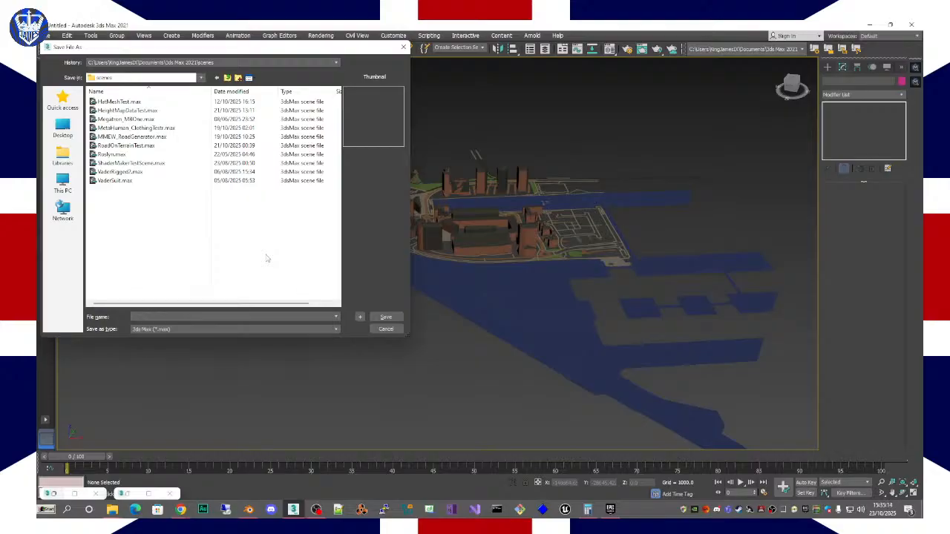
type("GreaterMa")
type("nchester_Bi")
type("seMeshMap")
key("Return")
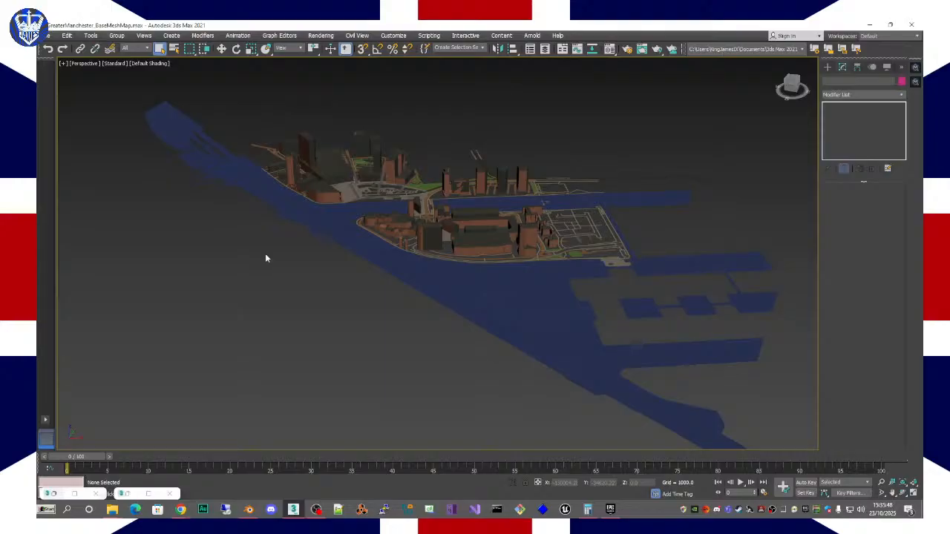
Step: Start a new scene, clearing the contents of the current one
key("ctrl+n")
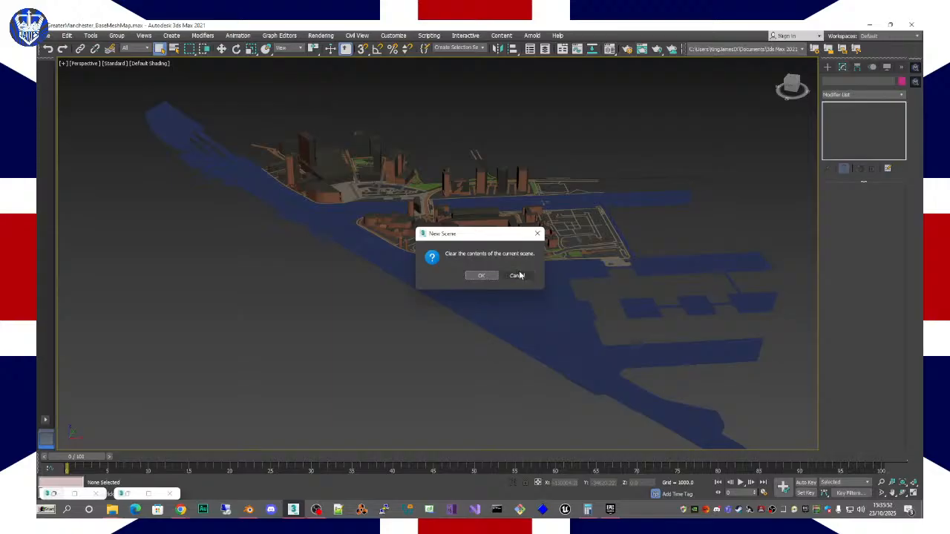
left_click(483, 275)
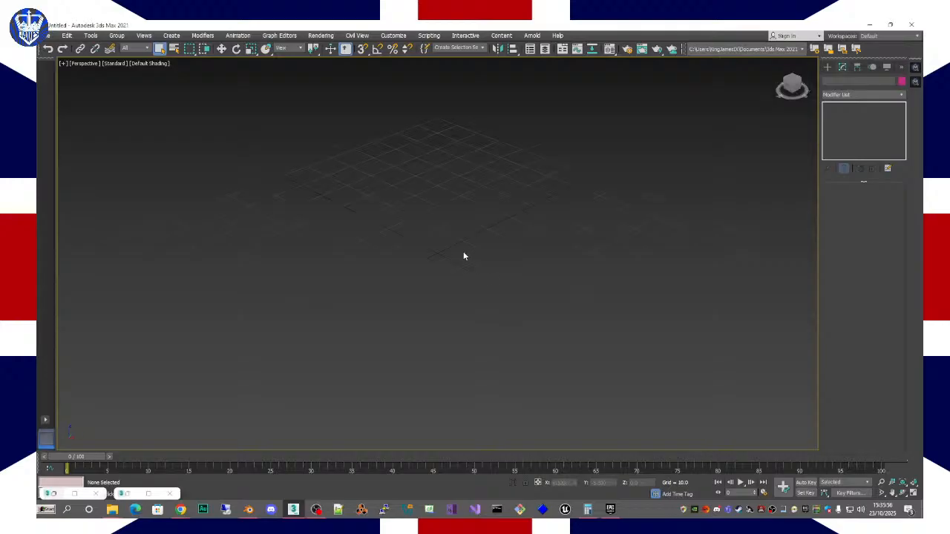
scroll(463, 249, "down", 5)
middle_click_drag(463, 253, 339, 199, "alt")
Step: Import Salford_Quays_IsolatedSection_01.fbx from the Salford Quays folder with the existing FBX import settings
left_click(47, 36)
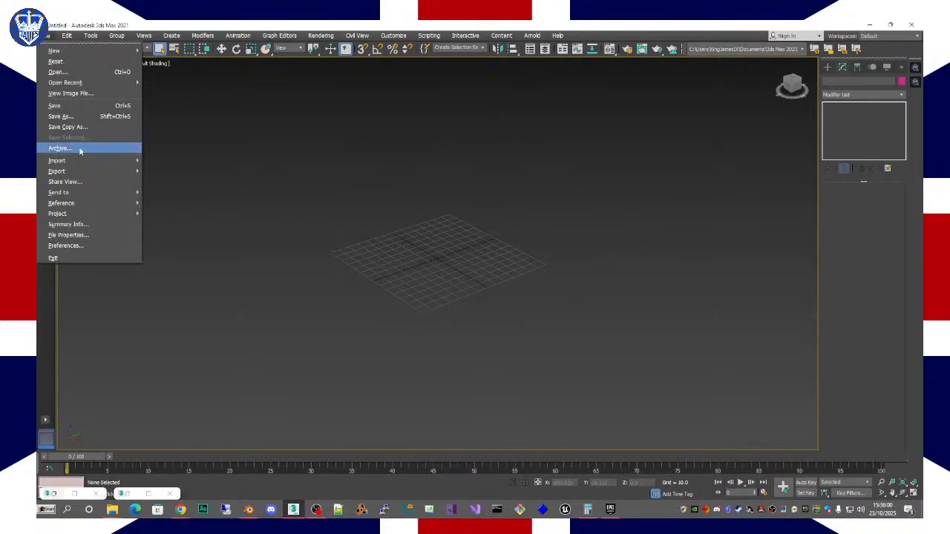
mouse_move(78, 160)
left_click(183, 167)
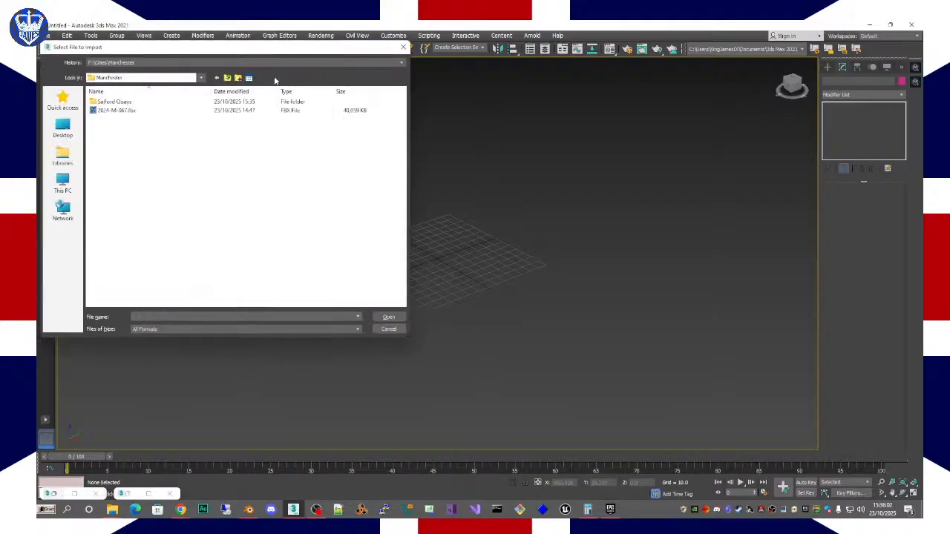
double_click(136, 107)
left_click(130, 110)
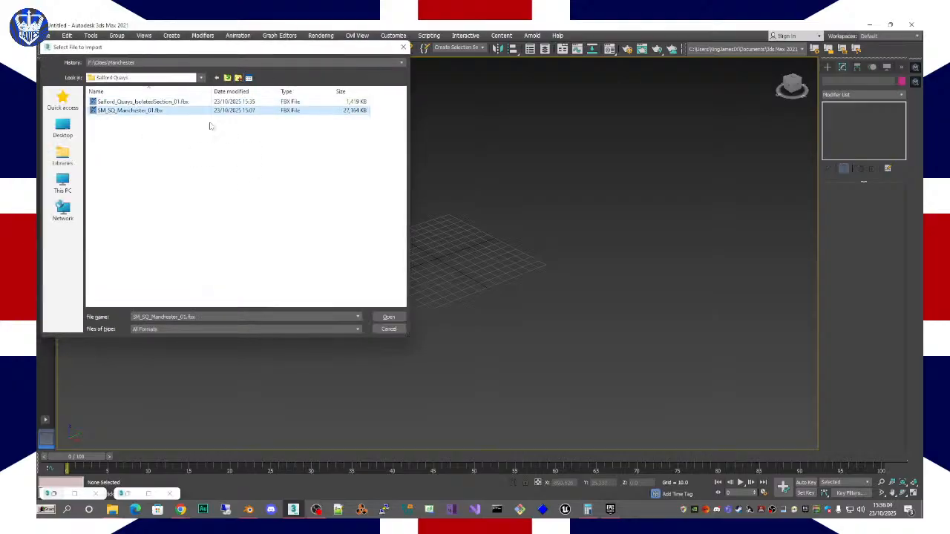
left_click(176, 102)
left_click(177, 111)
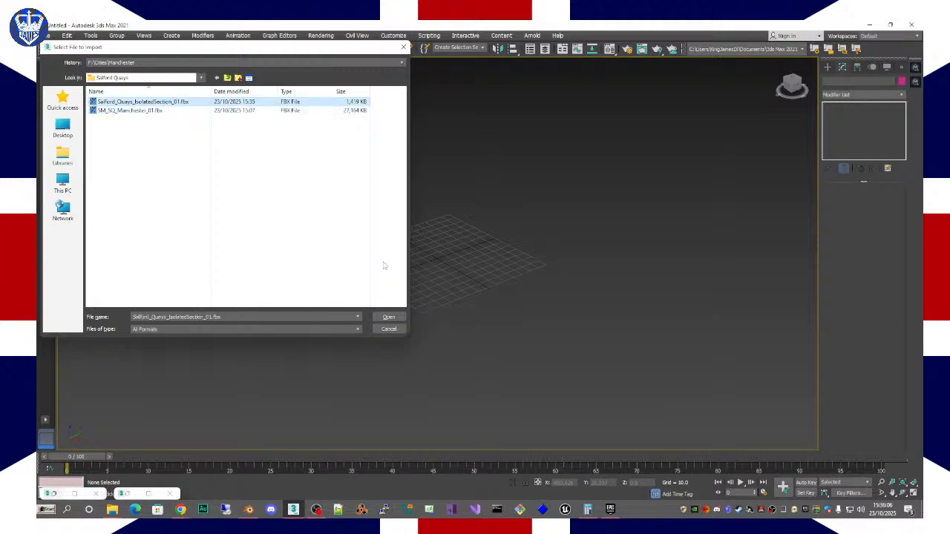
left_click(389, 317)
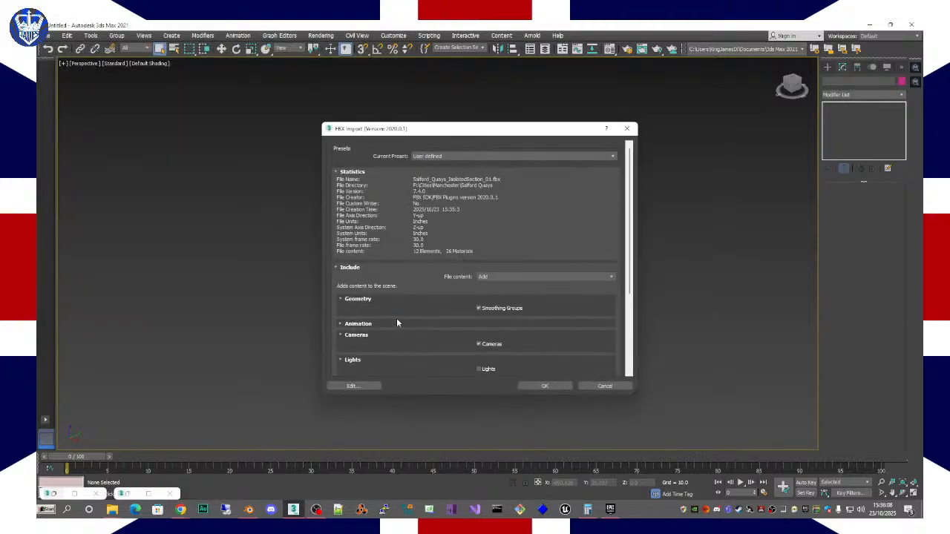
left_click(546, 386)
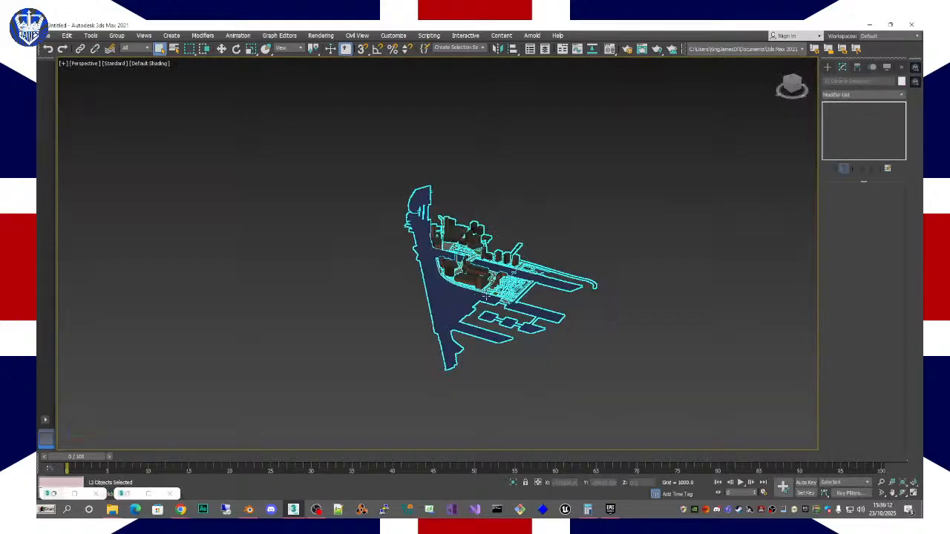
Step: Try to set the Z position of all imported objects to 0
middle_click_drag(381, 267, 482, 222, "alt")
left_click_drag(356, 199, 705, 353)
key("w")
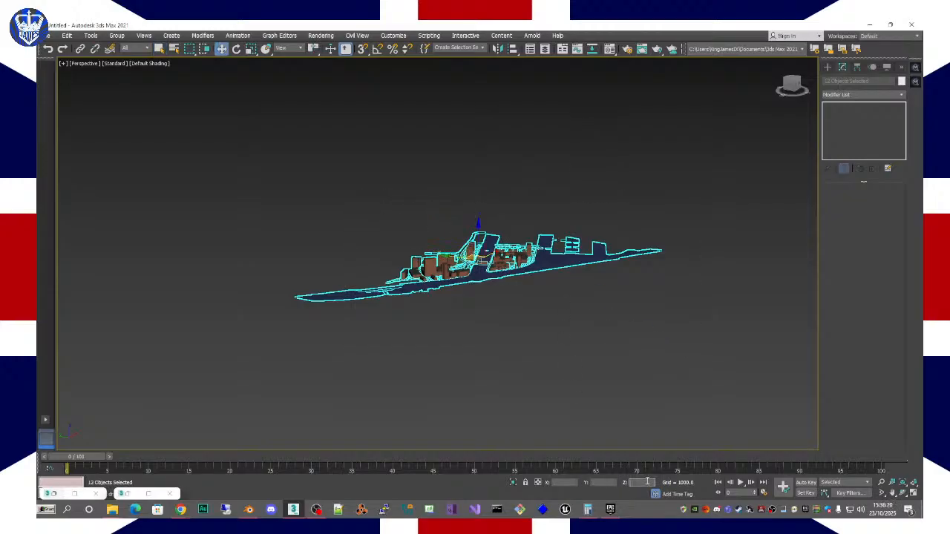
type("0")
key("Return")
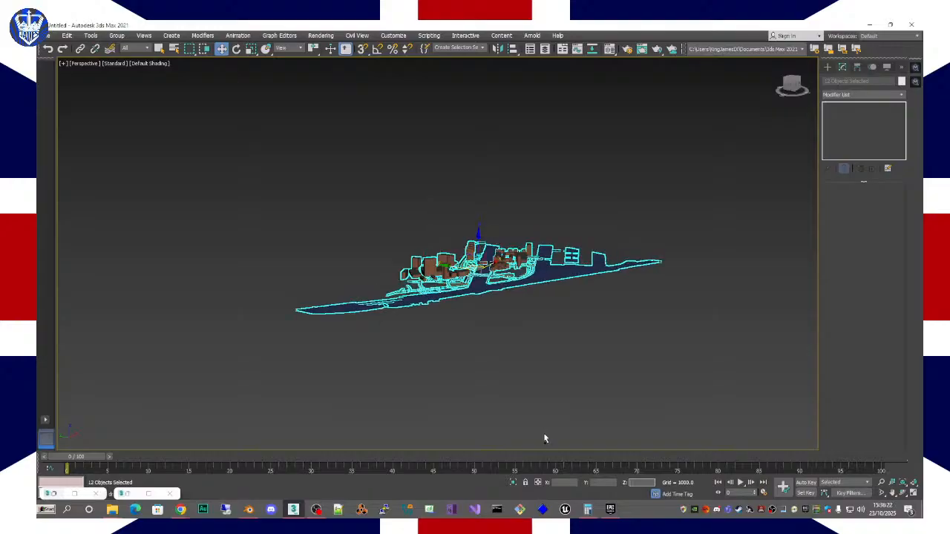
left_click(485, 302)
key("ctrl+a")
middle_click_drag(483, 317, 517, 309, "alt")
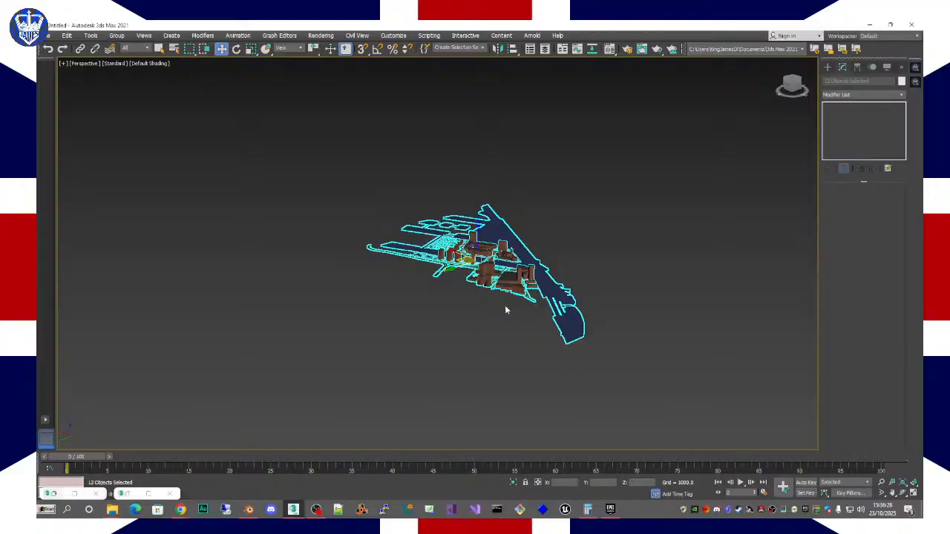
left_click(525, 314)
scroll(528, 314, "up", 5)
middle_click_drag(470, 288, 549, 297, "alt")
left_click(430, 265)
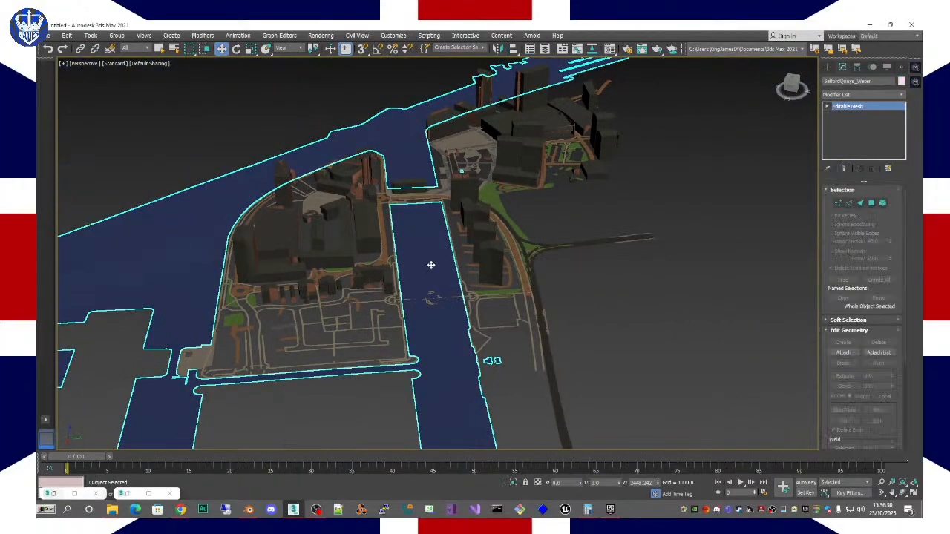
left_click(488, 260, "ctrl")
left_click(641, 292)
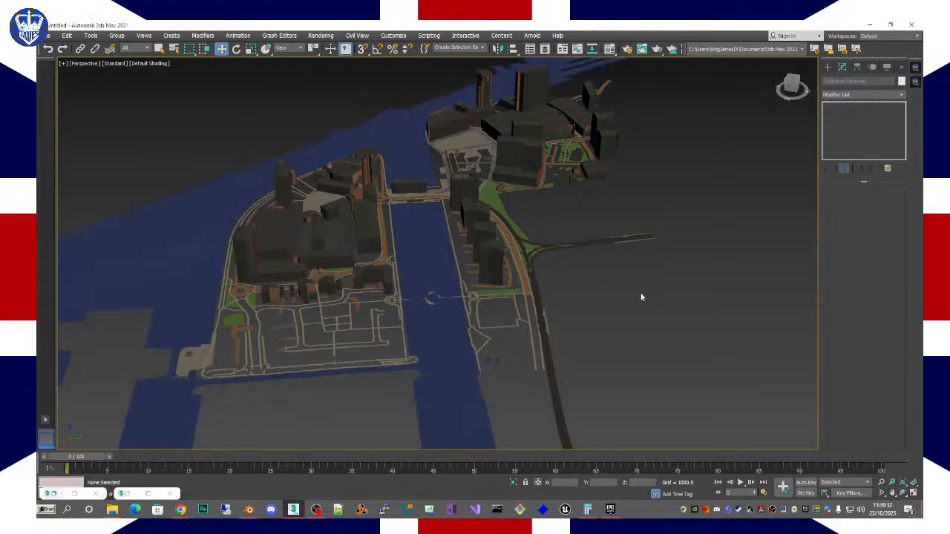
Step: Select all objects in the scene and group them under the name SalfordQuays
key("ctrl+a")
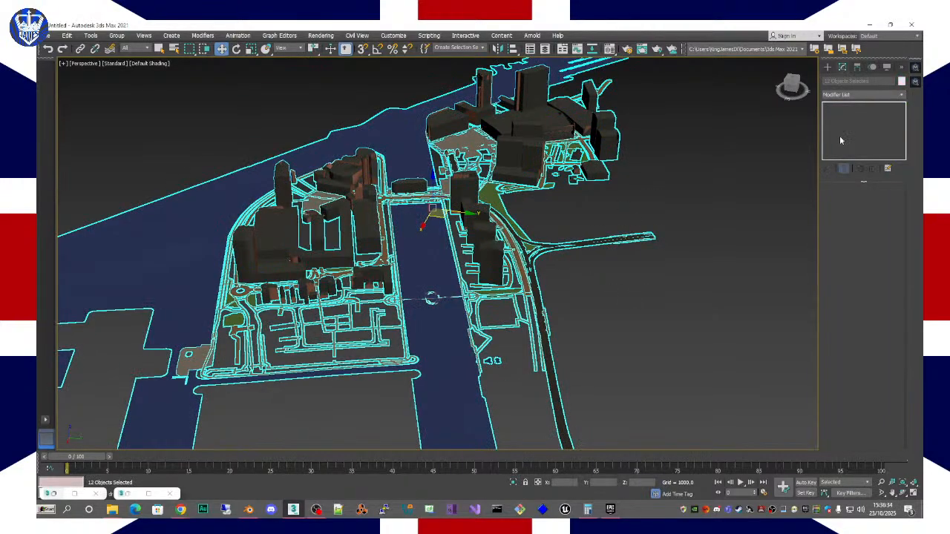
left_click(121, 36)
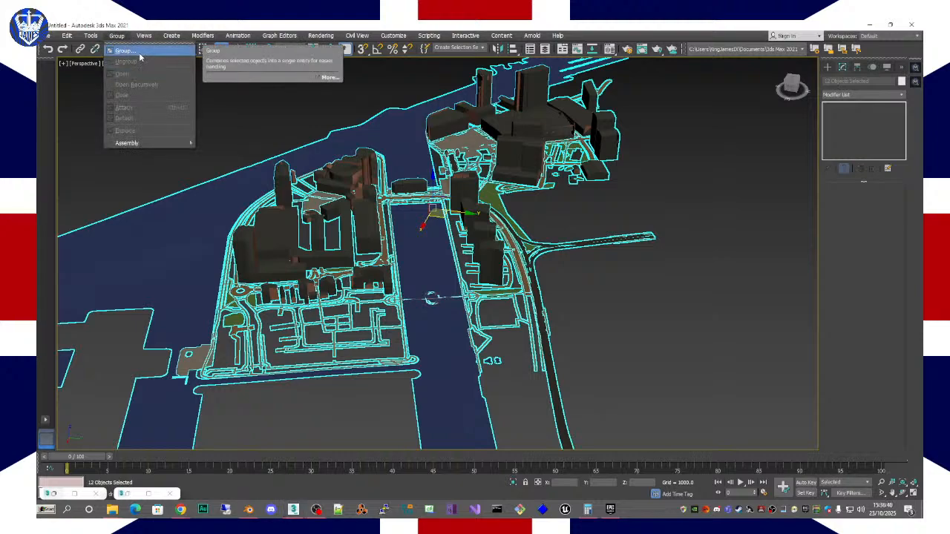
left_click(138, 52)
type("SalfordQuays")
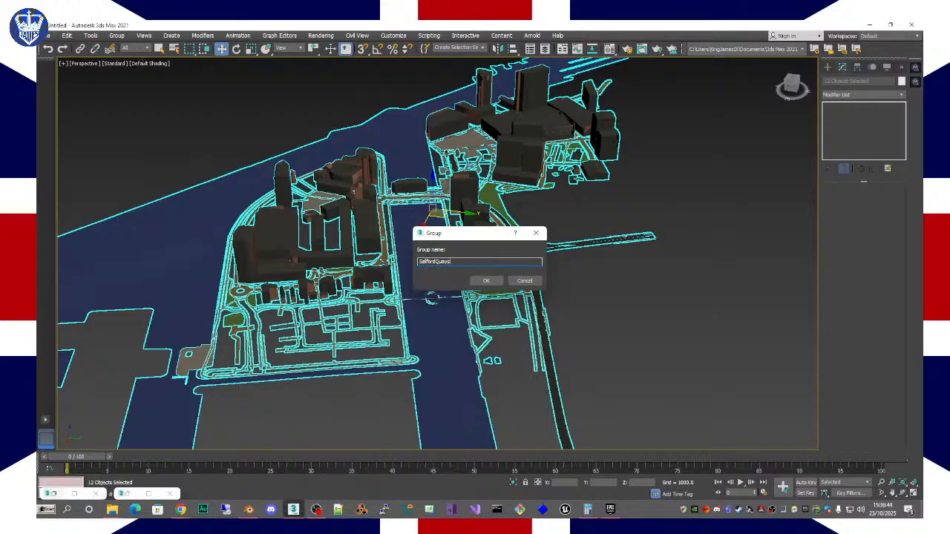
key("Return")
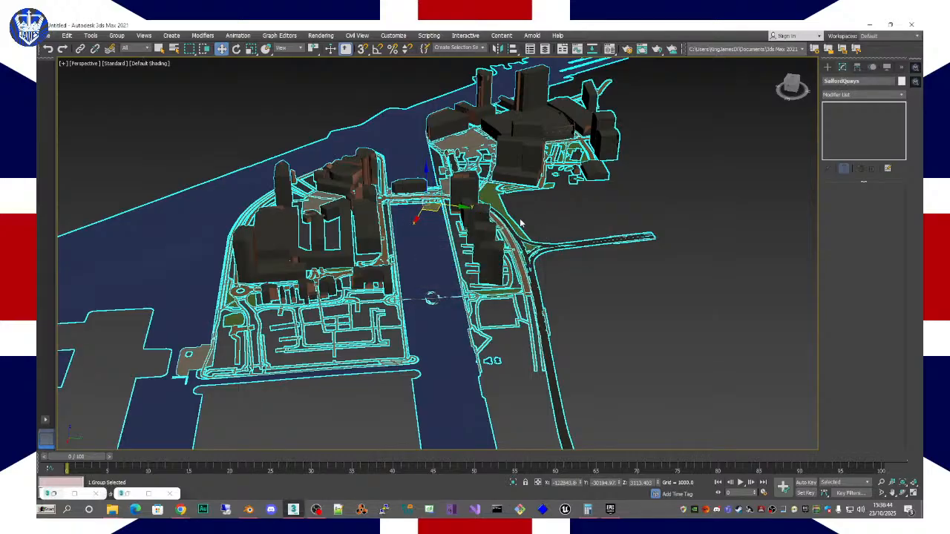
Step: Restrict editing to the SalfordQuays group's pivot and lower it towards the ground to a Z of about 1525
middle_click_drag(445, 236, 577, 235, "alt")
scroll(578, 235, "down", 8)
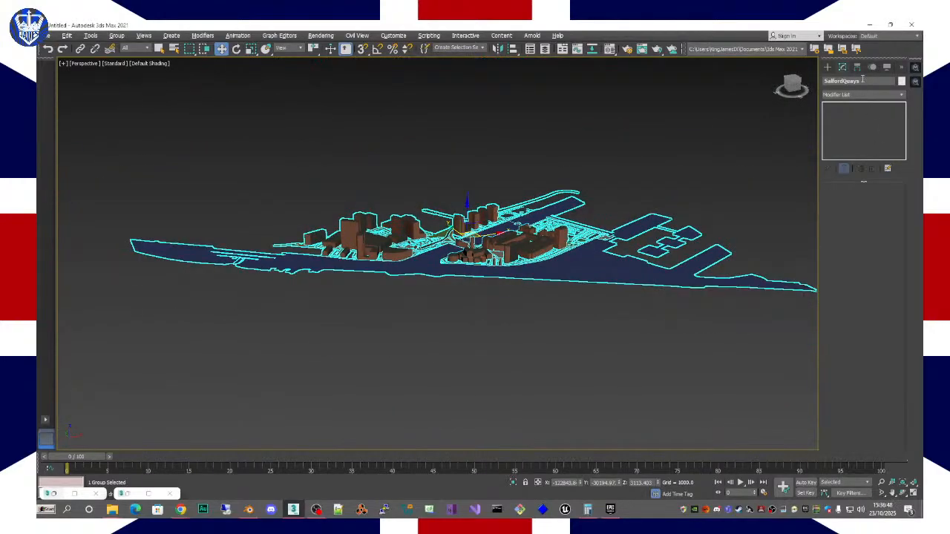
left_click(857, 67)
left_click(861, 132)
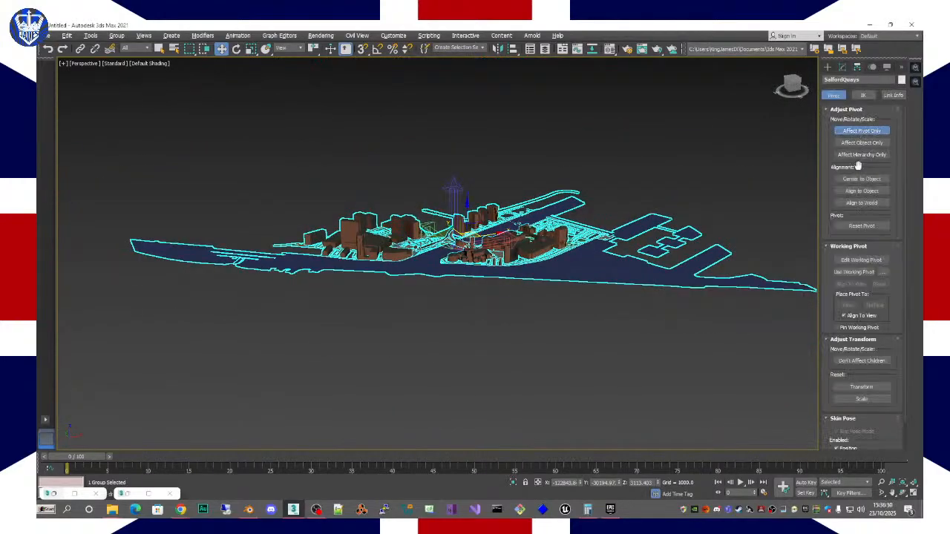
middle_click_drag(594, 225, 793, 196, "alt")
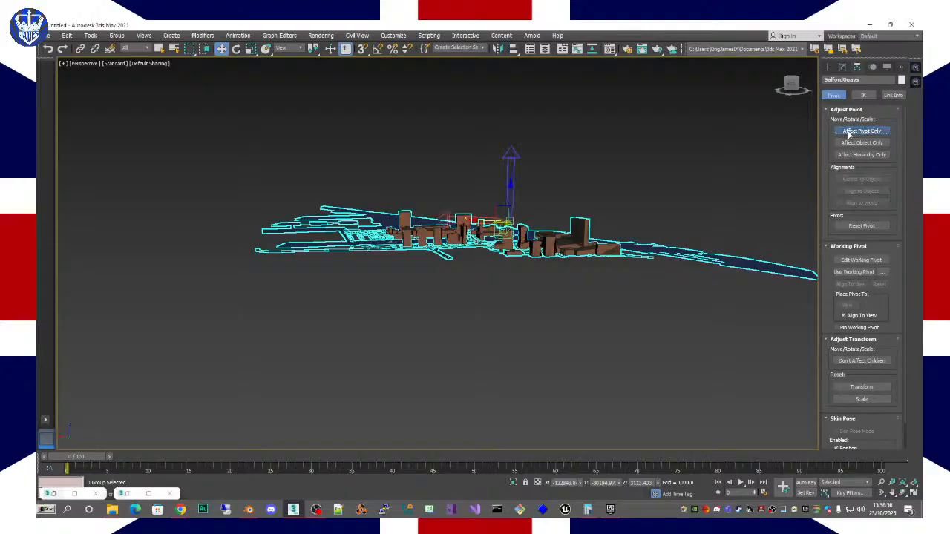
scroll(547, 233, "up", 6)
scroll(540, 244, "down", 5)
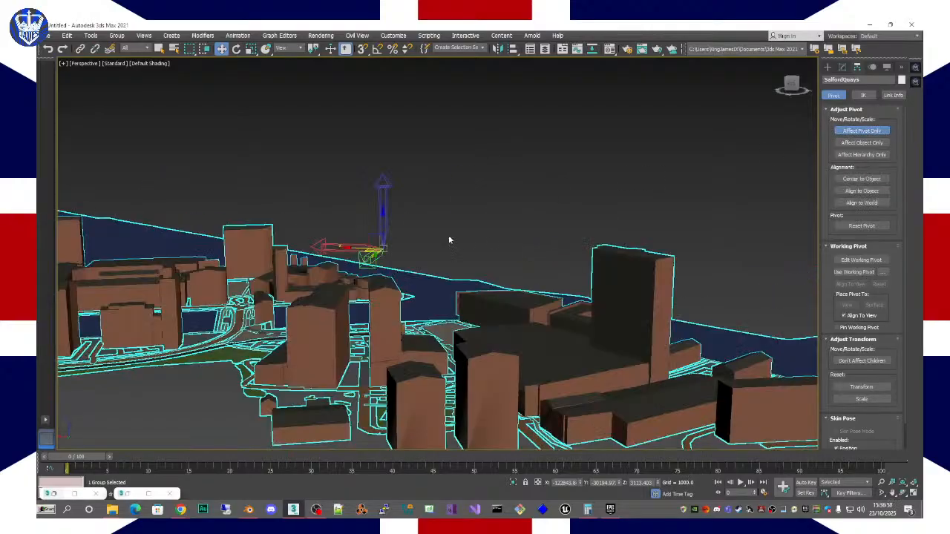
middle_click_drag(448, 236, 512, 245, "alt")
middle_click_drag(365, 227, 547, 248)
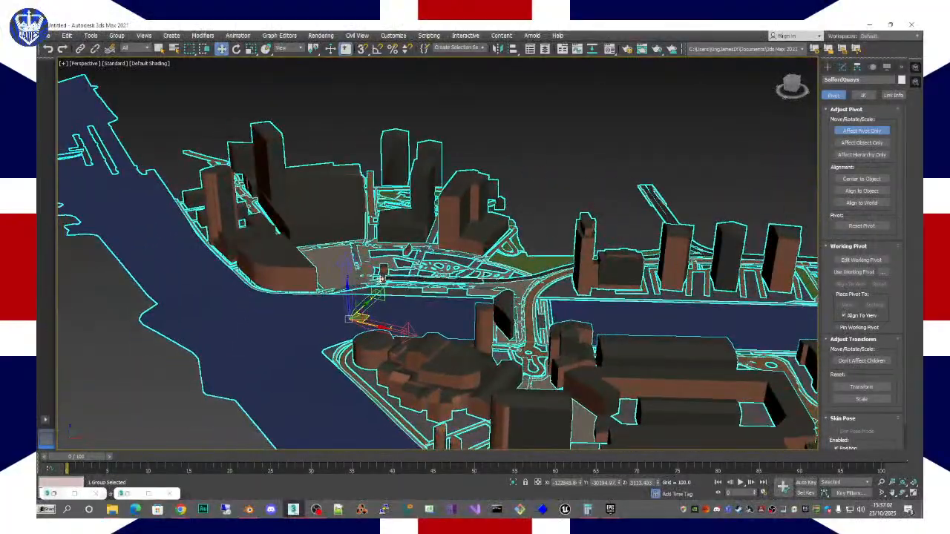
middle_click_drag(375, 296, 450, 253, "alt")
left_click_drag(486, 228, 493, 275)
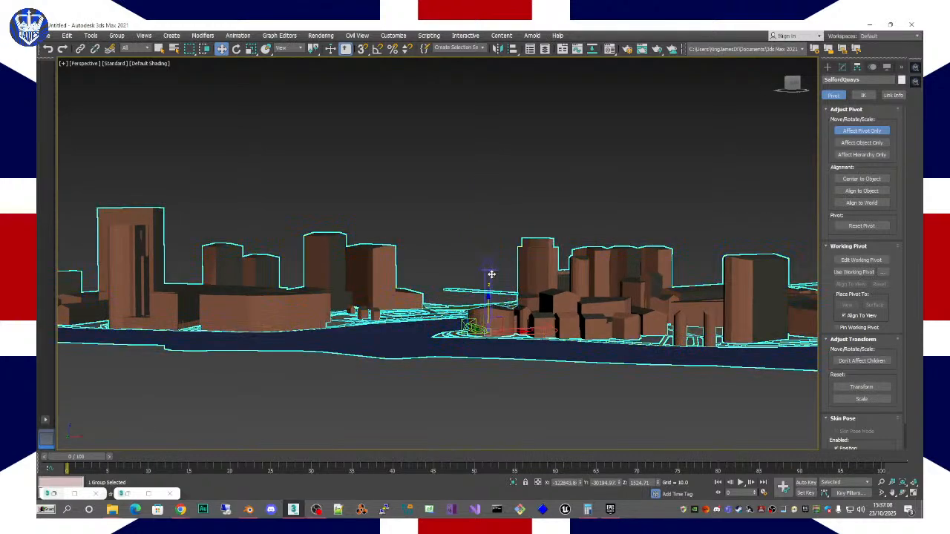
Step: In the front view, lower the group's pivot to ground level at a Z of about 1371 and stop pivot-only editing
key("f")
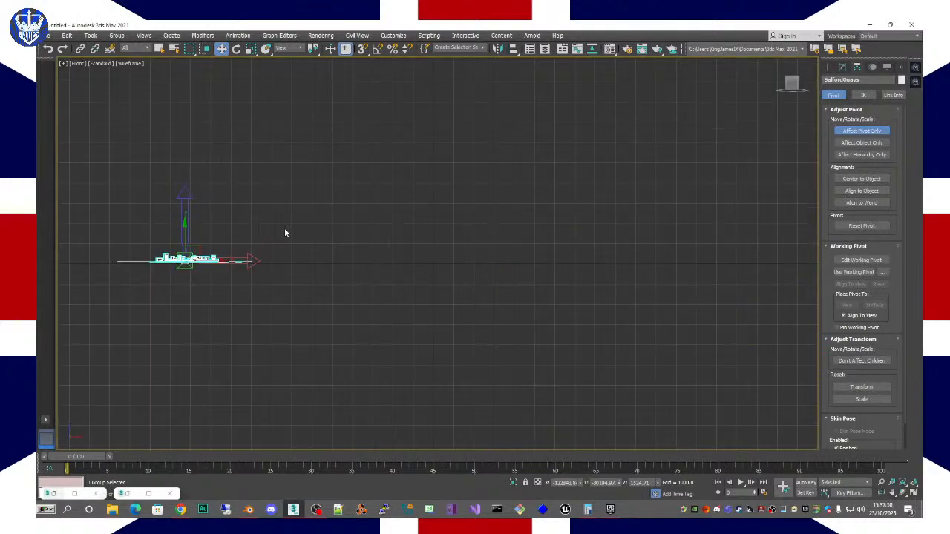
key("z")
scroll(498, 274, "up", 5)
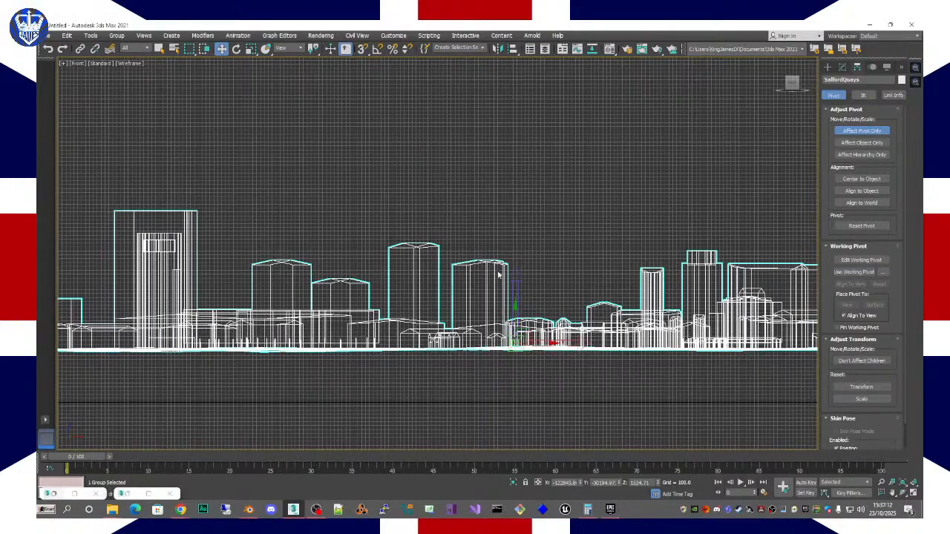
middle_click_drag(499, 275, 441, 223)
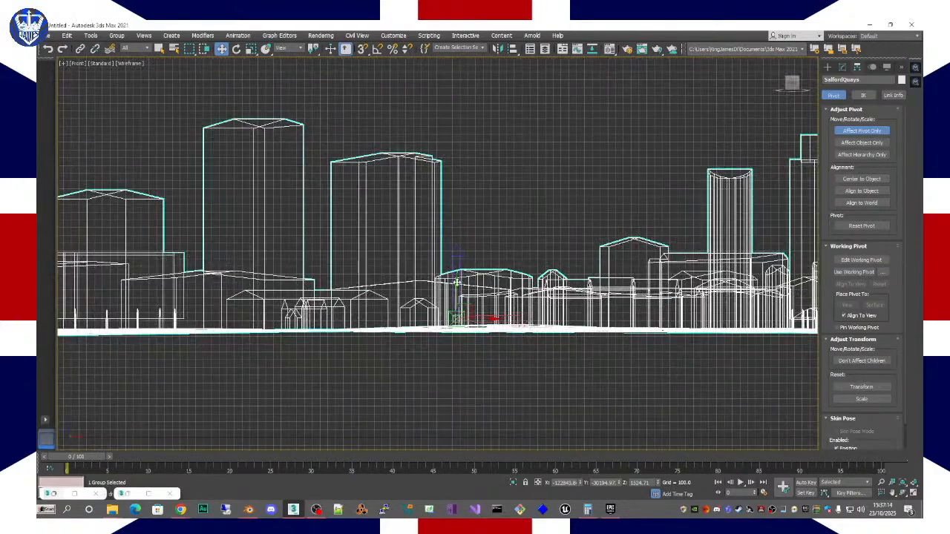
left_click_drag(457, 283, 456, 296)
scroll(457, 294, "down", 10)
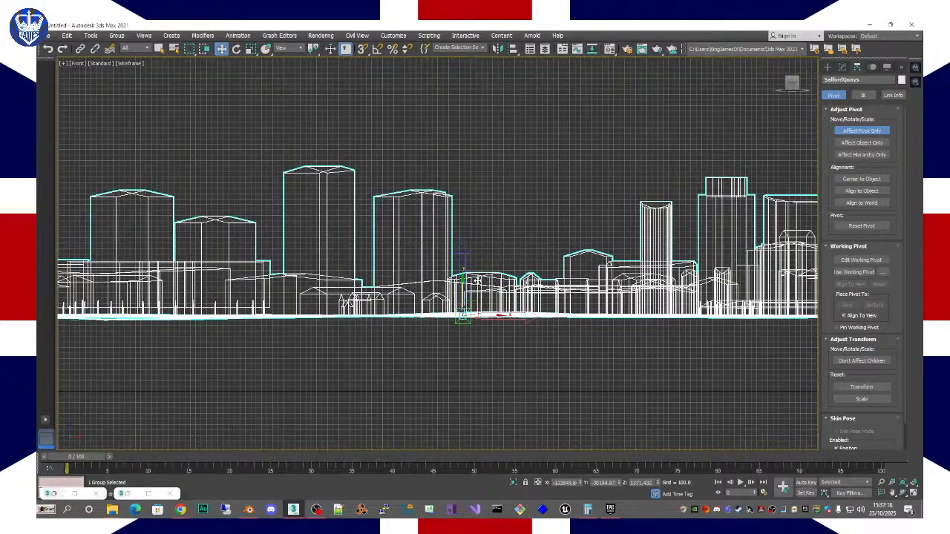
scroll(484, 278, "down", 5)
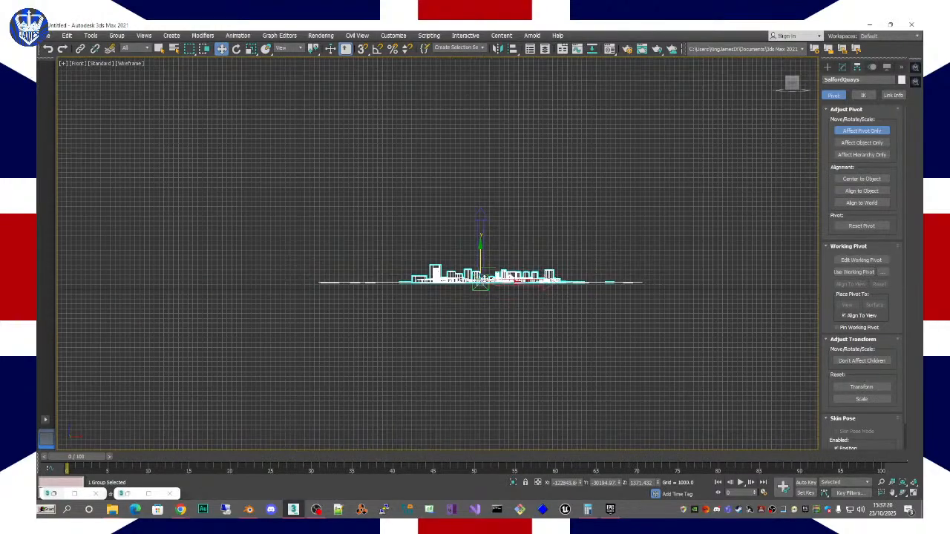
left_click(862, 131)
Step: Return to the perspective view and set the SalfordQuays group's X, Y and Z positions to 0
key("p")
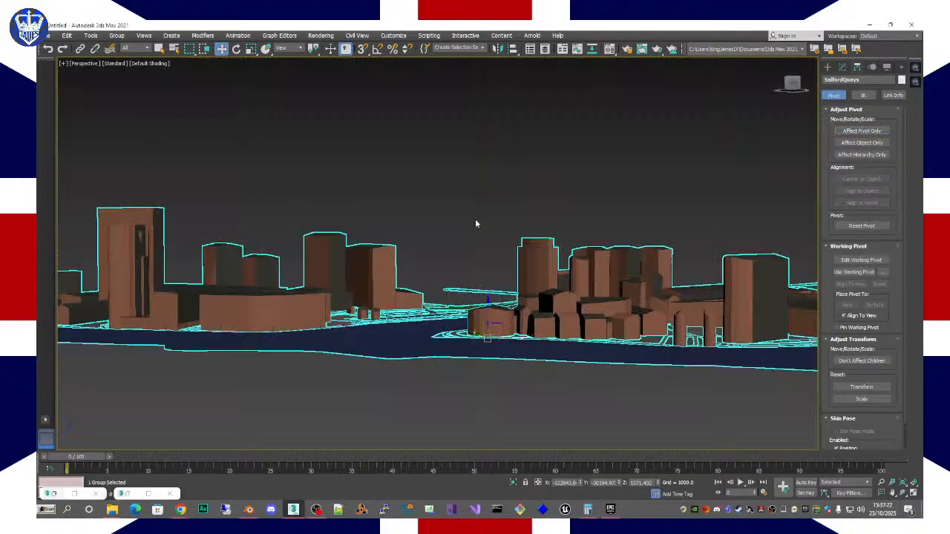
mouse_move(562, 273)
middle_mouse_down("alt")
mouse_move(493, 289)
mouse_move(616, 283)
mouse_move(513, 251)
mouse_move(465, 254)
mouse_move(543, 266)
middle_mouse_up("alt")
scroll(630, 282, "down", 5)
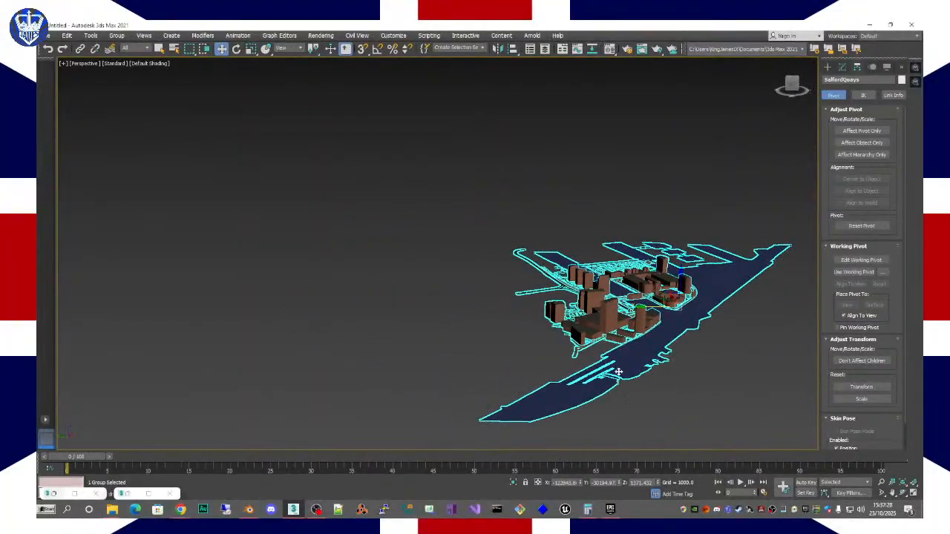
middle_click_drag(619, 331, 481, 292)
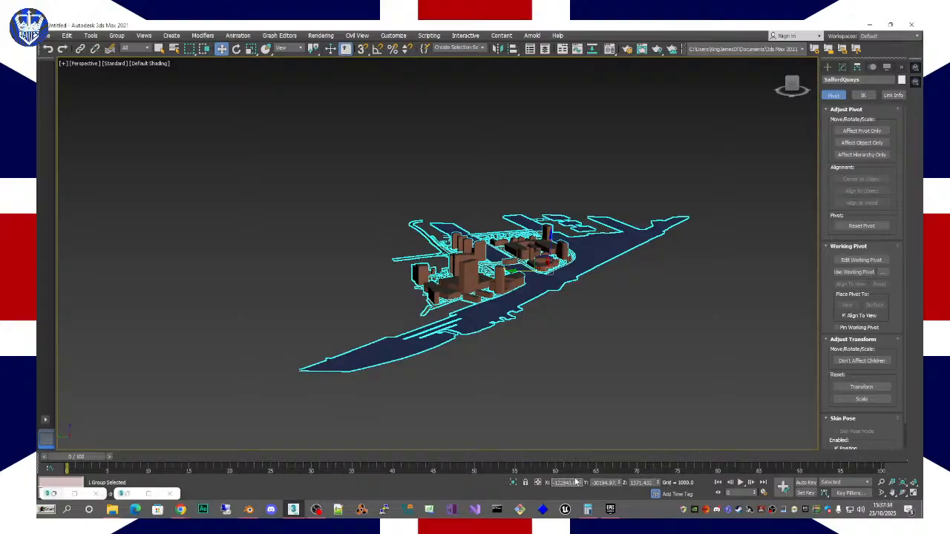
middle_click_drag(566, 422, 732, 424, "alt")
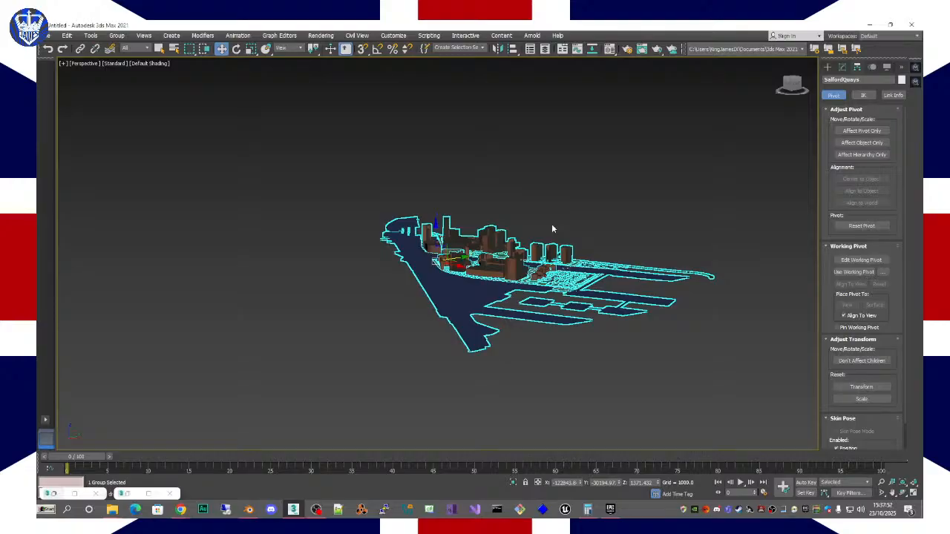
right_click(582, 483)
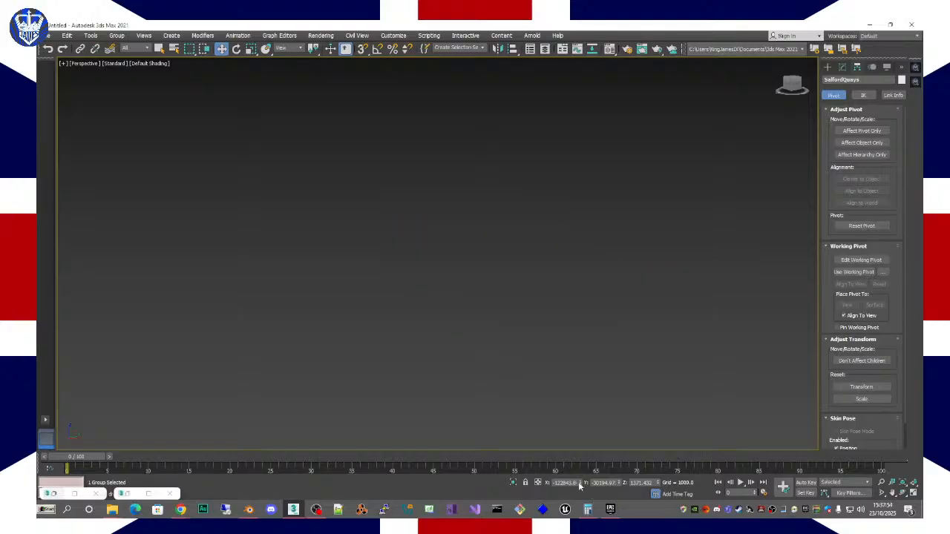
right_click(621, 483)
right_click(658, 483)
middle_click_drag(515, 294, 411, 322, "alt")
scroll(434, 303, "up", 8)
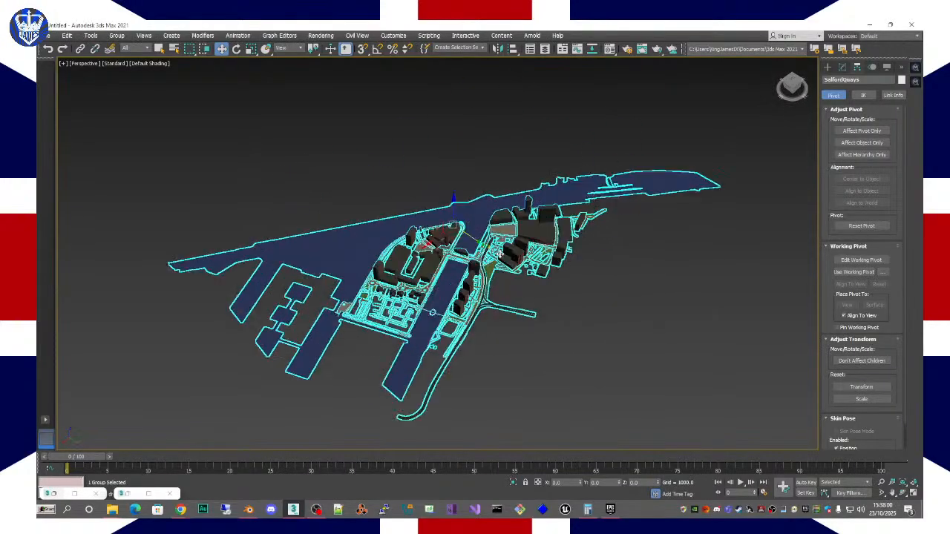
Step: Deselect the group and examine the city section's buildings, roads and water at the scene origin
middle_click_drag(525, 265, 483, 262, "alt")
scroll(482, 262, "down", 5)
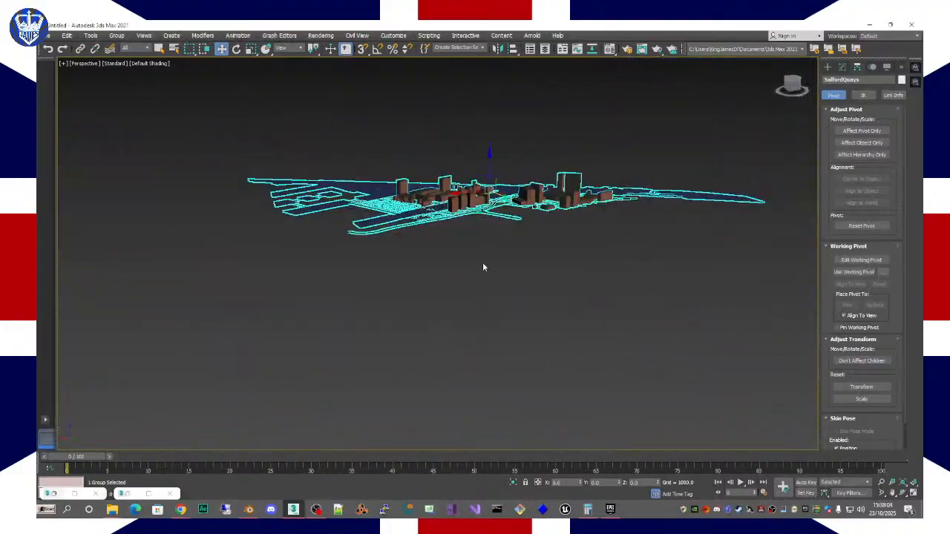
left_click(483, 262)
scroll(474, 219, "up", 15)
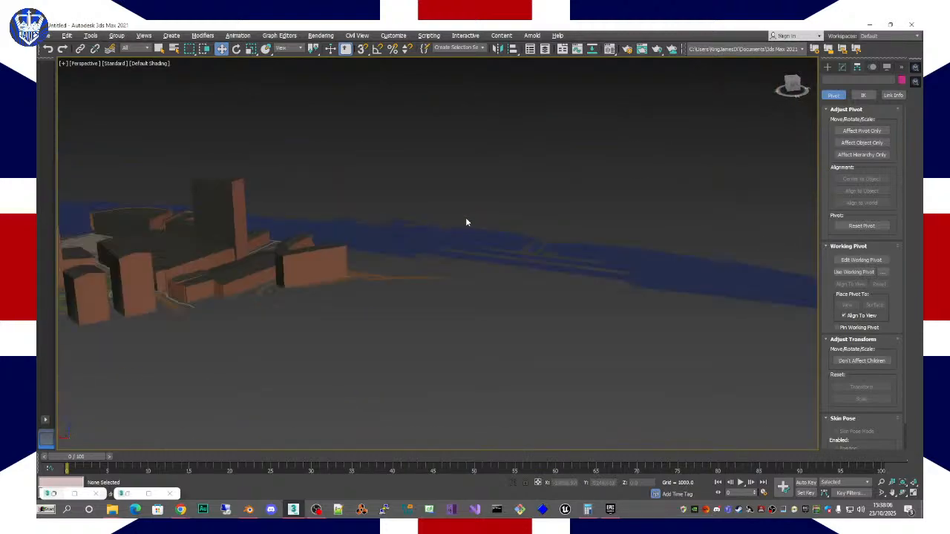
scroll(467, 215, "down", 3)
scroll(467, 257, "up", 3)
middle_click_drag(468, 258, 544, 225)
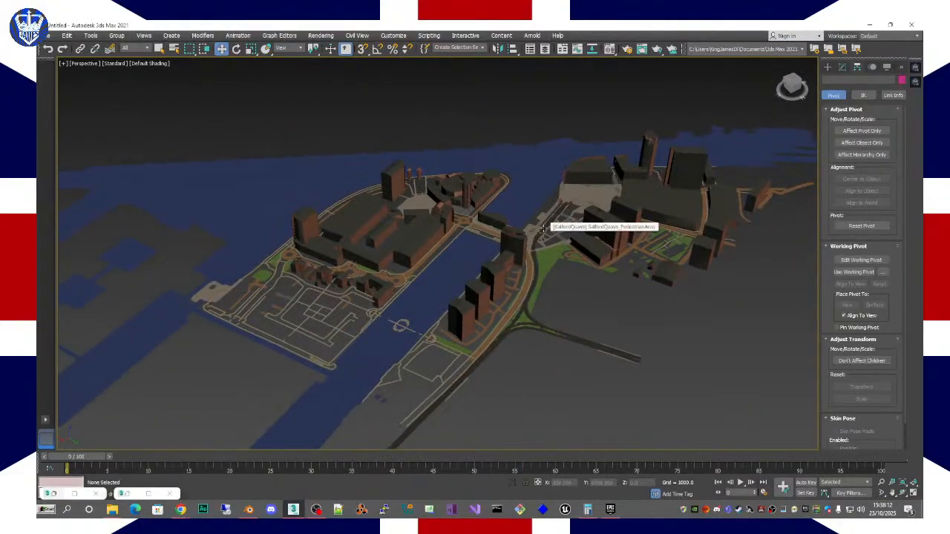
Step: Start saving the scene, creating and opening a folder named GreaterManchester_Scenes inside the scenes folder
key("ctrl+s")
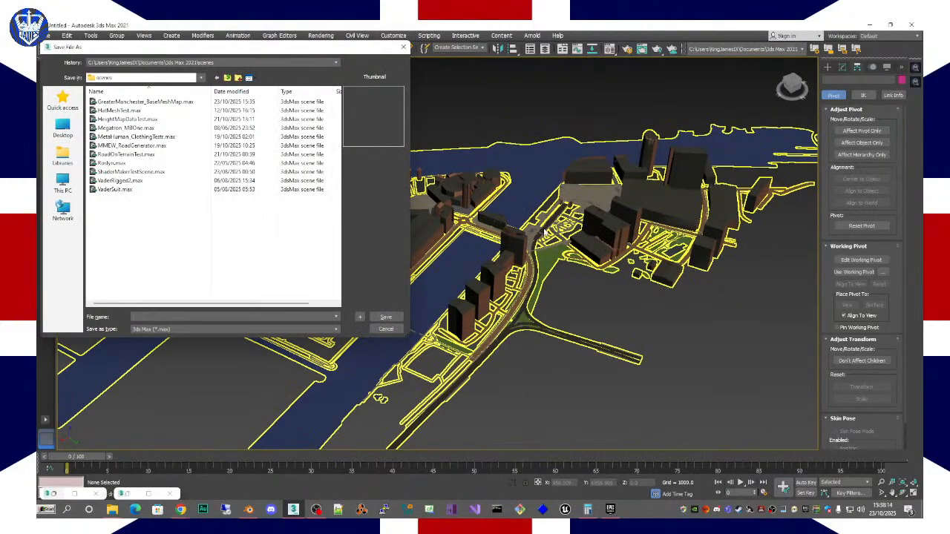
right_click(128, 243)
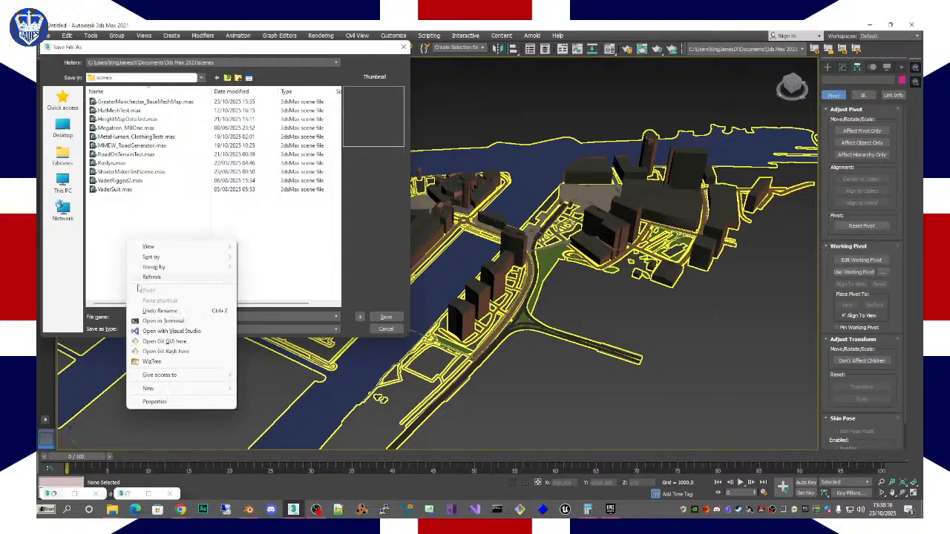
mouse_move(148, 388)
left_click(260, 392)
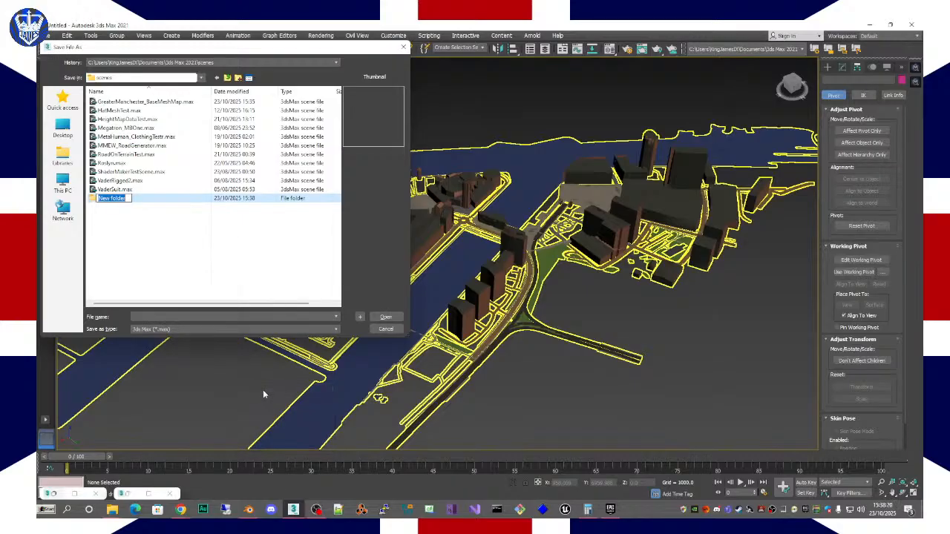
type("Gret")
key("BackSpace")
type("aterManchester_Scenes")
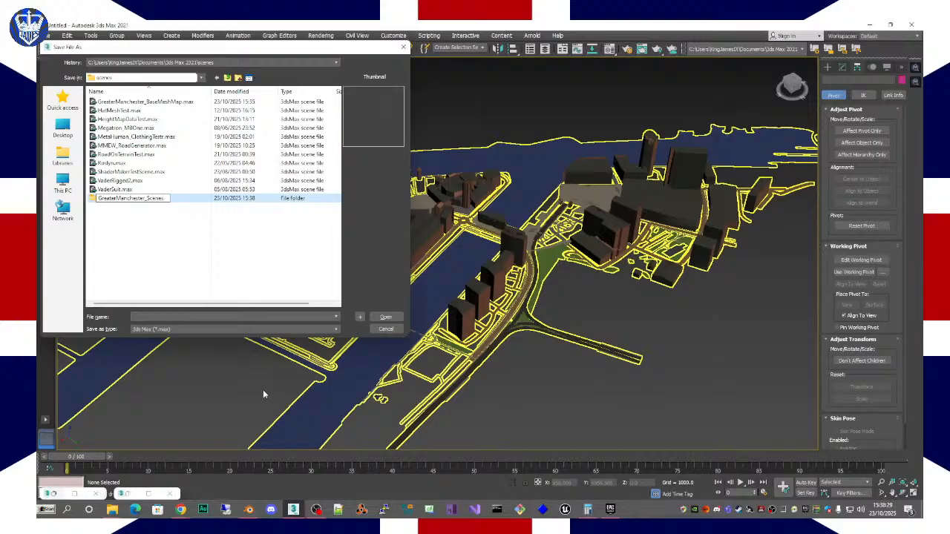
key("Return")
key("Return")
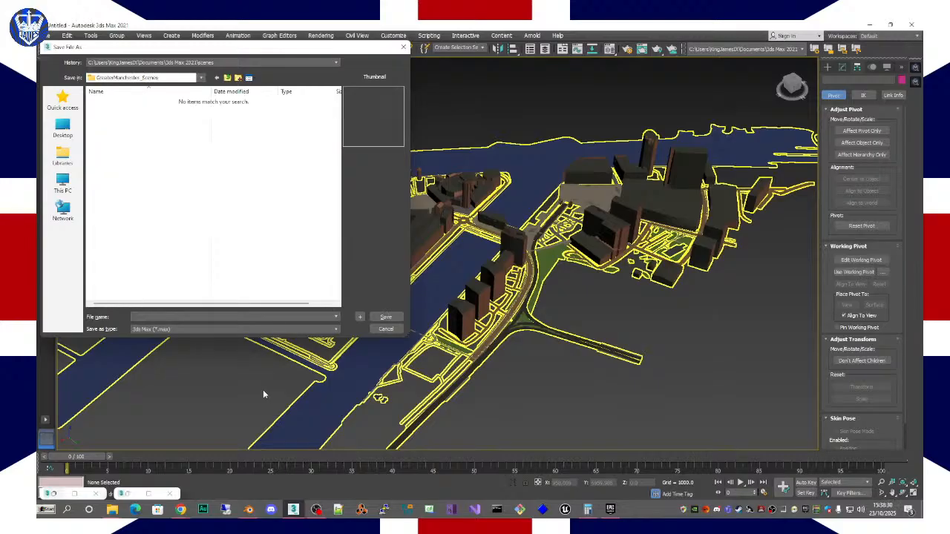
Step: Save the scene as Salford_Quays_BaseSceneMap in the GreaterManchester_Scenes folder
type("Salford_Quays")
type("_BaseSceneMap")
key("Return")
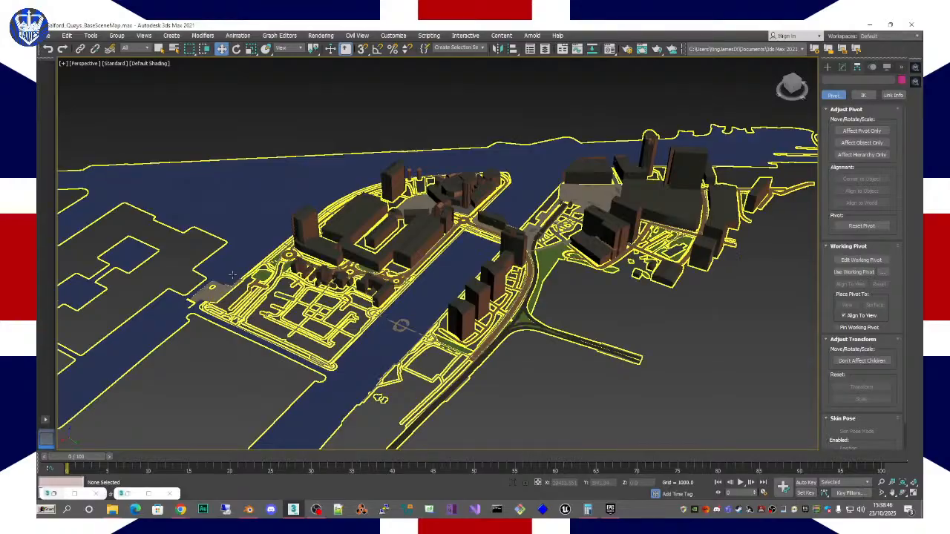
left_click(464, 92)
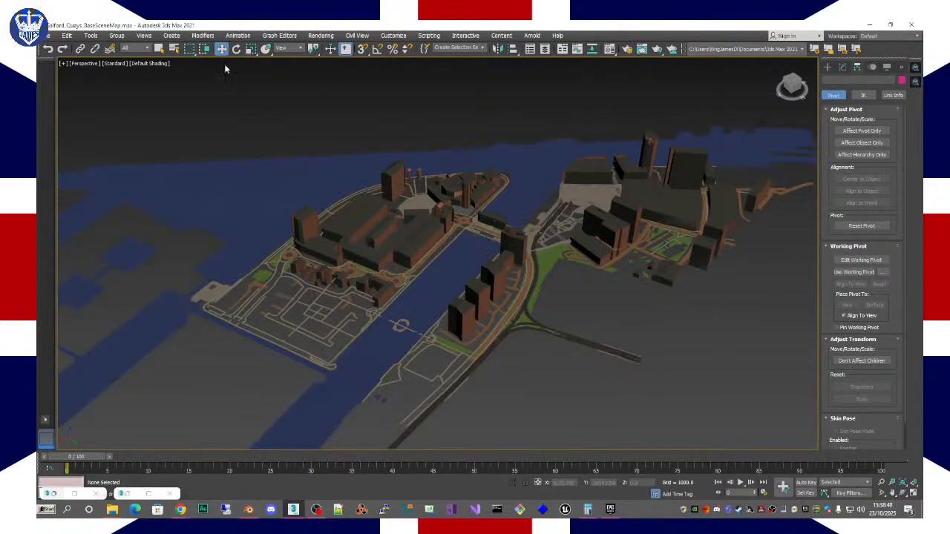
left_click(49, 36)
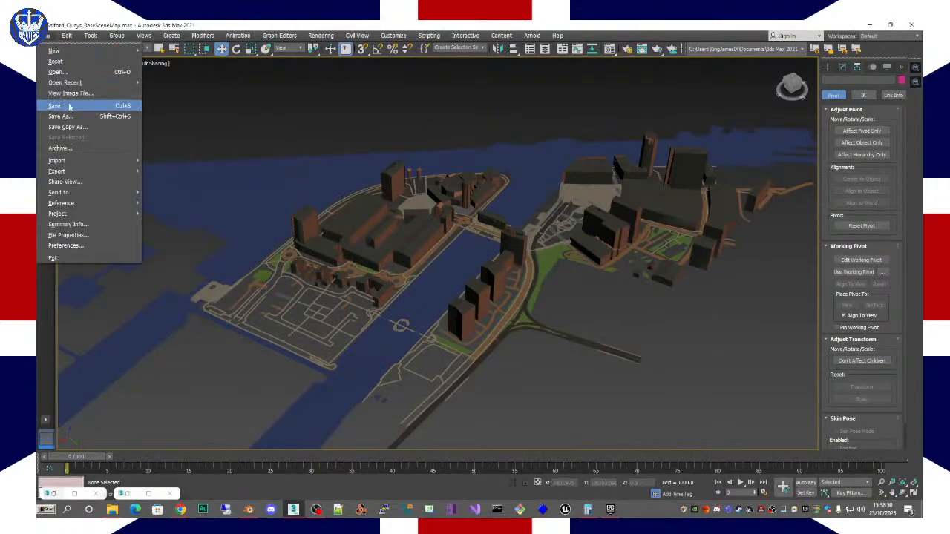
mouse_move(92, 171)
left_click(168, 177)
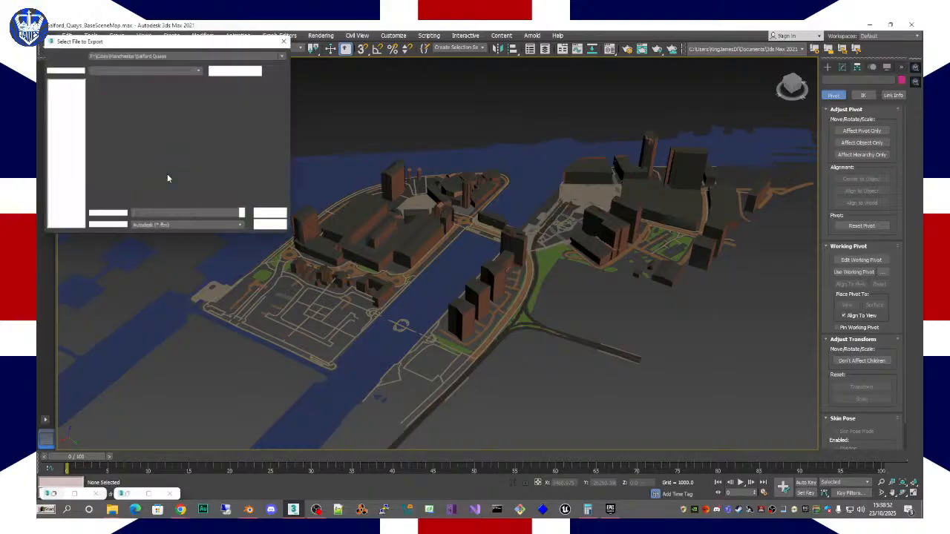
left_click(388, 331)
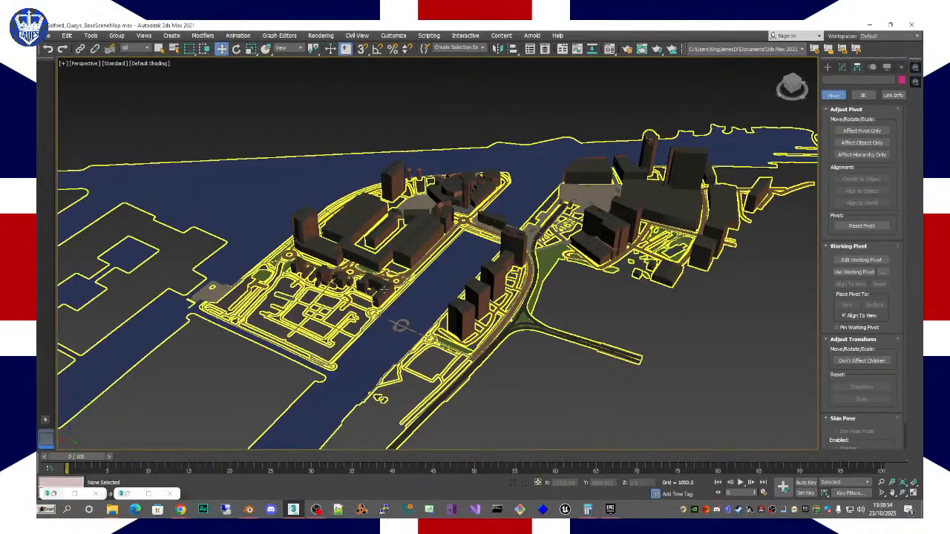
Step: Select the SalfordQuays group, start exporting only the selection, and create and open an Unreal Exports folder inside Salford Quays
left_click(384, 294)
left_click(49, 36)
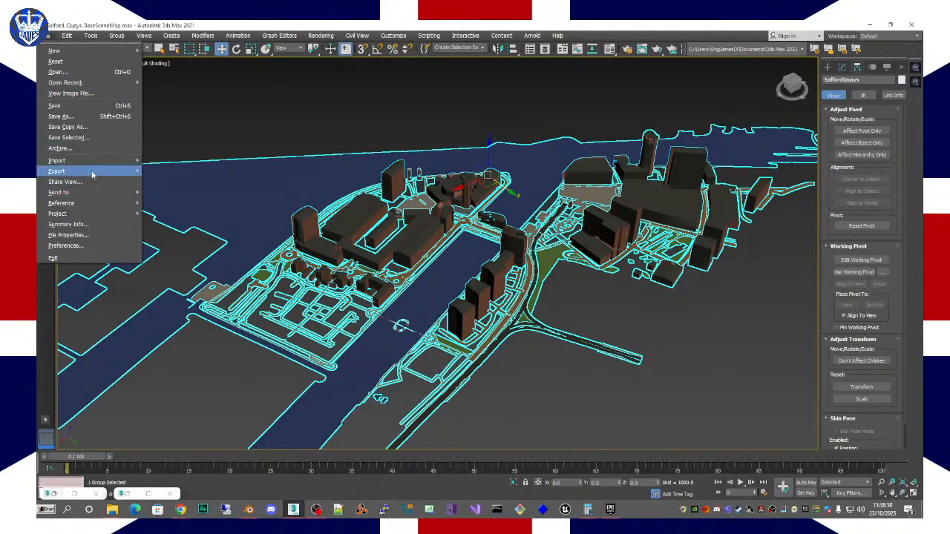
mouse_move(92, 173)
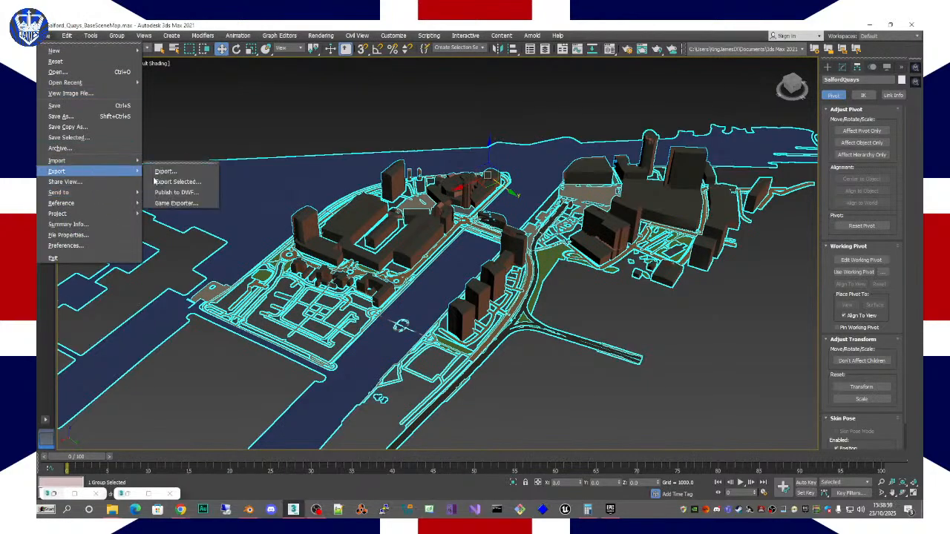
left_click(194, 184)
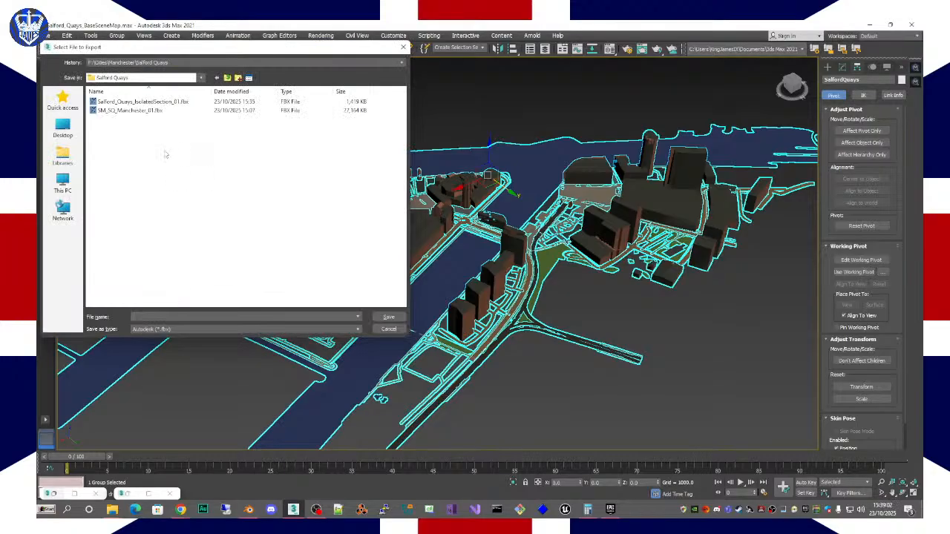
right_click(165, 144)
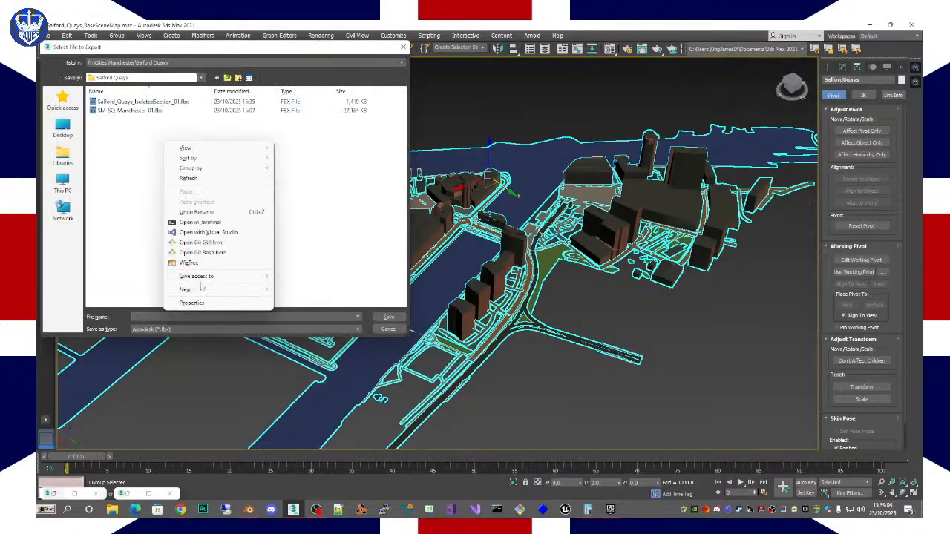
mouse_move(204, 289)
left_click(292, 291)
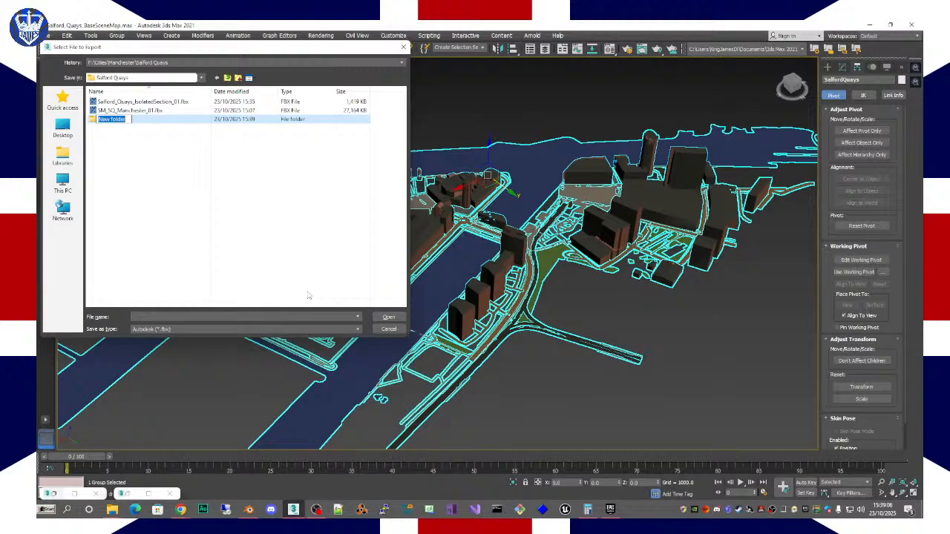
type("Unreal H")
type("xports")
key("Return")
key("Return")
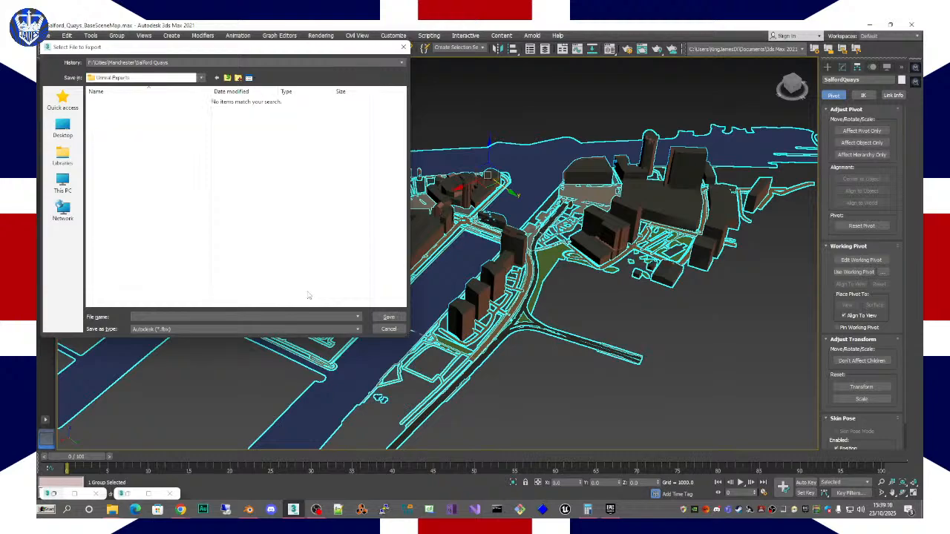
Step: Export the selected group as the FBX file SM_SalfordQuays_CoreModel using the current export settings
left_click(215, 317)
type("SM_SalfordQuays_CoreModel")
key("Return")
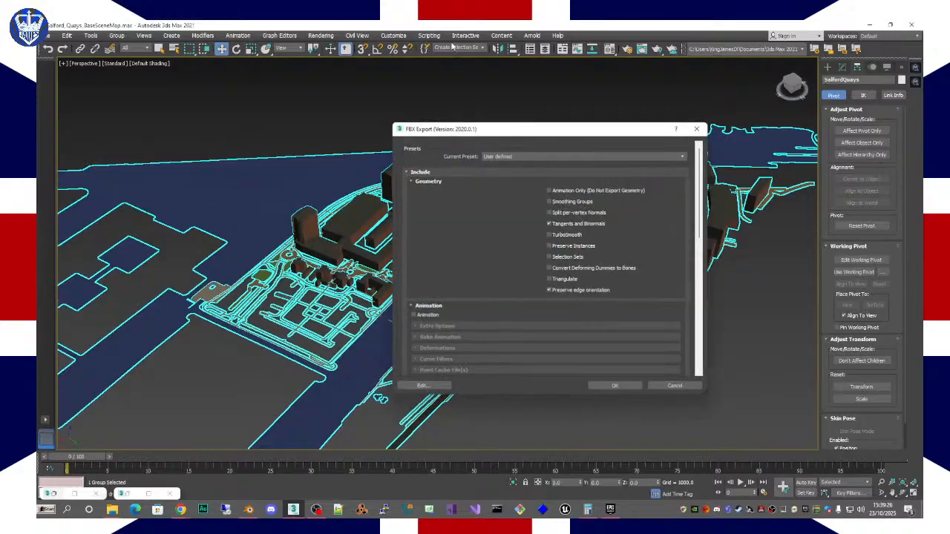
left_click(615, 385)
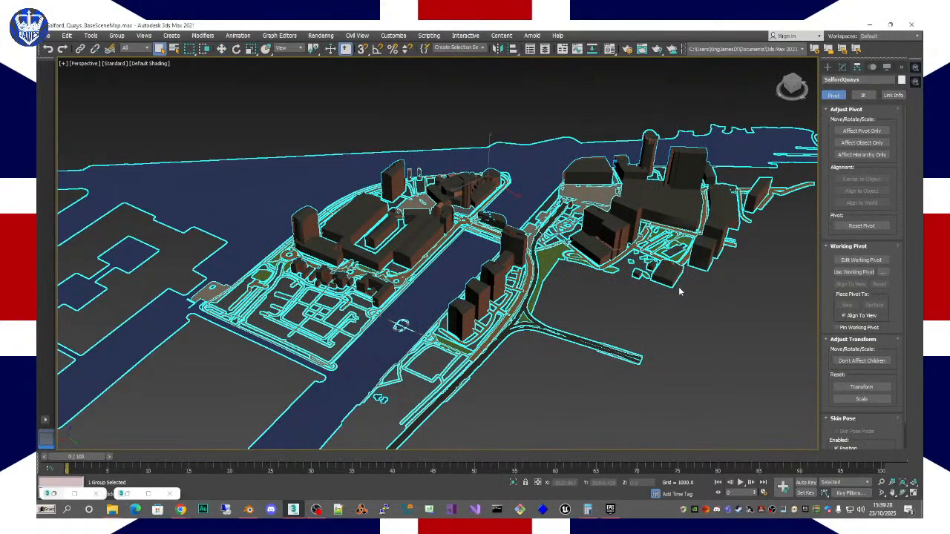
Step: Minimise 3ds Max, launch Unreal Engine and open the BloodlineBastard project
left_click(870, 25)
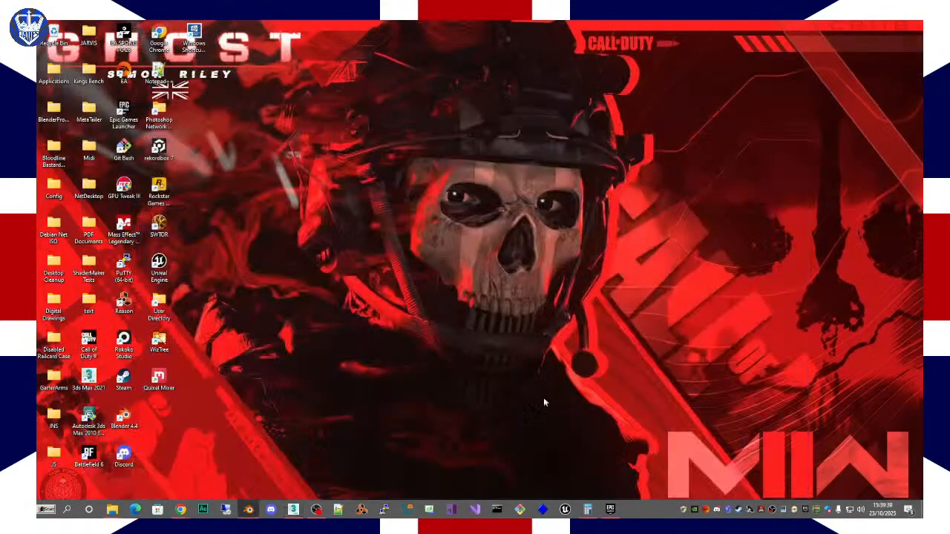
left_click(566, 508)
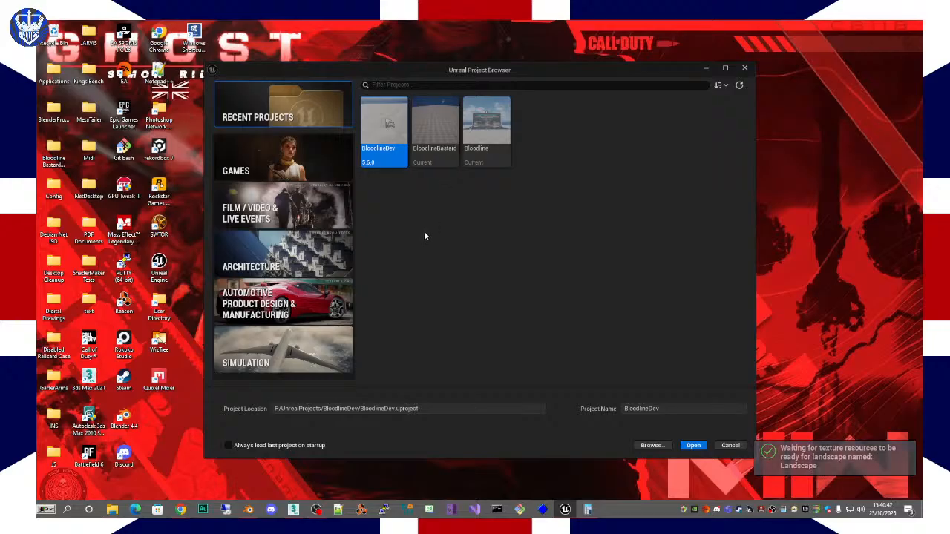
left_click(440, 141)
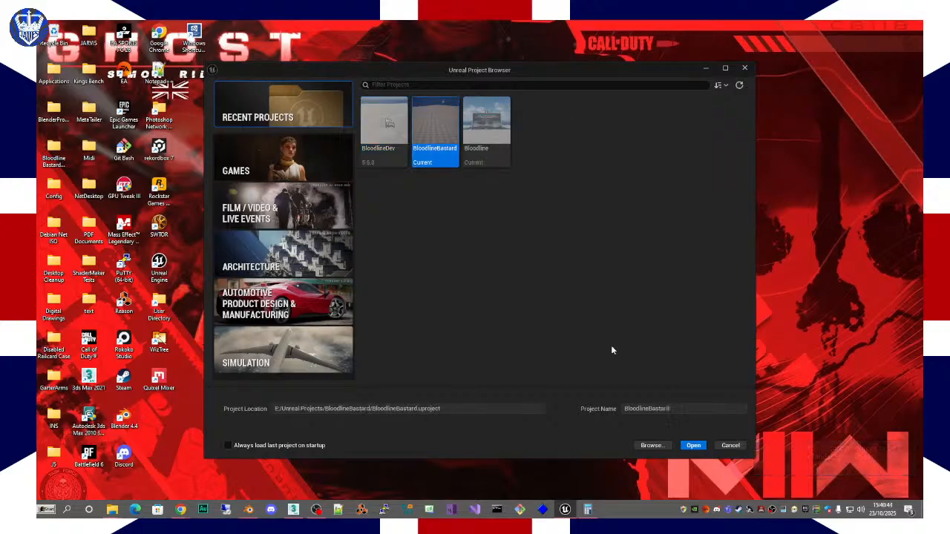
left_click(693, 446)
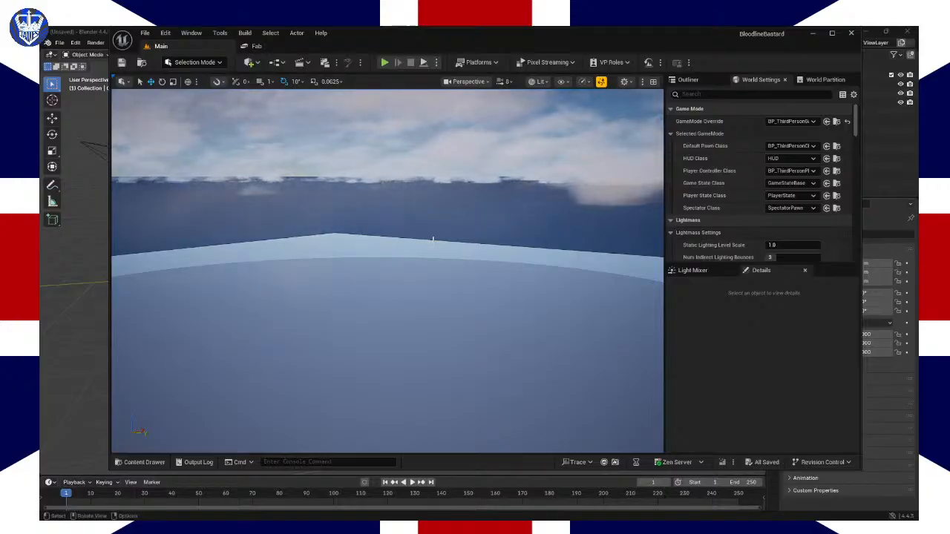
Step: Create a new level from the Basic template
right_click_drag(438, 237, 490, 252)
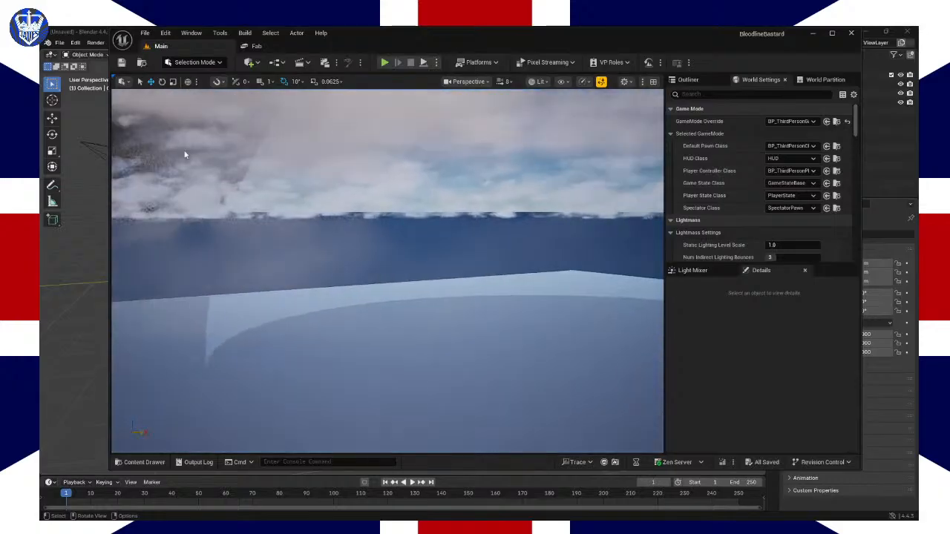
left_click(145, 35)
left_click(159, 71)
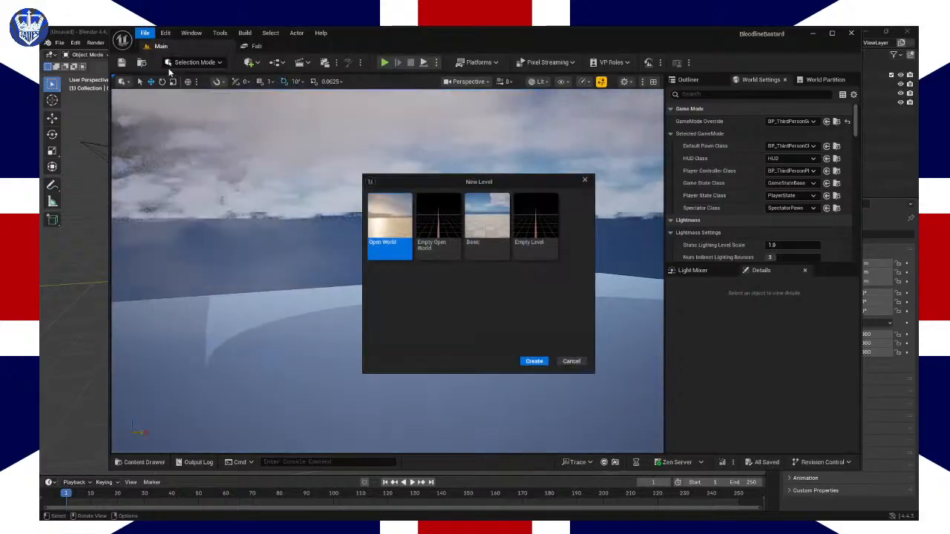
left_click(488, 221)
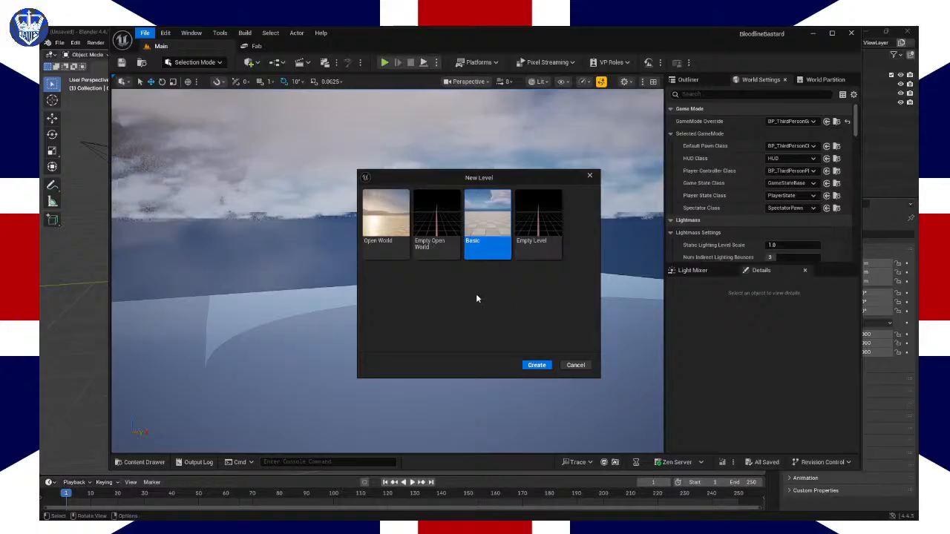
left_click(535, 365)
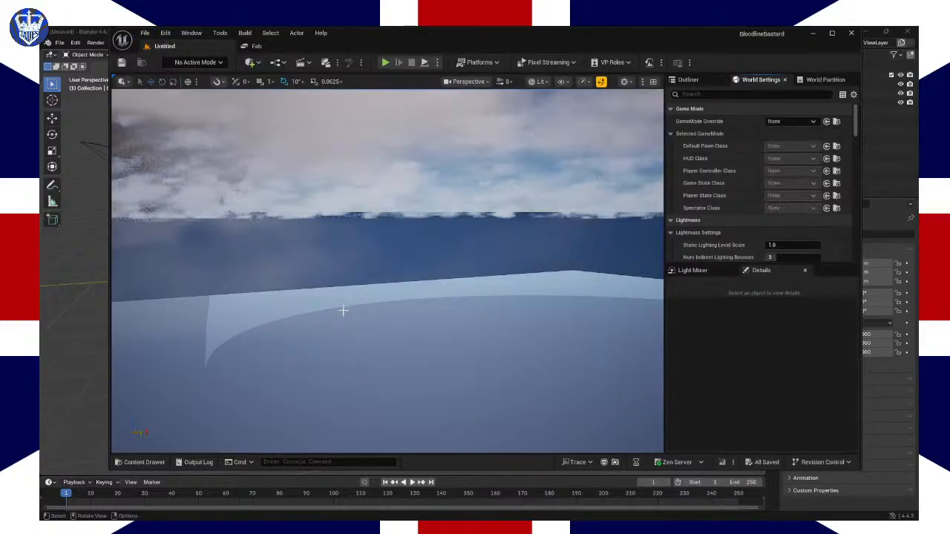
Step: Save the new level as LS_SalfordQuays_Core in the TerrainMaps folder
key("ctrl+s")
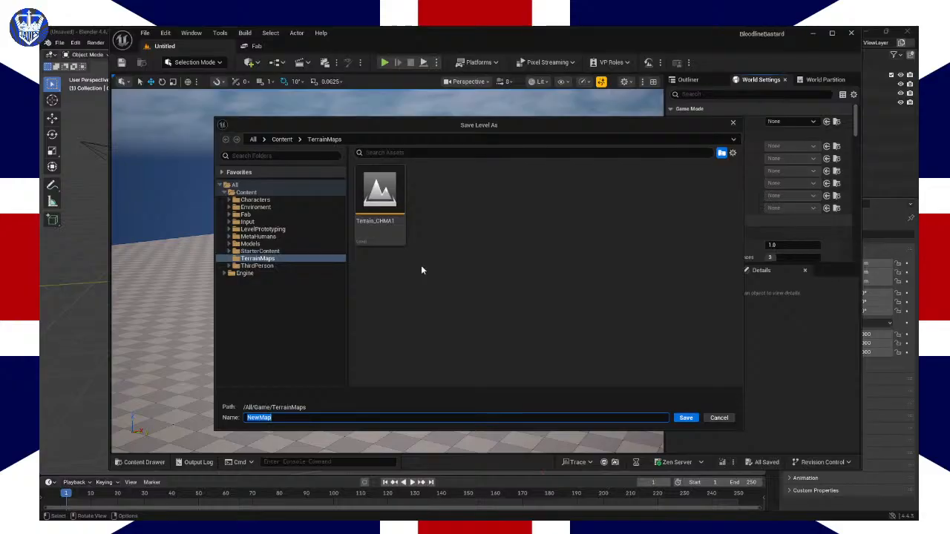
type("LS_SalfordQuays_Core")
key("Return")
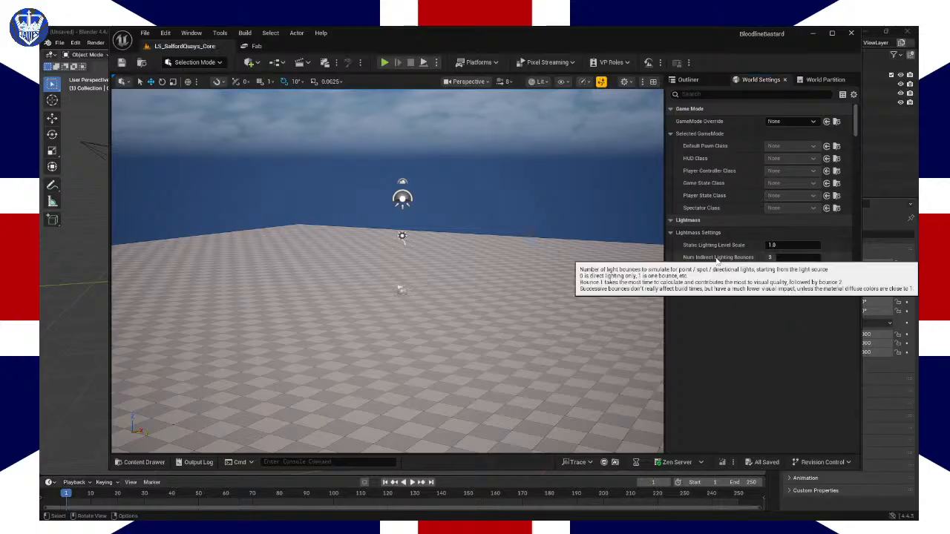
Step: Reposition and maximise the editor window, and bring the whole checkered floor of the level into view
left_click(832, 34)
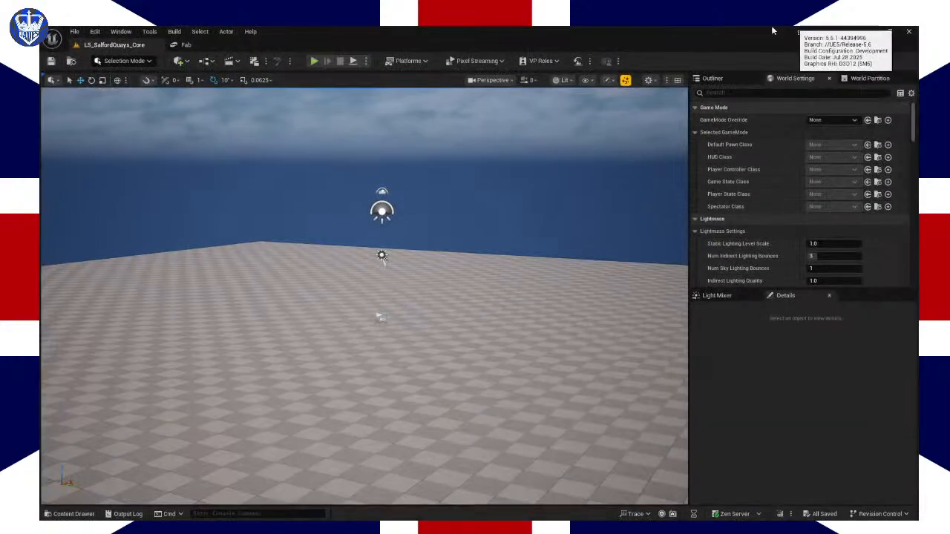
left_click_drag(767, 26, 647, 88)
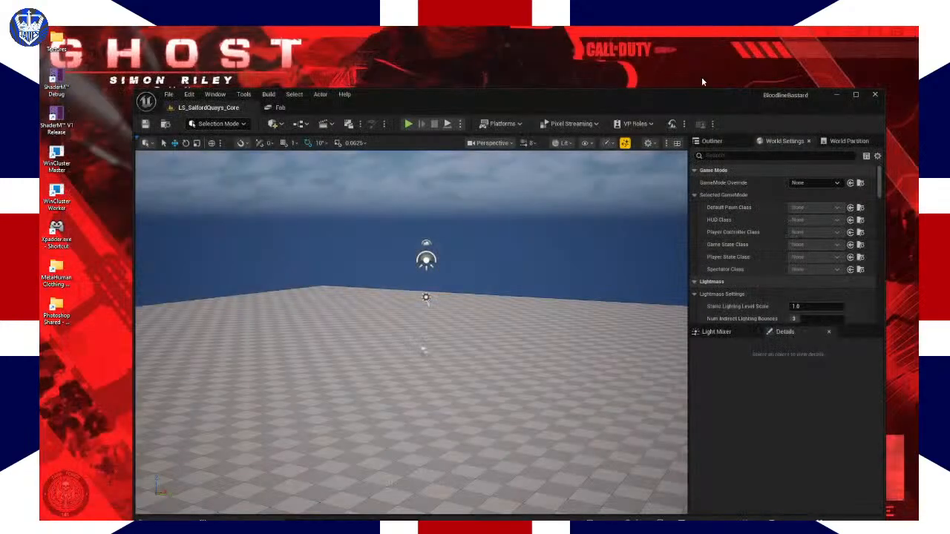
left_click(855, 95)
right_click_drag(364, 297, 248, 313)
key("s")
key("d")
key("d")
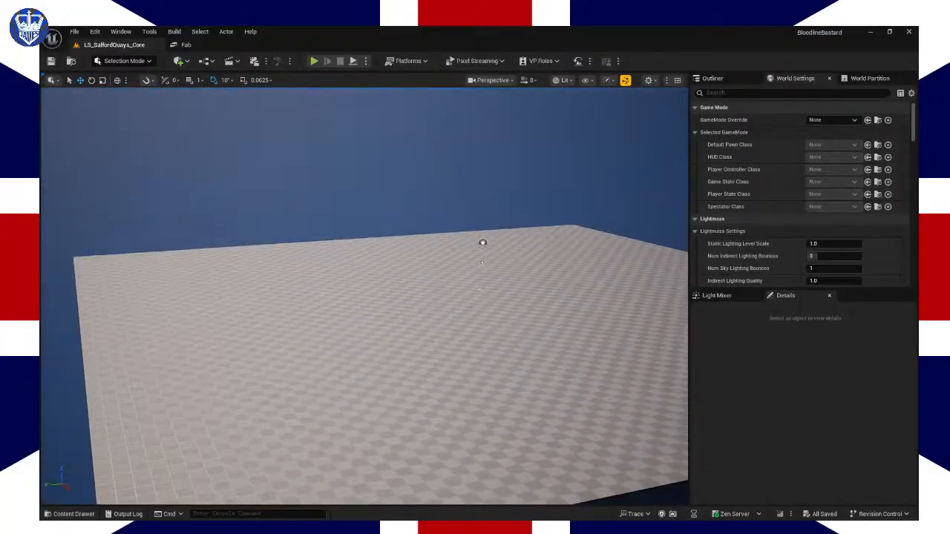
Step: Bring up the floating Content Browser and create a folder named Cities in the project's Content root
left_click_drag(178, 519, 364, 143)
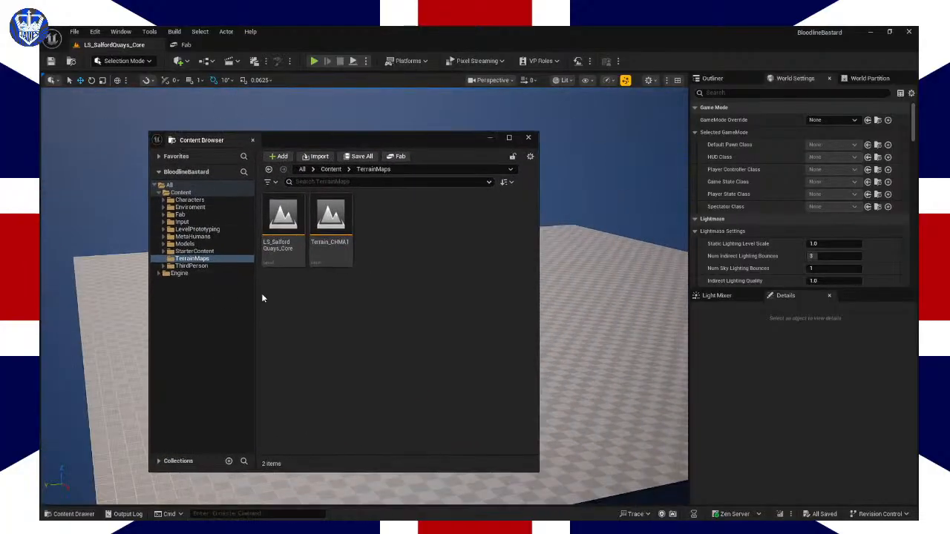
left_click(181, 192)
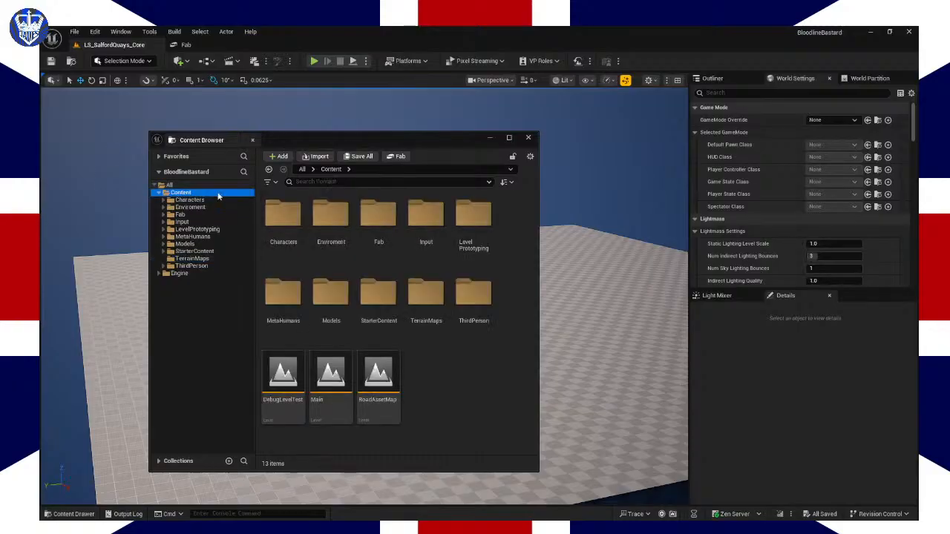
left_click(449, 375)
right_click(449, 374)
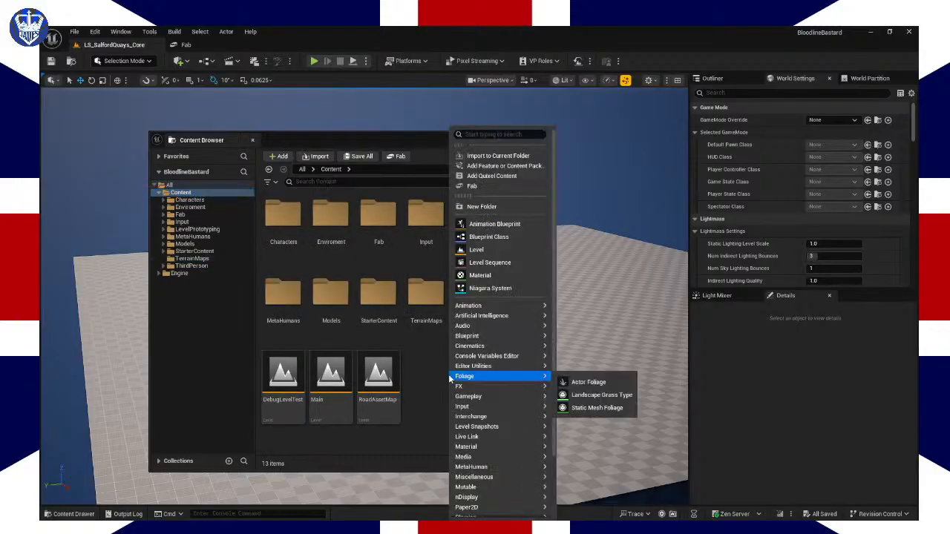
left_click(483, 206)
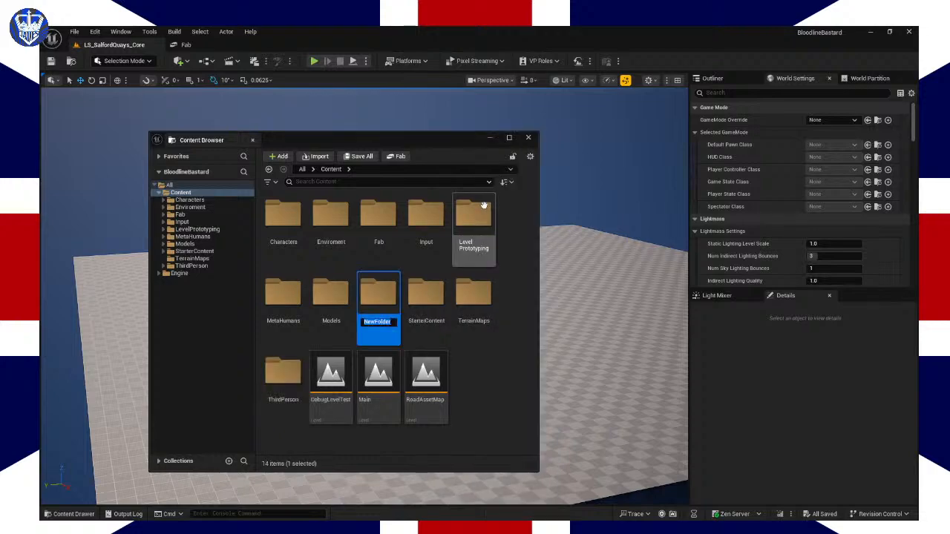
type("Cities")
key("Return")
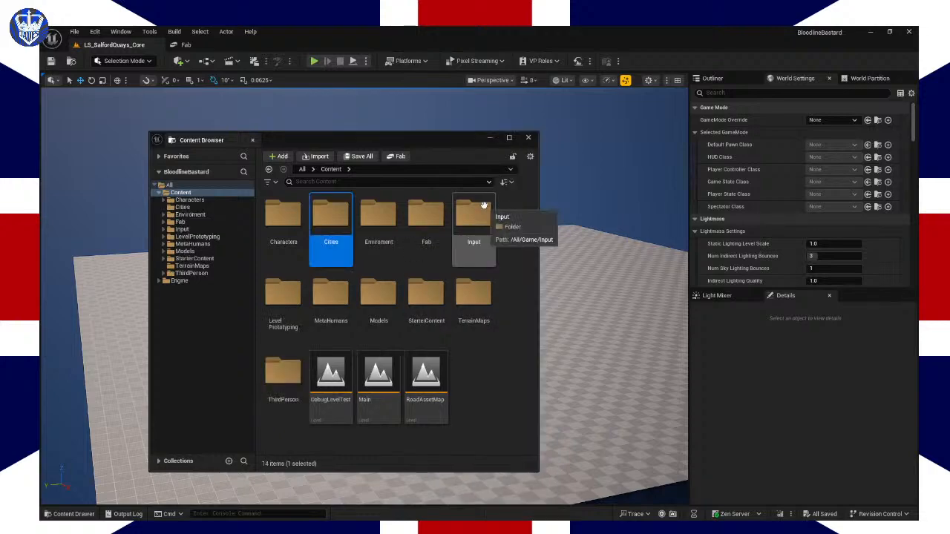
Step: Open the Cities folder, create a subfolder named Salford in it and open that subfolder
key("Return")
right_click(385, 291)
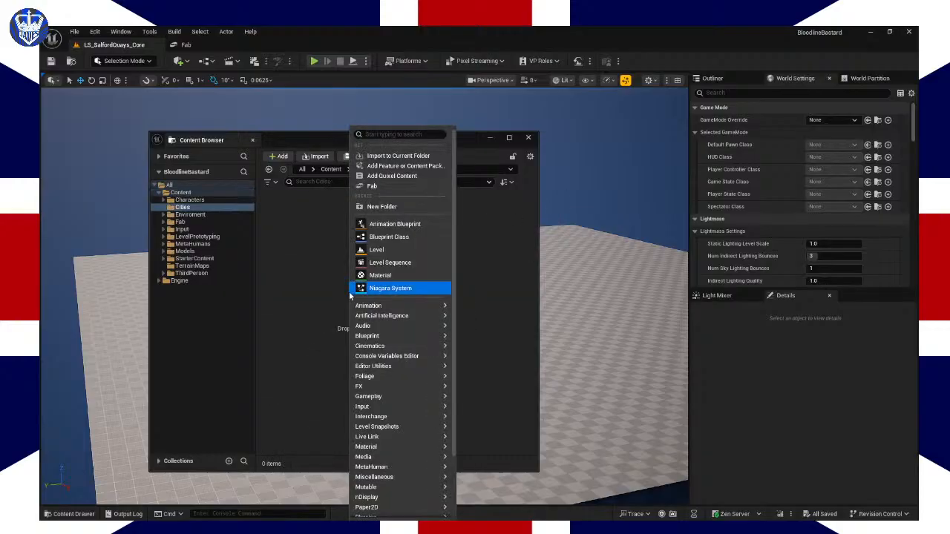
left_click(394, 207)
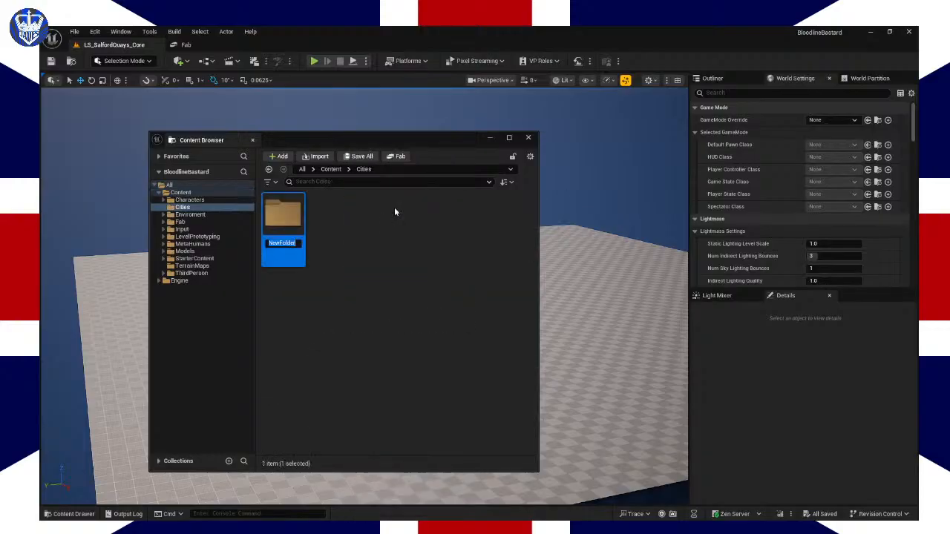
type("Salford")
key("Return")
key("Return")
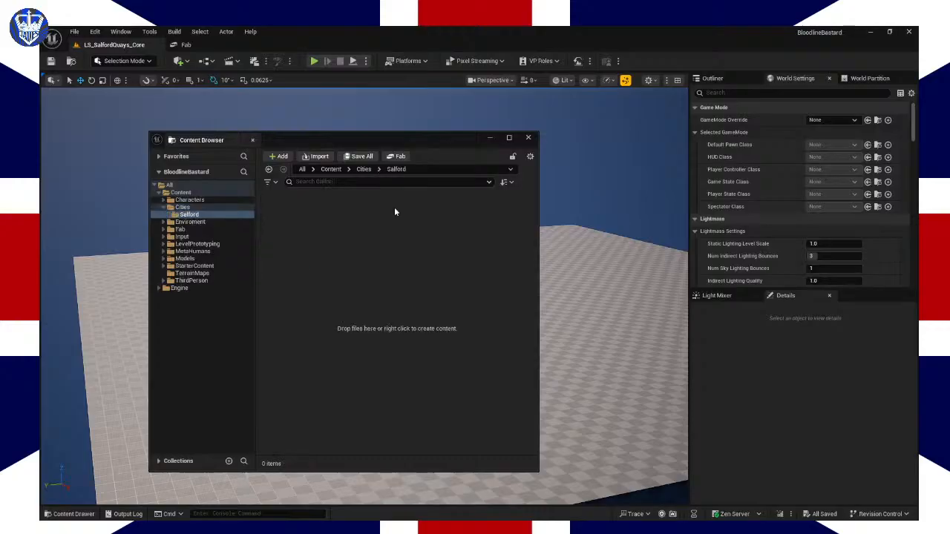
Step: Create a folder named TheQuays inside the Salford folder and open it
right_click(323, 311)
left_click(337, 208)
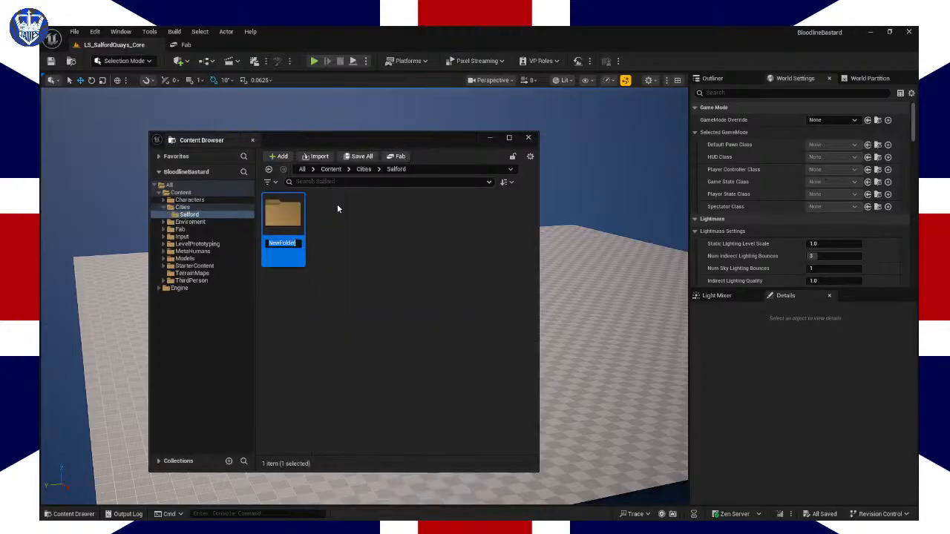
type("TheQ")
type("ays")
key("BackSpace")
key("BackSpace")
type("uy")
key("BackSpace")
key("BackSpace")
key("BackSpace")
type("uays")
key("Return")
key("Return")
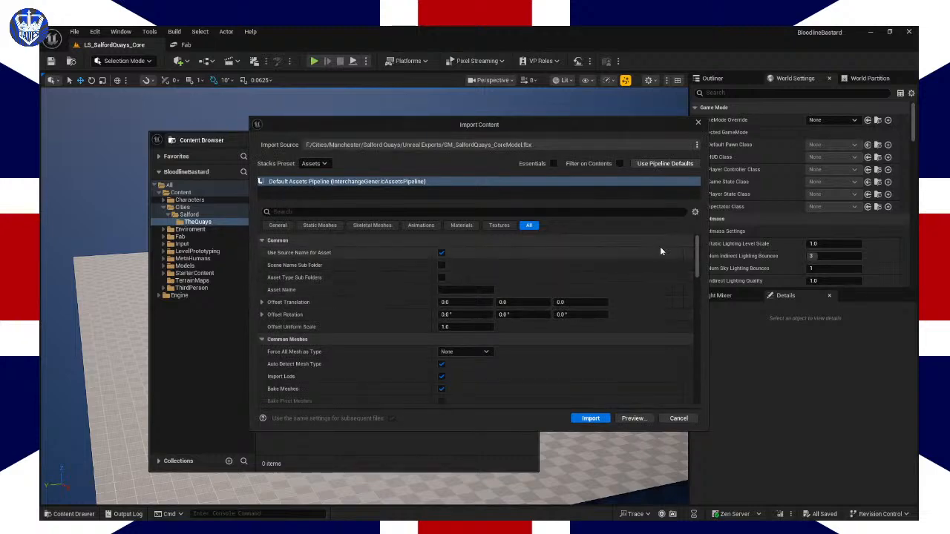
Step: Import SM_SalfordQuays_CoreModel.fbx into TheQuays with Combine Static Meshes on and Import Skeletal Meshes off, and open the import's message log
left_click_drag(697, 260, 696, 304)
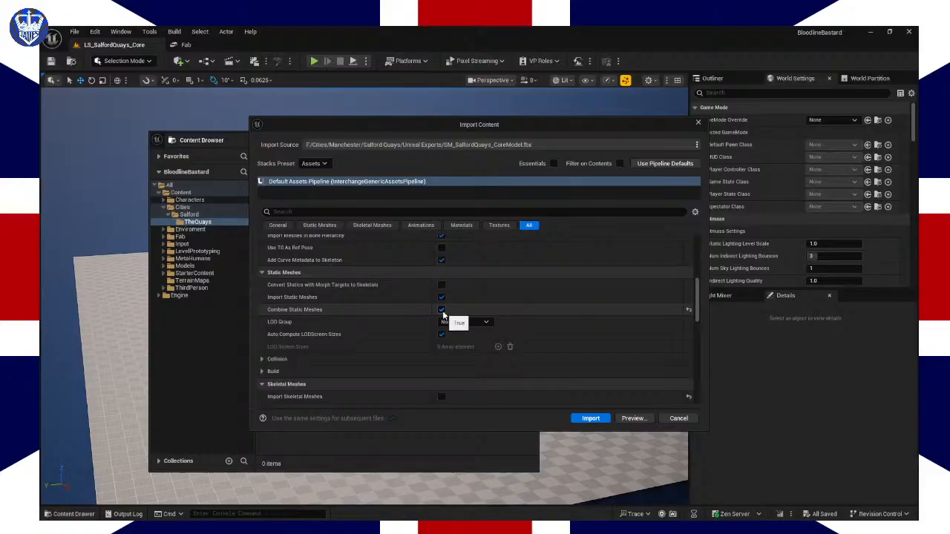
left_click(588, 420)
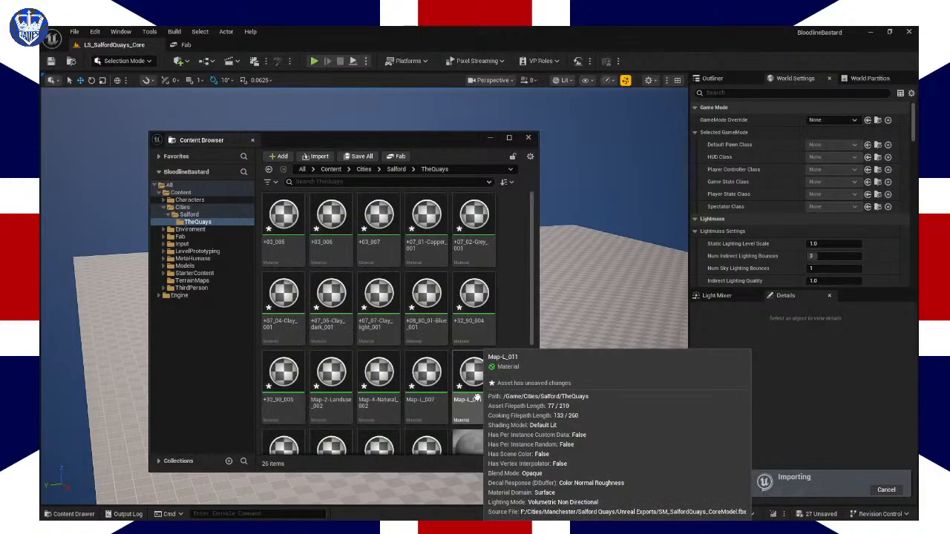
scroll(504, 310, "down", 2)
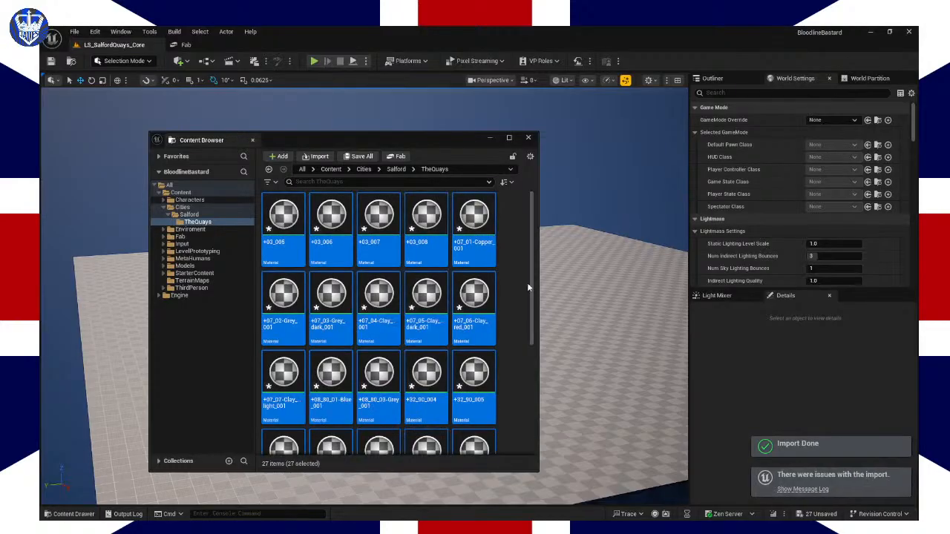
left_click(810, 491)
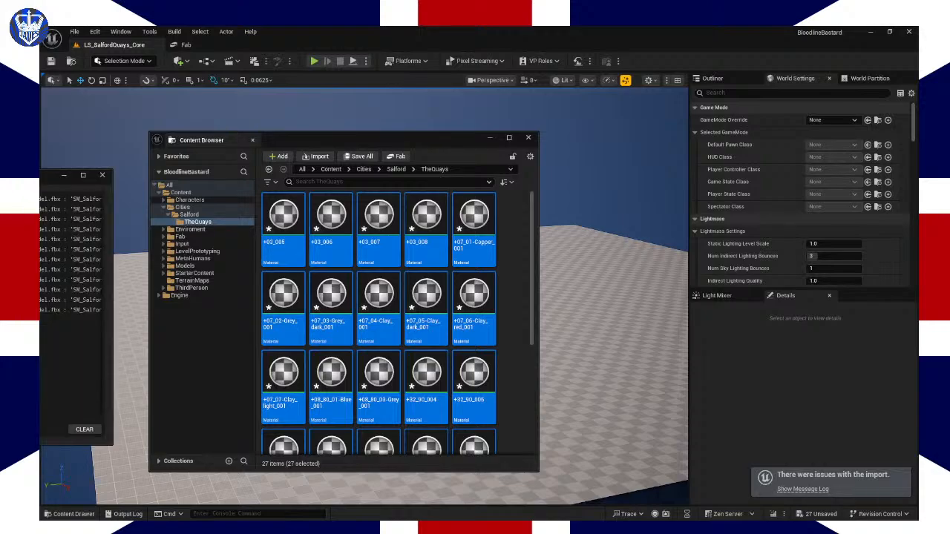
Step: Read through the FBX import's message log, close it and clear the selection of imported assets
left_click_drag(52, 175, 435, 169)
left_click(355, 152)
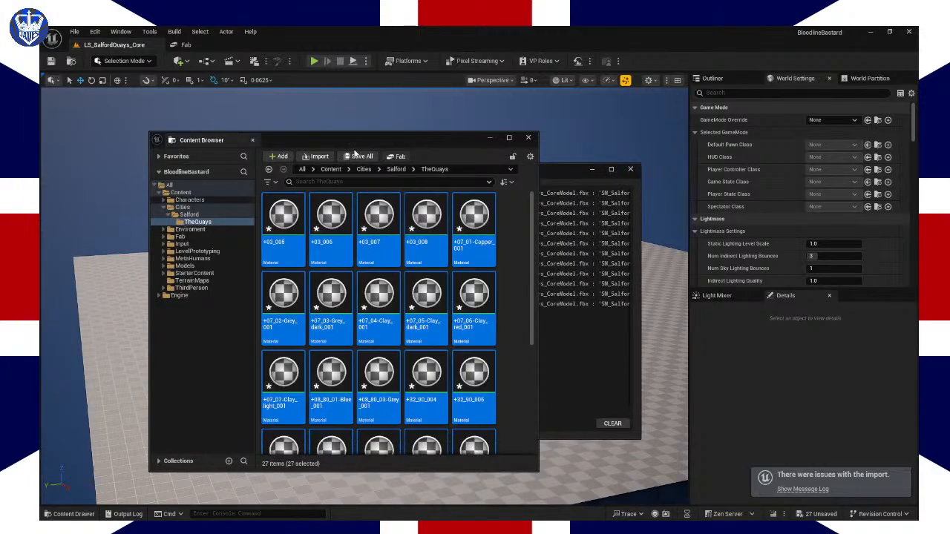
left_click(578, 347)
mouse_move(376, 414)
left_mouse_down()
mouse_move(593, 415)
mouse_move(364, 418)
left_mouse_up()
left_click(592, 170)
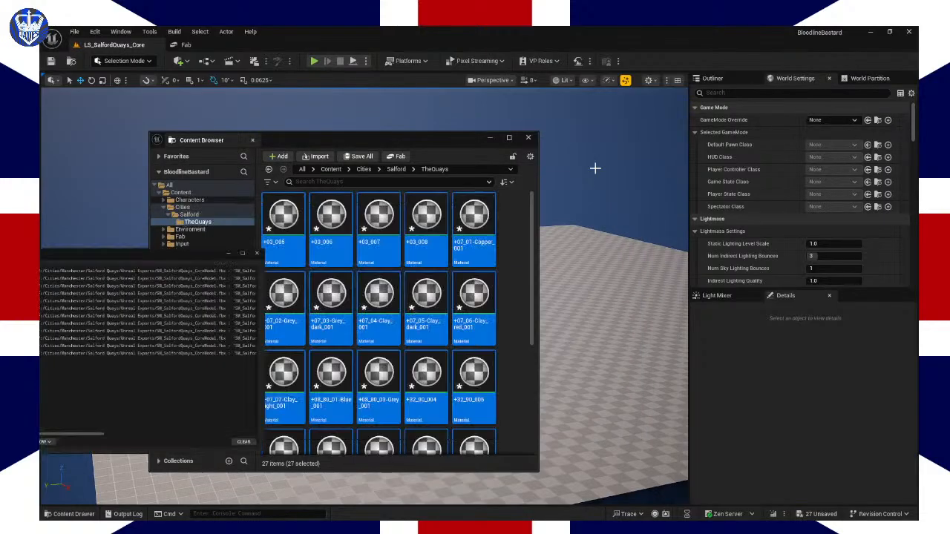
left_click(510, 274)
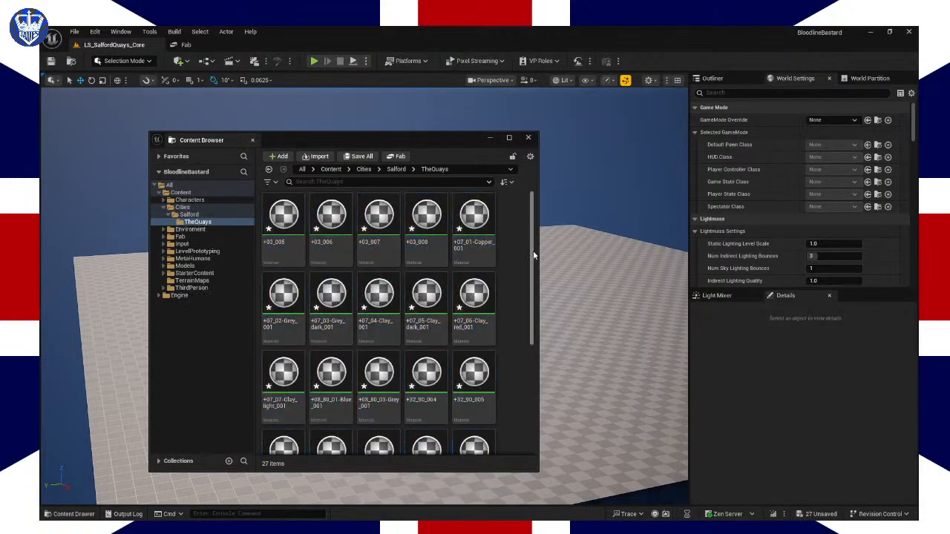
Step: Open the imported SM_SalfordQuays_CoreModel static mesh in its editor and inspect the geometry and material slots
left_click_drag(532, 255, 528, 389)
left_click(332, 409)
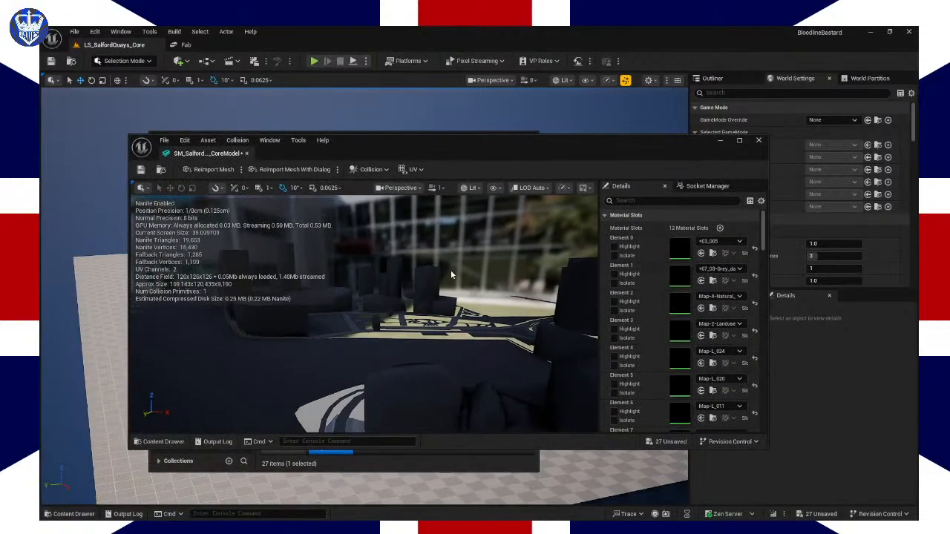
scroll(451, 275, "down", 10)
mouse_move(445, 285)
right_mouse_down()
mouse_move(475, 283)
mouse_move(453, 284)
right_mouse_up()
key("s")
left_click_drag(685, 142, 663, 144)
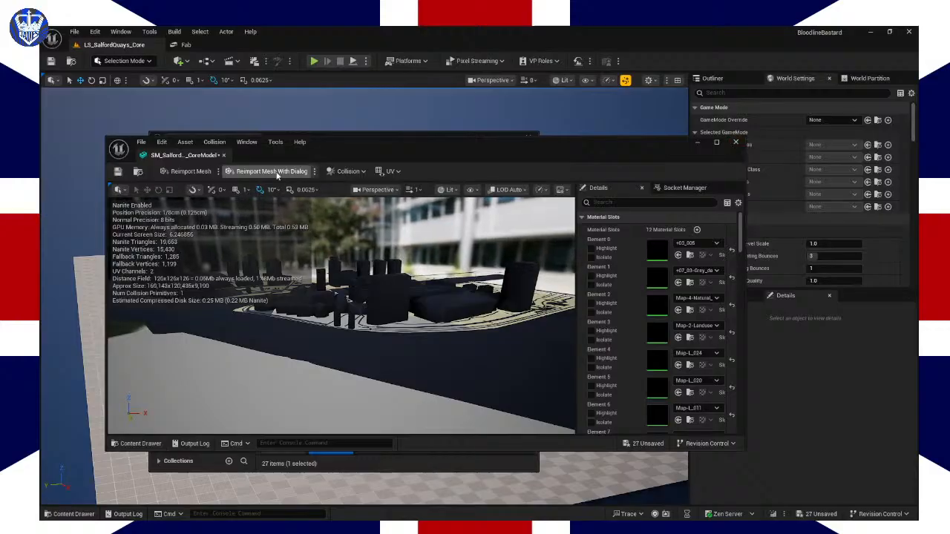
left_click(277, 172)
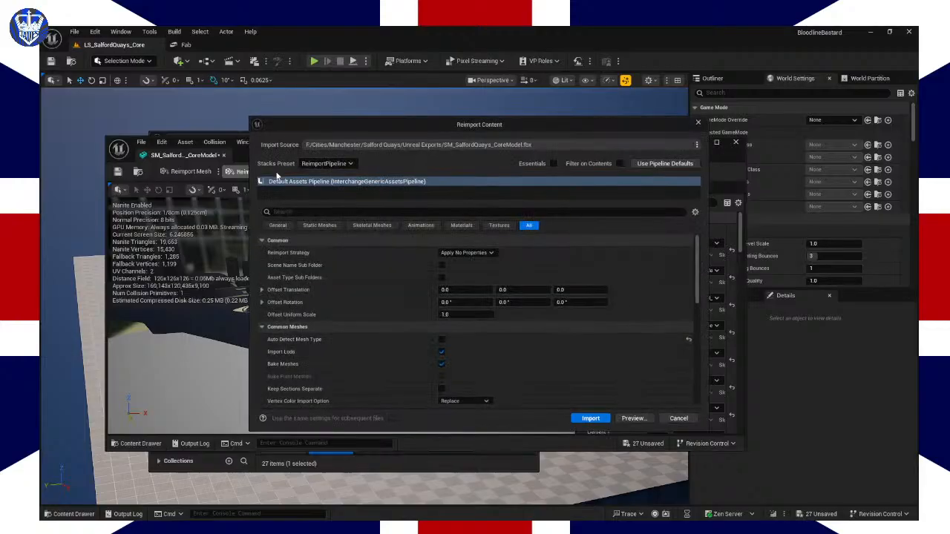
scroll(697, 304, "down", 5)
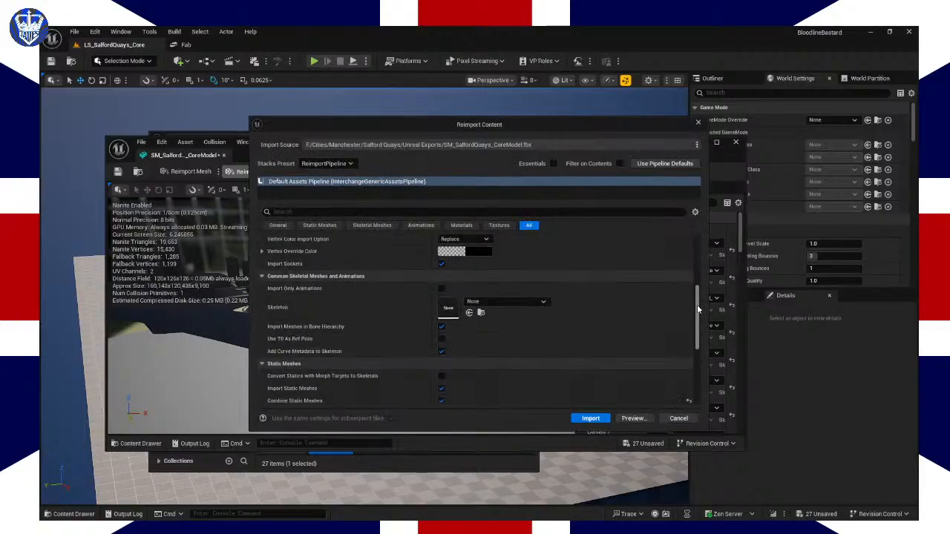
left_click_drag(697, 304, 696, 326)
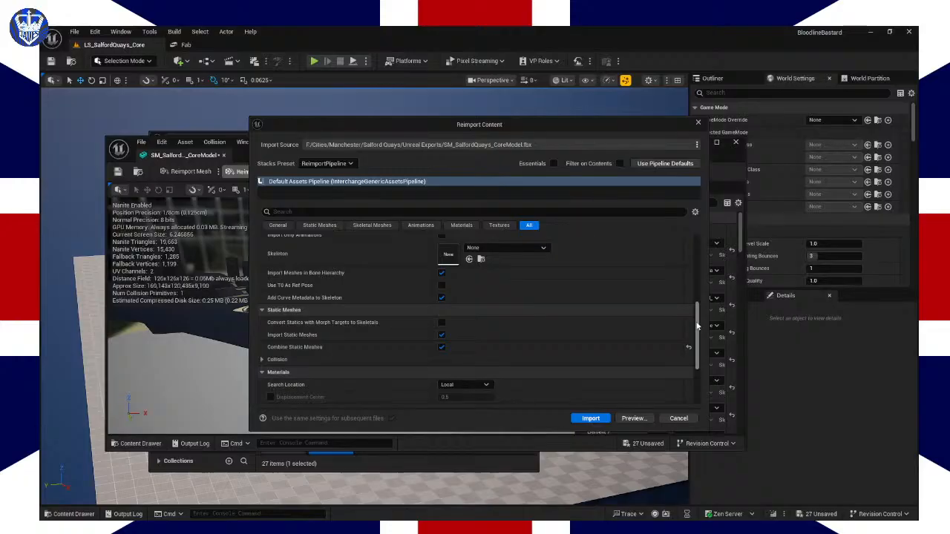
left_click(463, 226)
left_click(498, 226)
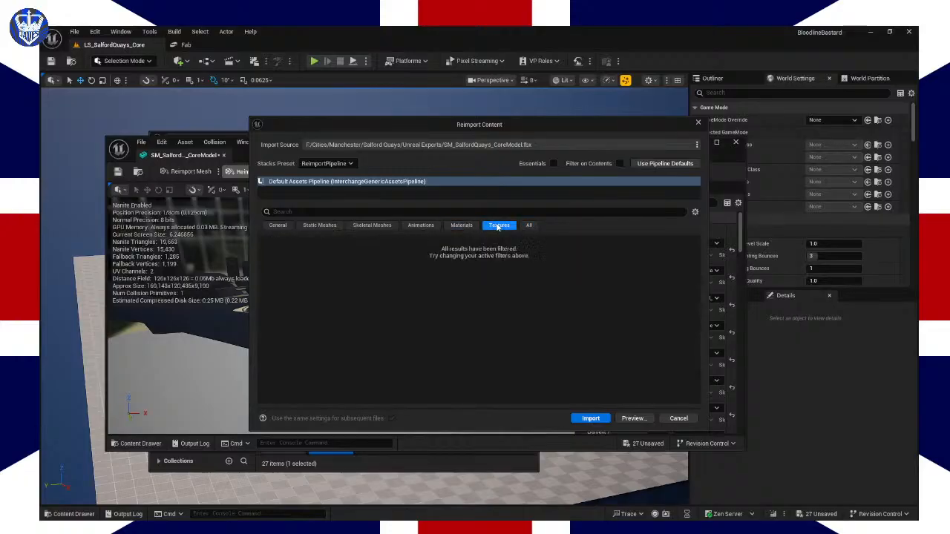
left_click(461, 225)
left_click(488, 253)
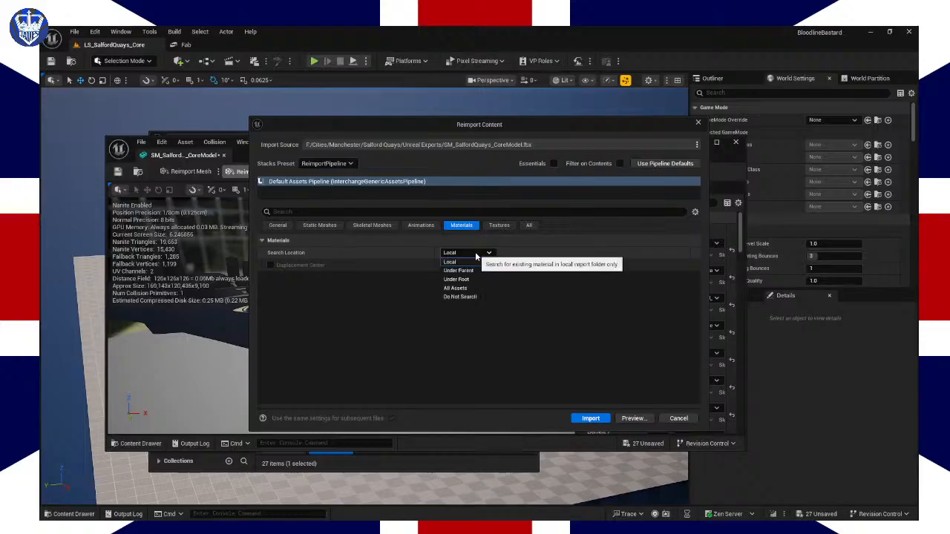
left_click(455, 288)
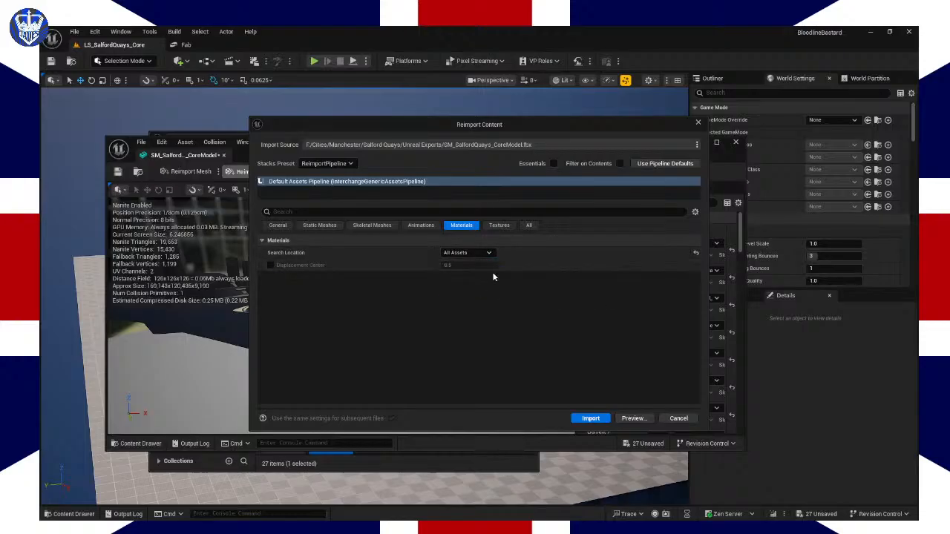
left_click(678, 419)
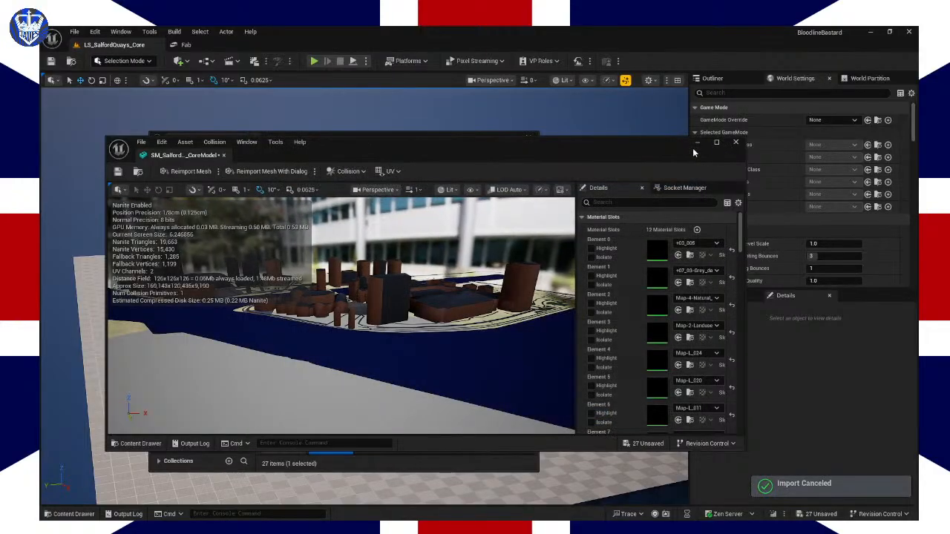
Step: Close the mesh editor, place SM_SalfordQuays_CoreModel from the TheQuays folder onto the level's floor and get the Content Browser out of the way
left_click(736, 143)
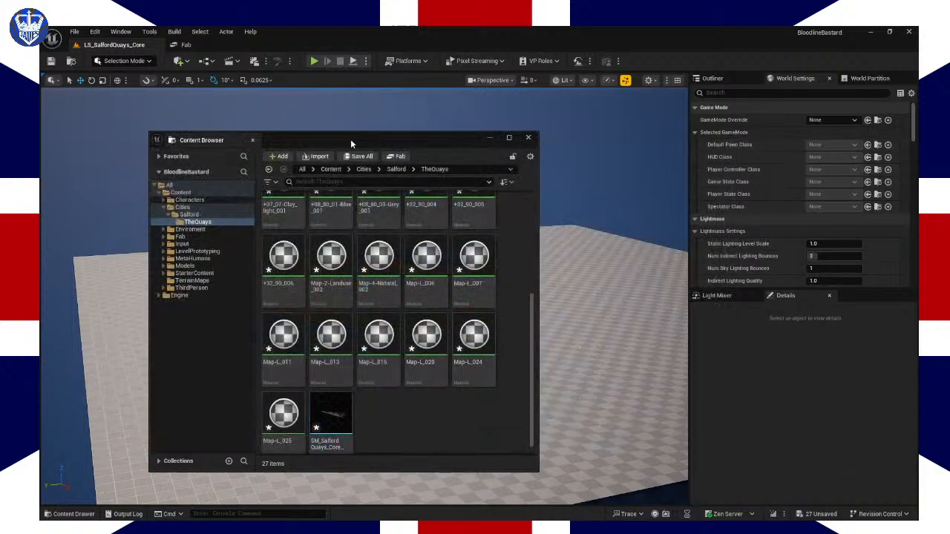
left_click_drag(352, 143, 303, 138)
scroll(318, 245, "up", 3)
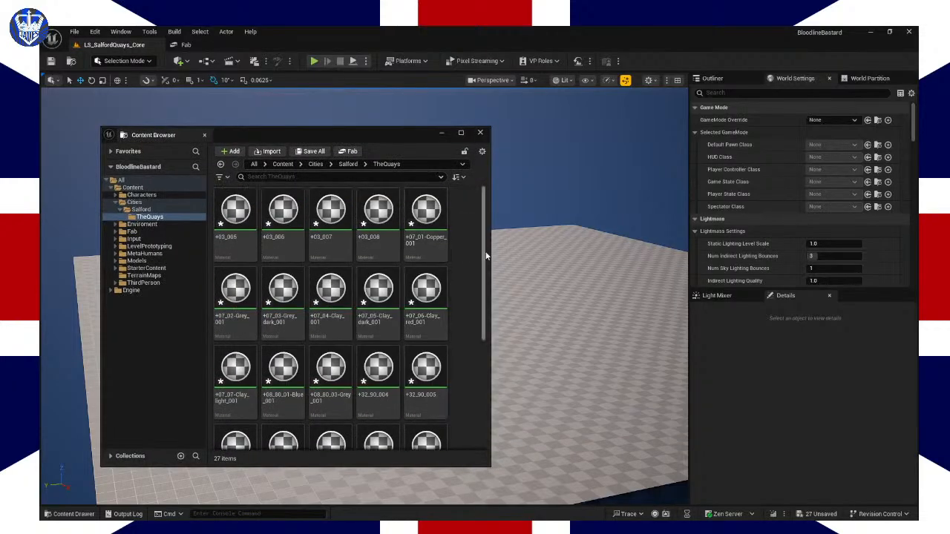
scroll(486, 256, "down", 5)
left_click_drag(369, 135, 307, 49)
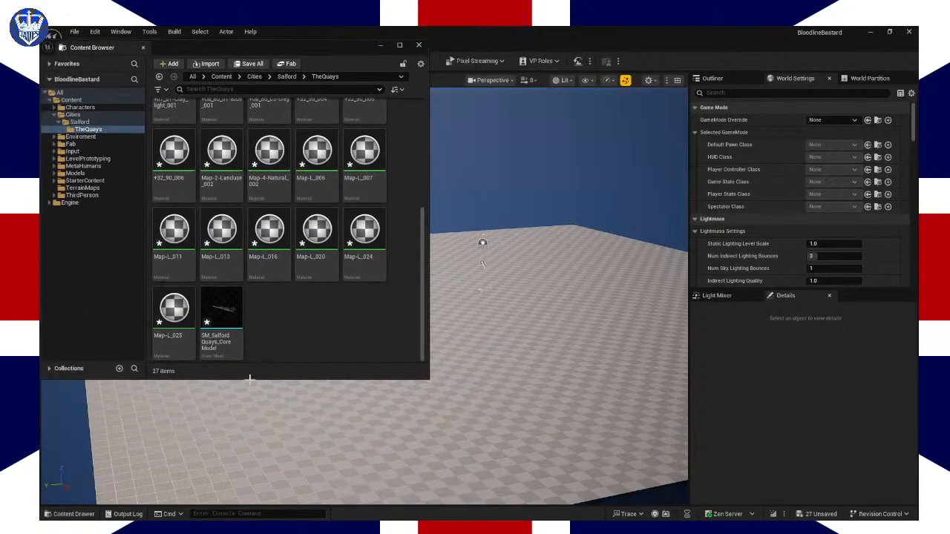
left_click_drag(221, 310, 484, 322)
right_click_drag(484, 322, 487, 319)
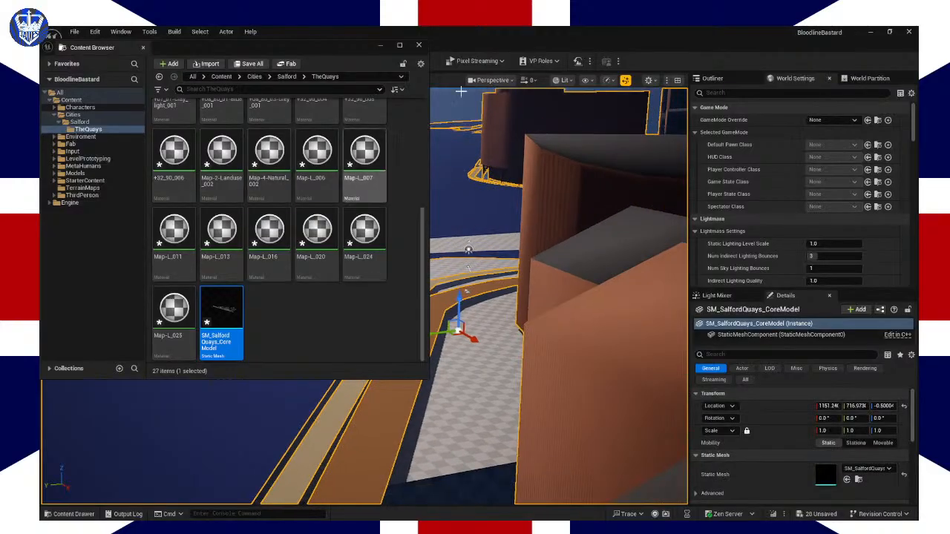
left_click(374, 46)
Step: Scale the placed city model down uniformly to about 0.046
scroll(497, 239, "down", 8)
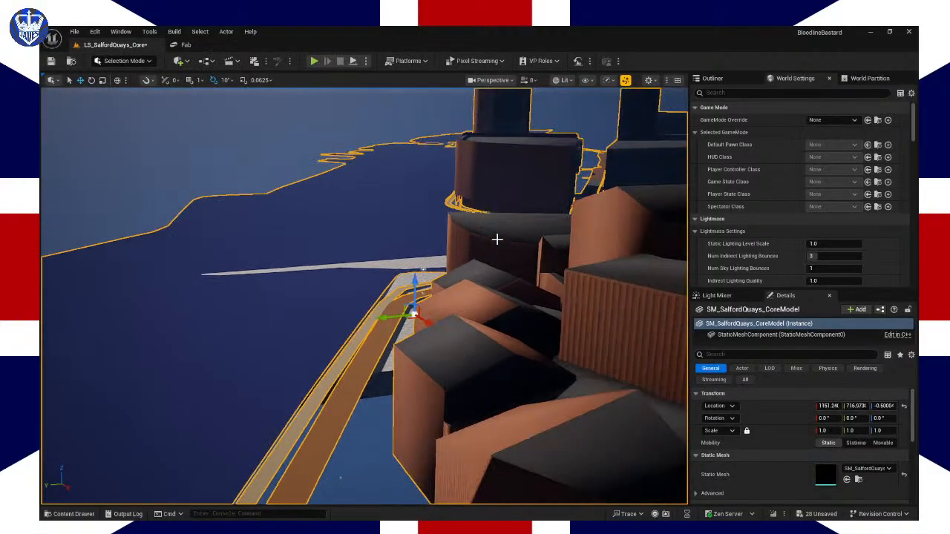
scroll(497, 239, "down", 10)
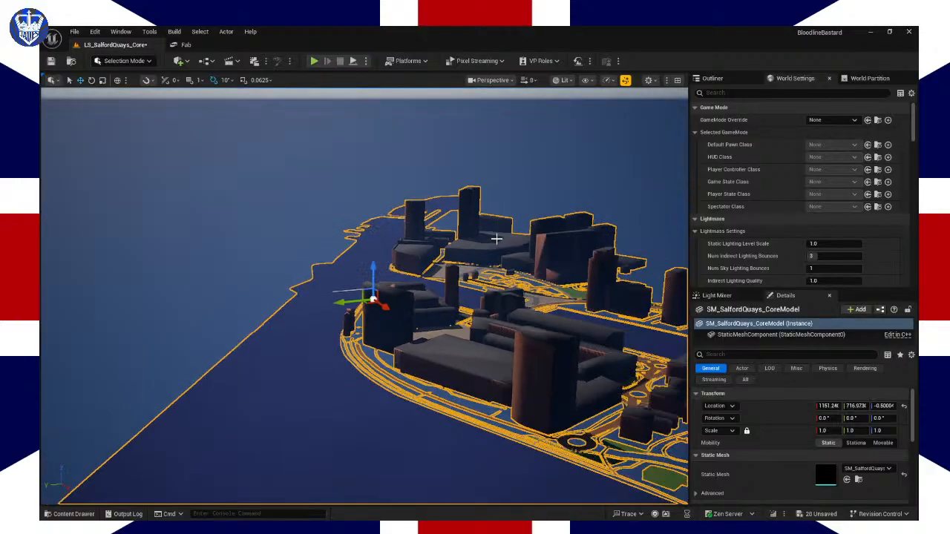
scroll(498, 239, "down", 8)
scroll(497, 239, "up", 12)
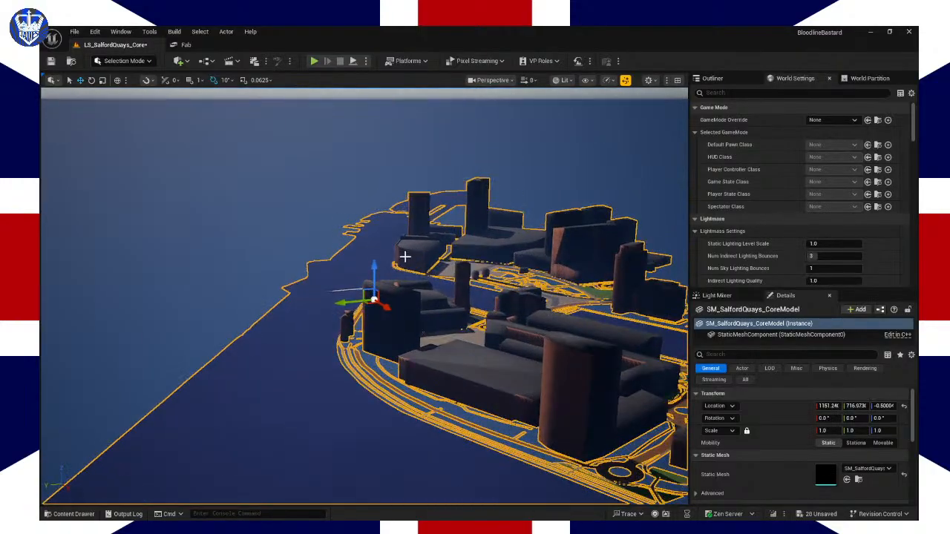
scroll(405, 257, "up", 5)
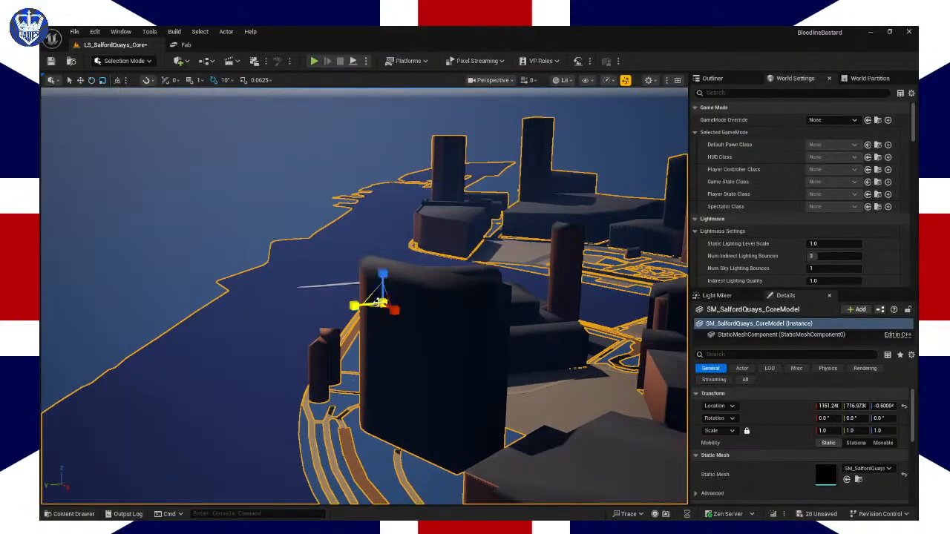
left_click_drag(382, 303, 320, 315)
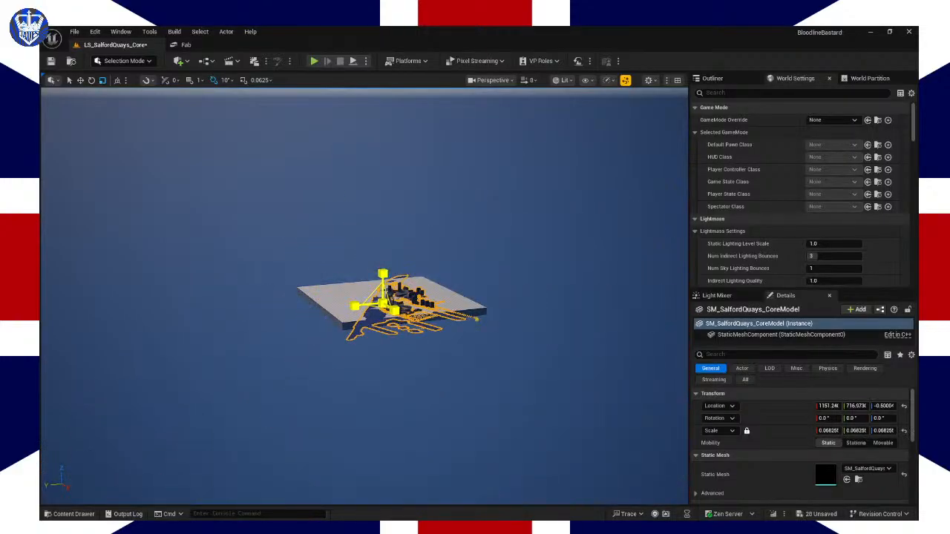
scroll(394, 301, "up", 8)
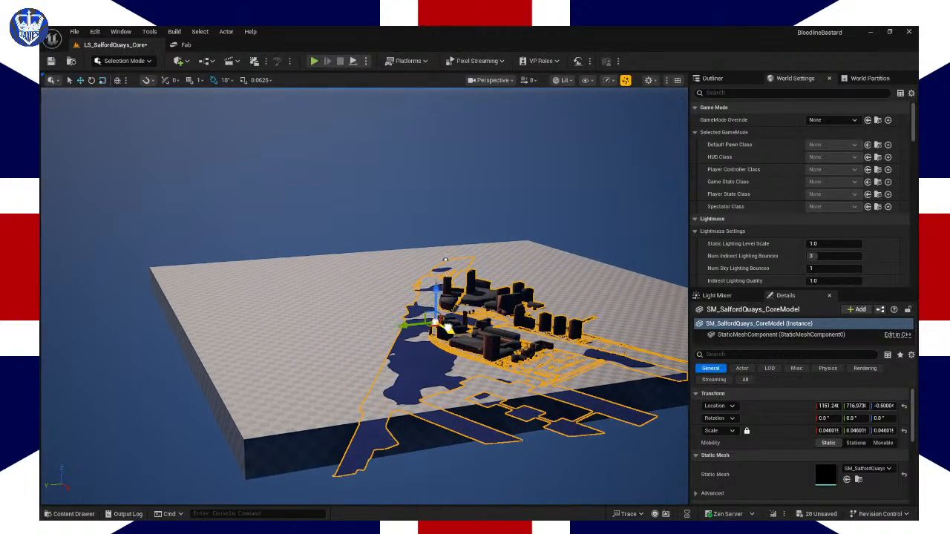
Step: Move the city model over the floor to about X -299.7 and raise it to about Z 11.5
left_click_drag(449, 328, 407, 305)
left_click_drag(391, 268, 392, 264)
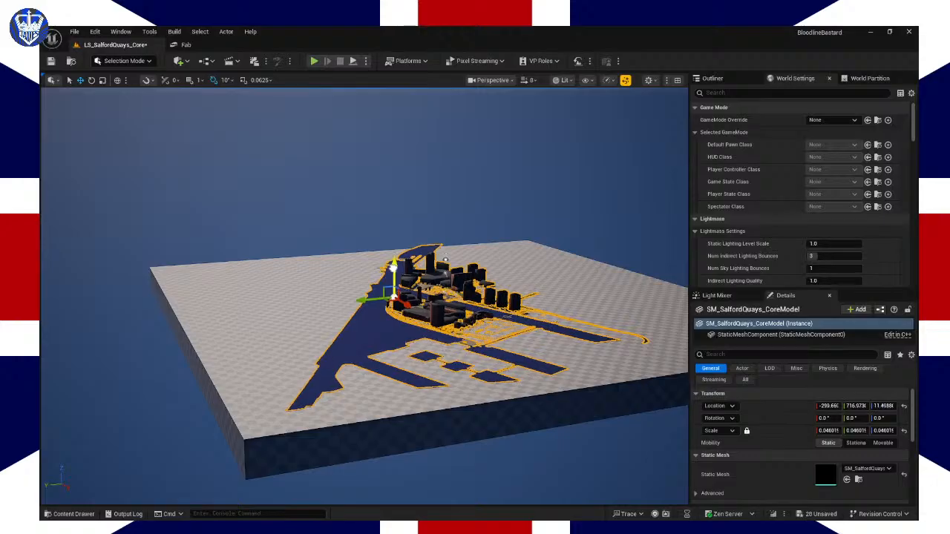
Step: Fly down through the city model to examine its buildings, roads and water near ground level
mouse_move(433, 335)
right_mouse_down()
mouse_move(384, 334)
mouse_move(383, 312)
mouse_move(390, 327)
mouse_move(490, 324)
mouse_move(501, 307)
mouse_move(491, 340)
mouse_move(487, 323)
mouse_move(450, 335)
mouse_move(507, 333)
mouse_move(387, 333)
mouse_move(408, 321)
mouse_move(432, 335)
right_mouse_up()
key("w")
scroll(433, 335, "down", 3)
key("a")
scroll(433, 335, "down", 4)
key("w")
scroll(433, 335, "up", 3)
key("w")
key("d")
key("w")
key("a")
key("s")
key("w")
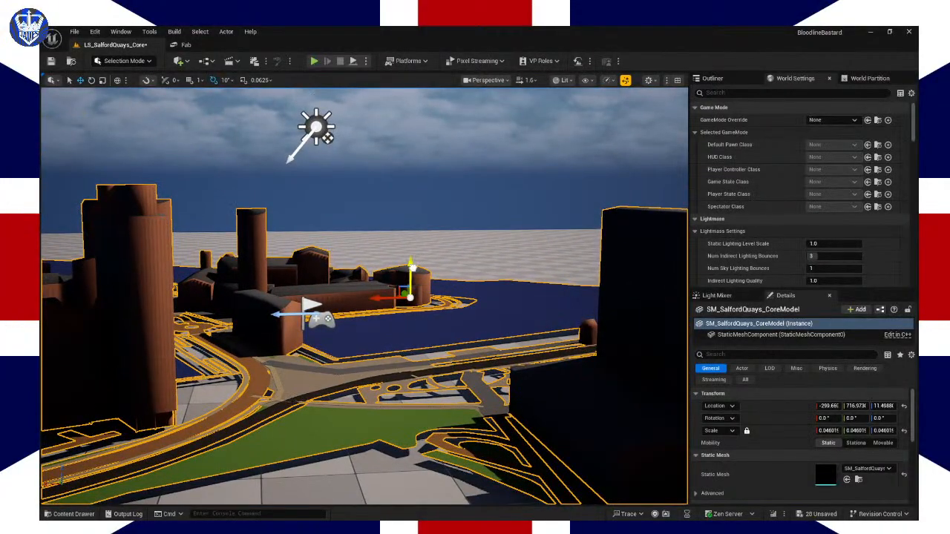
Step: Lower the city model to about Z 1.8, undo a first trial rescale and scale it uniformly to about 0.086
left_click_drag(410, 264, 412, 271)
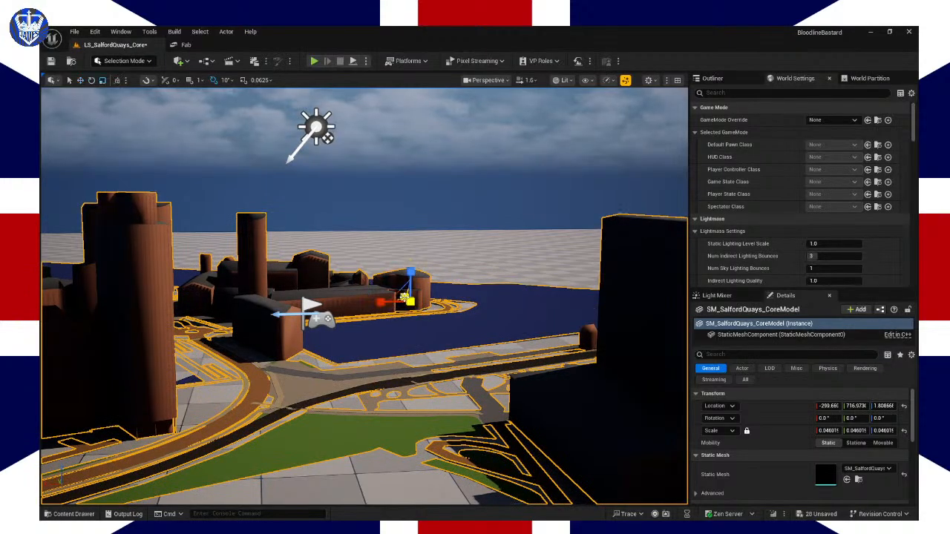
left_click_drag(404, 297, 405, 299)
key("ctrl+z")
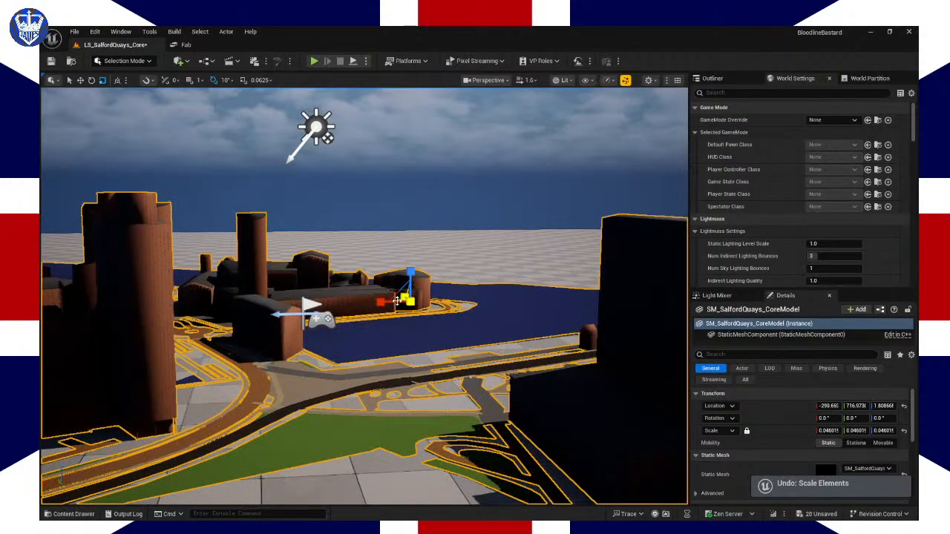
right_click_drag(404, 297, 312, 303)
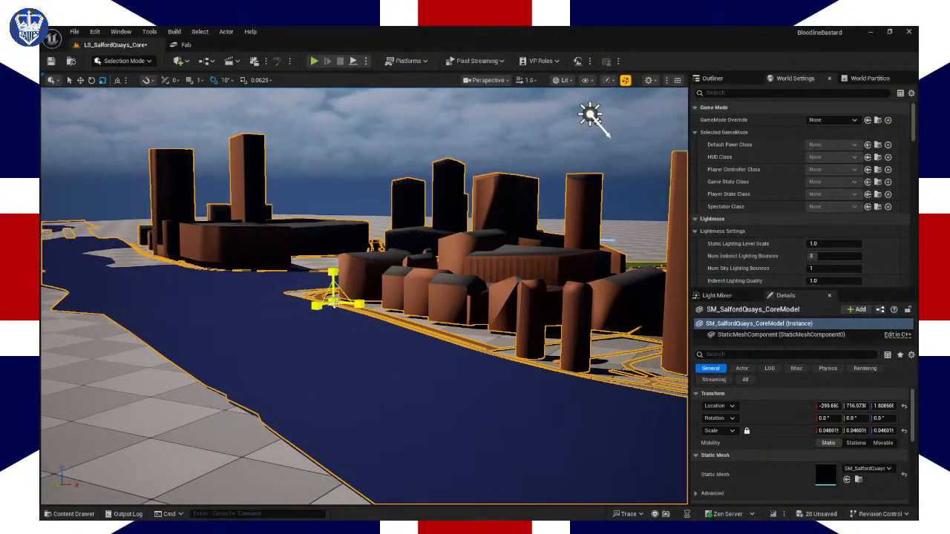
scroll(334, 299, "up", 5)
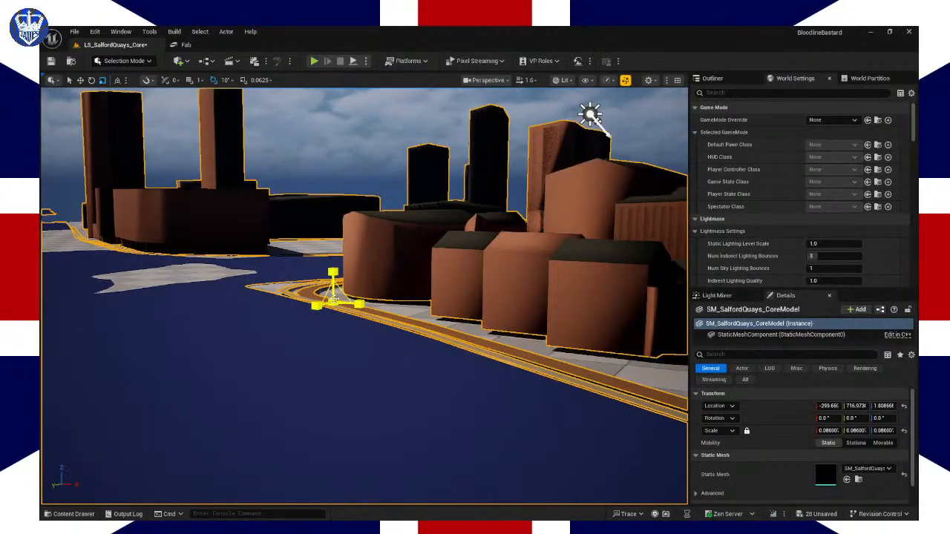
Step: Try scaling the floor uniformly and undo that scaling
left_click(334, 298)
scroll(334, 298, "down", 5)
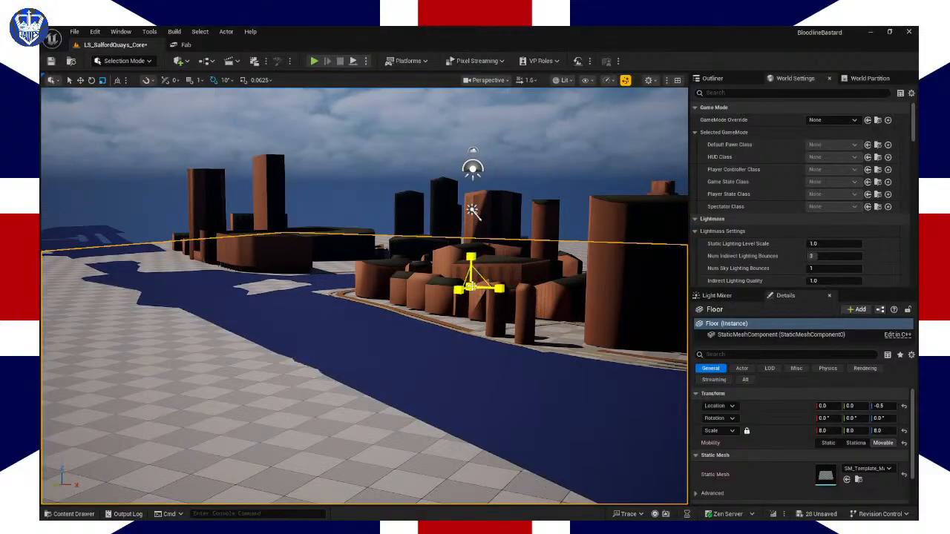
left_click_drag(471, 286, 446, 299)
key("ctrl+z")
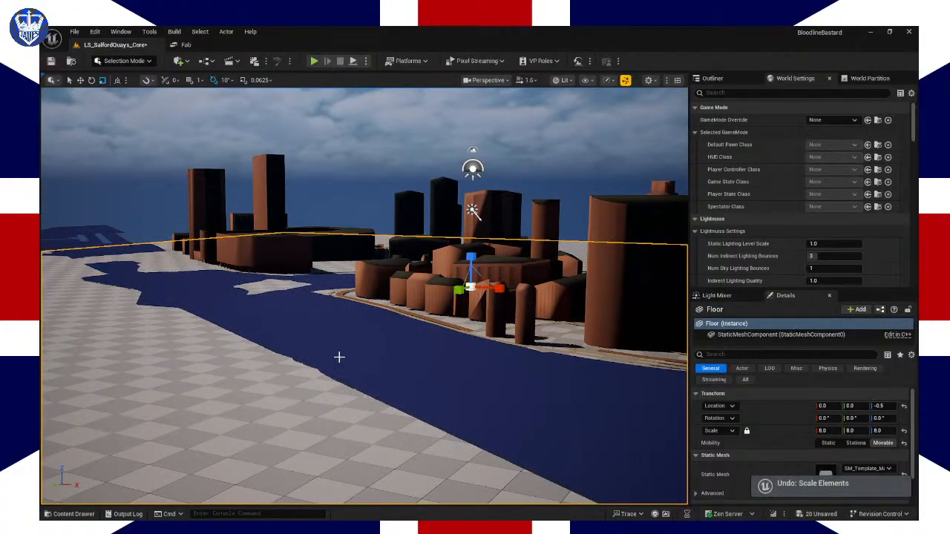
Step: Reselect the city model, scale it uniformly to about 0.116 and adjust its height to about Z 4.04
left_click(338, 358)
left_click_drag(367, 286, 412, 265)
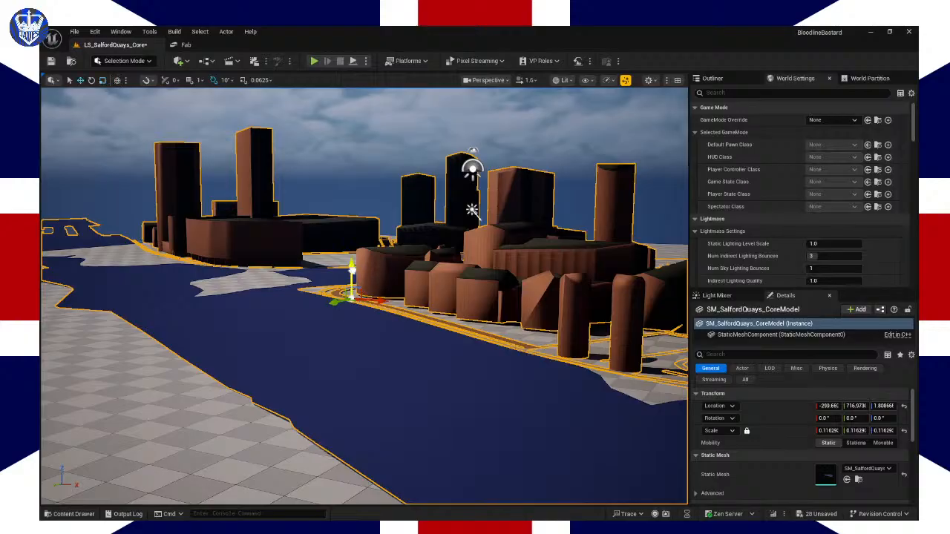
left_click_drag(351, 271, 351, 272)
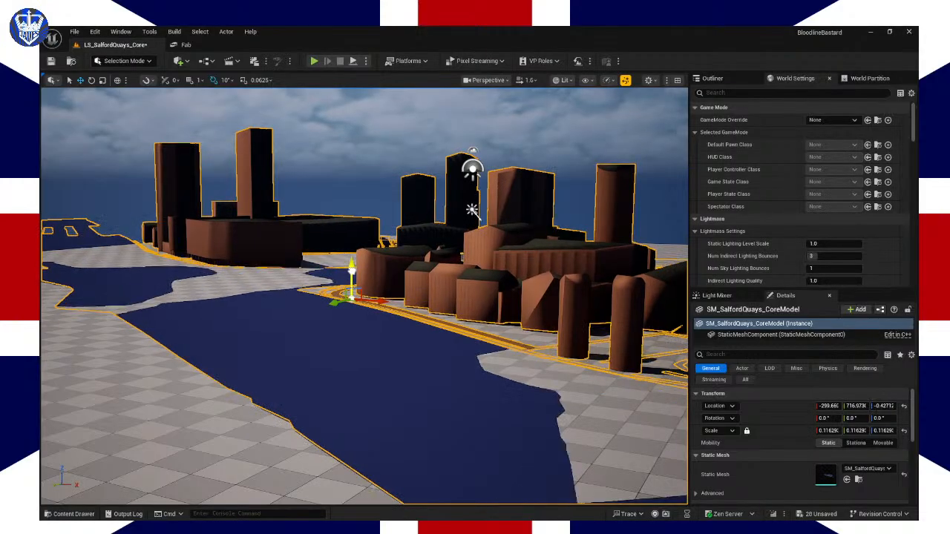
left_click_drag(351, 269, 352, 264)
right_click_drag(351, 269, 328, 273)
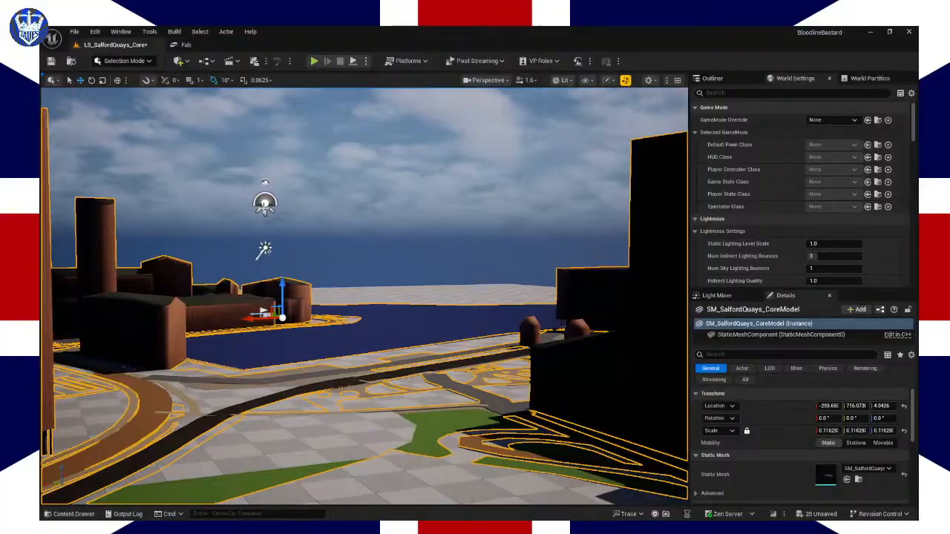
Step: Play the level in the viewport to check the city's scale, stop the session and reselect the city model
left_click(314, 62)
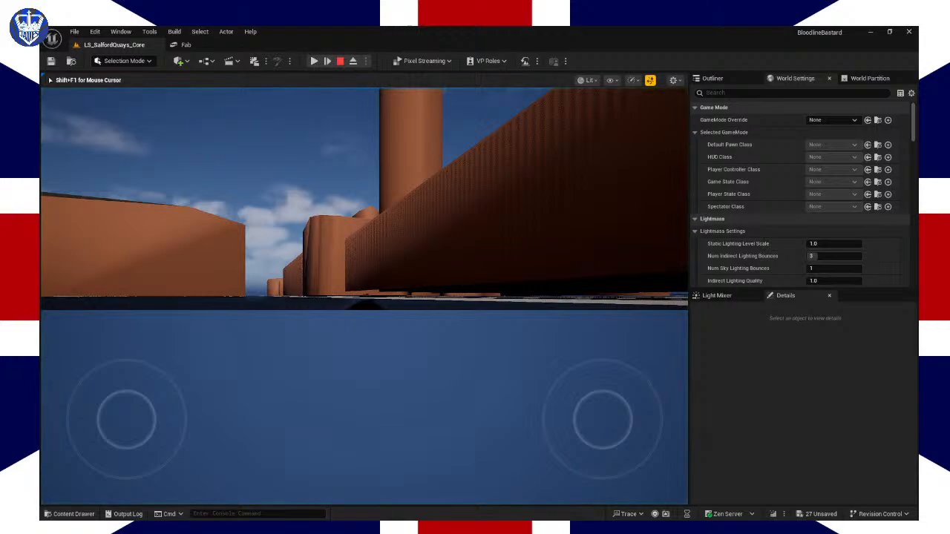
key("Escape")
left_click(388, 254)
right_click_drag(413, 255, 413, 254)
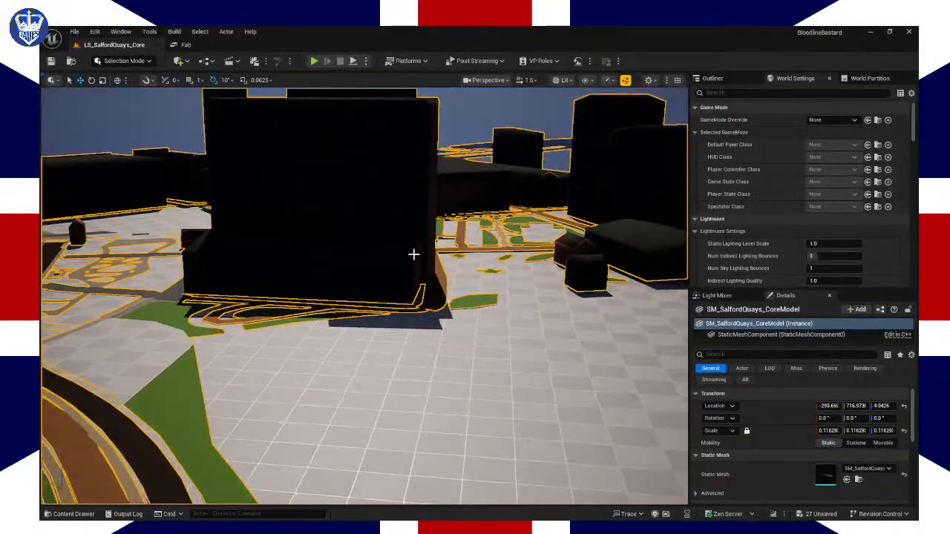
Step: Show the Outliner and collapse the component lists of the lighting actors and the Floor
left_click(728, 80)
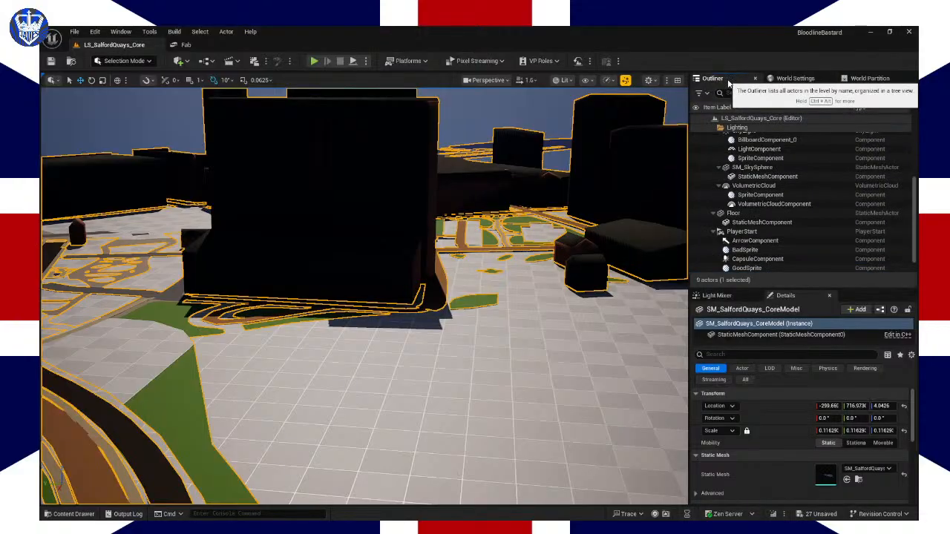
scroll(755, 161, "up", 4)
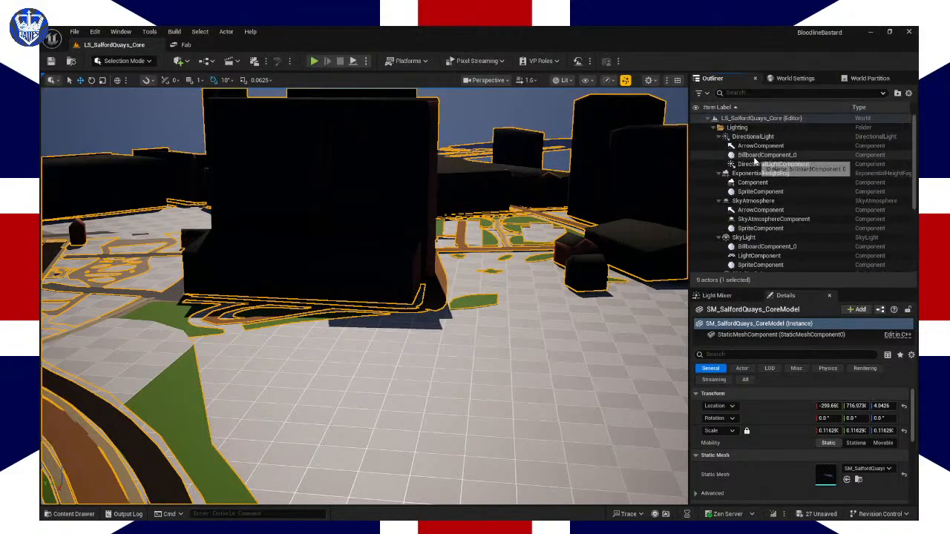
left_click(718, 137)
left_click(718, 147)
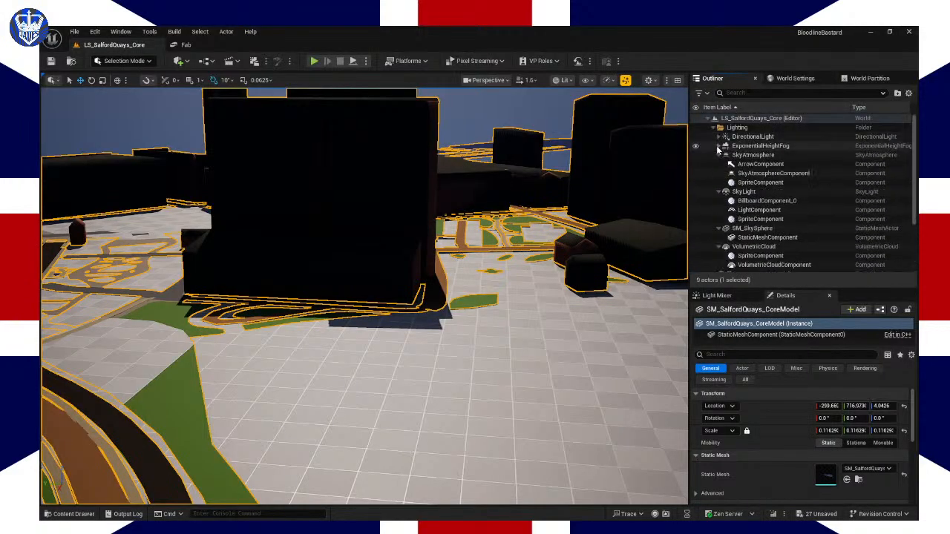
left_click(718, 155)
left_click(719, 165)
left_click(719, 173)
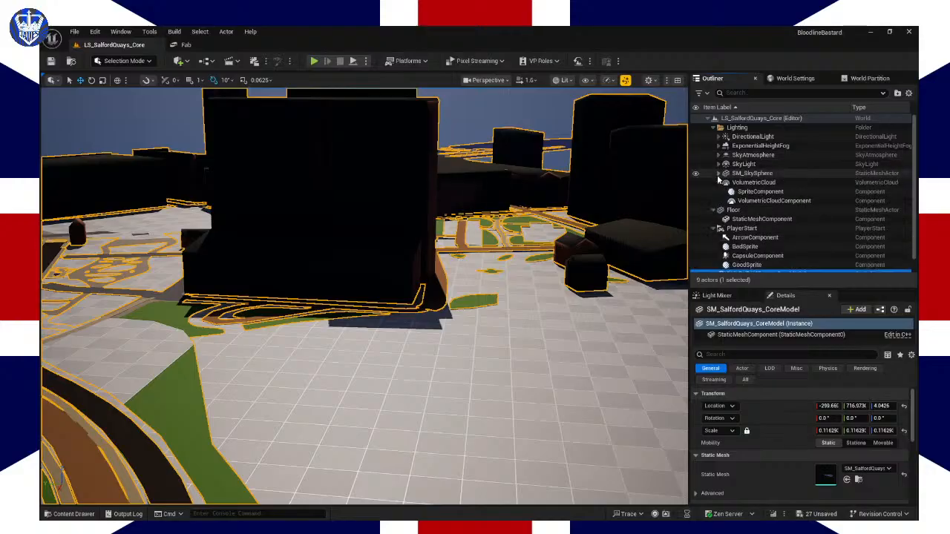
left_click(719, 182)
left_click(713, 192)
Step: Focus on the PlayerStart and move it onto the open floor near the buildings, to about X 680, Y -3159
left_click(729, 201)
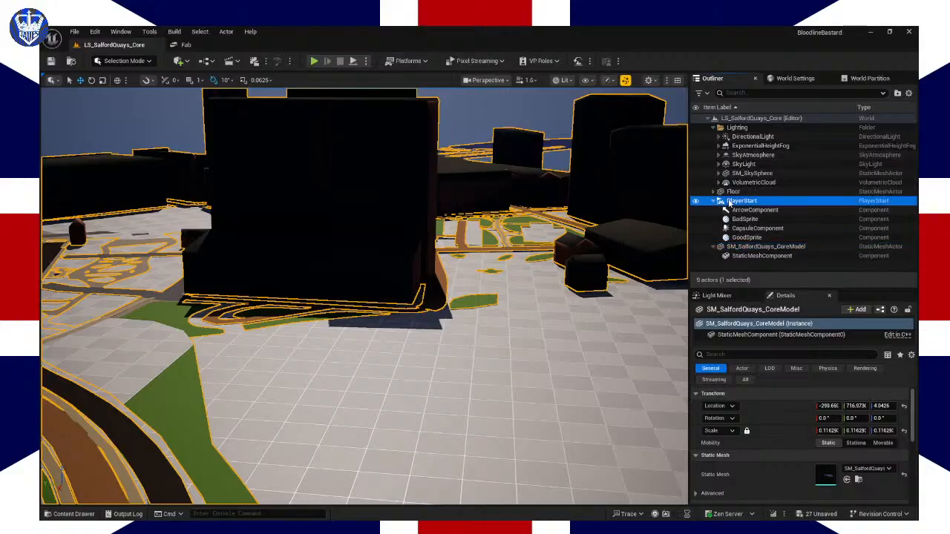
double_click(729, 201)
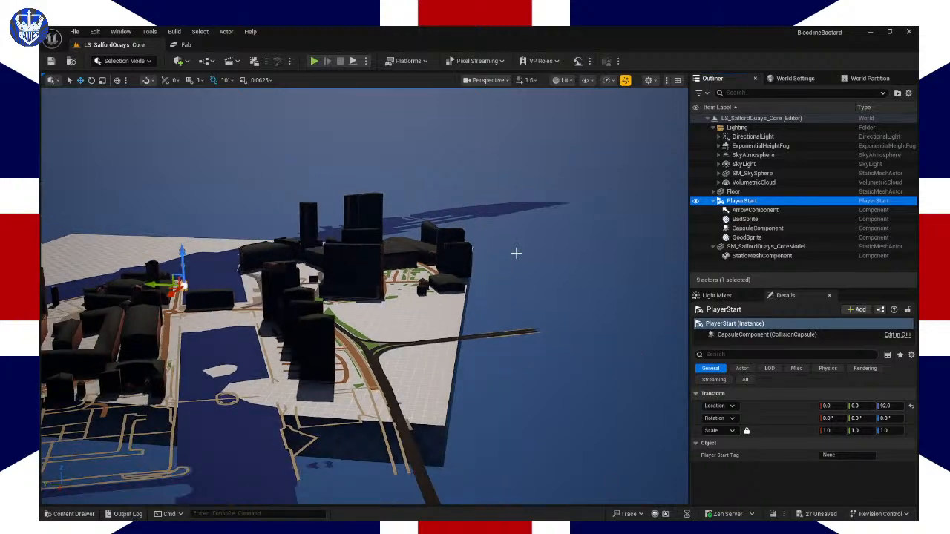
left_click_drag(158, 287, 399, 297)
scroll(401, 297, "up", 6)
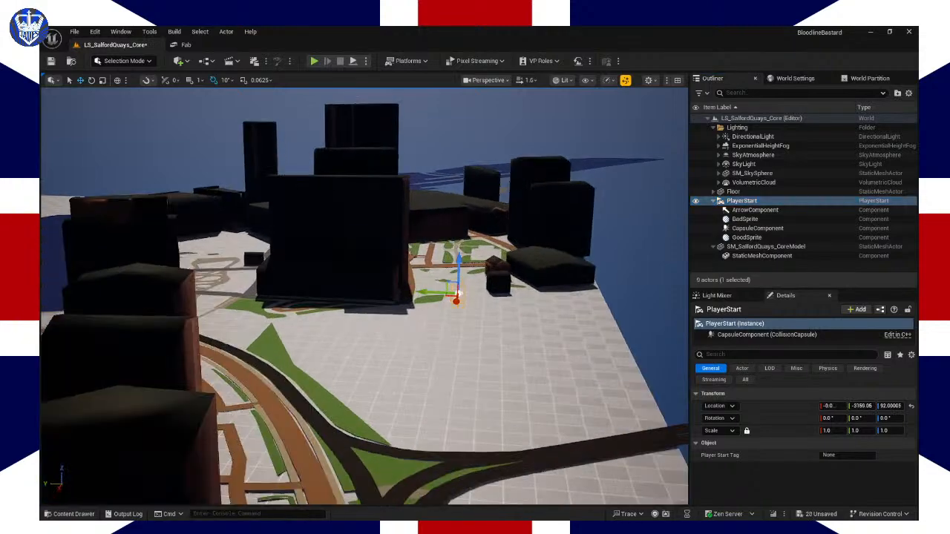
right_click_drag(293, 482, 407, 338)
key("d")
left_click_drag(375, 347, 297, 345)
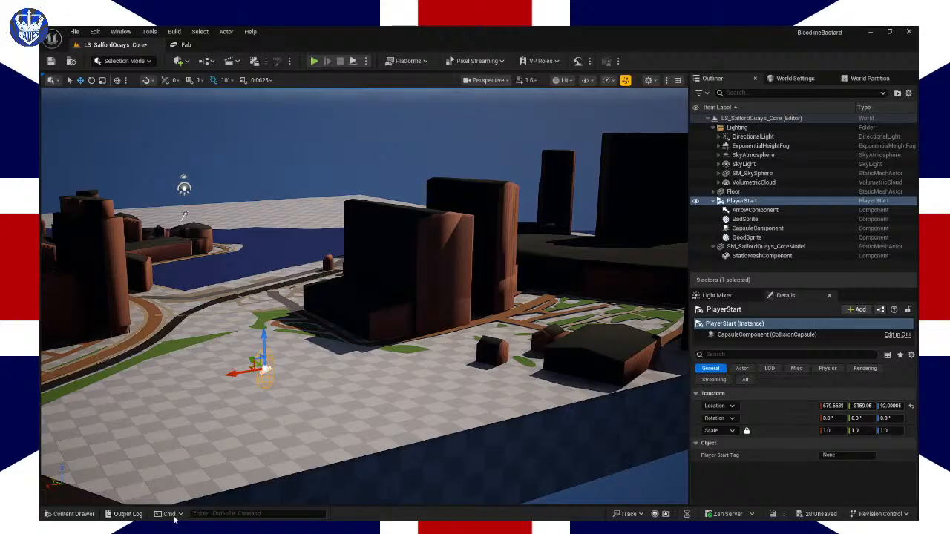
Step: Place BP_ThirdPersonCharacter from the ThirdPerson Blueprints folder beside the PlayerStart and set its Auto Possess Player to Player 0
left_click(74, 514)
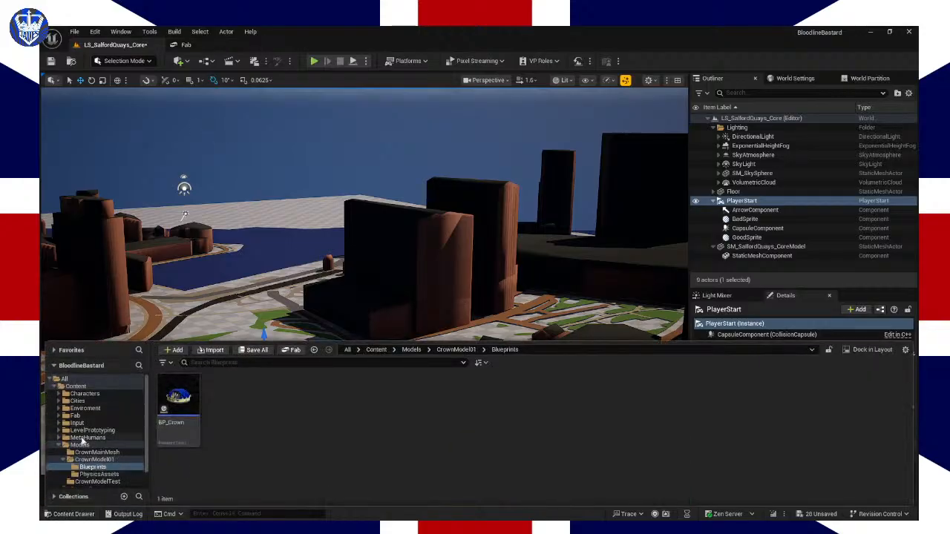
left_click(59, 446)
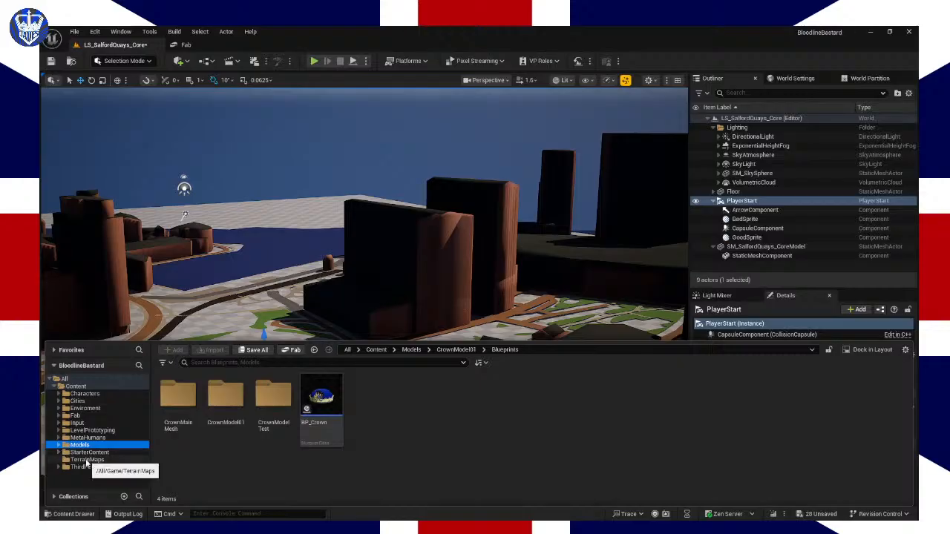
left_click(87, 467)
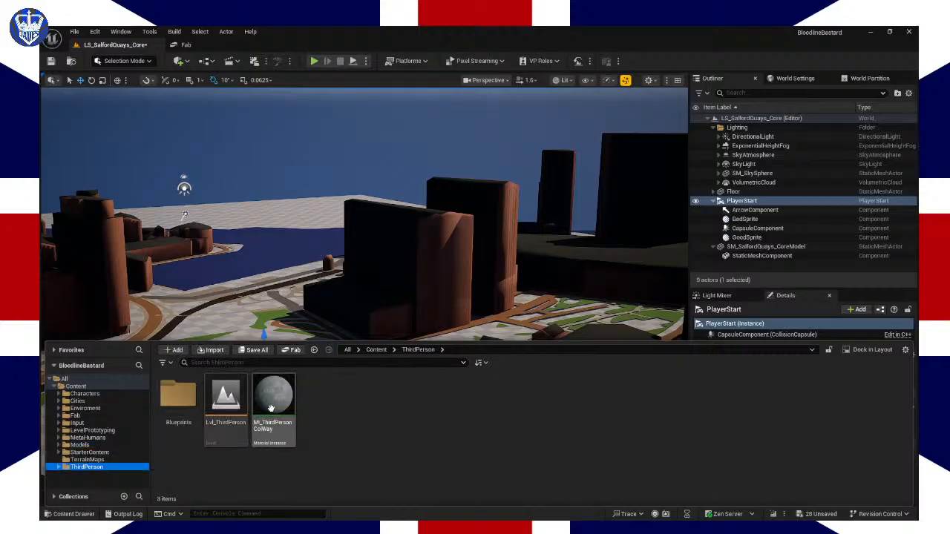
double_click(176, 407)
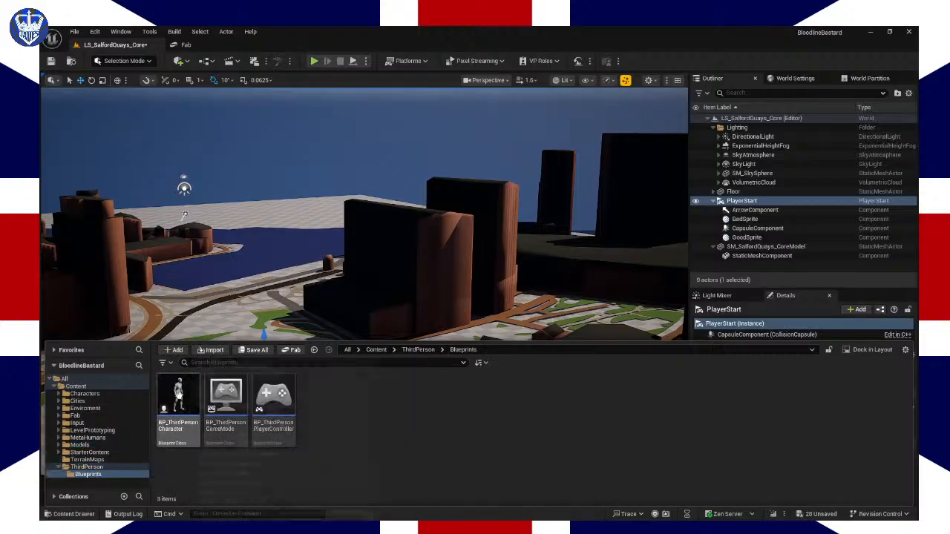
left_click_drag(178, 401, 252, 363)
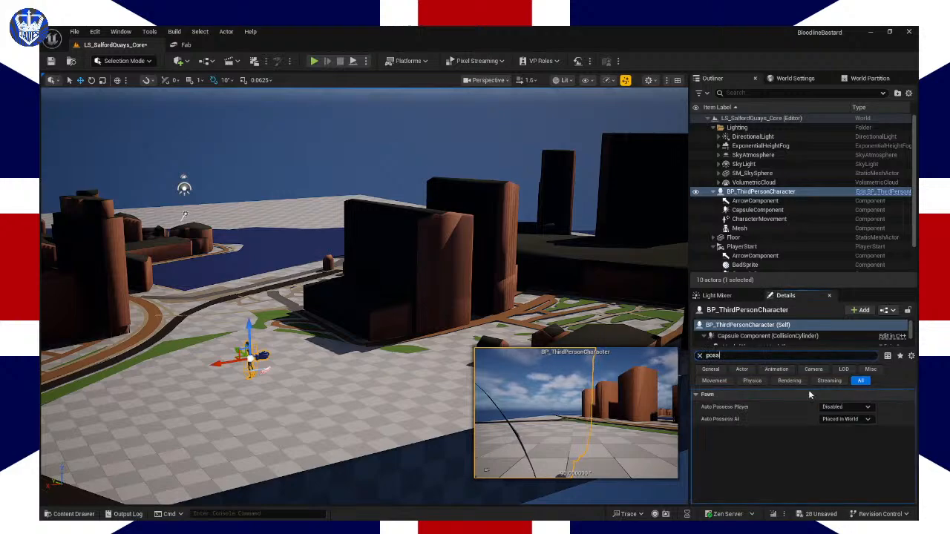
left_click(845, 406)
left_click(827, 423)
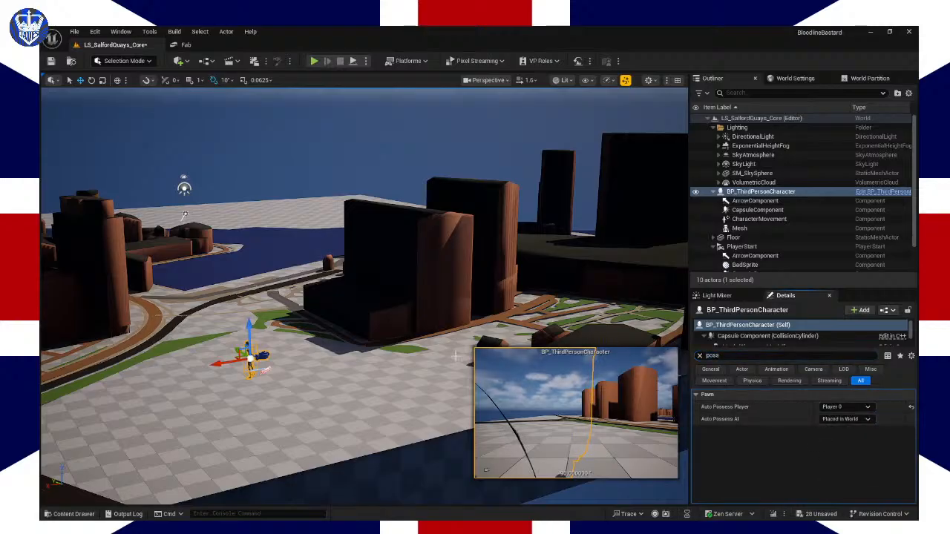
Step: Play the level with the placed third-person character and stop the session
left_click(414, 370)
right_click_drag(407, 367, 399, 362)
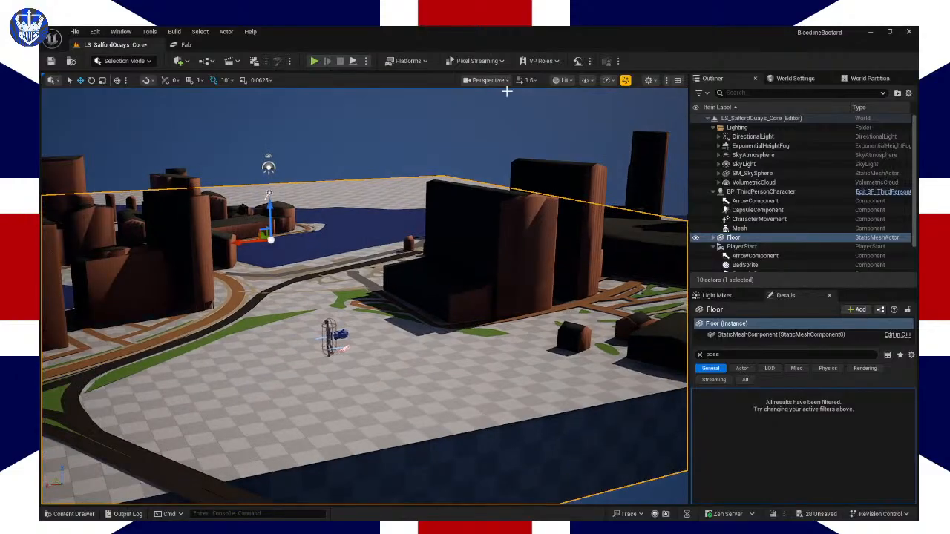
left_click(315, 61)
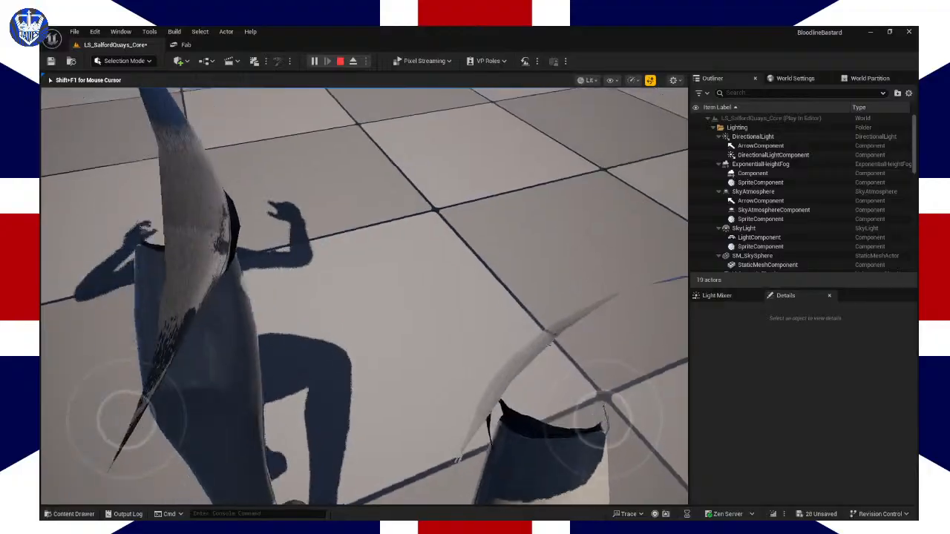
key("shift+F1")
key("Escape")
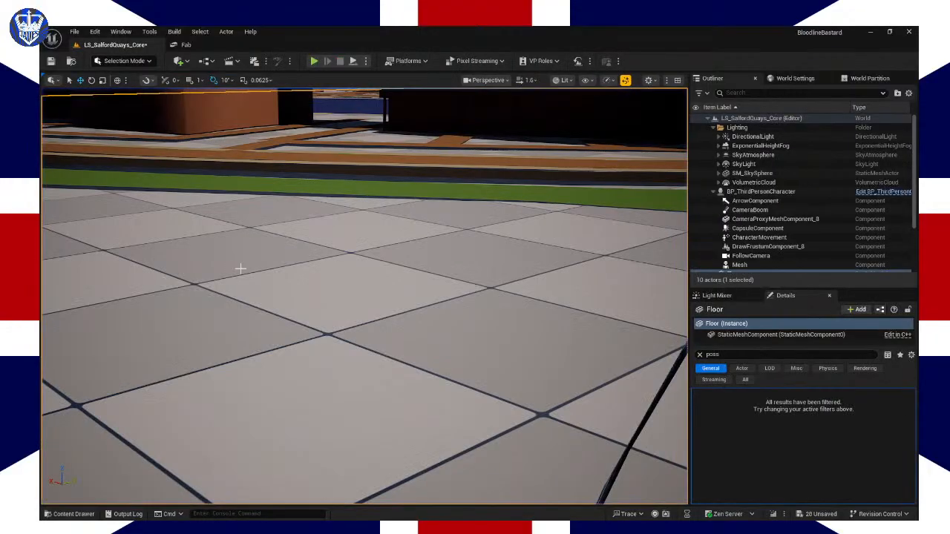
Step: Select the PlayerStart beside the character, enlarge it and undo the last scaling
key("s")
right_click_drag(382, 311, 354, 308)
left_click(292, 329)
key("e")
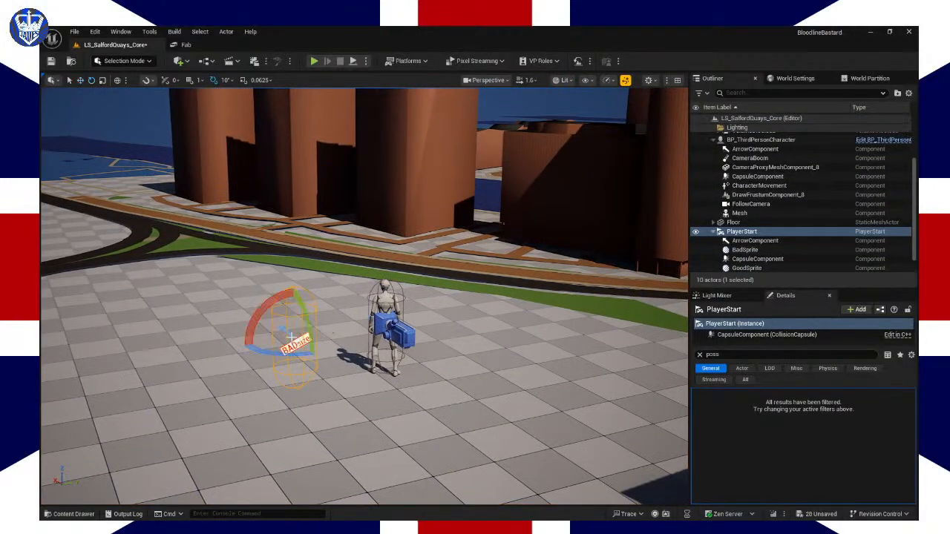
key("r")
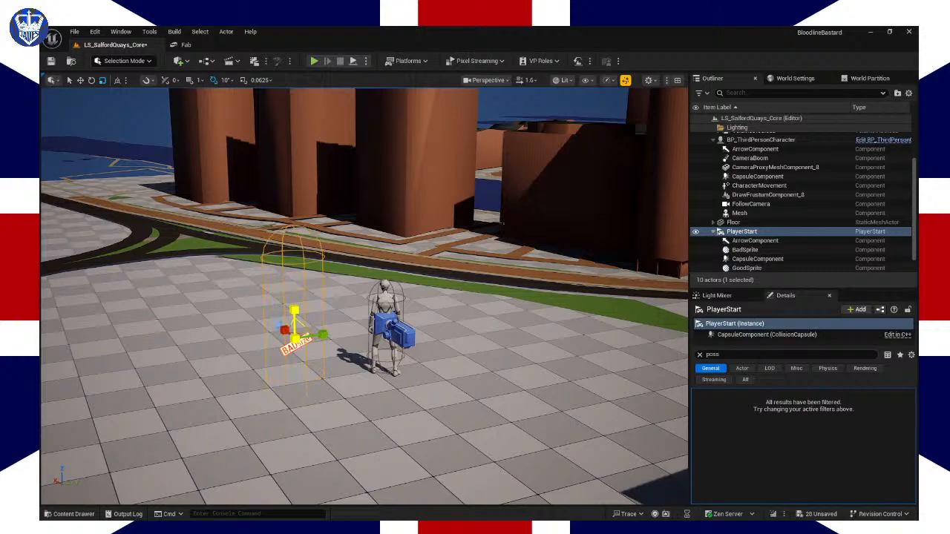
key("ctrl+z")
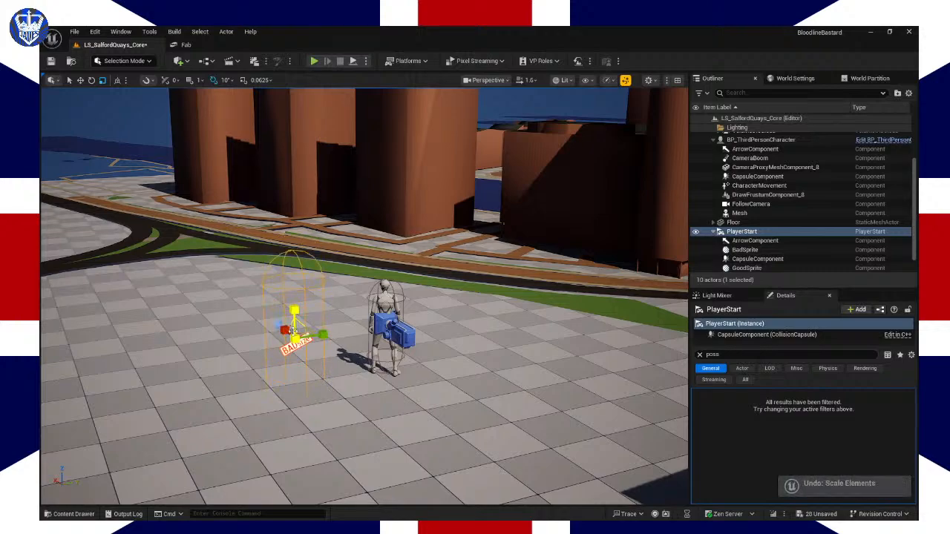
Step: Raise the PlayerStart above the floor and move it well away from the character
key("w")
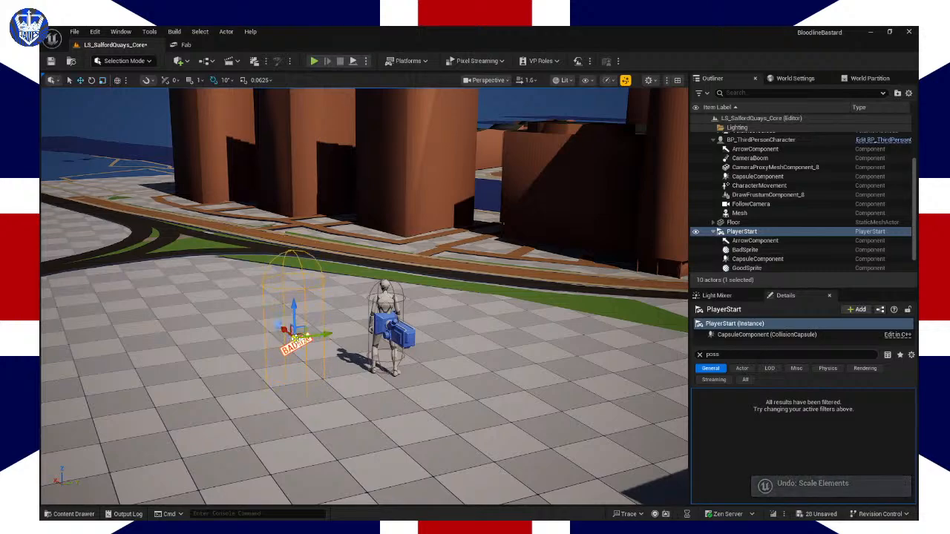
left_click_drag(294, 312, 292, 213)
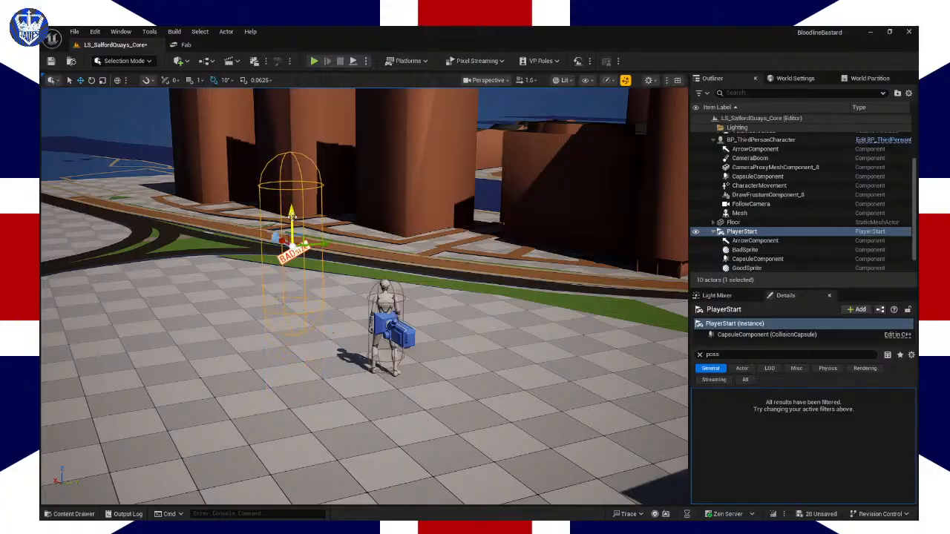
key("e")
key("r")
left_click_drag(291, 248, 104, 267)
scroll(156, 248, "down", 5)
scroll(377, 279, "up", 8)
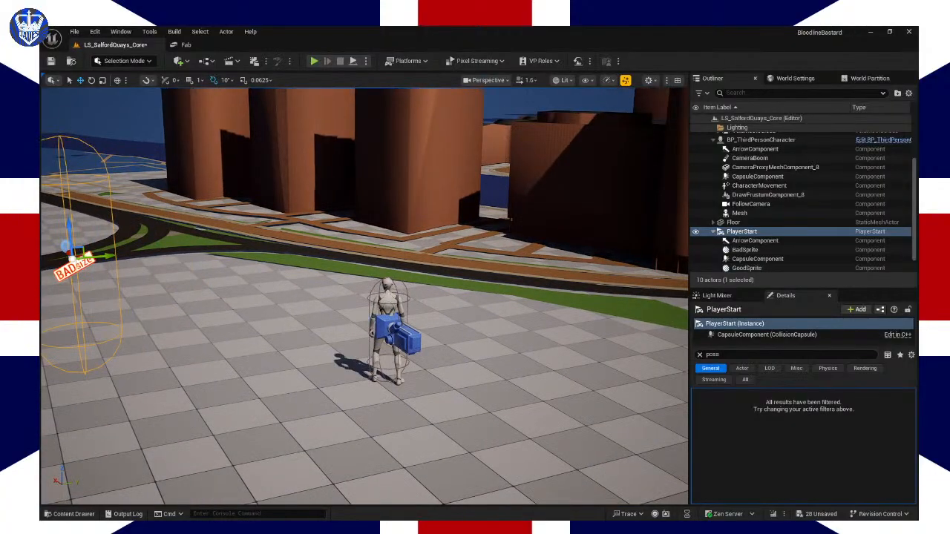
Step: Raise the third-person character slightly off the floor, test it by playing the level and stop the session
left_click(387, 312)
left_click_drag(387, 300, 388, 275)
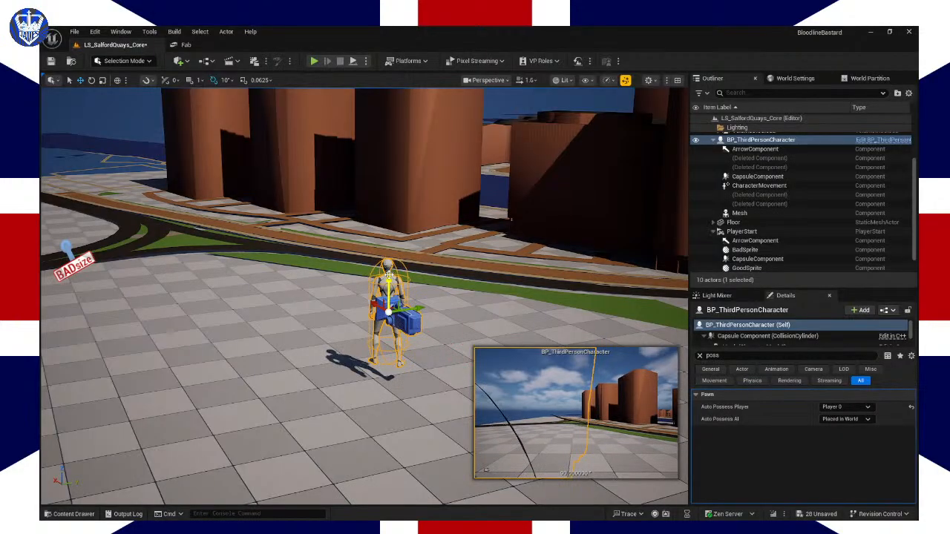
left_click(314, 61)
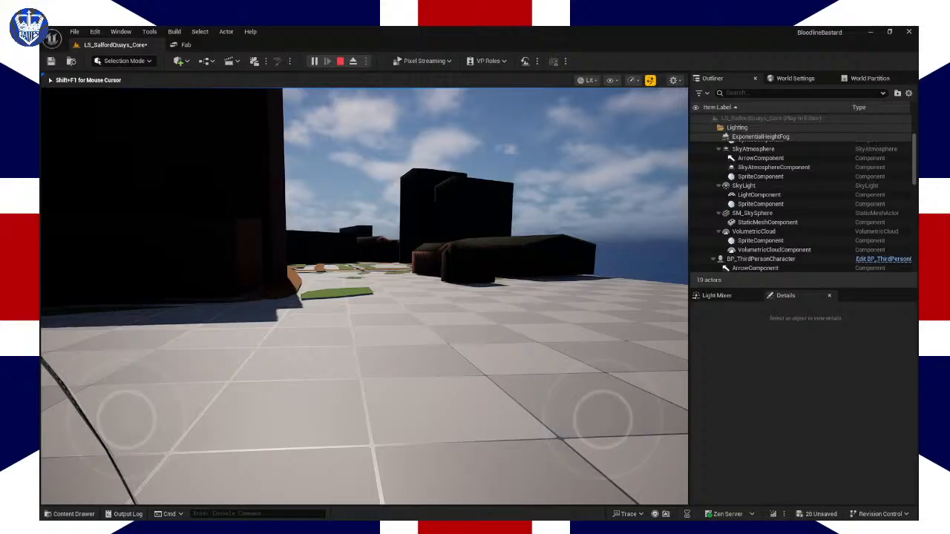
key("Escape")
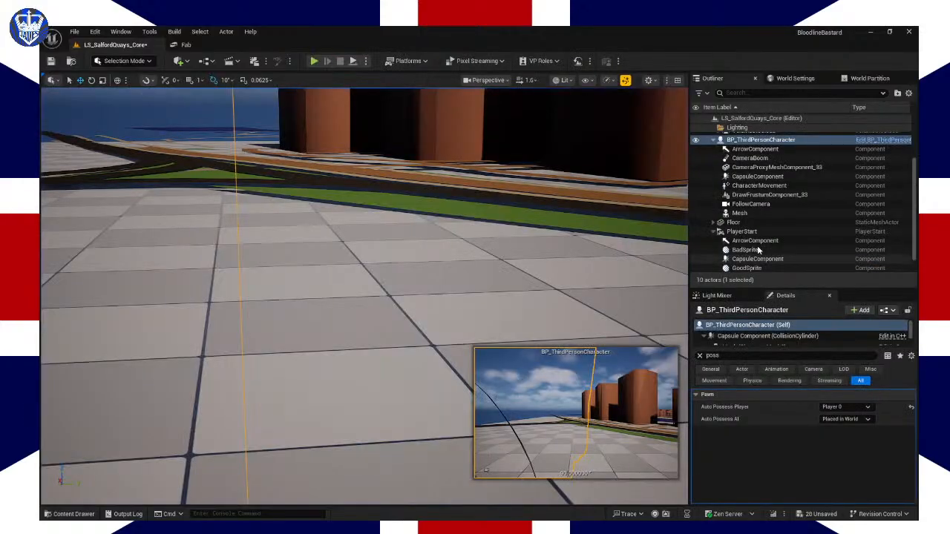
Step: Focus on the third-person character and shift it slightly sideways across the floor
right_click_drag(549, 259, 237, 256)
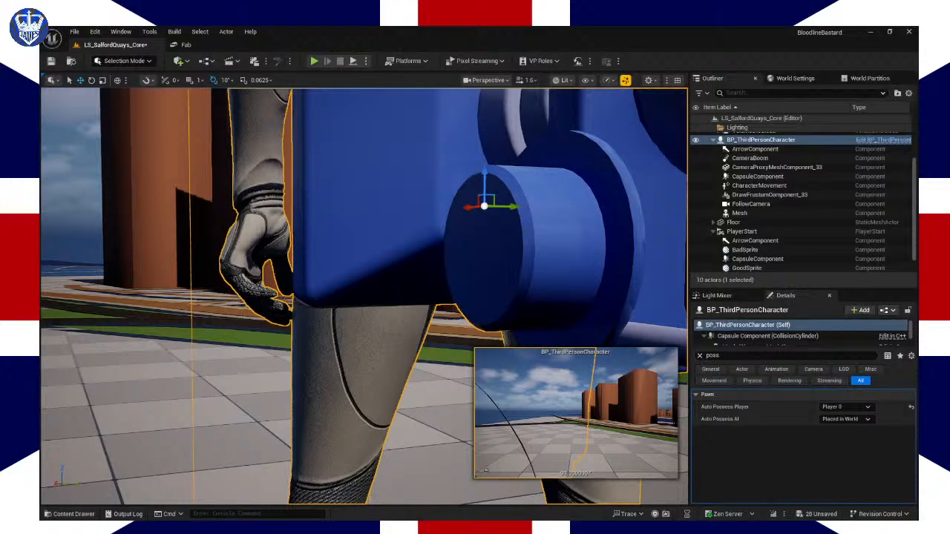
scroll(364, 297, "up", 4)
right_click_drag(364, 297, 238, 297)
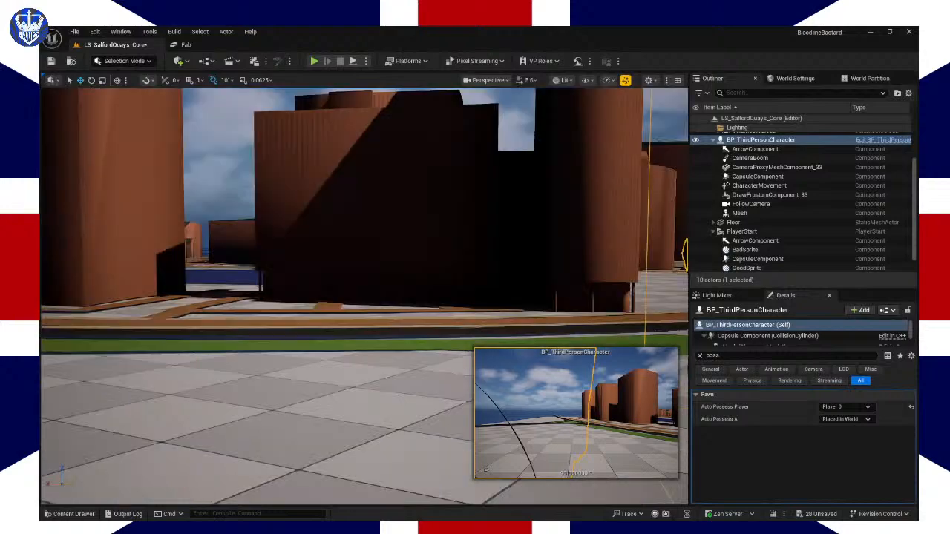
key("f")
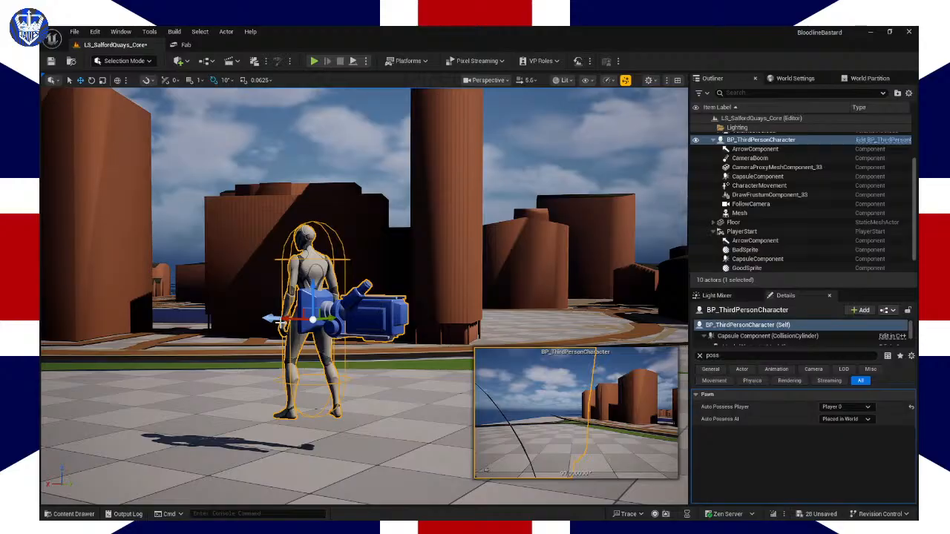
left_click_drag(282, 332, 365, 314)
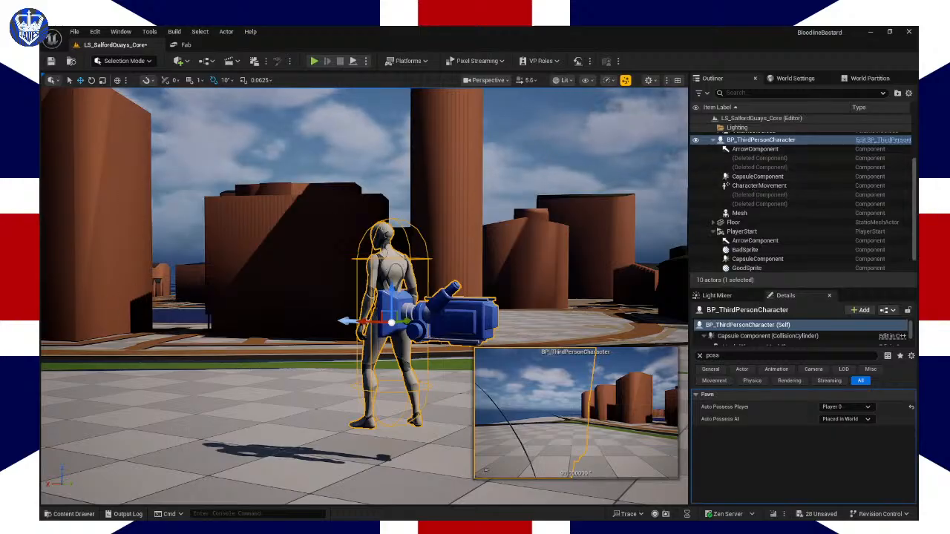
Step: Open the SM_SalfordQuays_CoreModel mesh from Cities/Salford/TheQuays in the Static Mesh Editor and dock that editor in the main window
left_click(72, 515)
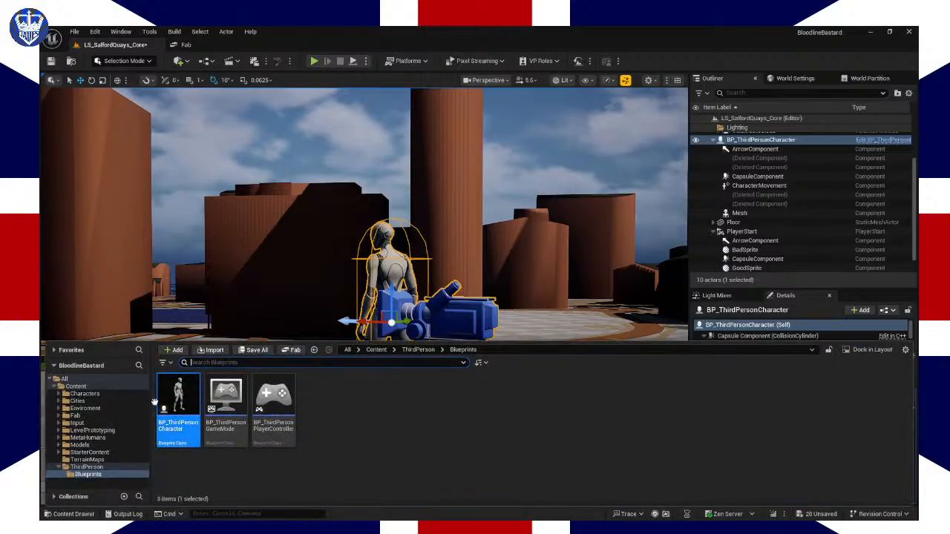
left_click(74, 401)
double_click(178, 397)
double_click(179, 397)
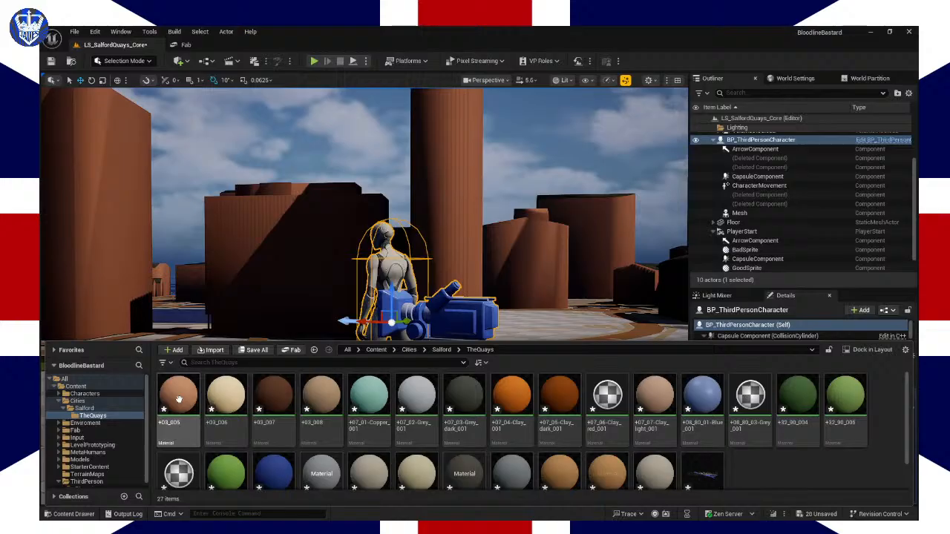
scroll(534, 416, "down", 1)
left_click(709, 438)
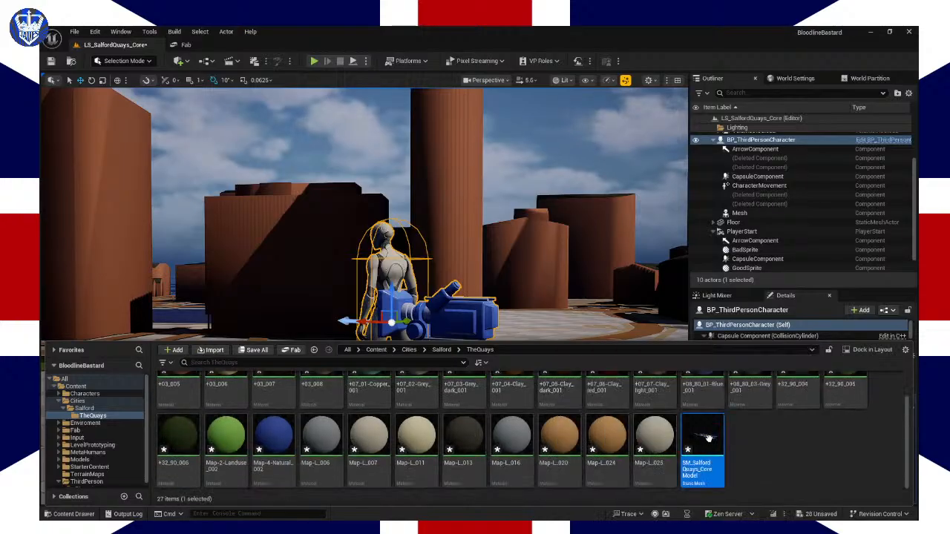
left_click_drag(709, 438, 653, 429)
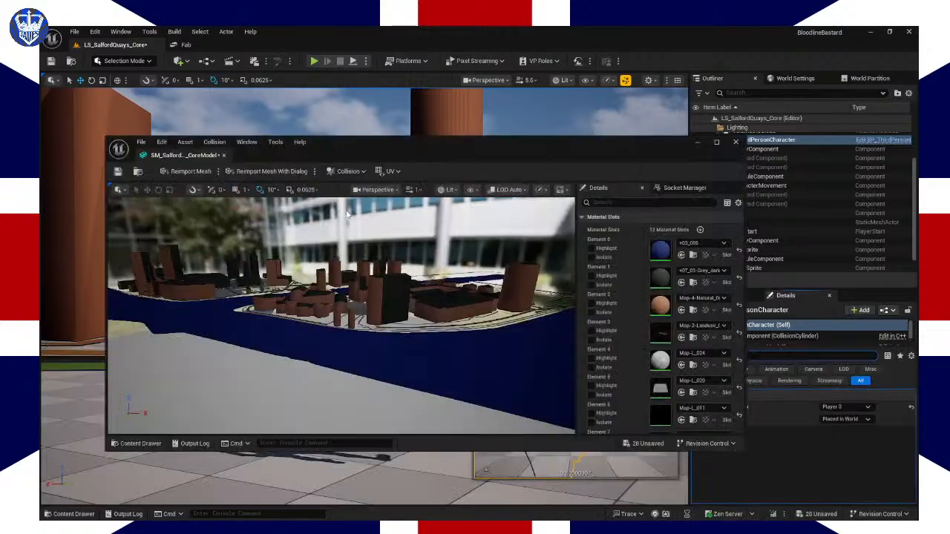
left_click_drag(202, 163, 309, 41)
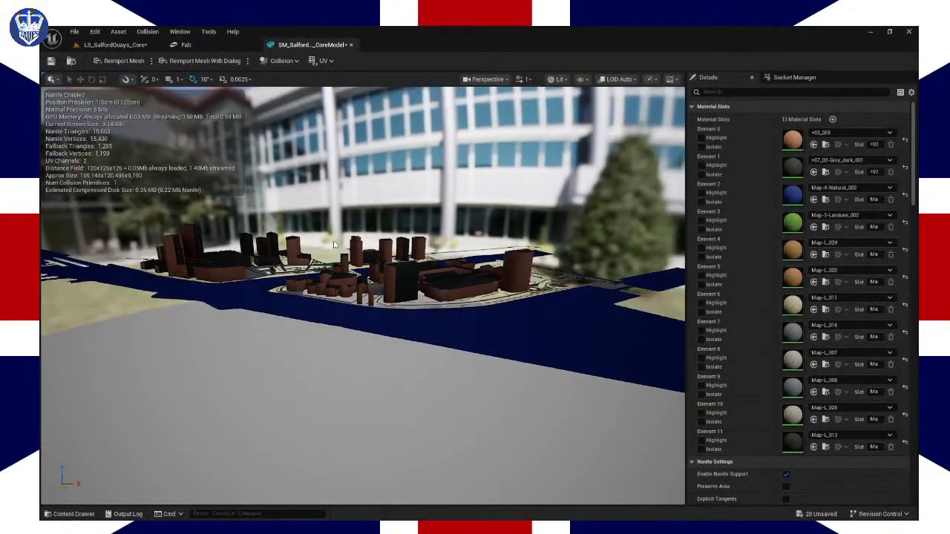
left_click(282, 61)
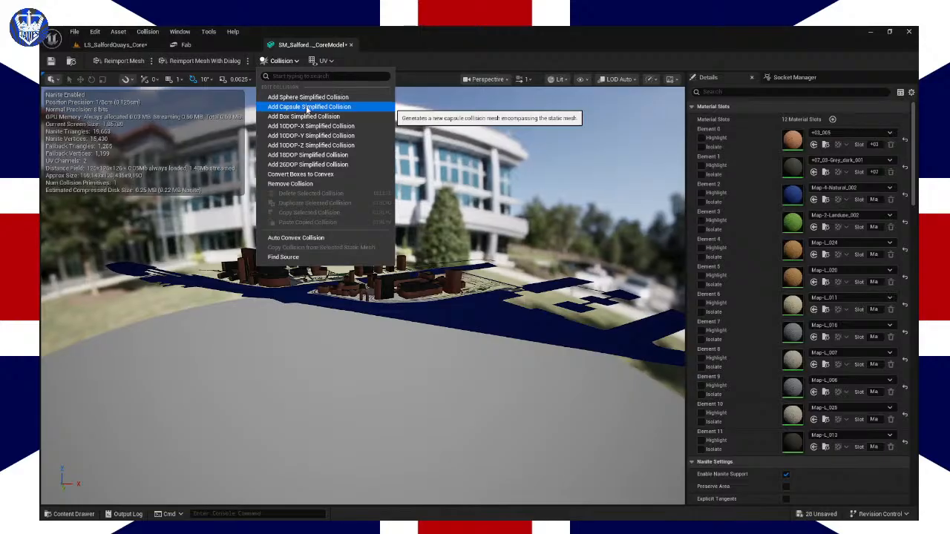
left_click(147, 31)
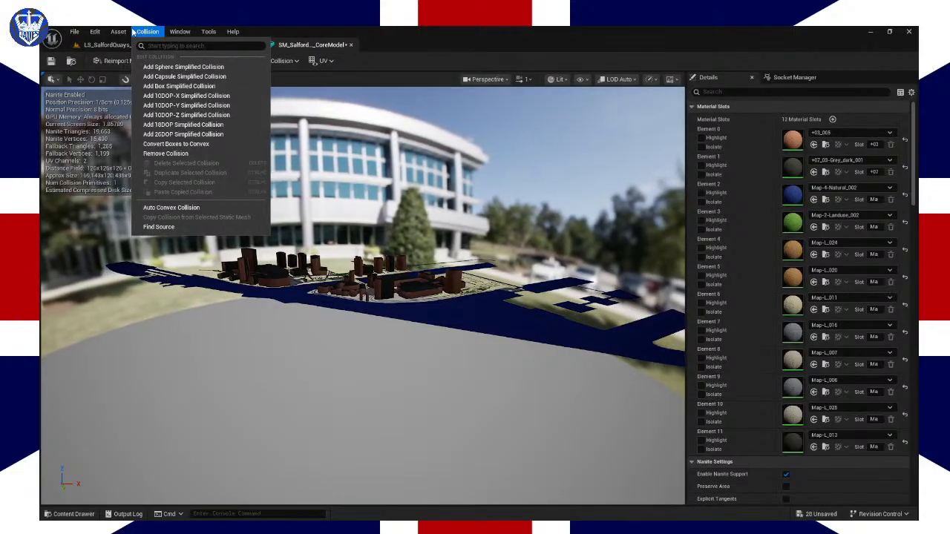
mouse_move(118, 31)
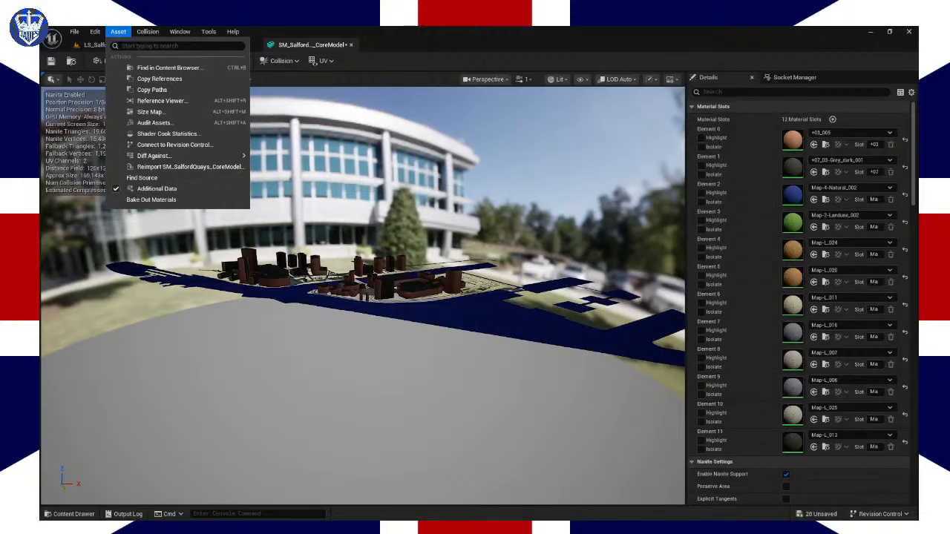
key("Escape")
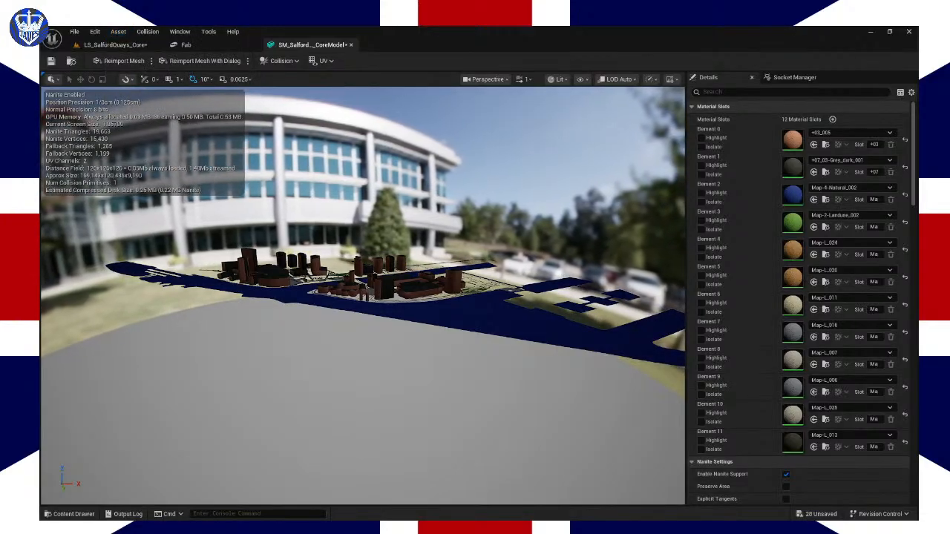
Step: Read the collision notes in Notepad++, return to the Static Mesh Editor and check the mesh's available collision options
key("alt+Tab")
left_click_drag(199, 63, 329, 173)
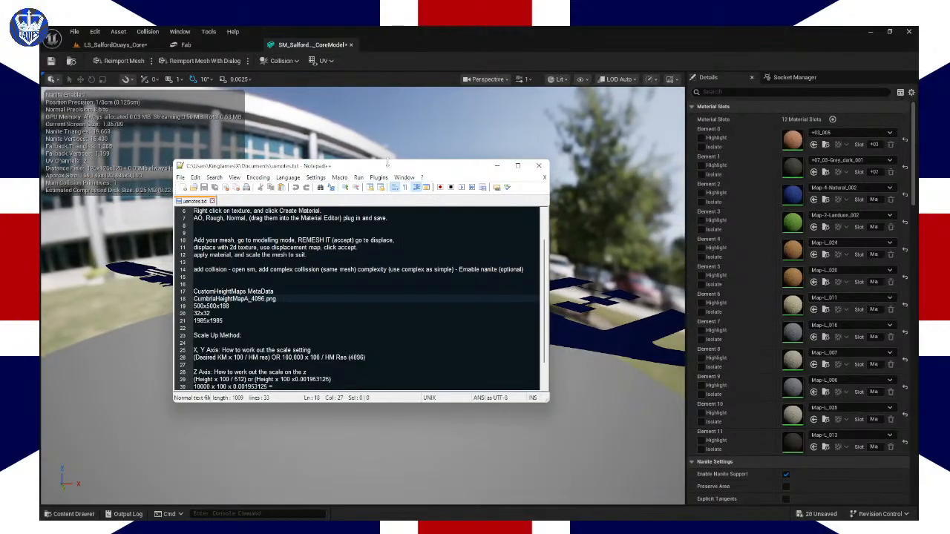
left_click_drag(386, 170, 250, 164)
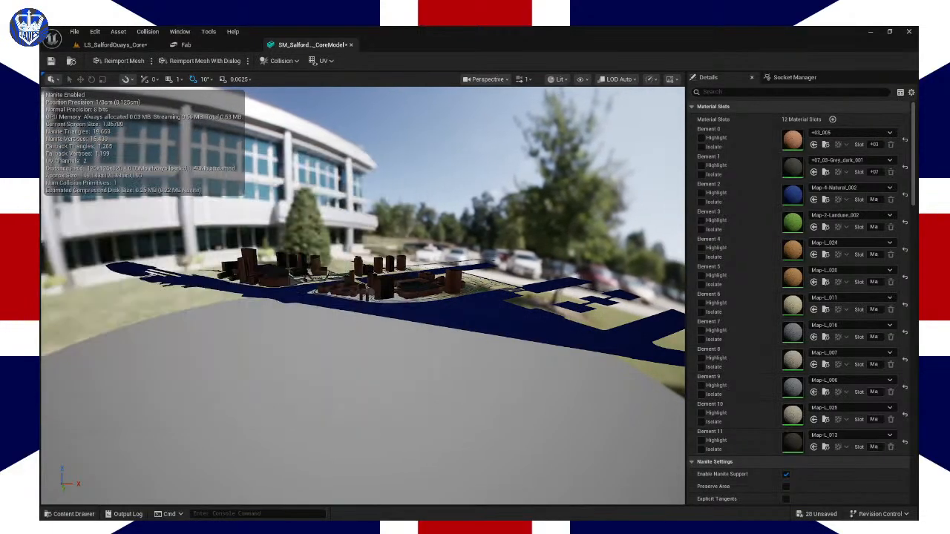
key("alt+Tab")
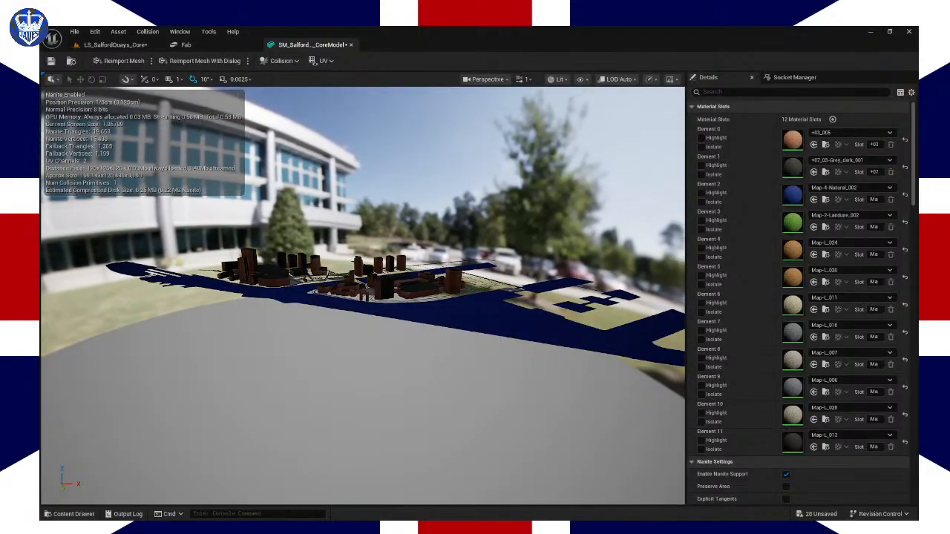
left_click(293, 63)
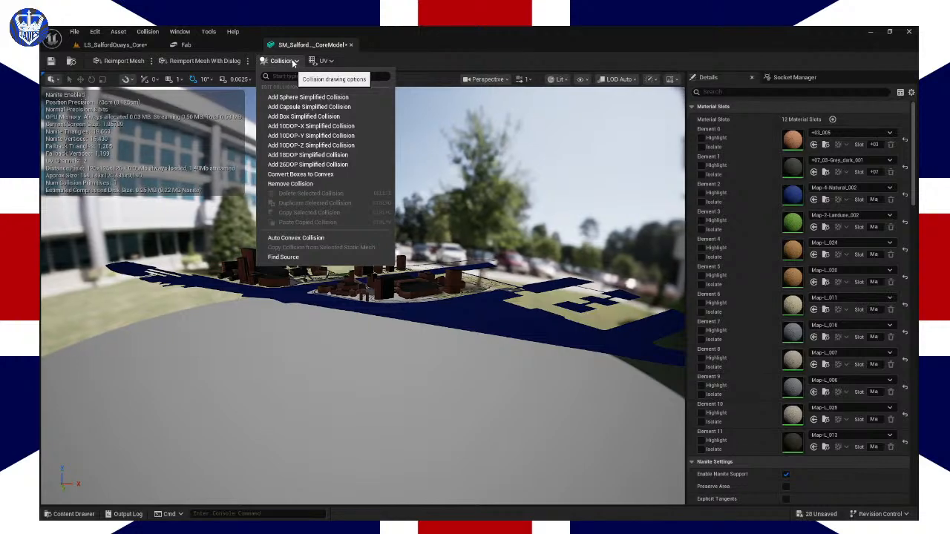
left_click(456, 382)
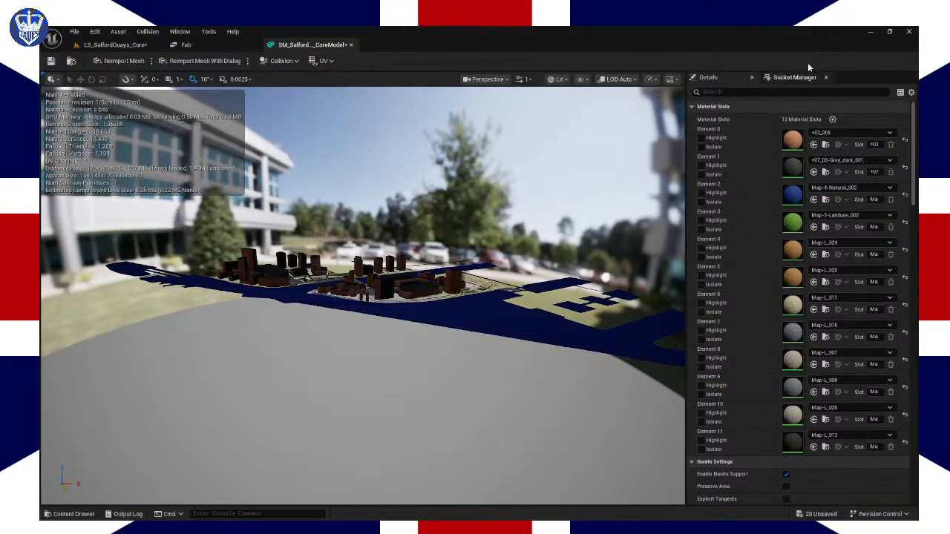
Step: Collapse the material, Nanite and LOD settings and assign SM_SalfordQuays_CoreModel as the mesh's Complex Collision Mesh
left_click(698, 106)
left_click(698, 119)
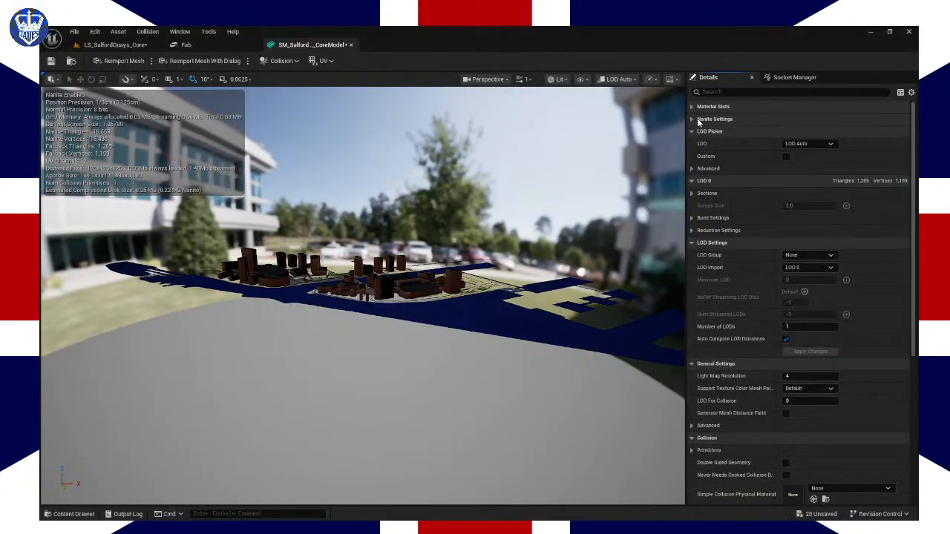
left_click(699, 132)
left_click(697, 144)
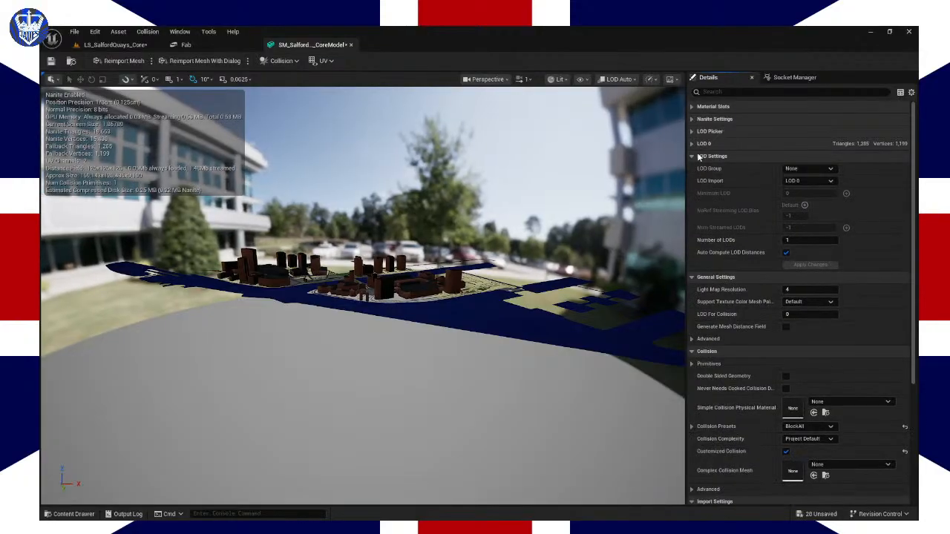
left_click(697, 156)
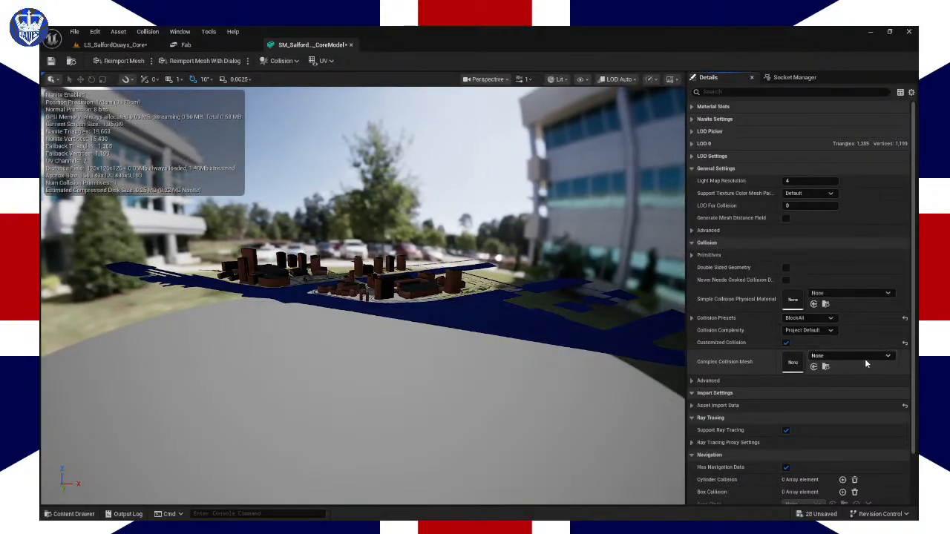
left_click(888, 357)
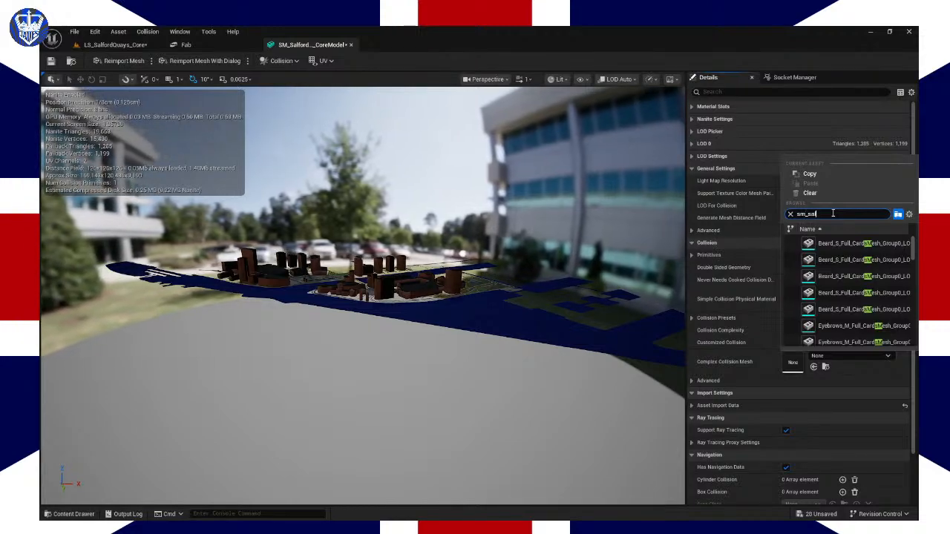
type("sm_salford")
left_click(867, 246)
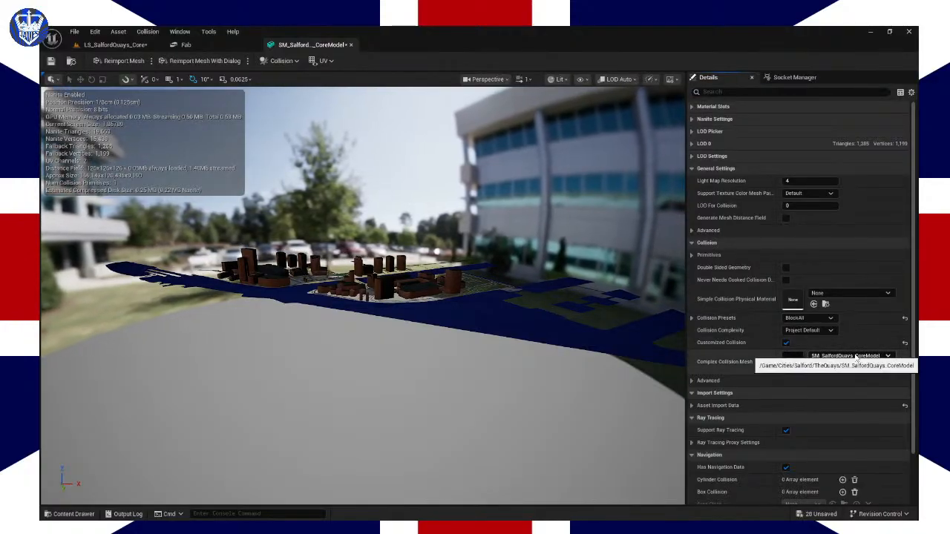
Step: Examine the mesh's advanced collision and navigation settings and the editor's commands for further collision options
left_click(712, 380)
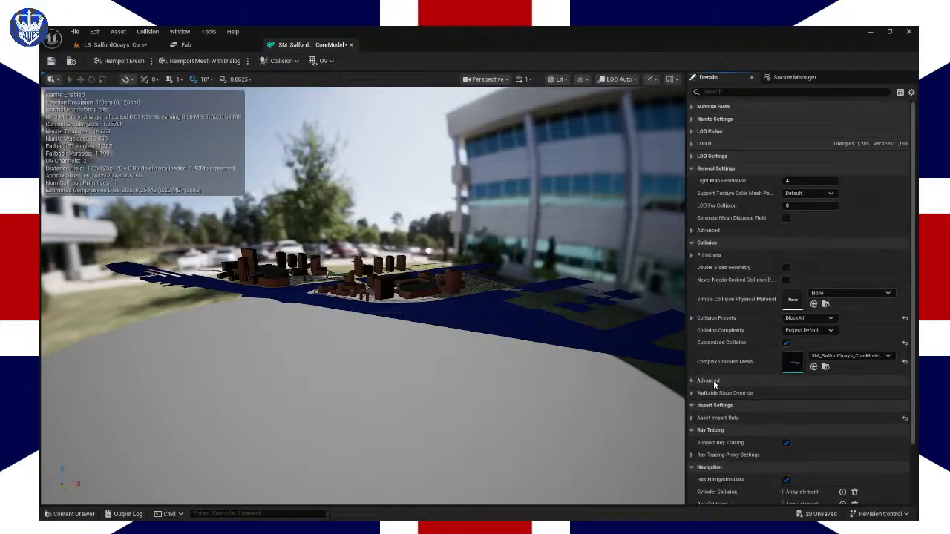
scroll(747, 403, "down", 3)
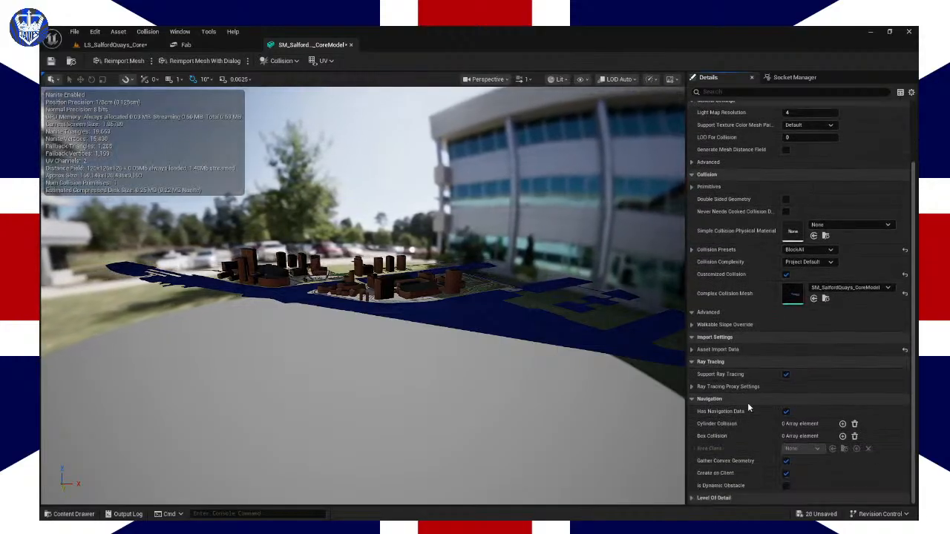
scroll(748, 402, "up", 3)
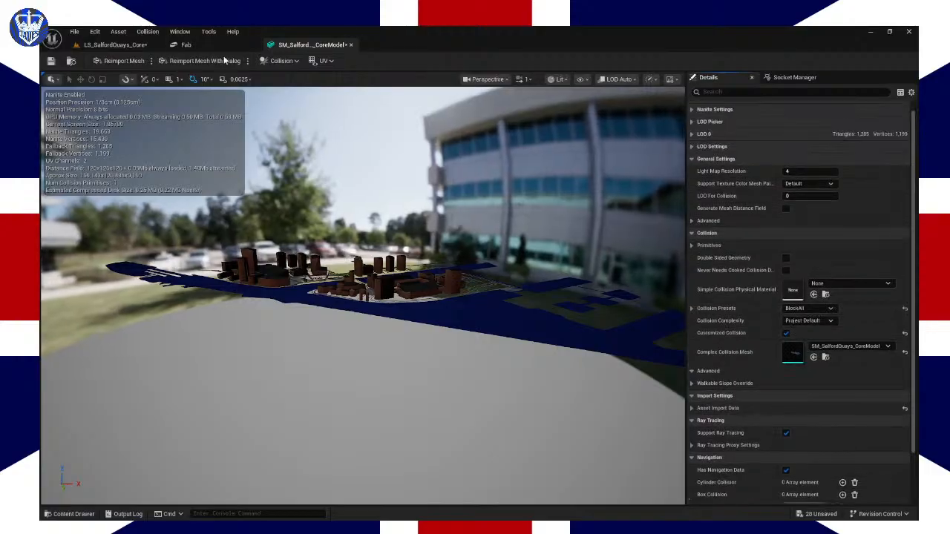
left_click(283, 62)
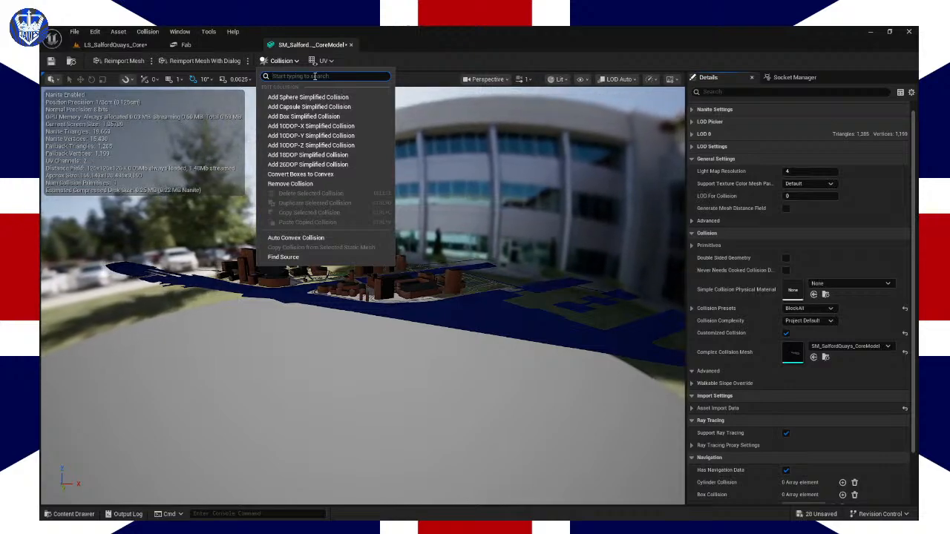
left_click(147, 32)
left_click(118, 32)
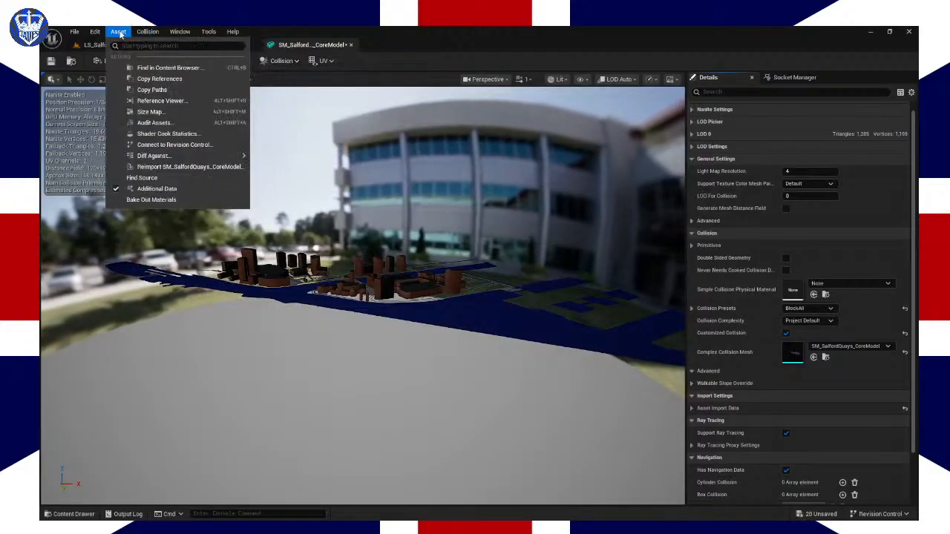
left_click(94, 32)
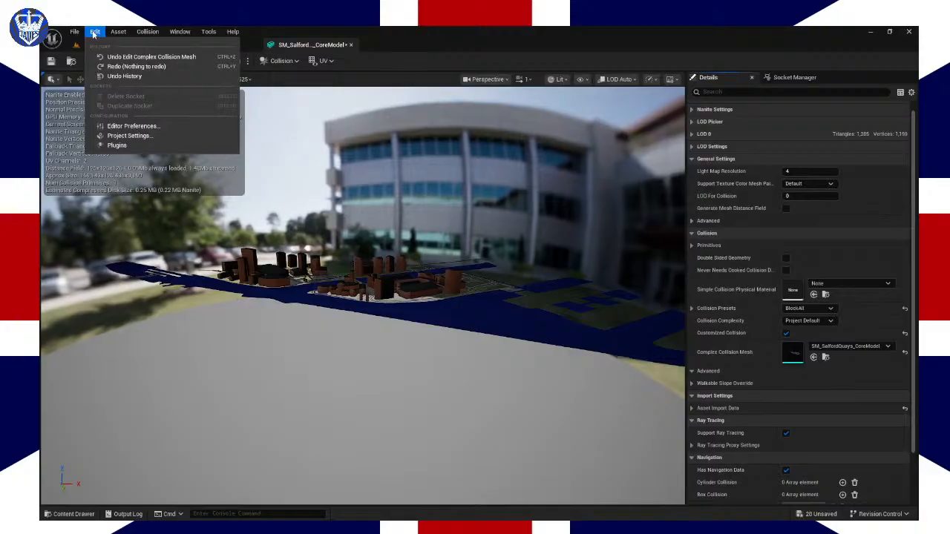
left_click(179, 32)
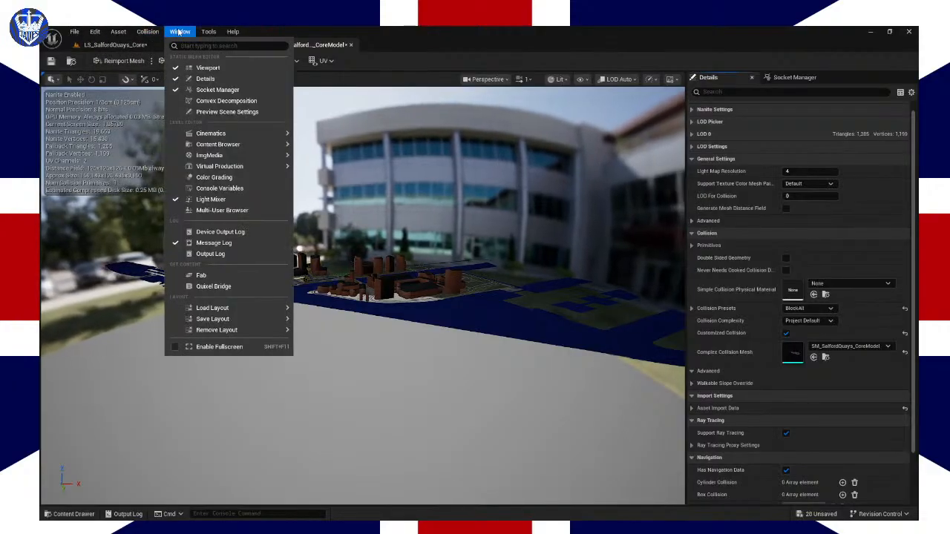
left_click(148, 32)
left_click(429, 41)
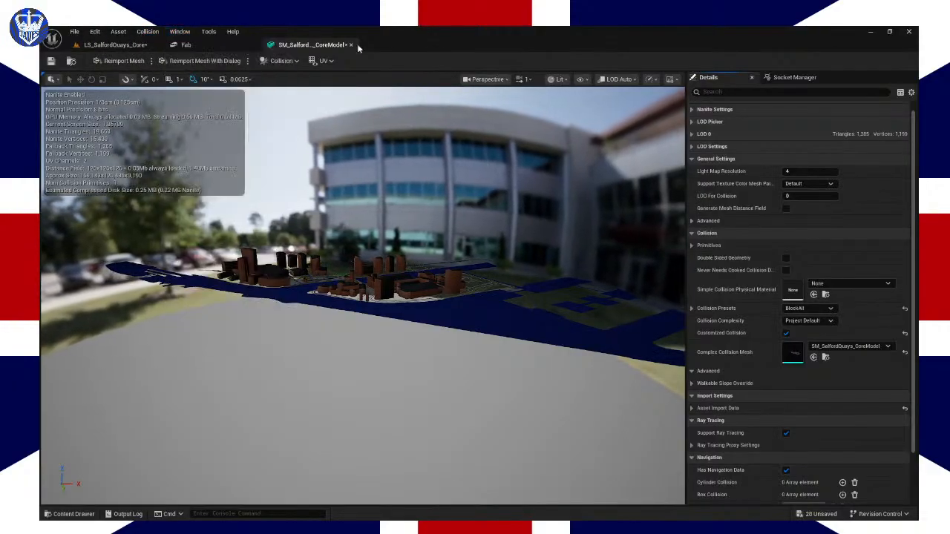
Step: Save the SM_SalfordQuays_CoreModel mesh and recheck its collision options
left_click(53, 61)
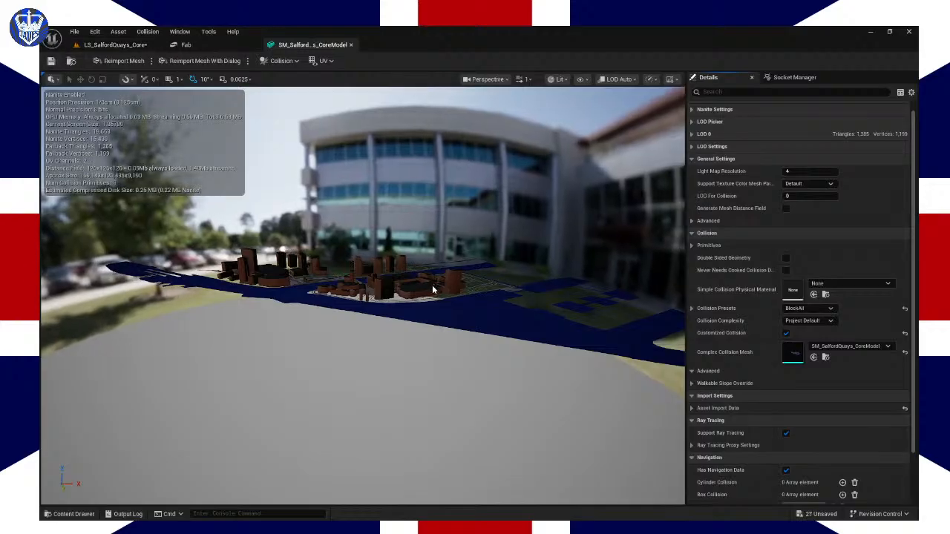
left_click(282, 61)
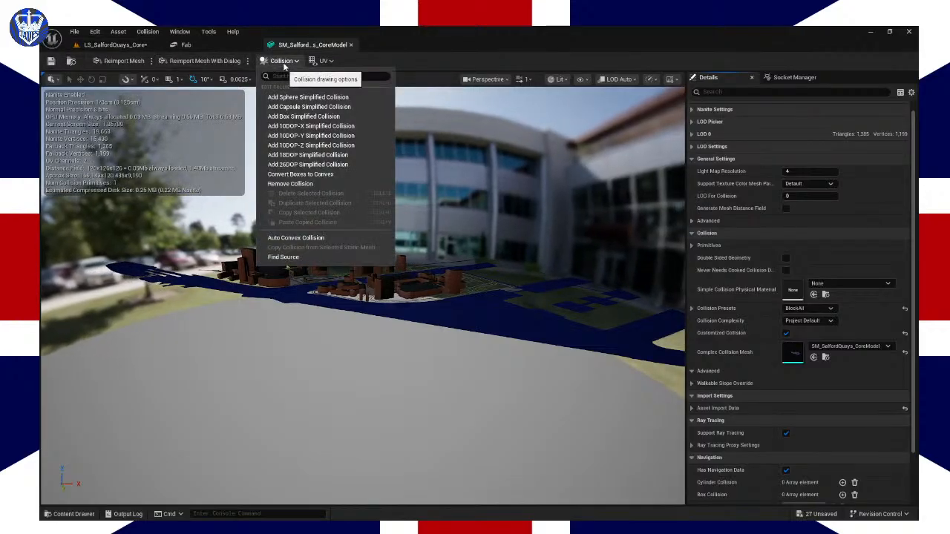
left_click(279, 64)
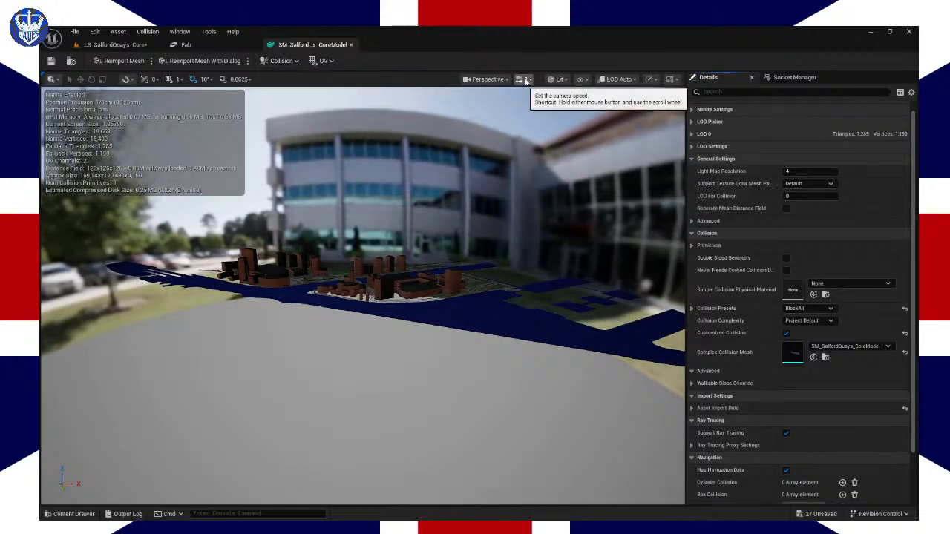
Step: Display the mesh's complex collision in the preview and inspect its outlines around the buildings
left_click(583, 79)
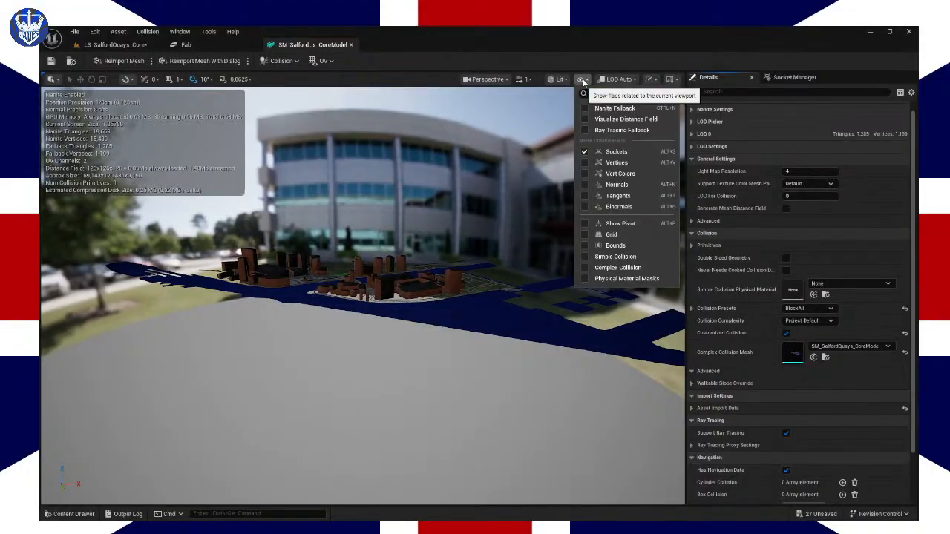
left_click(619, 269)
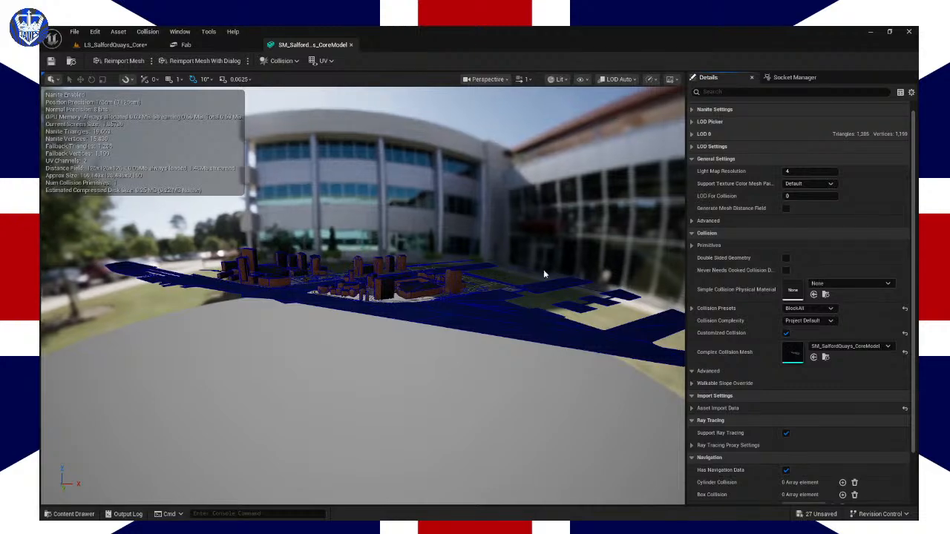
scroll(366, 308, "up", 10)
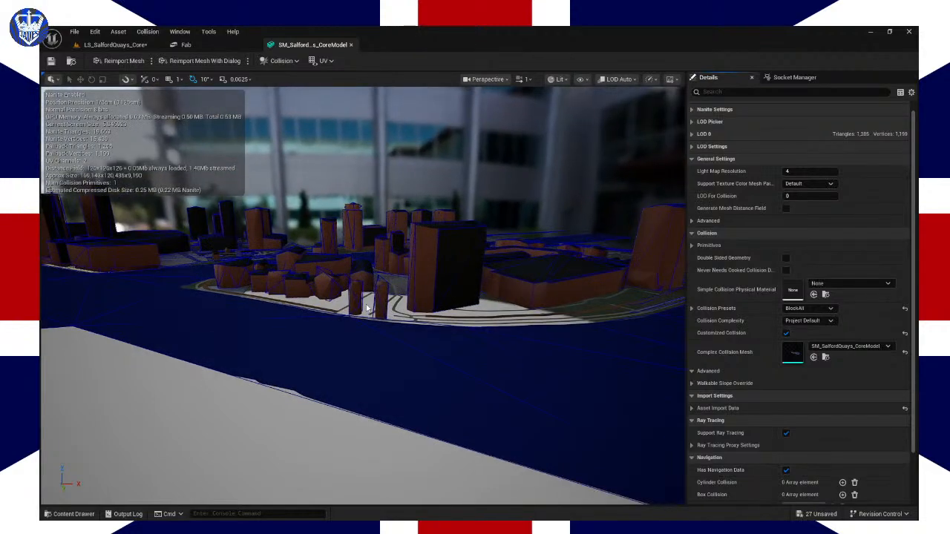
scroll(366, 308, "down", 10)
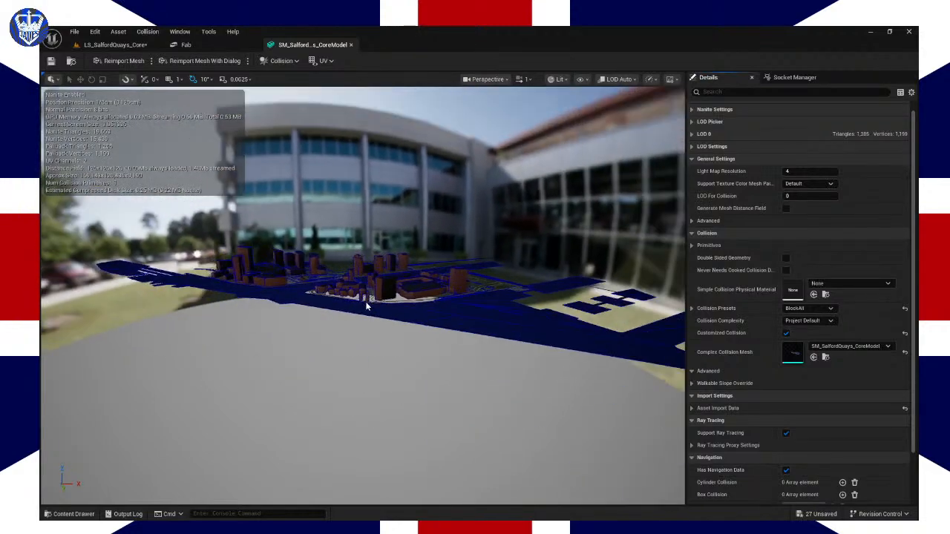
scroll(366, 305, "up", 10)
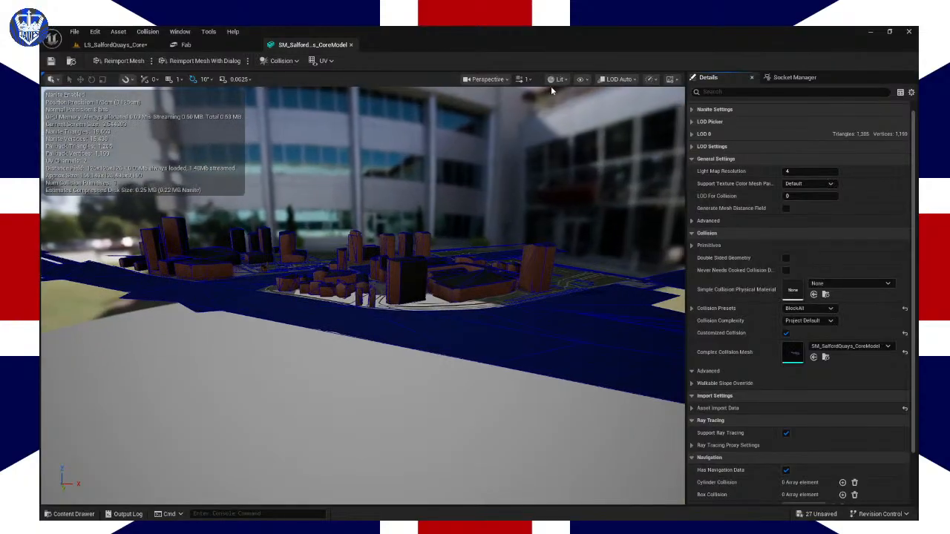
Step: Return to the LS_SalfordQuays_Core level, play-test walking the character across the floor, stop the session and select the floor
left_click(124, 46)
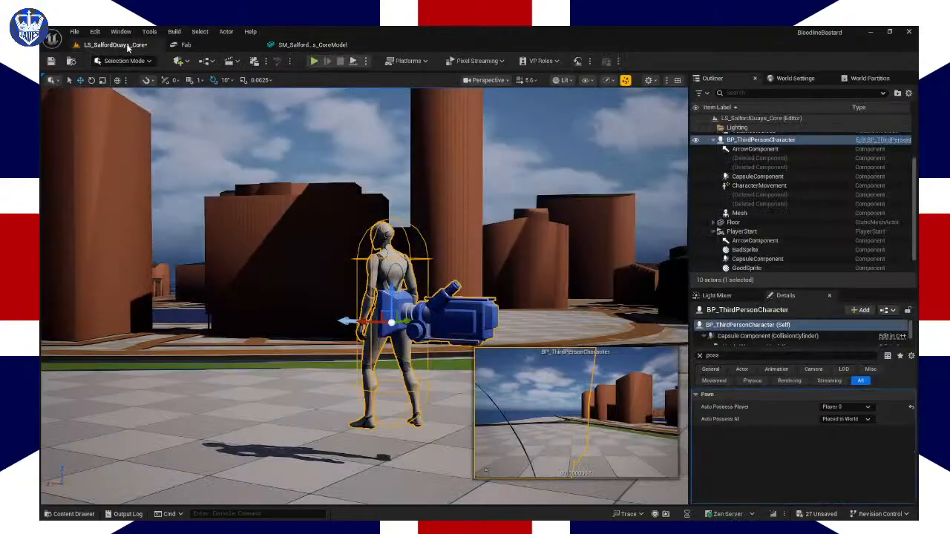
right_click_drag(343, 297, 182, 292)
key("s")
key("d")
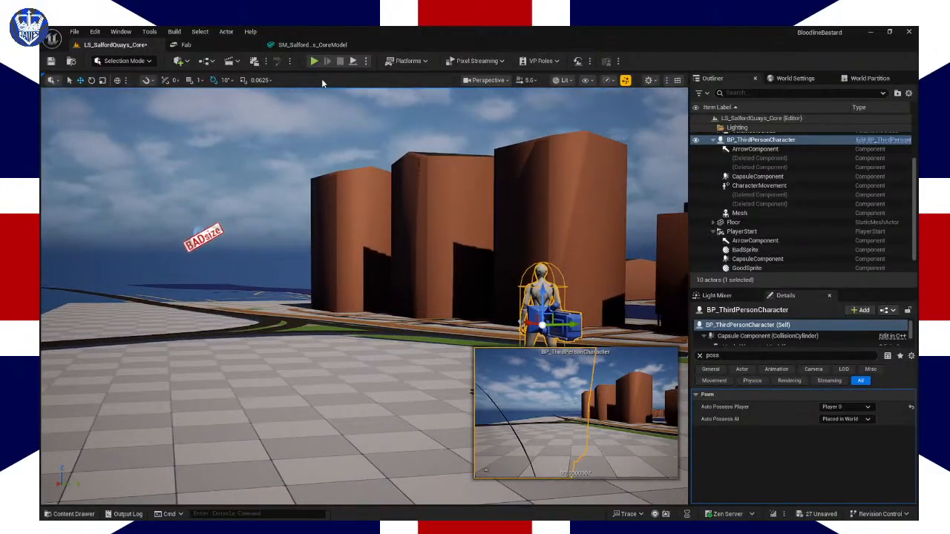
left_click(317, 61)
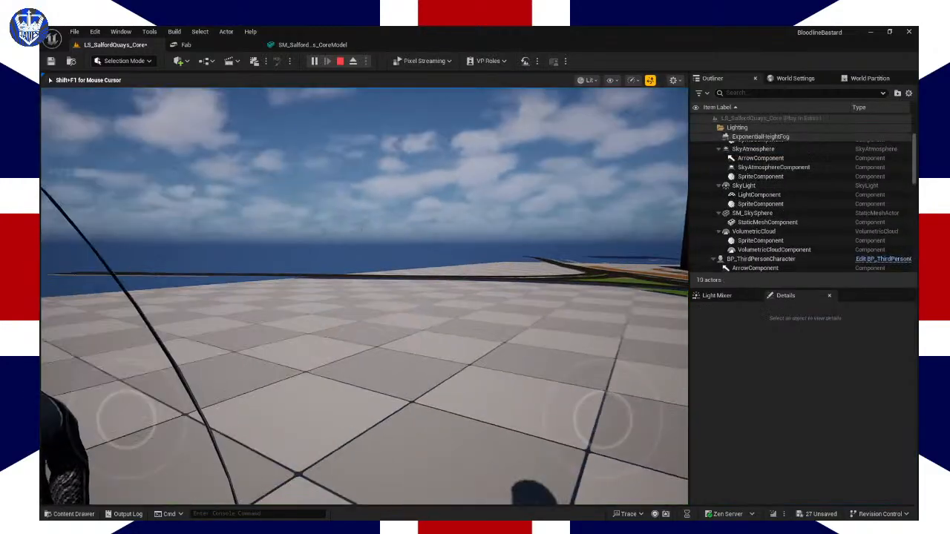
key("w")
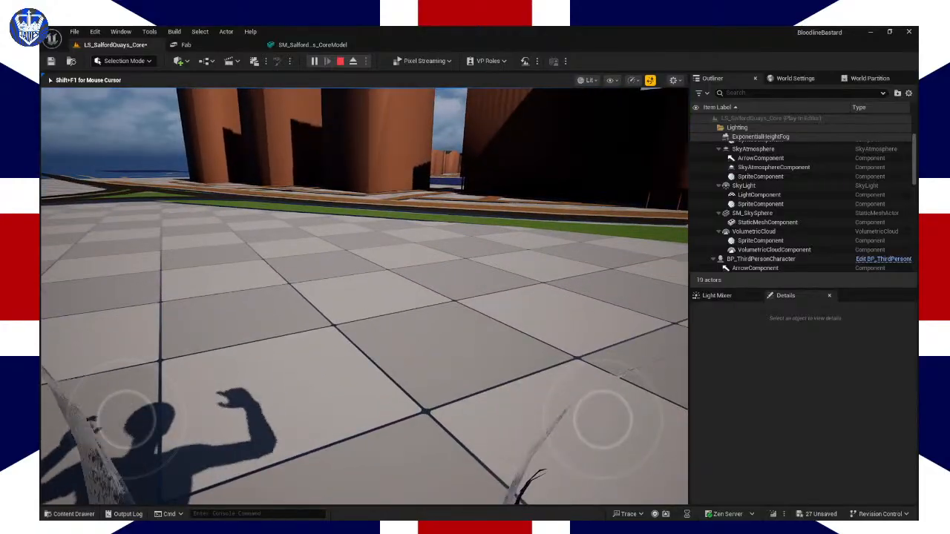
key("Escape")
left_click(431, 303)
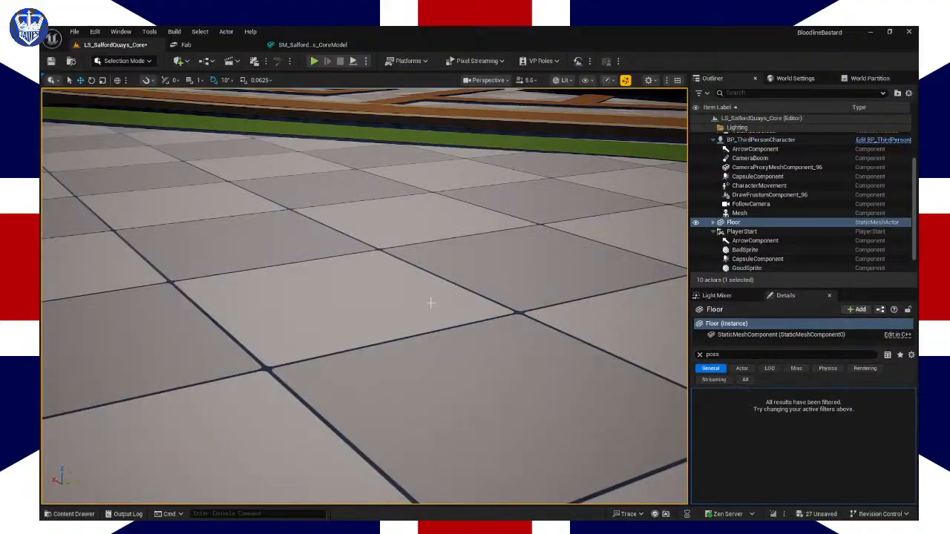
Step: Select the SM_SalfordQuays_CoreModel mesh in the level and scale the whole city down uniformly on the floor
right_click_drag(432, 302, 438, 214)
key("s")
right_click(440, 259)
type("s")
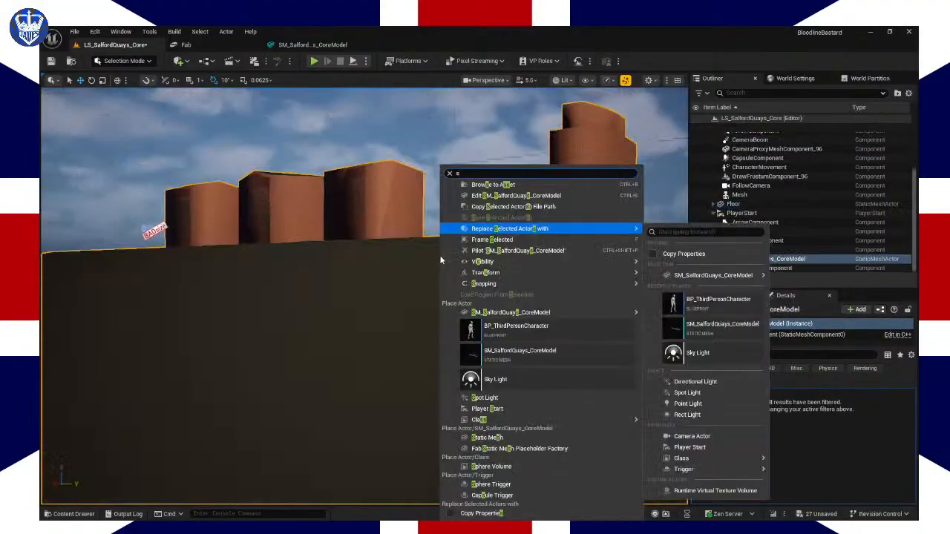
left_click(378, 238)
key("s")
mouse_move(357, 235)
right_mouse_down()
mouse_move(378, 256)
mouse_move(345, 236)
mouse_move(357, 235)
right_mouse_up()
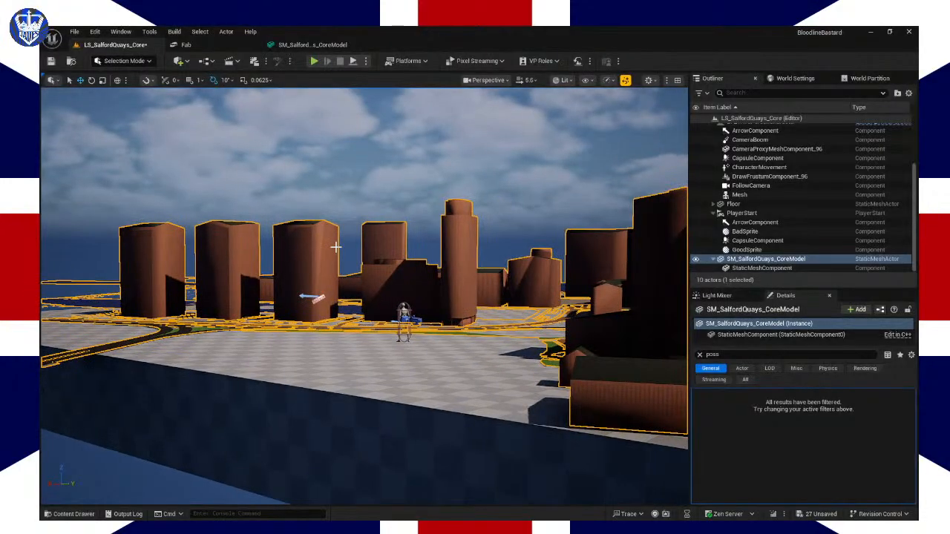
key("w")
right_click_drag(445, 278, 440, 289)
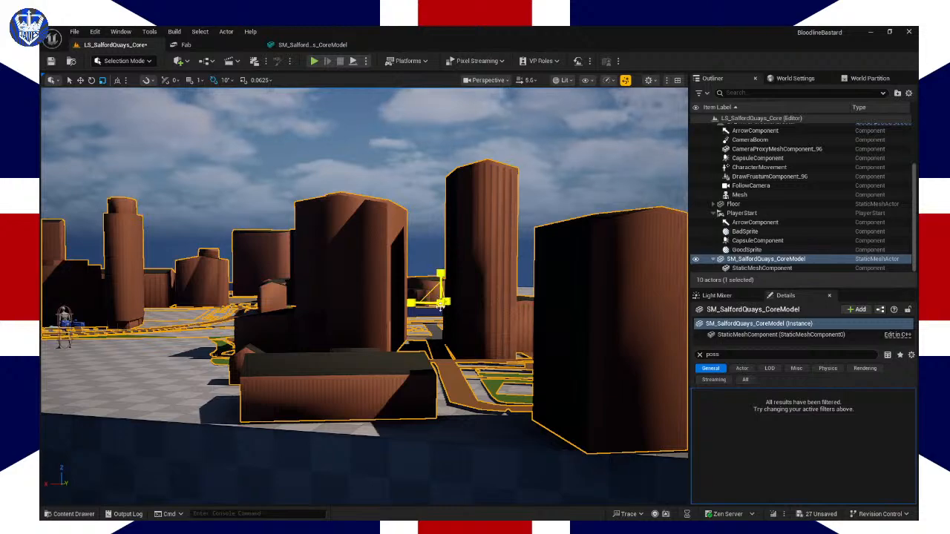
mouse_move(440, 304)
left_mouse_down()
mouse_move(428, 314)
mouse_move(451, 296)
mouse_move(444, 301)
left_mouse_up()
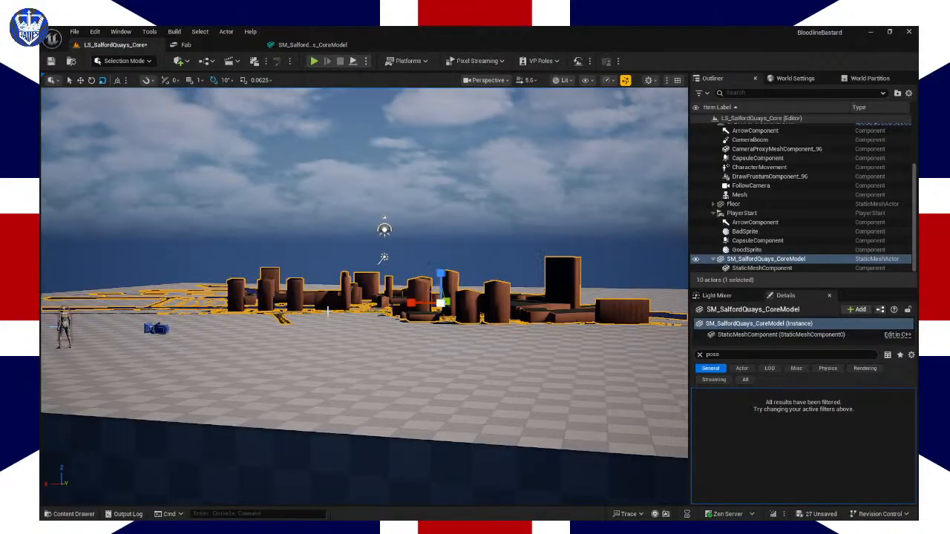
Step: Start a play test and run the character across the floor towards the city buildings
left_click(314, 61)
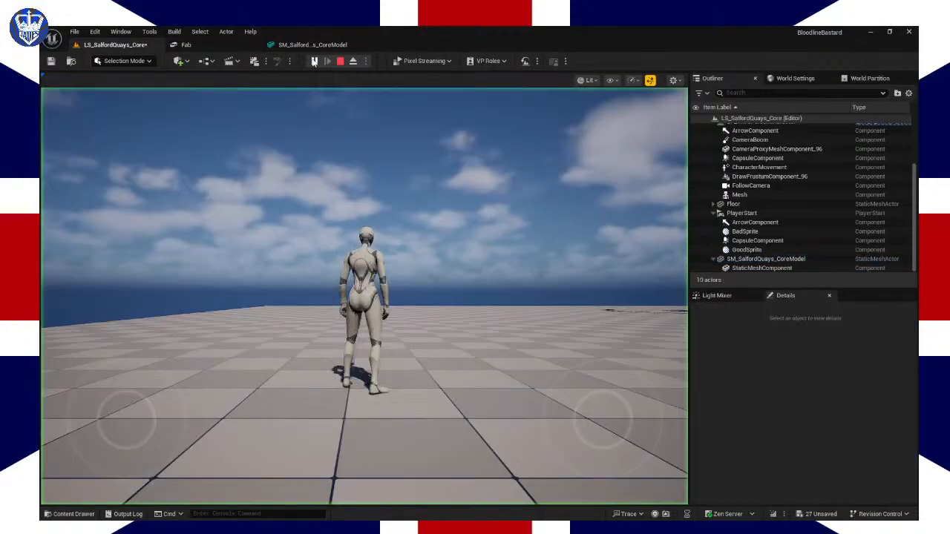
left_click(349, 345)
key("w")
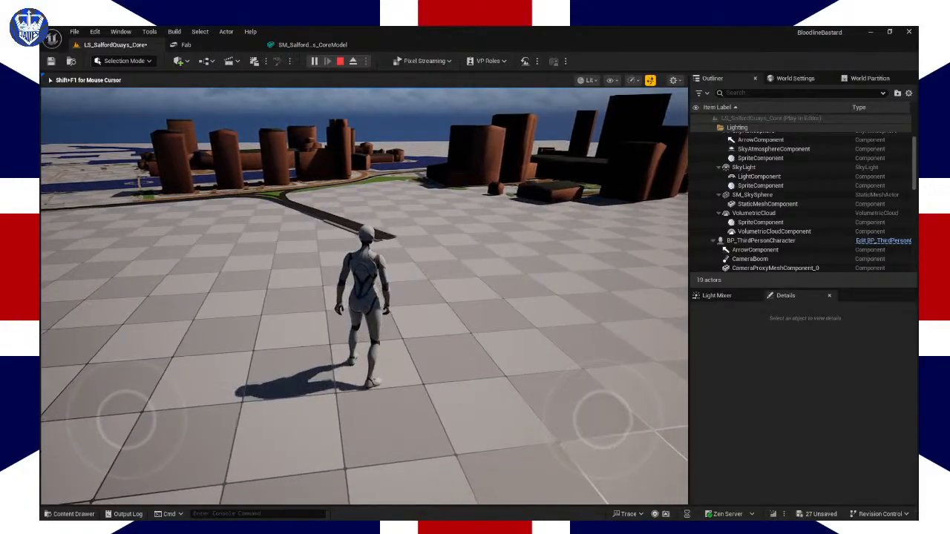
key("d")
key("d")
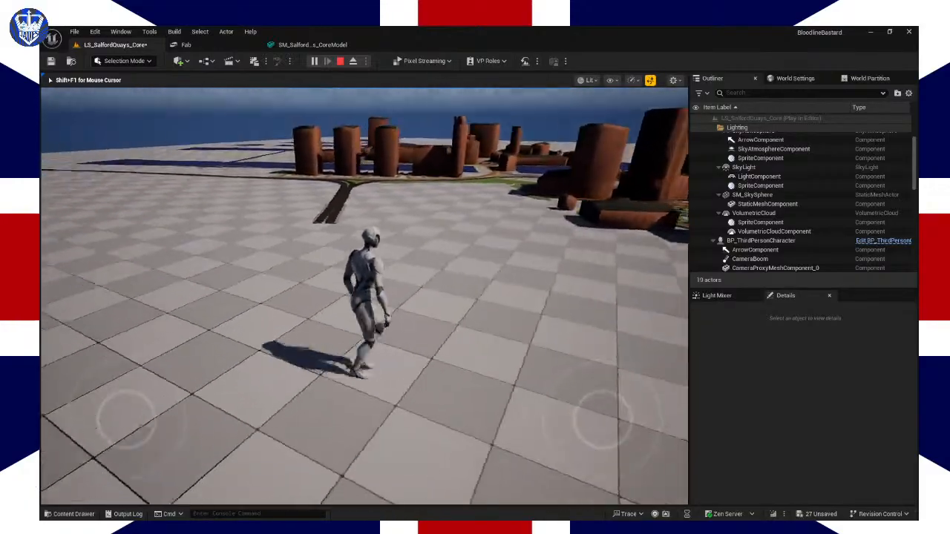
key("w")
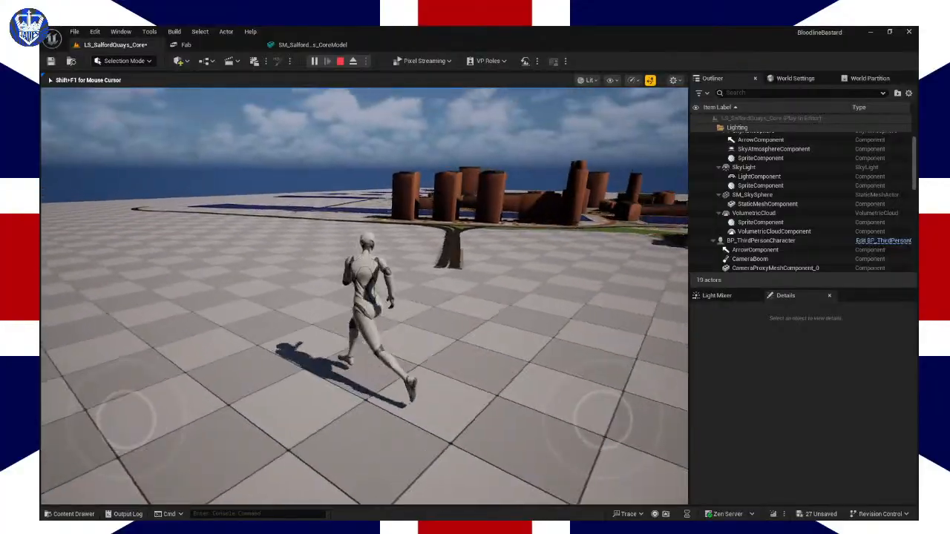
Step: Test the character's jumping and running near the scaled-down city, and end the play session
key("space")
key("space")
key("space")
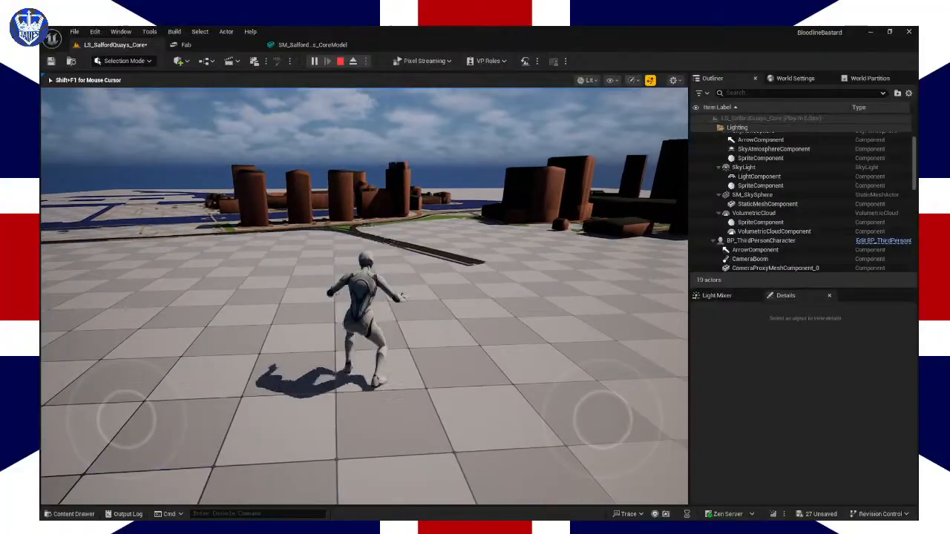
key("space")
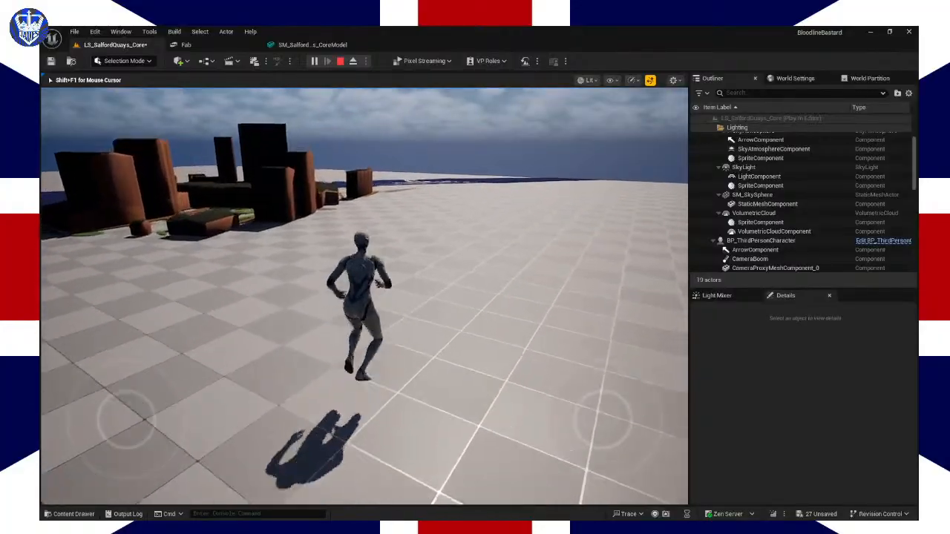
key("space")
key("space")
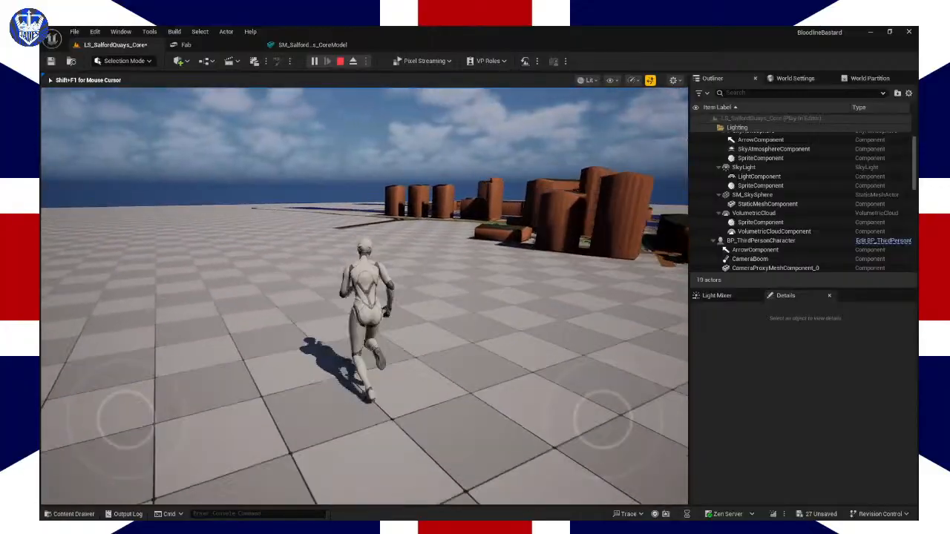
key("w")
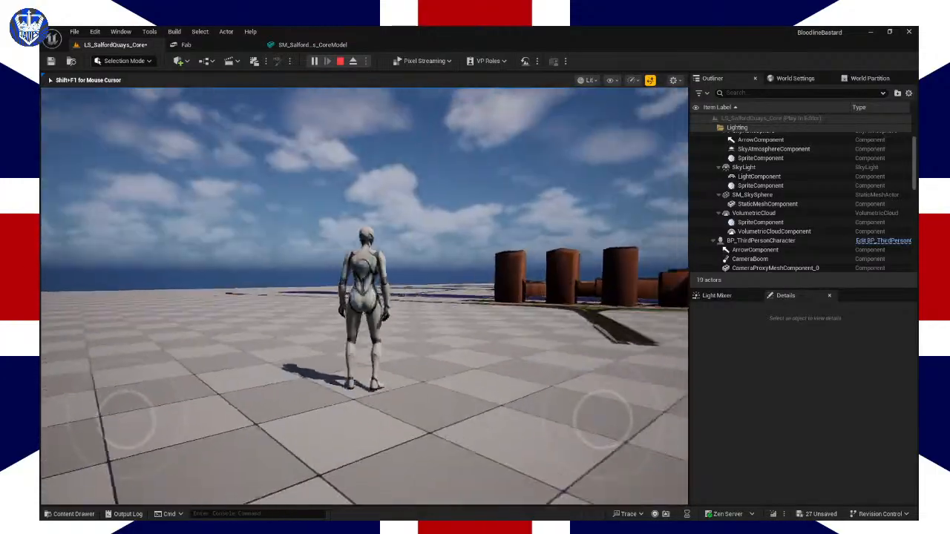
key("w")
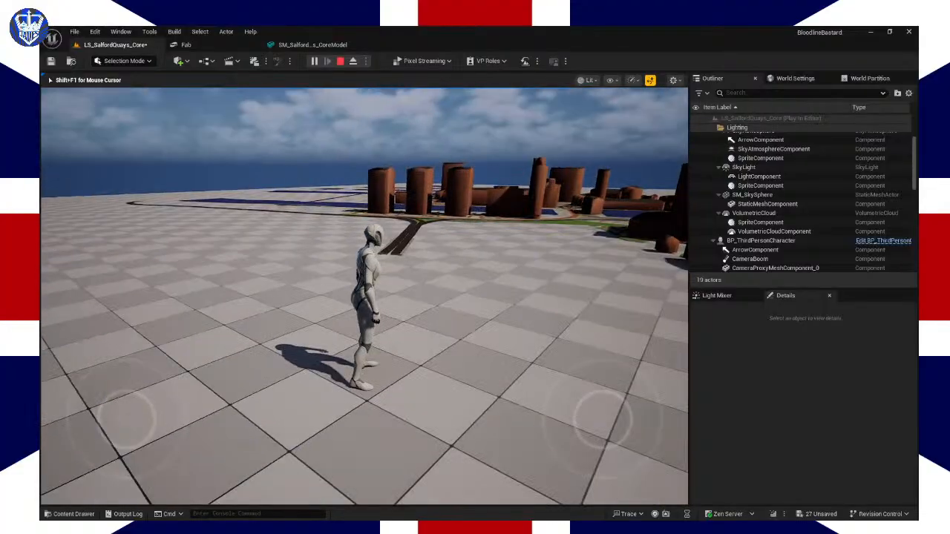
key("Escape")
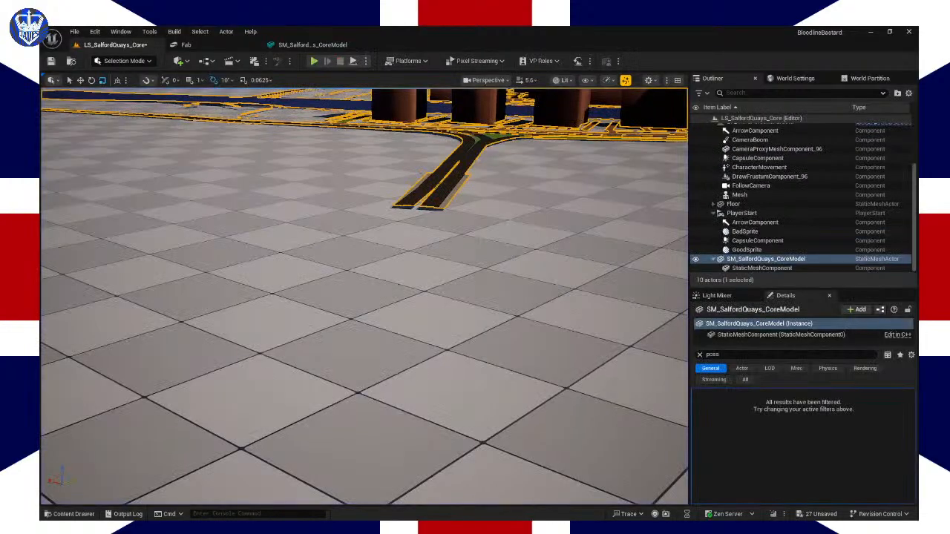
Step: Return to the SM_SalfordQuays_CoreModel mesh, display its simple collision alongside the complex collision and select the collision hull
right_click_drag(364, 297, 438, 271)
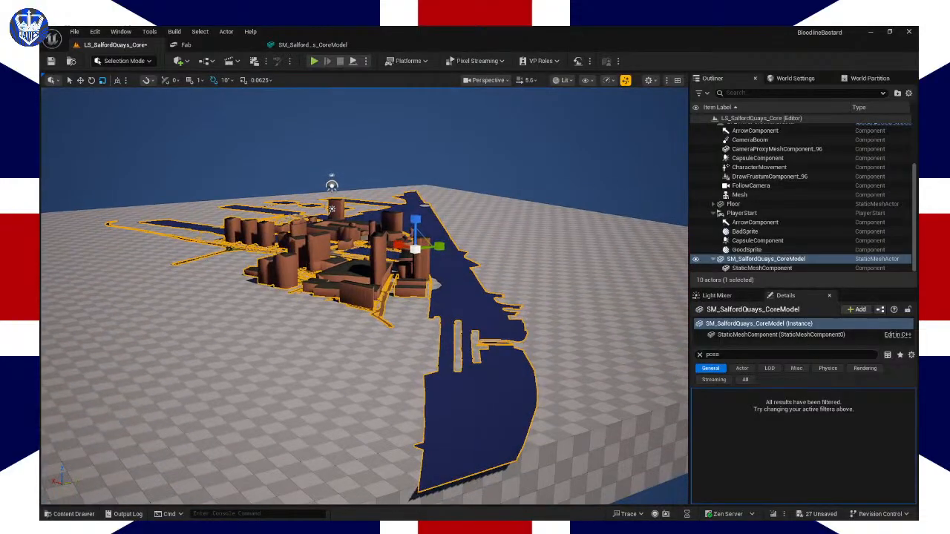
right_click_drag(556, 254, 561, 289)
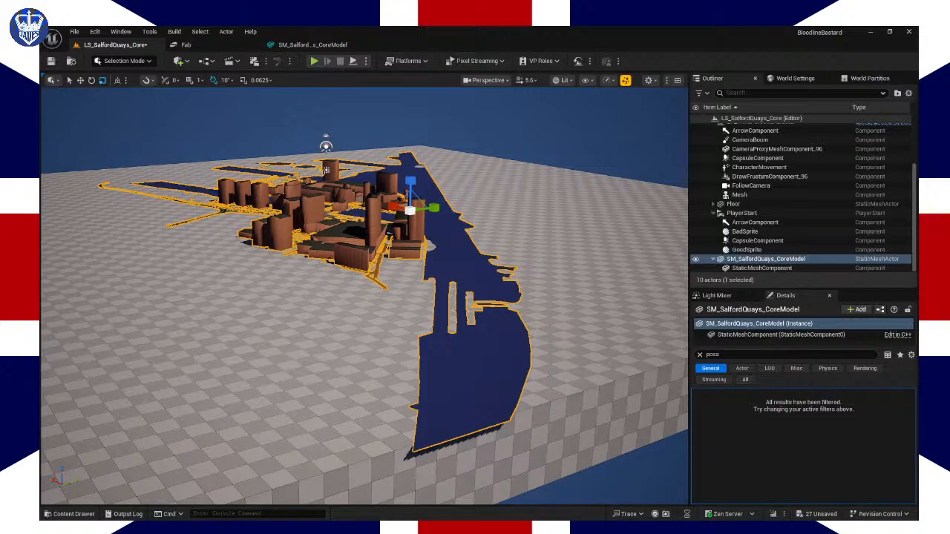
left_click(312, 45)
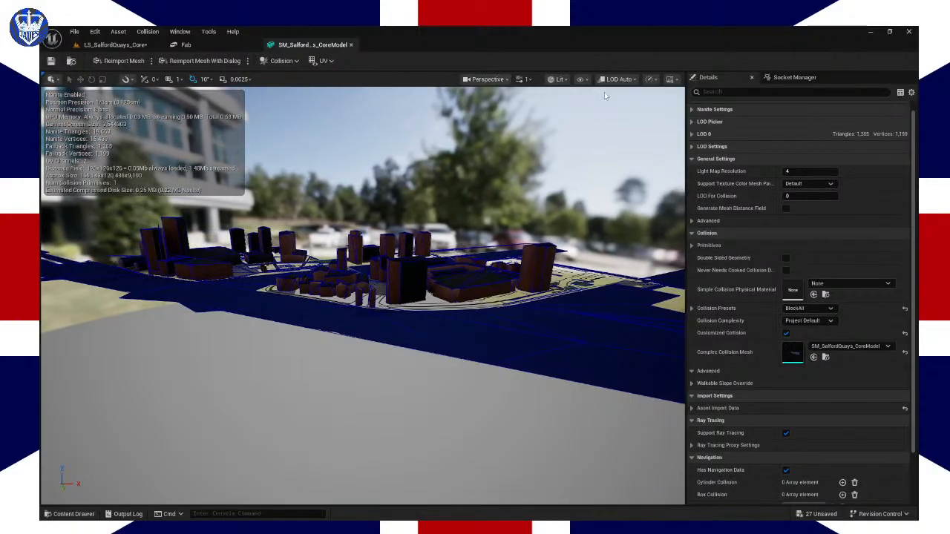
left_click(559, 80)
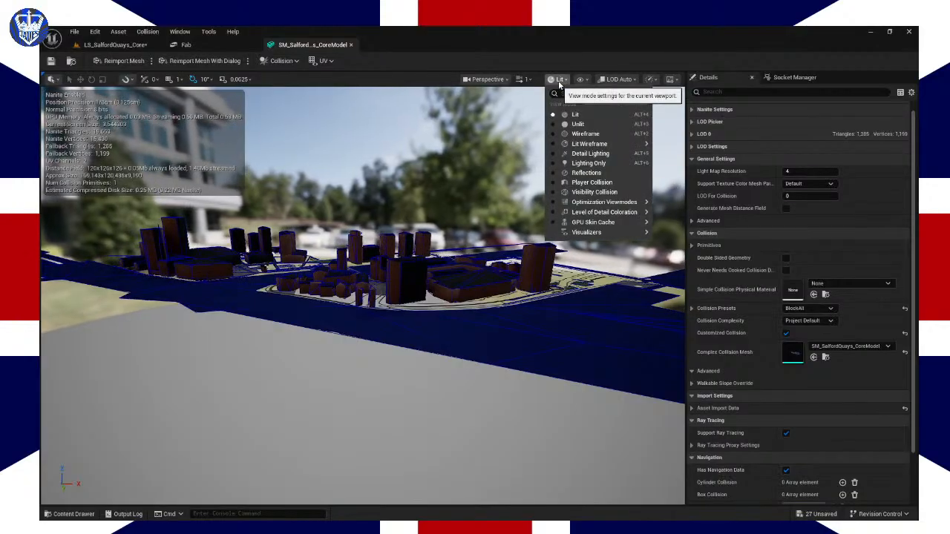
left_click(580, 80)
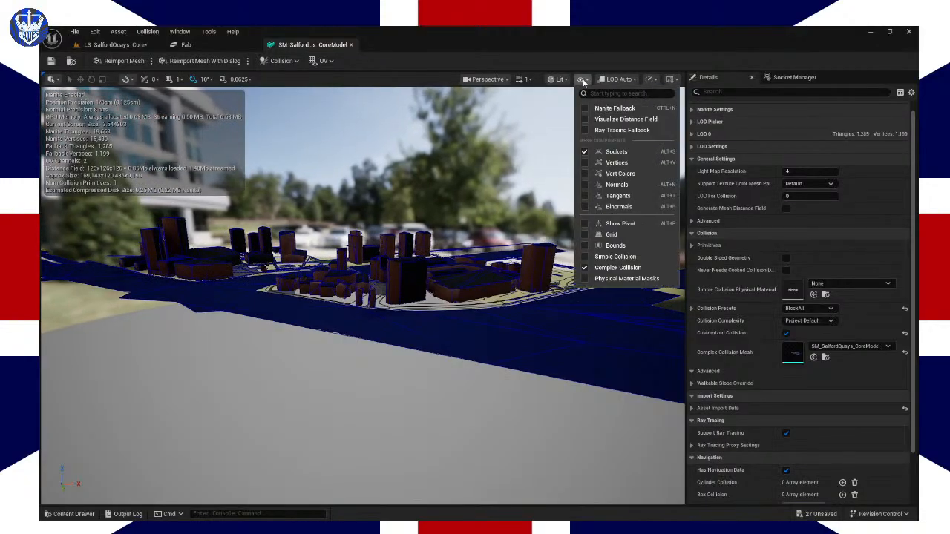
left_click(616, 256)
right_click_drag(272, 275, 394, 285)
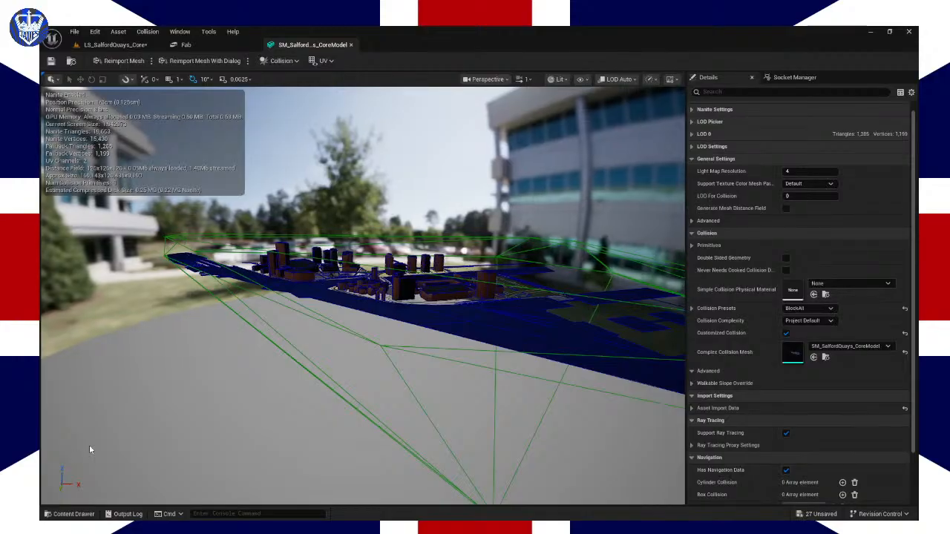
left_click(386, 352)
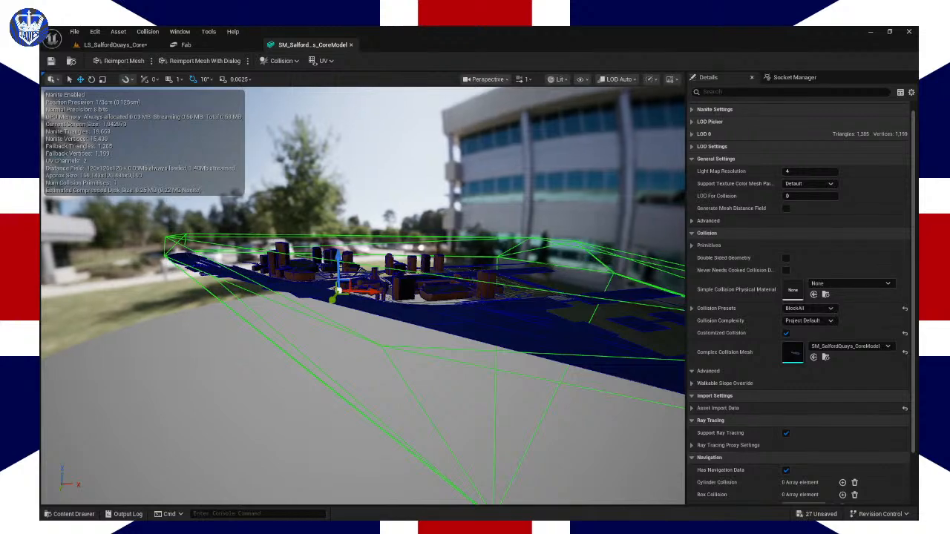
Step: Set the mesh's Collision Complexity to Use Complex Collision As Simple, clear the simple collision hull from the preview and save the mesh
left_click(832, 309)
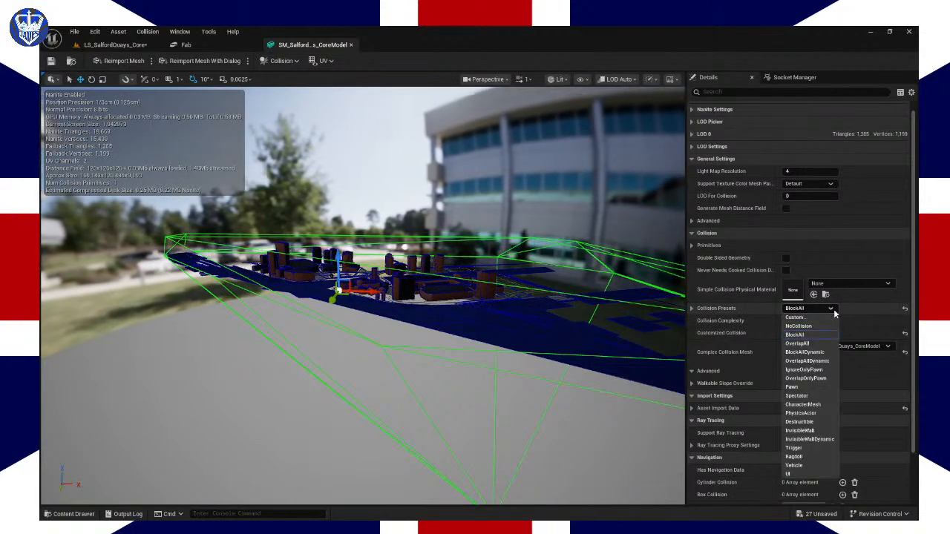
left_click(853, 305)
left_click(819, 320)
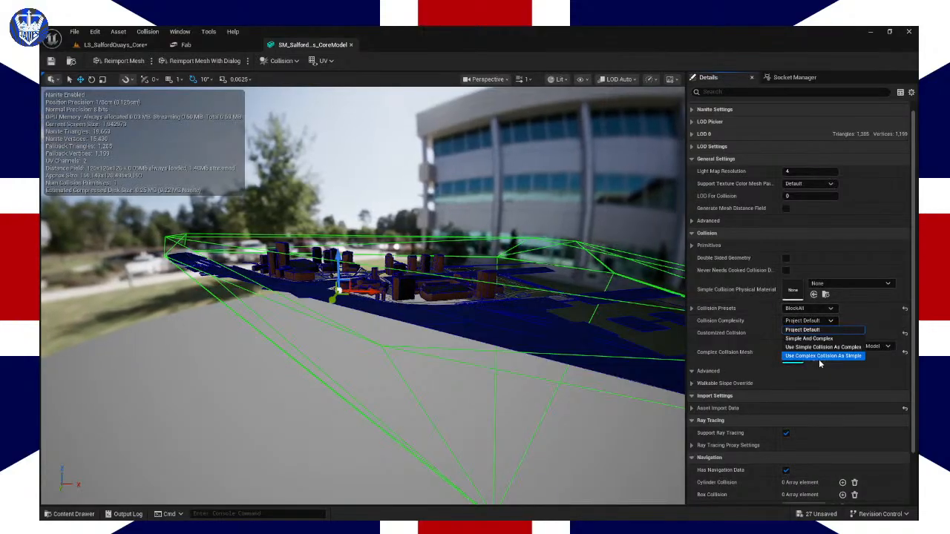
left_click(824, 356)
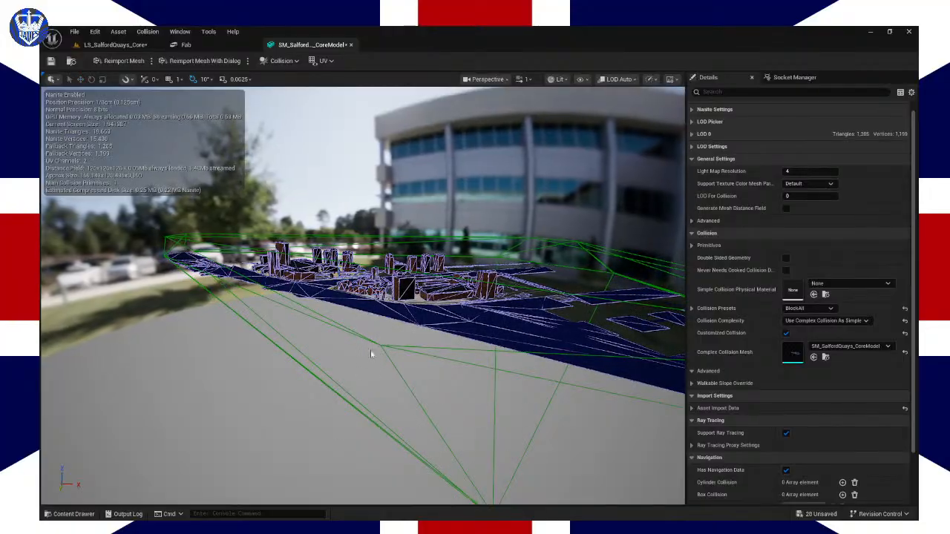
key("alt+c")
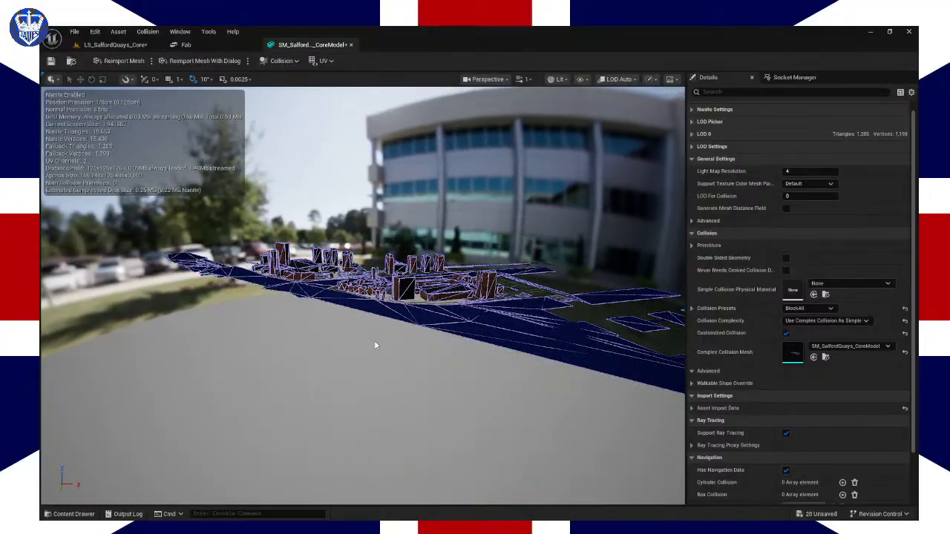
left_click(51, 60)
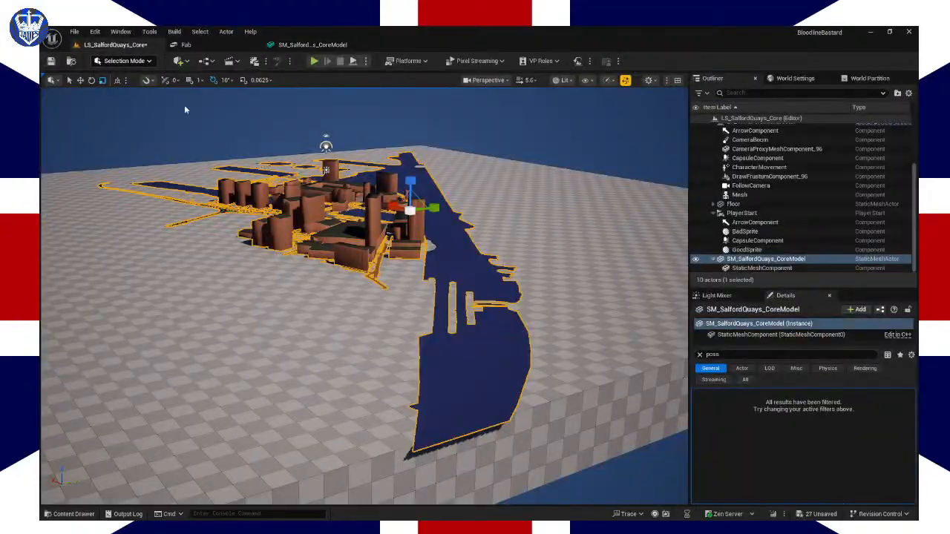
Step: Return to the LS_SalfordQuays_Core level and play-test running the character over the city's roads and surrounding floor, ending the session
right_click_drag(336, 161, 222, 149)
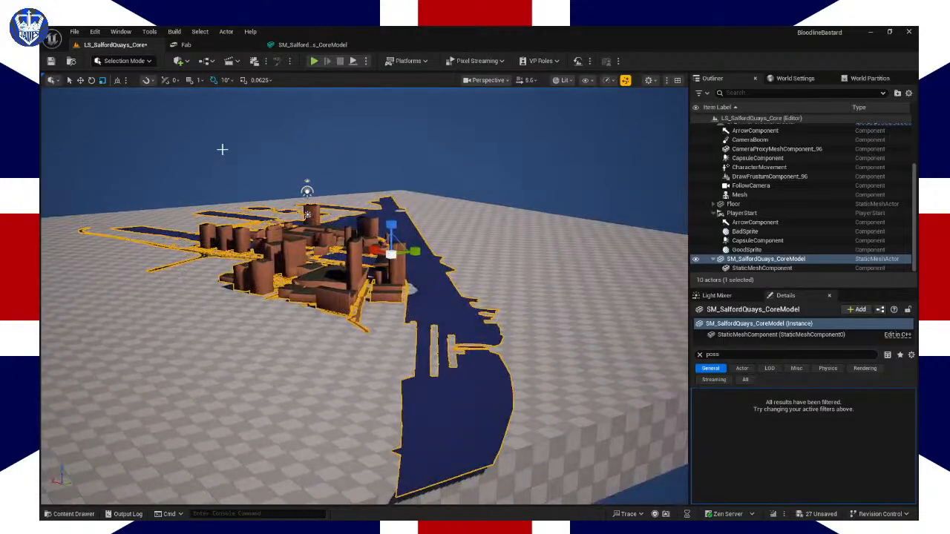
left_click(314, 62)
key("w")
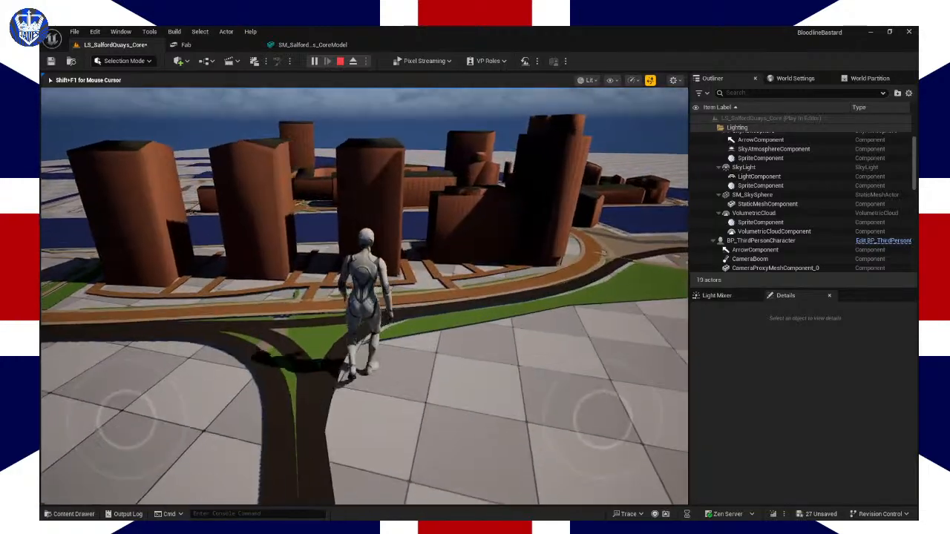
key("w")
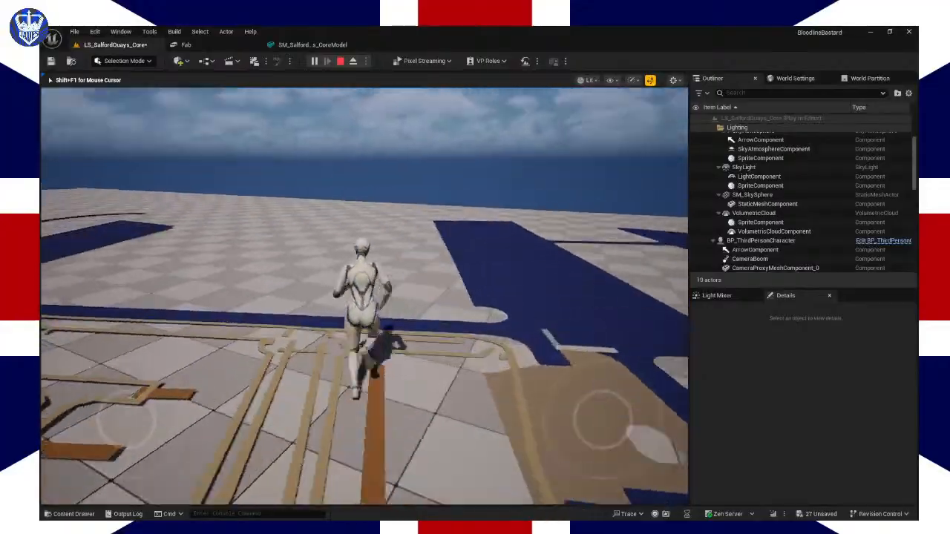
key("w")
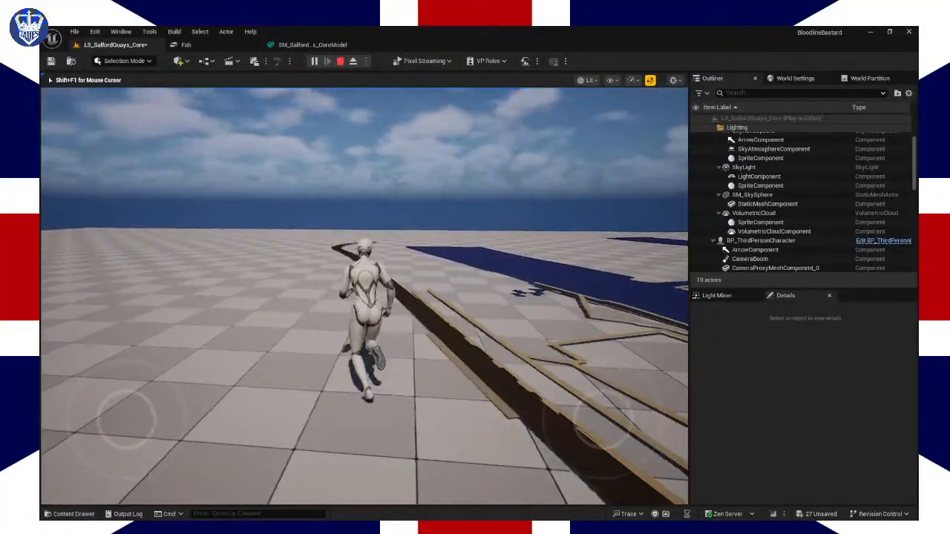
key("w")
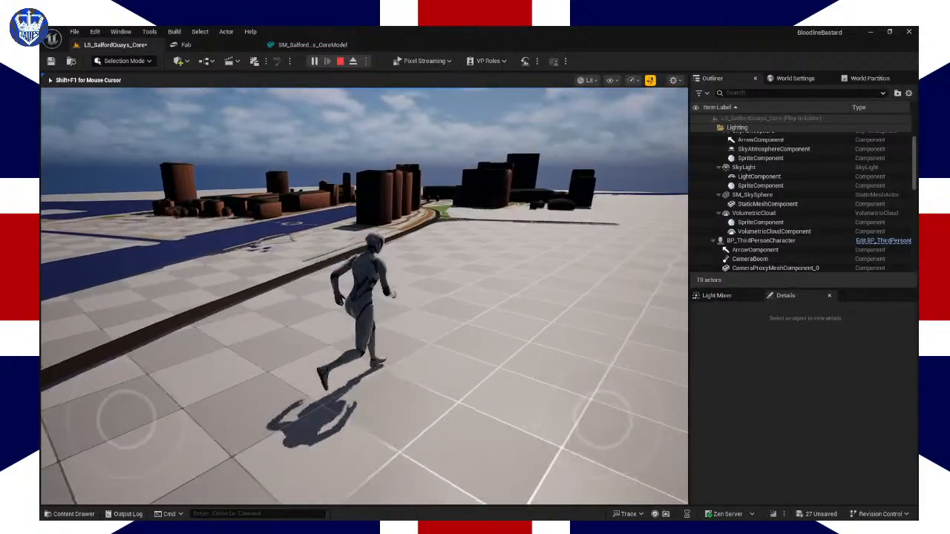
key("Escape")
key("f")
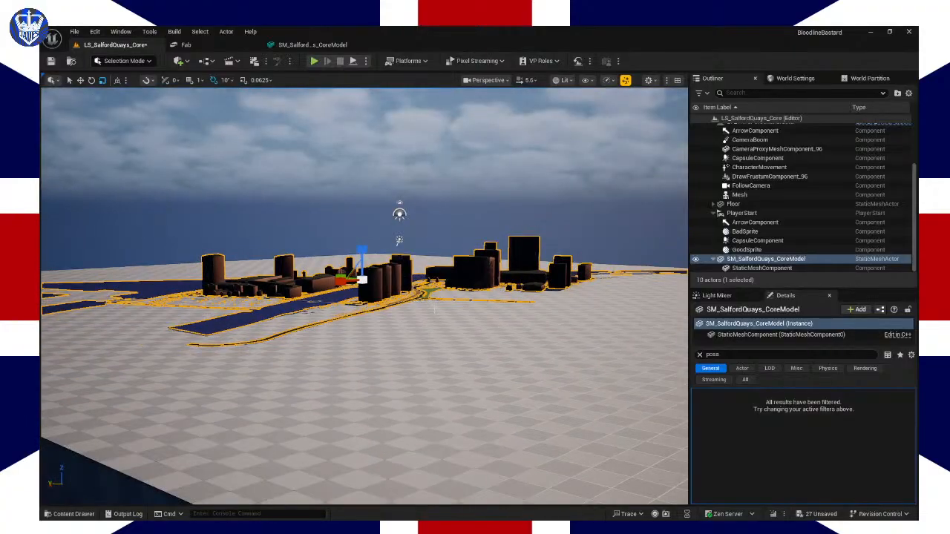
scroll(364, 289, "down", 3)
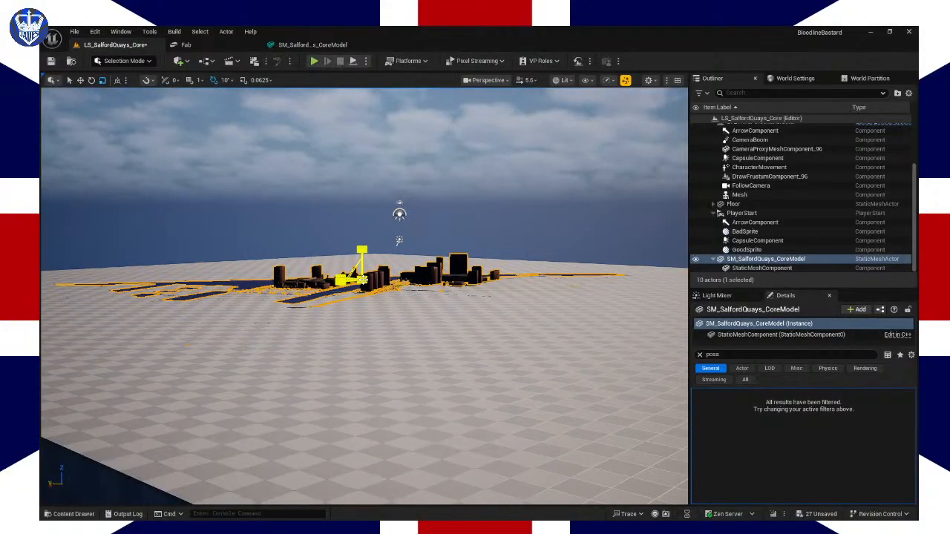
double_click(364, 290)
left_click_drag(364, 289, 349, 286)
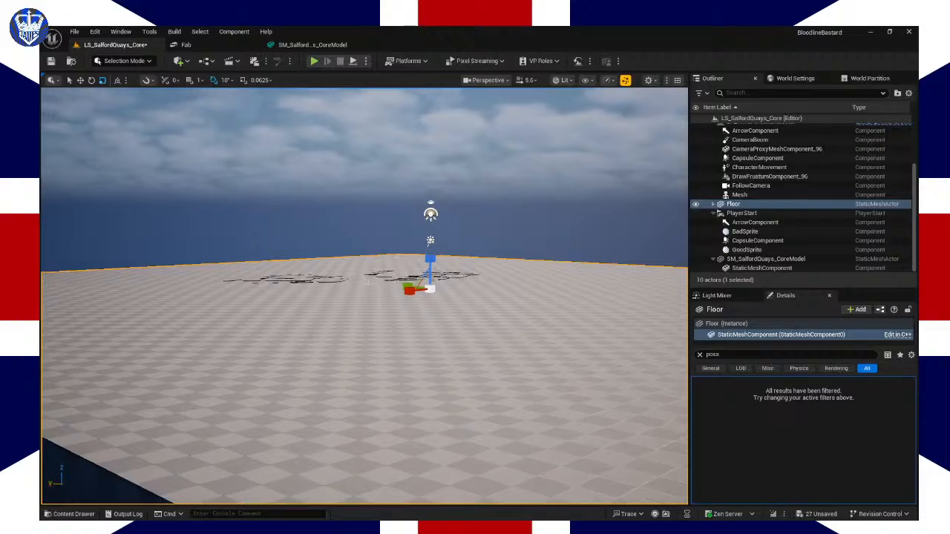
left_click_drag(432, 290, 430, 288)
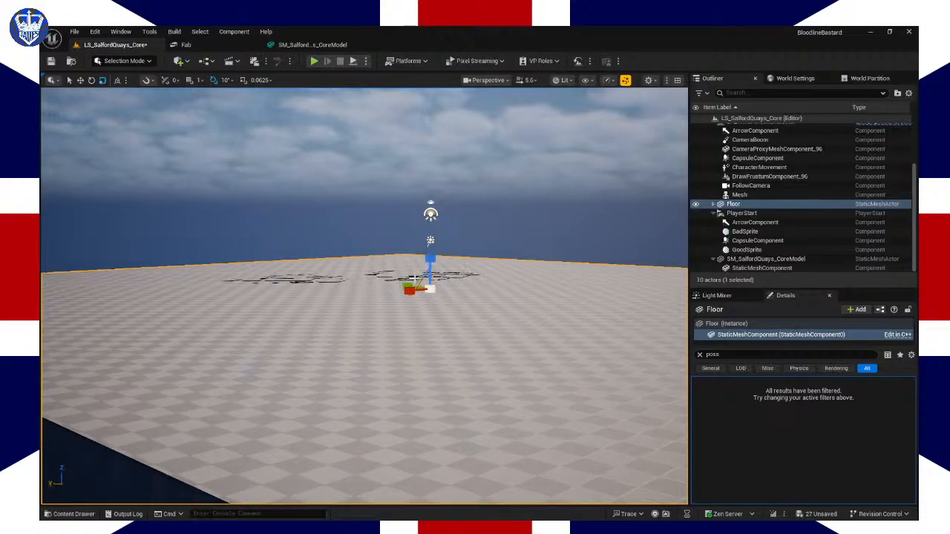
key("ctrl+z")
key("ctrl+z")
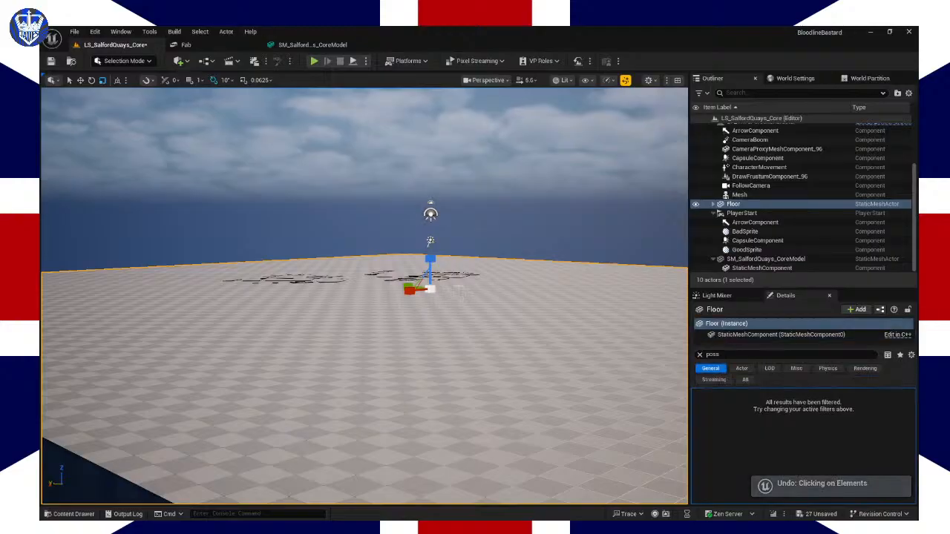
key("ctrl+z")
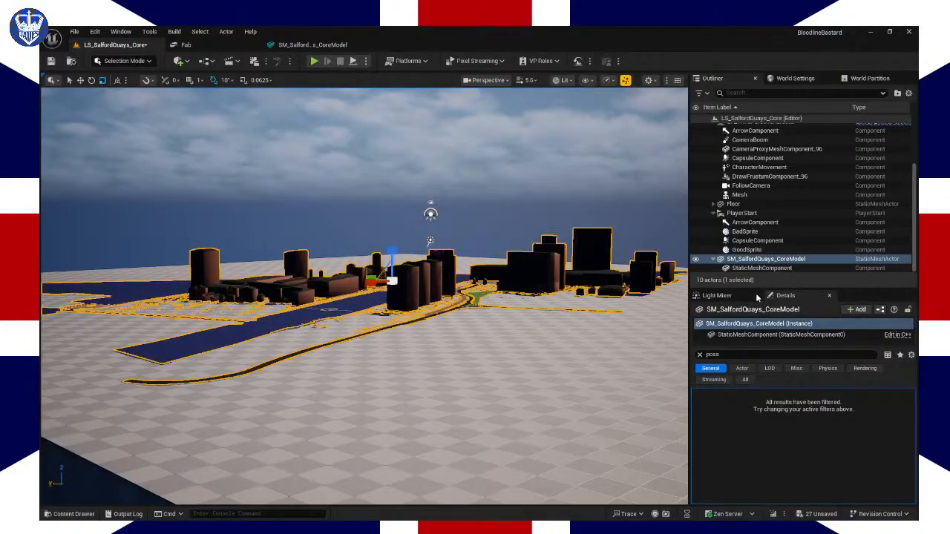
Step: Clear the property search filter in the details of SM_SalfordQuays_CoreModel to bring back its transform values
left_click(796, 78)
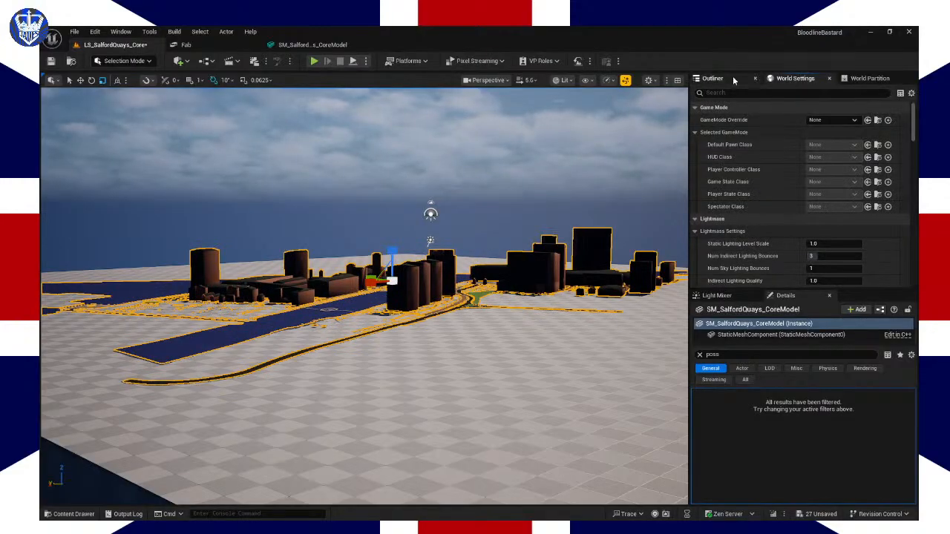
left_click(713, 78)
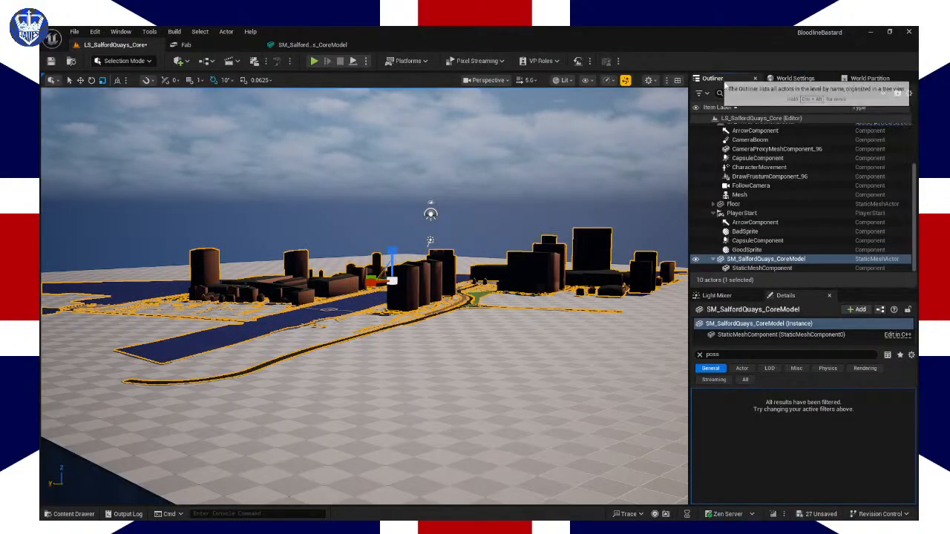
left_click(699, 356)
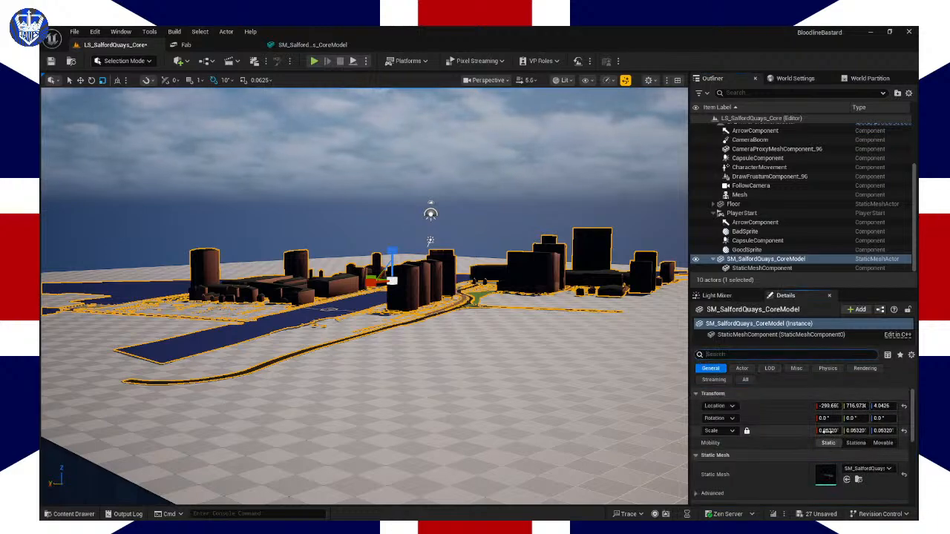
Step: Scale the SM_SalfordQuays_CoreModel actor uniformly to 0.075 and check its size against the floor
left_click_drag(828, 431, 858, 431)
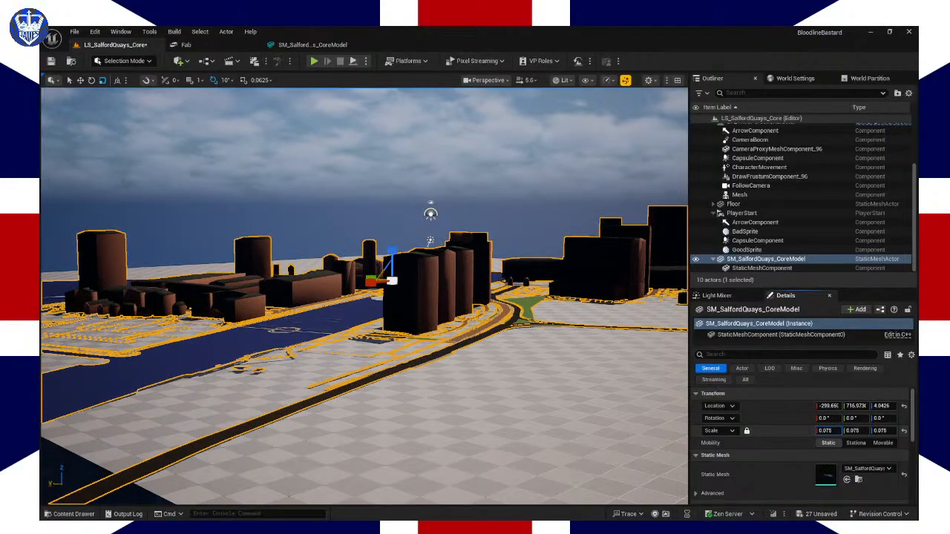
right_click_drag(440, 320, 491, 337)
scroll(483, 303, "down", 1)
scroll(409, 416, "down", 3)
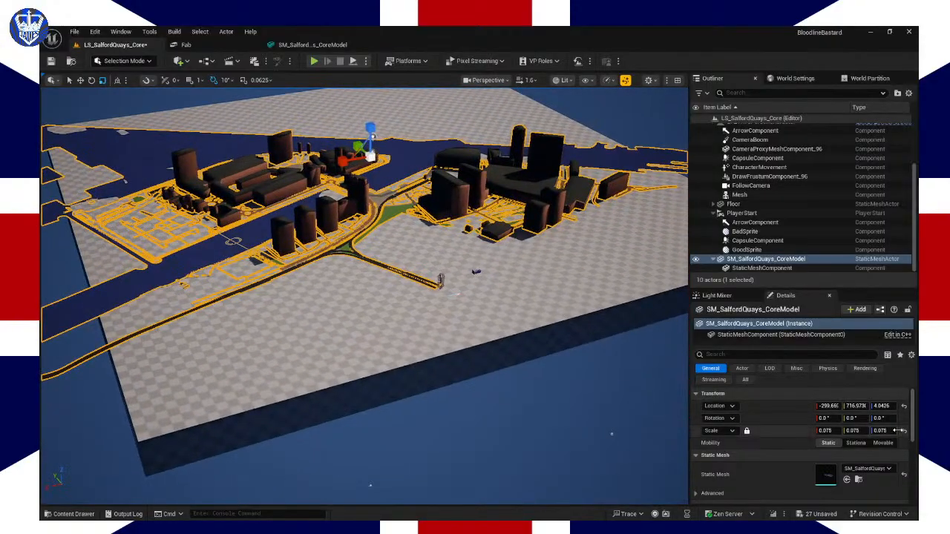
Step: Reset the city mesh's scale to 1.0 and move it horizontally until the end of its access road rests on the floor
left_click(904, 430)
scroll(327, 204, "down", 10)
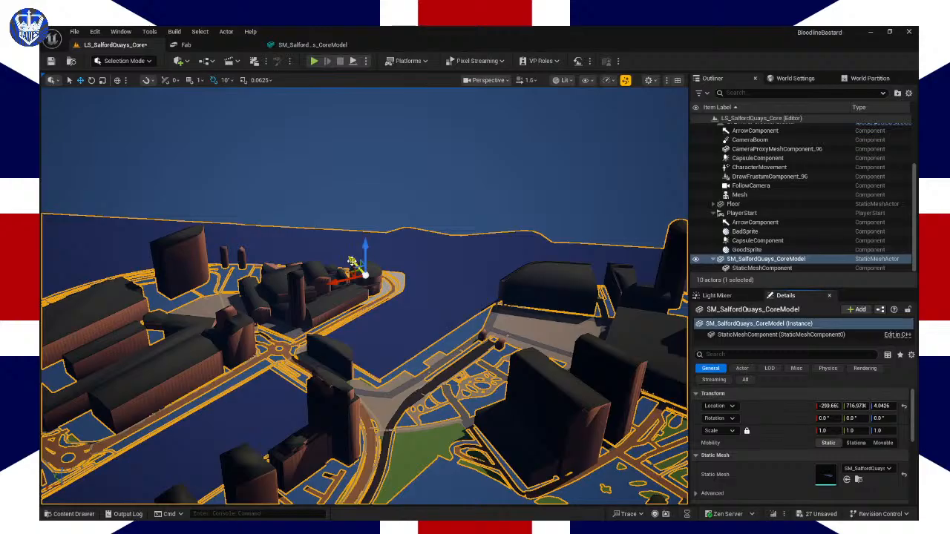
left_click_drag(352, 261, 338, 126)
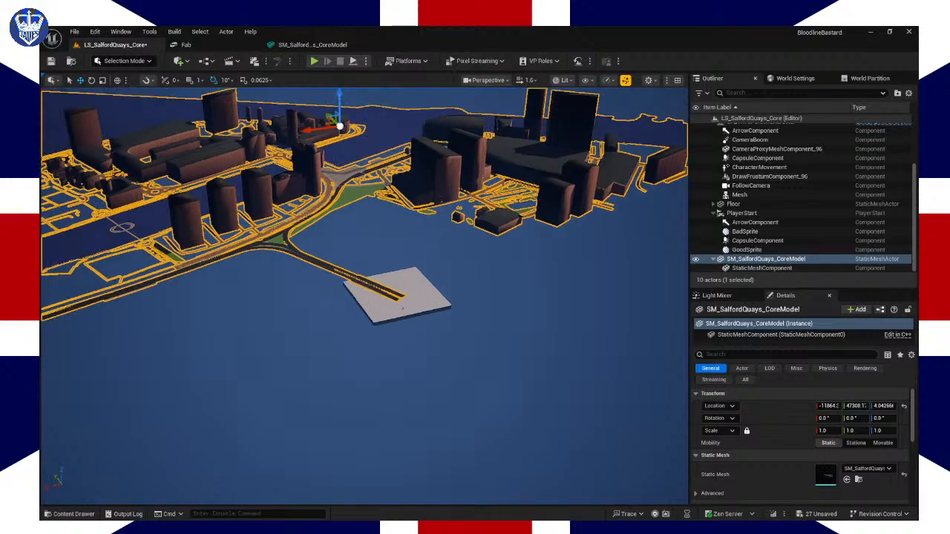
key("d")
right_click_drag(339, 126, 267, 130)
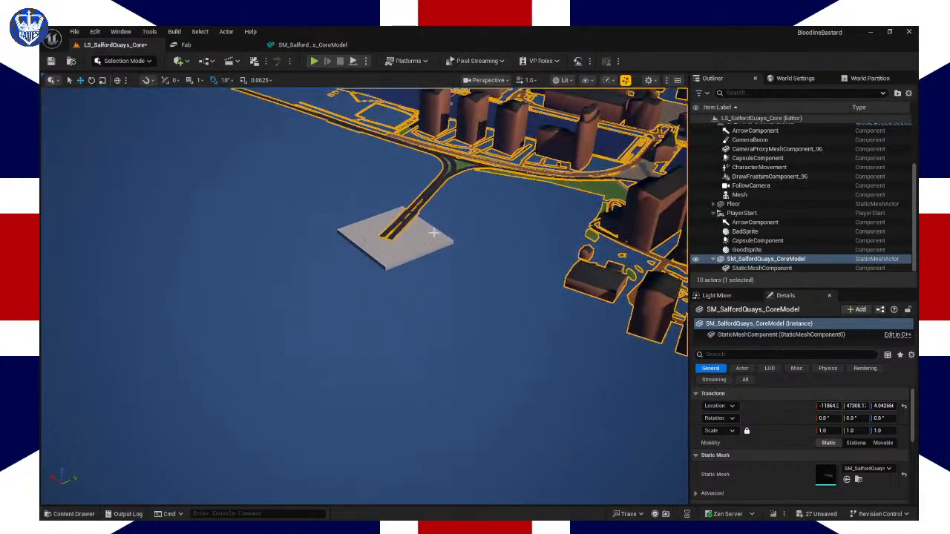
Step: Play-test running the character from the floor along the full-scale road towards the towers and off its edge, ending the session
left_click(314, 61)
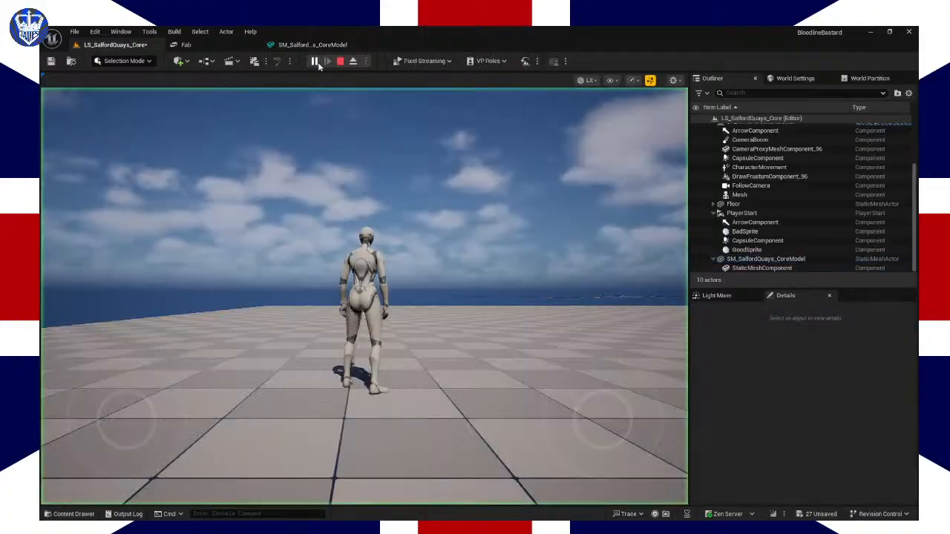
left_click(343, 143)
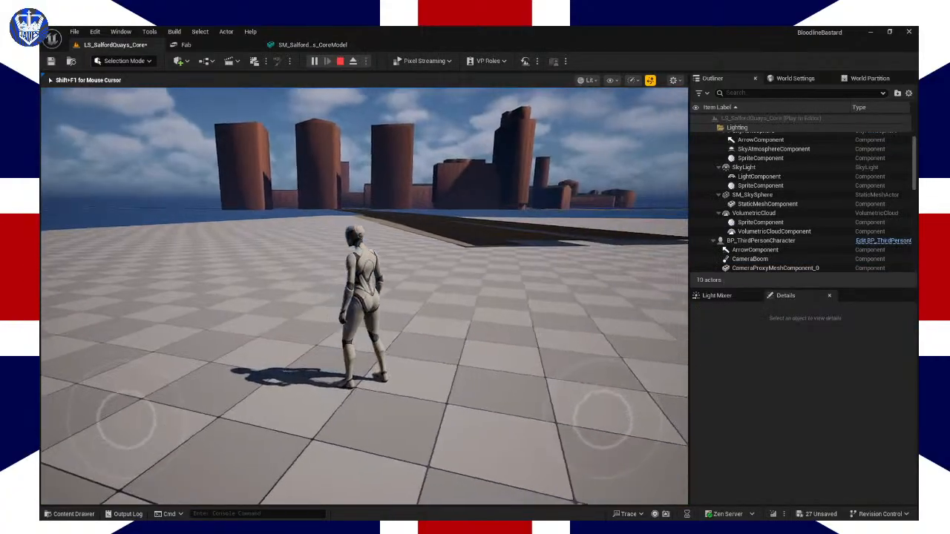
key("w")
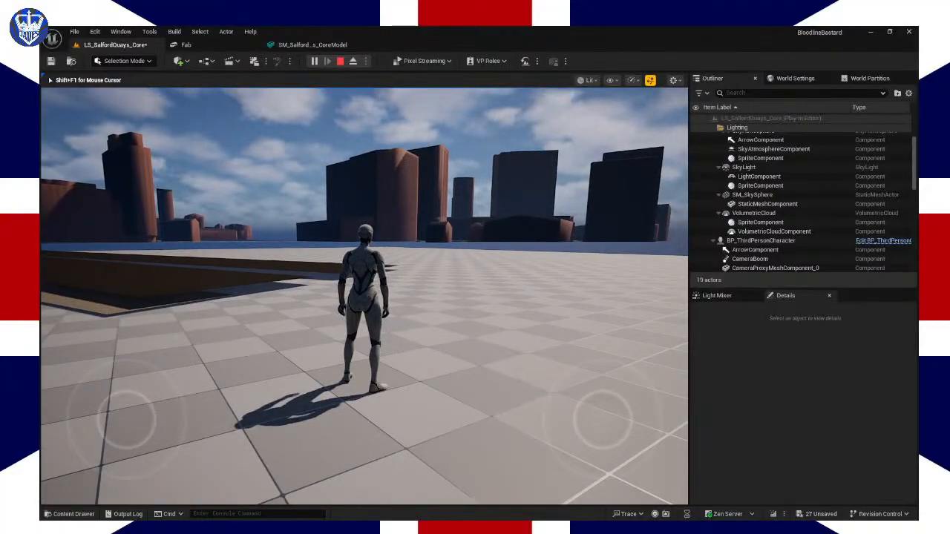
key("w")
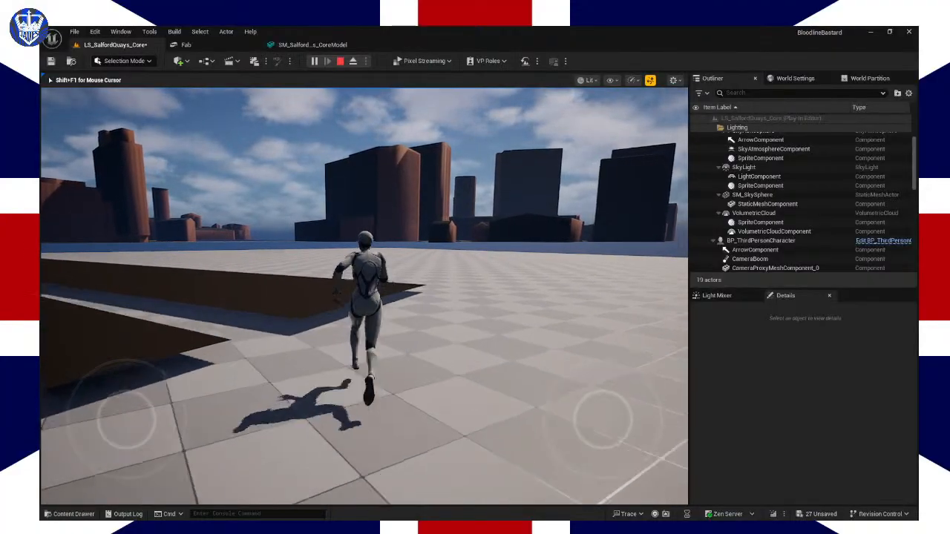
key("w")
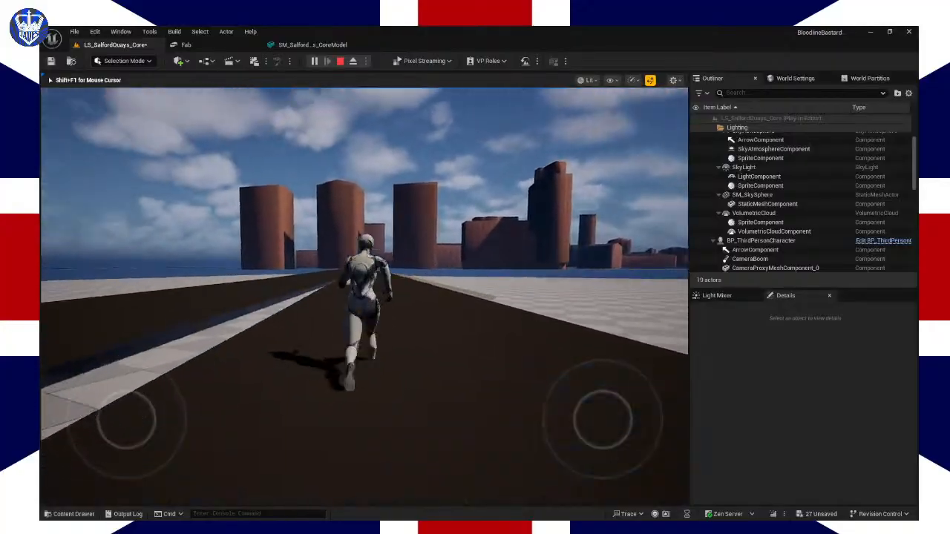
key("w")
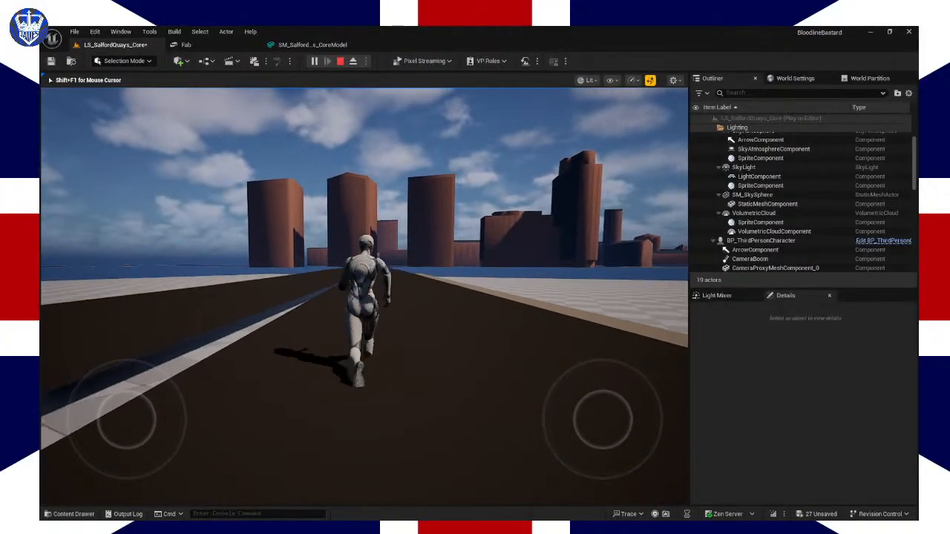
key("w")
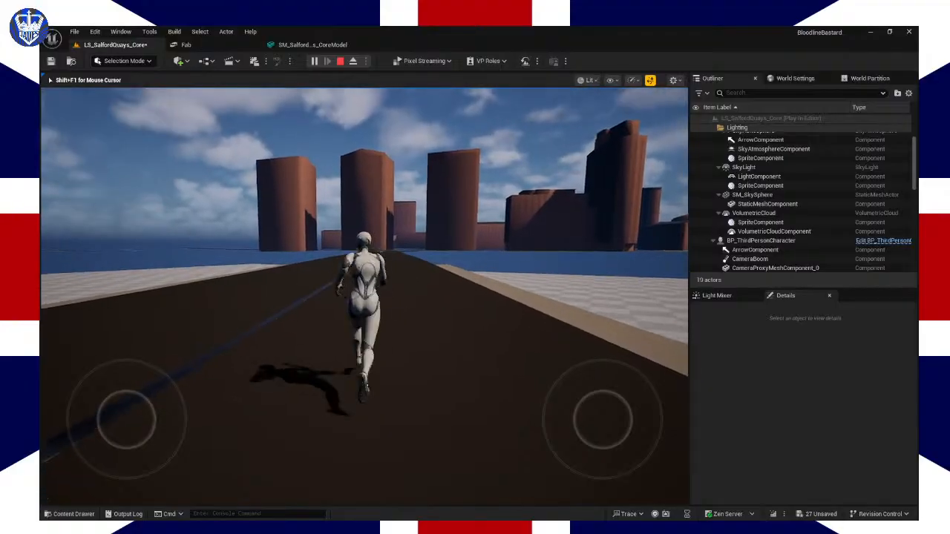
key("w")
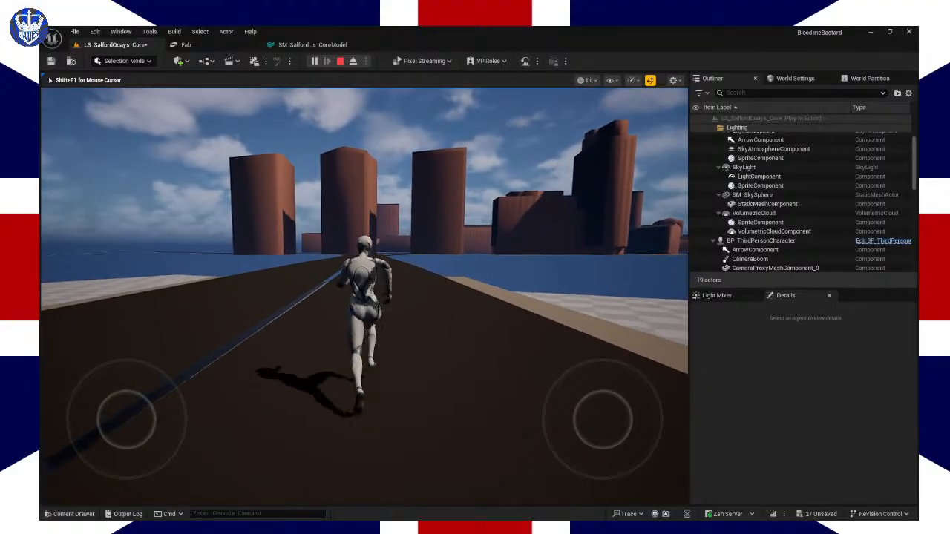
key("w")
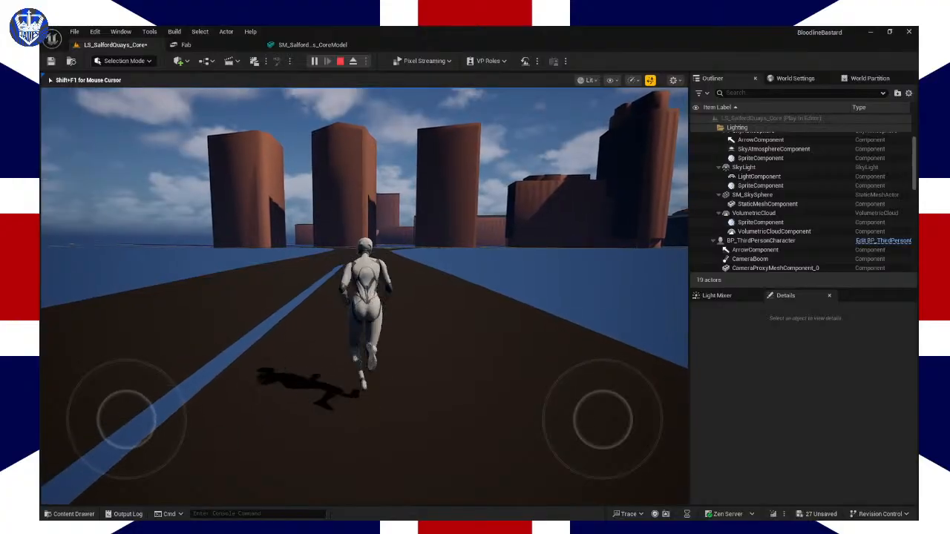
key("w")
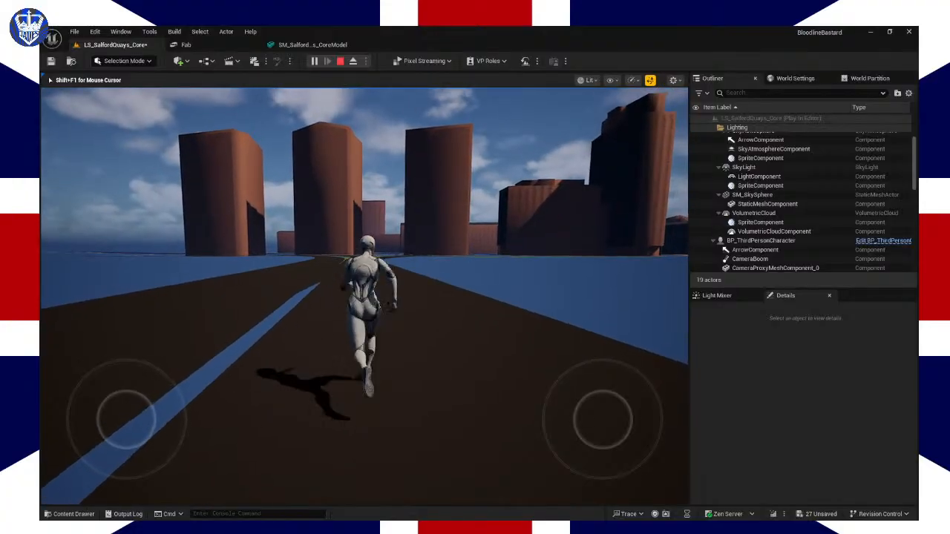
key("w")
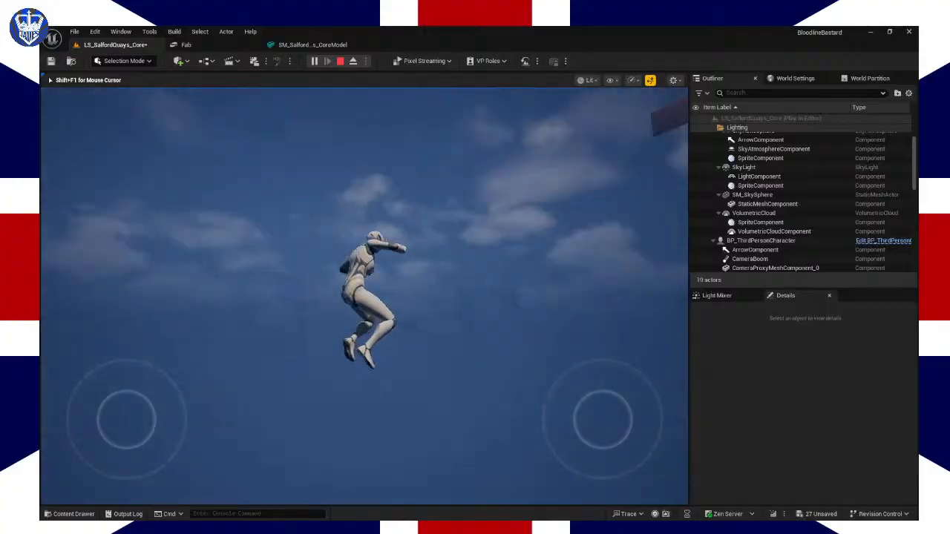
key("Escape")
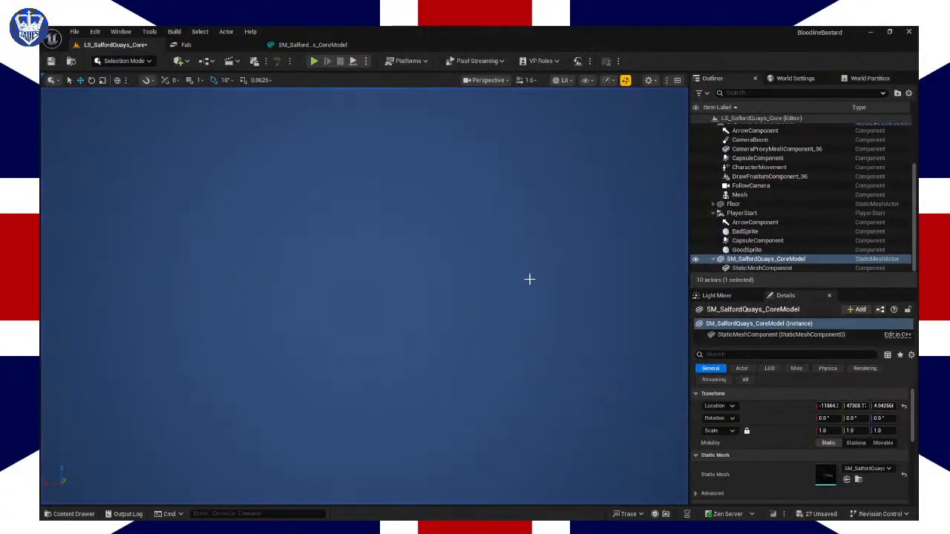
Step: Enlarge the Floor actor to a uniform scale of 200 so that it extends beneath the city
right_click_drag(364, 297, 366, 344)
key("s")
left_click(363, 344)
key("e")
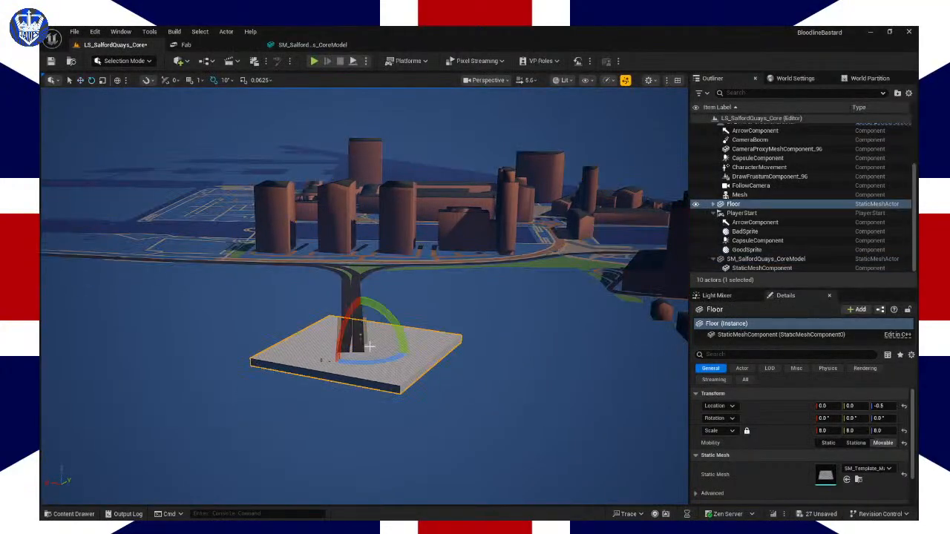
key("r")
left_click_drag(361, 345, 612, 350)
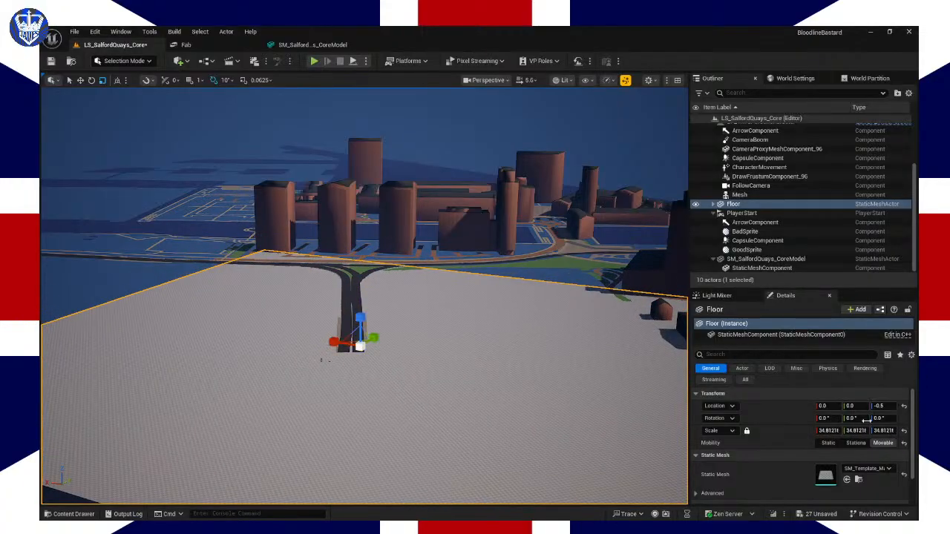
left_click(828, 431)
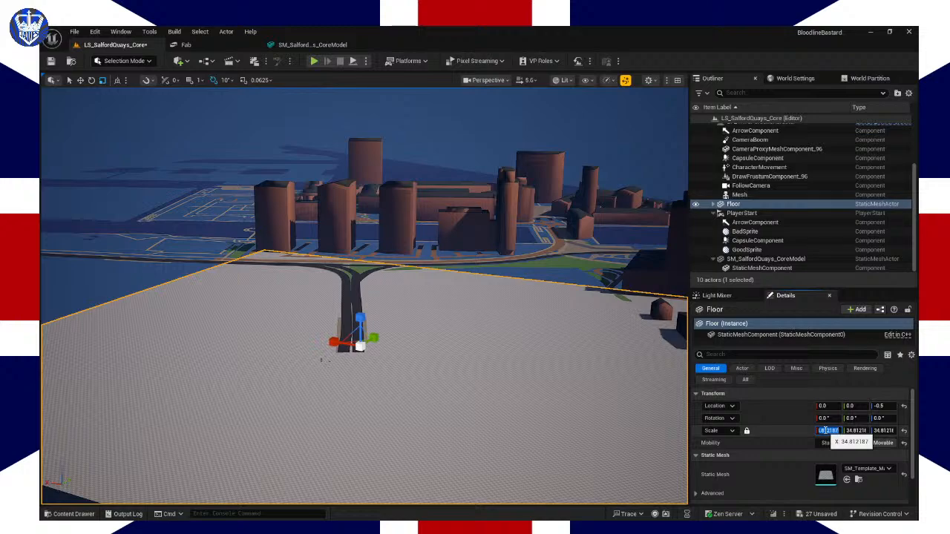
type("100")
key("Return")
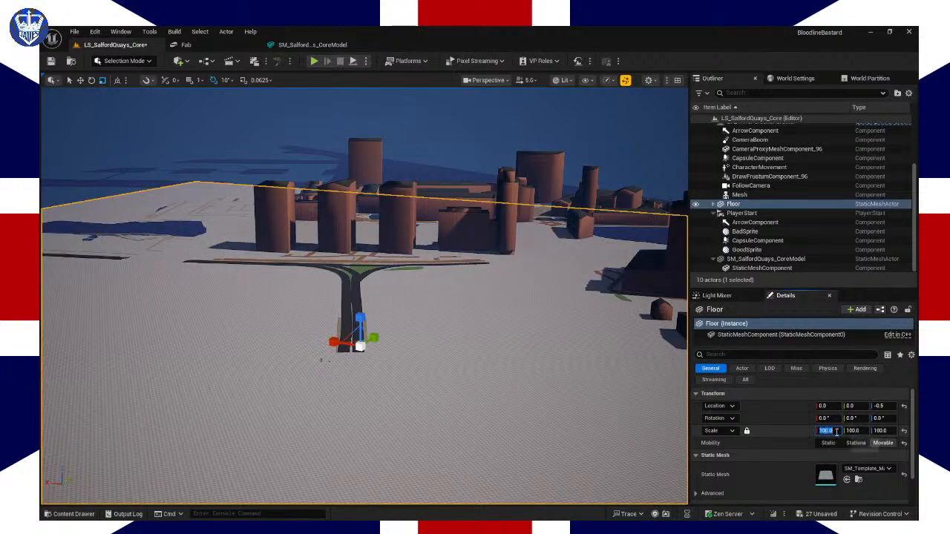
type("200")
key("Return")
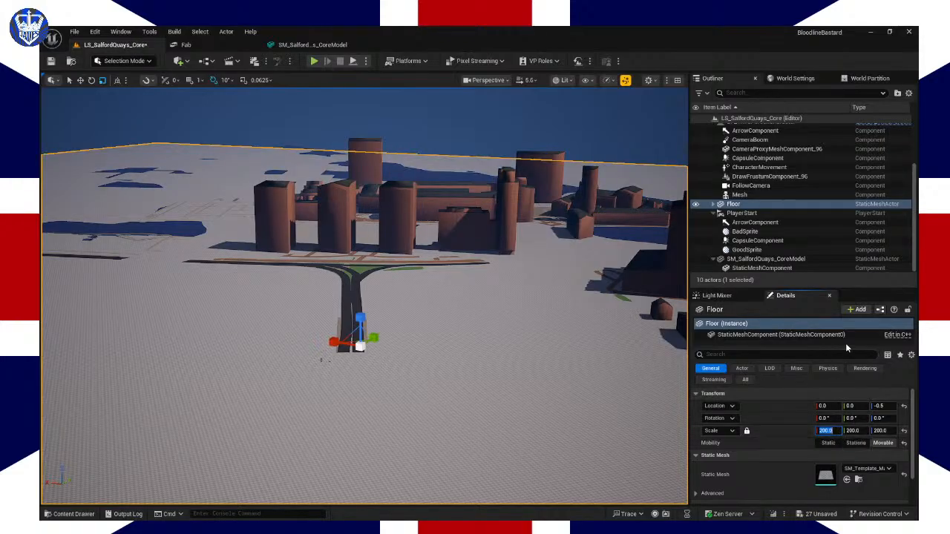
left_click(780, 442)
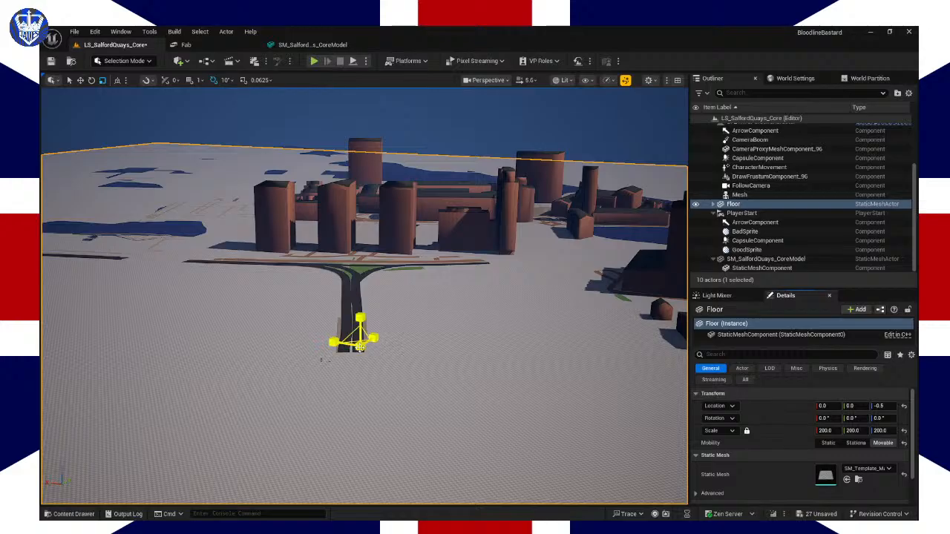
Step: Move the Floor horizontally further under the city, and select the SM_SalfordQuays_CoreModel actor
key("w")
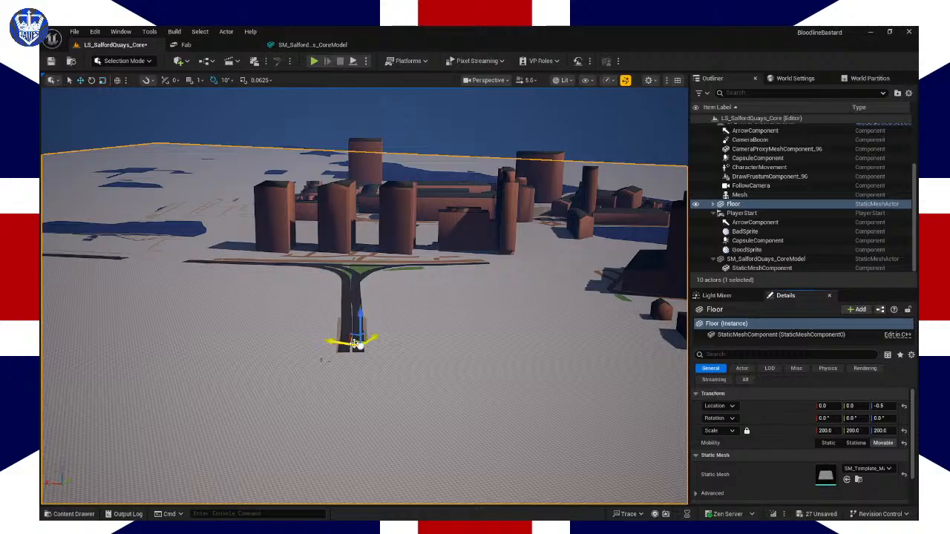
left_click_drag(356, 343, 358, 328)
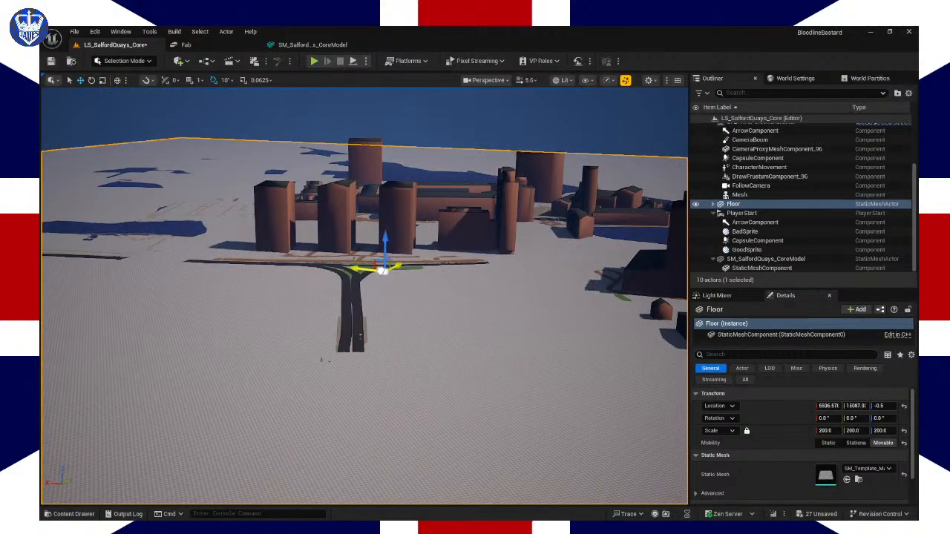
left_click_drag(383, 270, 373, 274)
left_click(358, 308)
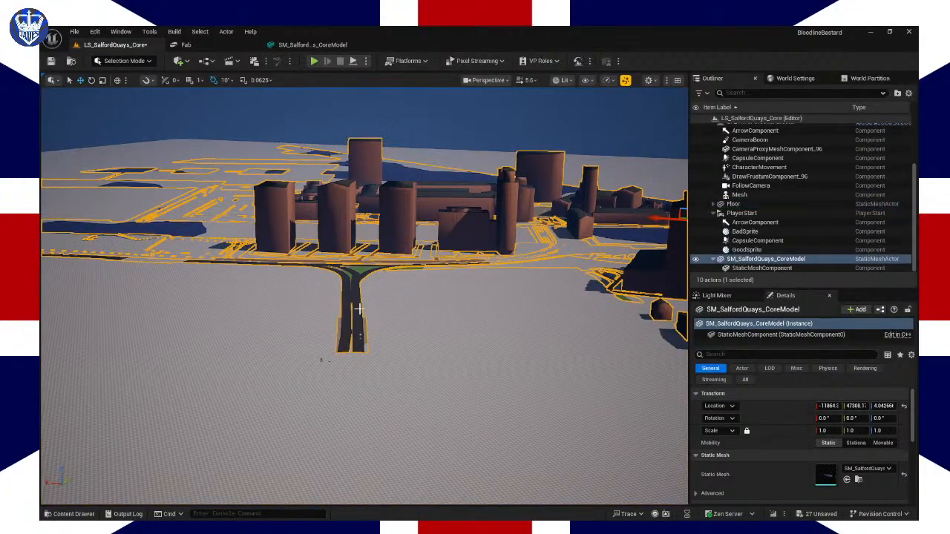
Step: Scale the SM_SalfordQuays_CoreModel city mesh uniformly to 0.8
scroll(357, 317, "up", 2)
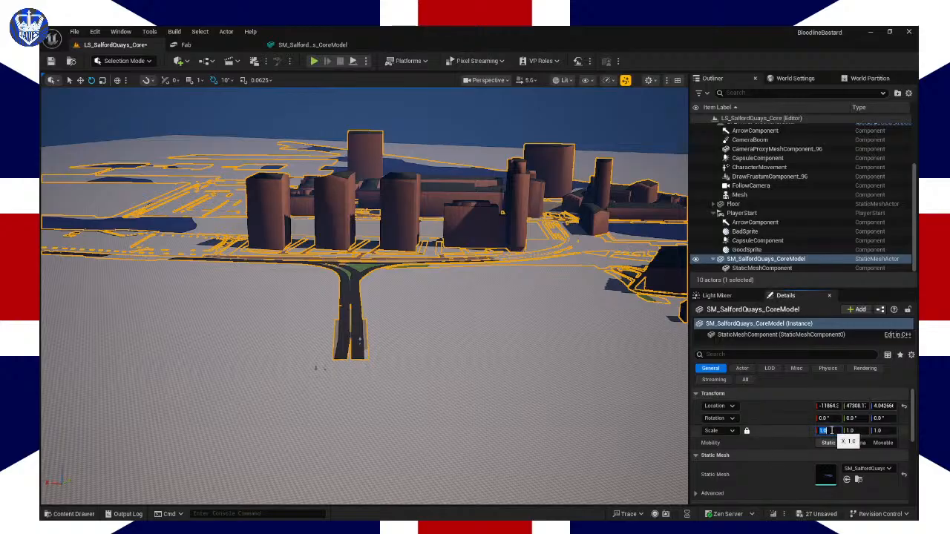
key("Return")
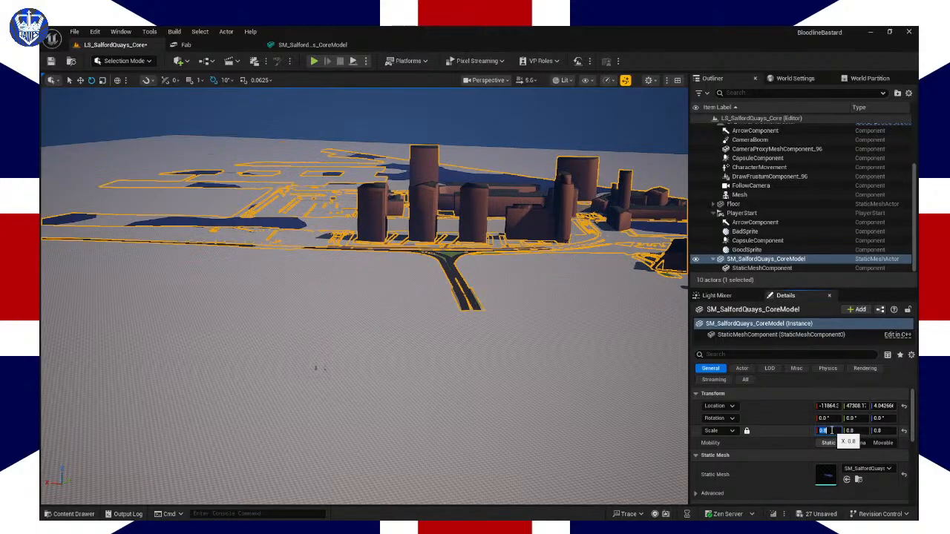
right_click_drag(472, 325, 410, 332)
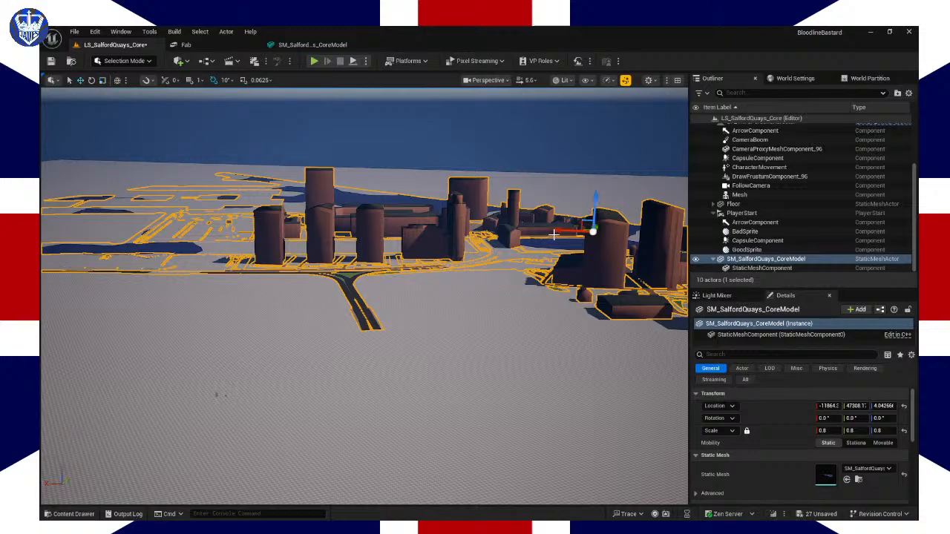
Step: Move the city mesh horizontally so its buildings stand close around the player start, and raise it to a Z location of about 94
left_click_drag(564, 232, 458, 313)
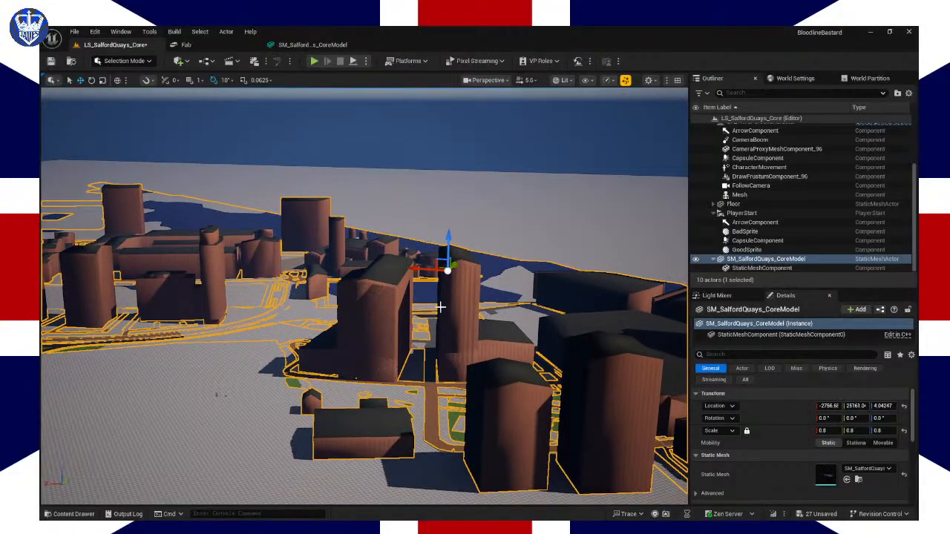
left_click_drag(424, 268, 469, 270)
right_click_drag(327, 293, 499, 273)
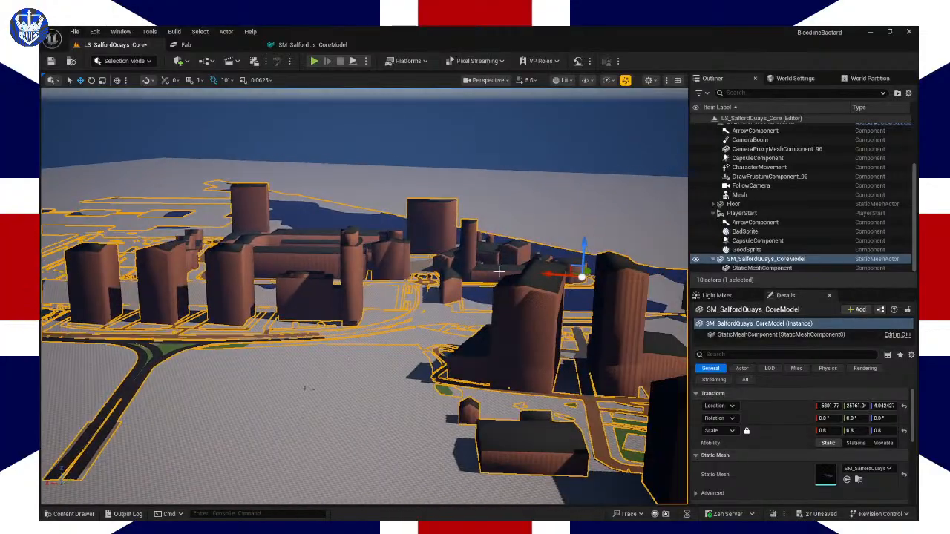
left_click_drag(585, 243, 584, 239)
right_click_drag(394, 329, 374, 329)
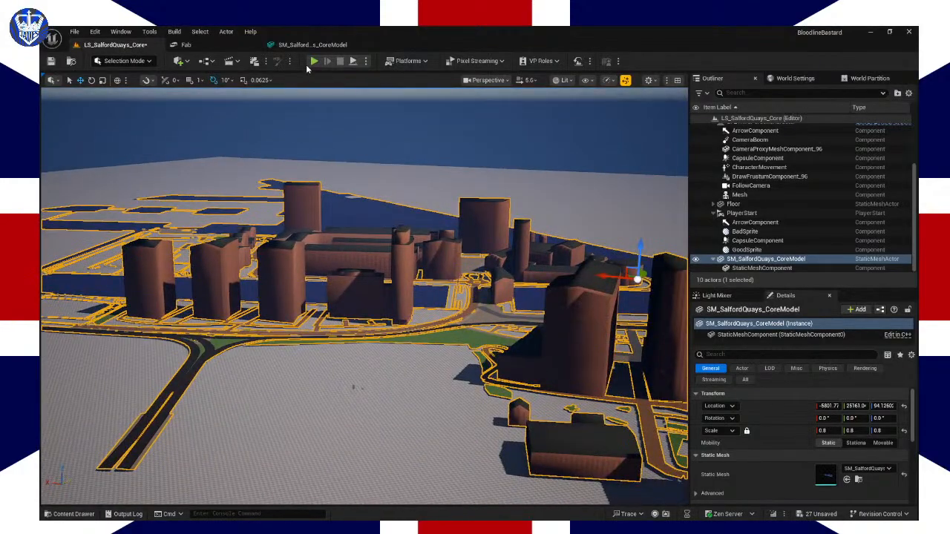
Step: Start a play-test and run the character across the floor onto the city's raised paths and road beside the ribbed building
left_click(314, 62)
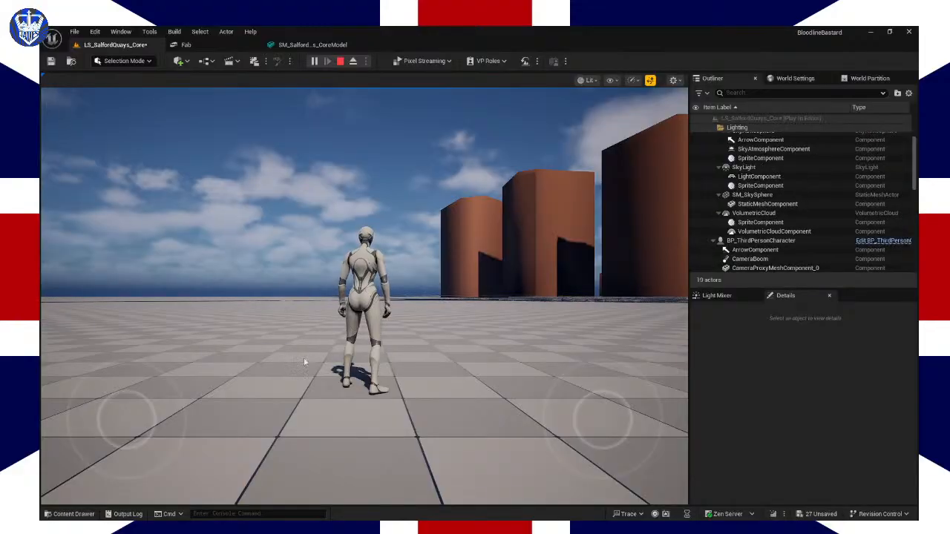
left_click(299, 324)
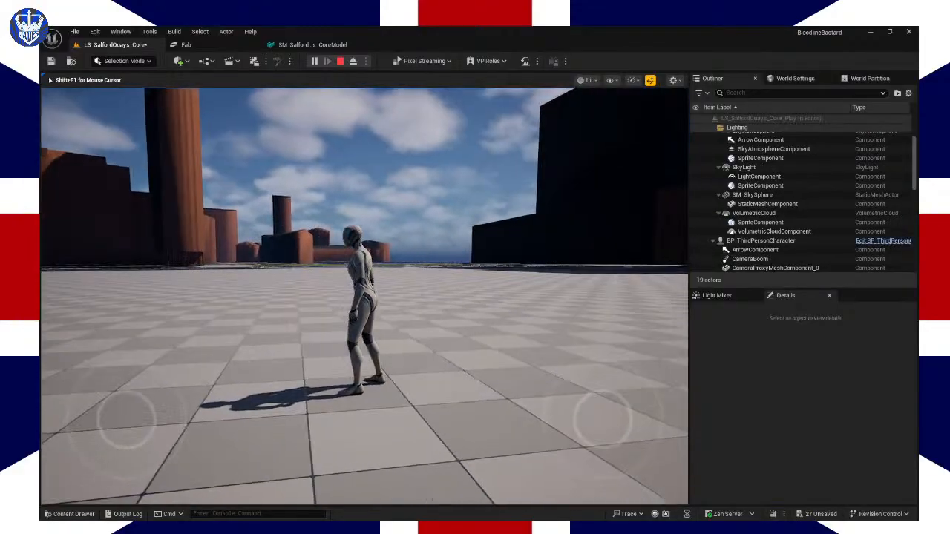
key("w")
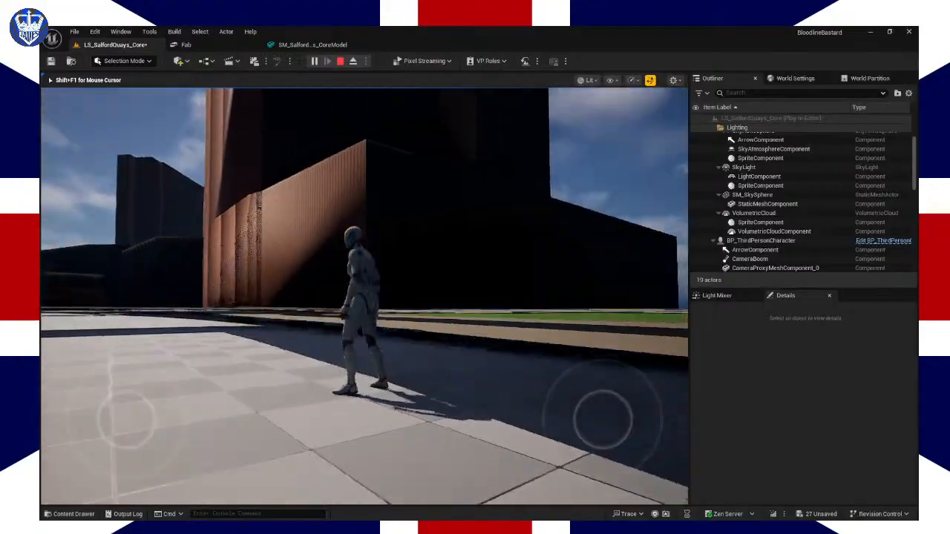
key("w")
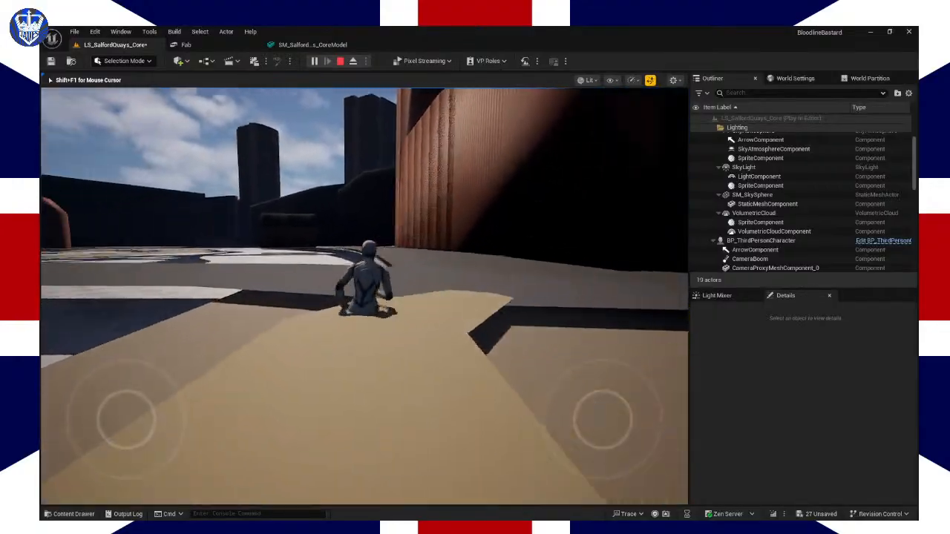
key("w")
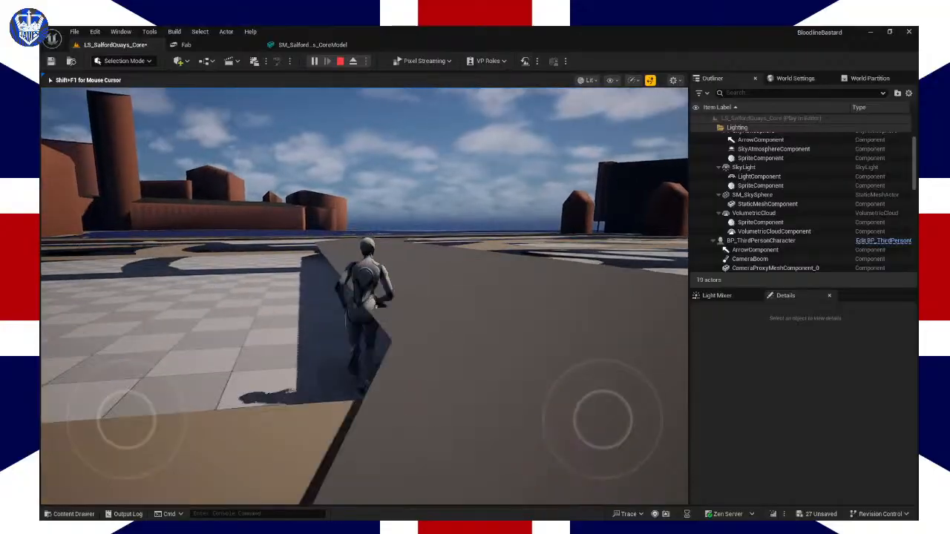
key("w")
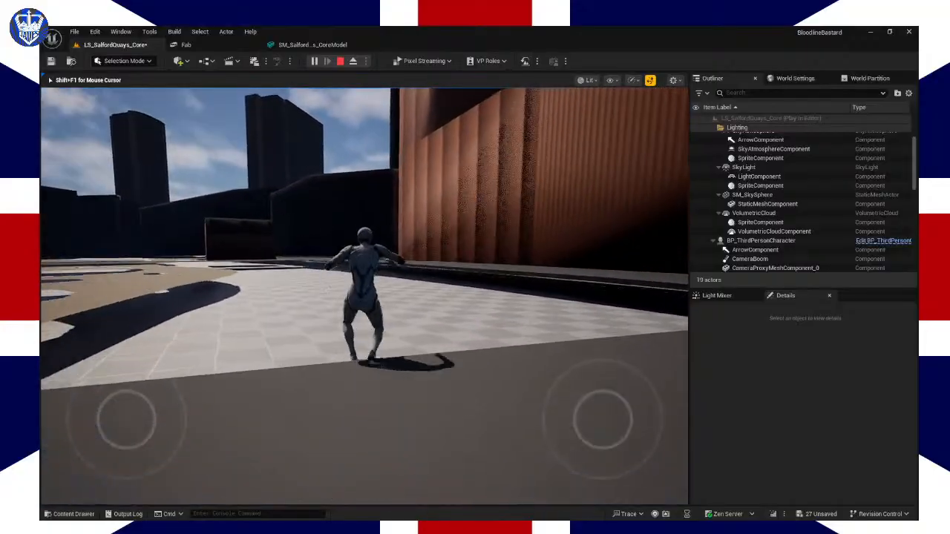
key("w")
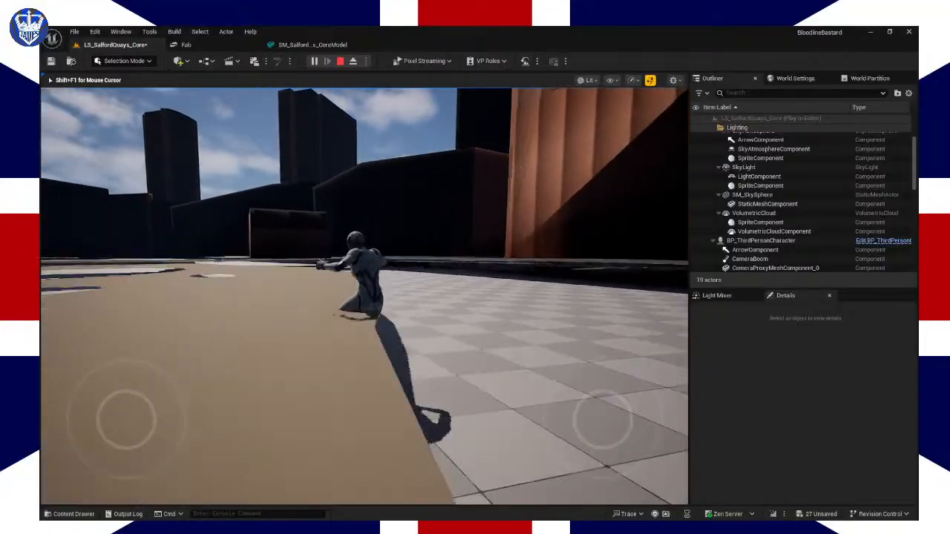
key("w")
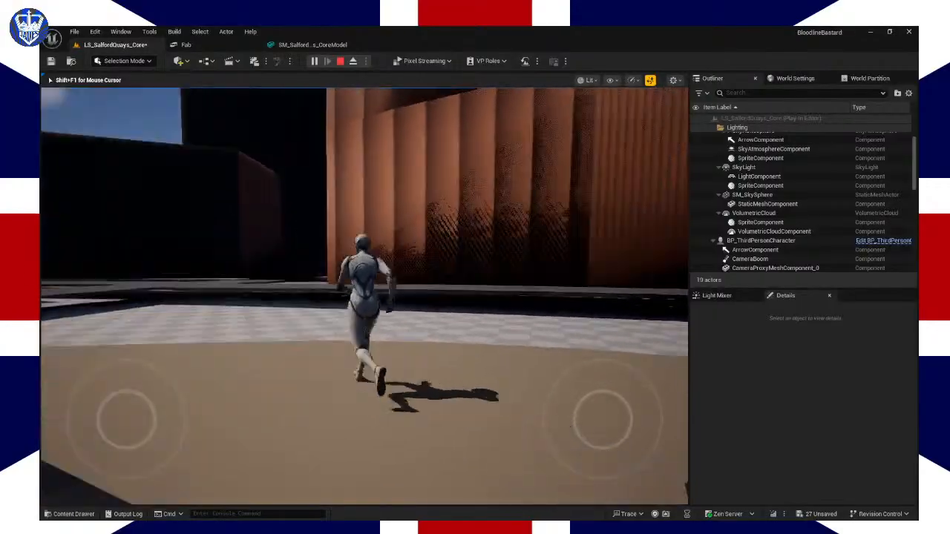
Step: Run the character over the paved ground and along the grey road, jumping up onto the raised road beside the gabled building
key("w")
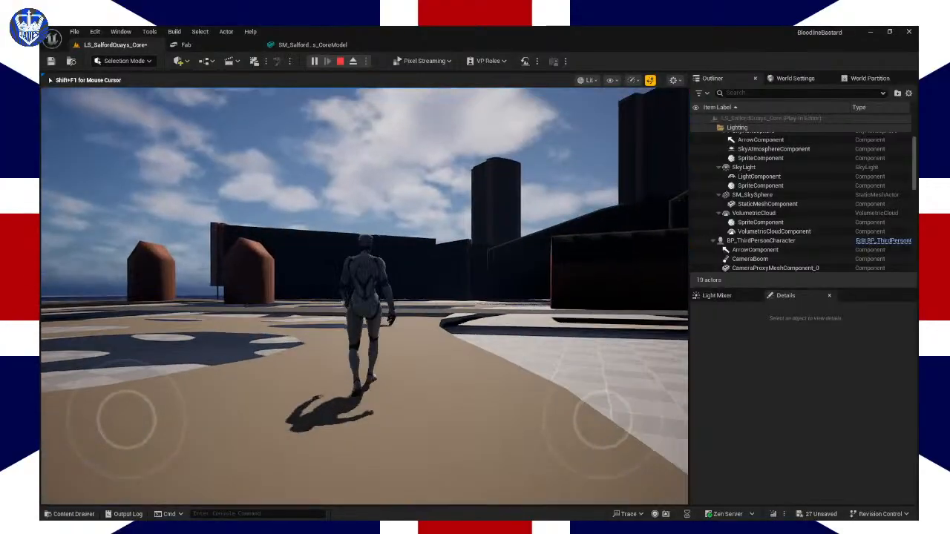
key("w")
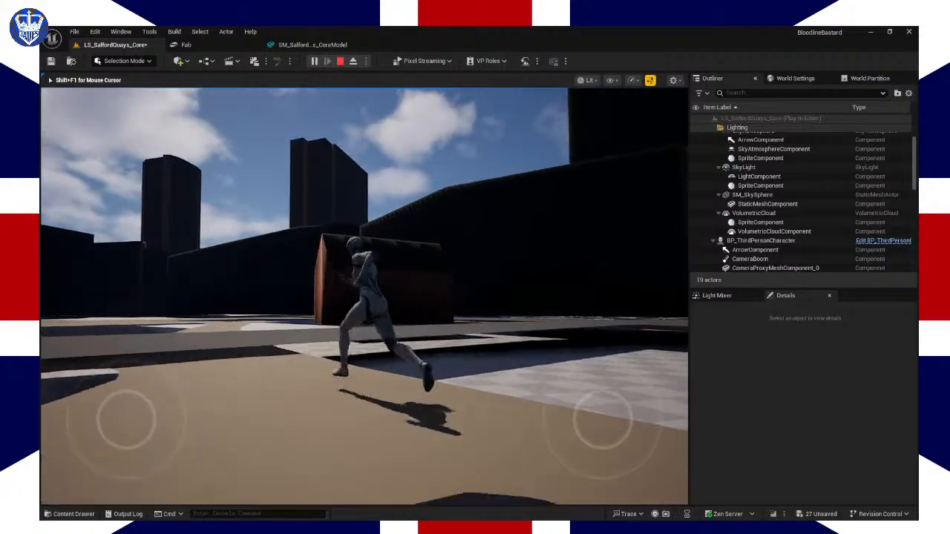
key("w")
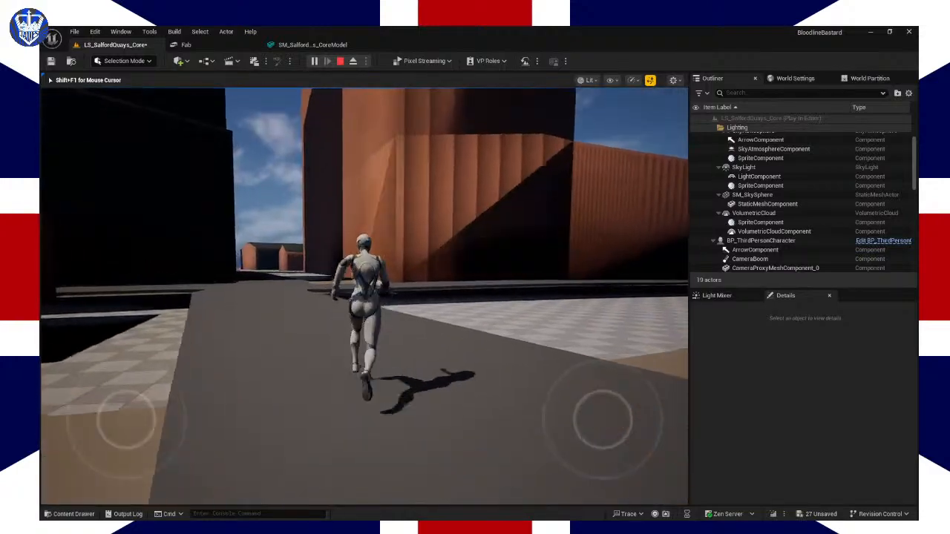
key("w")
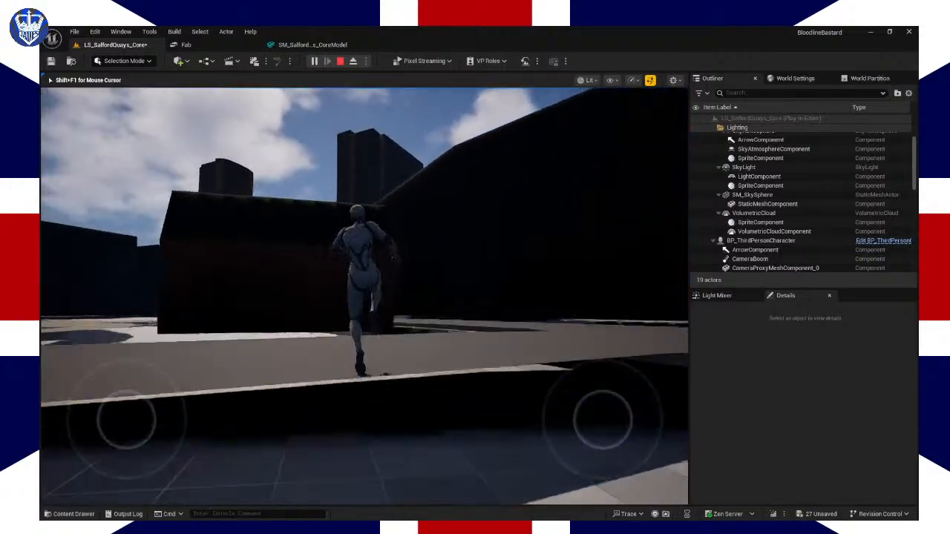
key("w")
key("space")
key("space")
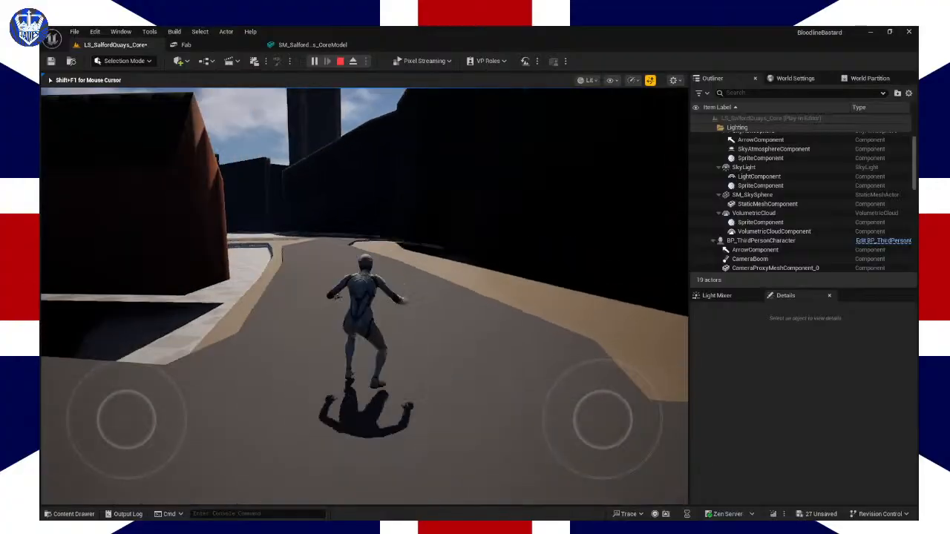
Step: Run the character along the road past the large dark buildings, viewing it from the side and front against their height
key("w")
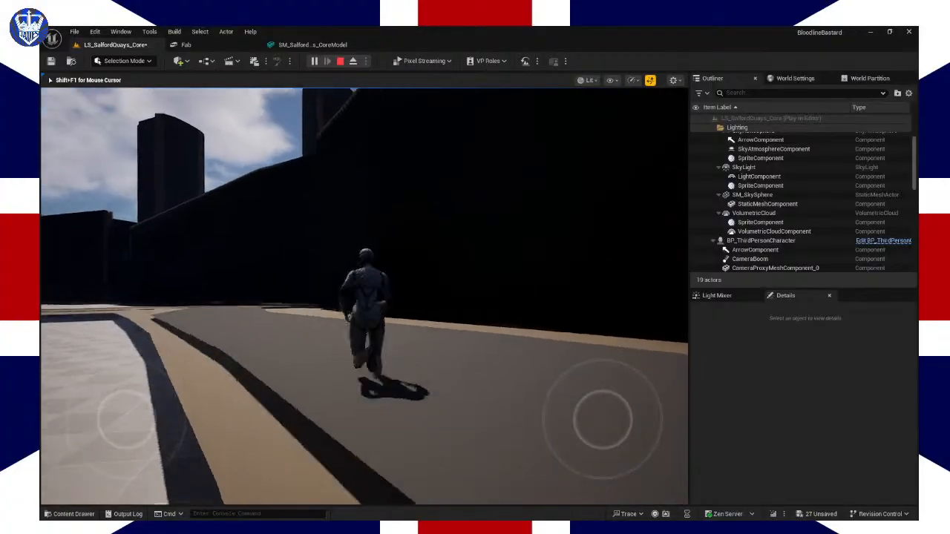
key("w")
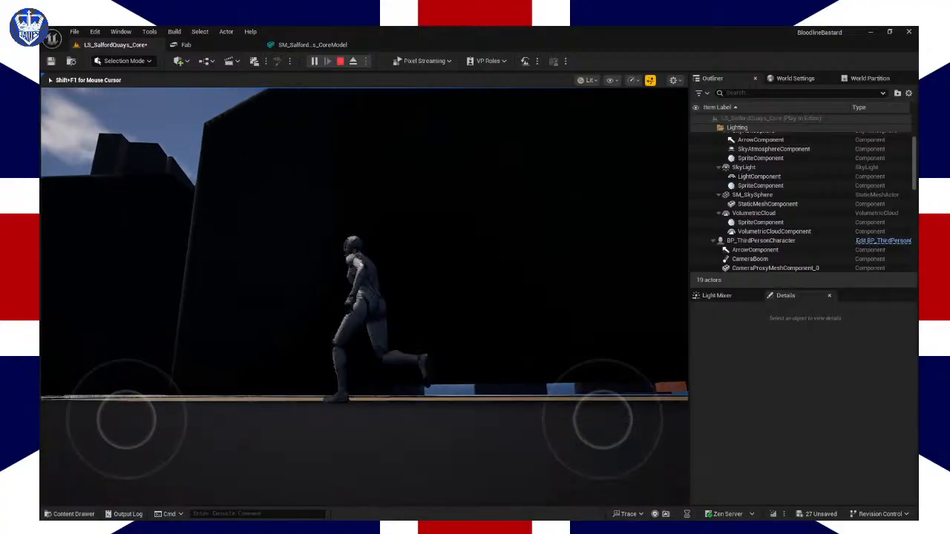
key("w")
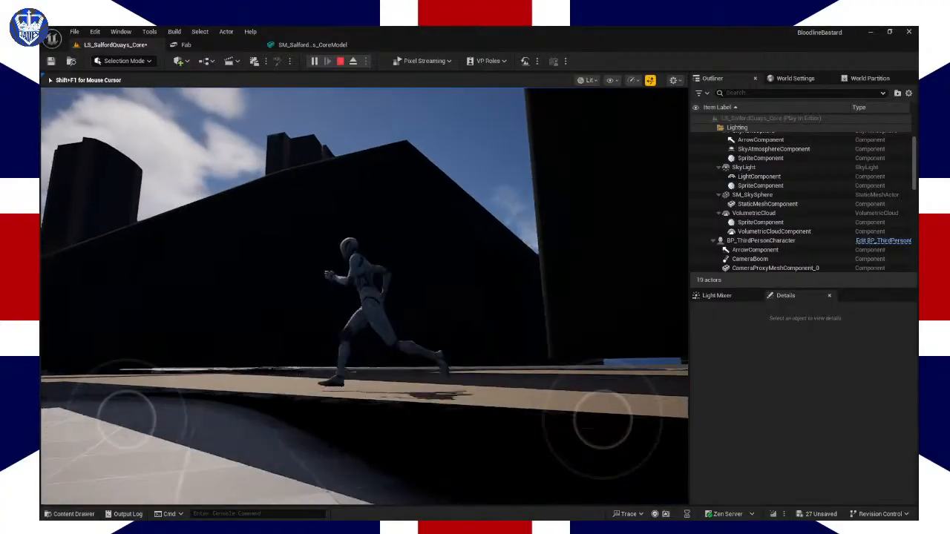
key("w")
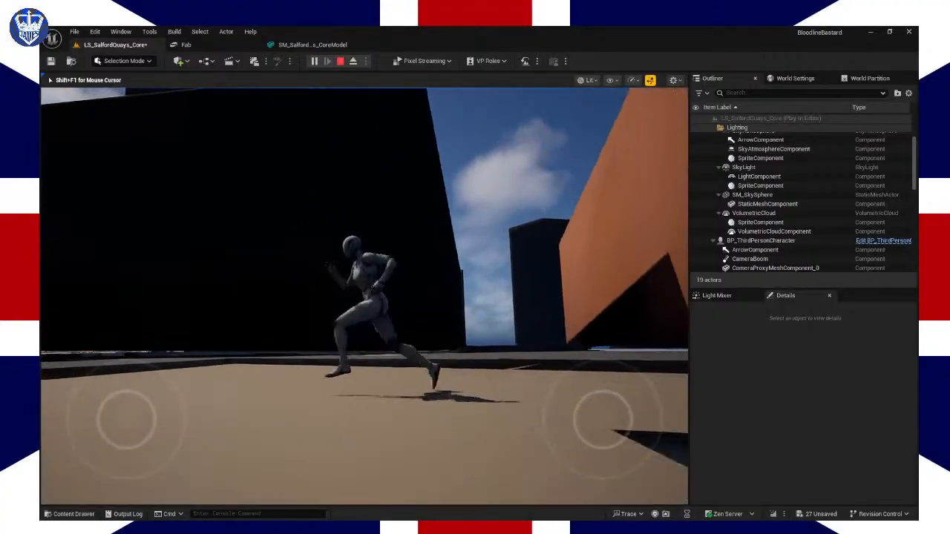
key("w")
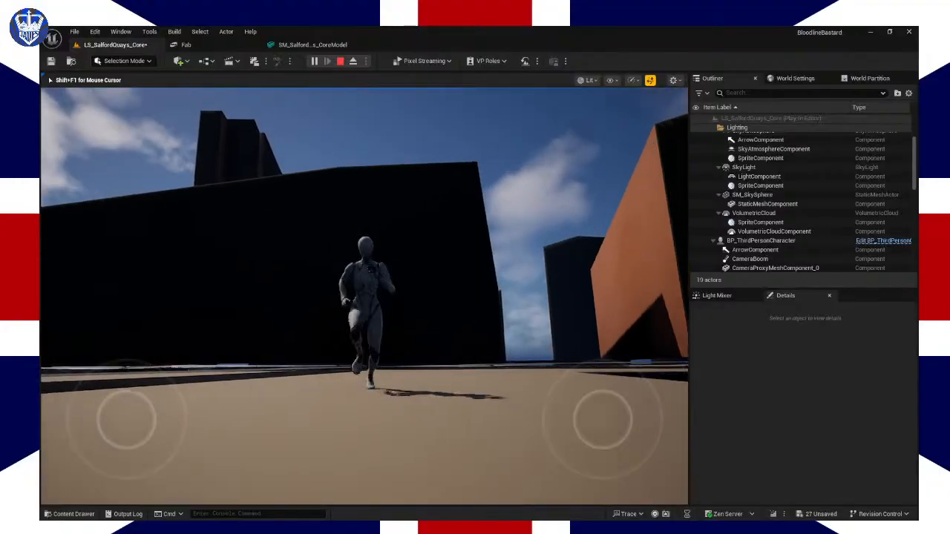
key("w")
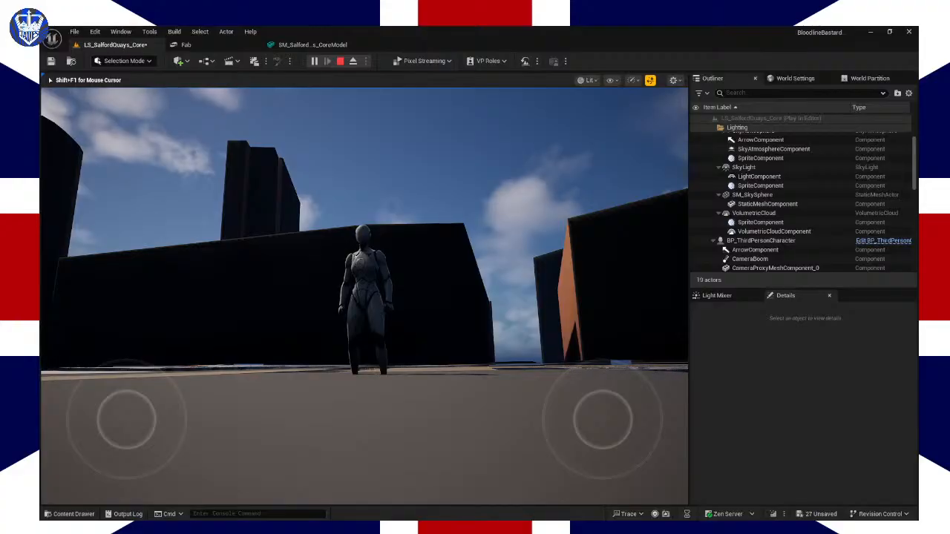
Step: Run the character across the tan pavement towards the sunlit blocks and jump across the gaps between the raised surfaces
key("w")
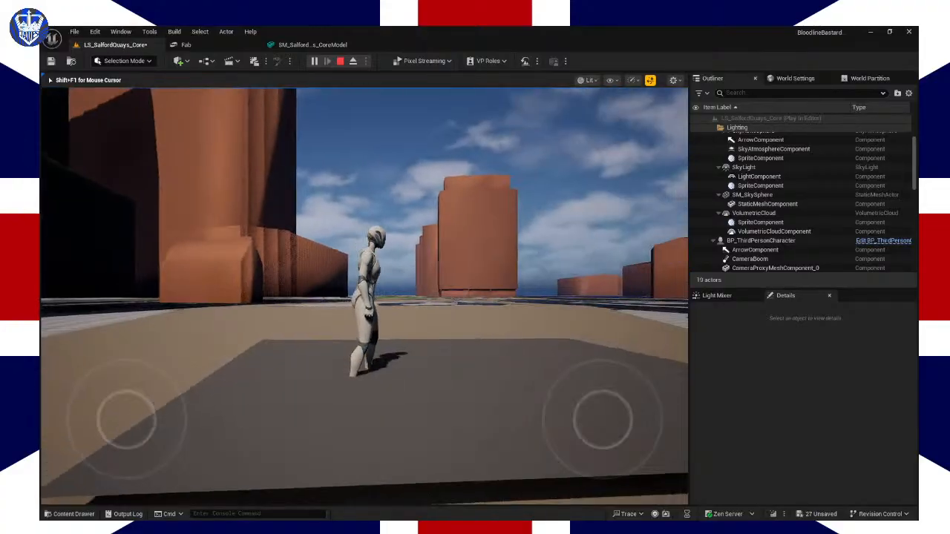
key("w")
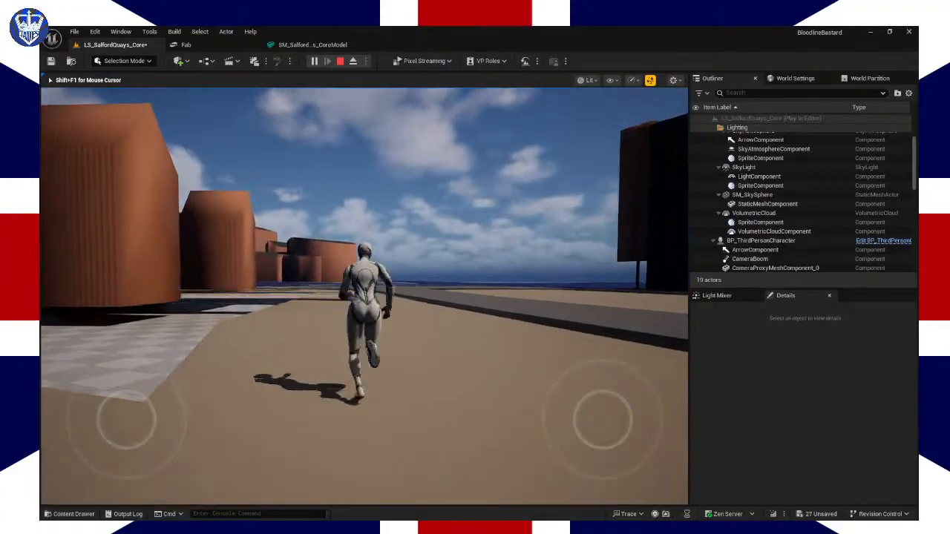
key("w")
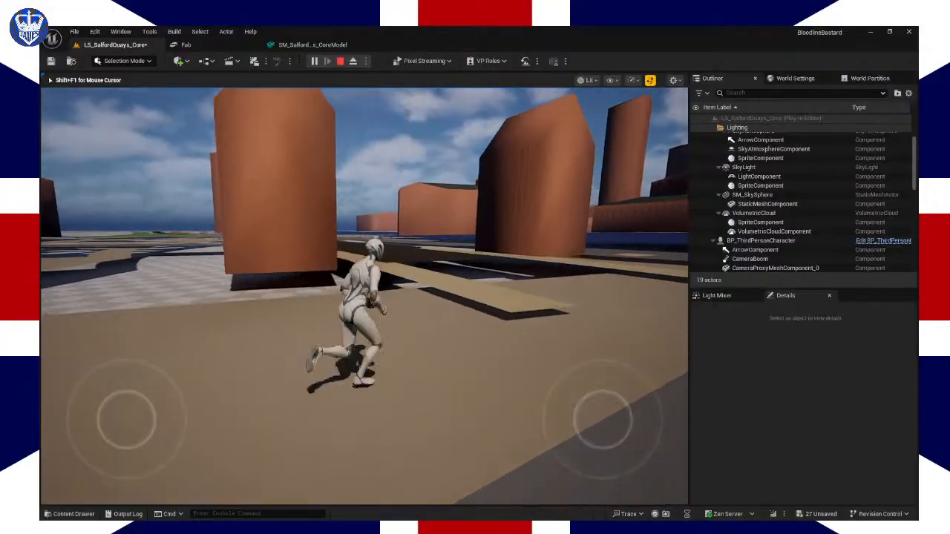
key("w")
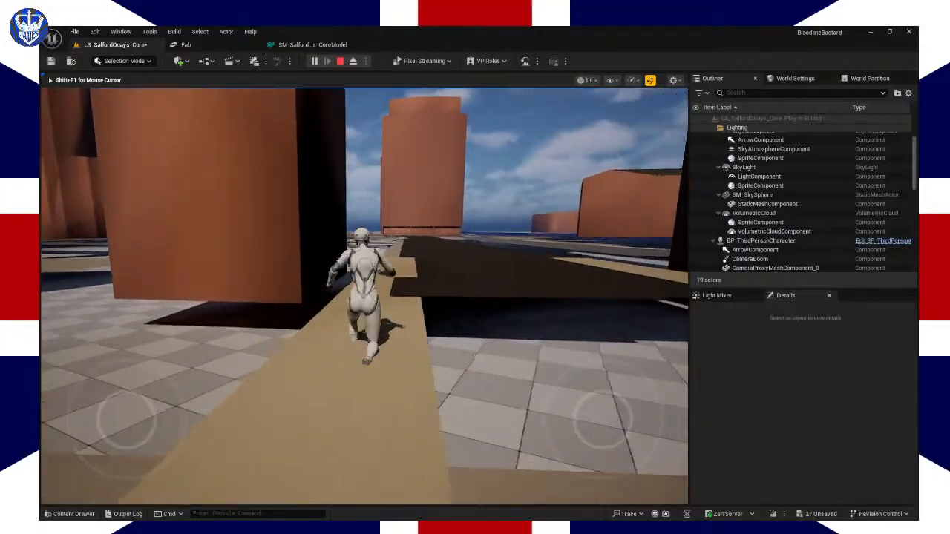
key("w")
key("space")
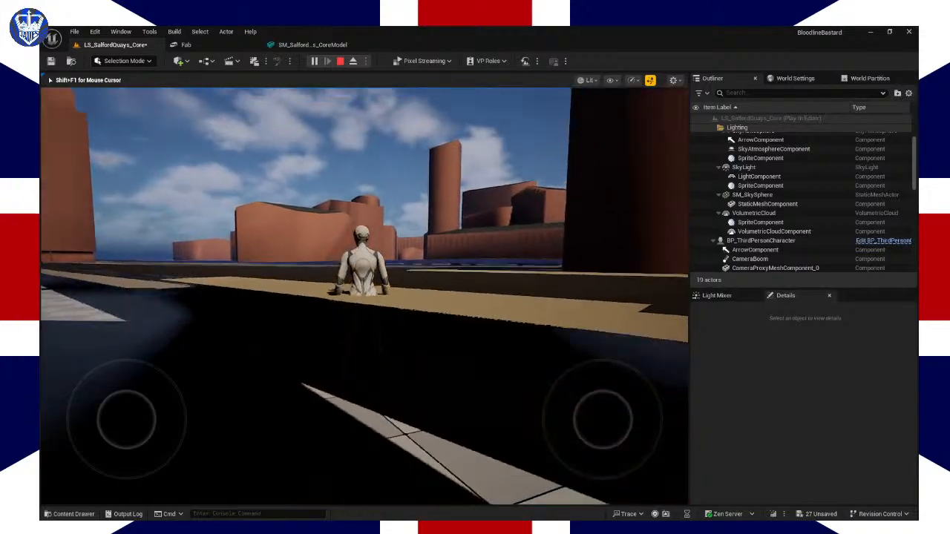
key("w")
key("space")
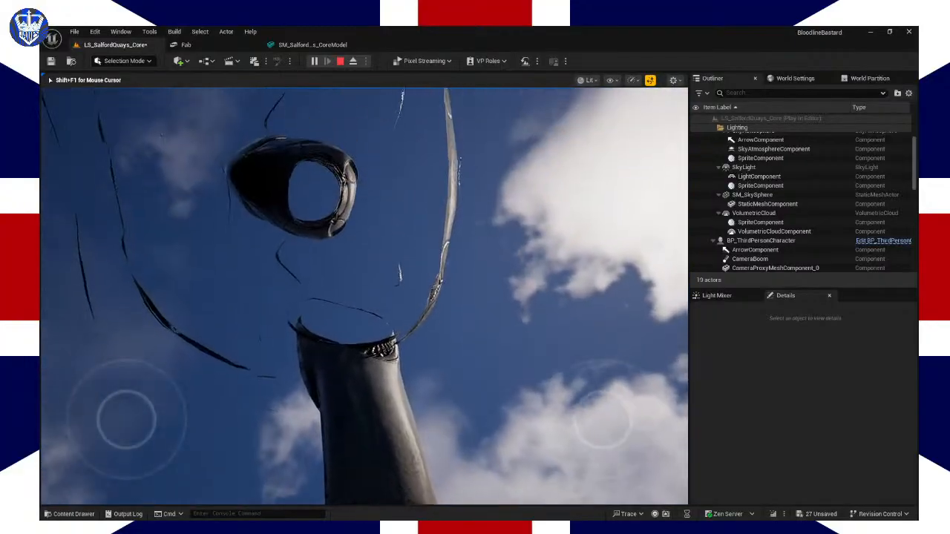
Step: Turn the character around on the dark surface, then run and jump over the gap onto the grey road and tan ground facing the water
key("w")
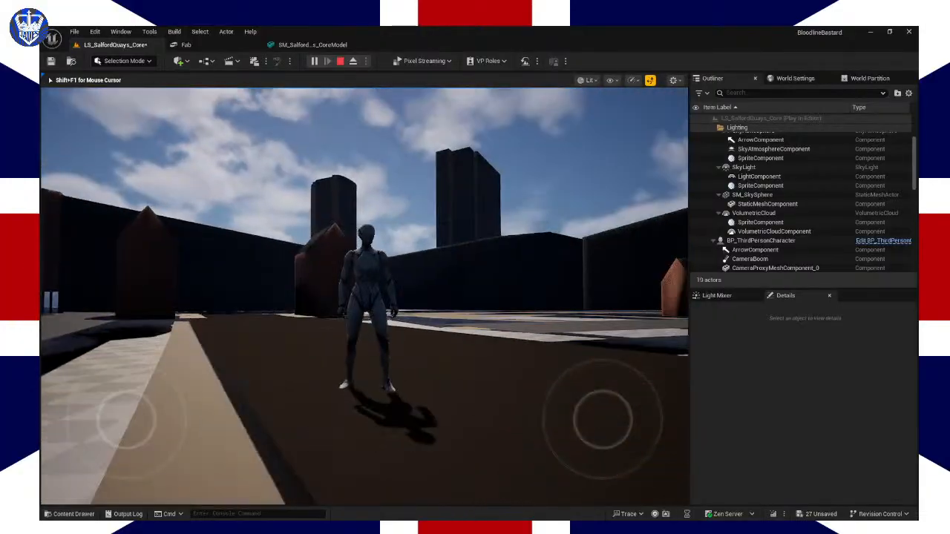
key("w")
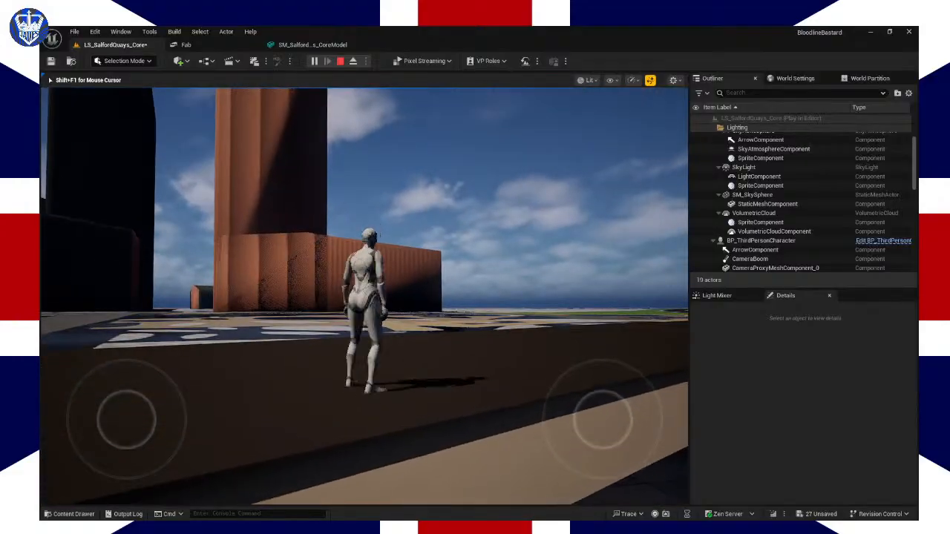
key("space")
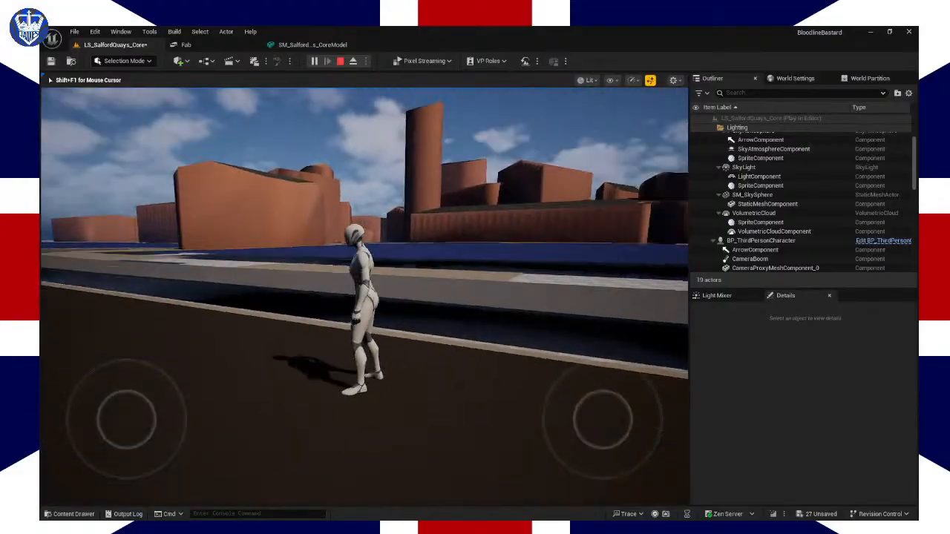
key("space")
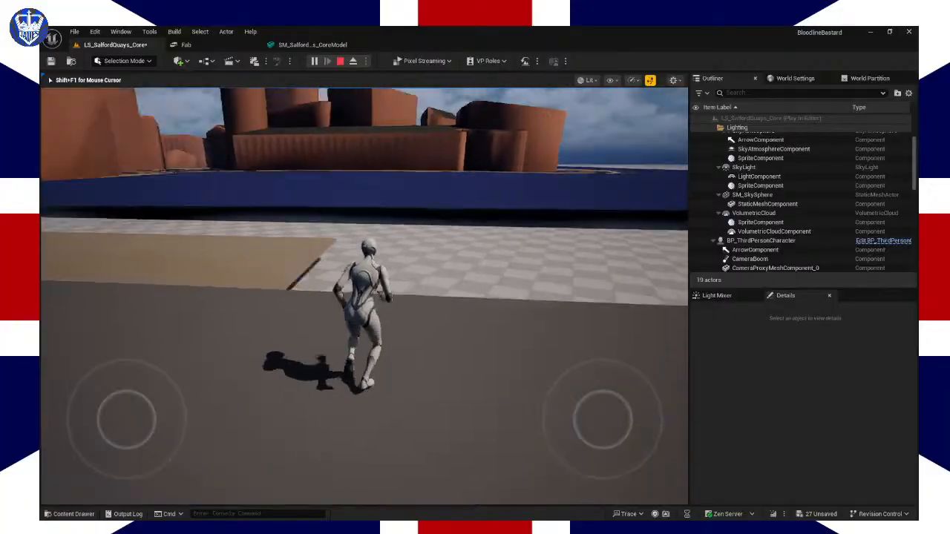
key("space")
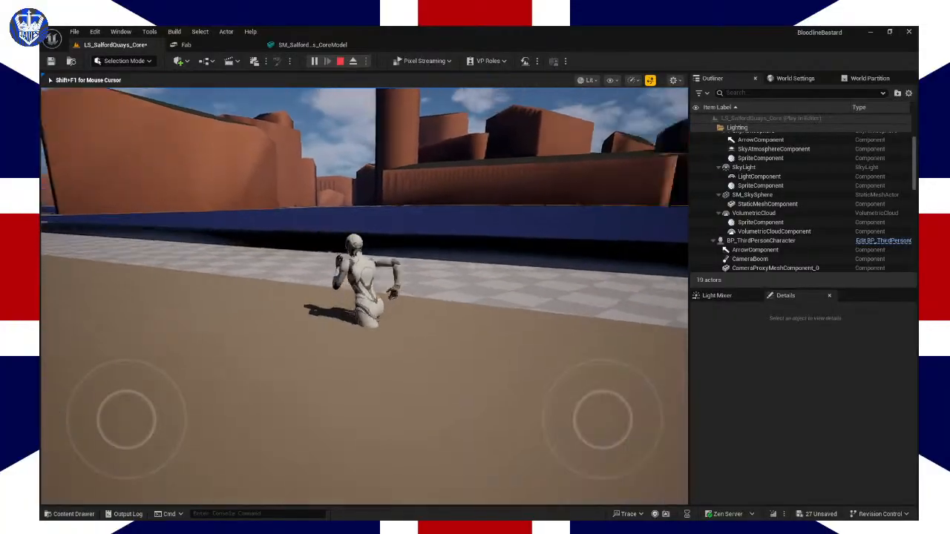
Step: Run the character over the checkered floor, jumping up onto the tan path, grey road and orange walkway
key("w")
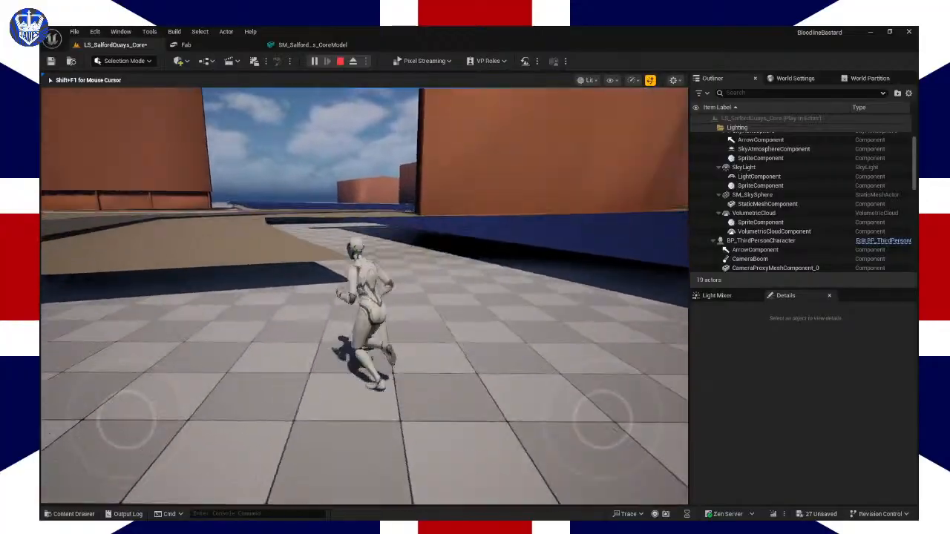
key("space")
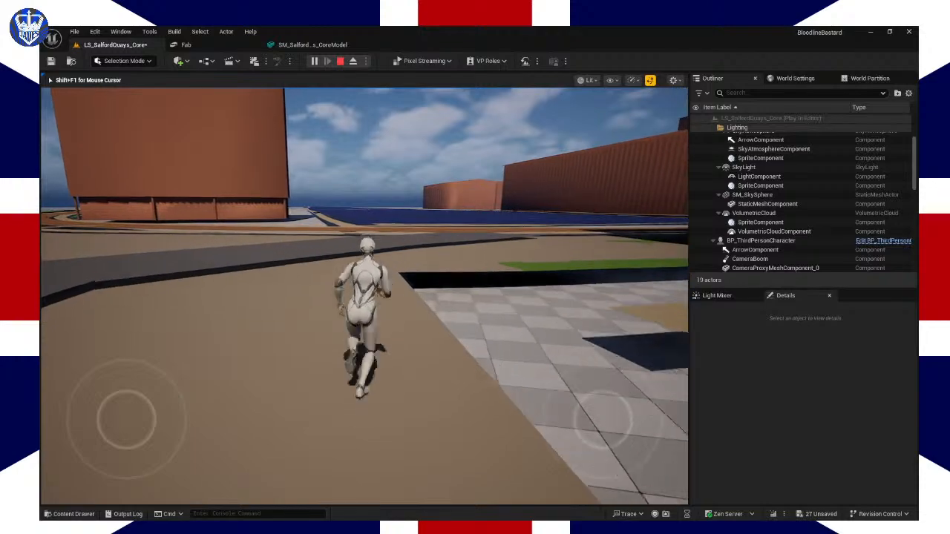
key("w")
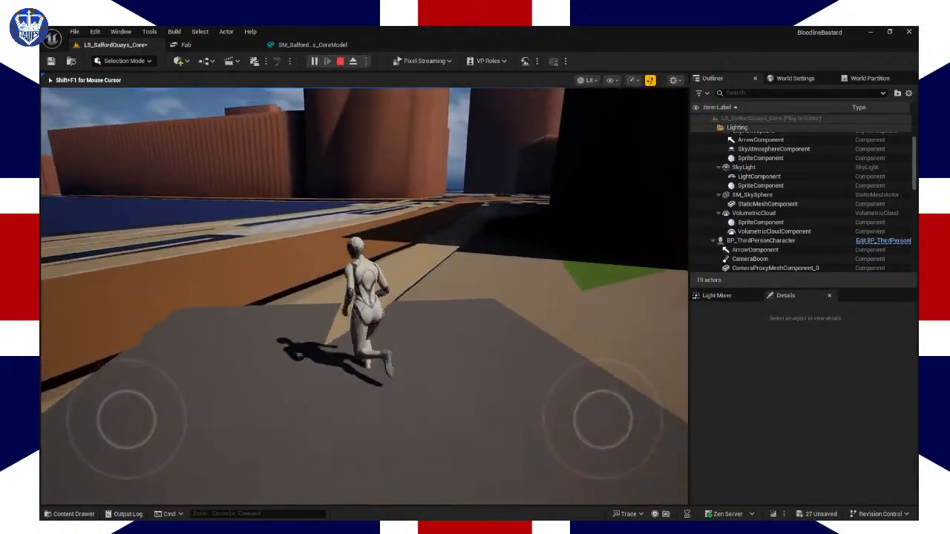
key("space")
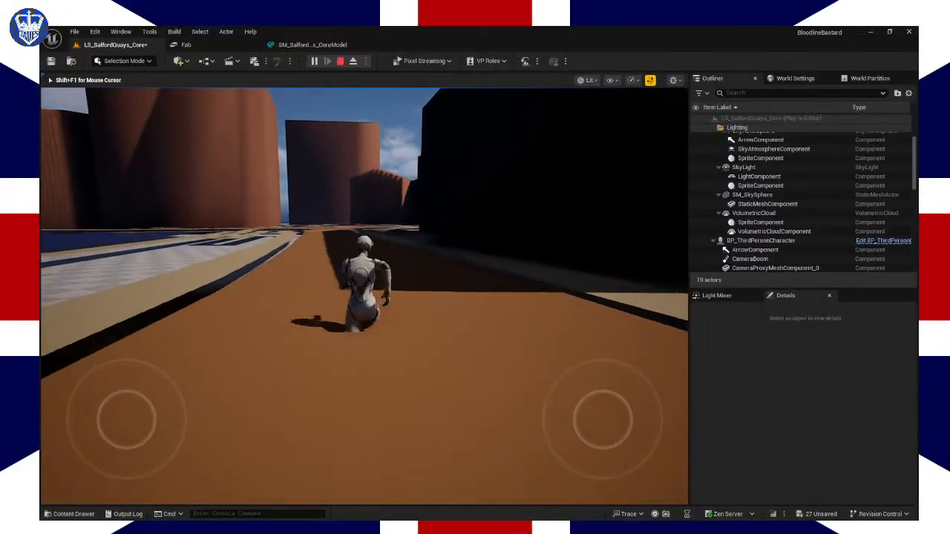
Step: Run and jump the character along the orange walkway past the dark building to the area around the round hole
key("w")
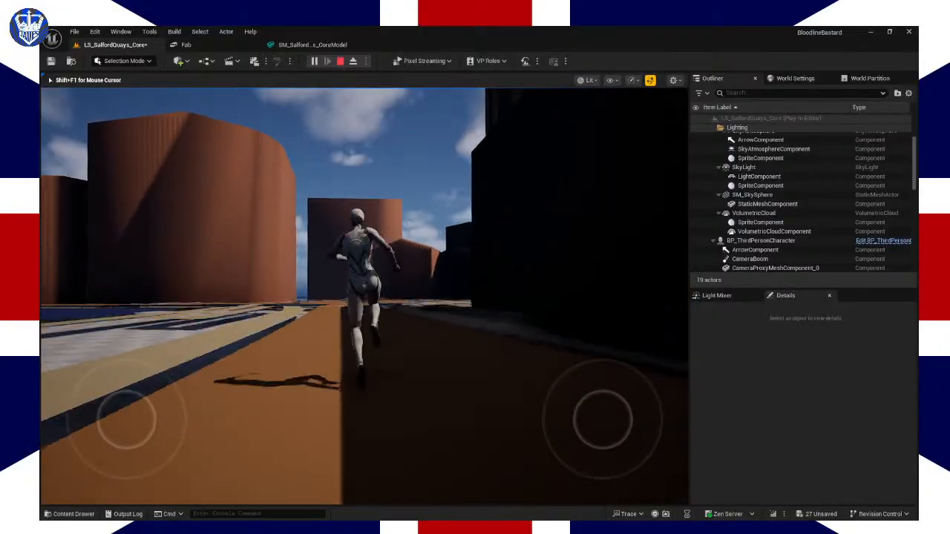
key("space")
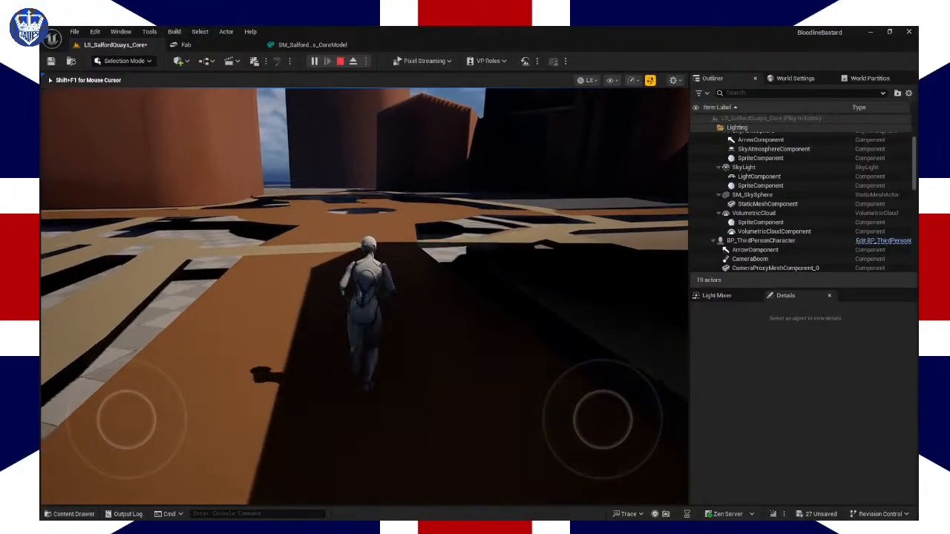
key("w")
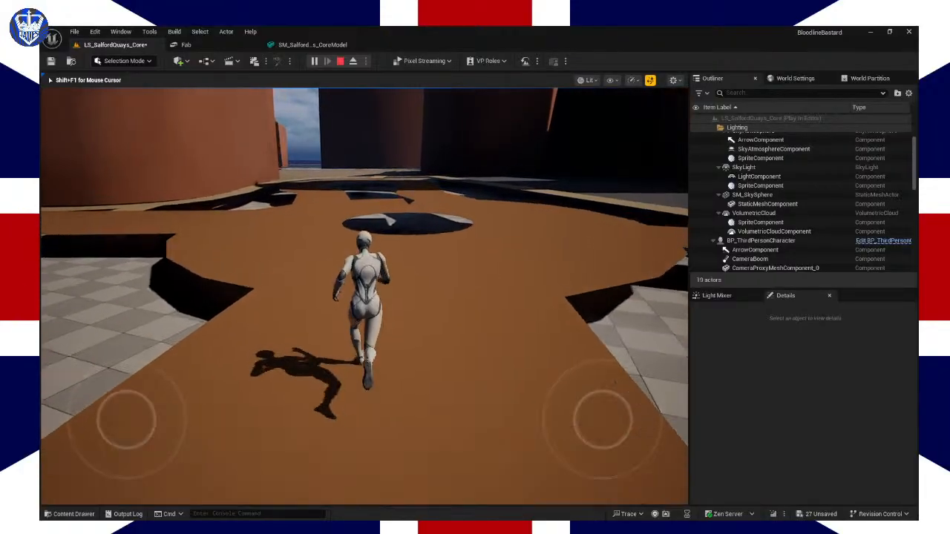
key("w")
key("w")
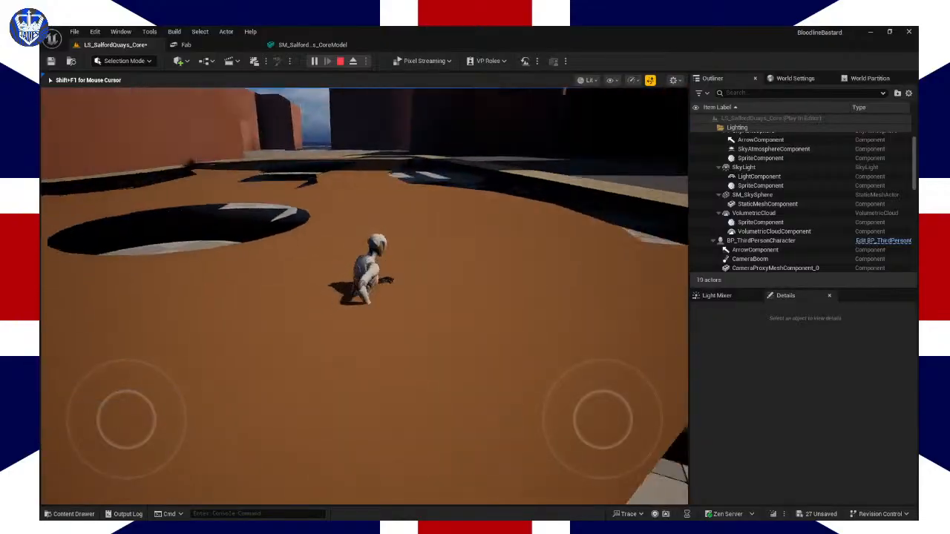
key("space")
key("w")
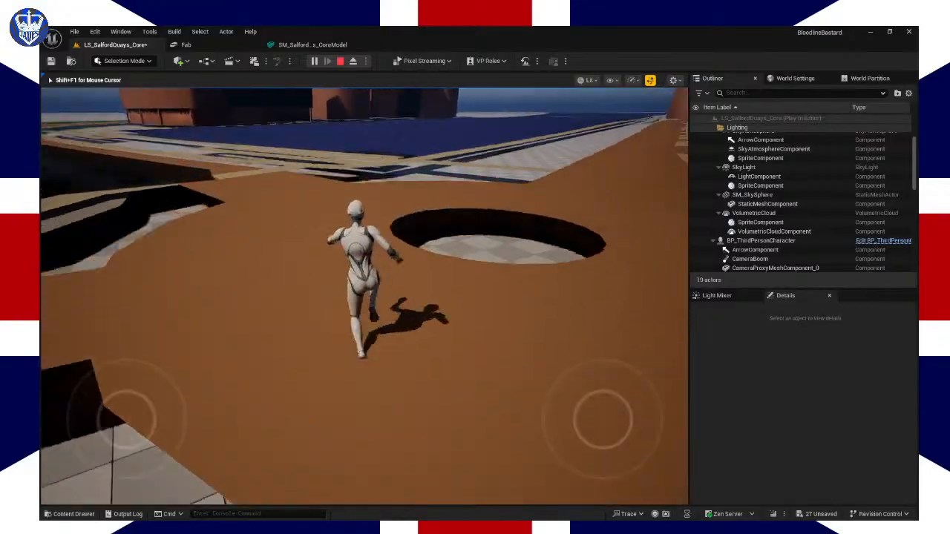
Step: Jump the character from the sunken gap back onto the orange surface and across the narrow walkways to the broad tan pavement
key("w")
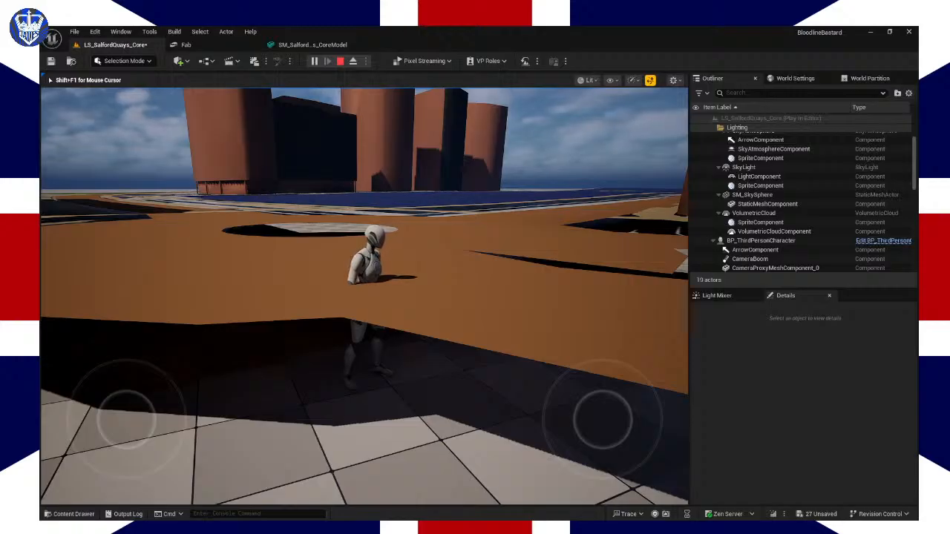
key("w")
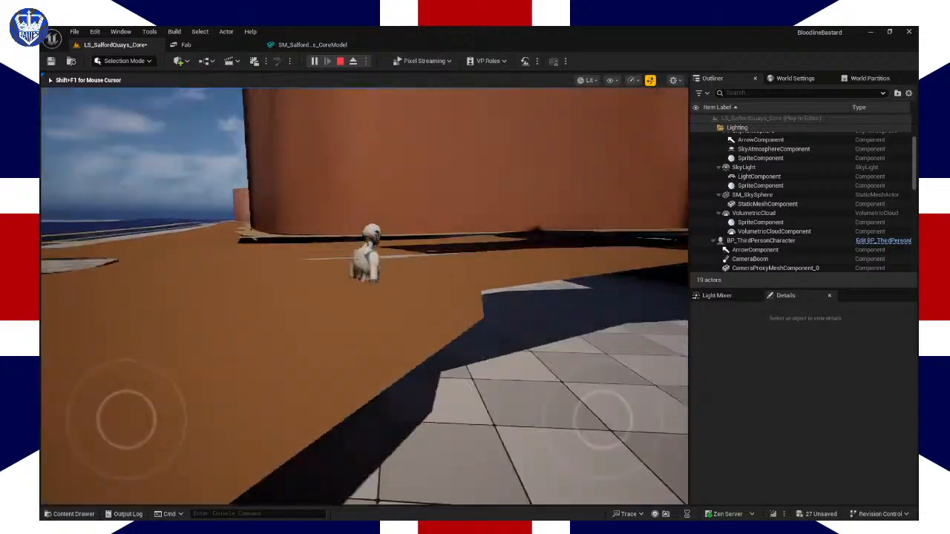
key("space")
key("w")
key("space")
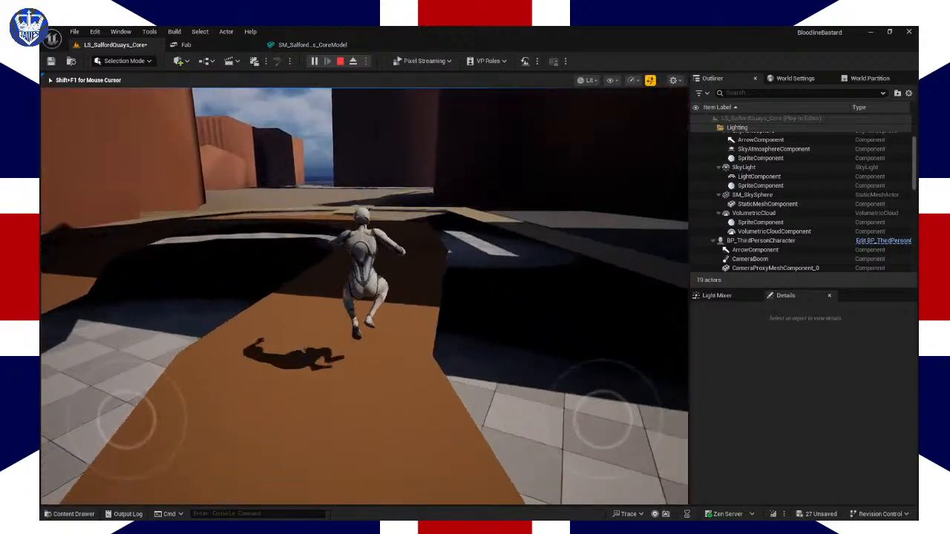
key("w")
key("space")
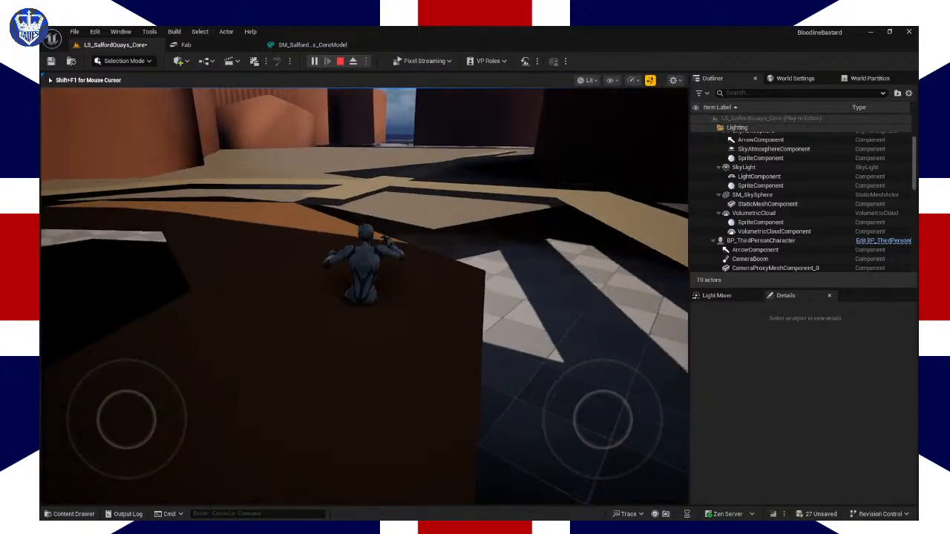
key("w")
key("space")
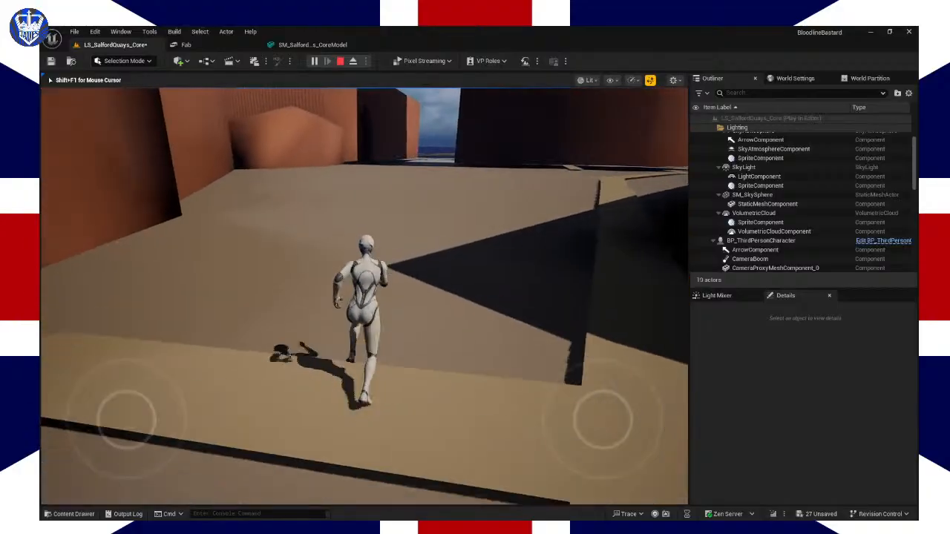
Step: Run the character over the tan pavement between the tall buildings to judge their scale, and end the play-test
key("w")
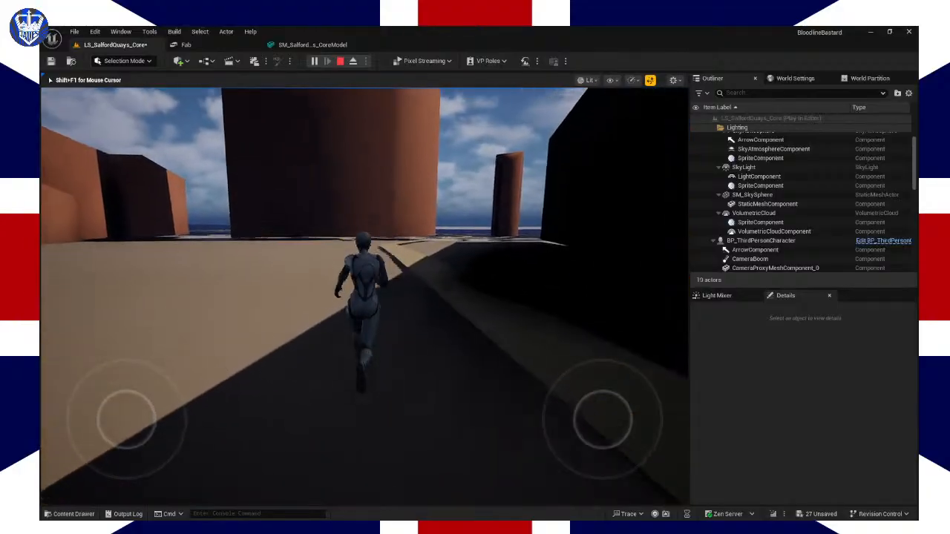
key("w")
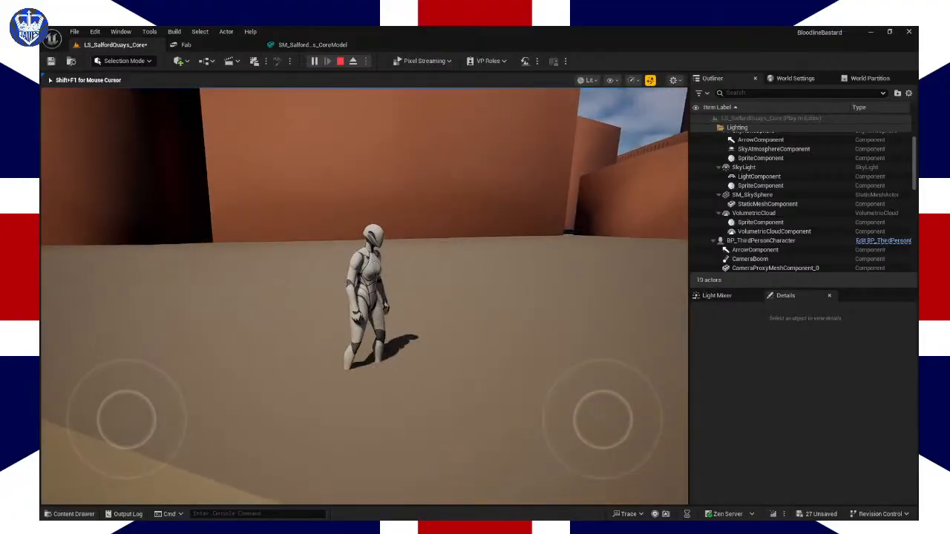
key("w")
key("w")
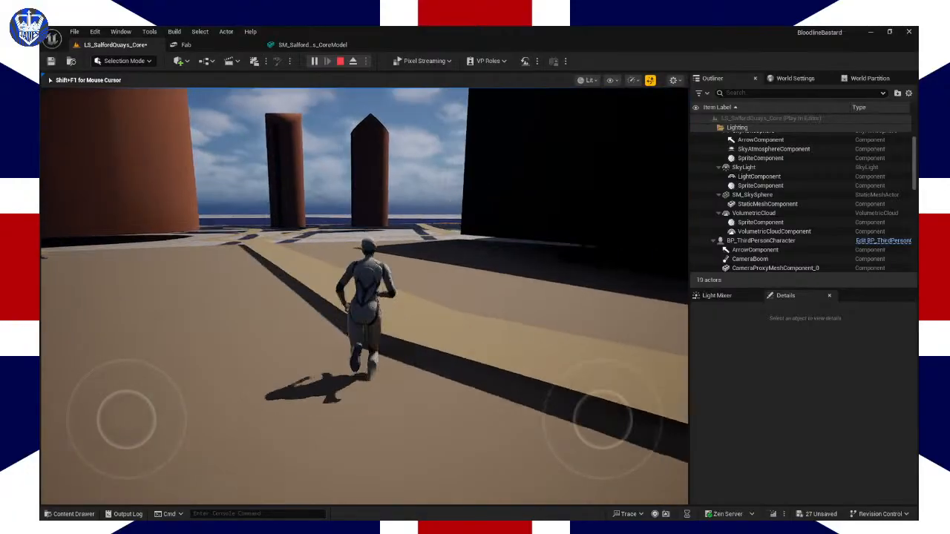
key("w")
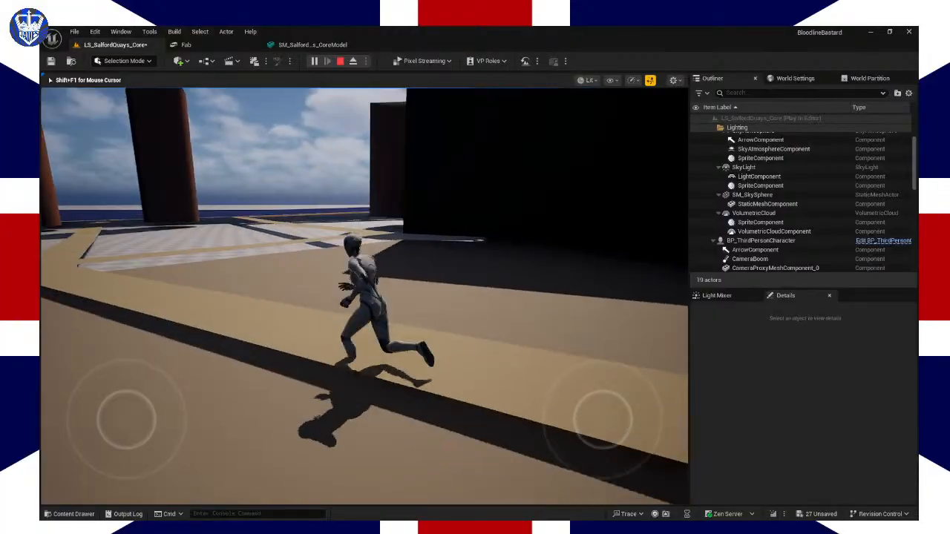
key("w")
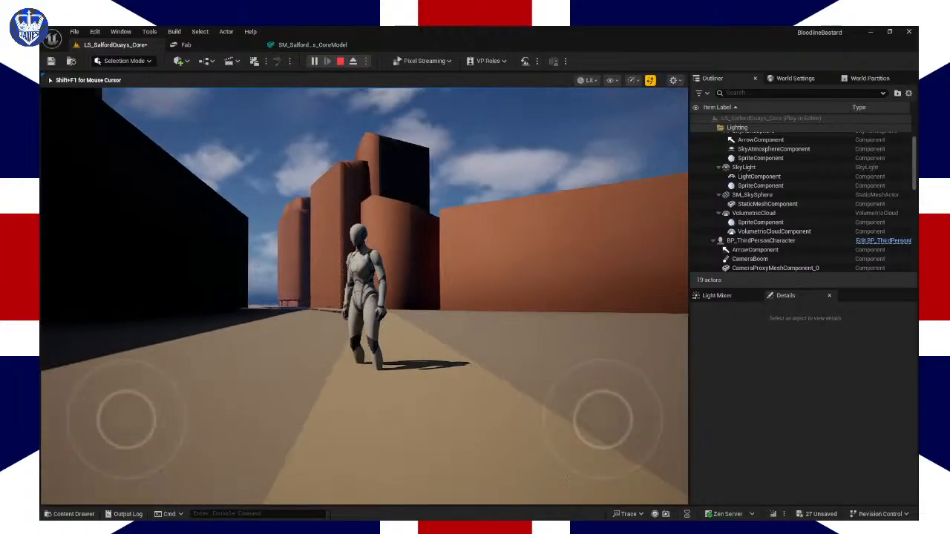
key("Escape")
Step: Examine the whole city model over the floor from a distance, including the outer edge of its blue water area
scroll(378, 293, "down", 8)
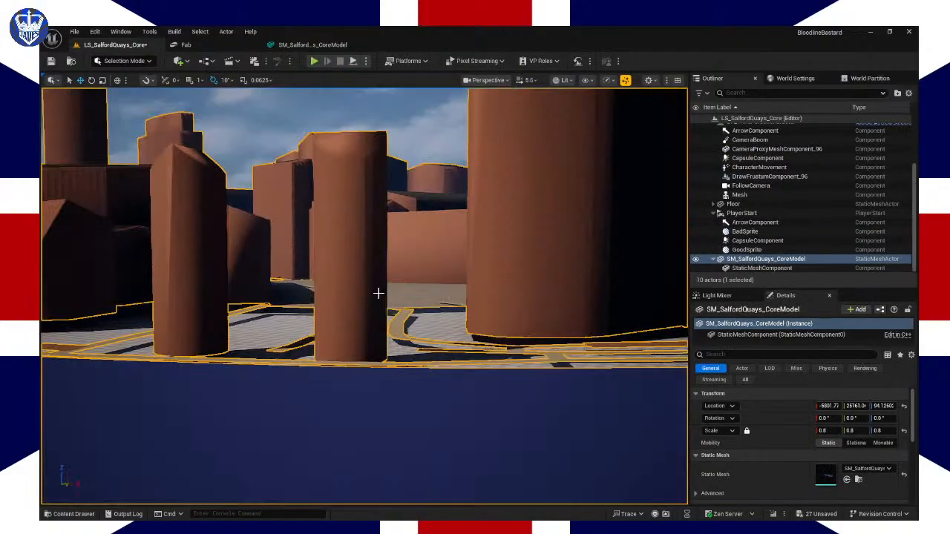
scroll(378, 290, "down", 6)
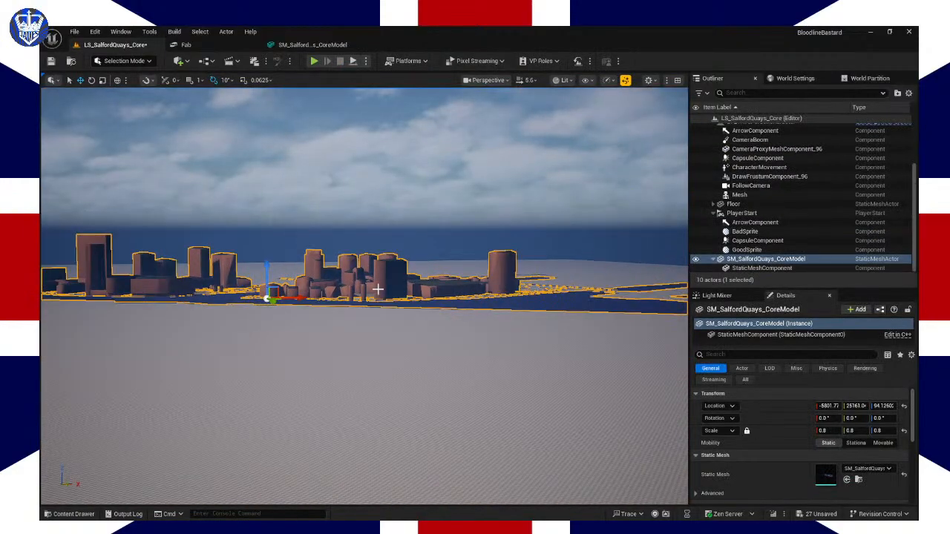
right_click_drag(378, 290, 330, 303)
scroll(378, 289, "down", 10)
scroll(364, 290, "up", 10)
key("w")
key("w")
key("s")
scroll(364, 289, "down", 8)
key("w")
key("w")
key("w")
key("w")
key("w")
key("w")
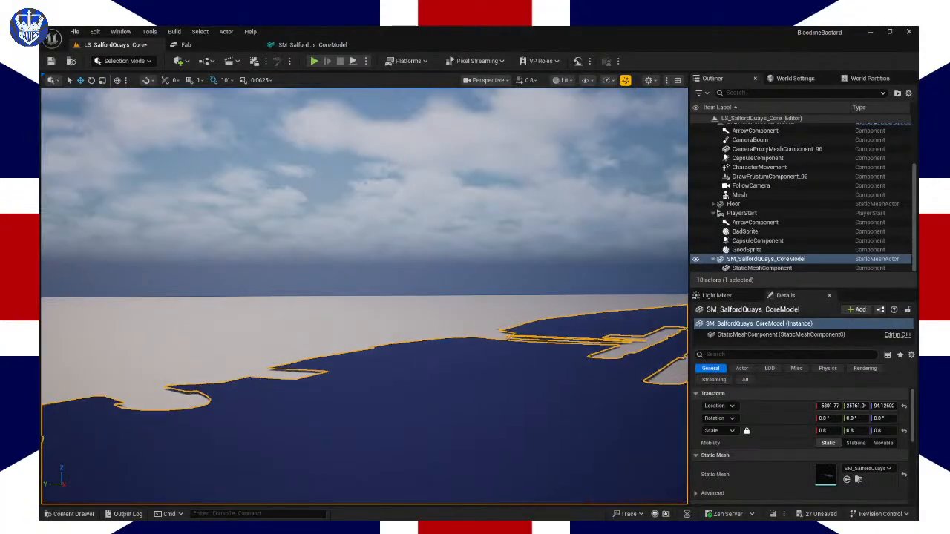